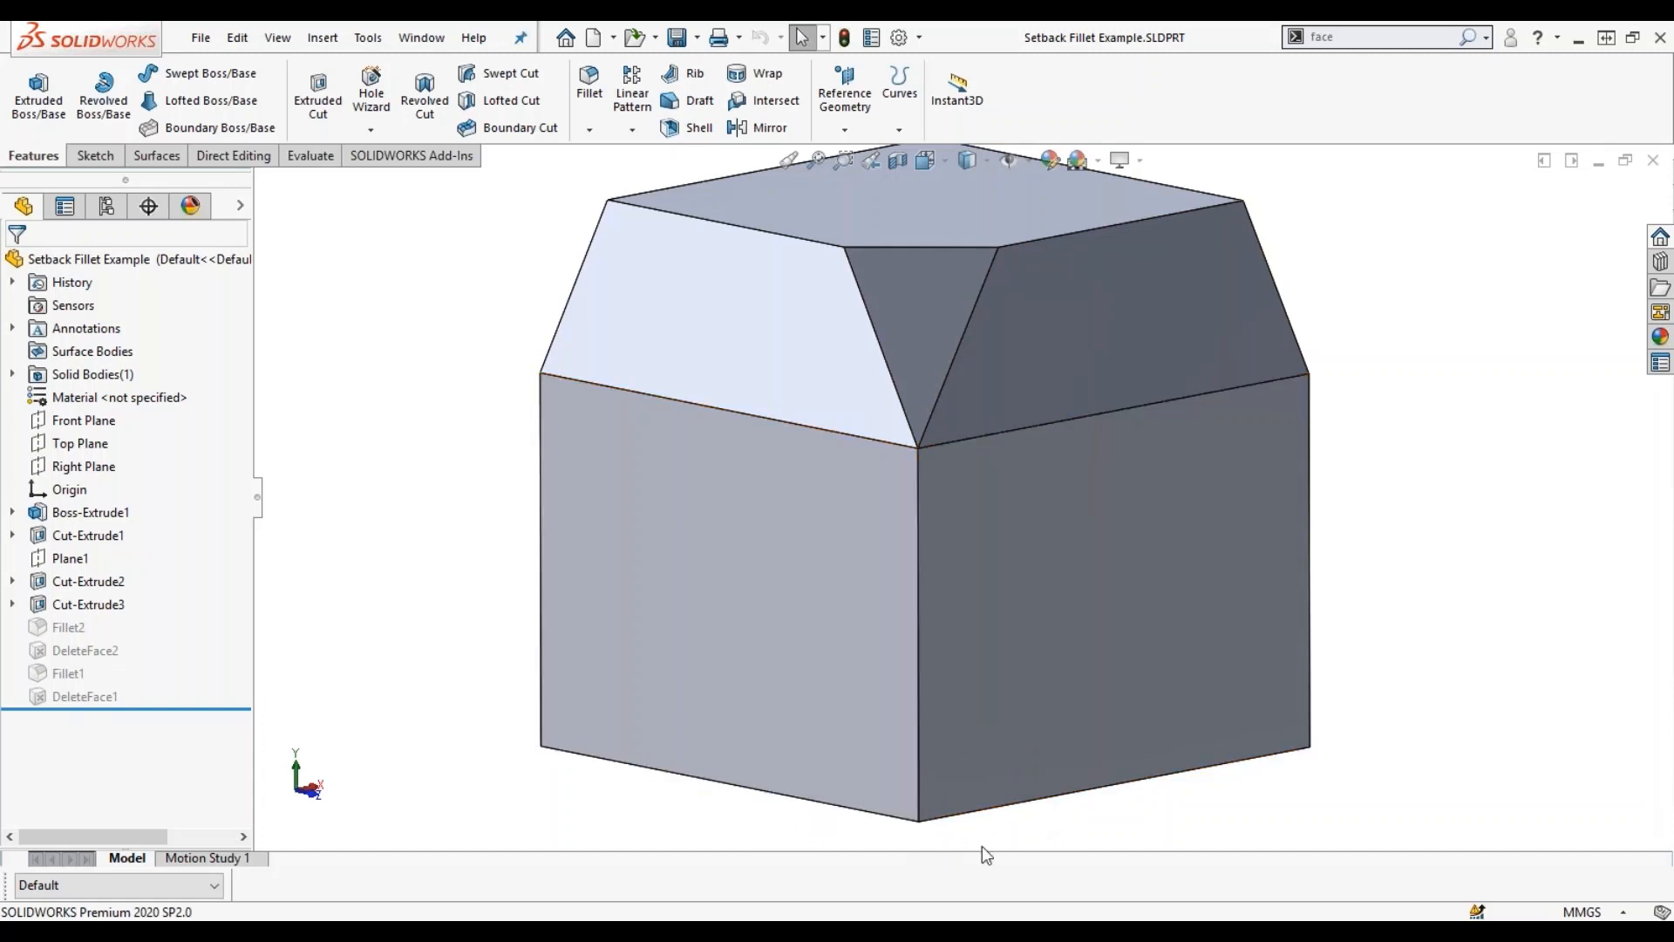
Pick out the two bottom edges and the five edges meeting at the front corner vertex to review them as fillet candidates.
left_click(793, 796)
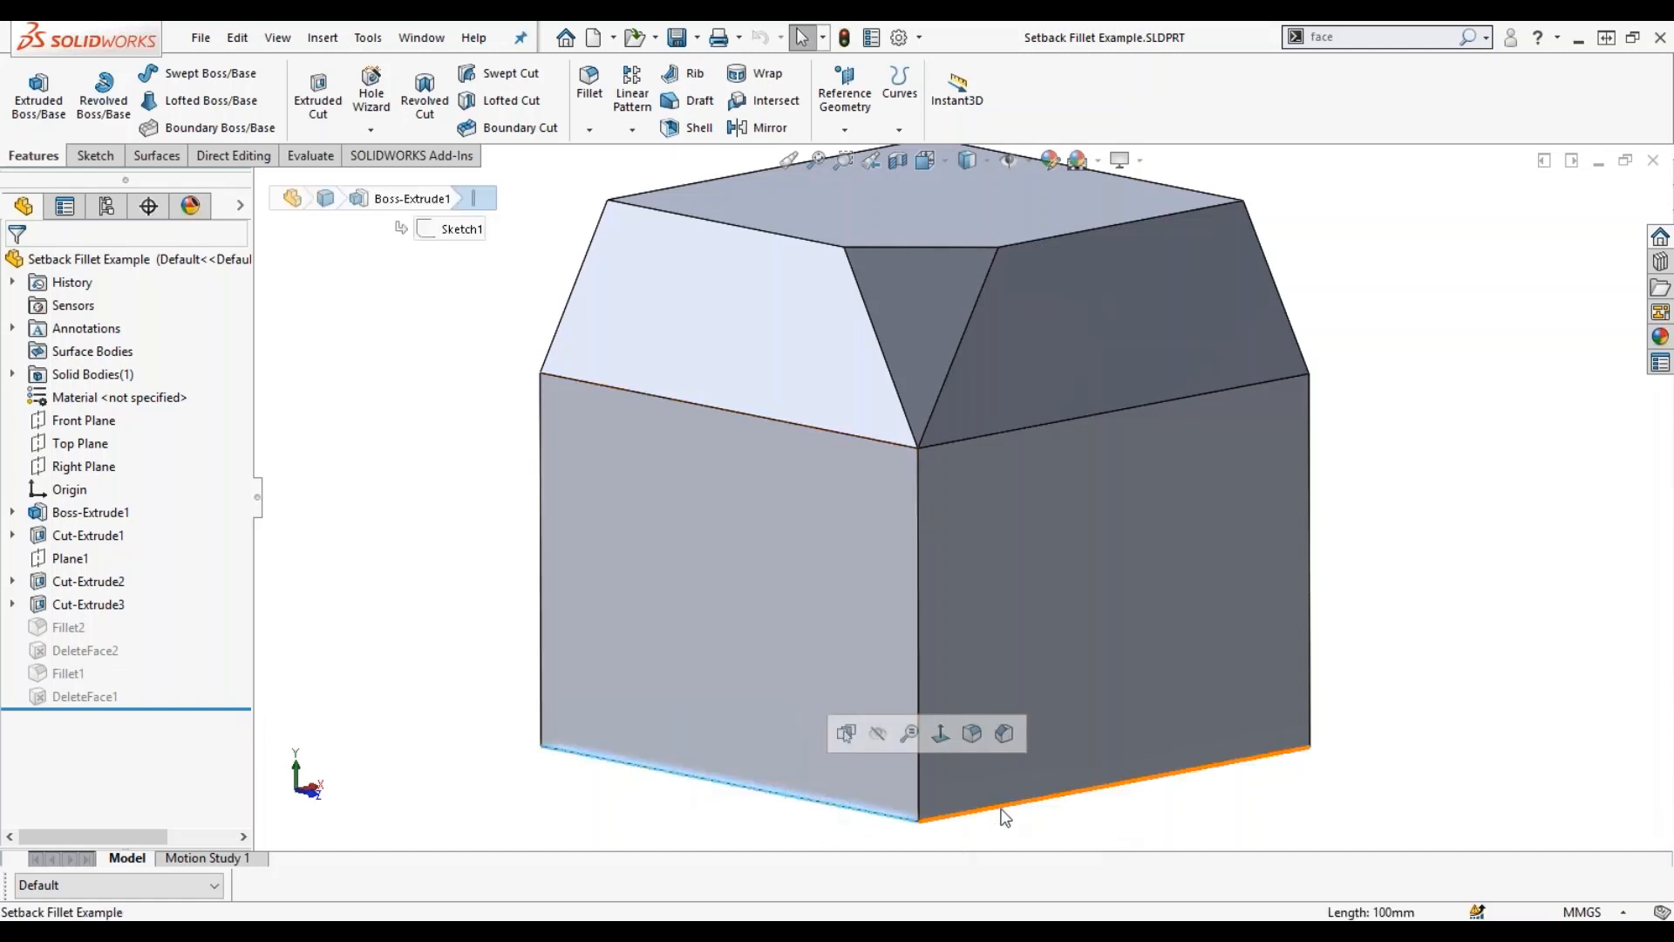
left_click(1018, 802)
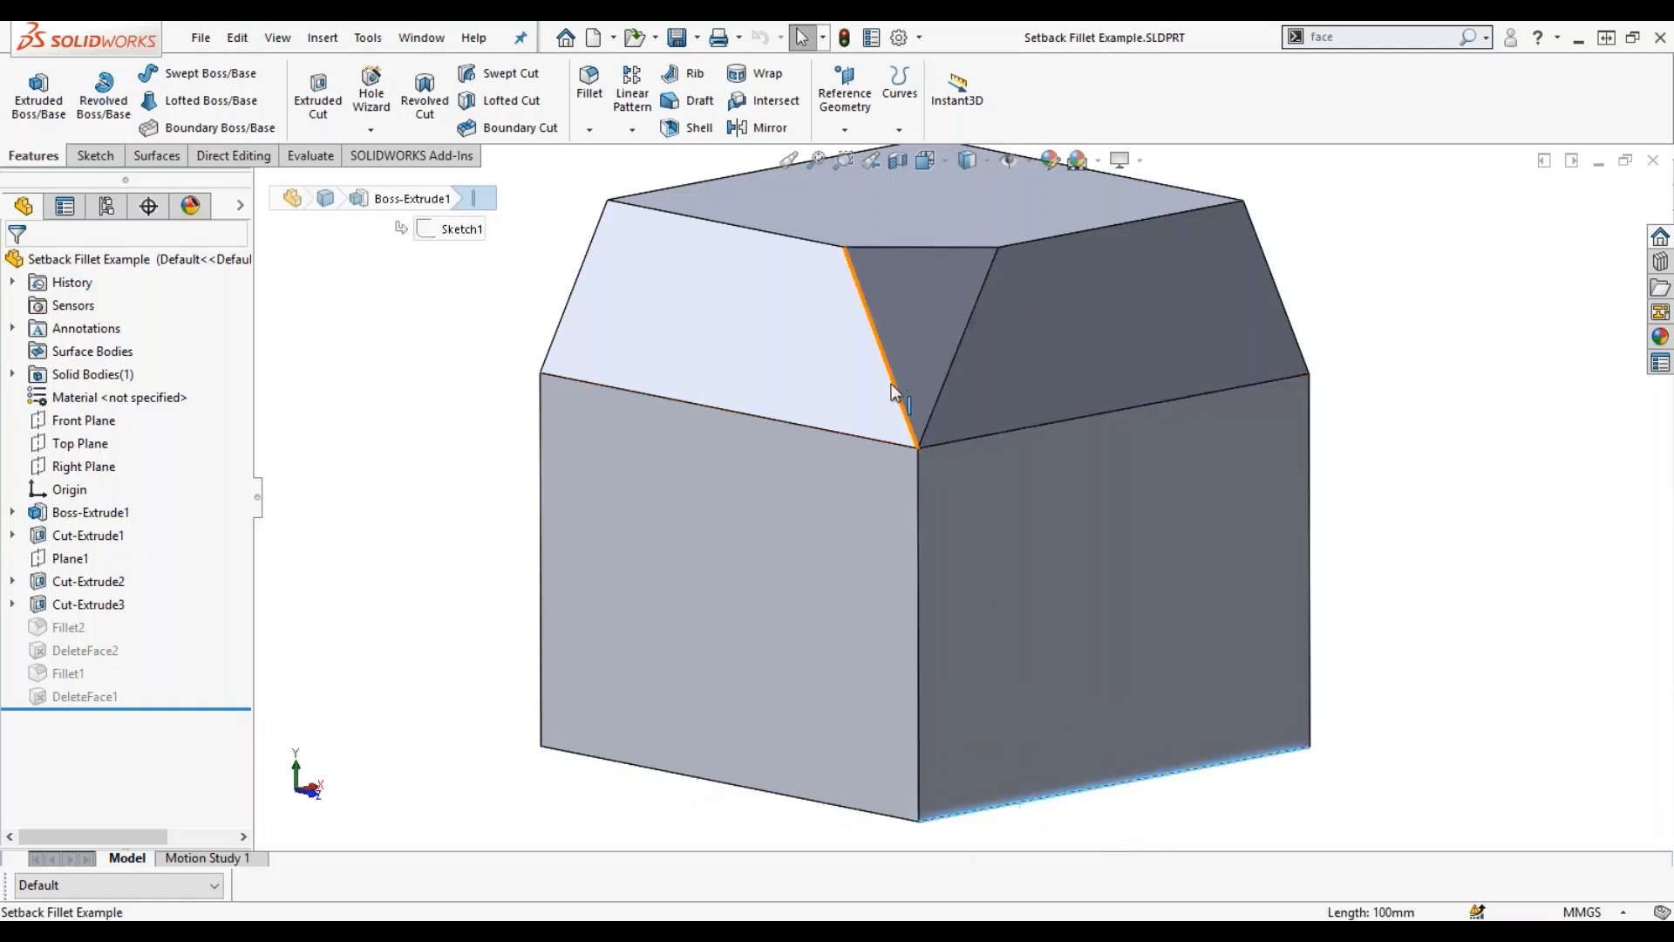
left_click(931, 375)
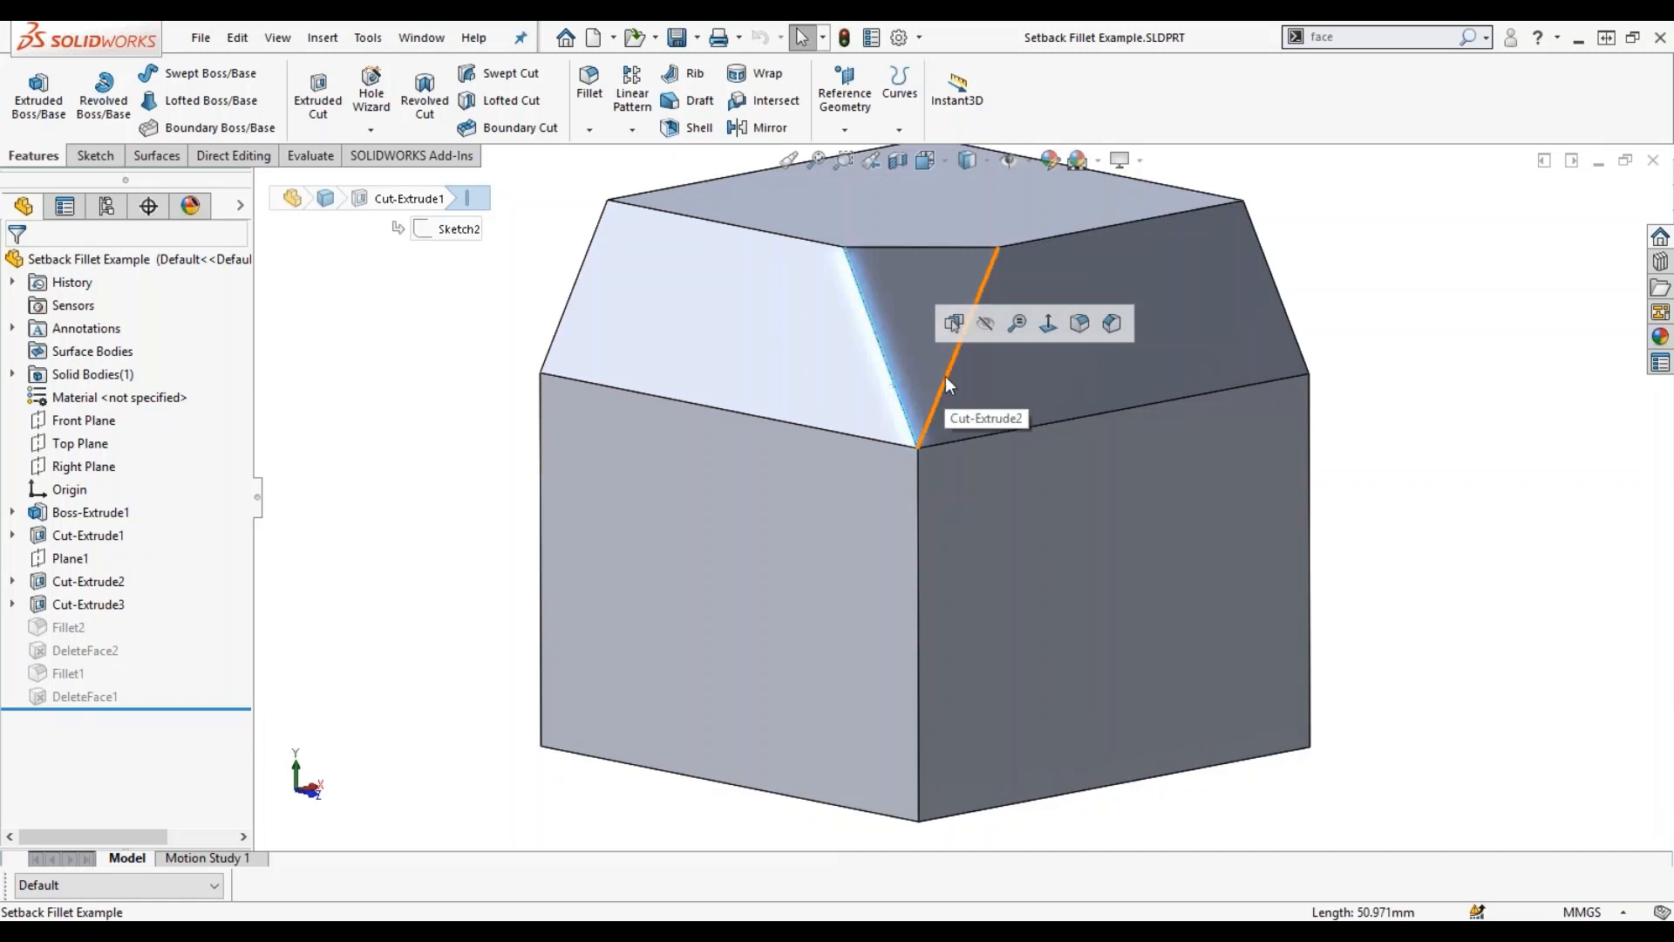
left_click(946, 375)
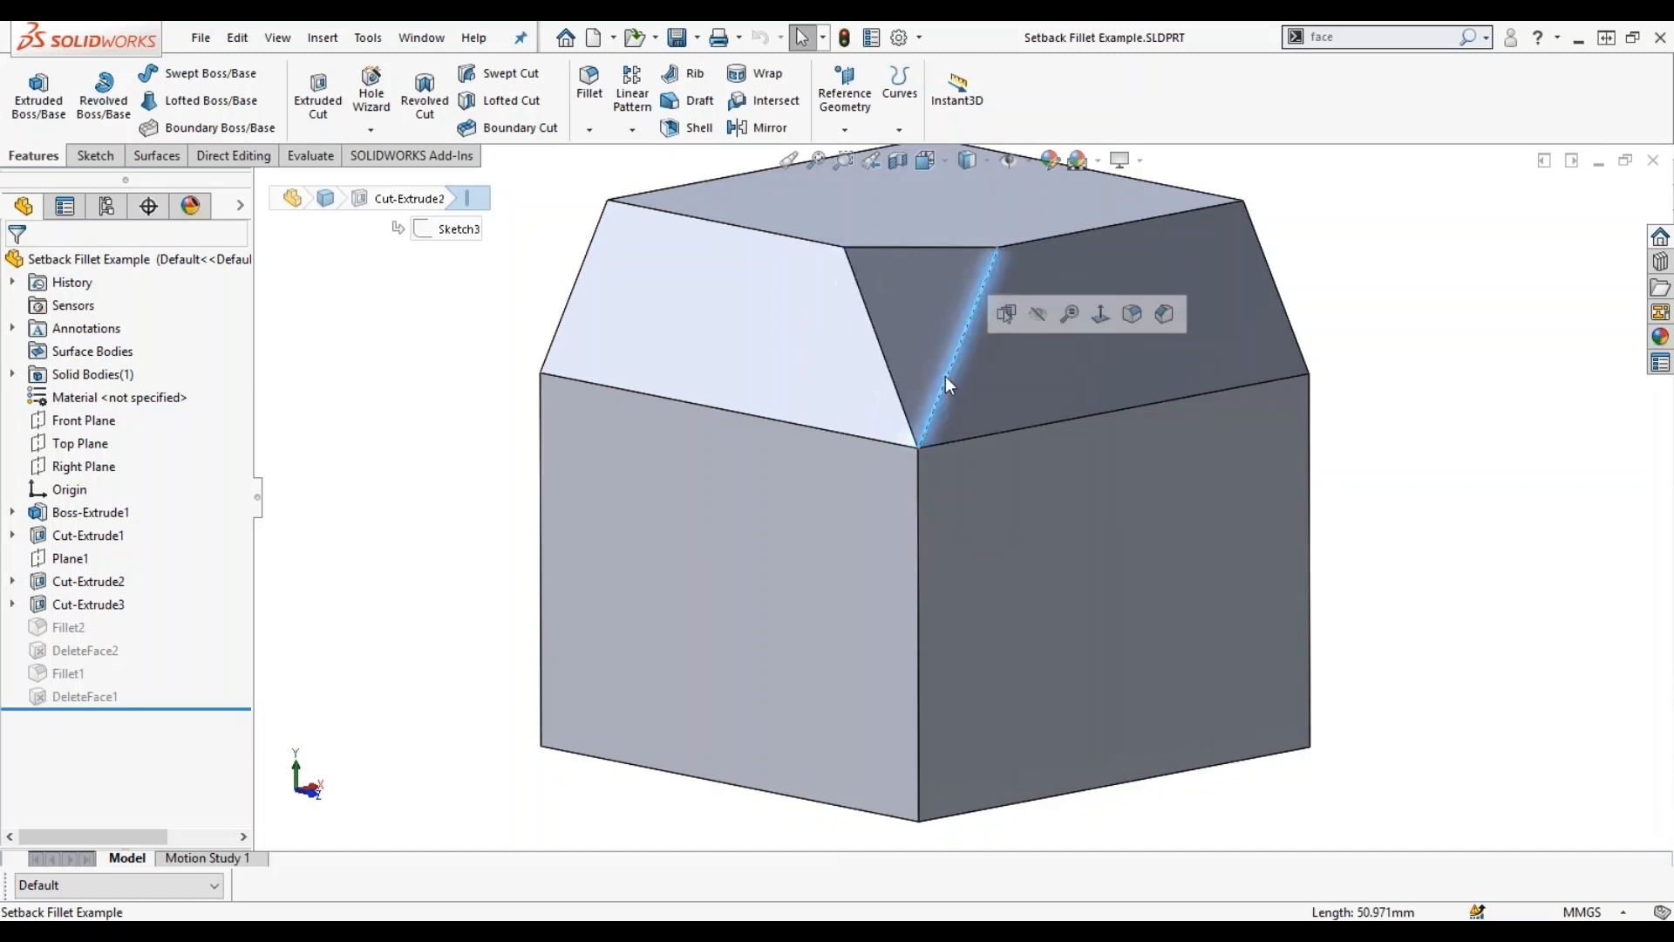
left_click(850, 434)
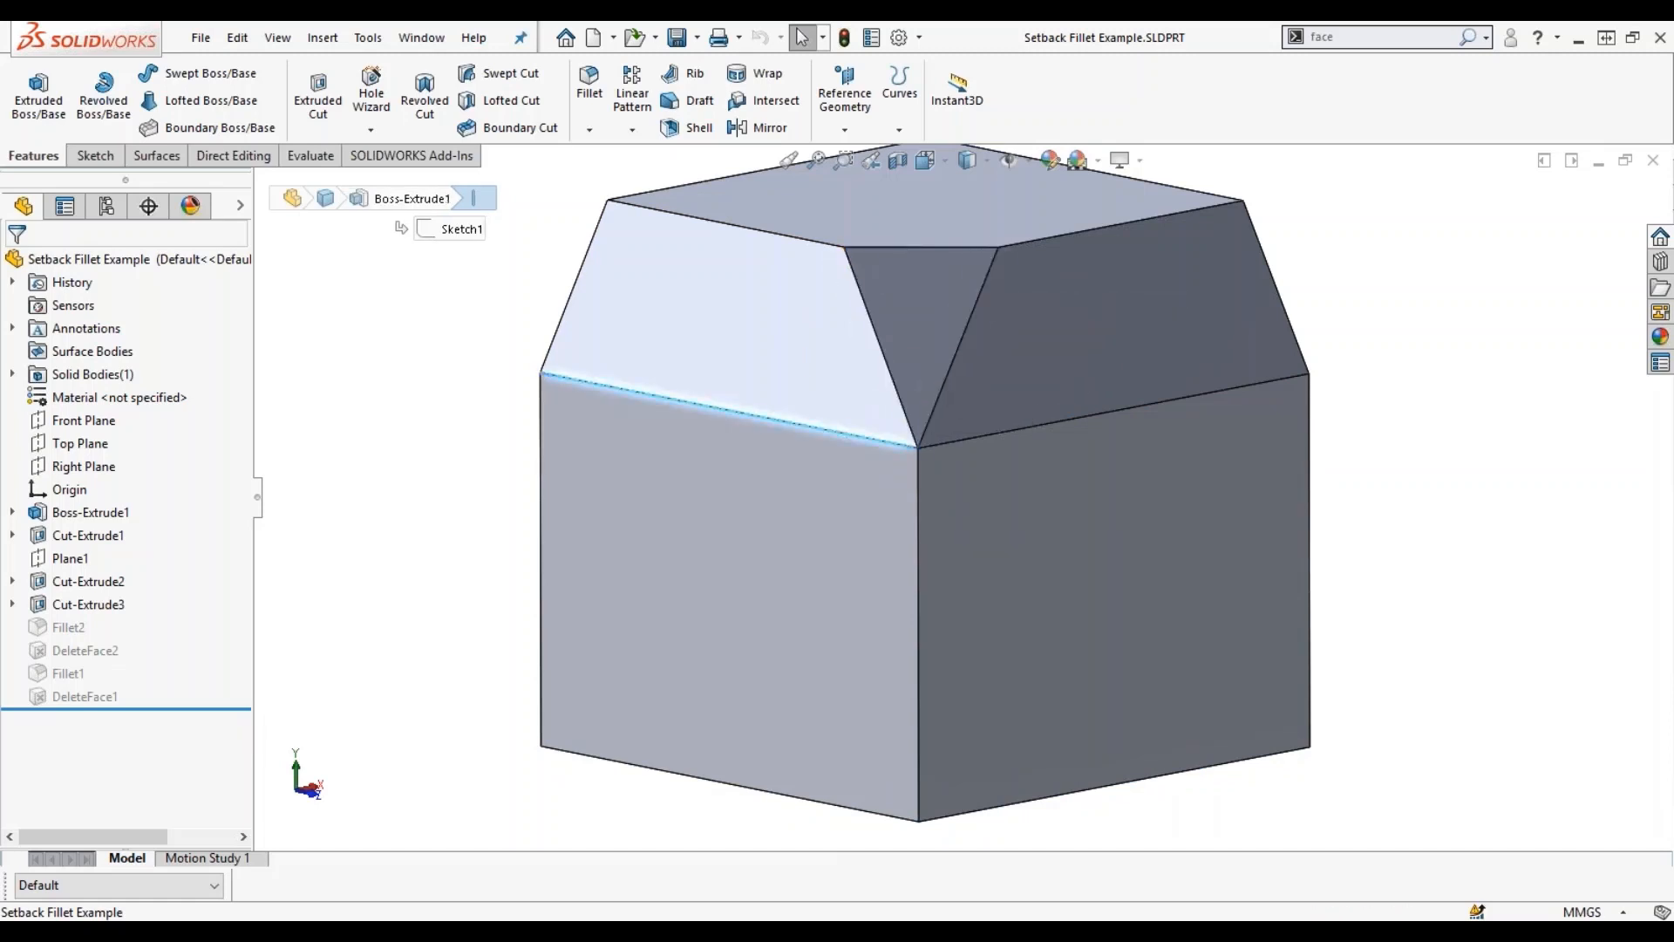
left_click(992, 432)
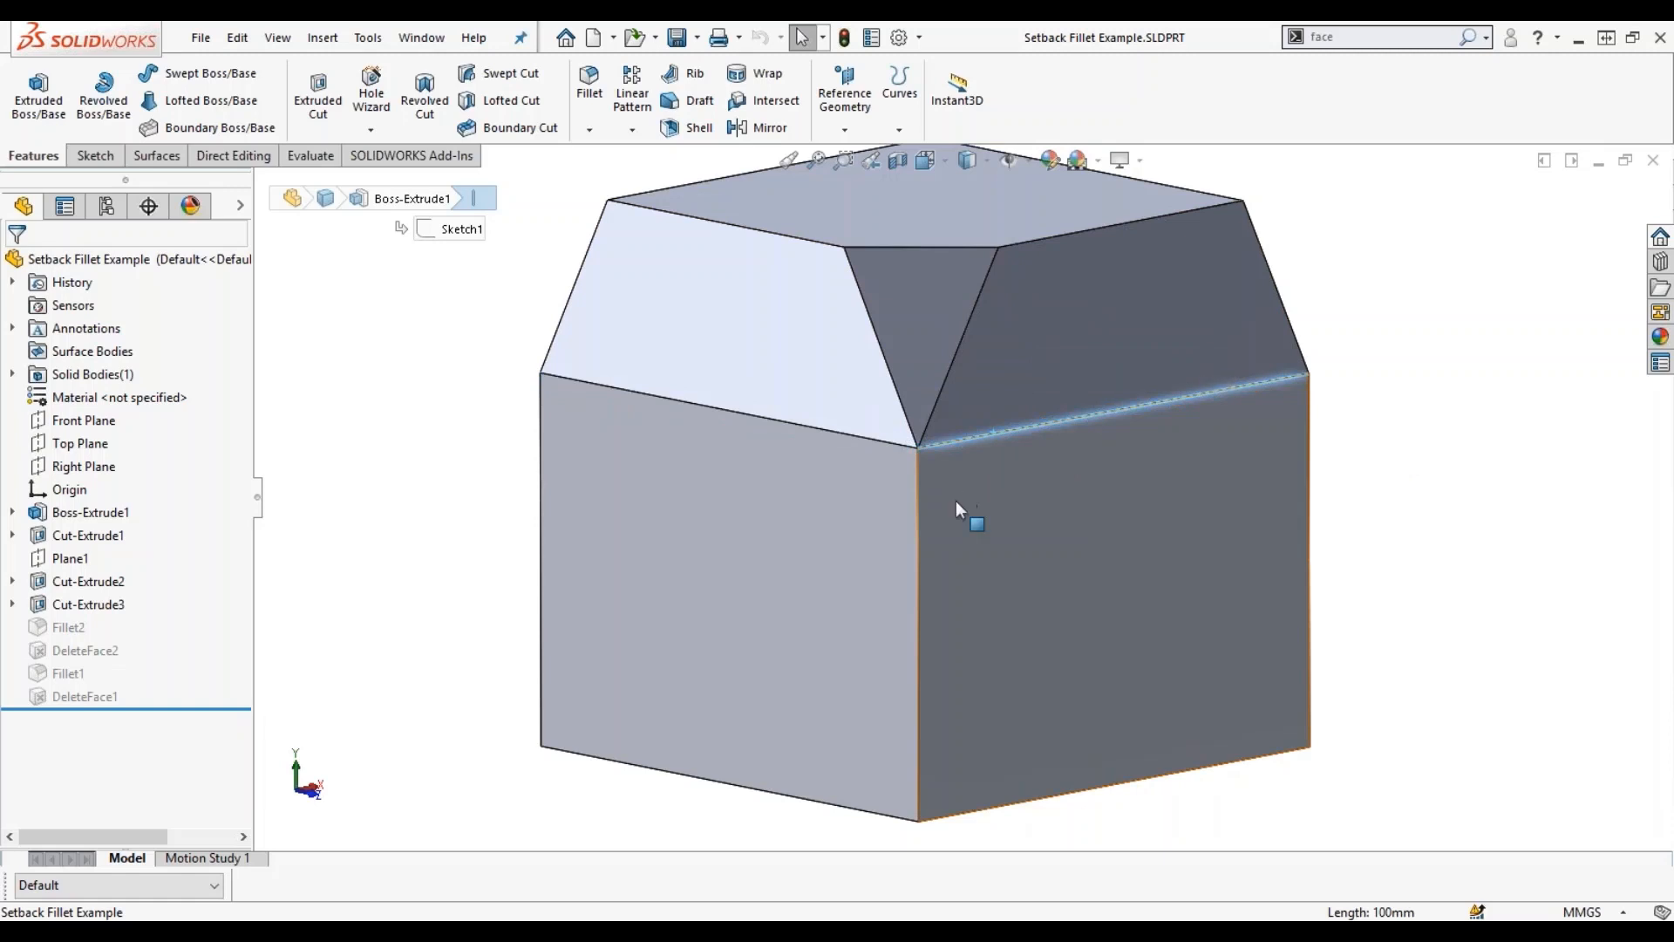
left_click(920, 525)
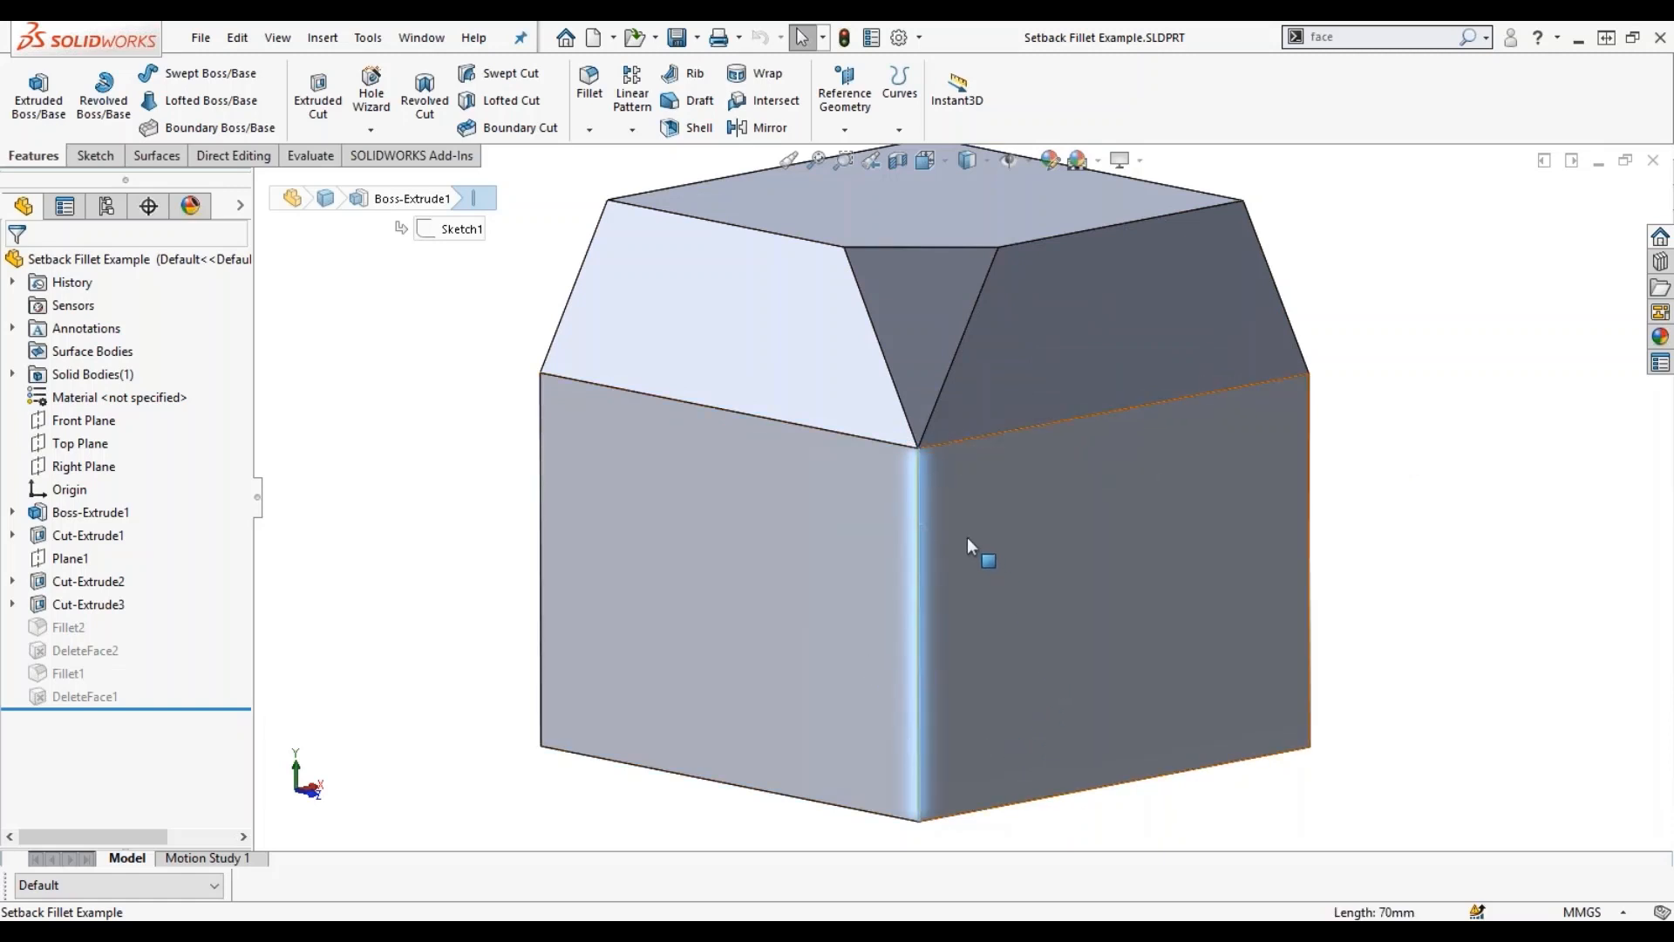
left_click(452, 437)
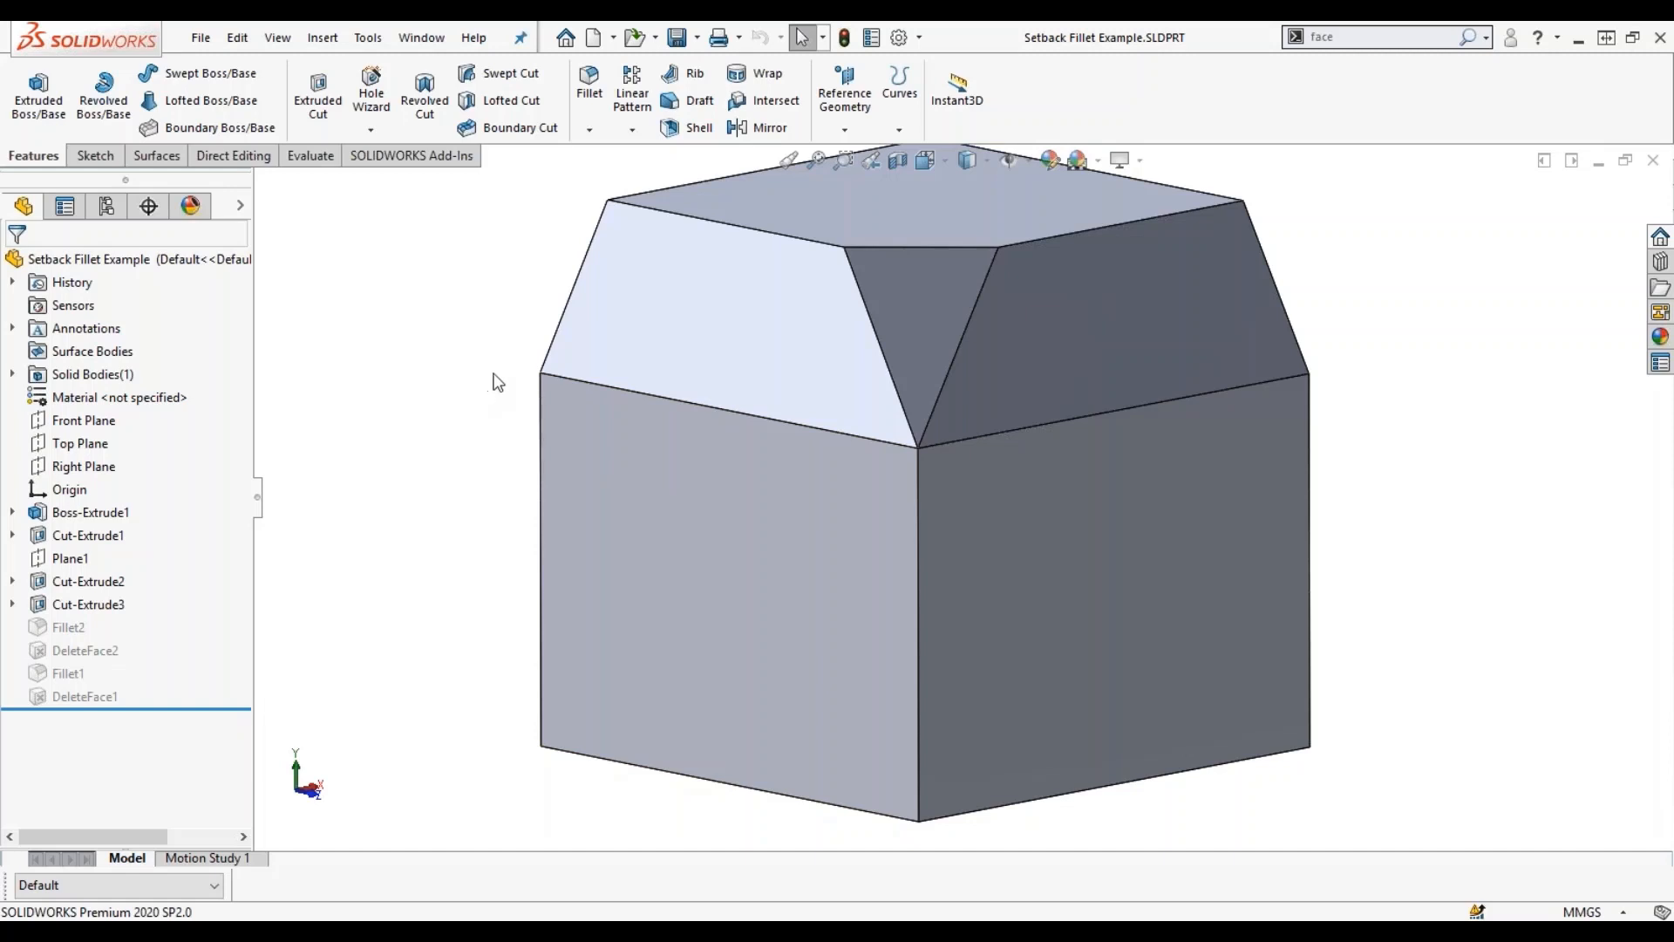
Activate the No Setback configuration and place the rollback bar directly after Fillet2.
left_click(198, 881)
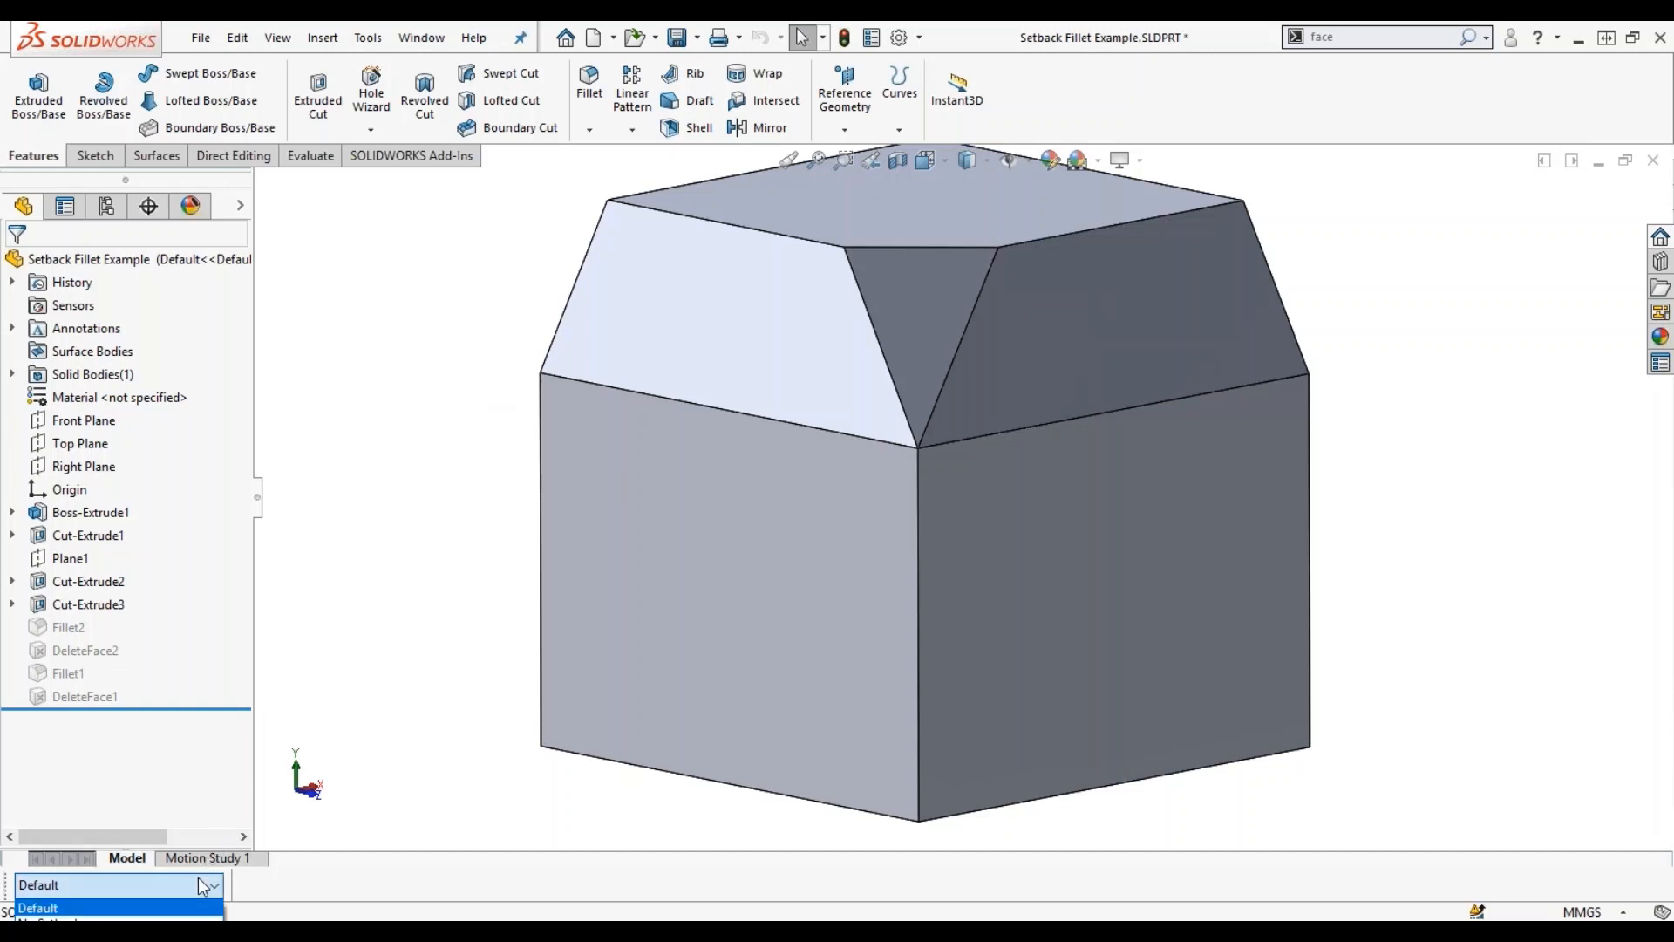
left_click(190, 920)
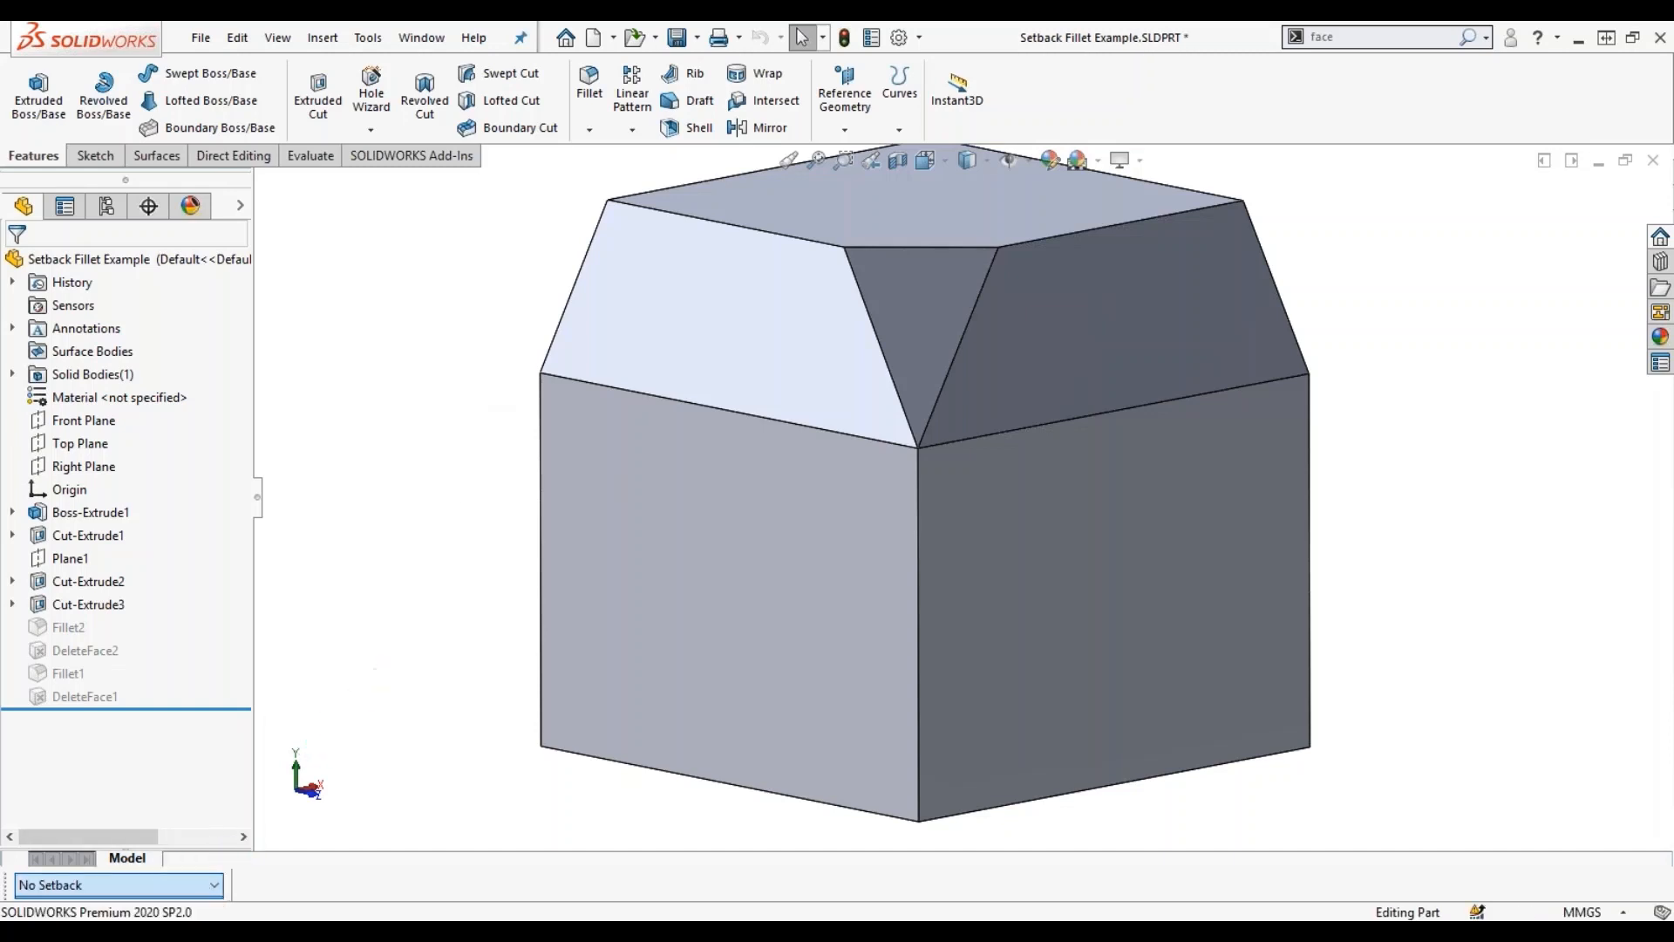
left_click_drag(140, 708, 149, 641)
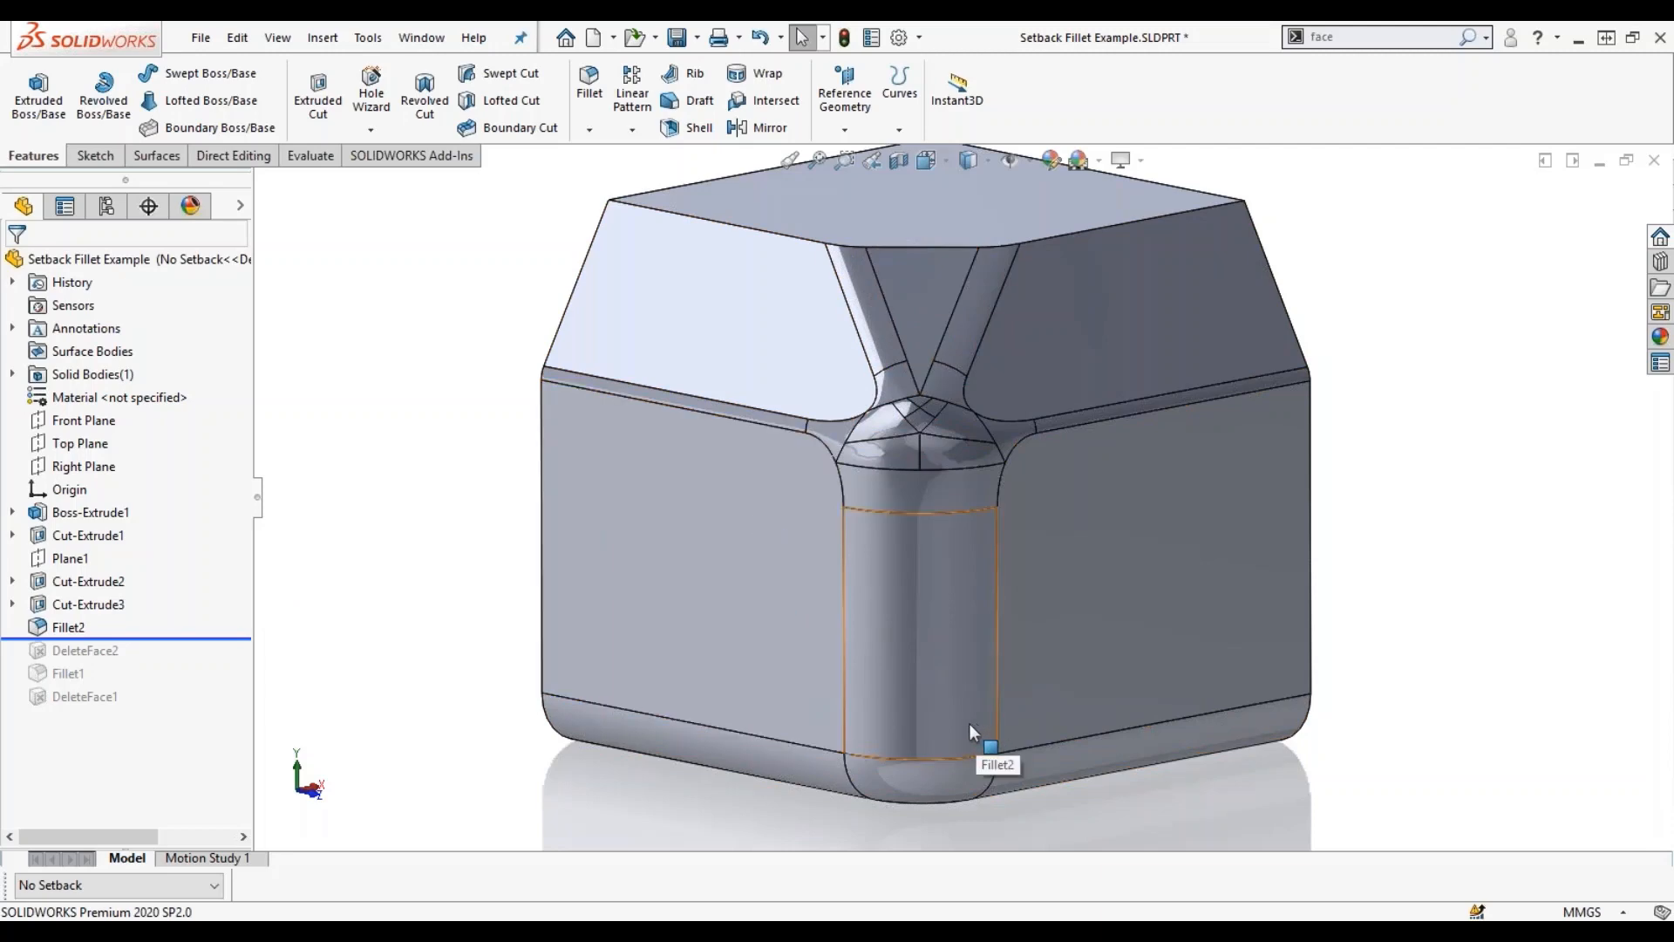
Open Fillet2 for editing and spread out the radius callouts of the sloped, horizontal and vertical edges for review.
left_click(82, 627)
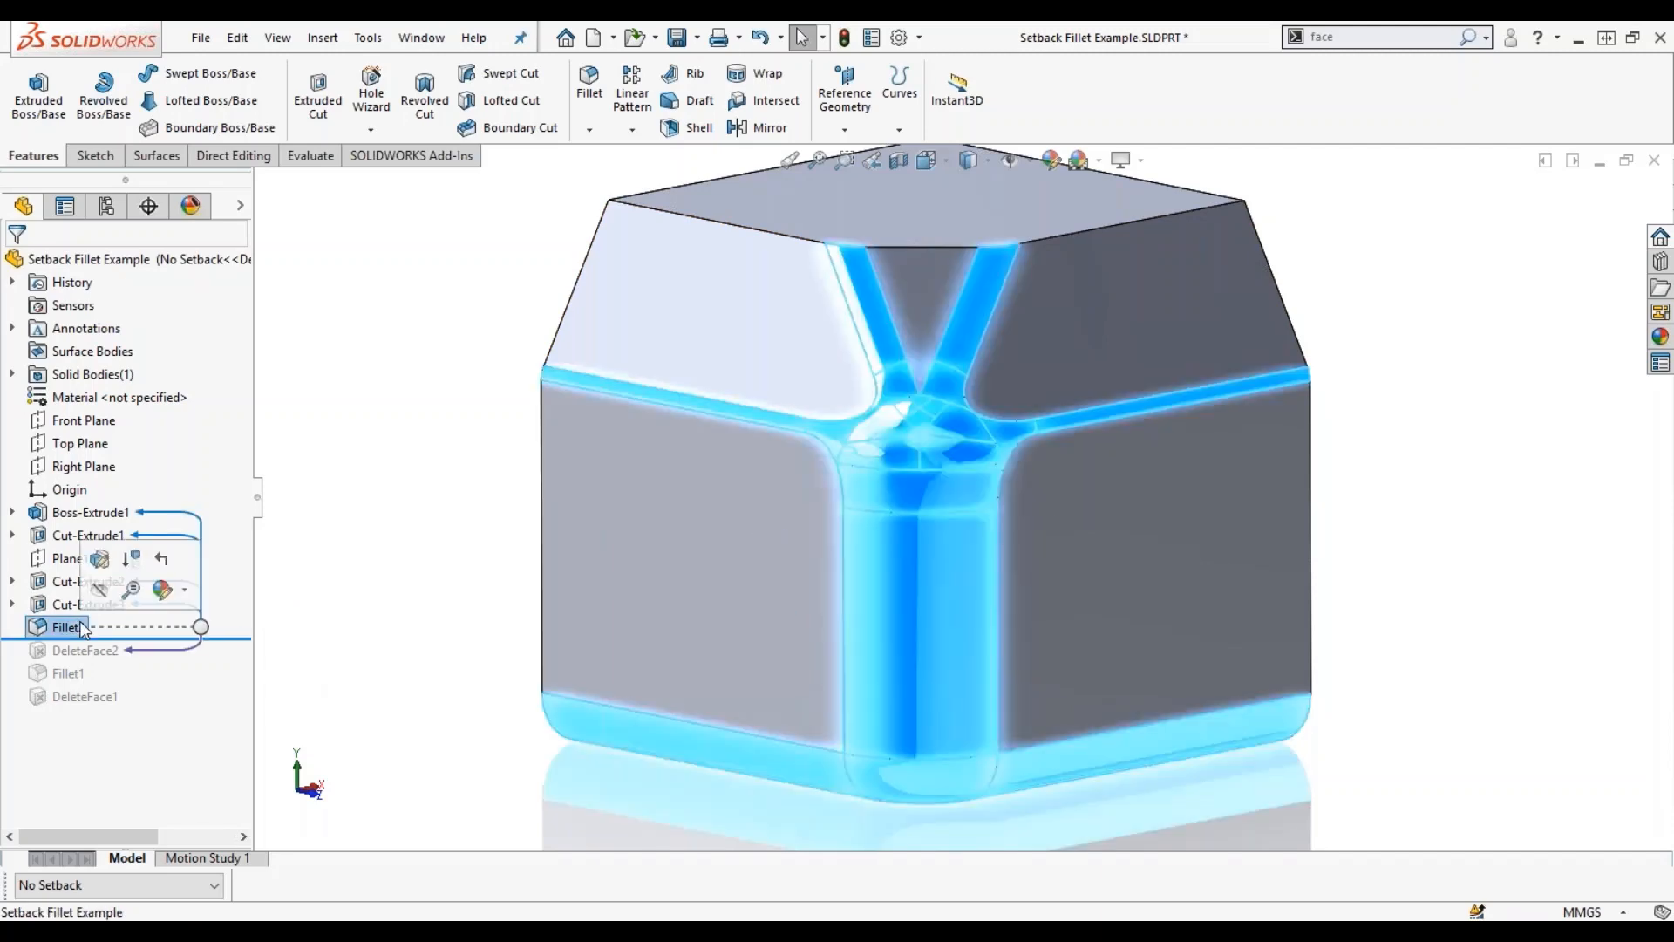
left_click(99, 559)
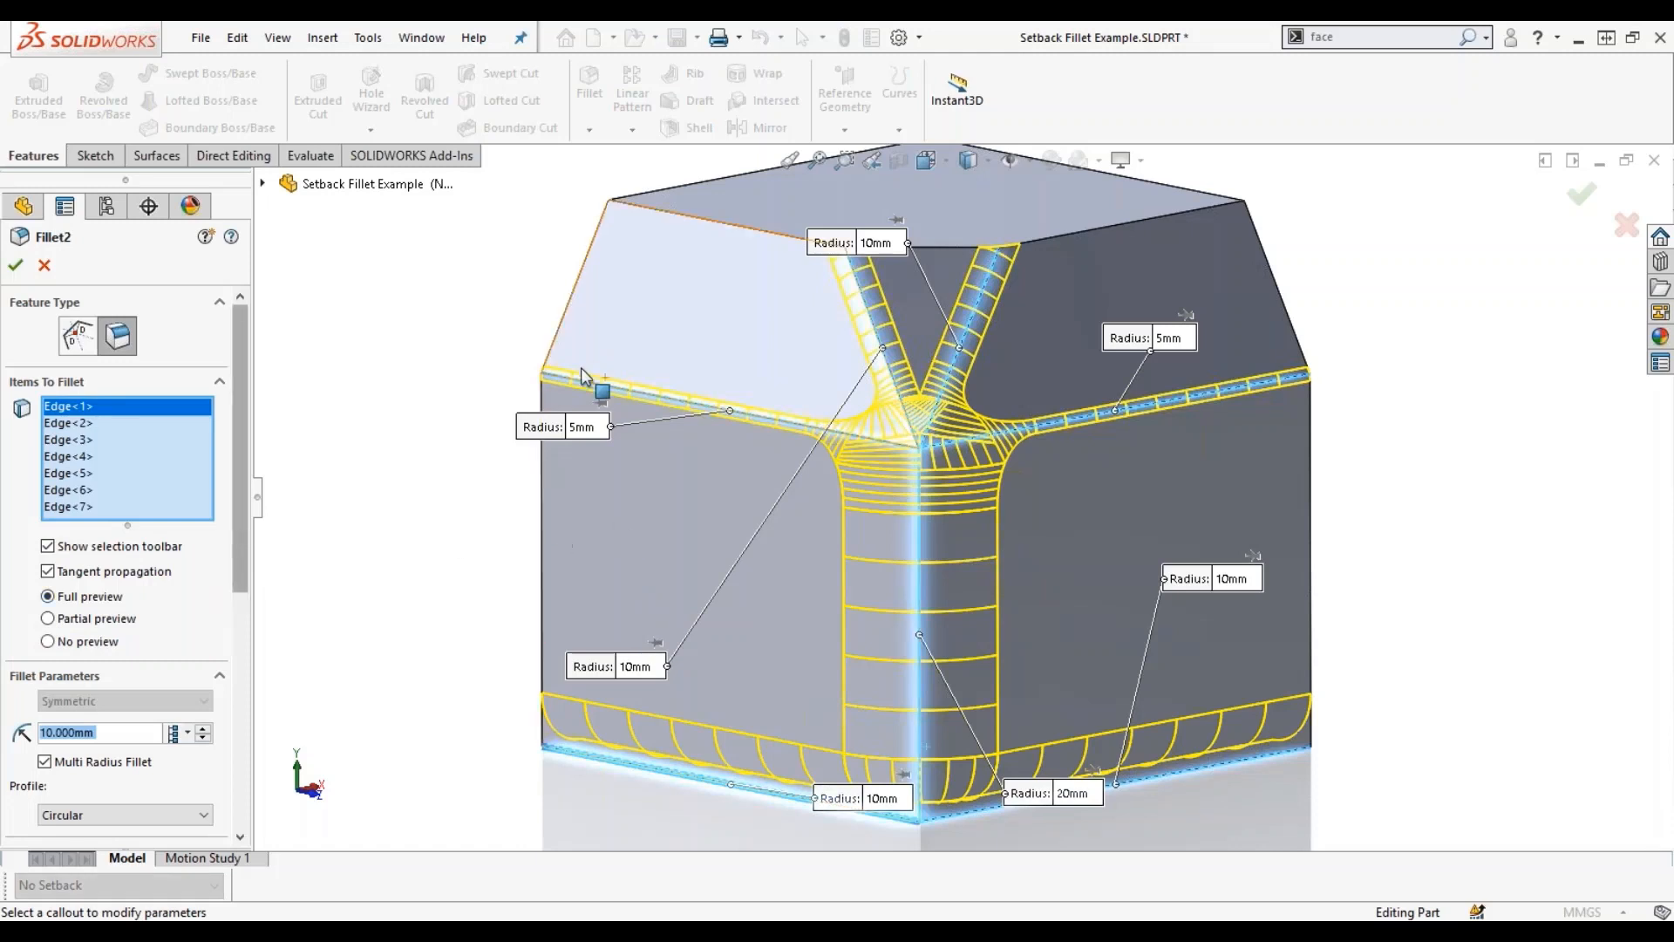
left_click_drag(855, 235, 962, 206)
left_click_drag(572, 428, 673, 318)
left_click_drag(1028, 797, 1026, 601)
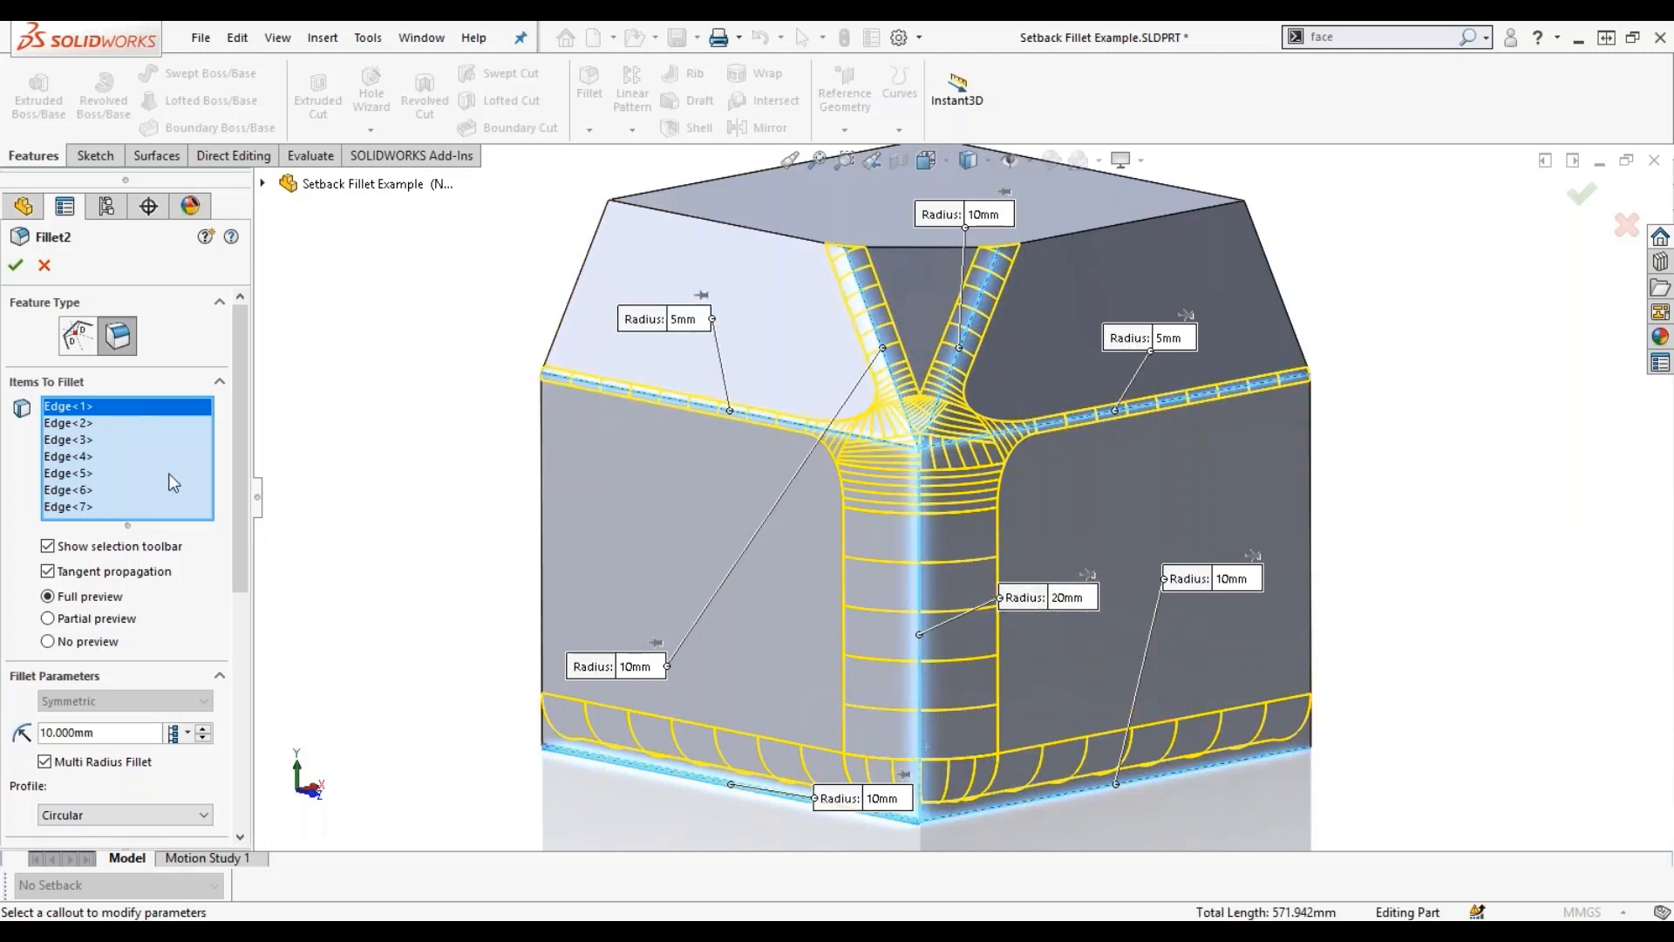
Review Fillet2's setback parameters, arrange the bottom and vertical edge radius callouts beside their edges, and accept the feature.
left_click_drag(238, 422, 238, 490)
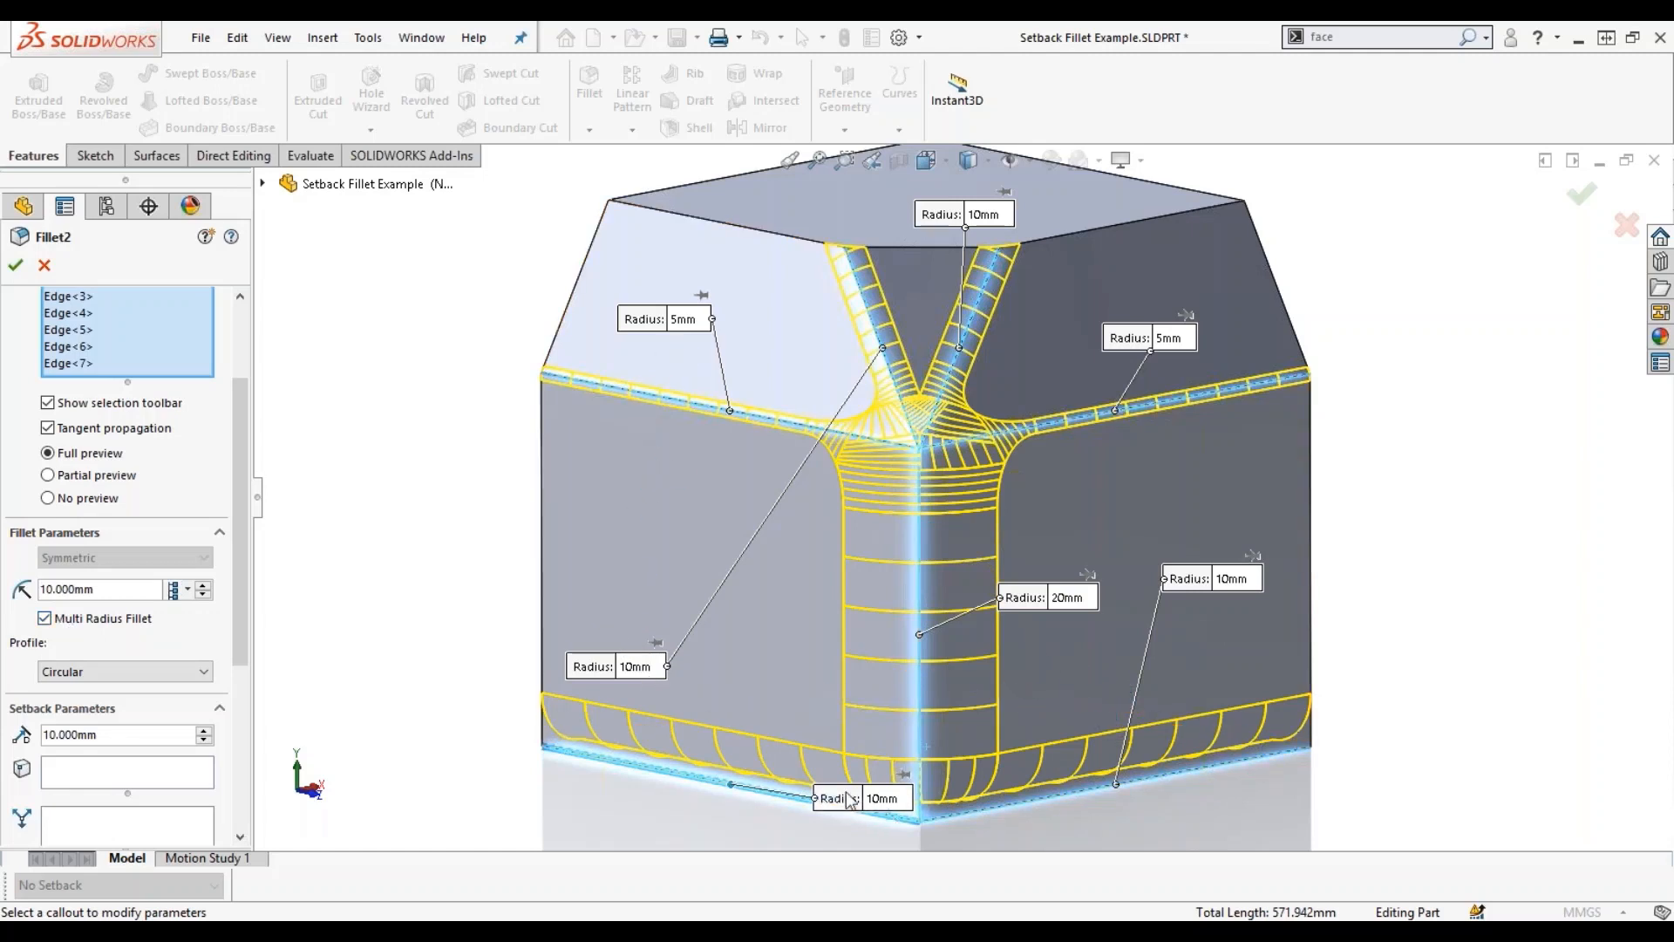
left_click_drag(840, 802, 671, 830)
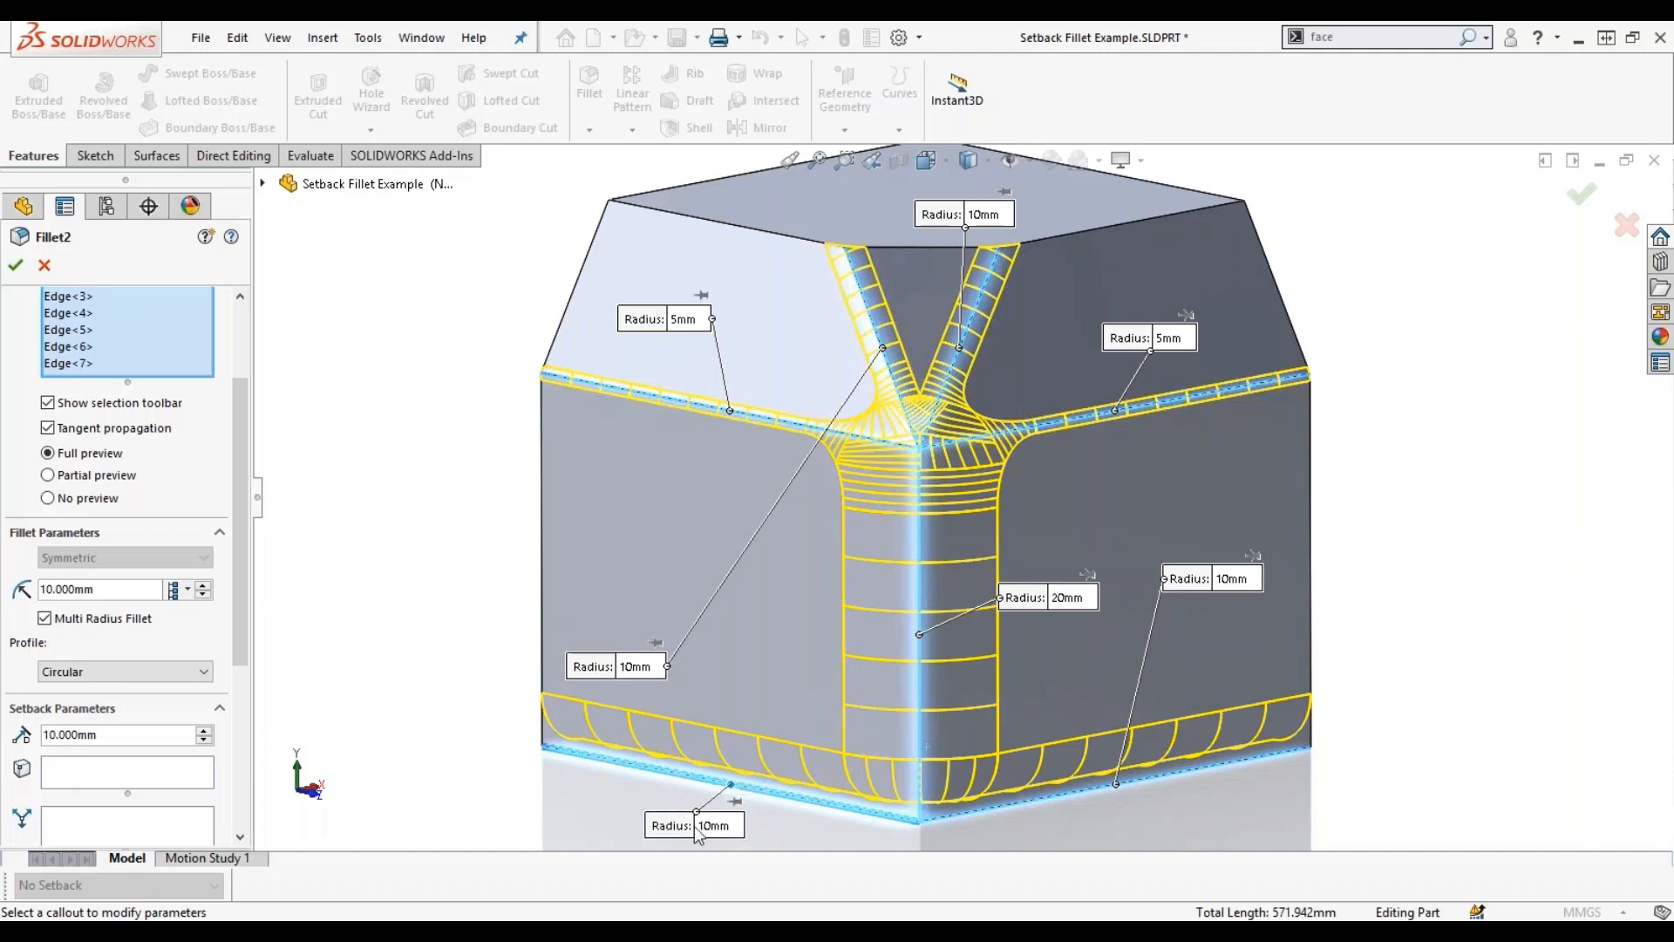
scroll(1035, 778, "up", 1)
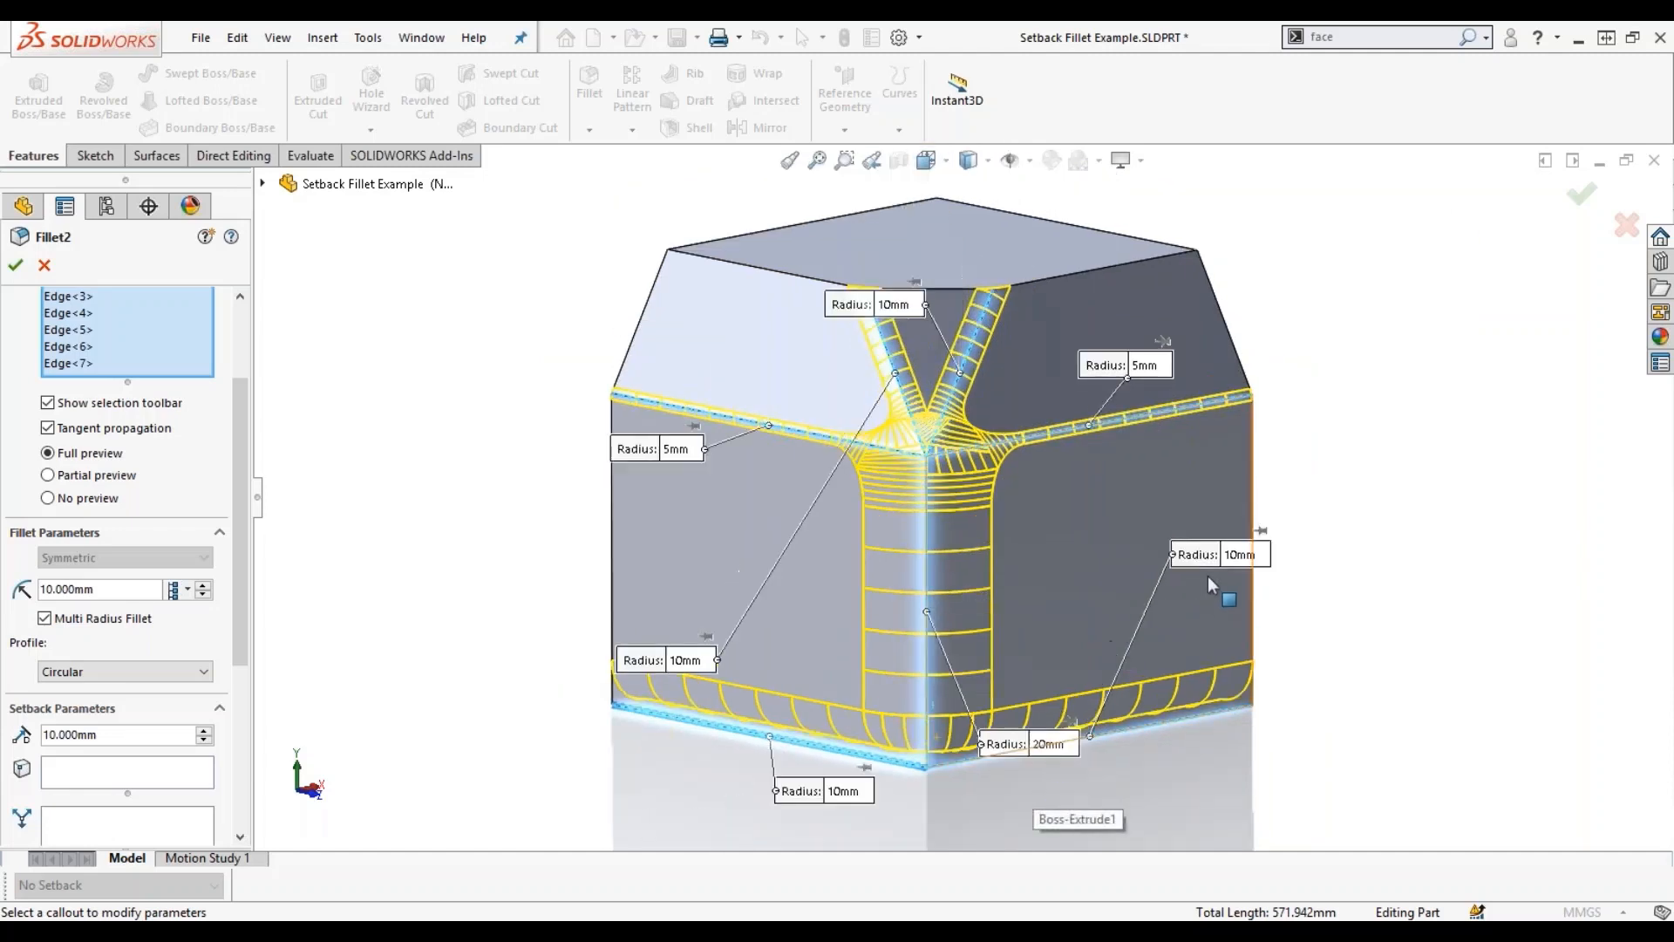
left_click_drag(1212, 559, 1203, 778)
left_click_drag(1025, 743, 1043, 560)
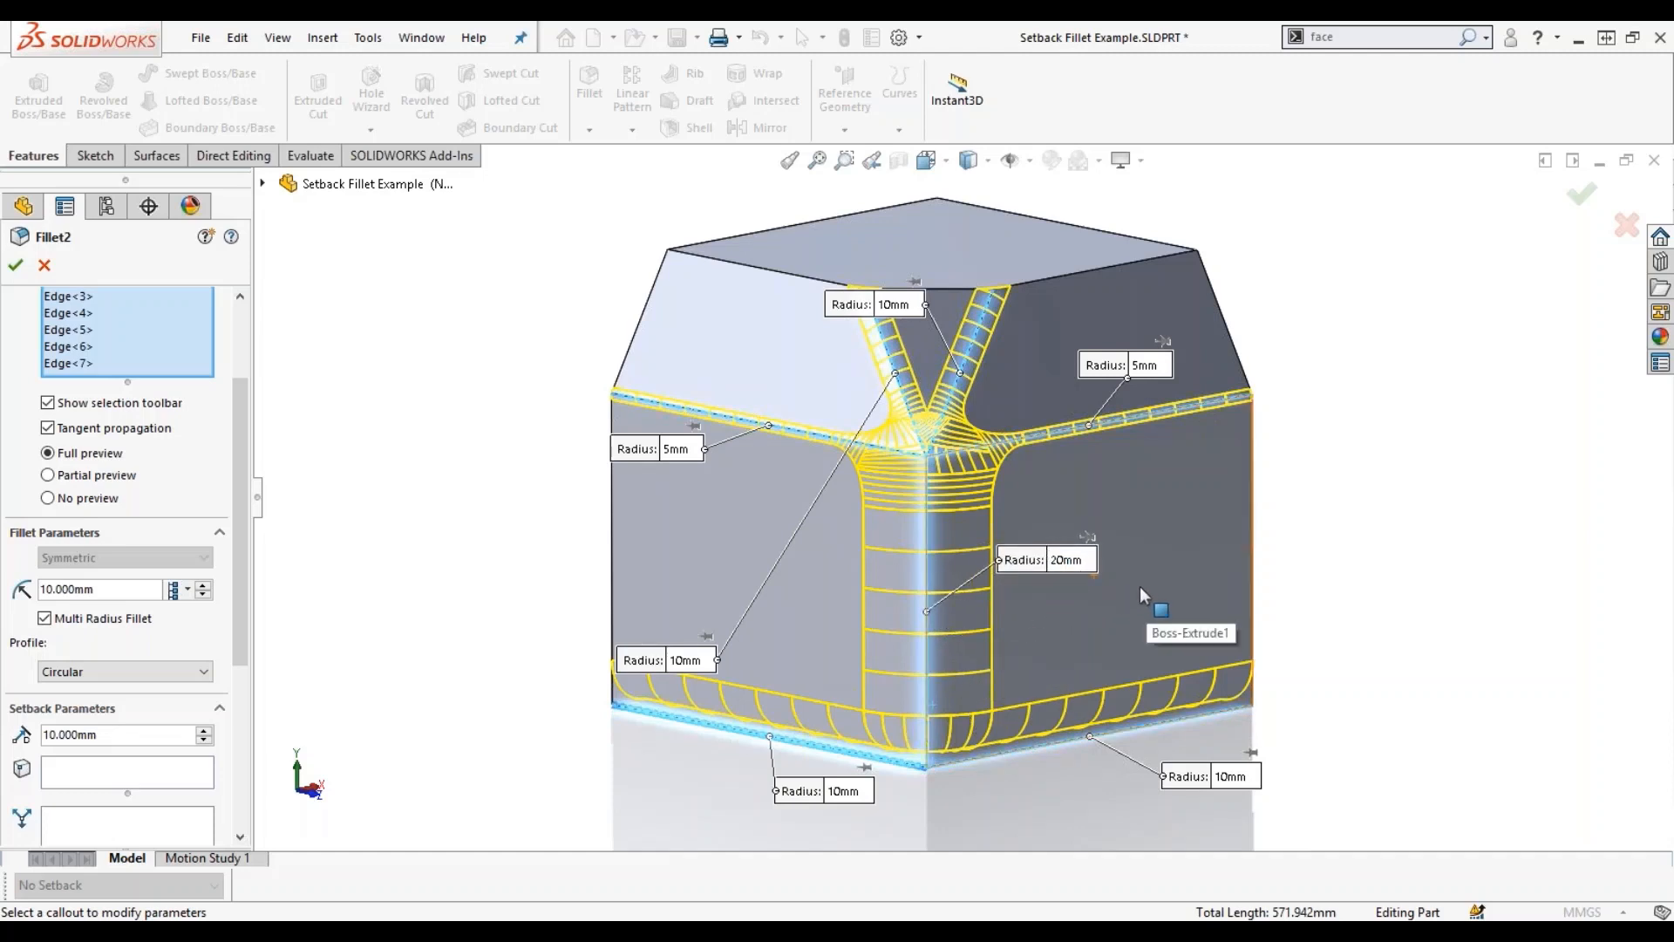
left_click(21, 264)
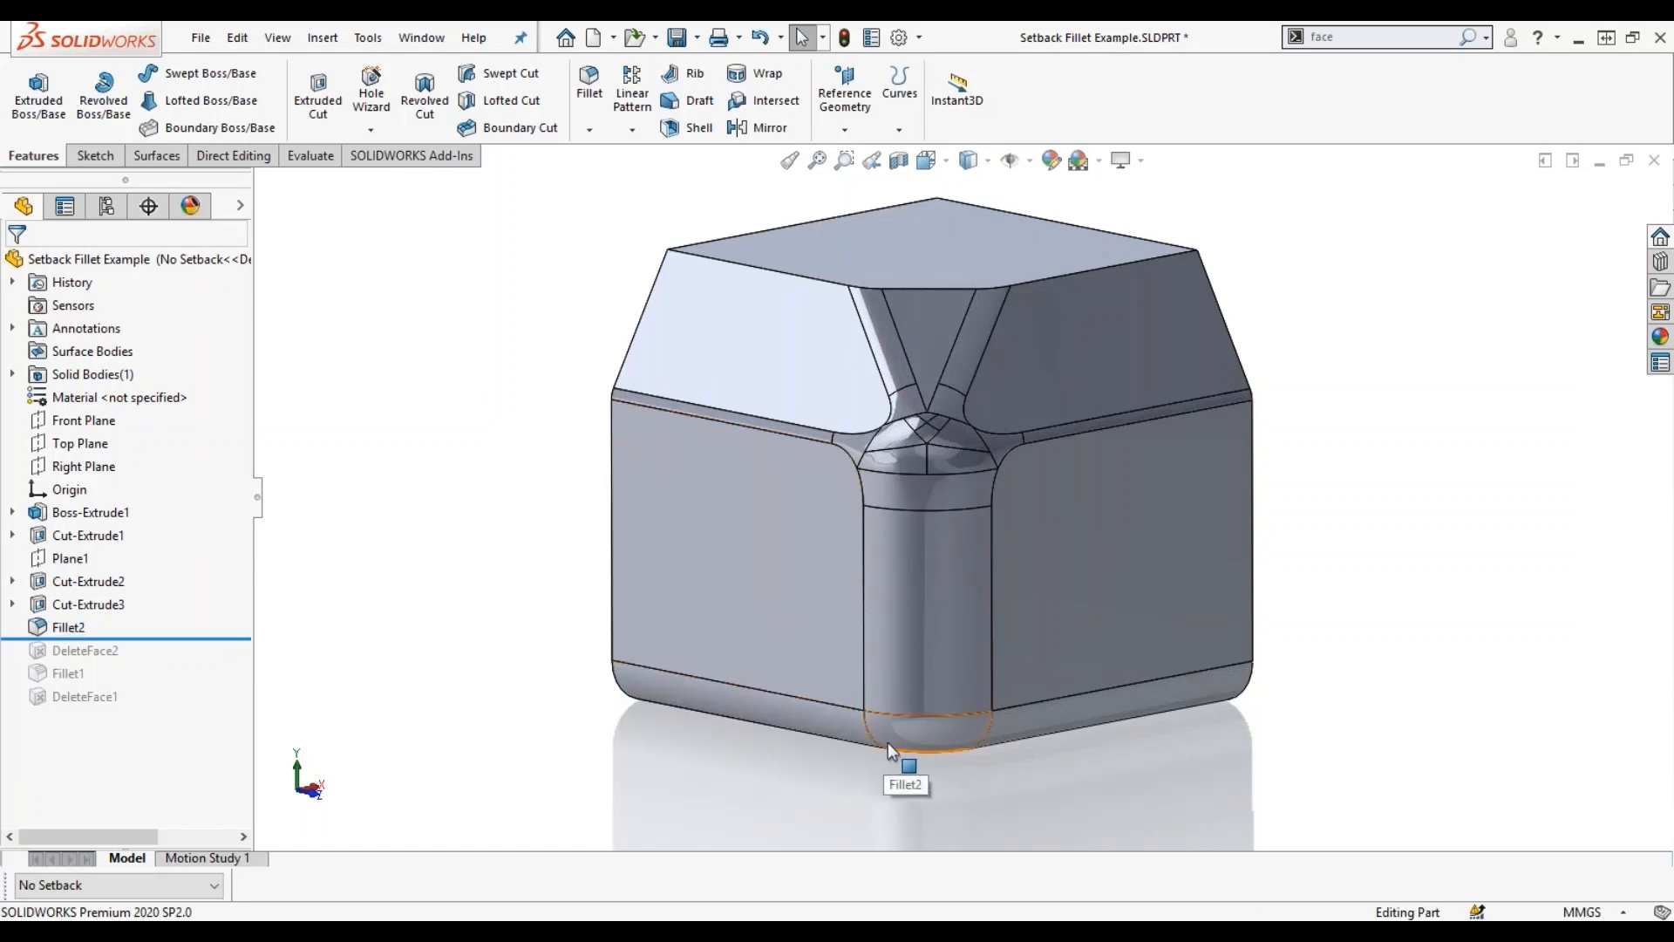
Examine the Fillet2 blend at the corner where the edges meet, close up from the front and in side profile.
scroll(924, 724, "down", 3)
scroll(999, 692, "down", 2)
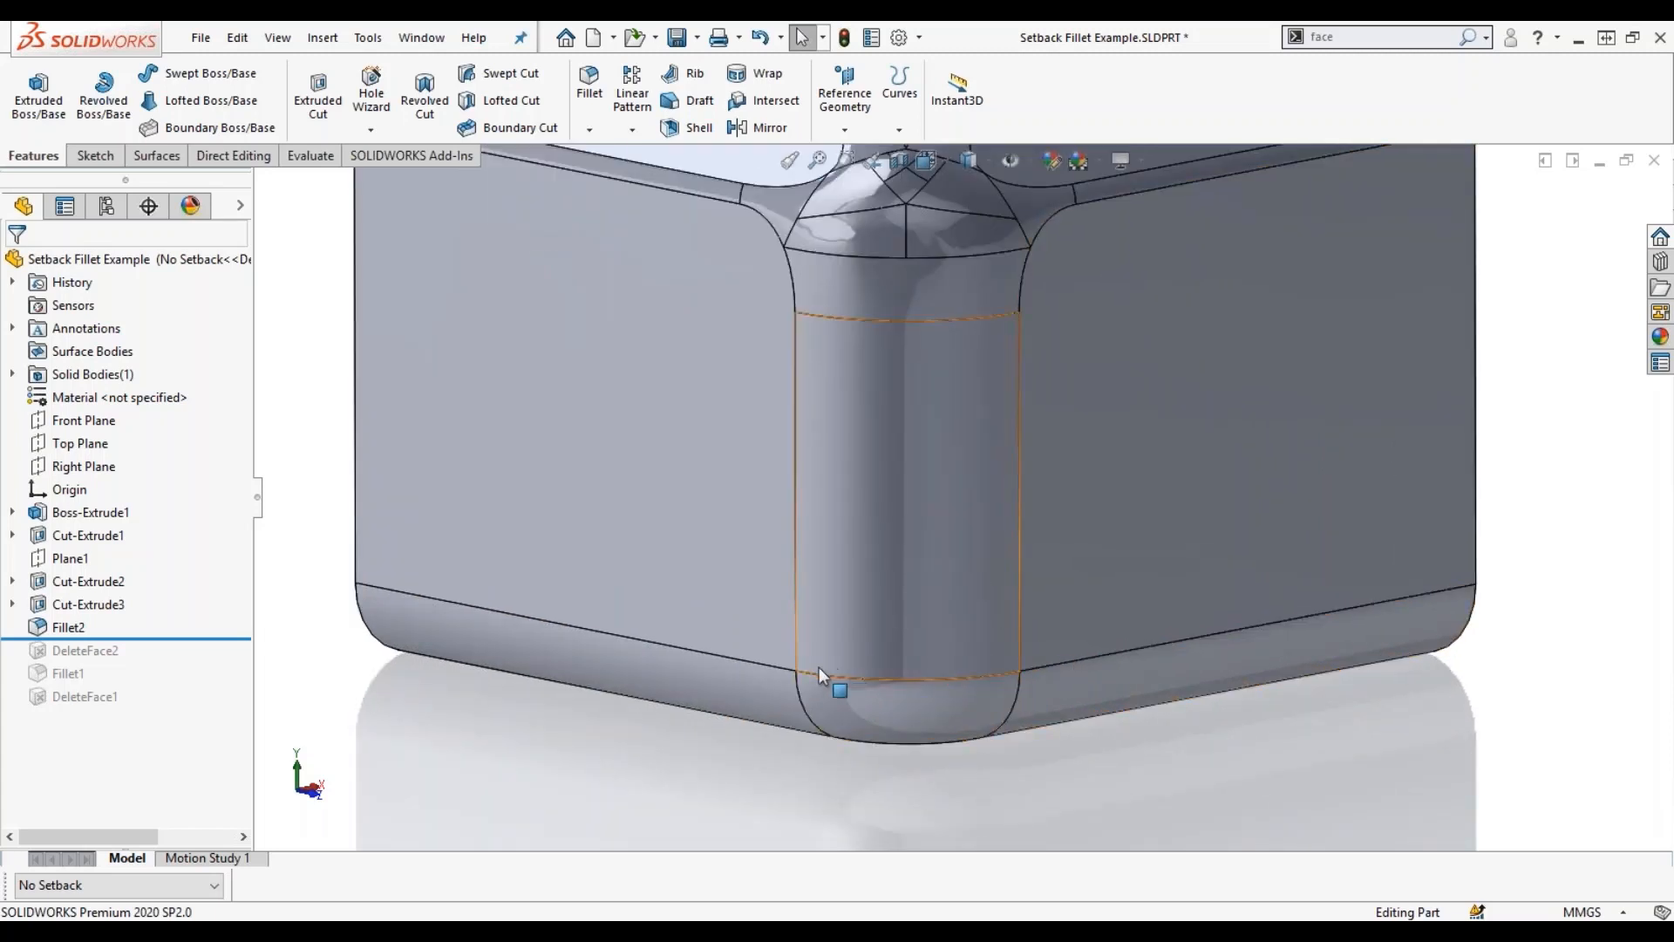
scroll(823, 600, "up", 2)
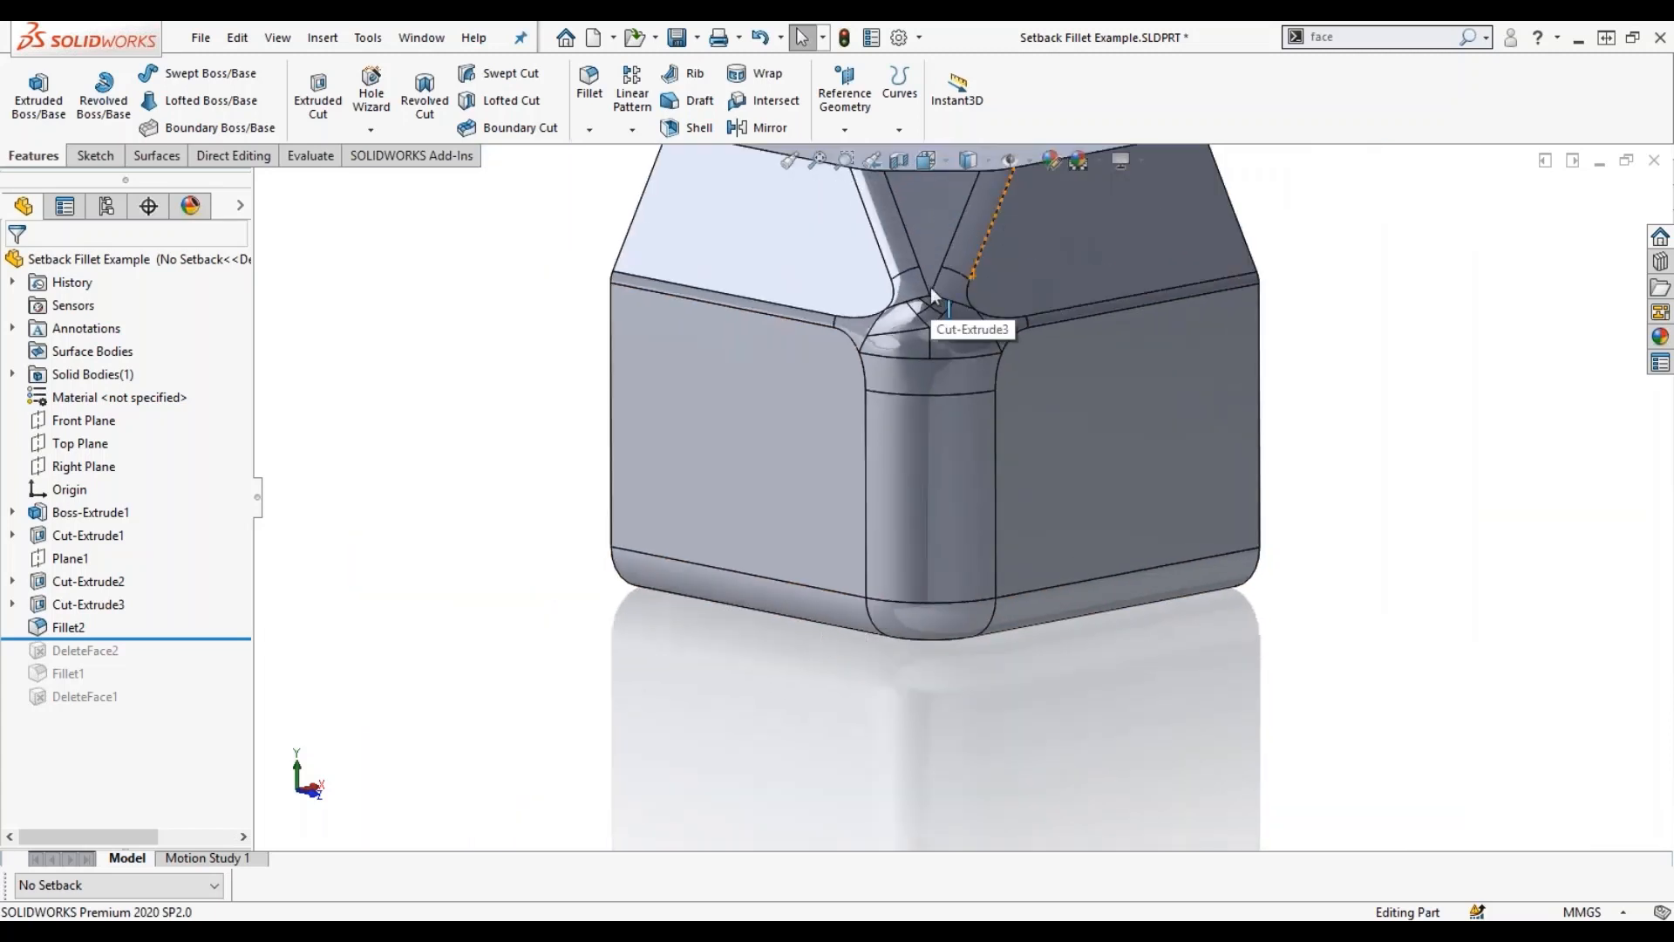
scroll(923, 279, "down", 2)
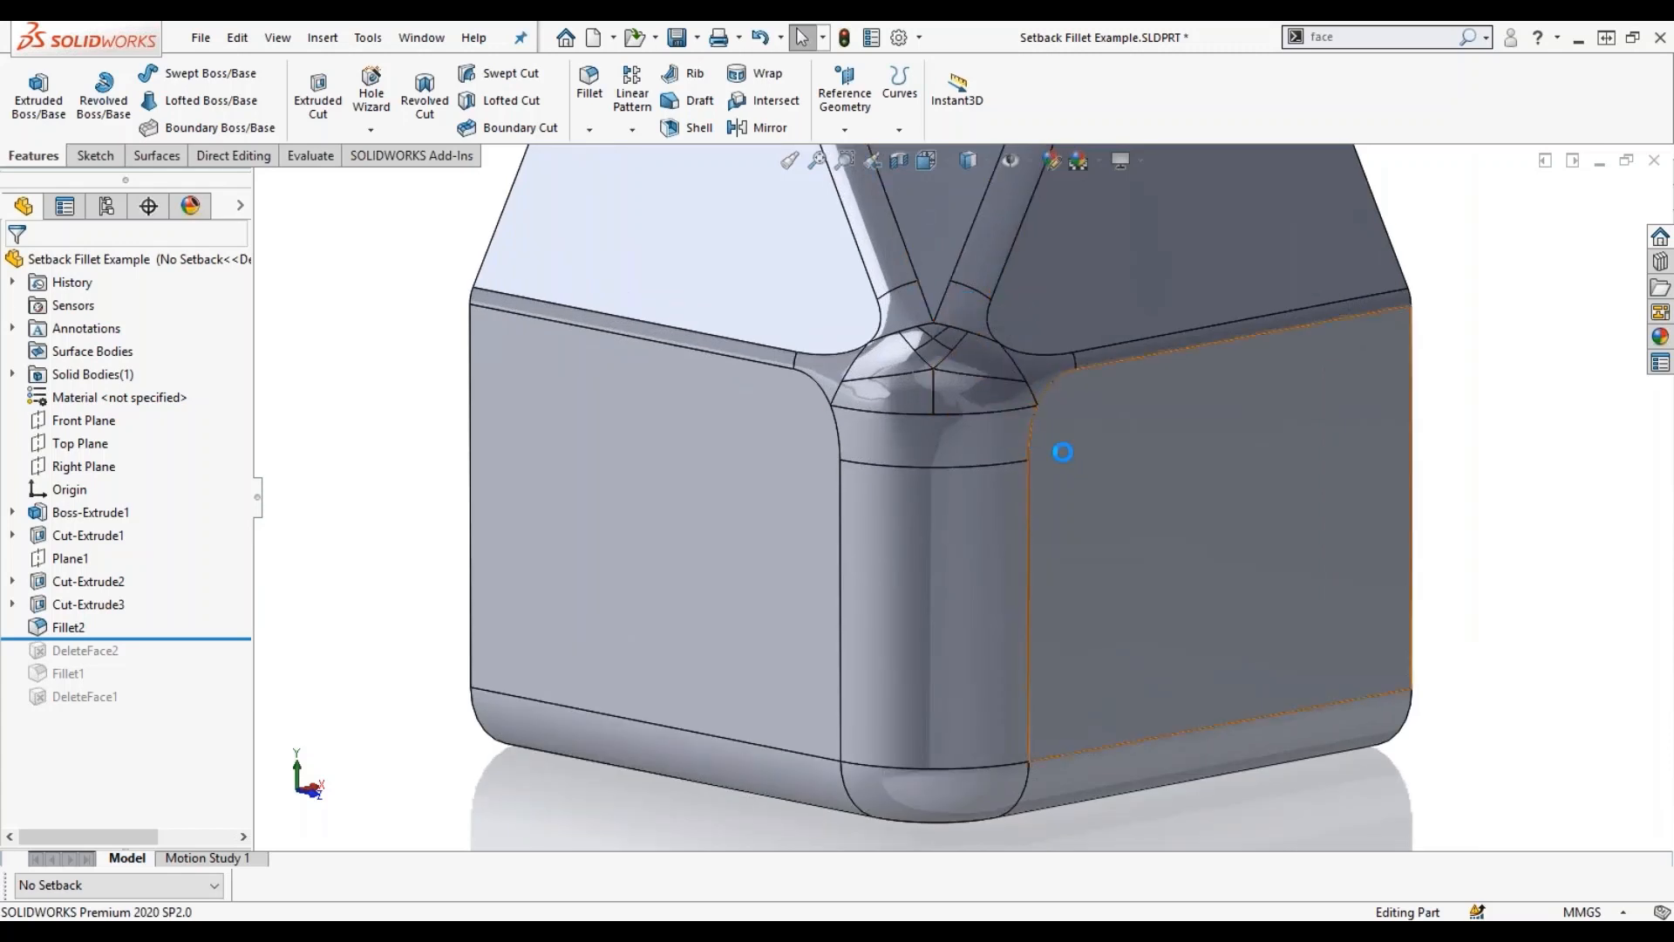
scroll(1064, 455, "up", 2)
middle_click_drag(1424, 398, 1251, 352)
scroll(977, 384, "up", 2)
scroll(745, 342, "down", 3)
middle_click_drag(755, 351, 797, 445)
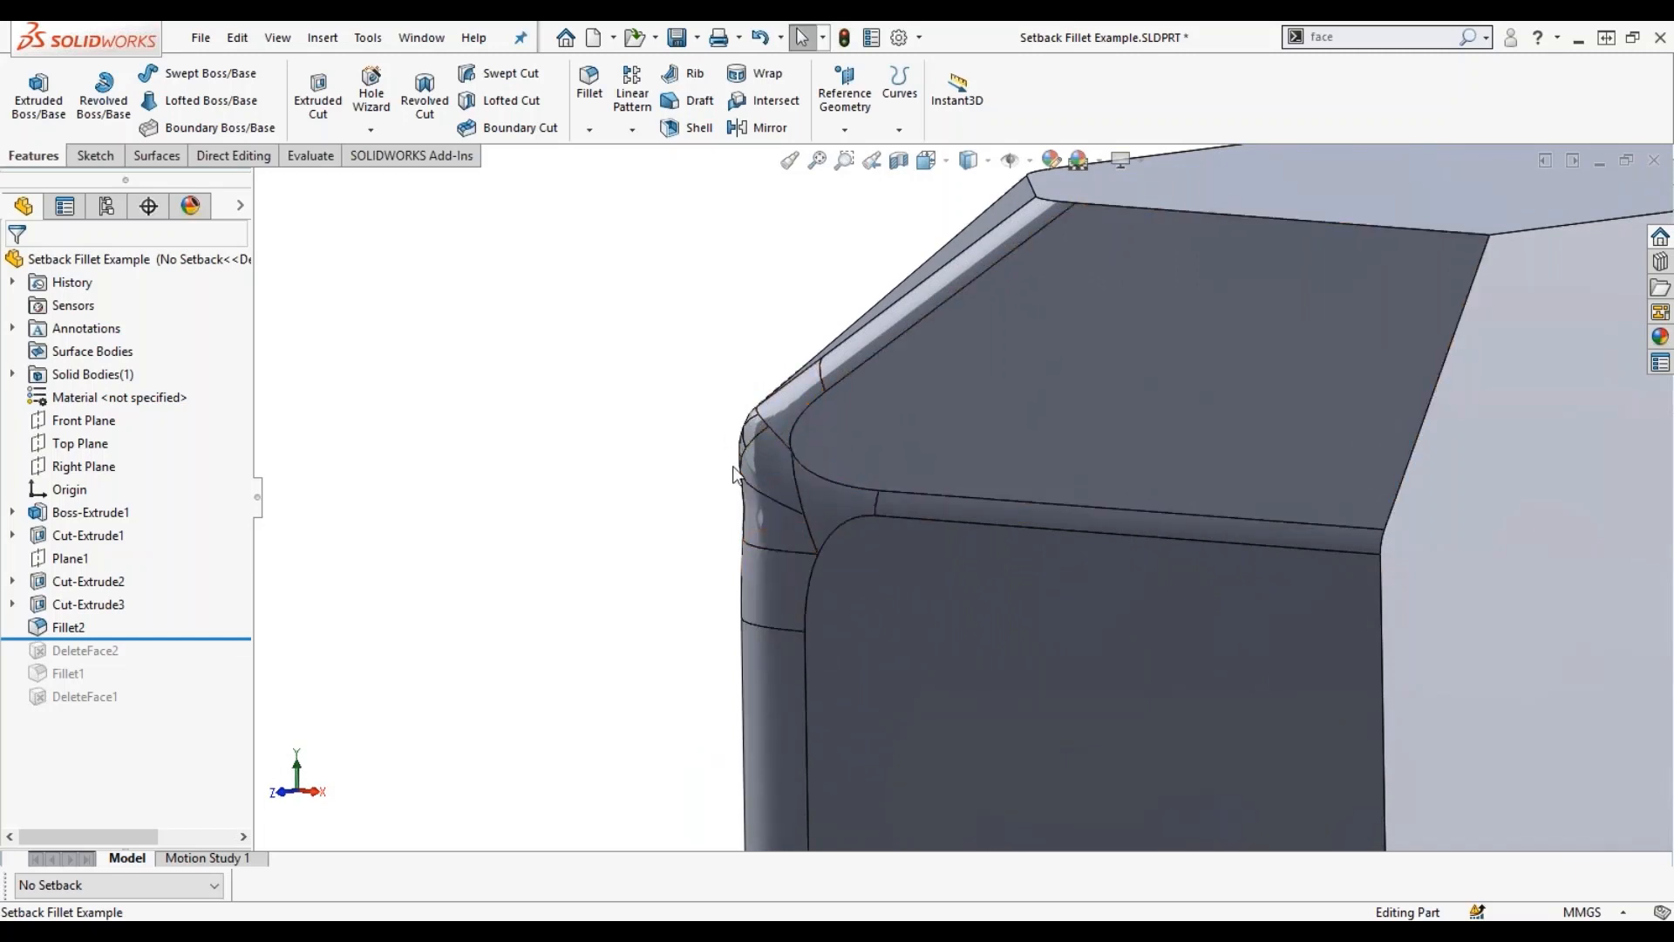
scroll(745, 480, "down", 1)
scroll(767, 471, "down", 1)
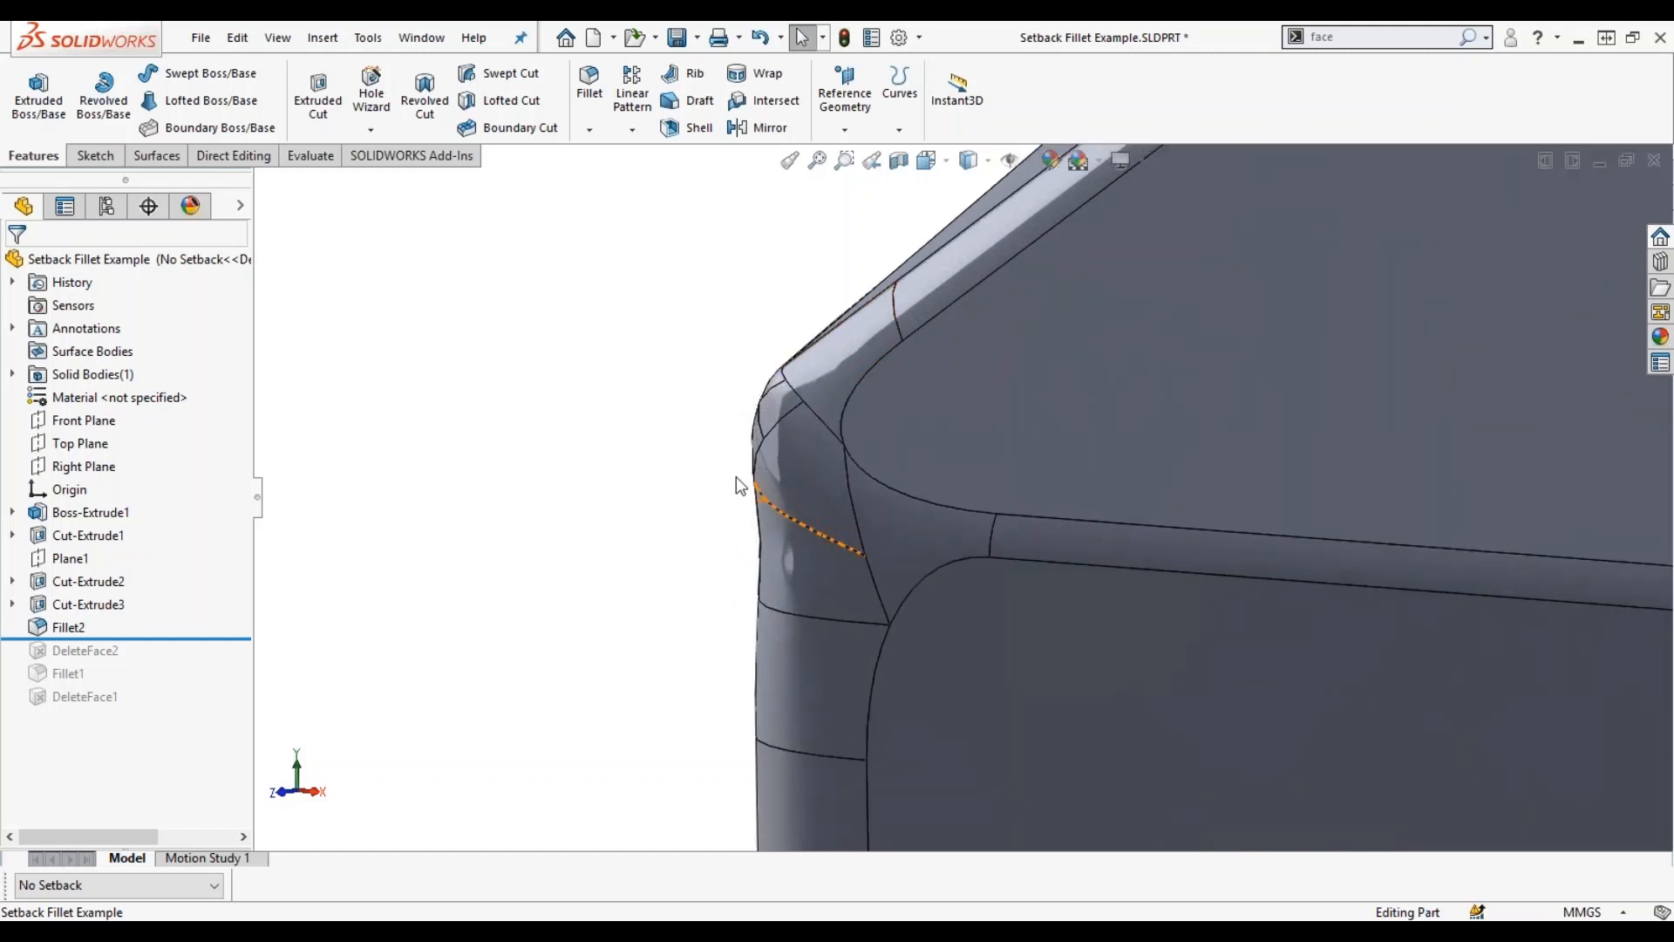
scroll(750, 488, "up", 1)
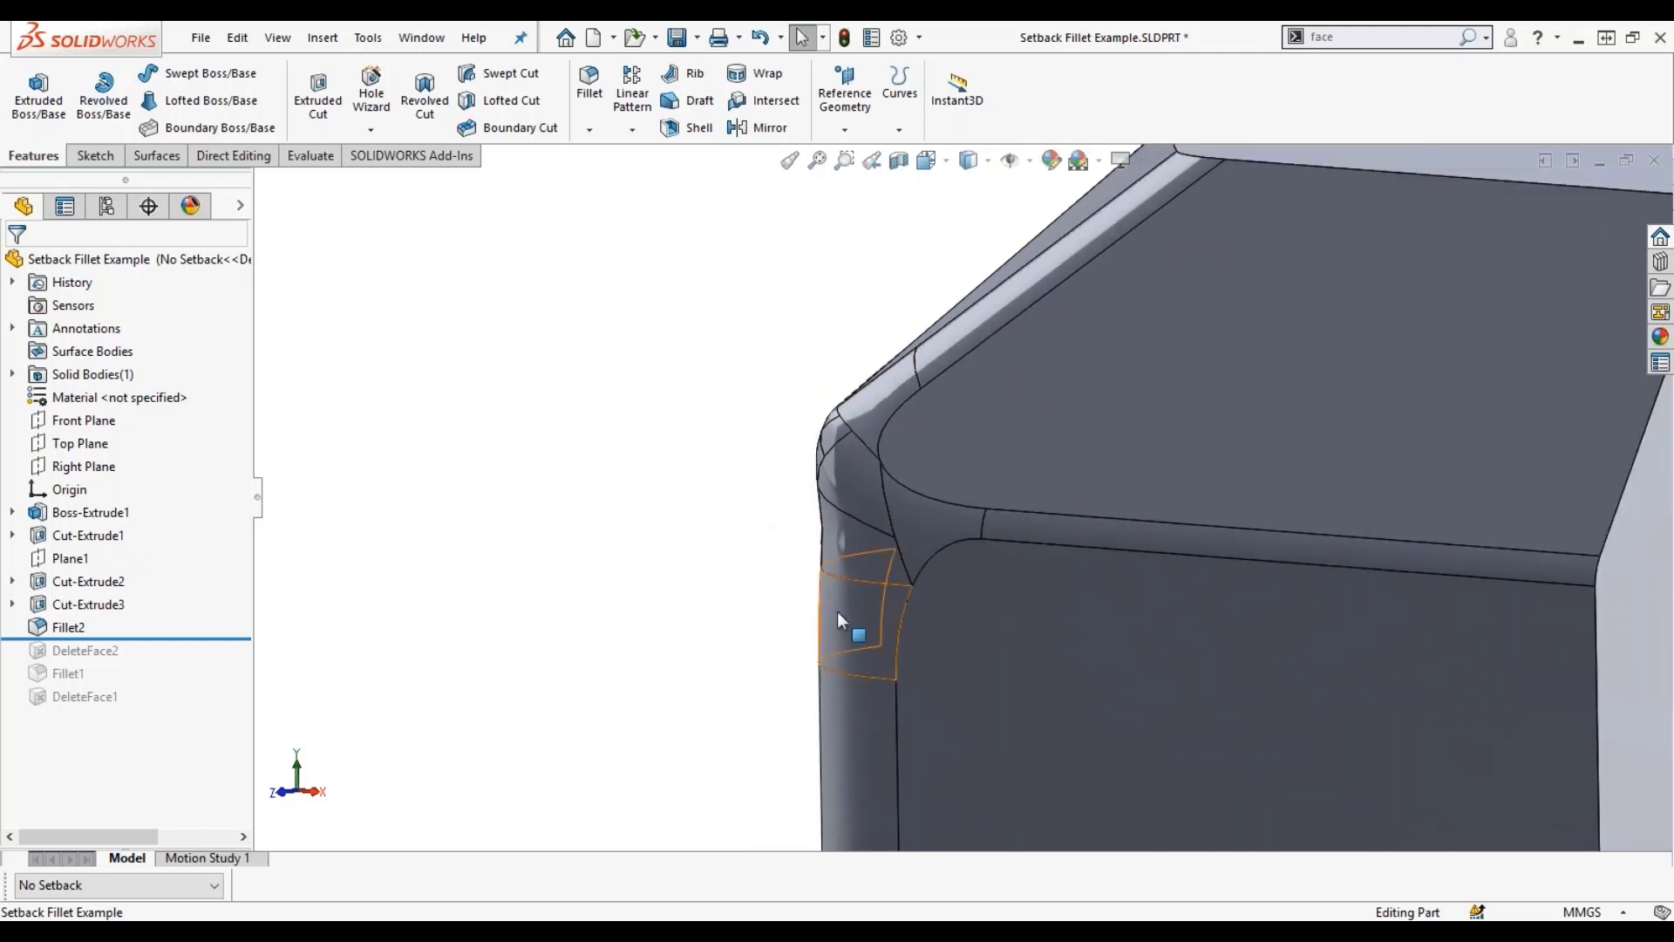
scroll(899, 610, "up", 2)
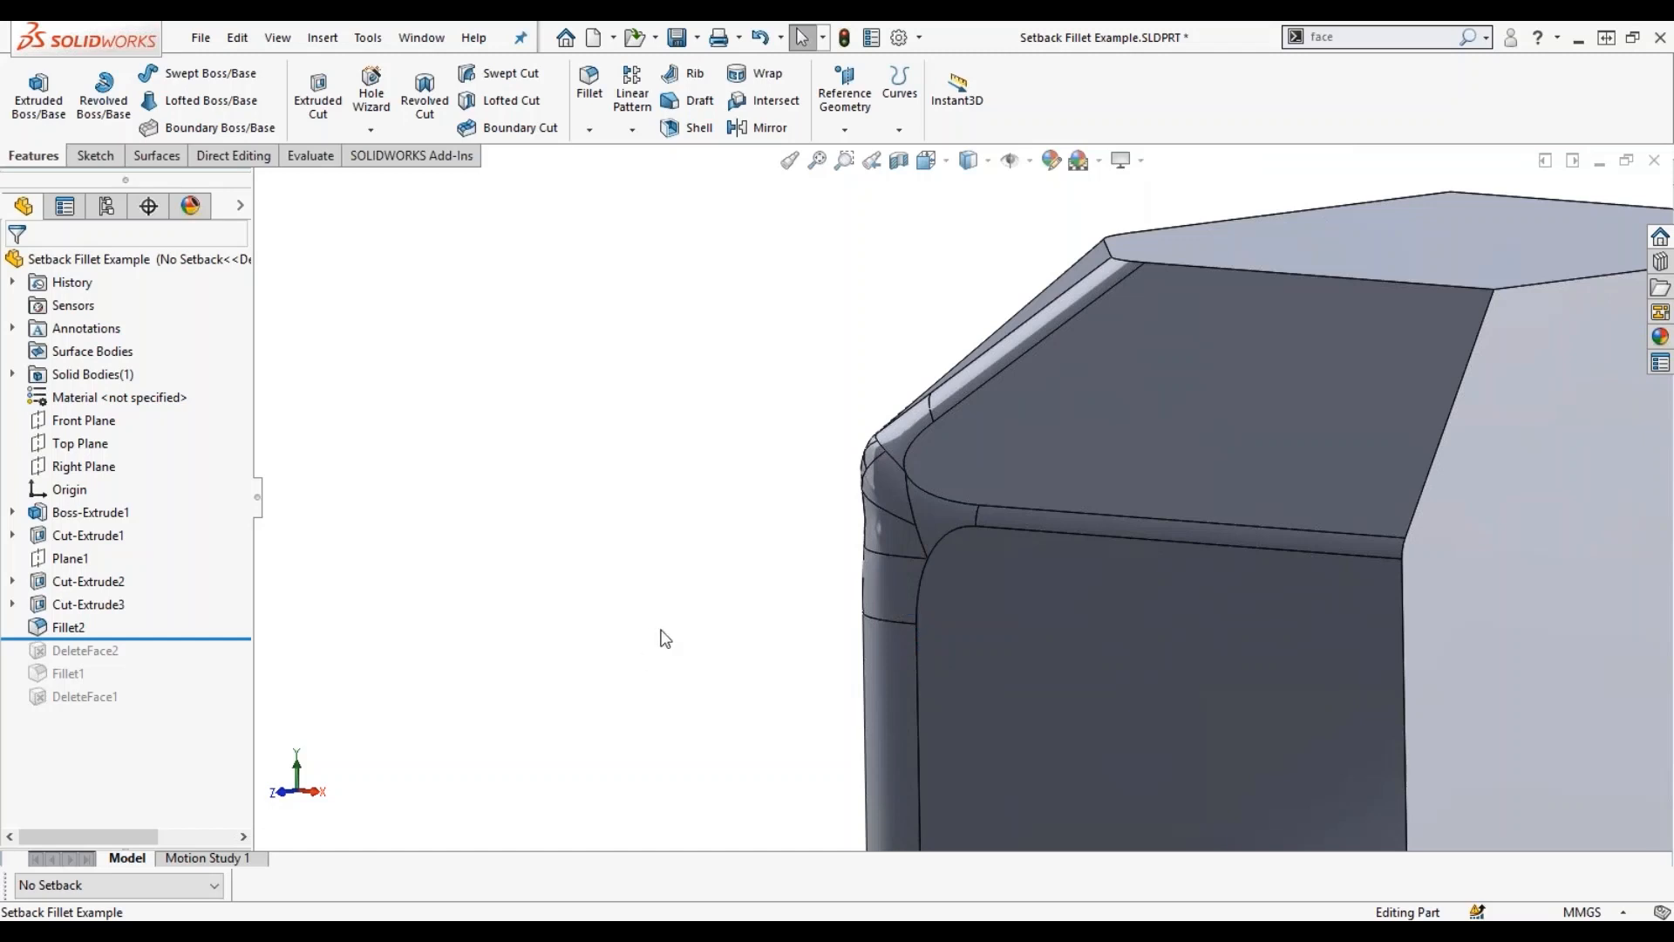
middle_click_drag(668, 612, 775, 592)
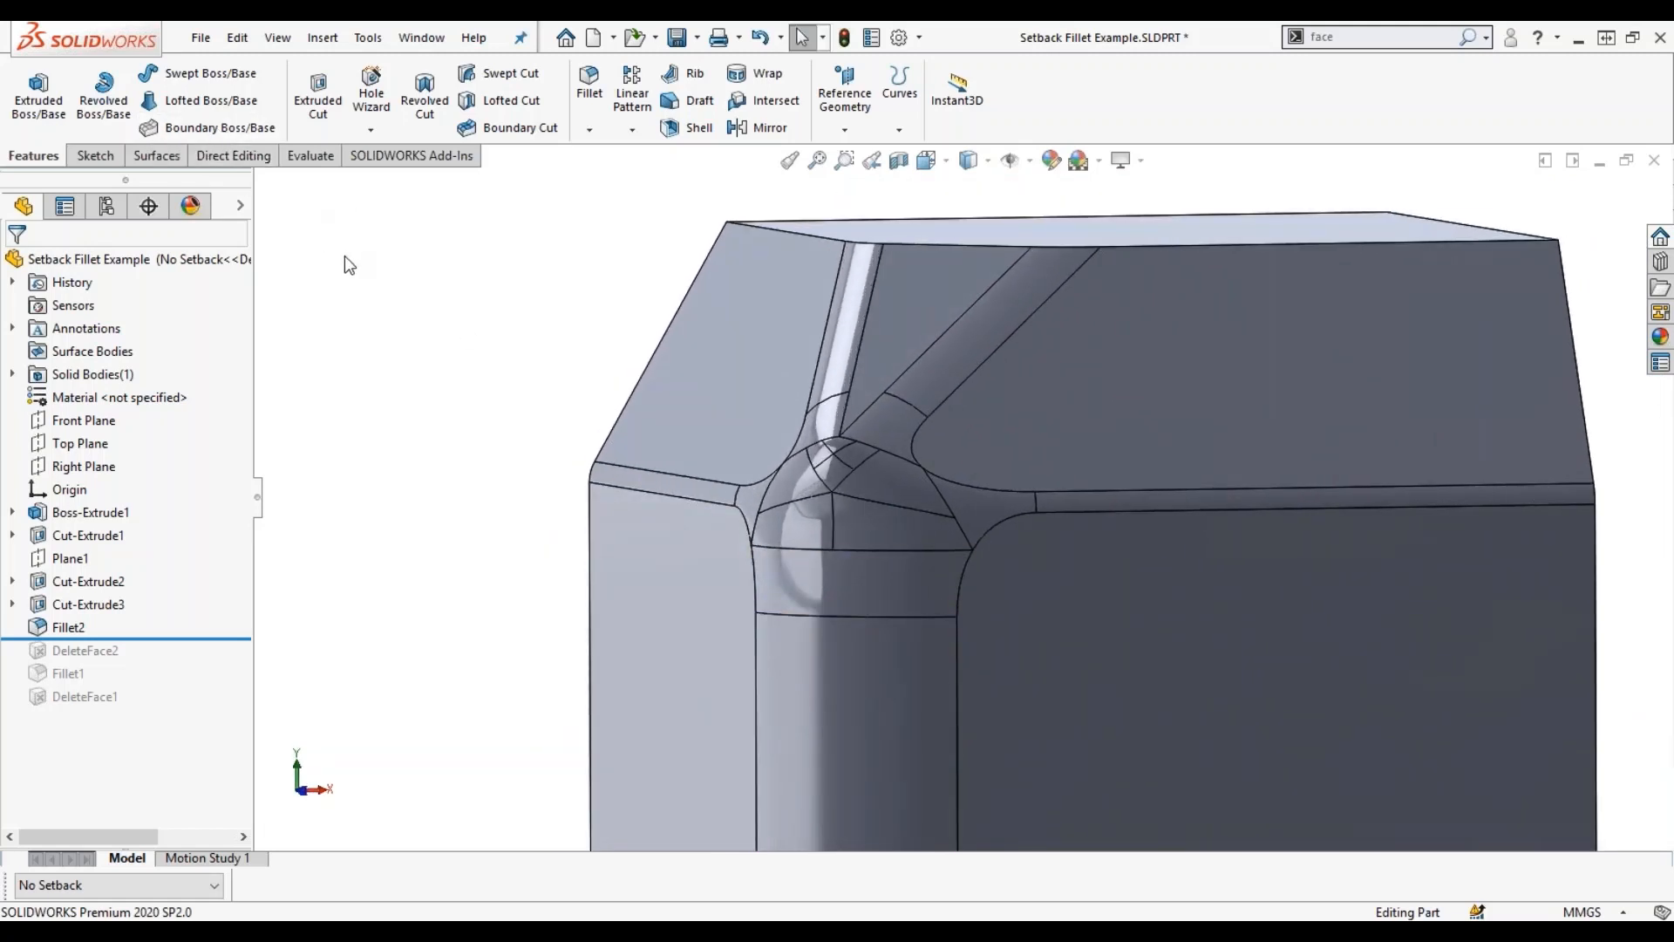
Bring up the surface tools and roll the model forward to include DeleteFace2, replacing the corner's fillet patches.
left_click(166, 155)
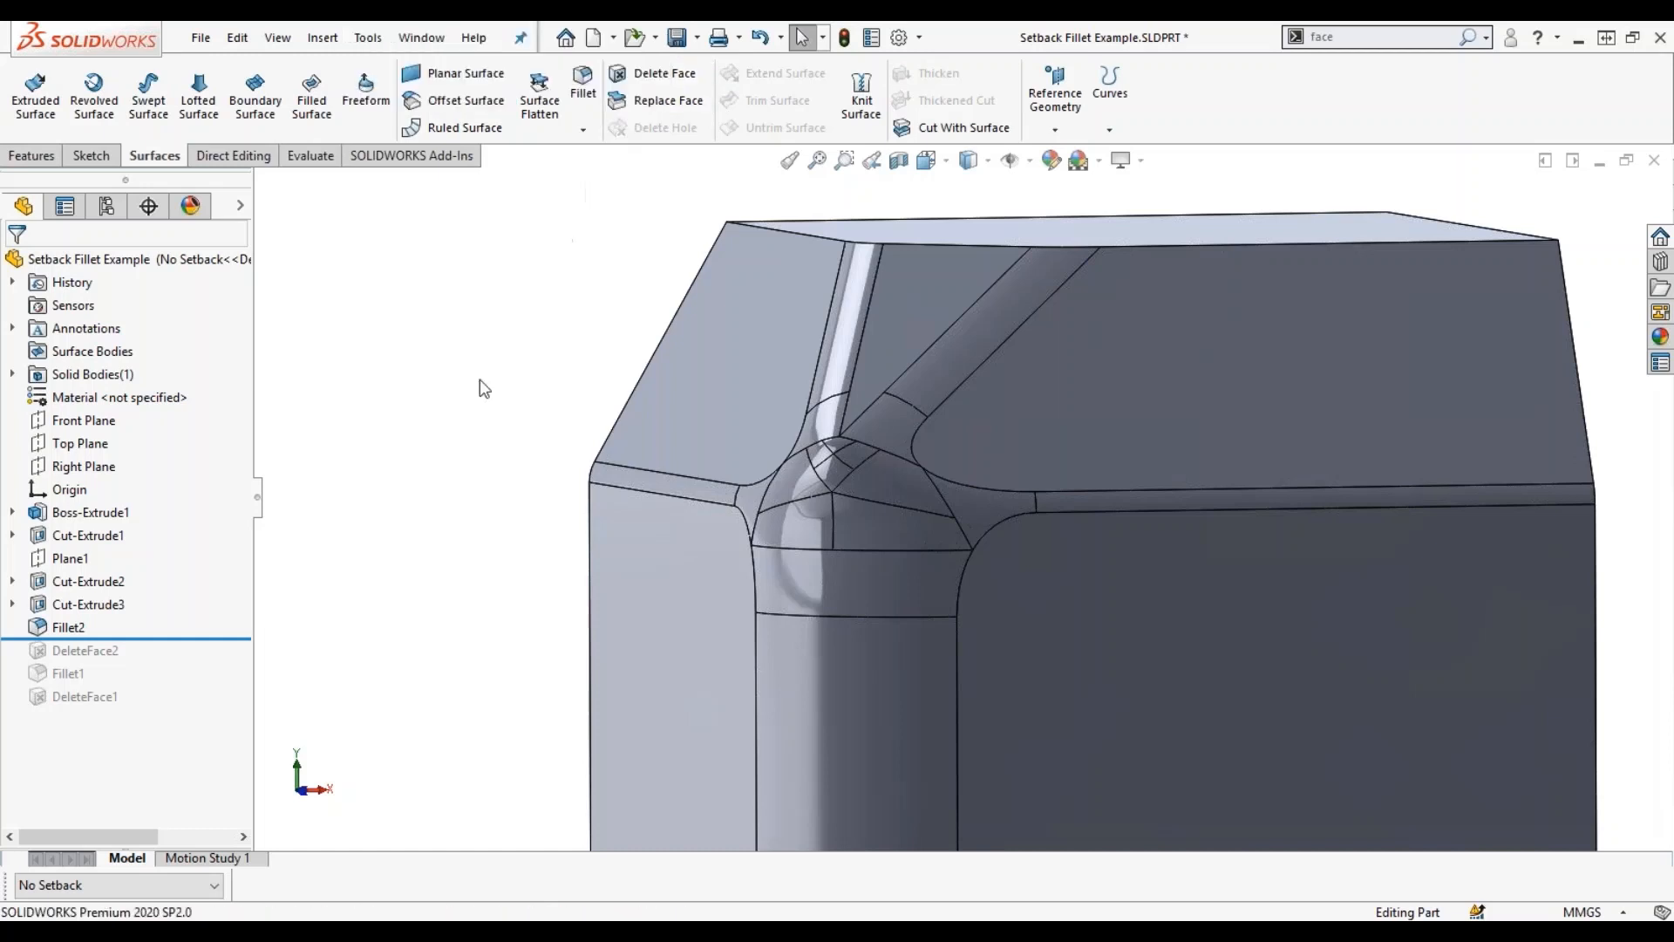
scroll(462, 467, "up", 2)
middle_click_drag(769, 628, 832, 658)
scroll(1016, 563, "up", 2)
scroll(1012, 527, "down", 5)
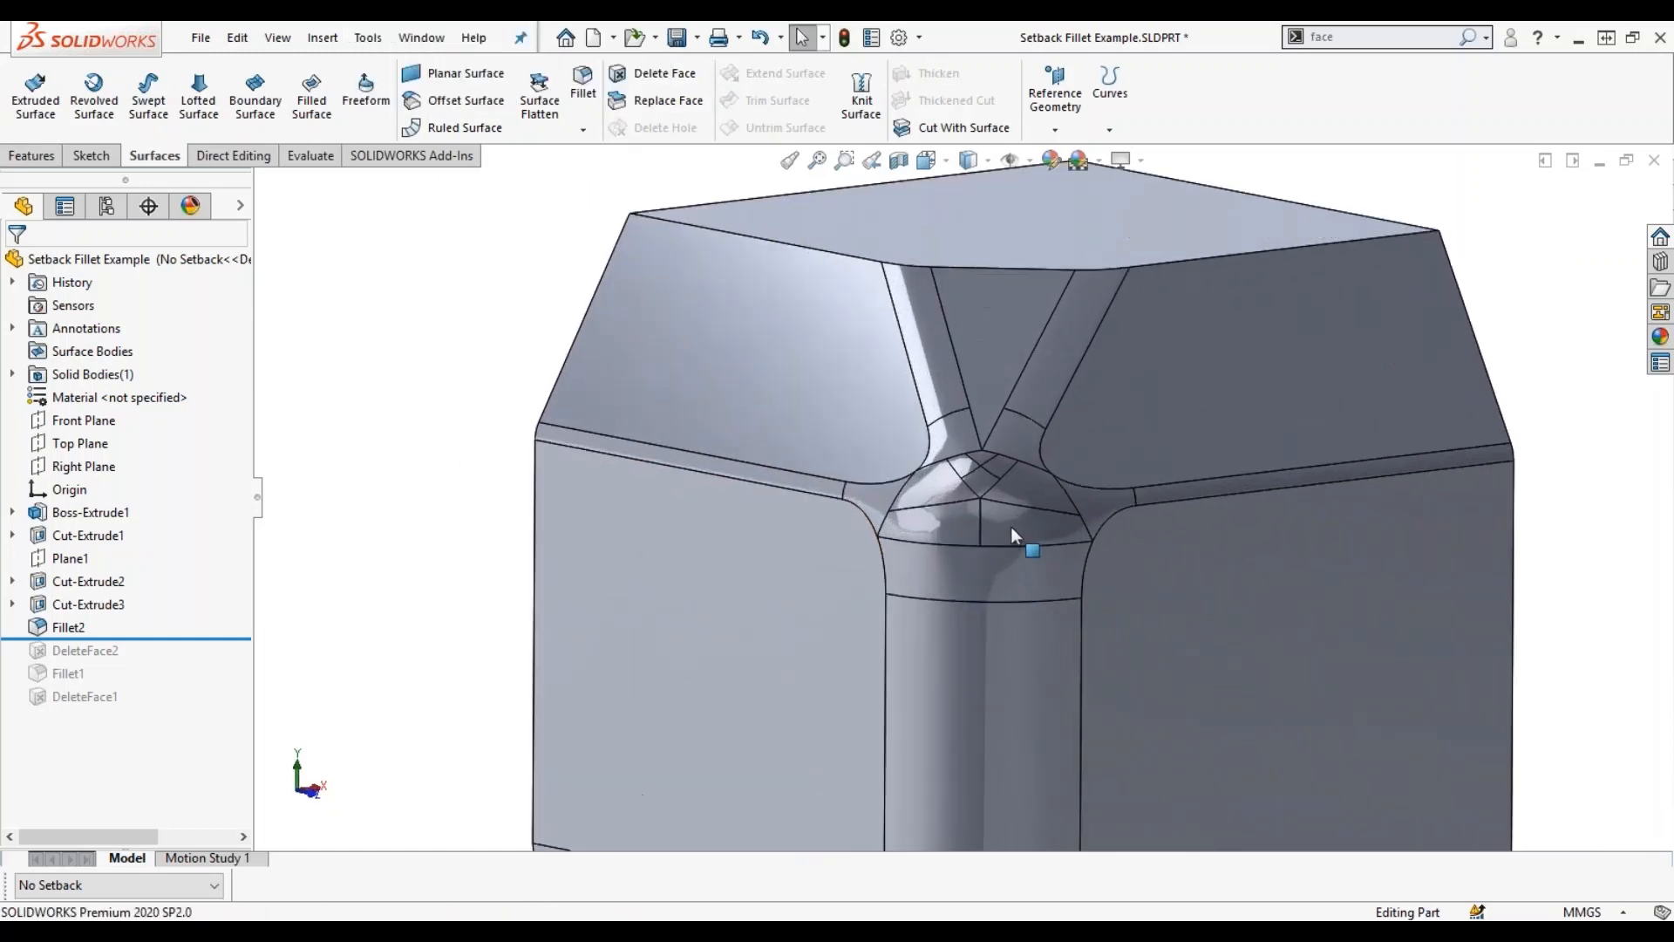
scroll(1011, 526, "down", 1)
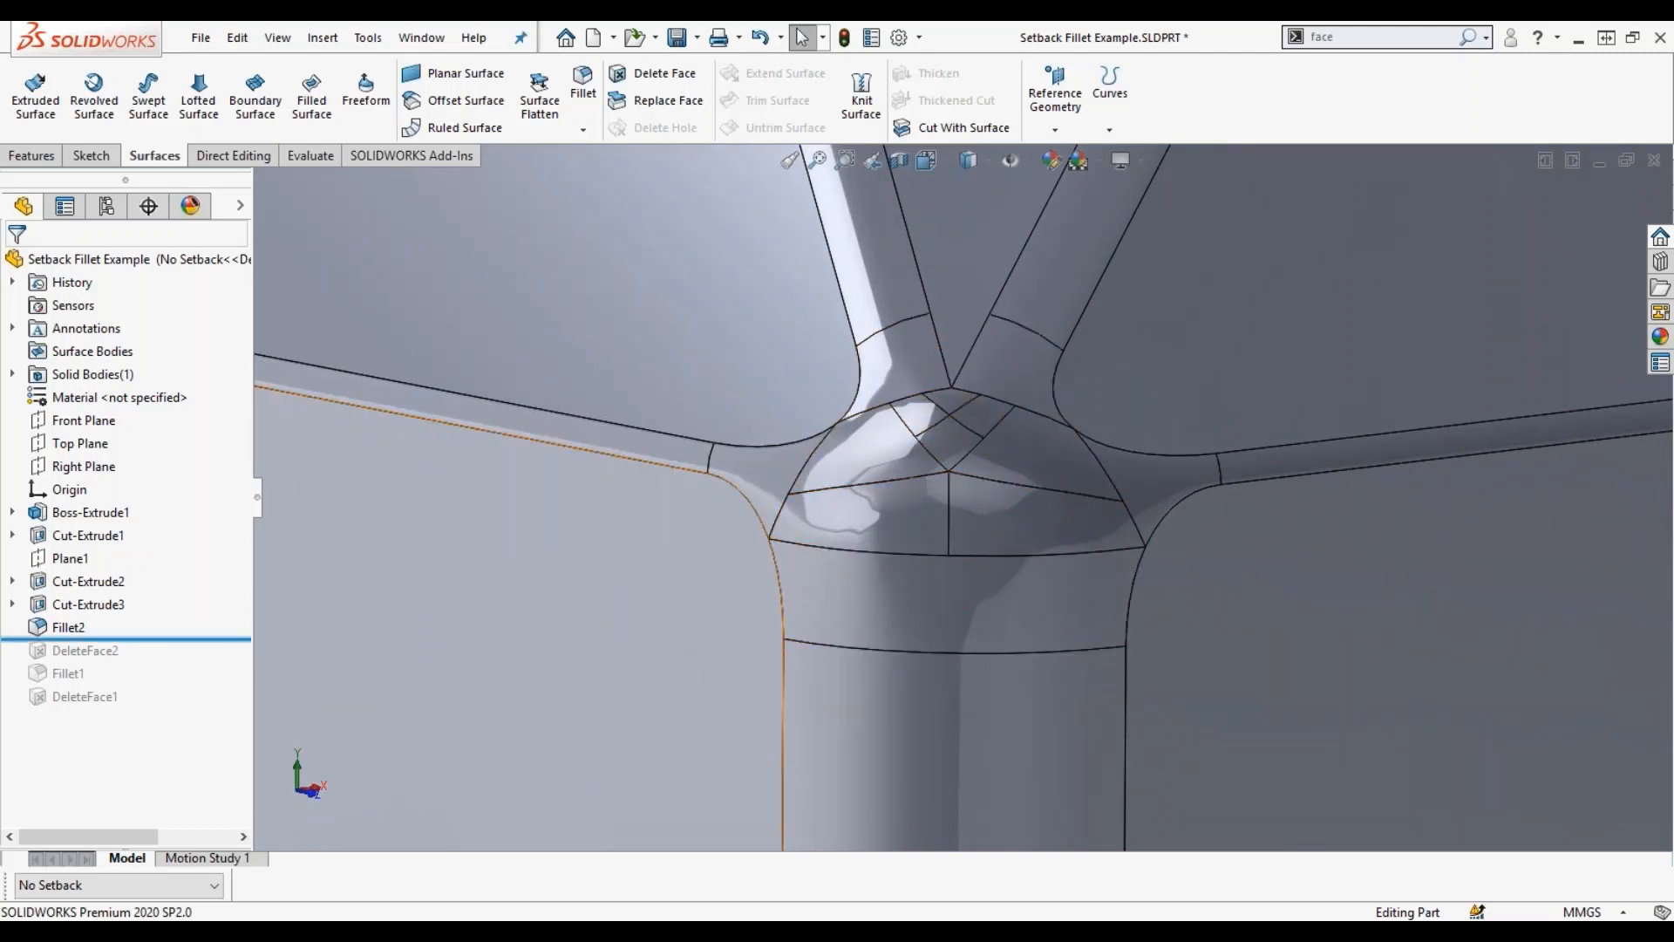
left_click_drag(185, 650, 183, 663)
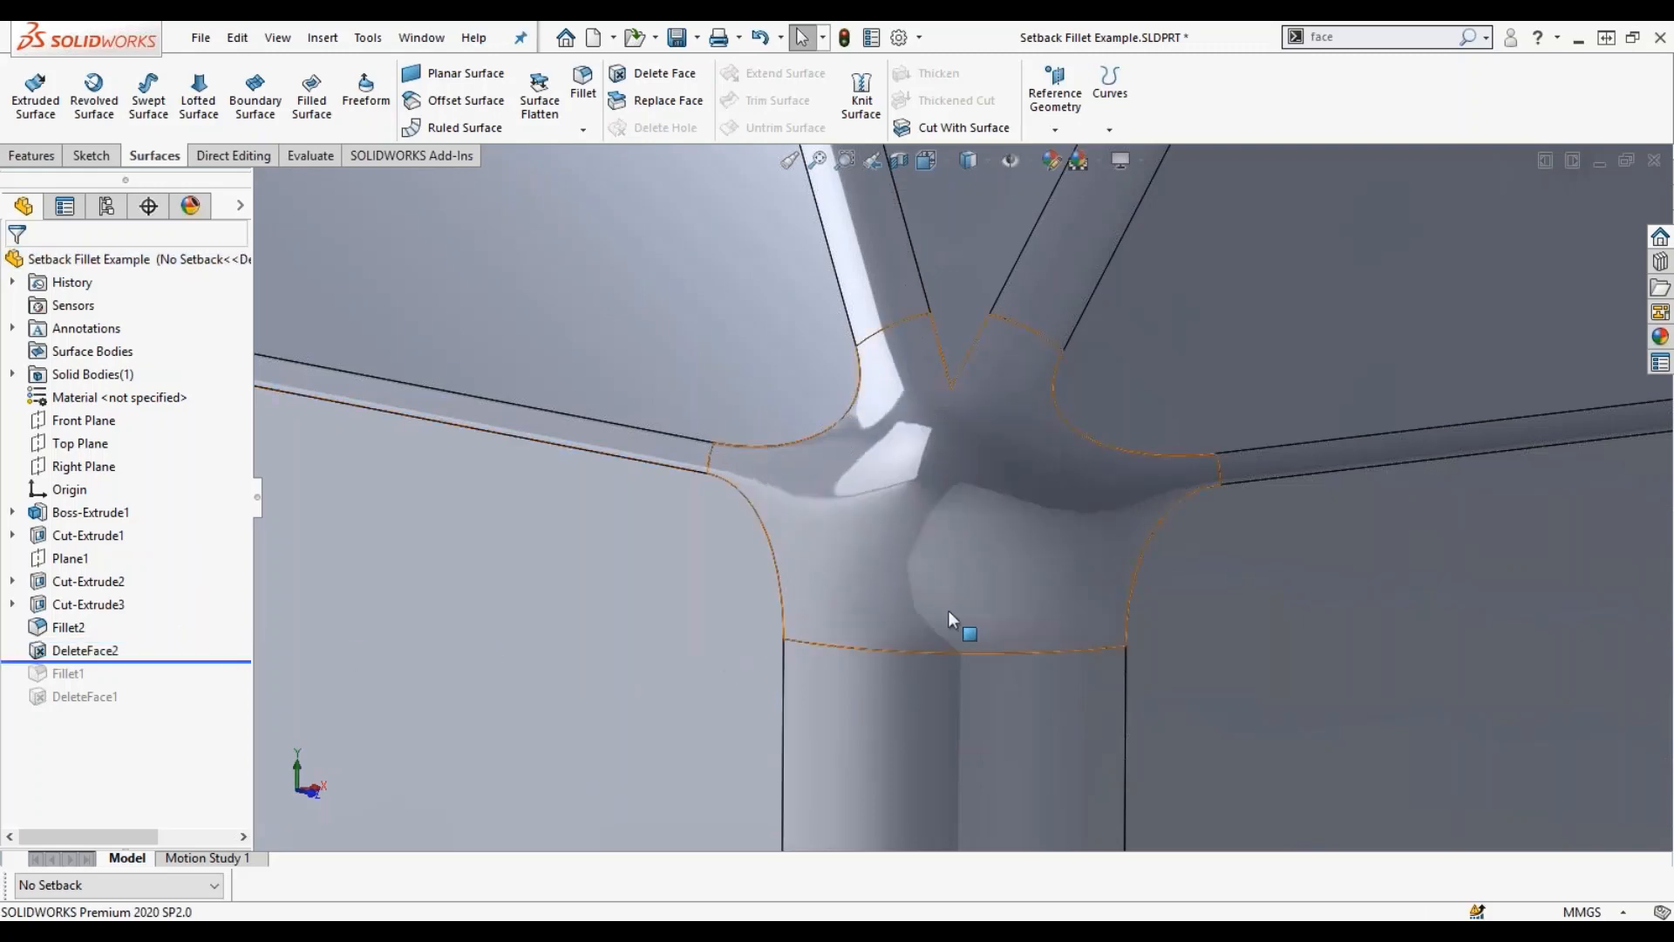
Inspect the merged corner face in profile, roll forward to the end of the feature tree, and activate the Setback configuration.
scroll(1044, 654, "up", 4)
middle_click_drag(1015, 703, 682, 579)
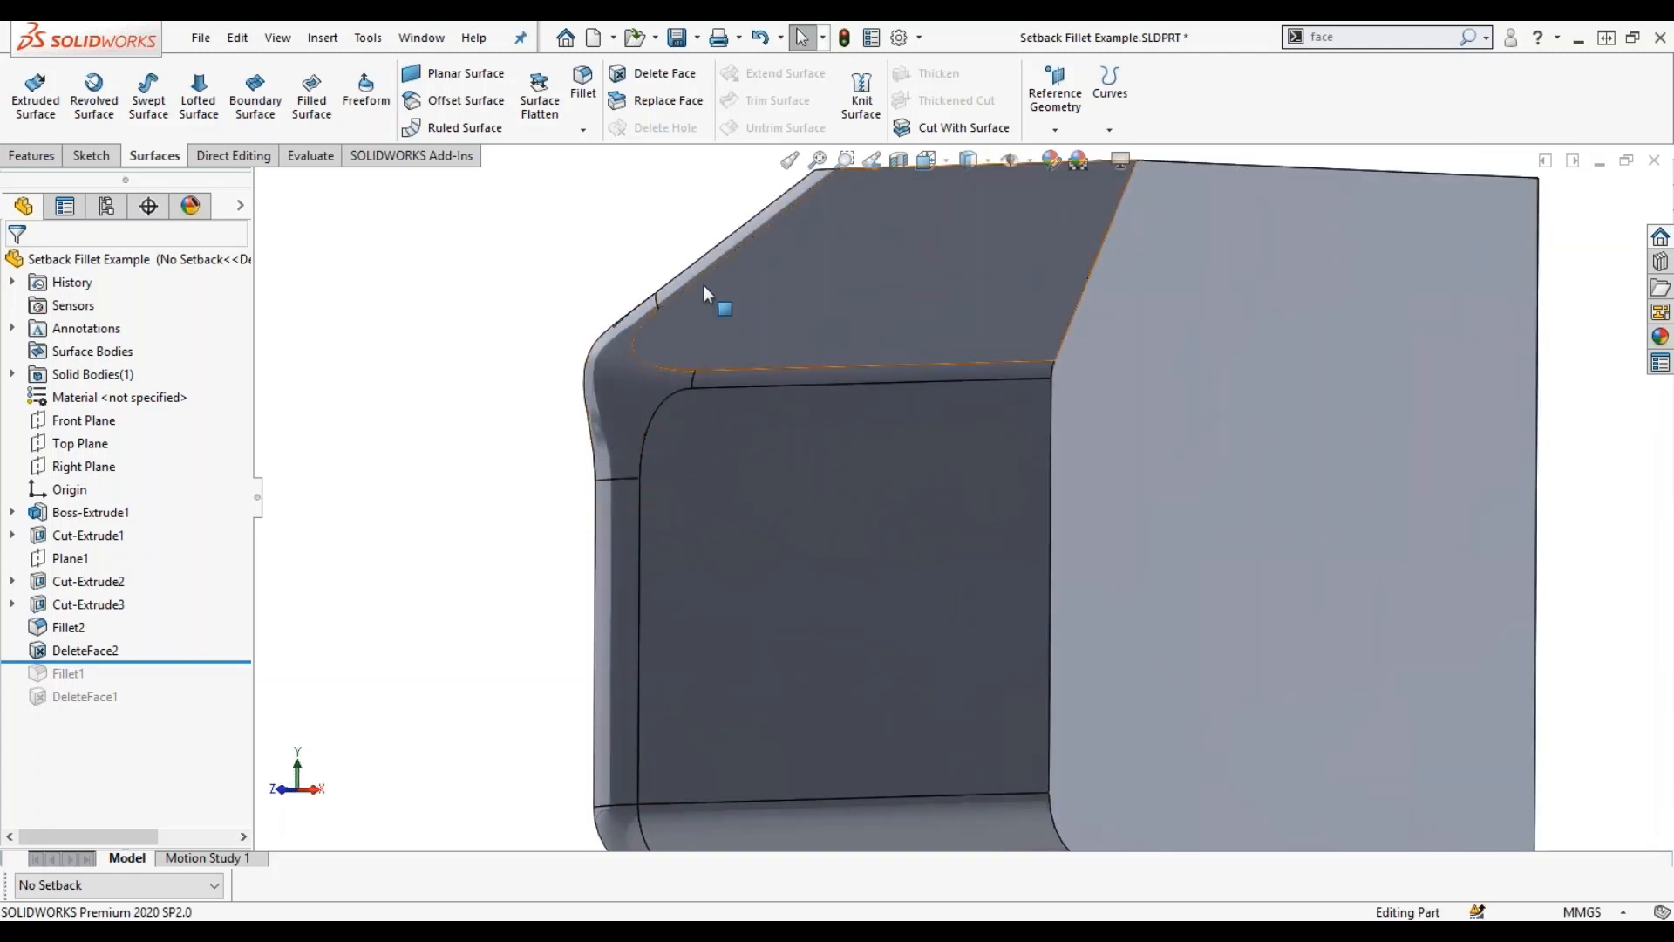
middle_click_drag(532, 520, 863, 586)
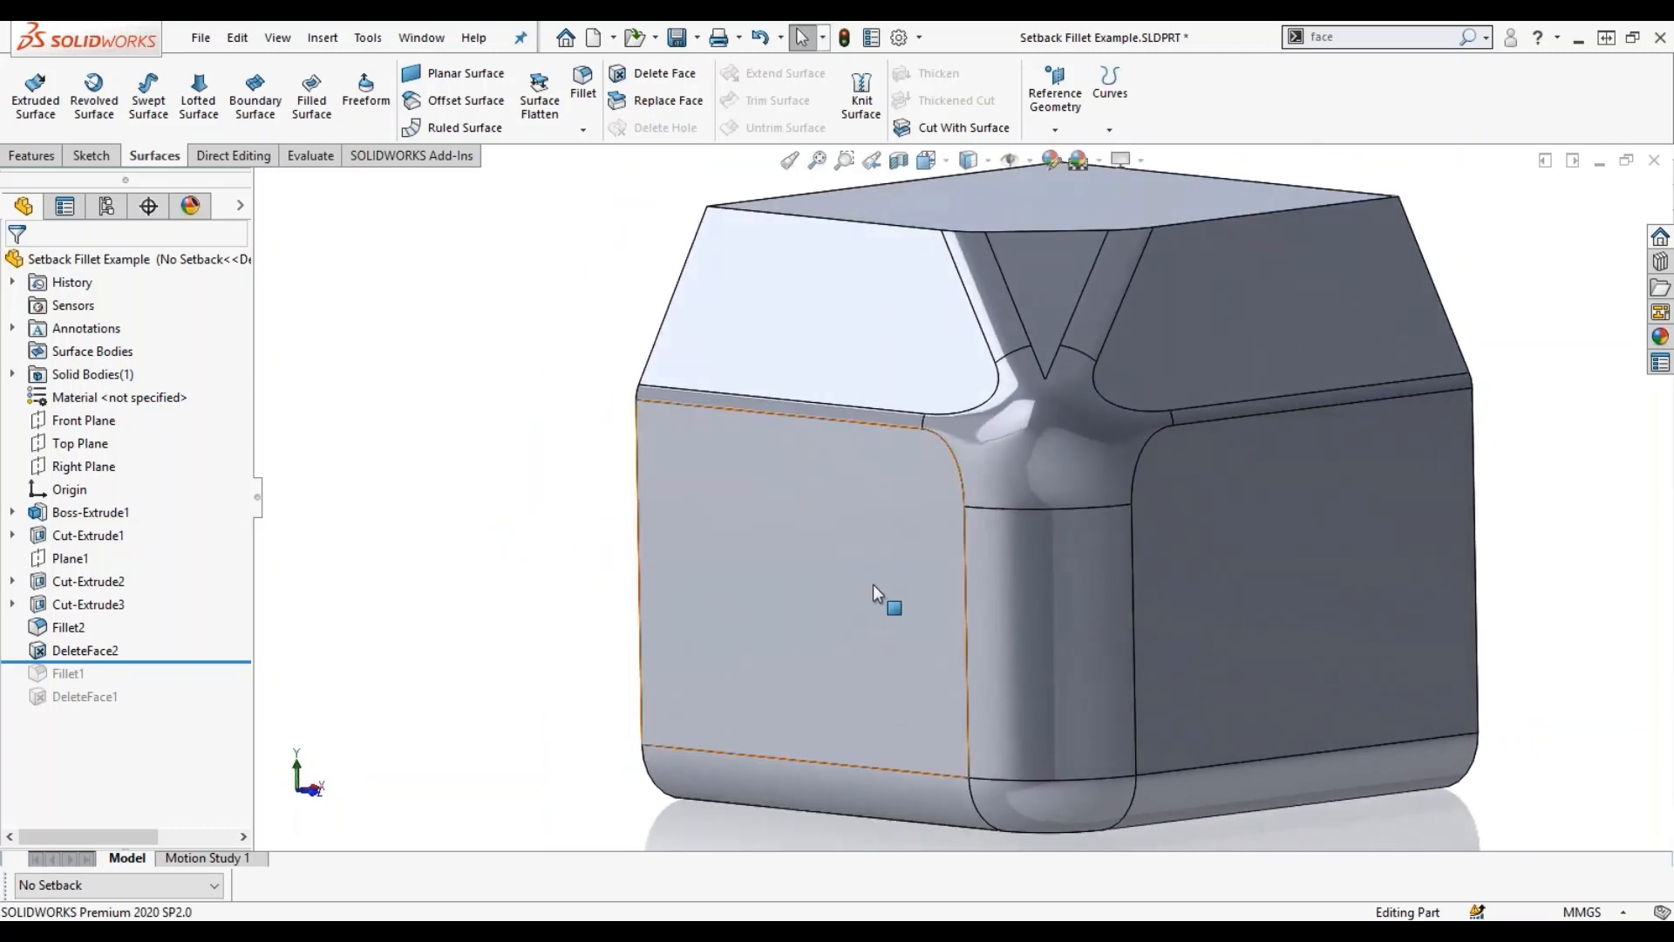
middle_click_drag(972, 604, 961, 560)
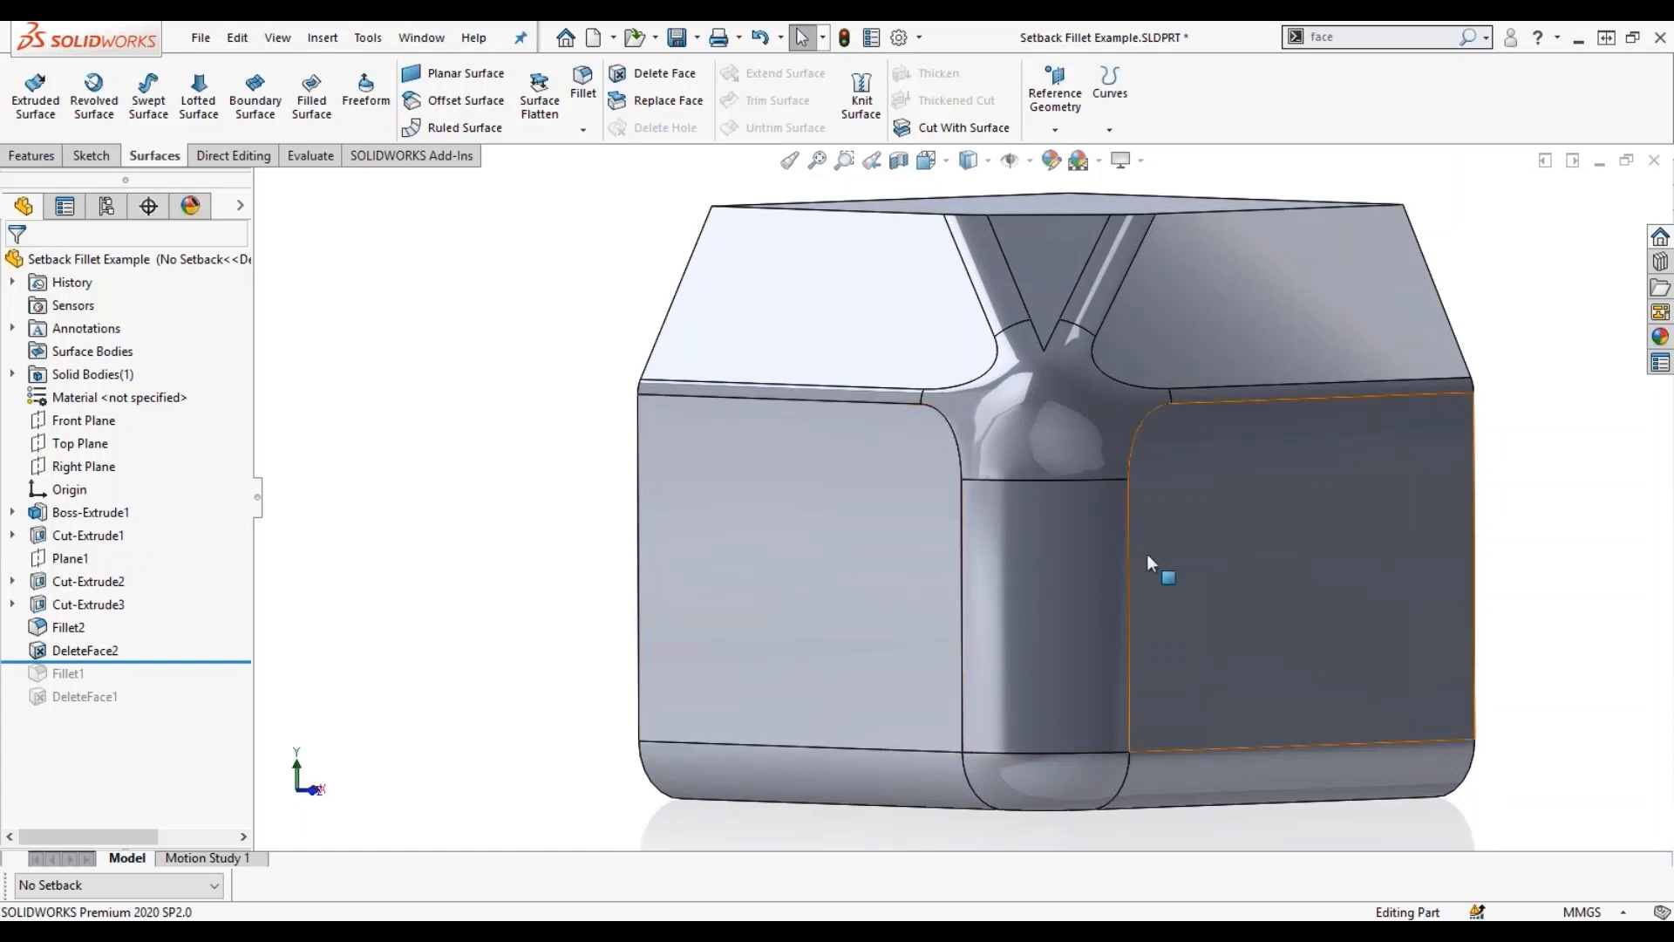
left_click_drag(204, 664, 209, 708)
left_click(159, 883)
left_click(87, 934)
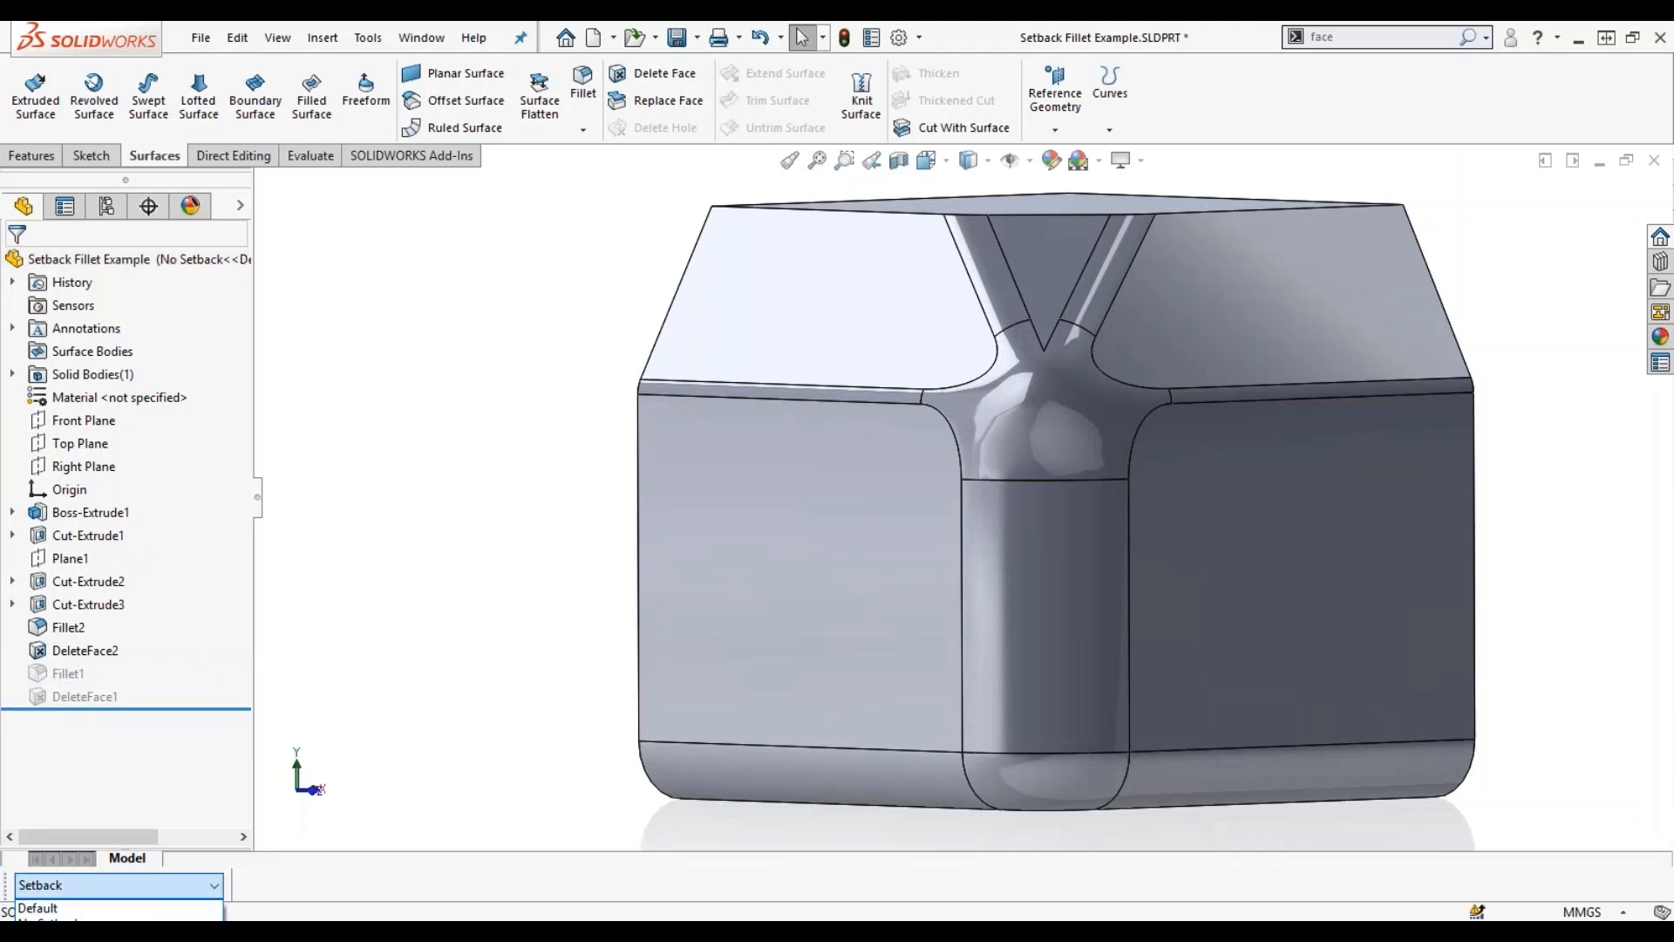
Roll the model back to just before DeleteFace1 and open Fillet1 for editing at its setback parameters.
left_click_drag(160, 707, 167, 686)
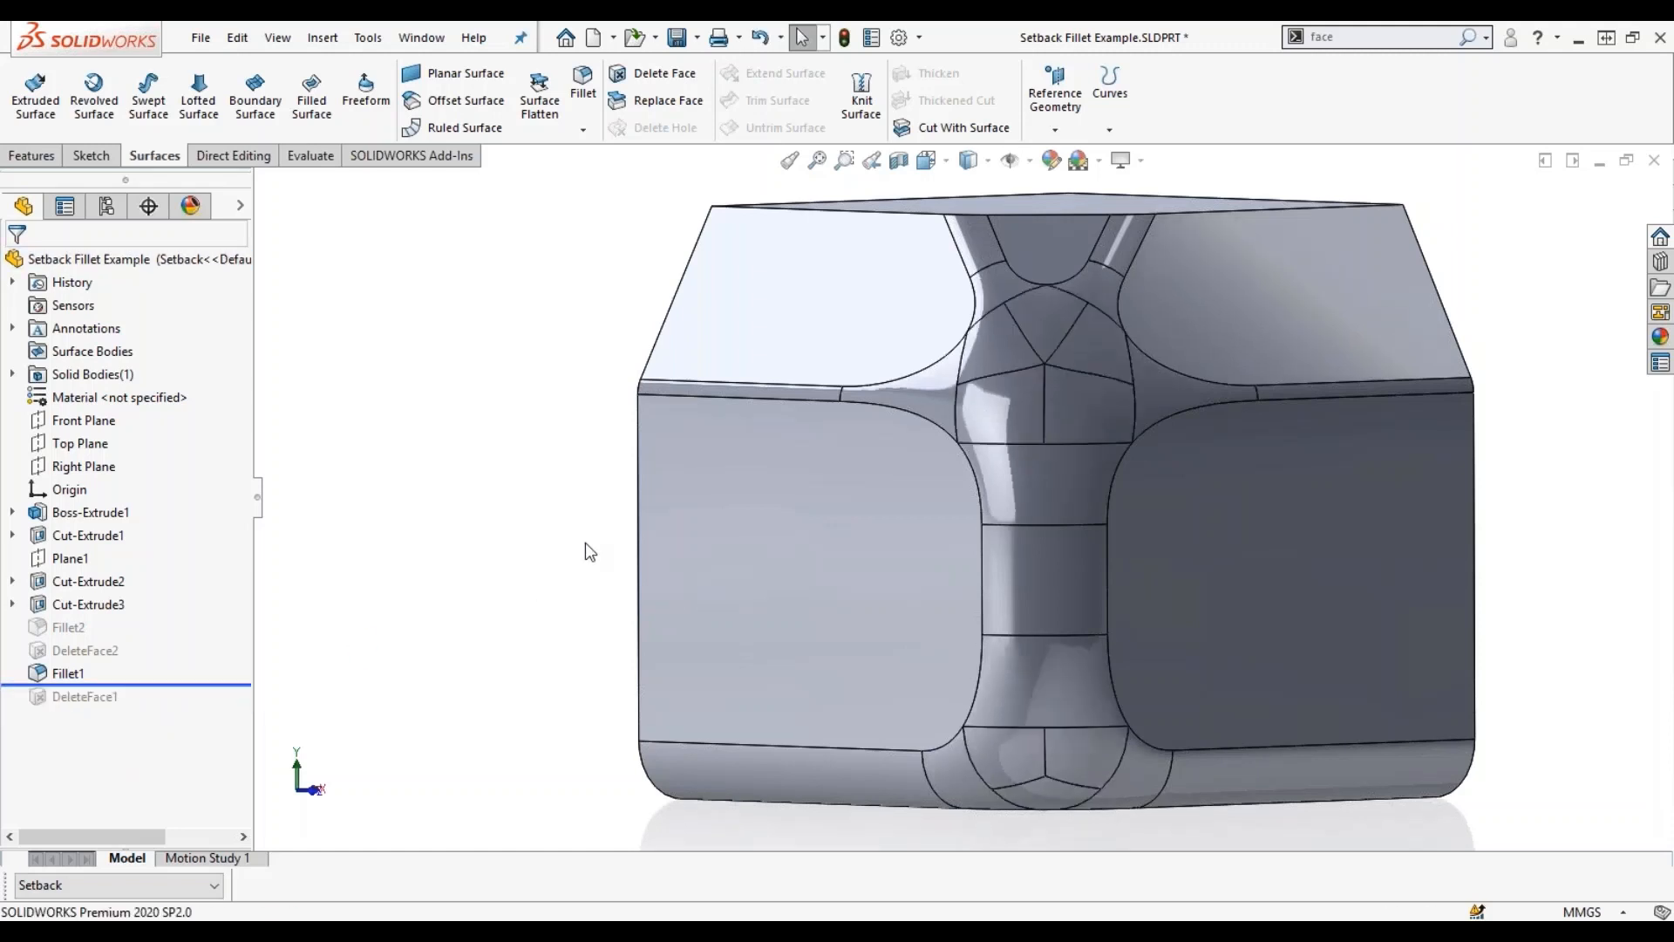
left_click(70, 673)
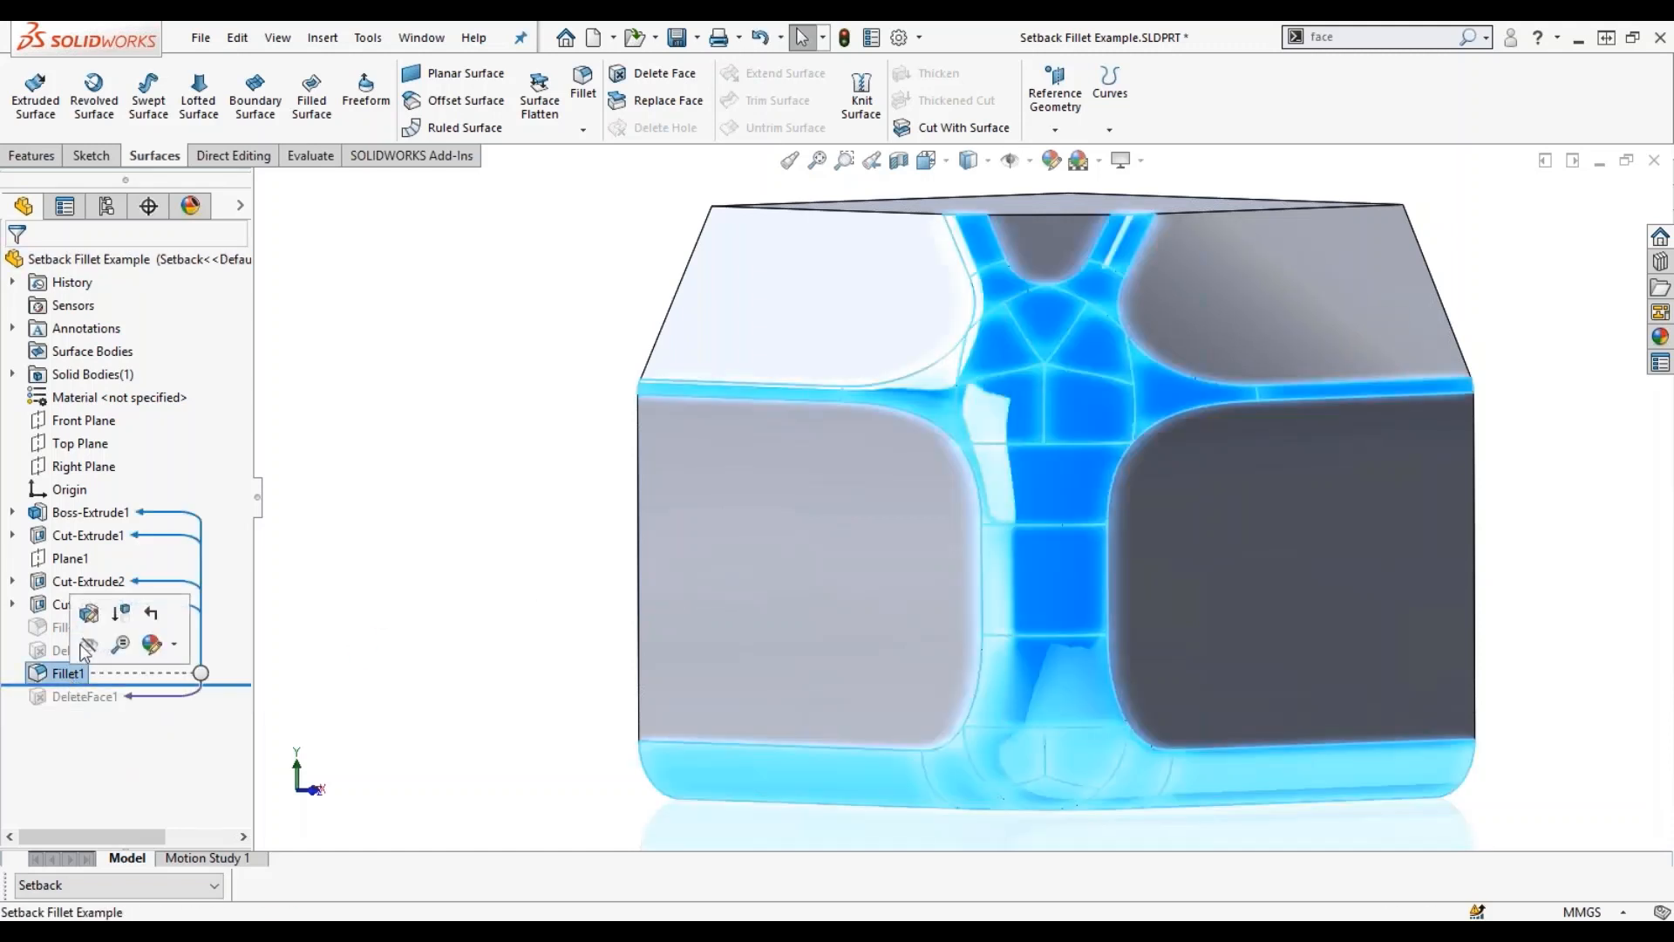
left_click(91, 614)
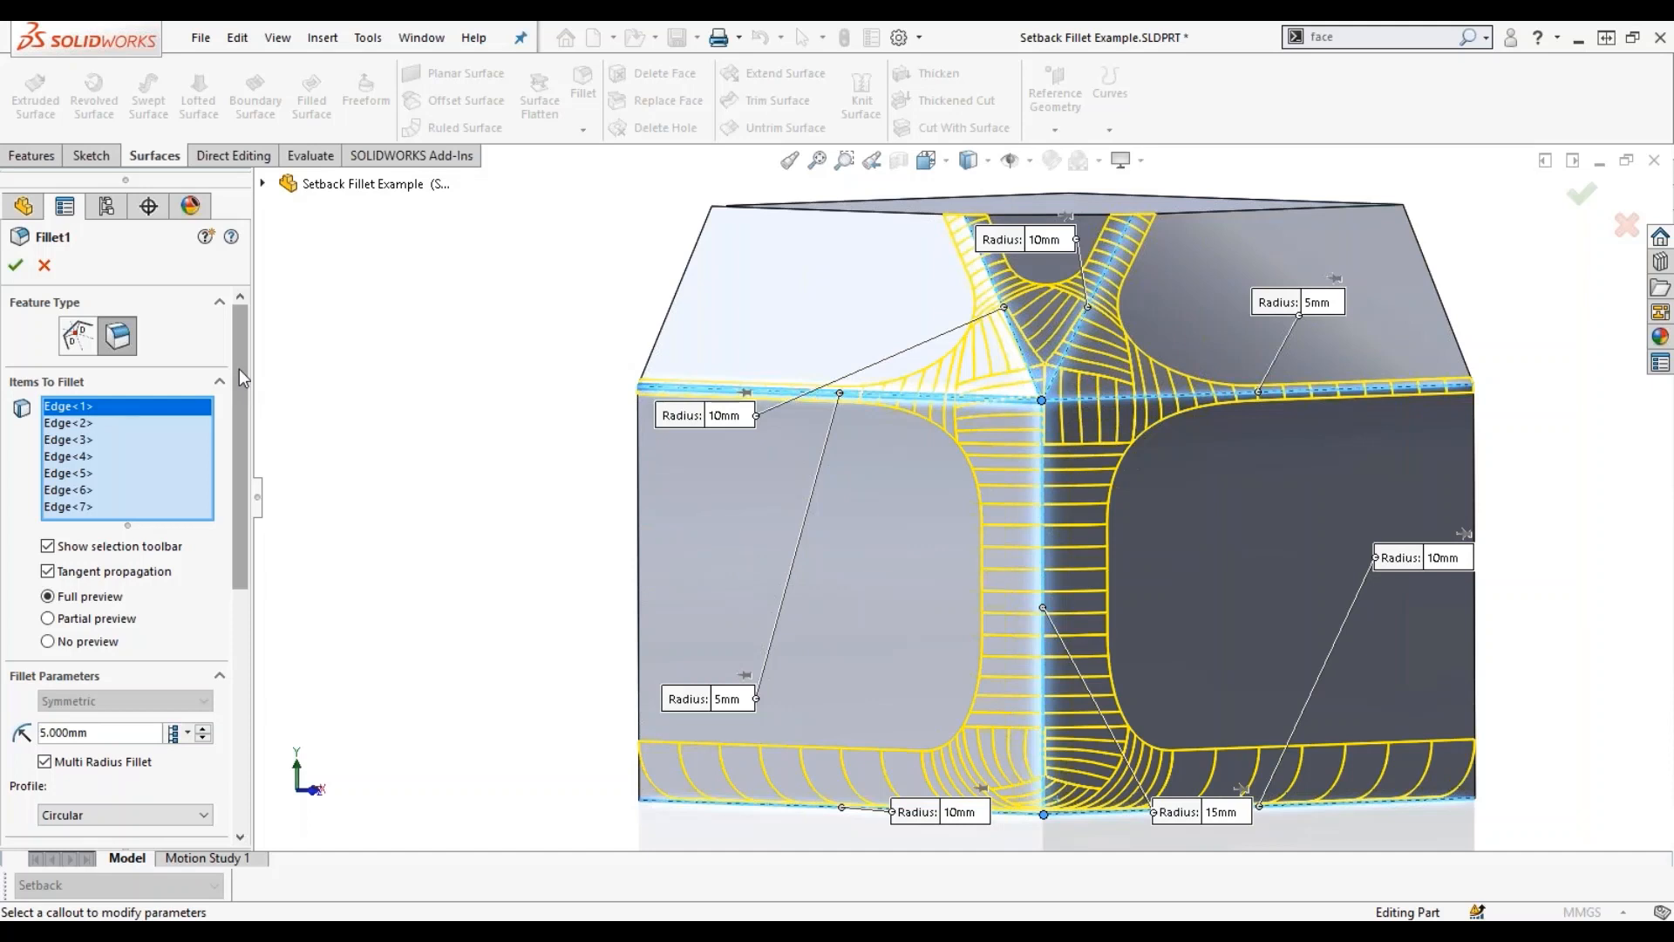
left_click_drag(239, 369, 233, 570)
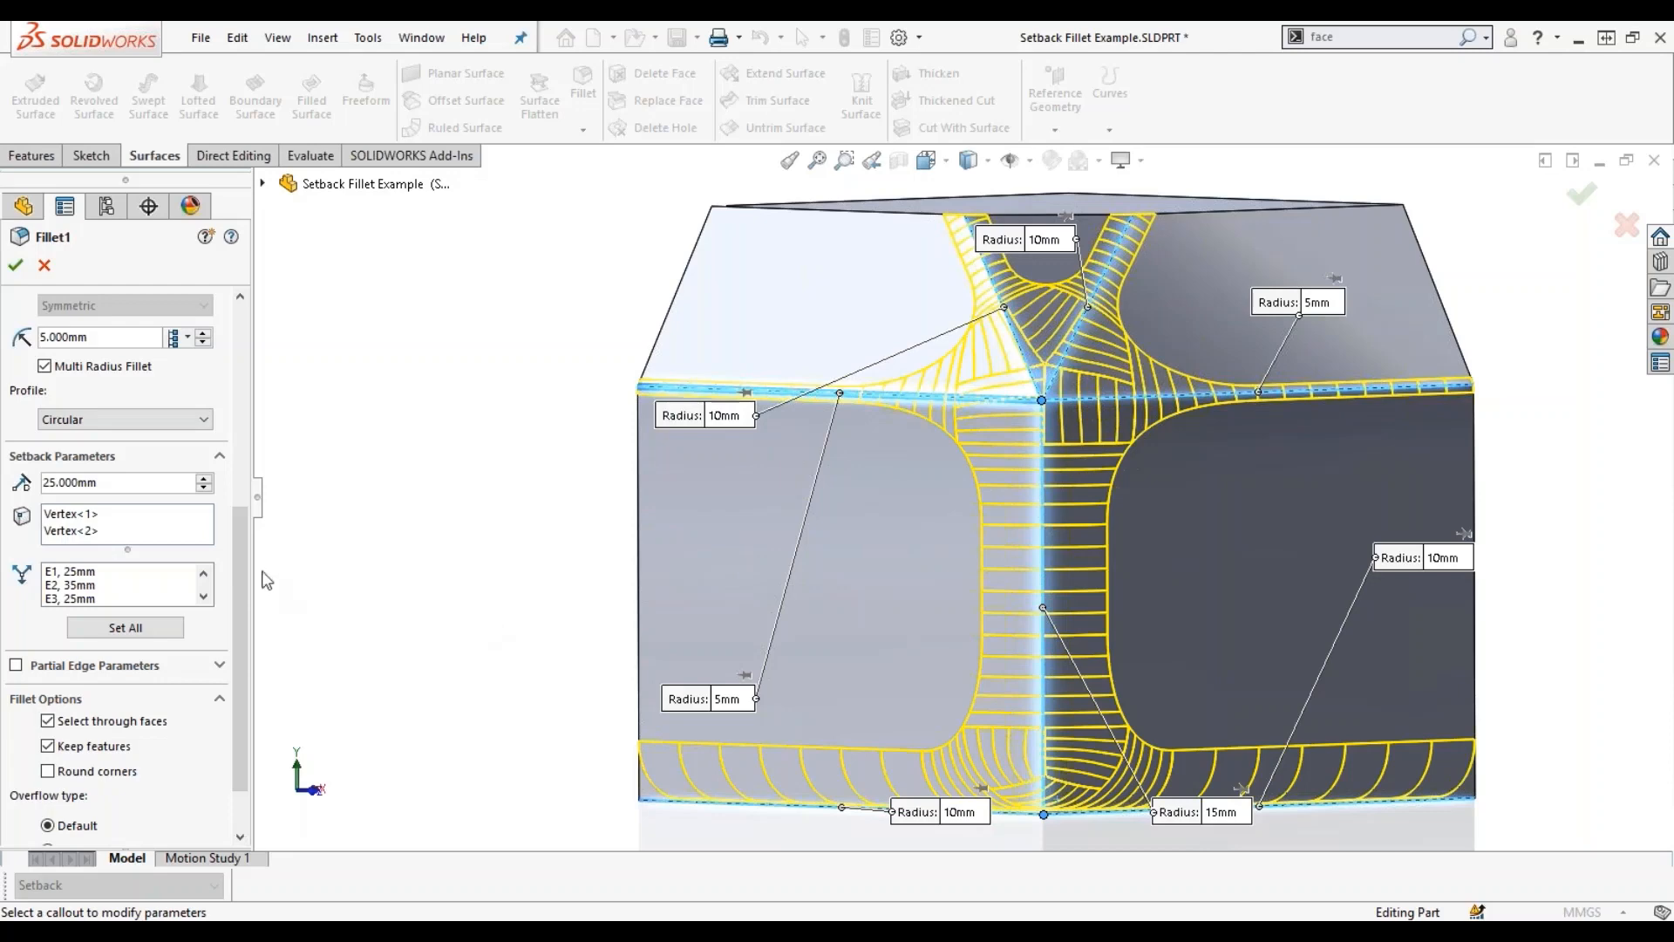
Move the left sloped edge's 10 mm radius callout beside its edge and display the upper corner vertex's setback callouts.
scroll(1133, 427, "down", 2)
scroll(1082, 423, "down", 3)
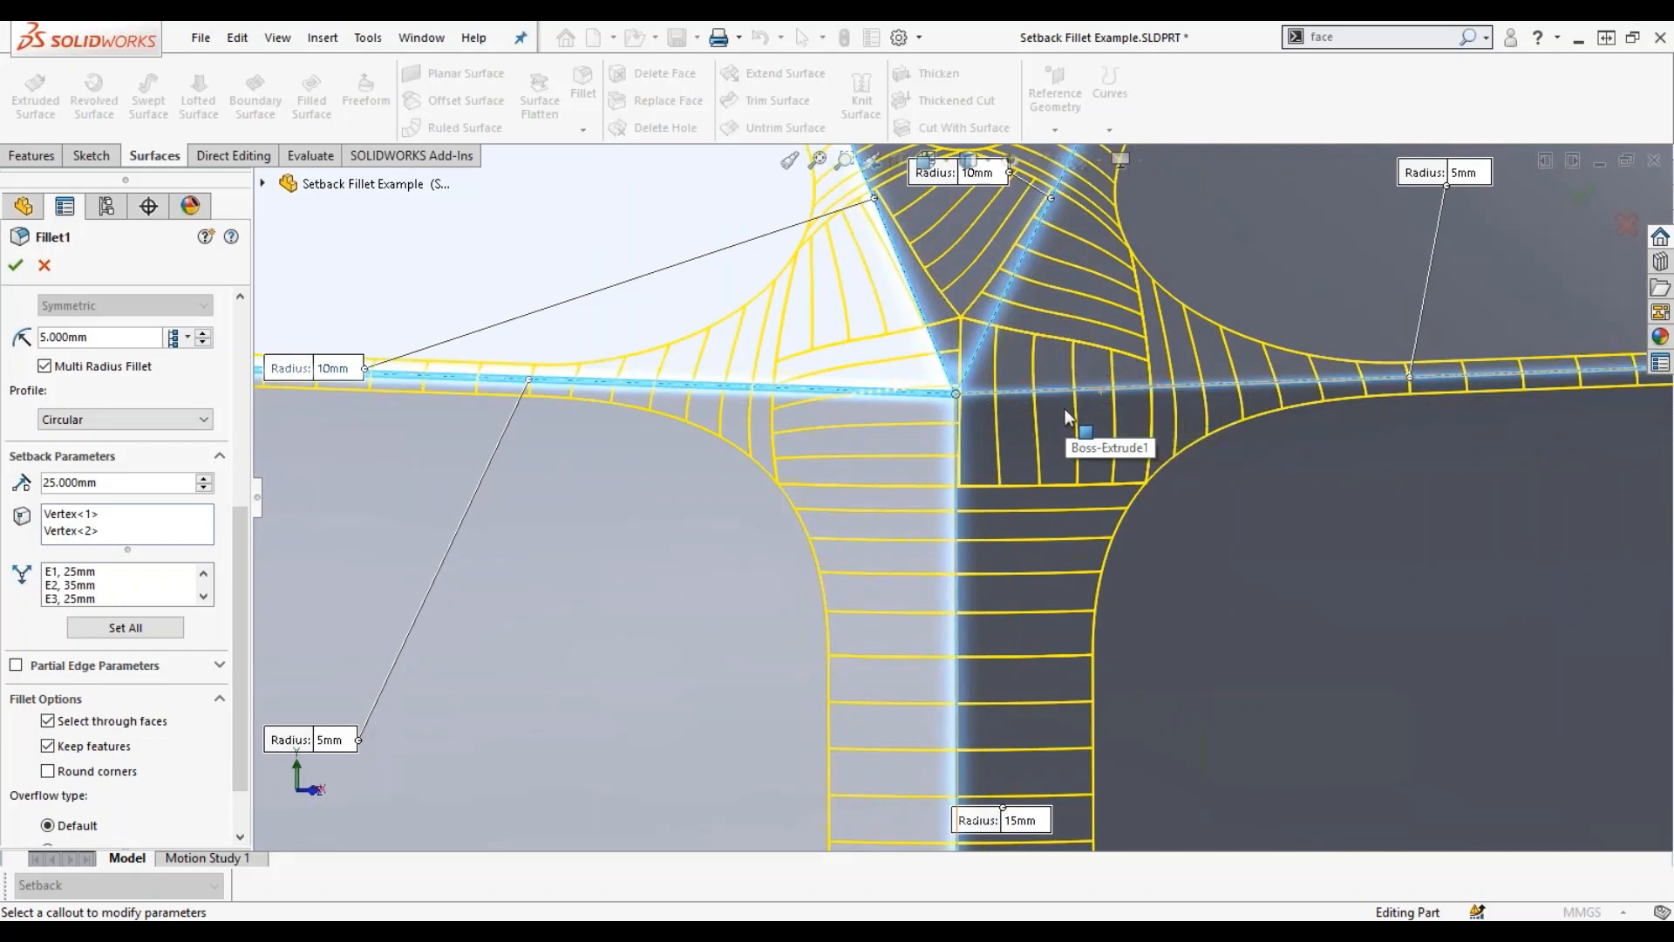
scroll(1065, 408, "up", 4)
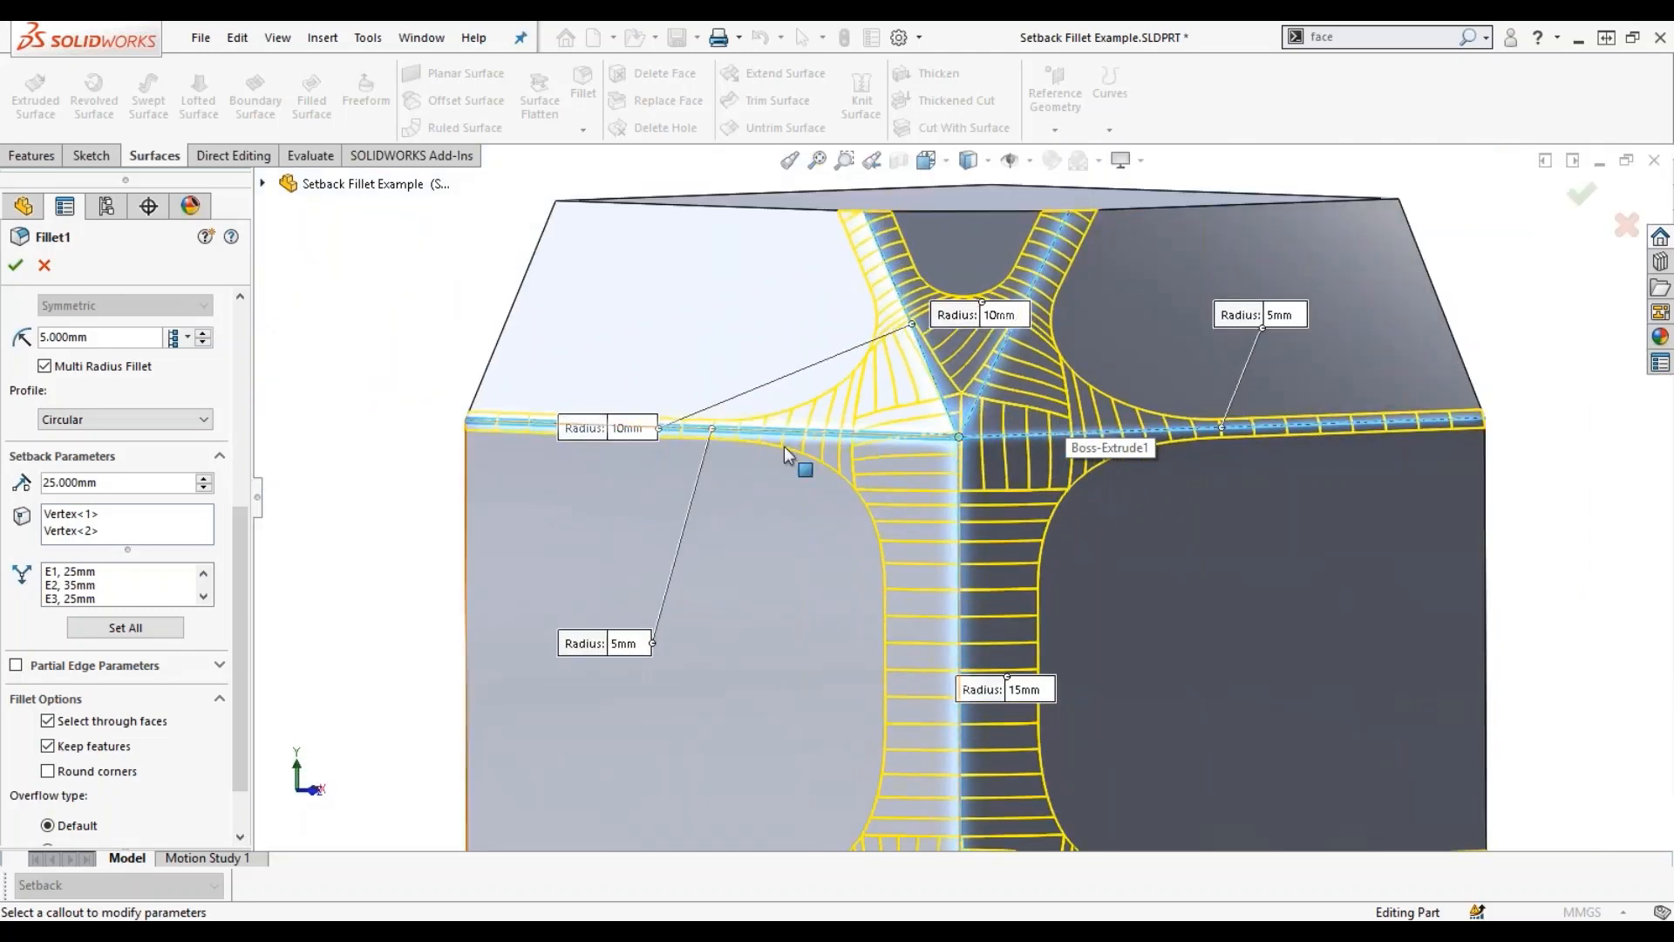
left_click_drag(613, 426, 797, 279)
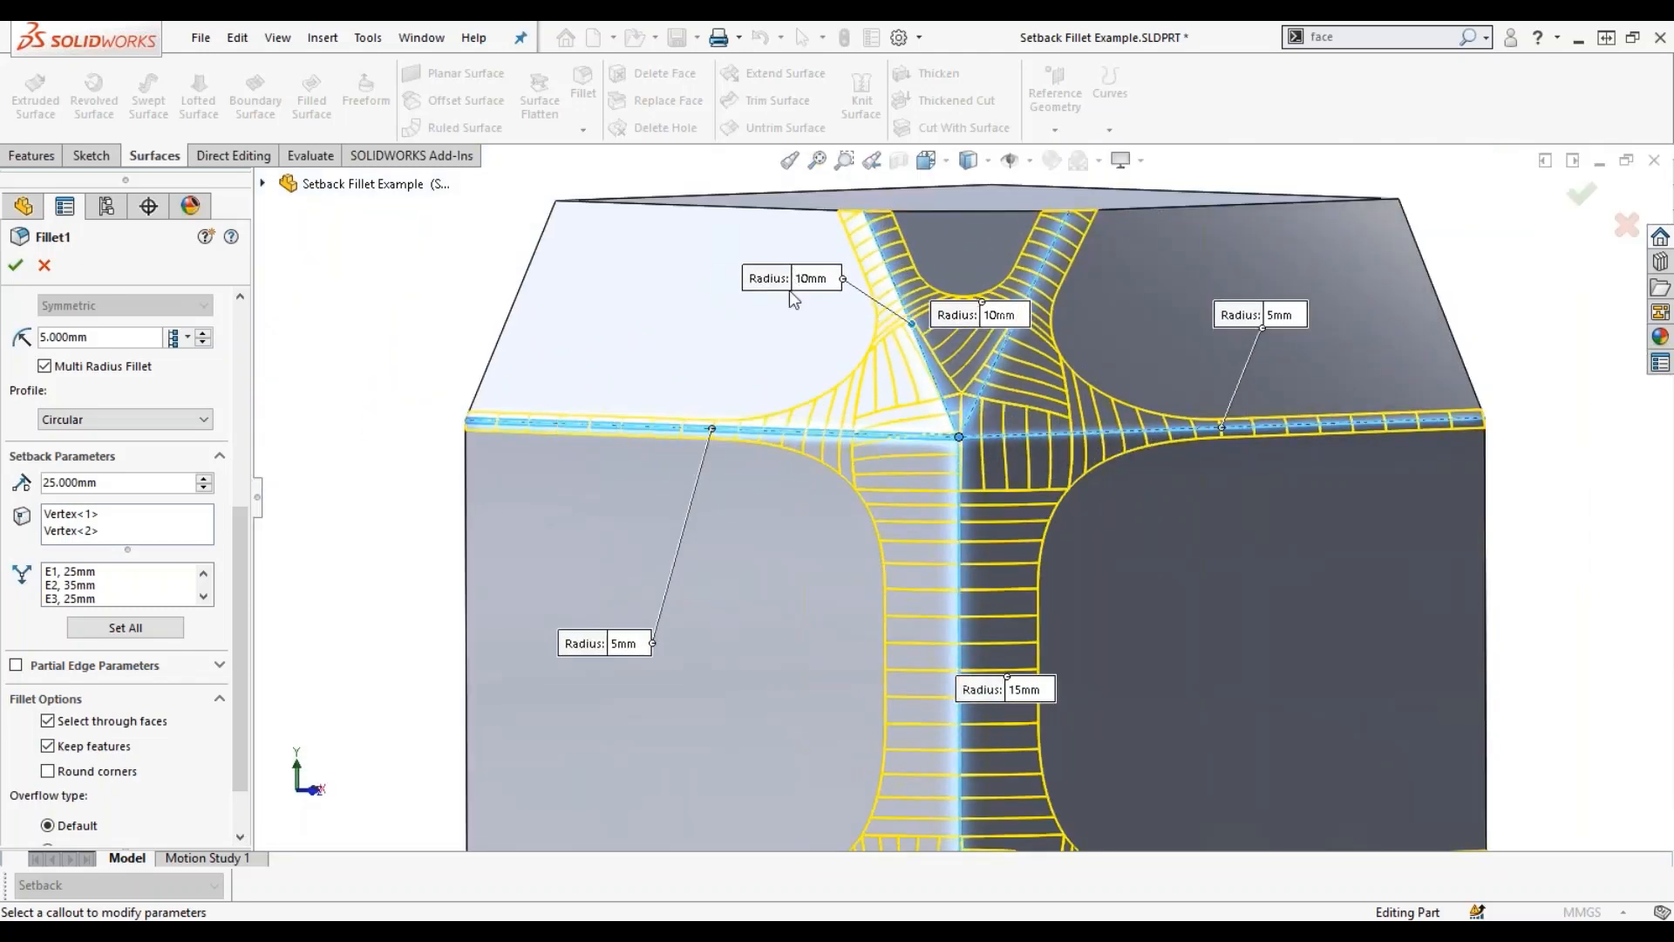
left_click(92, 522)
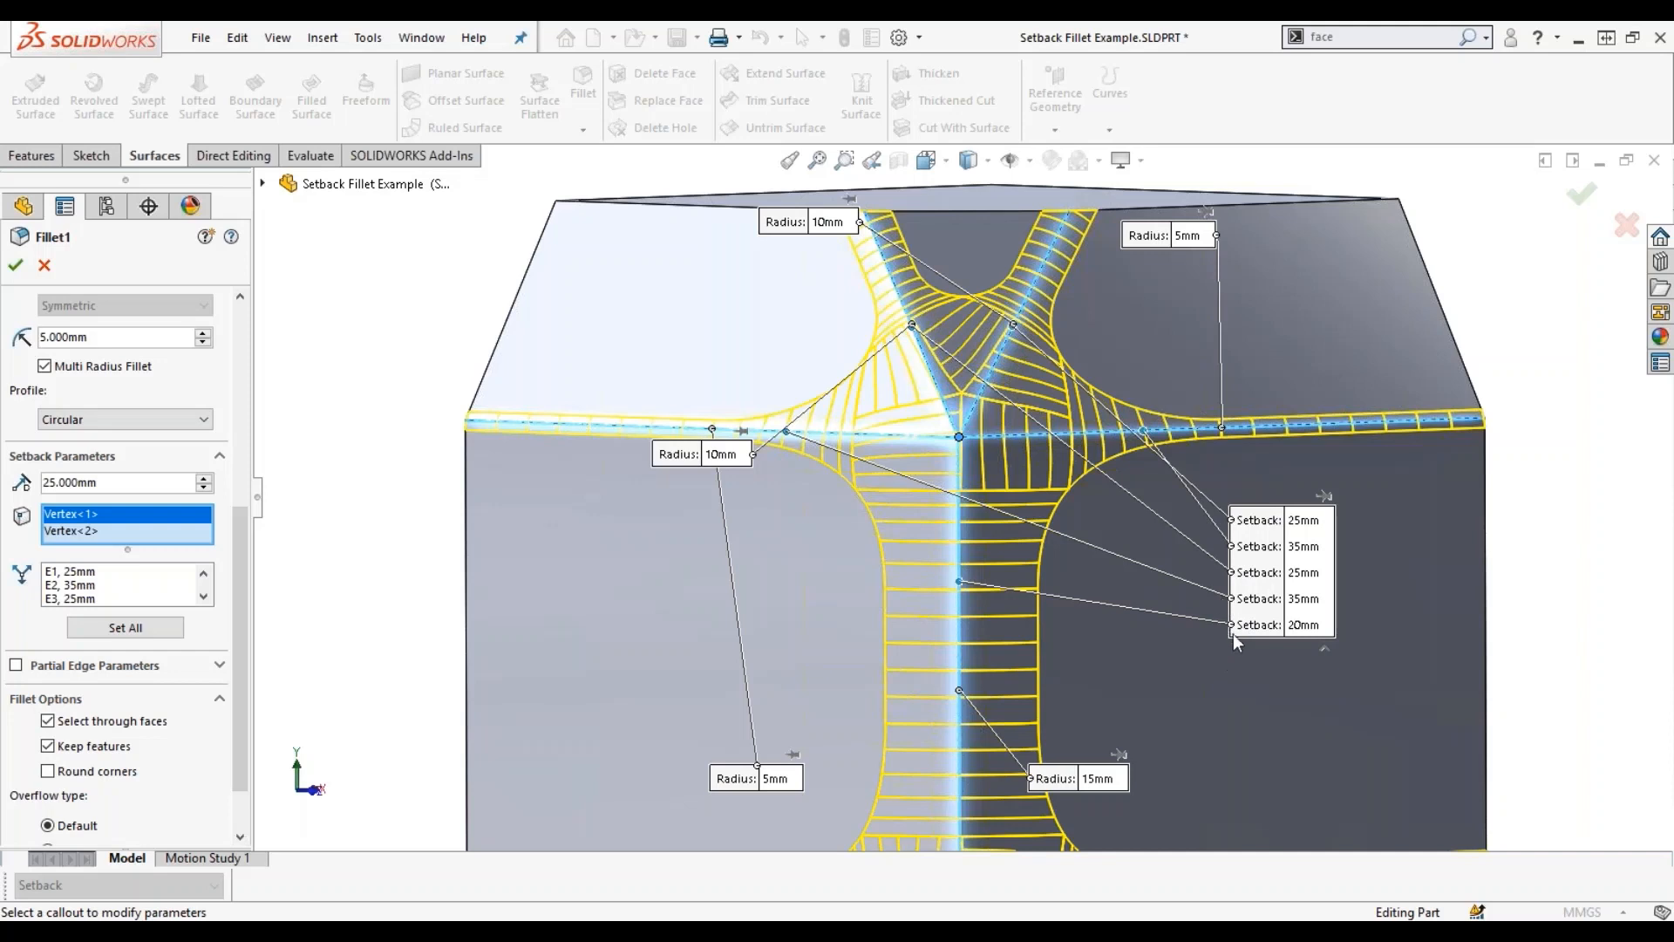
scroll(1247, 632, "down", 2)
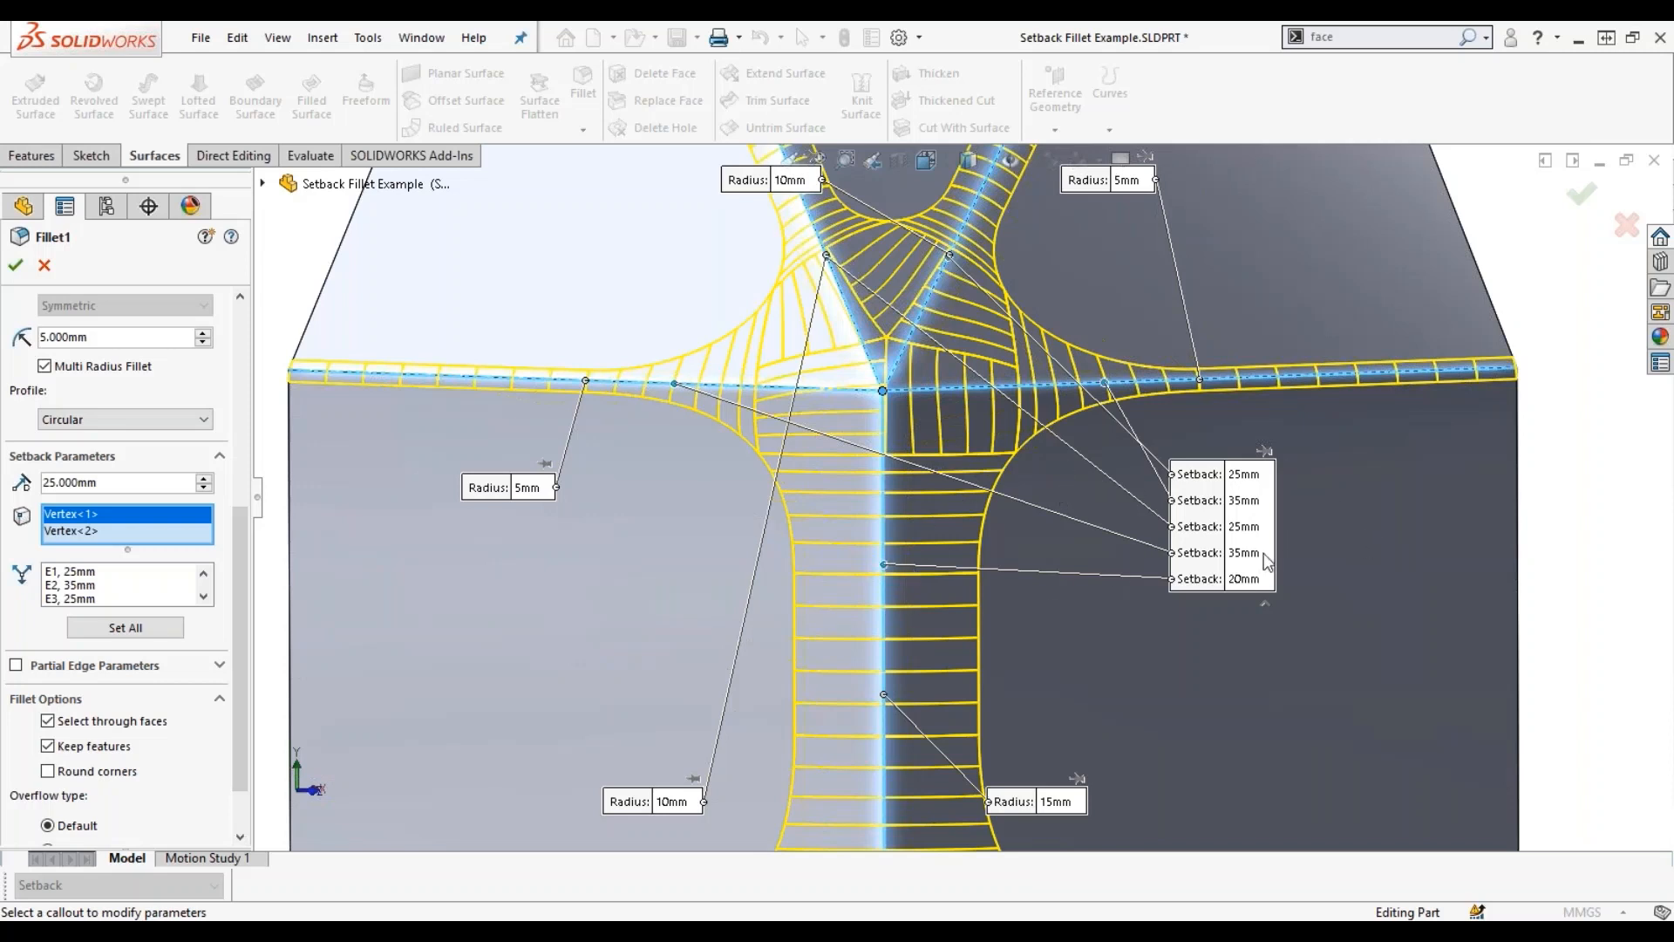
left_click_drag(1237, 479, 1235, 483)
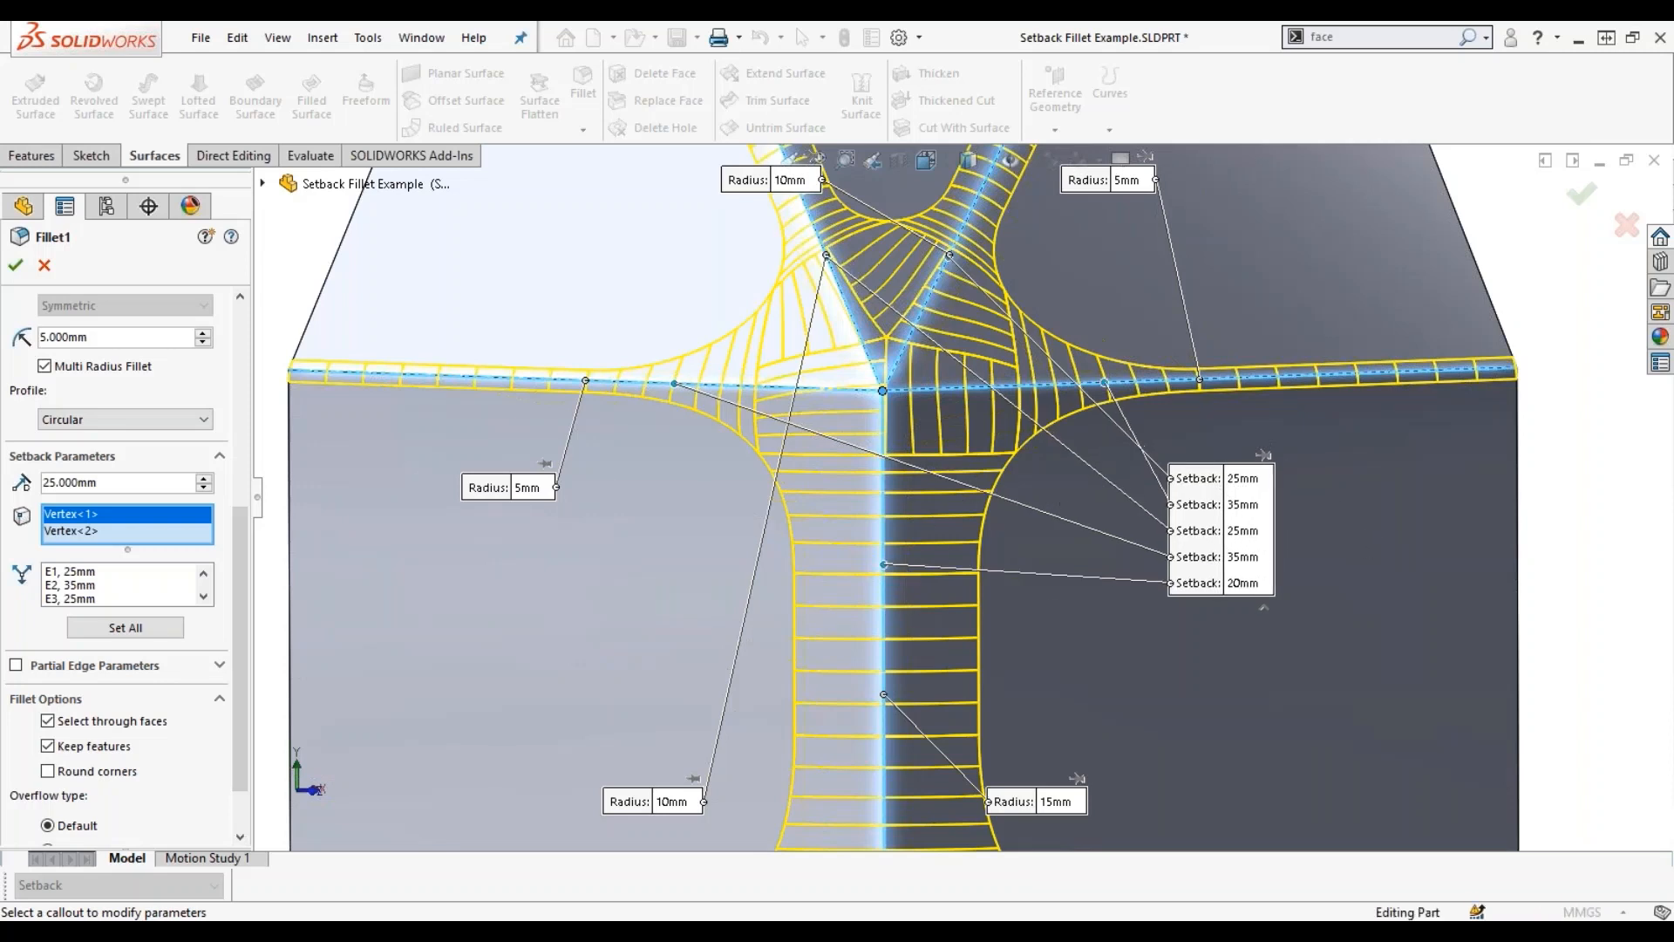
Set the setback distances along the two upper sloped edges at the corner to 15 mm each.
left_click(1242, 479)
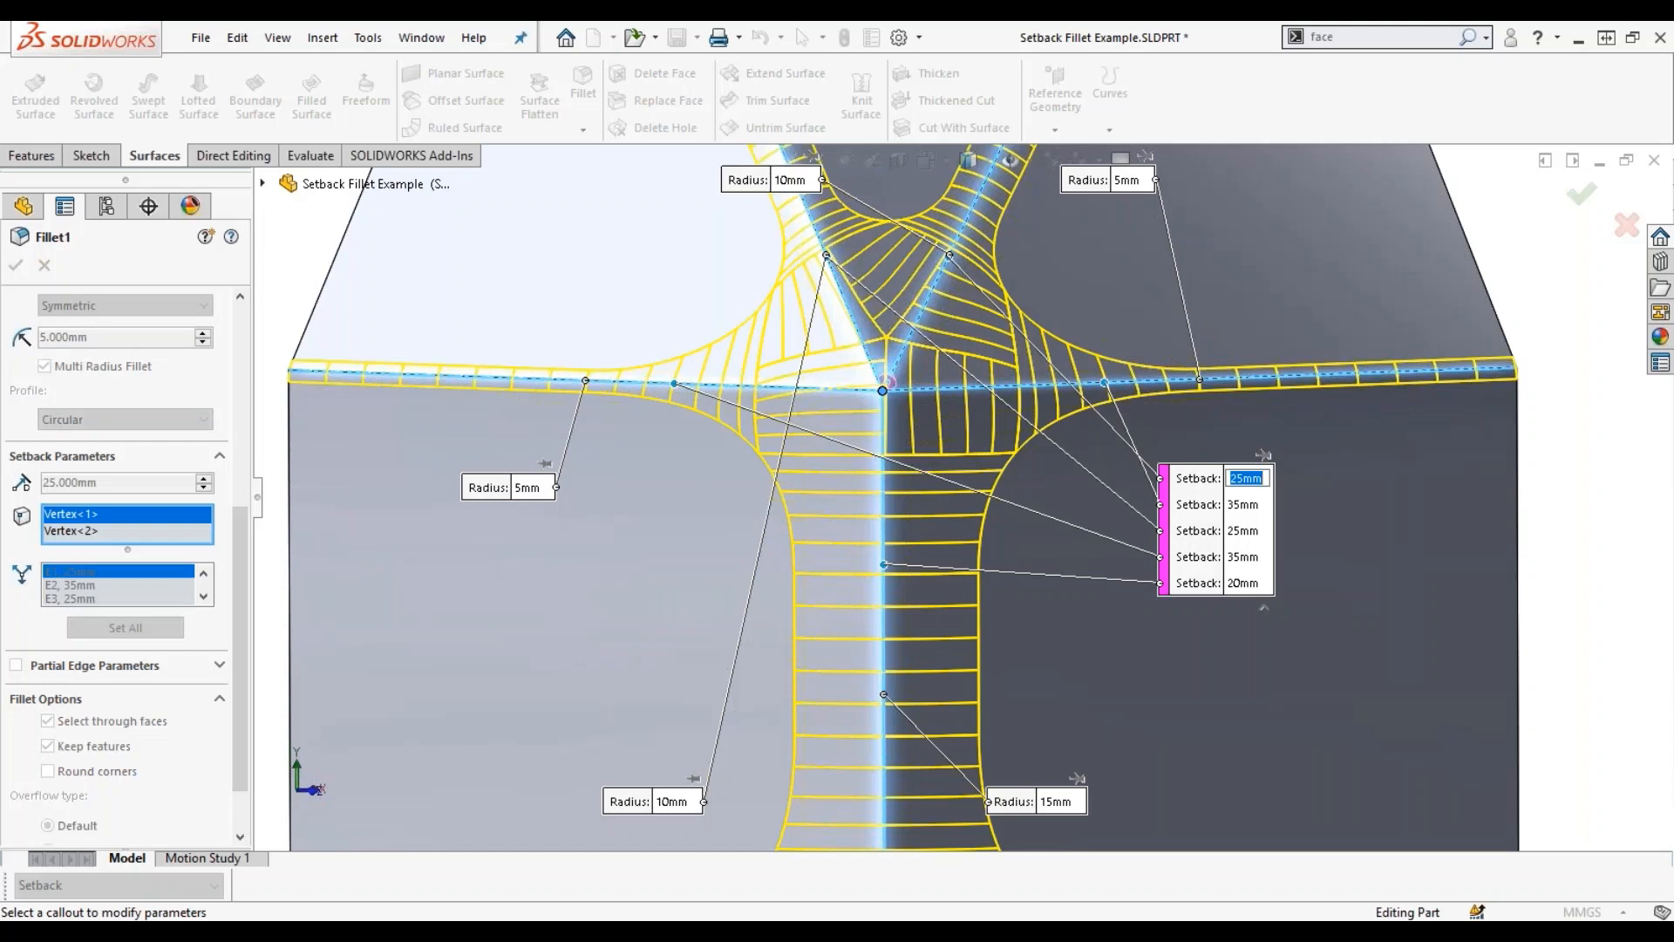
type("15")
key("Return")
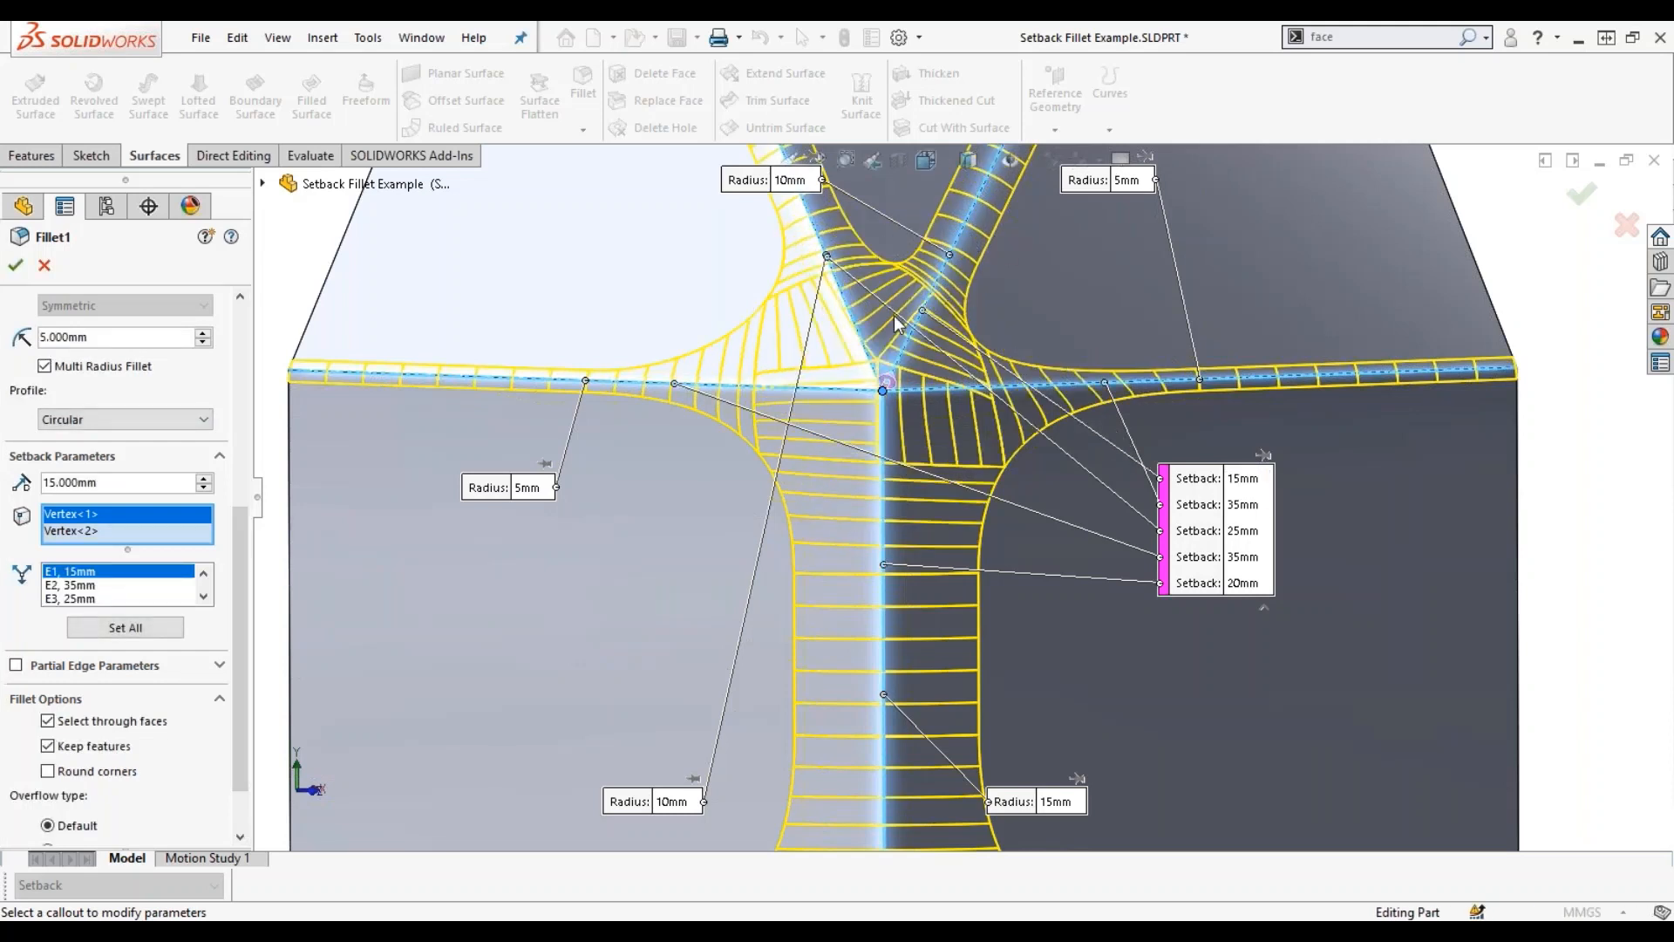
left_click(1240, 532)
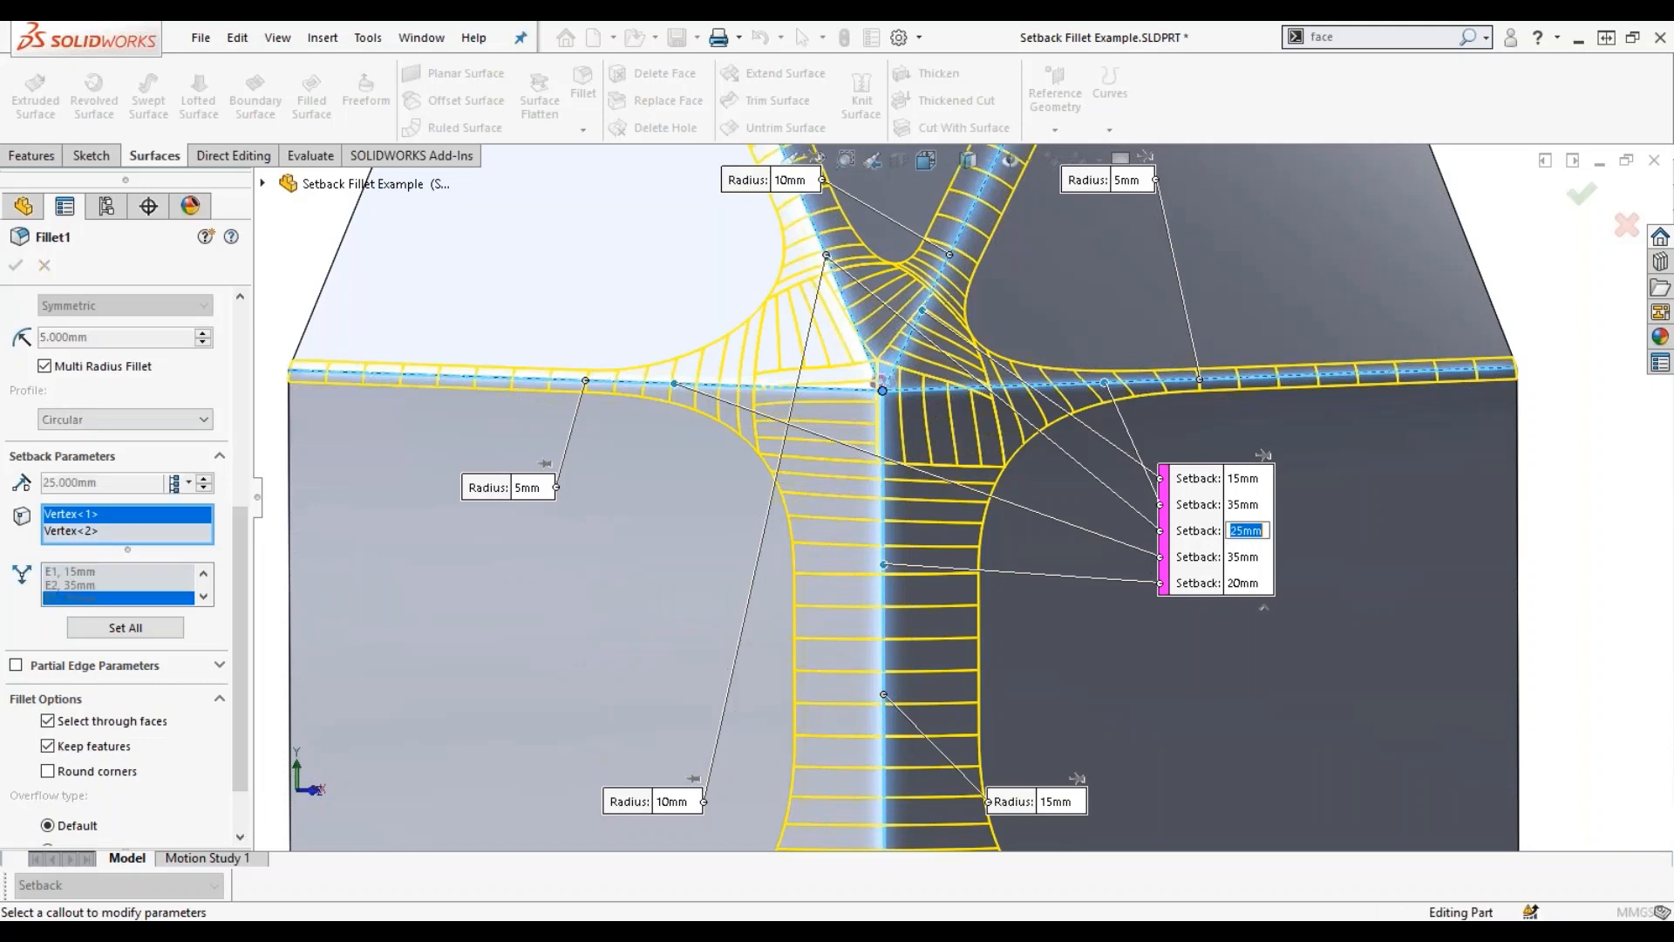
type("15")
key("Return")
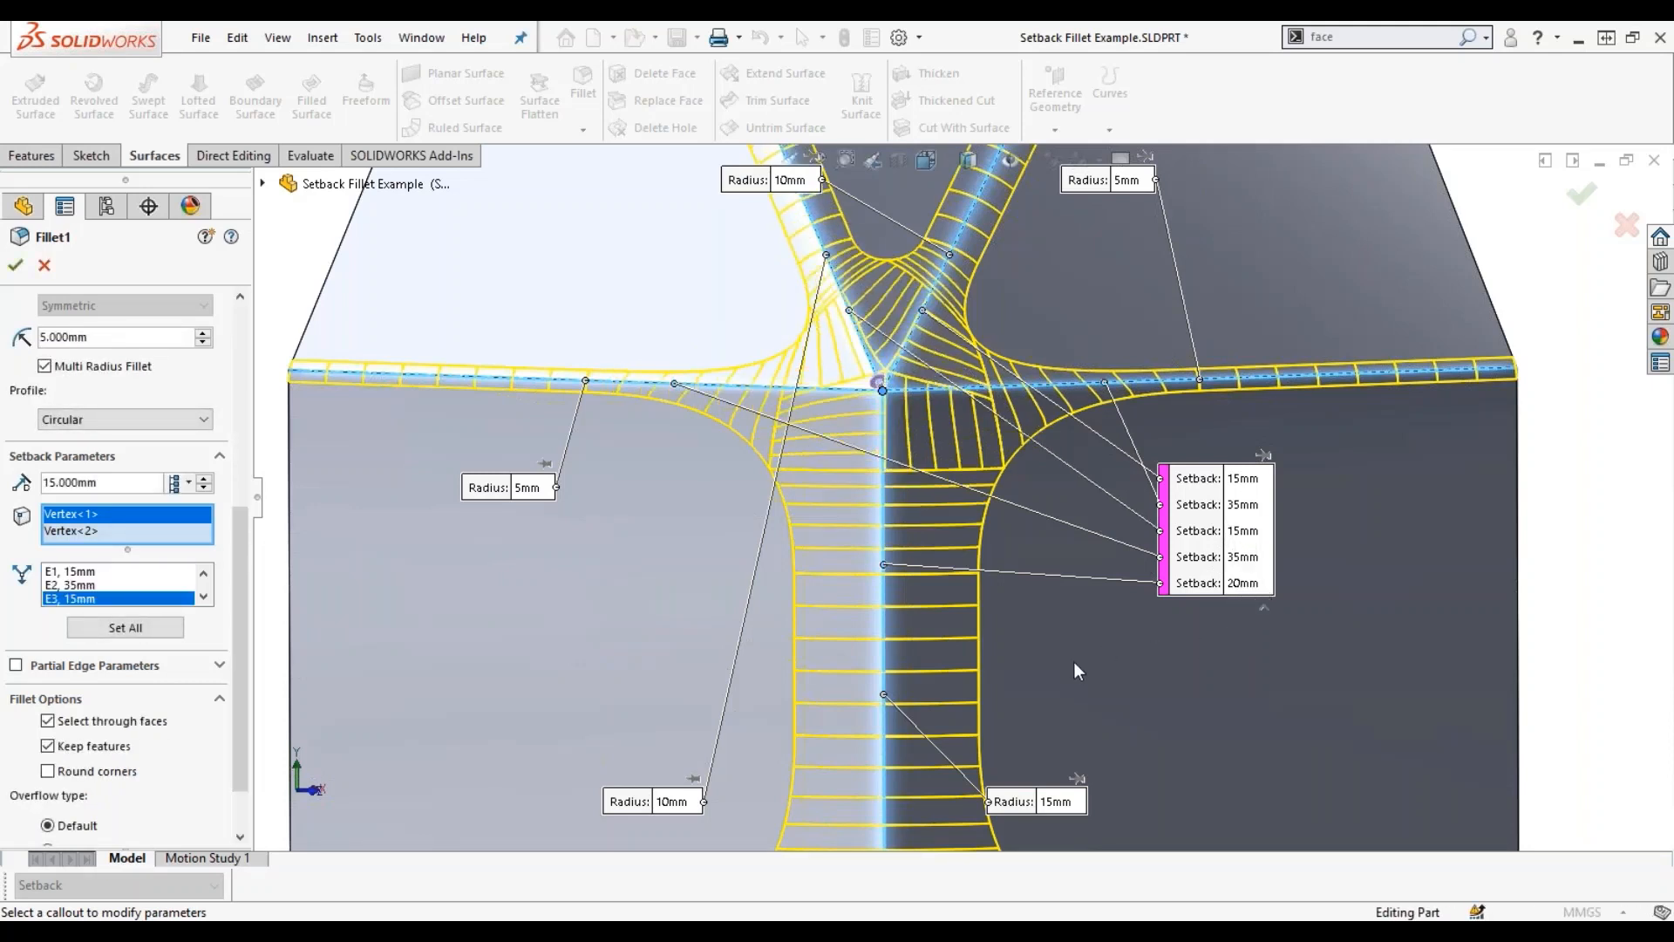
Display the lower corner vertex's setback callouts, place them beside the bottom edge, and accept the Fillet1 changes.
scroll(1074, 664, "up", 4)
scroll(990, 744, "down", 1)
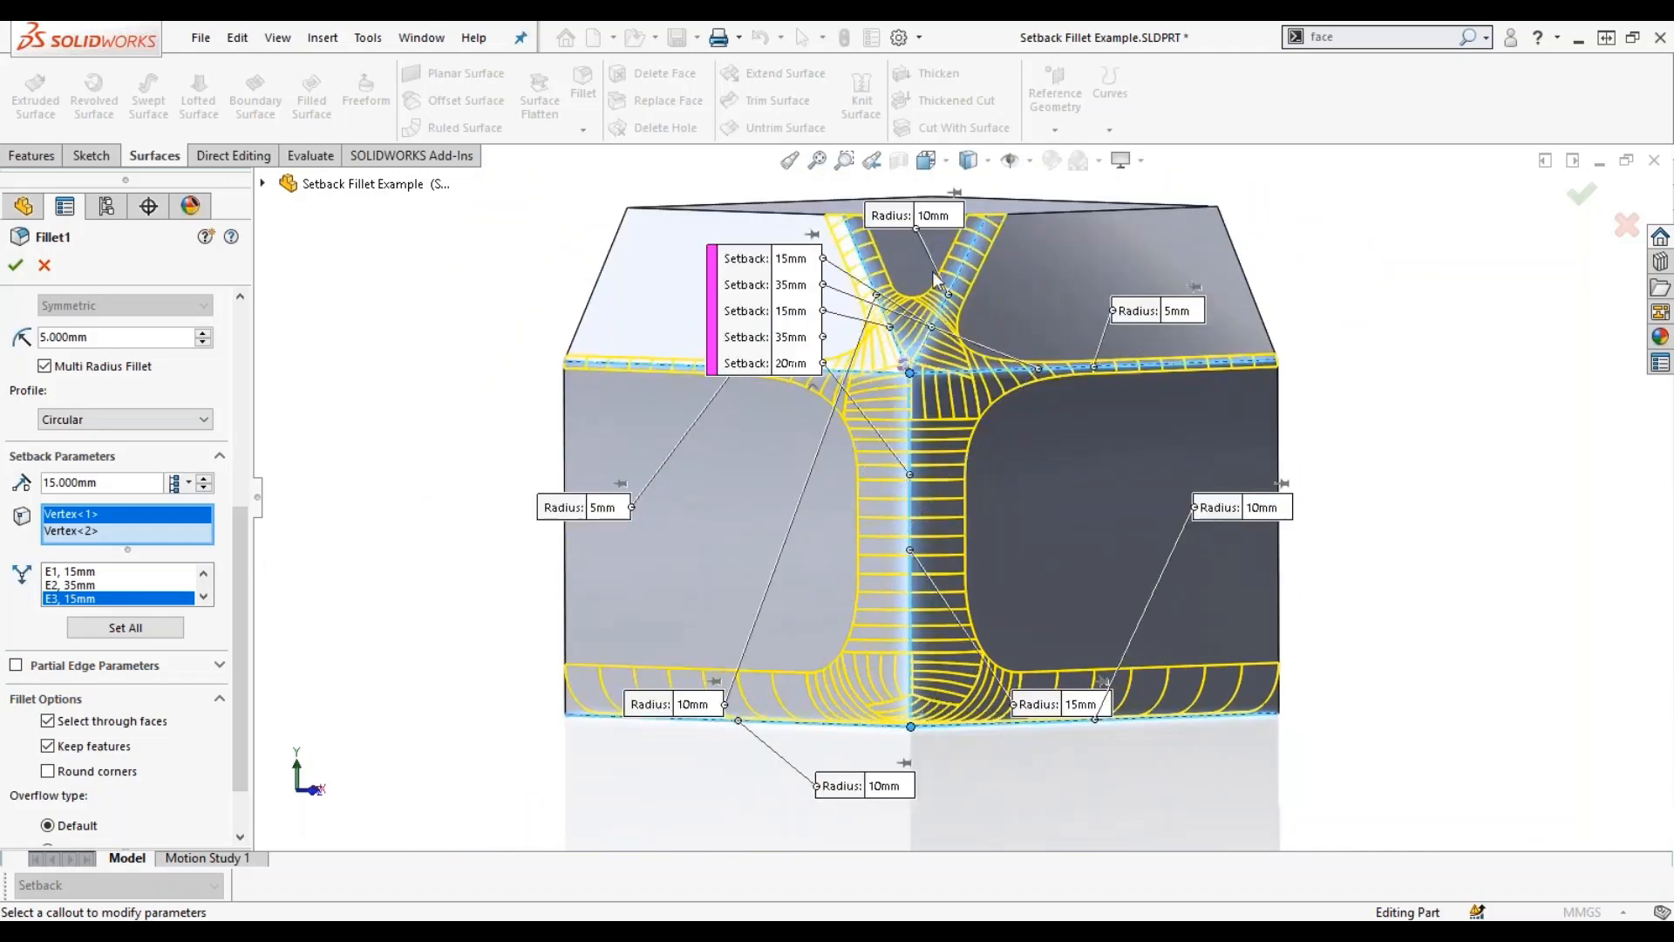
left_click(95, 532)
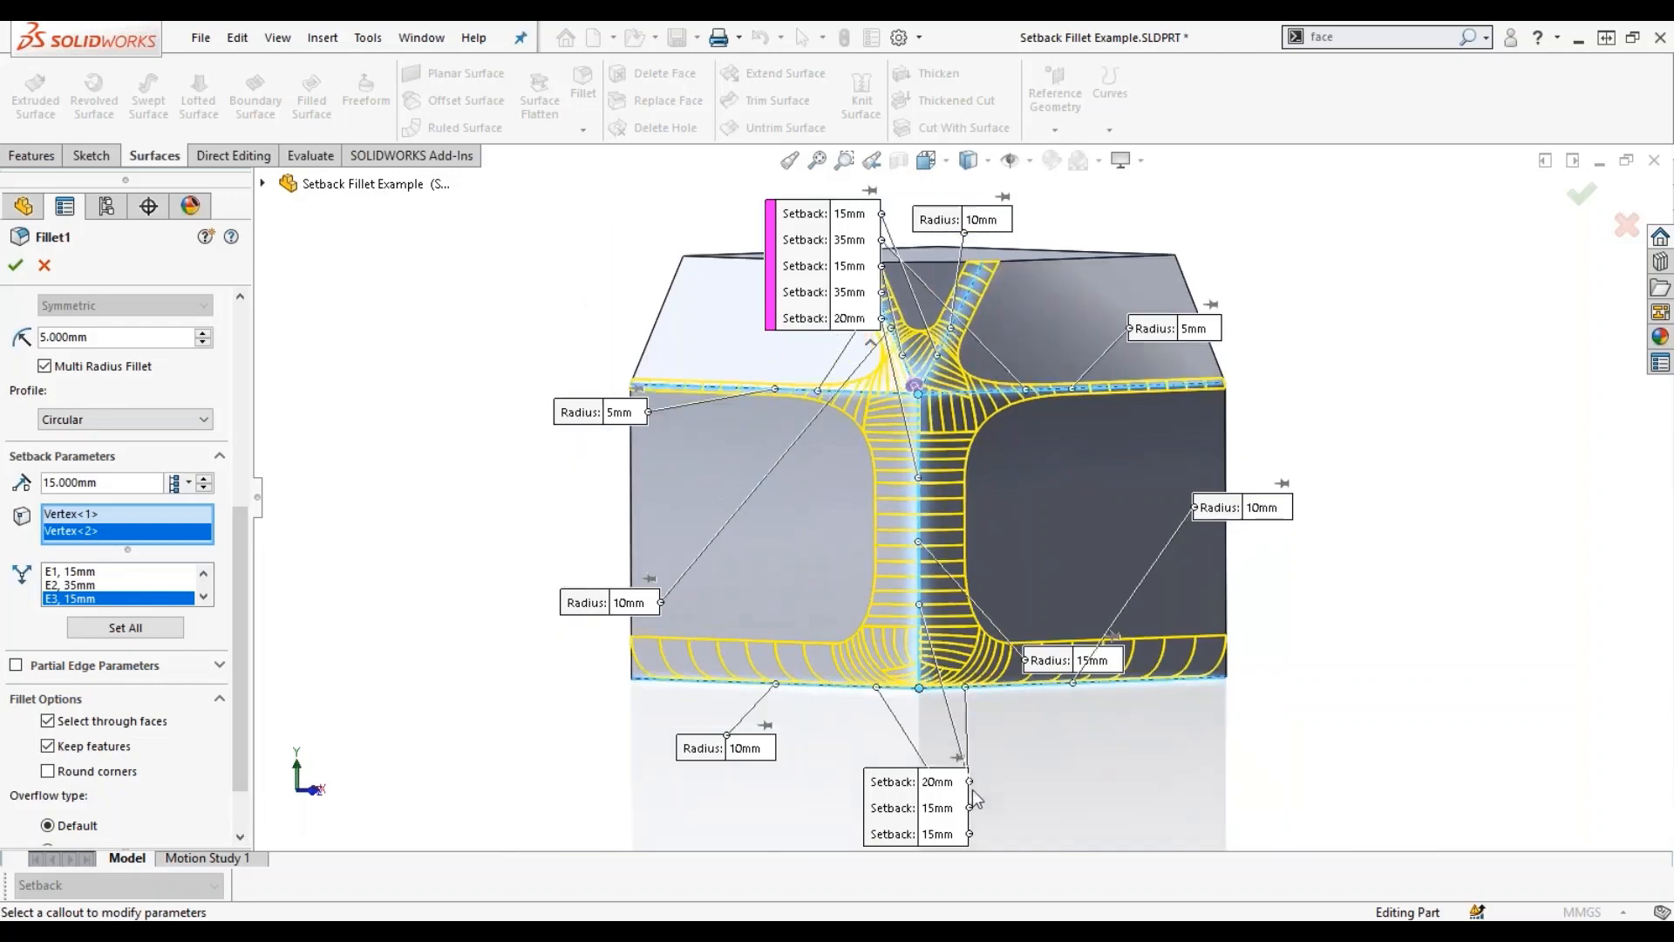
scroll(971, 788, "down", 3)
left_click_drag(1109, 641, 1134, 635)
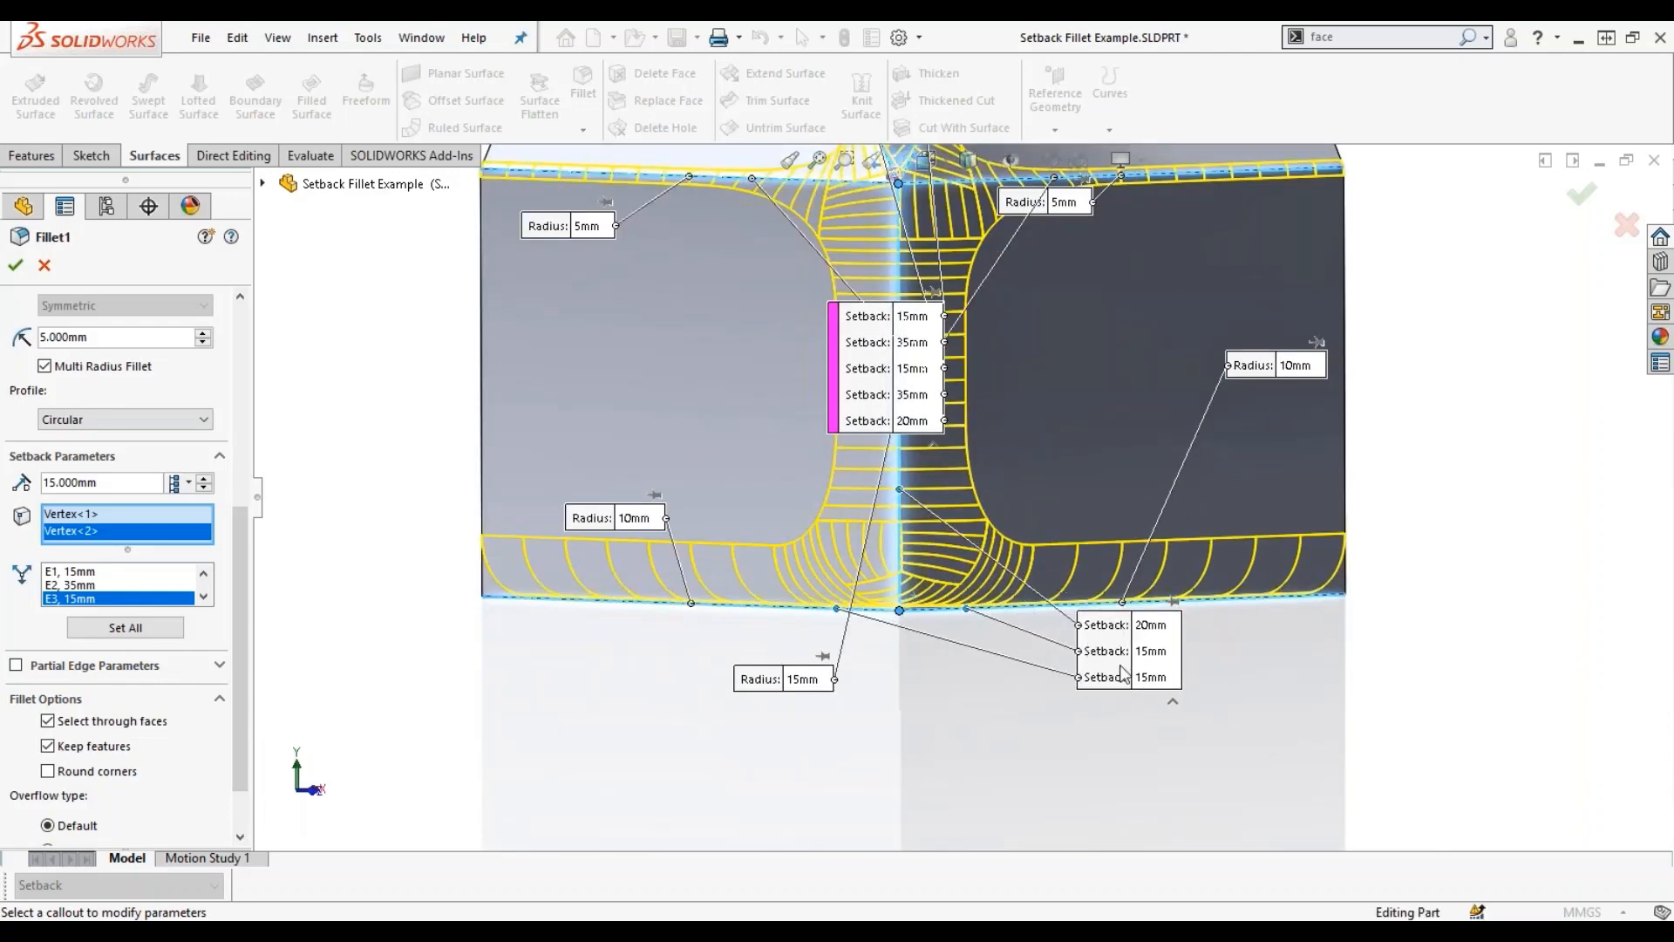
left_click(17, 266)
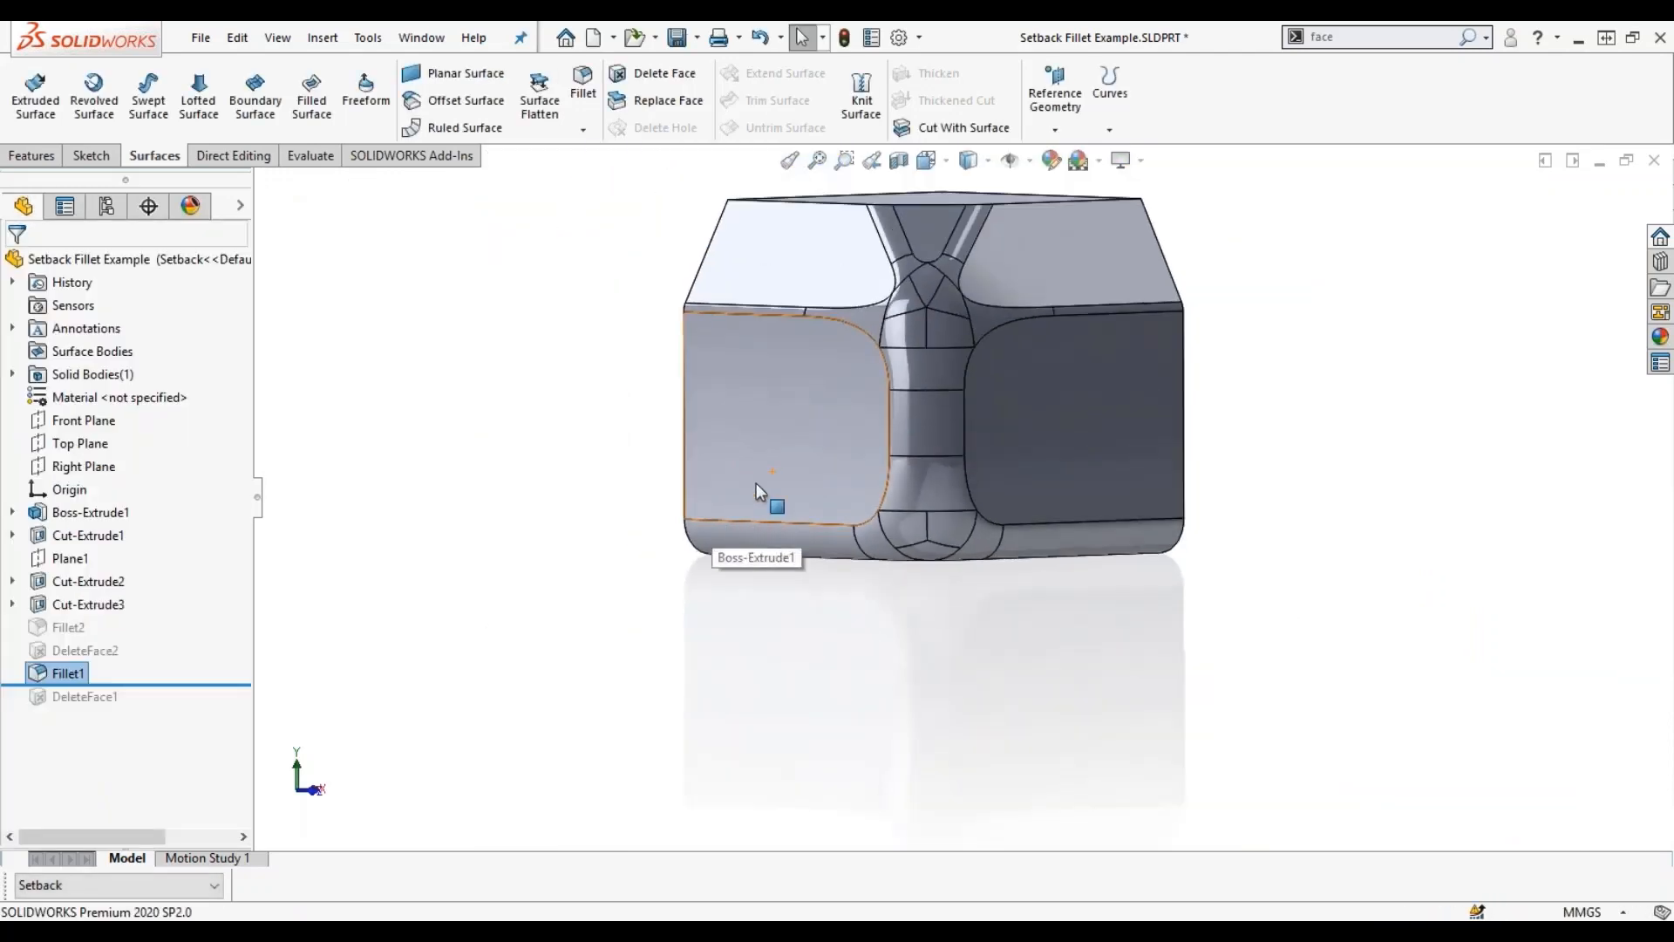
Inspect the setback fillet from the front and in profile, and roll the model forward to include DeleteFace1.
scroll(940, 296, "down", 3)
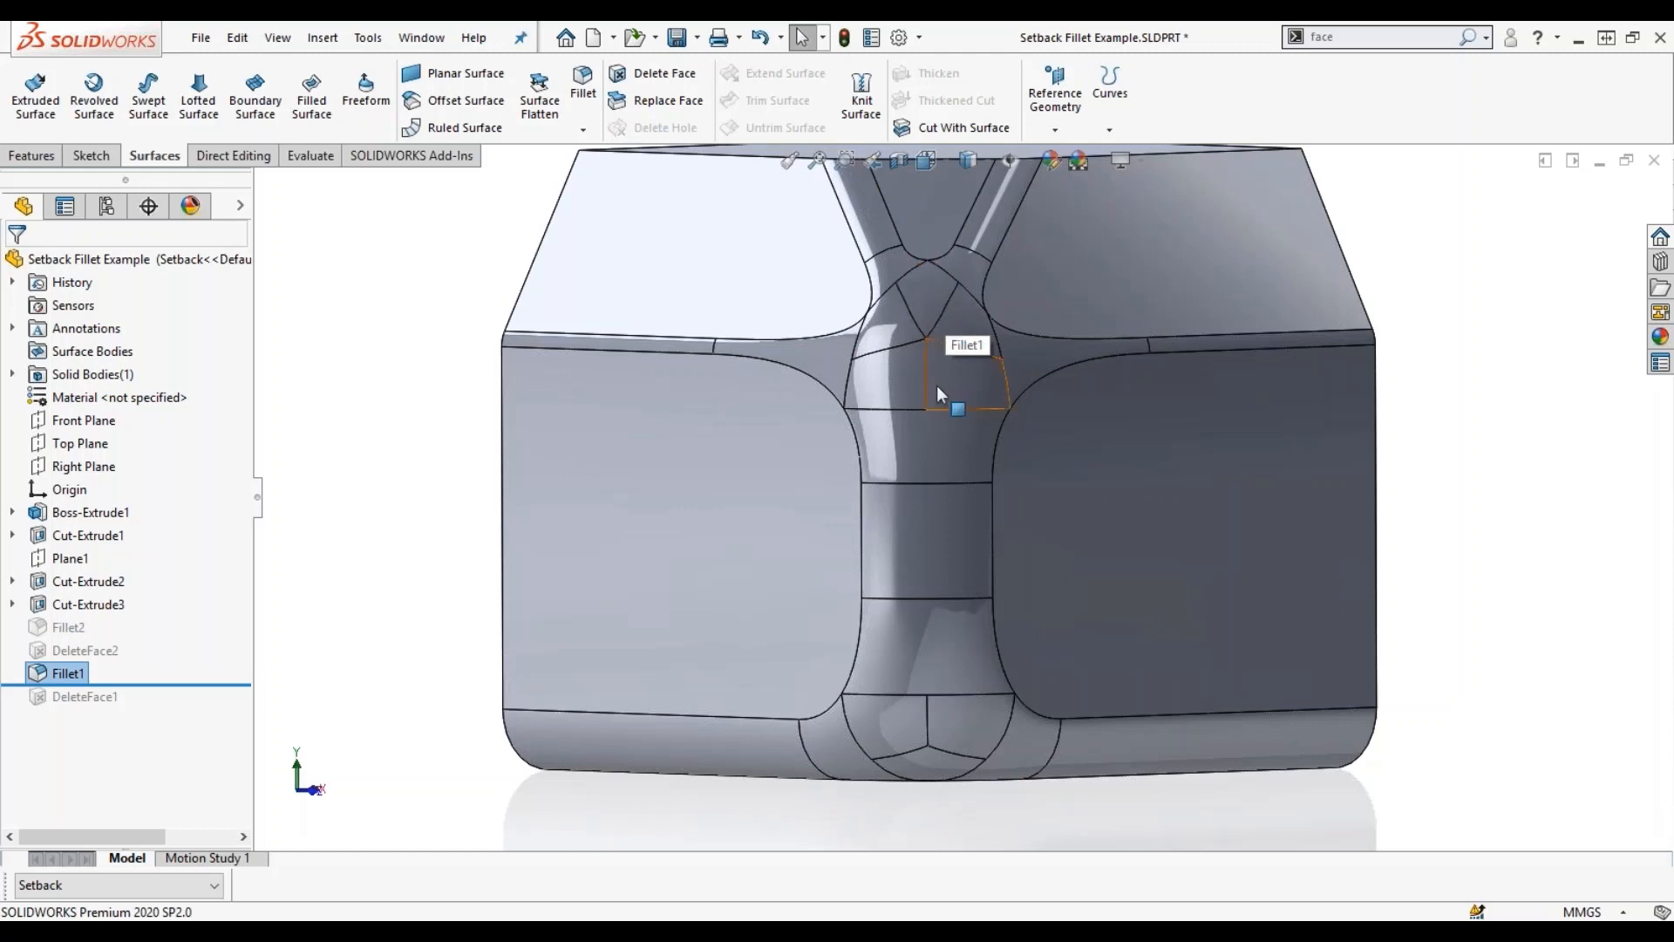
middle_click_drag(919, 483, 856, 498)
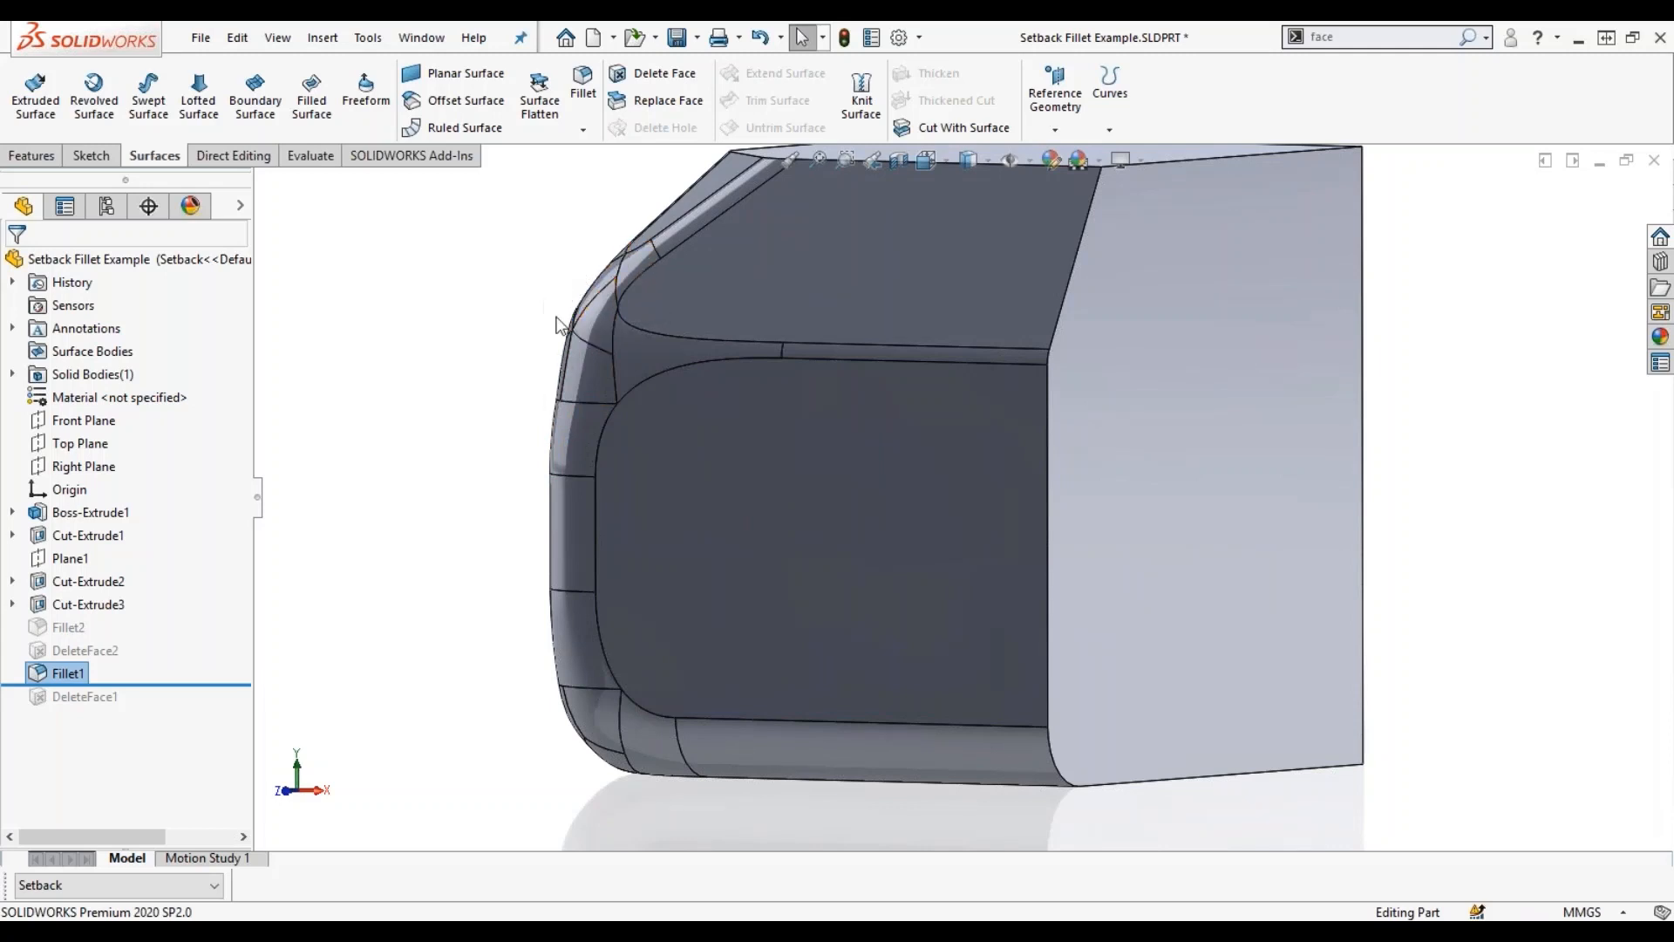
left_click_drag(148, 685, 157, 708)
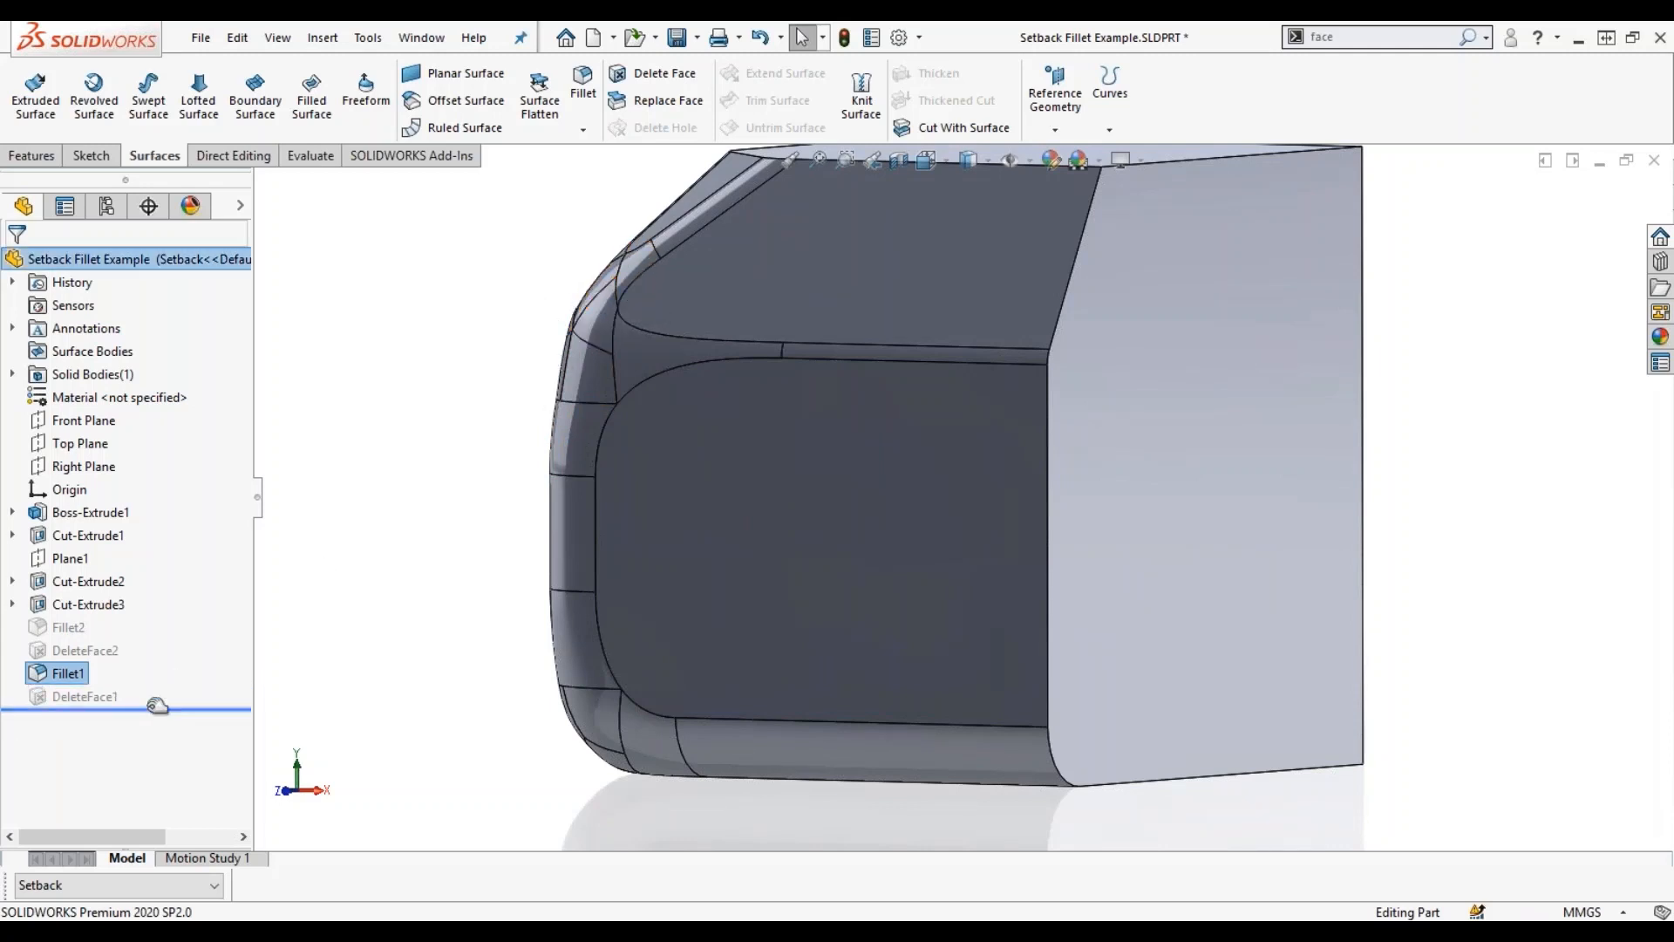
middle_click_drag(389, 568, 528, 578)
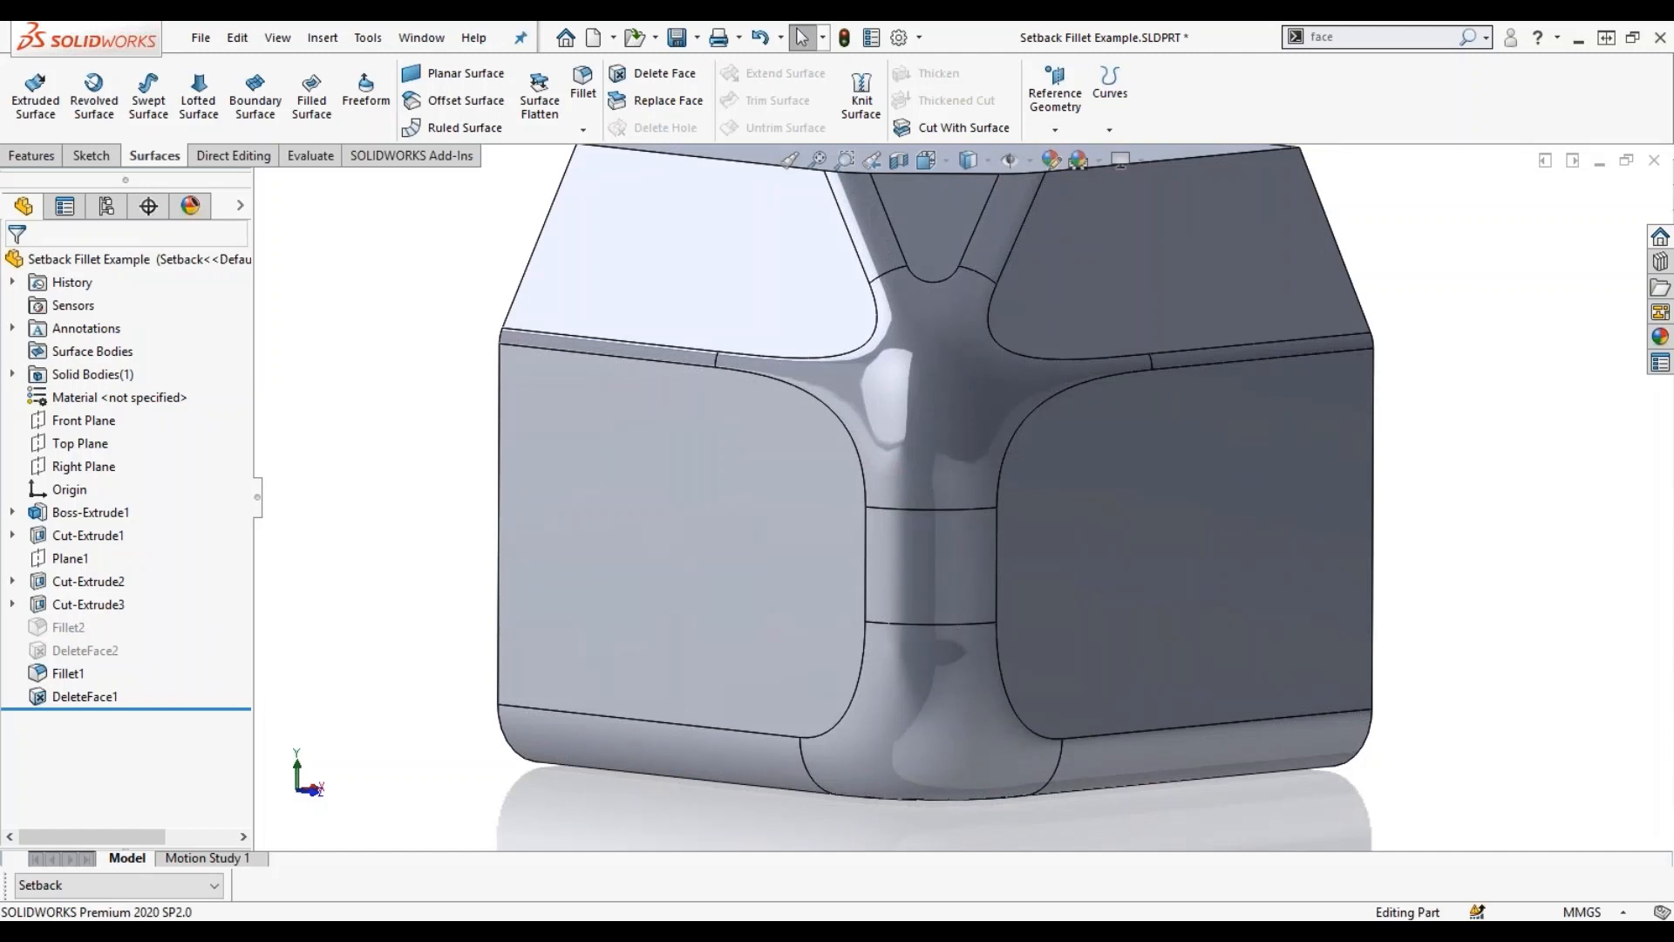
Close the Setback Fillet Example part and open DP Die.SLDPRT from the Fillet Webinar Parts folder.
left_click(1652, 164)
left_click(747, 511)
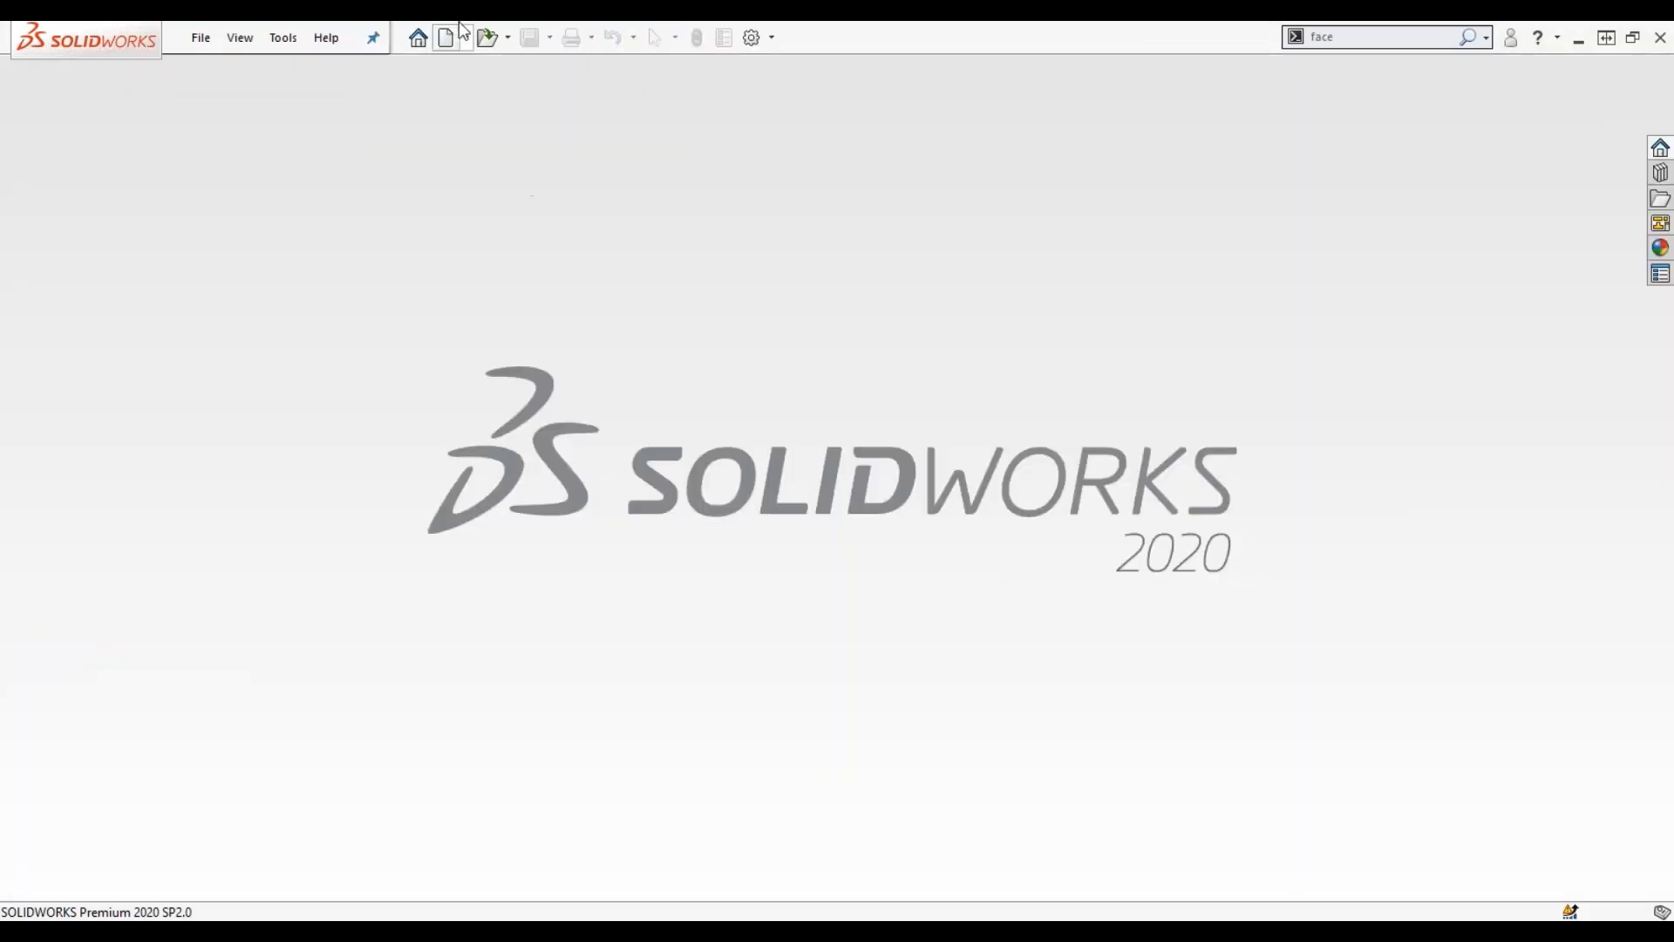
left_click(490, 38)
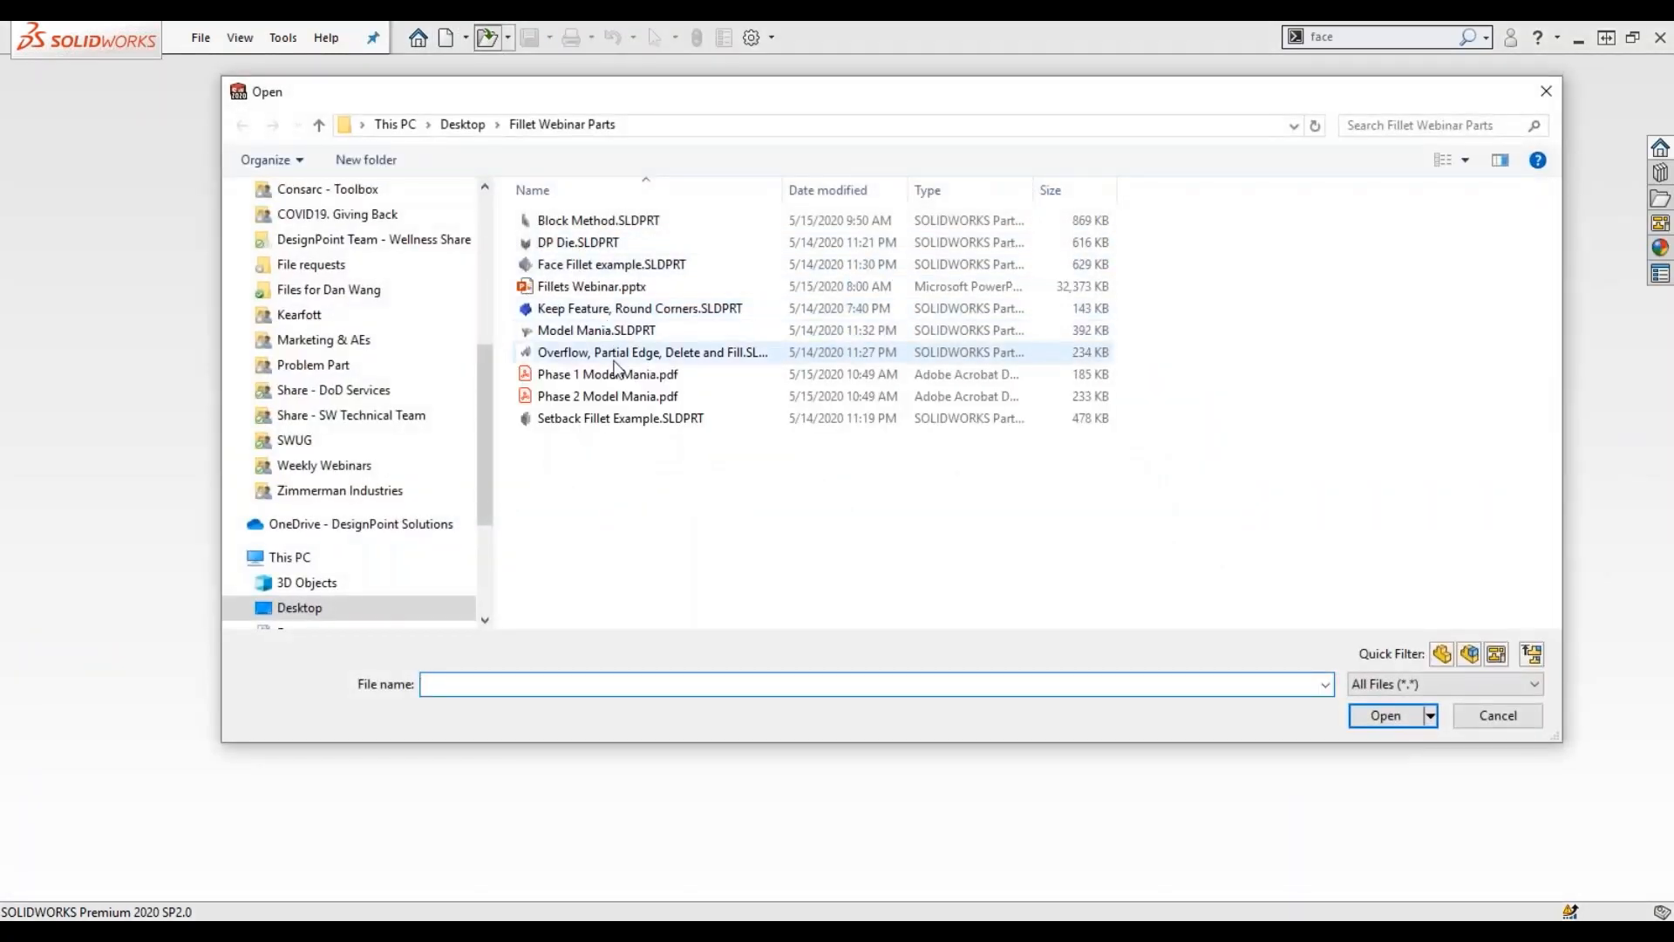
left_click(602, 246)
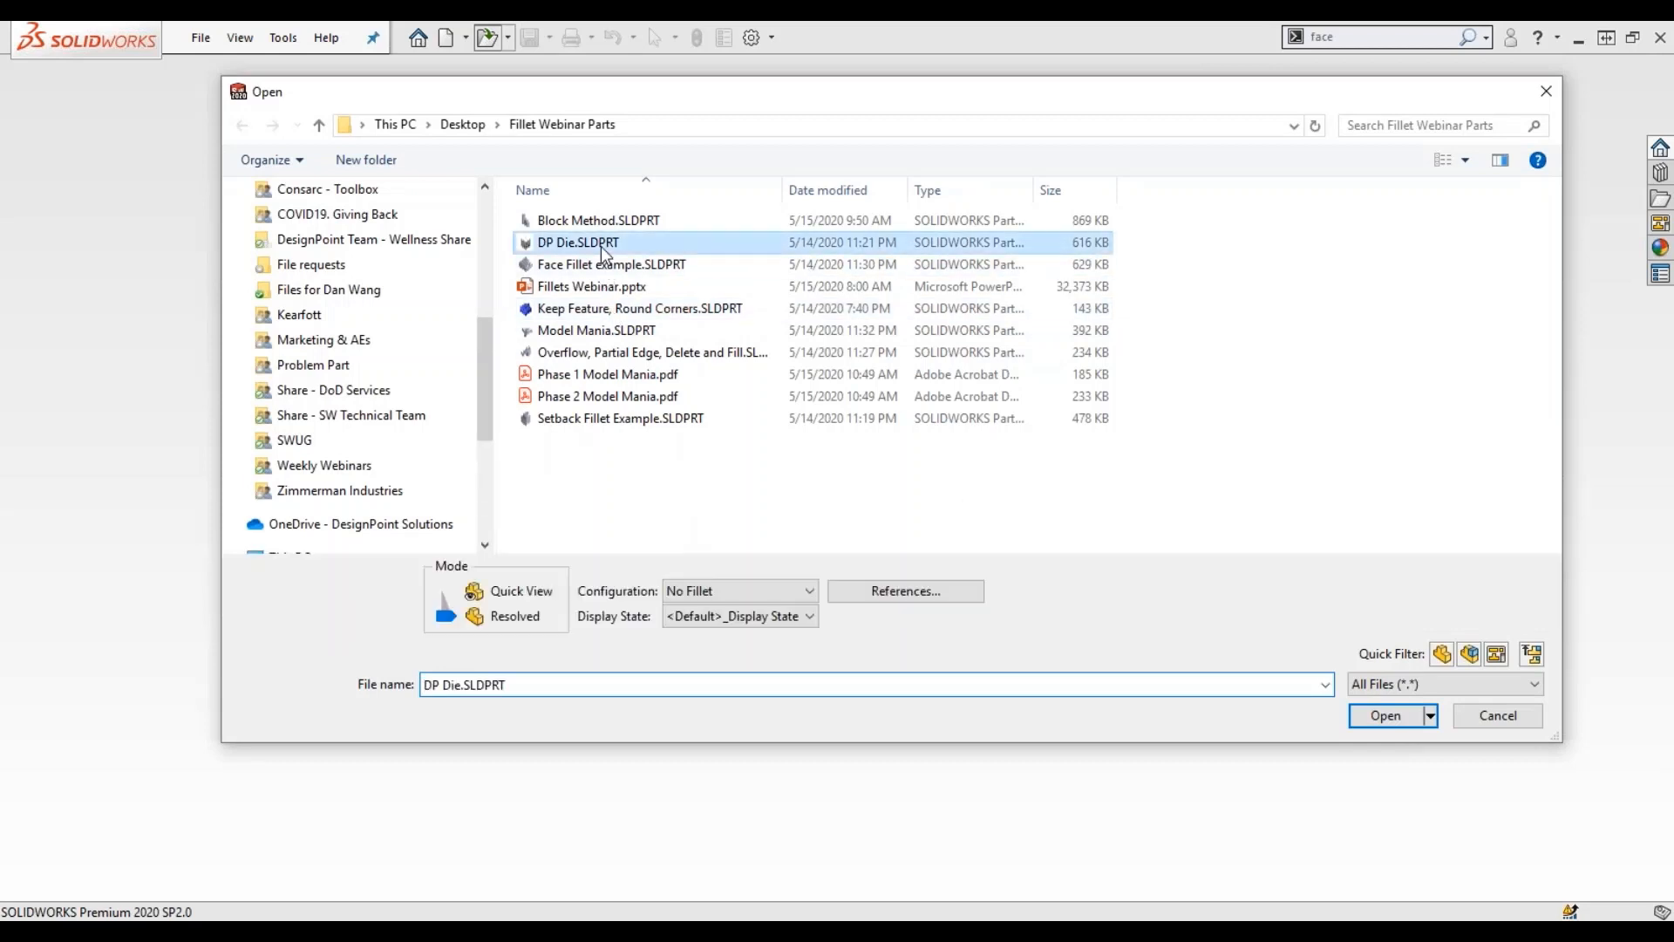
left_click(1382, 717)
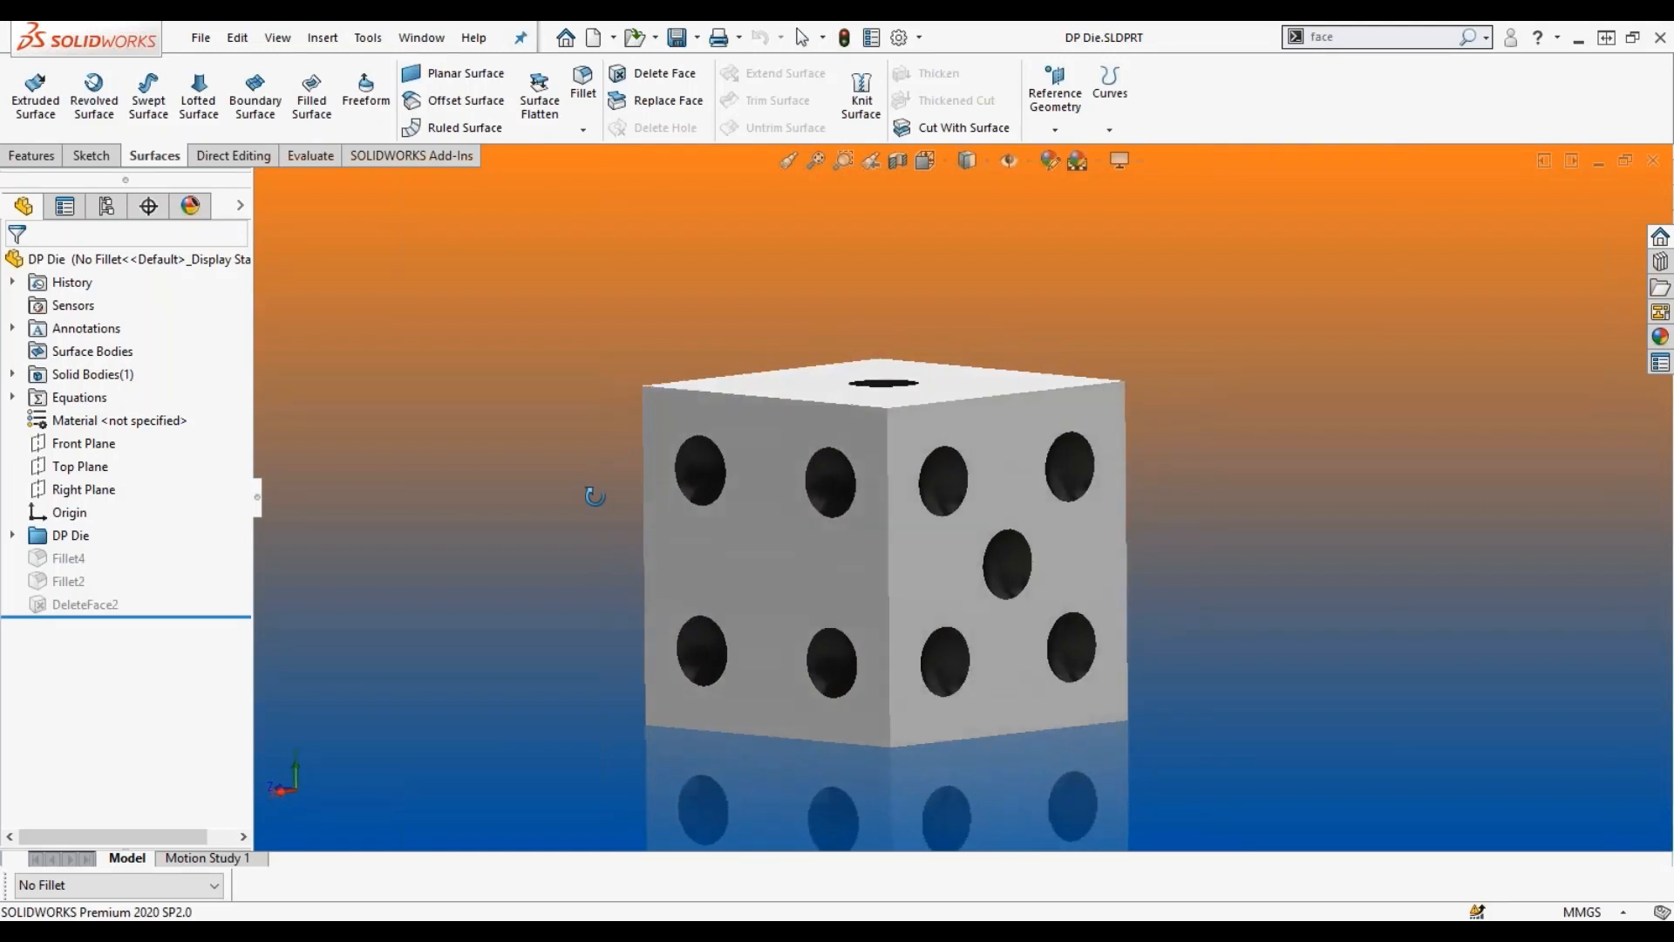
Expand the DP Die feature folder and roll the model back to just after Cut-Revolve2 to view the single pip cut.
left_click(13, 535)
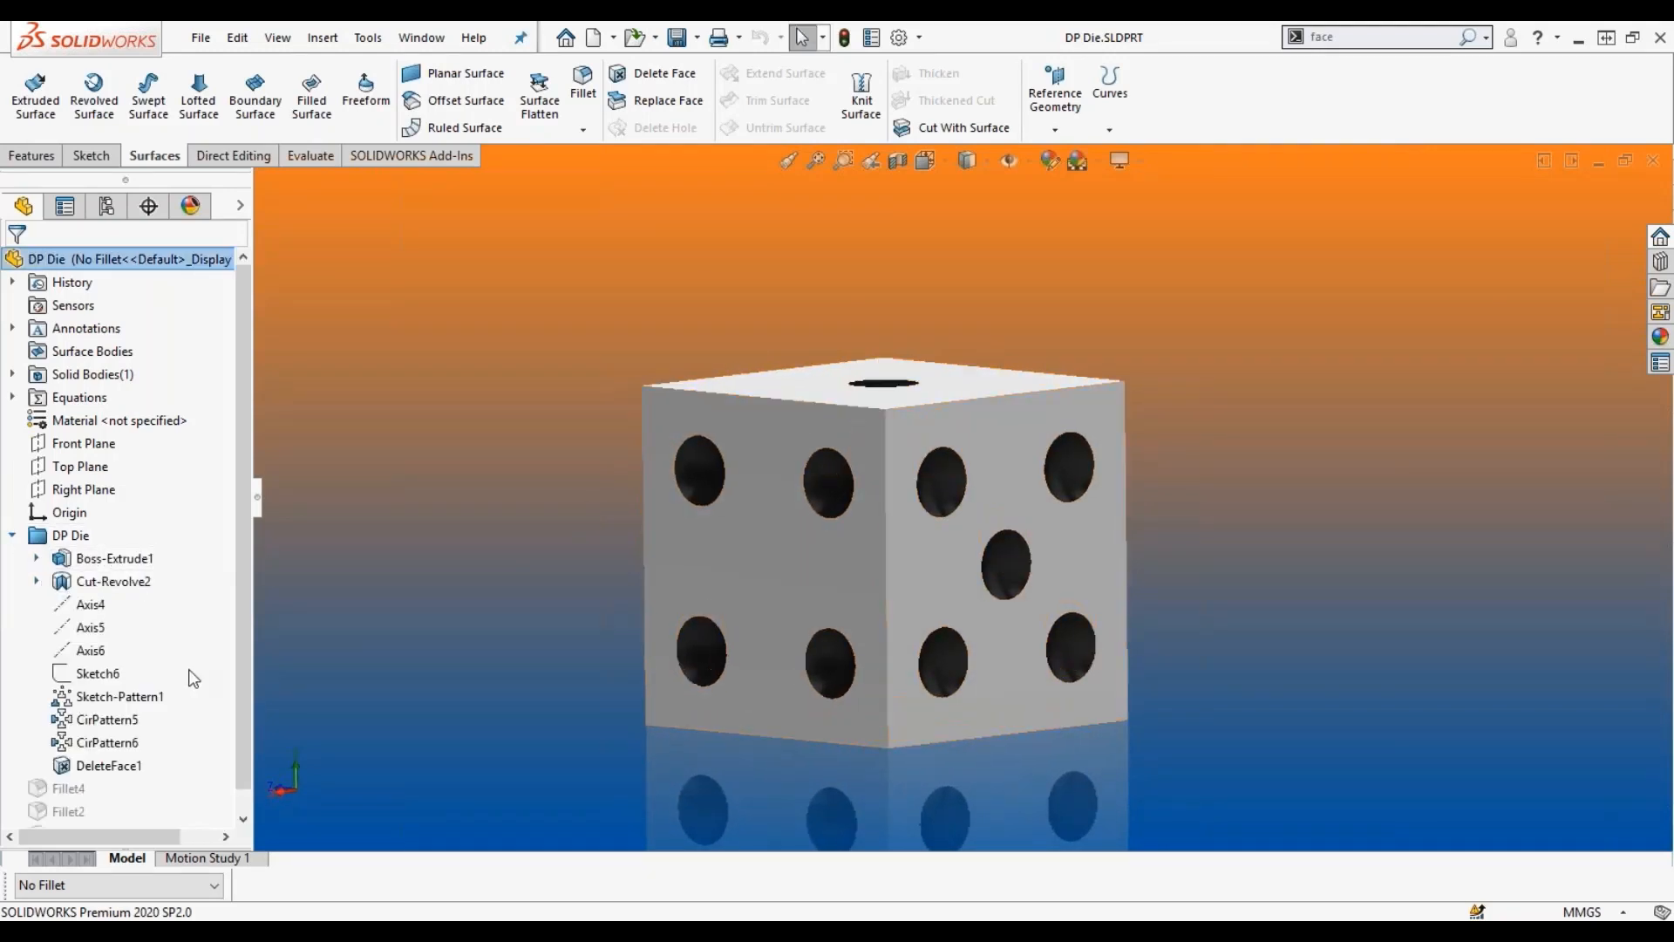
scroll(176, 765, "down", 1)
left_click_drag(188, 822, 194, 569)
middle_click_drag(968, 437, 1017, 572)
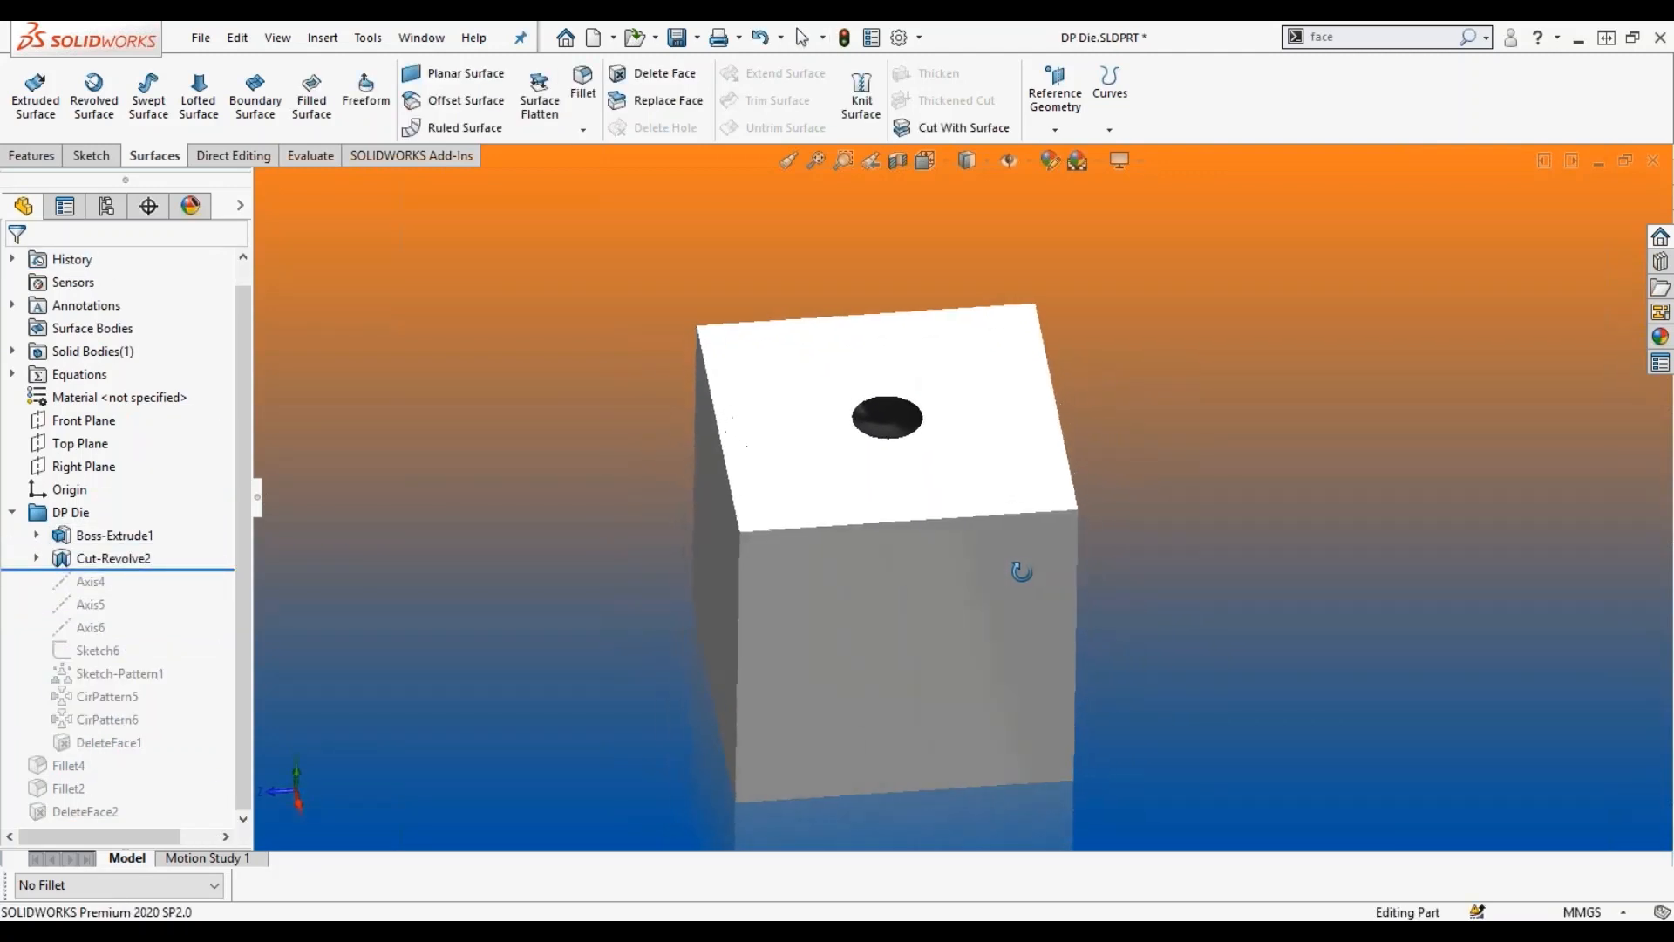
Roll the die forward past Sketch6, highlight its pattern points, and continue past Sketch-Pattern1.
left_click_drag(213, 569, 213, 662)
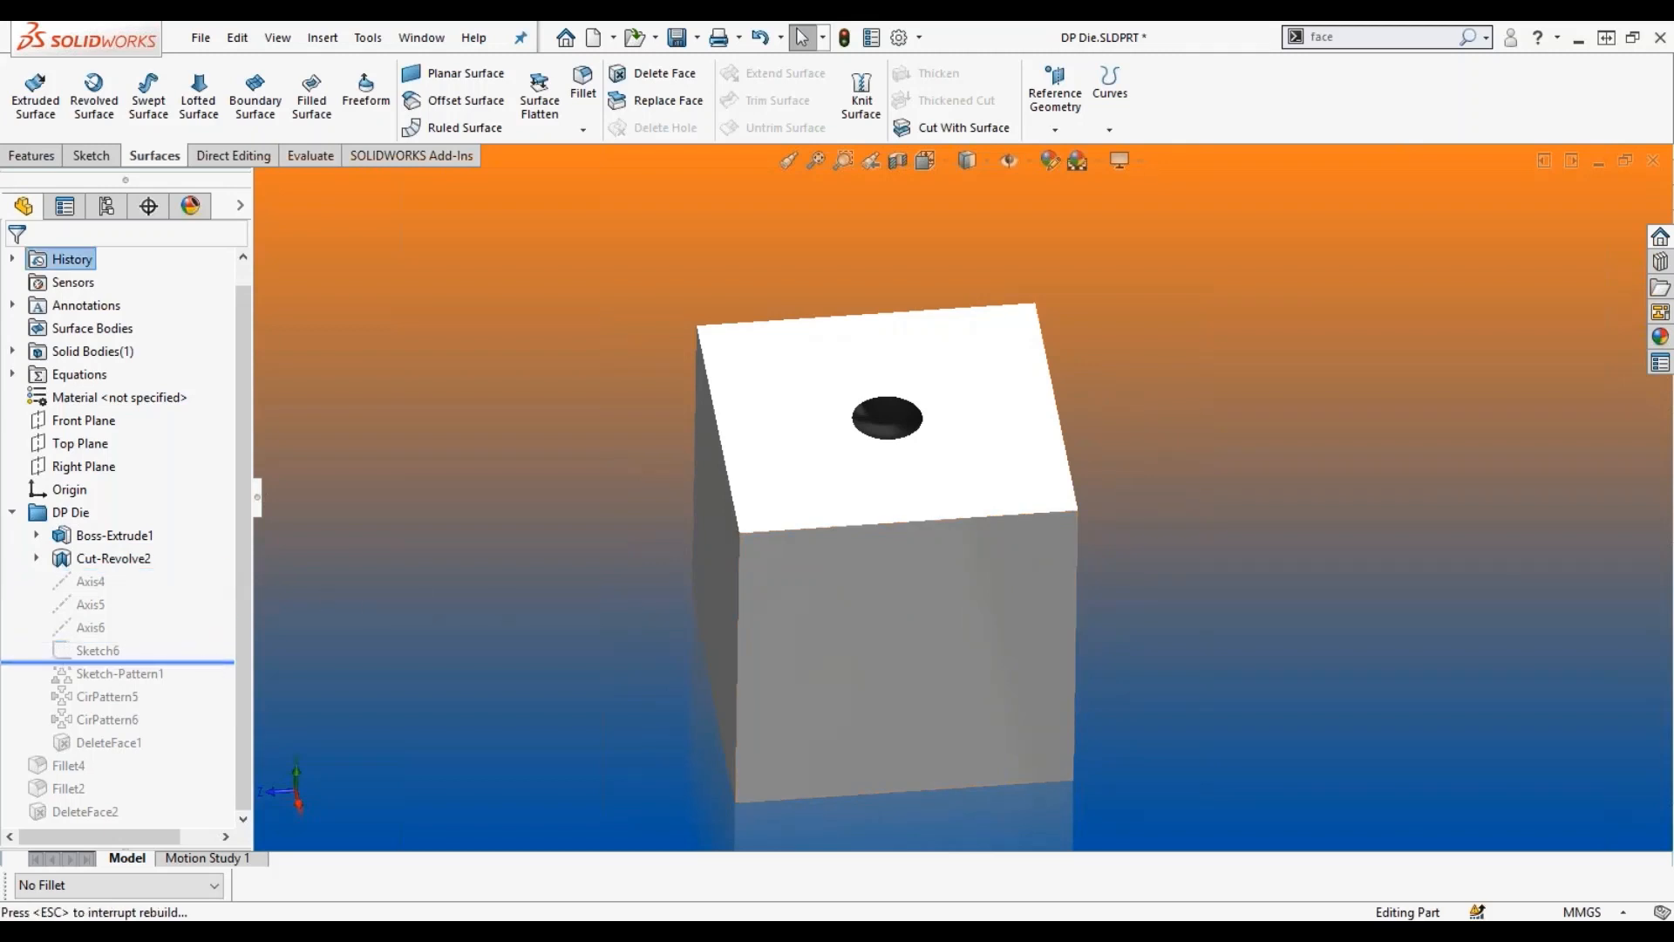
left_click(97, 650)
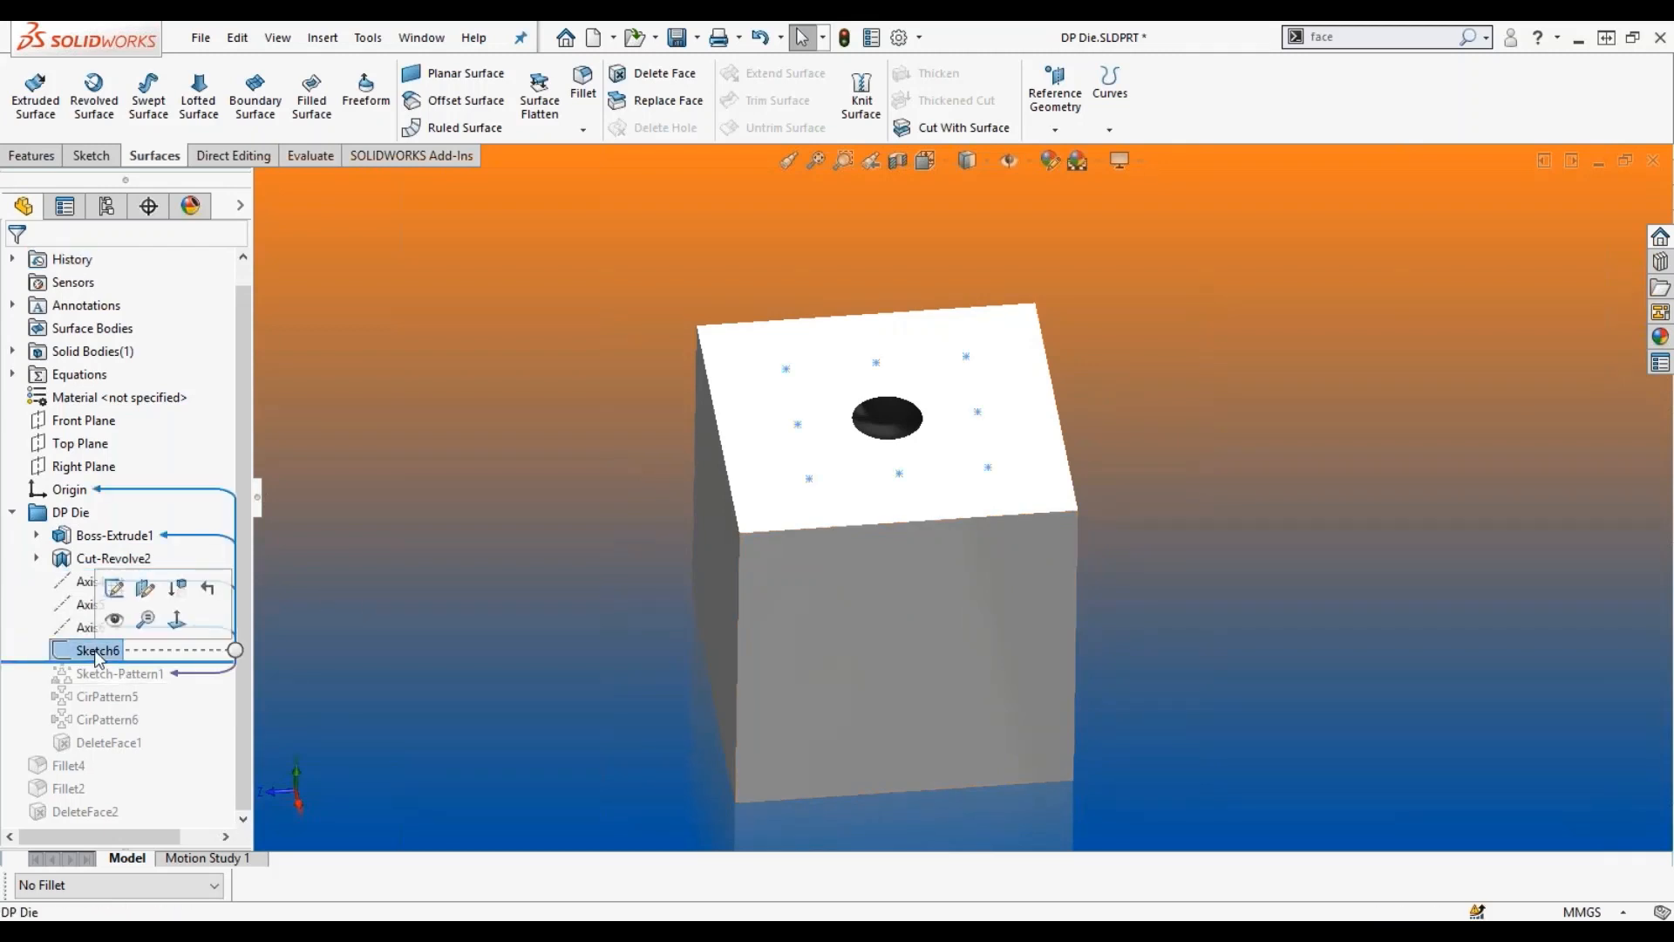
left_click(407, 573)
left_click_drag(166, 662, 187, 685)
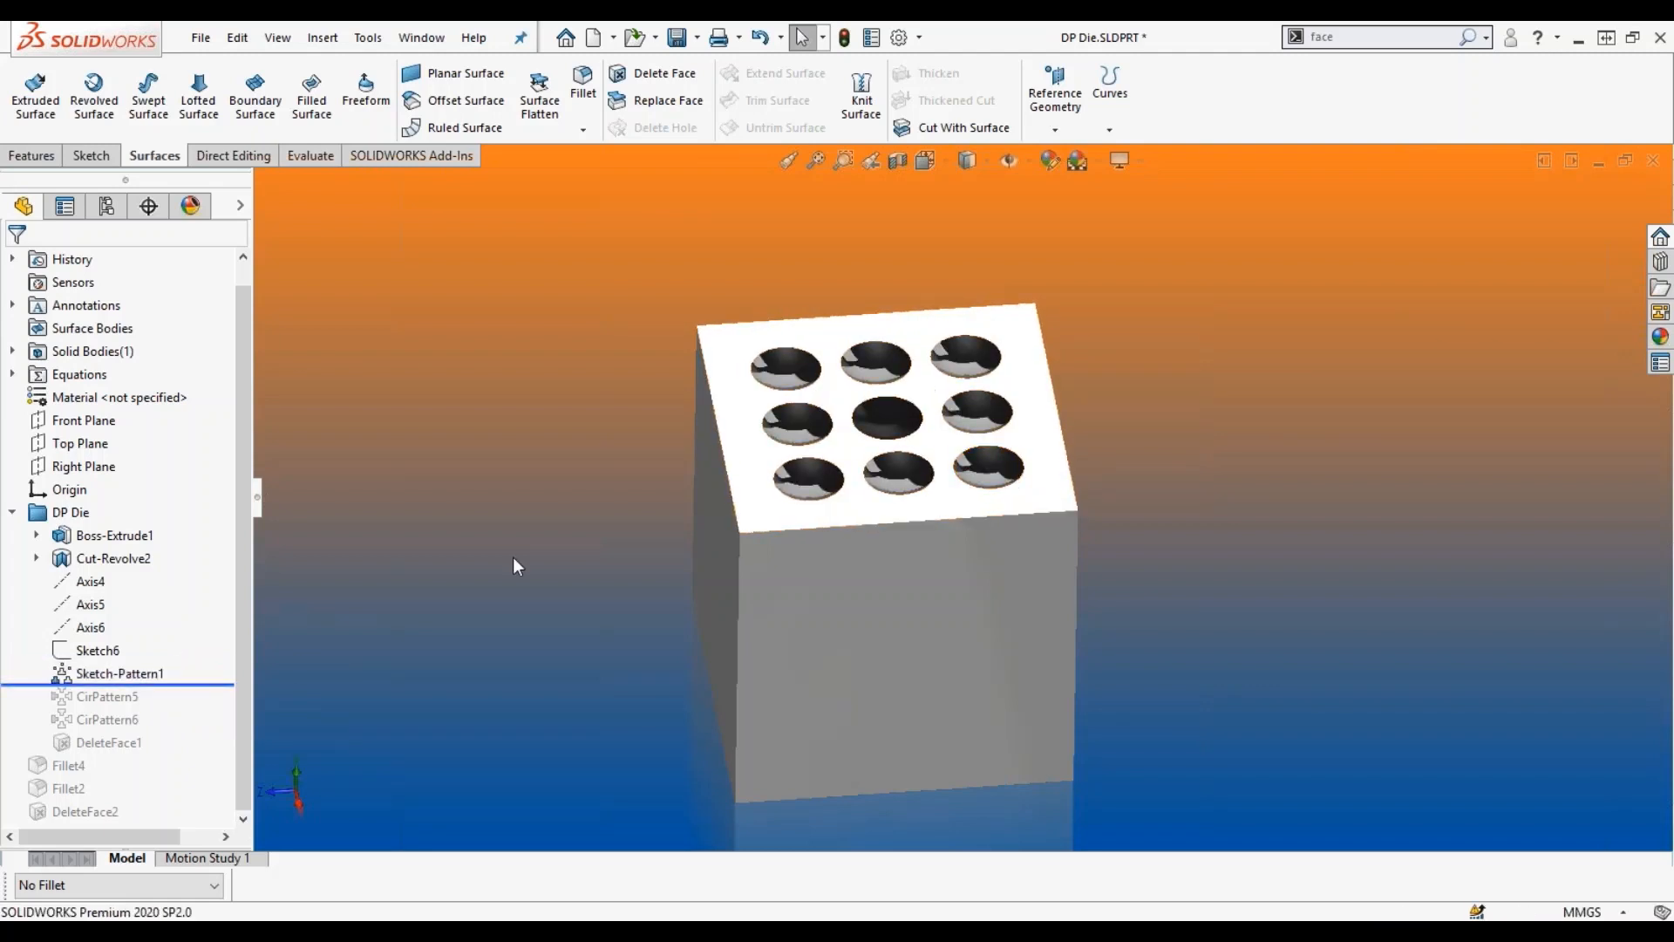
Roll the die forward past CirPattern6 and DeleteFace1 to the end of the feature tree, viewing its faces along the way.
left_click_drag(221, 682, 221, 730)
middle_click_drag(959, 558, 945, 478)
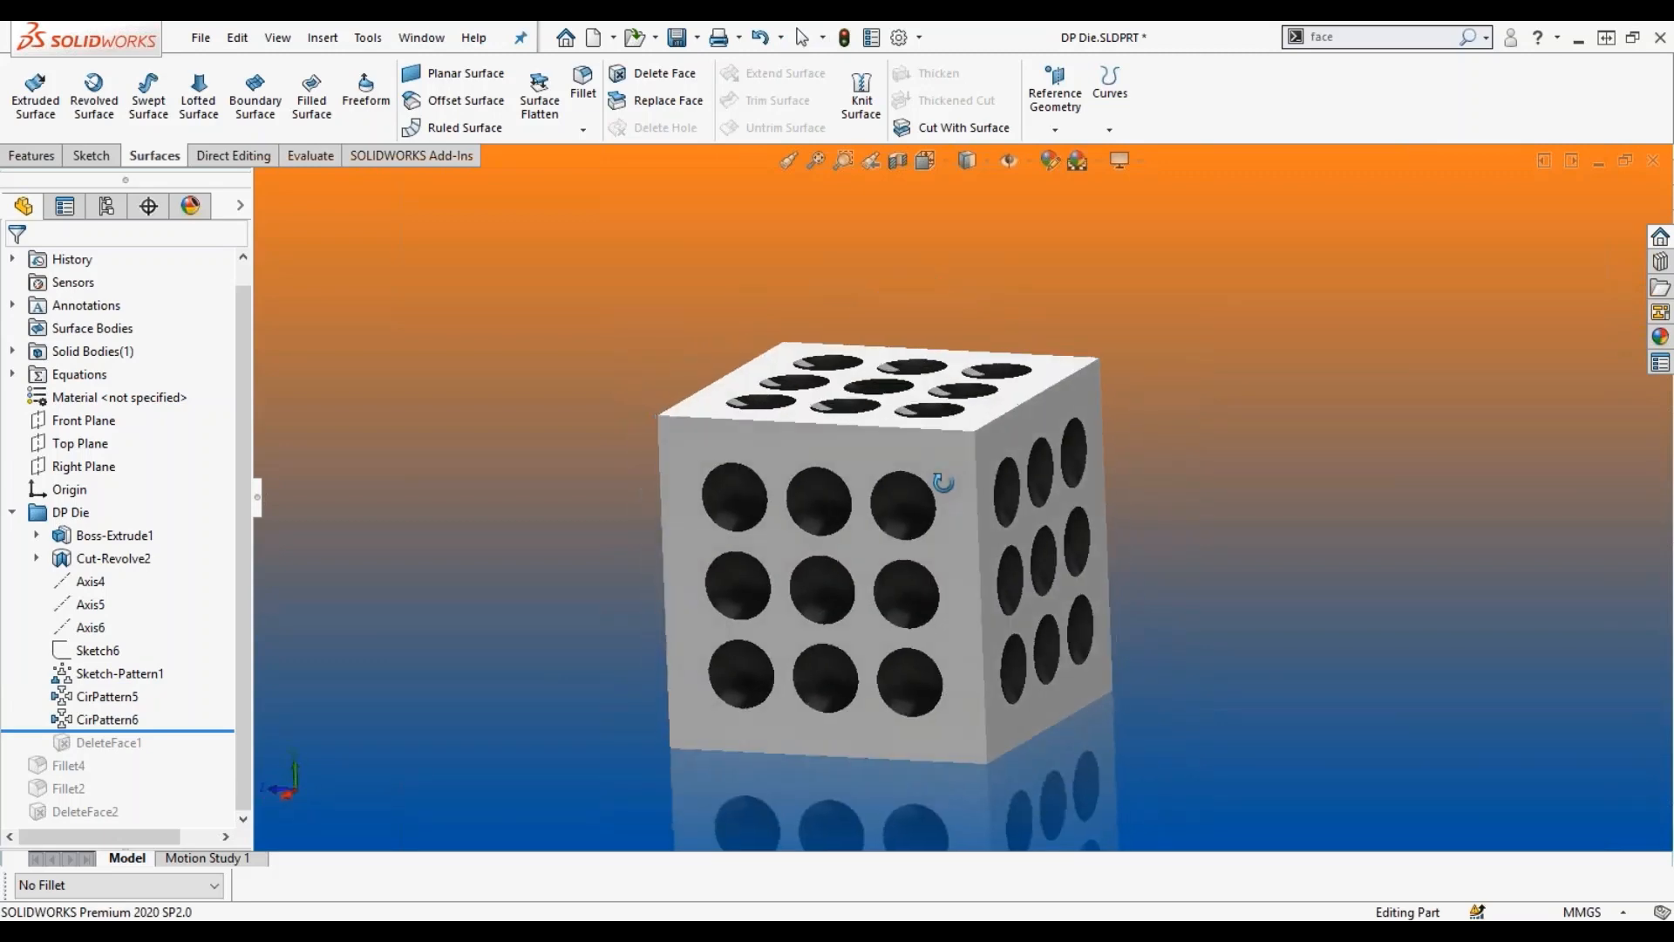
left_click_drag(210, 730, 209, 752)
middle_click_drag(831, 640, 792, 645)
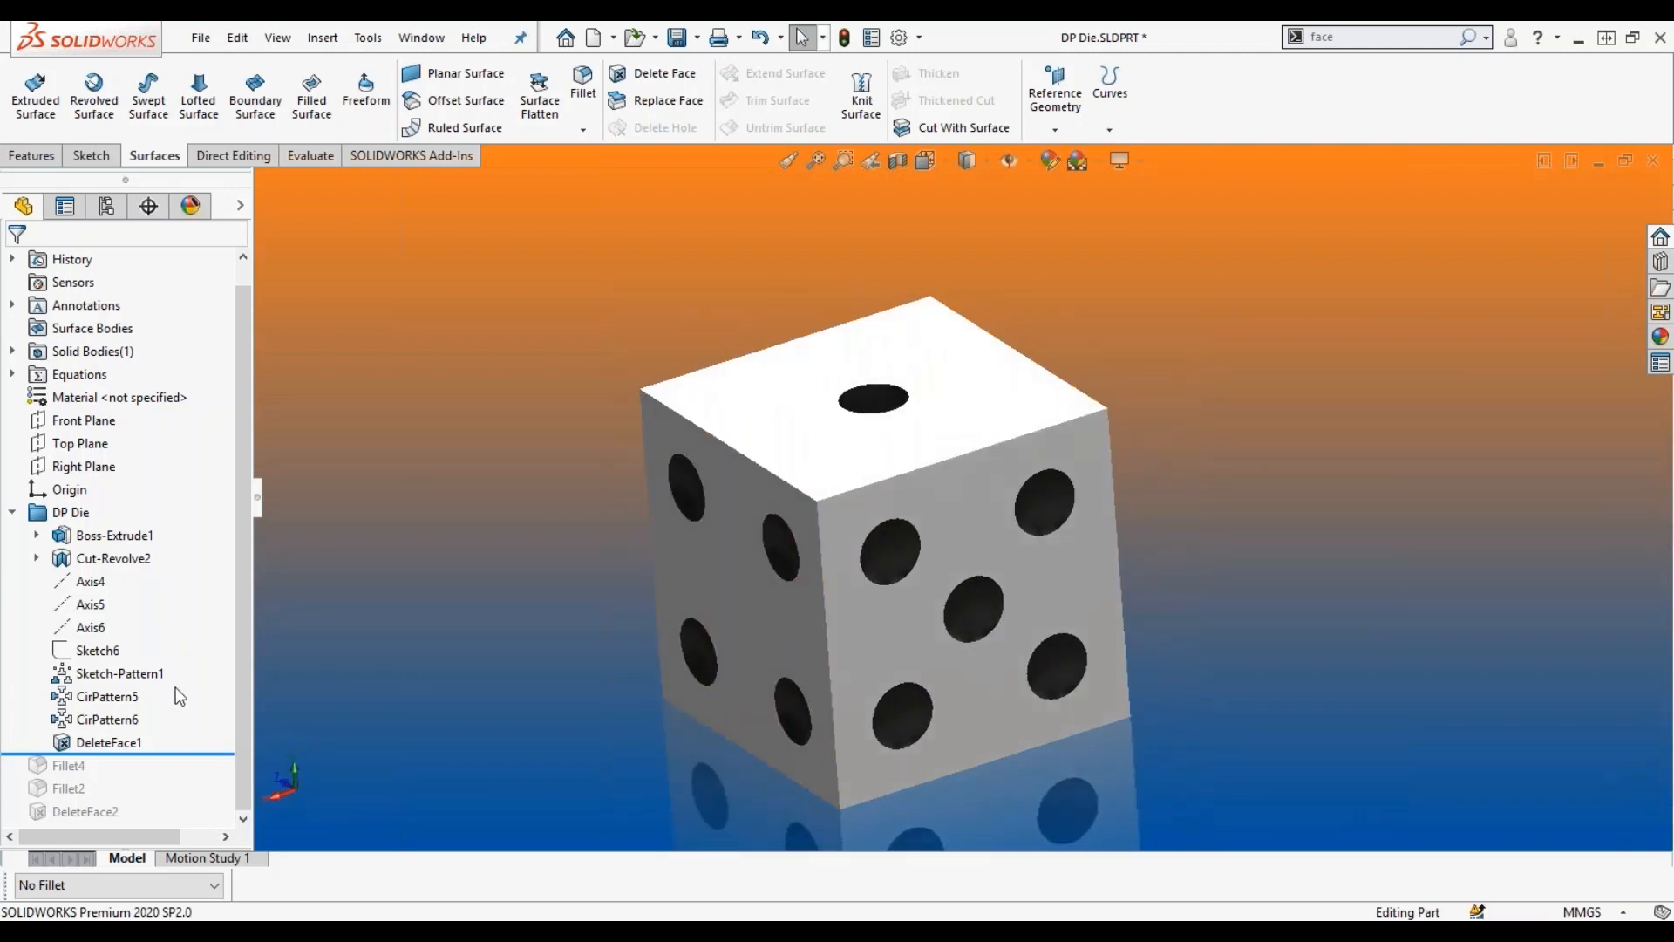
left_click_drag(195, 752, 196, 822)
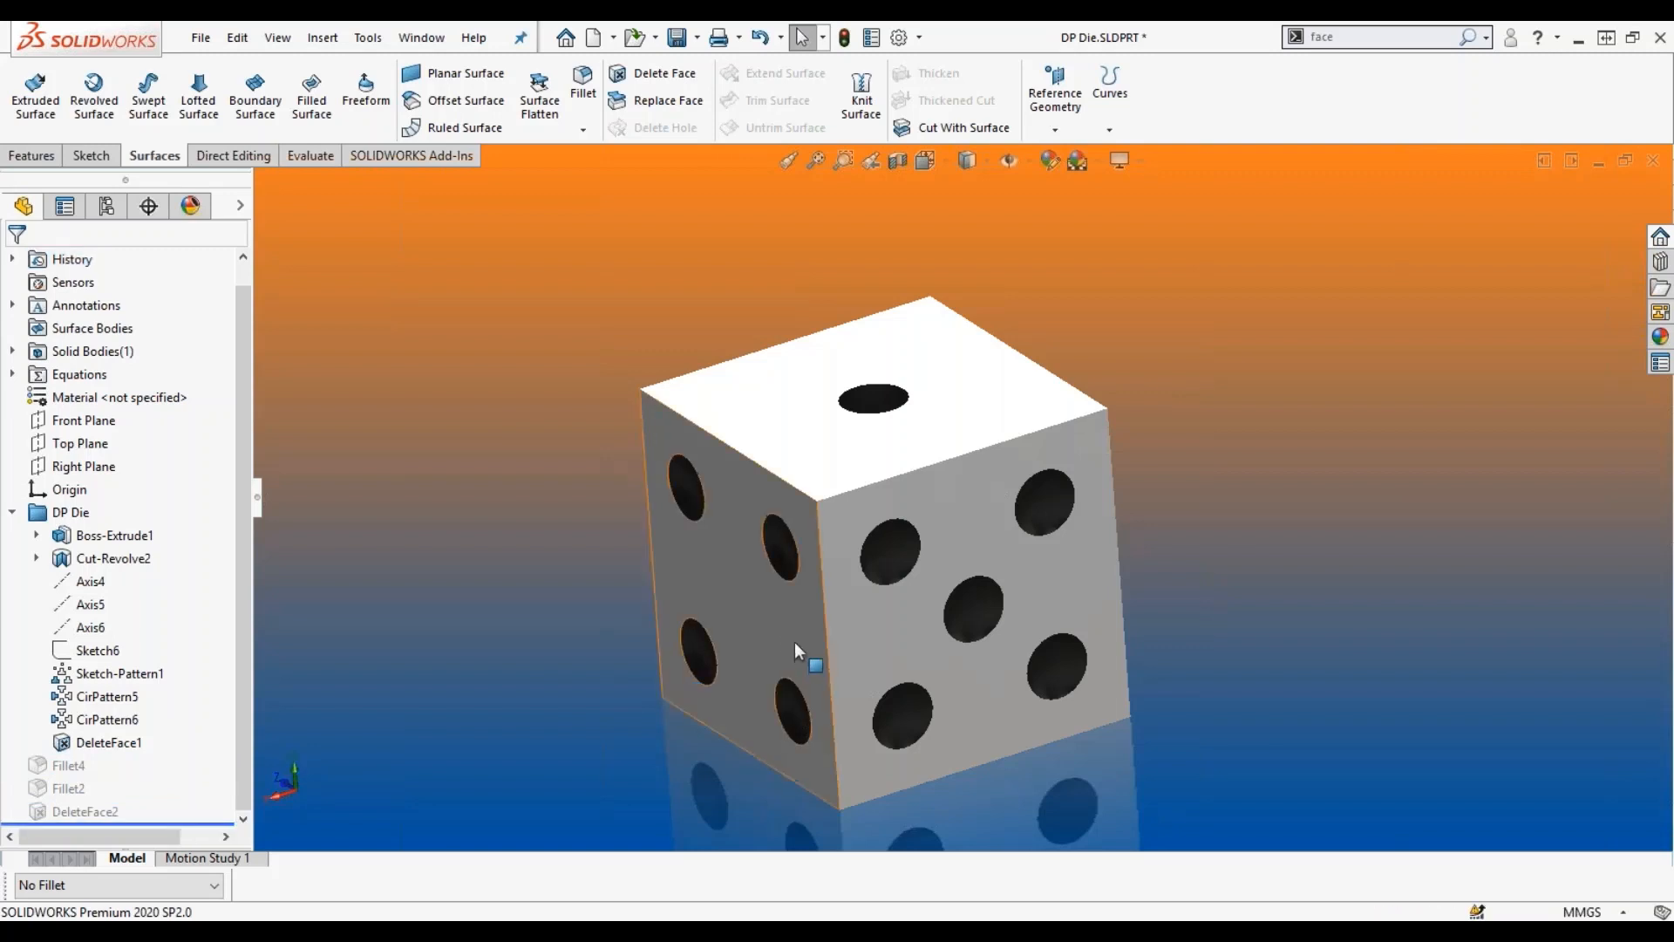
middle_click_drag(548, 638, 549, 599)
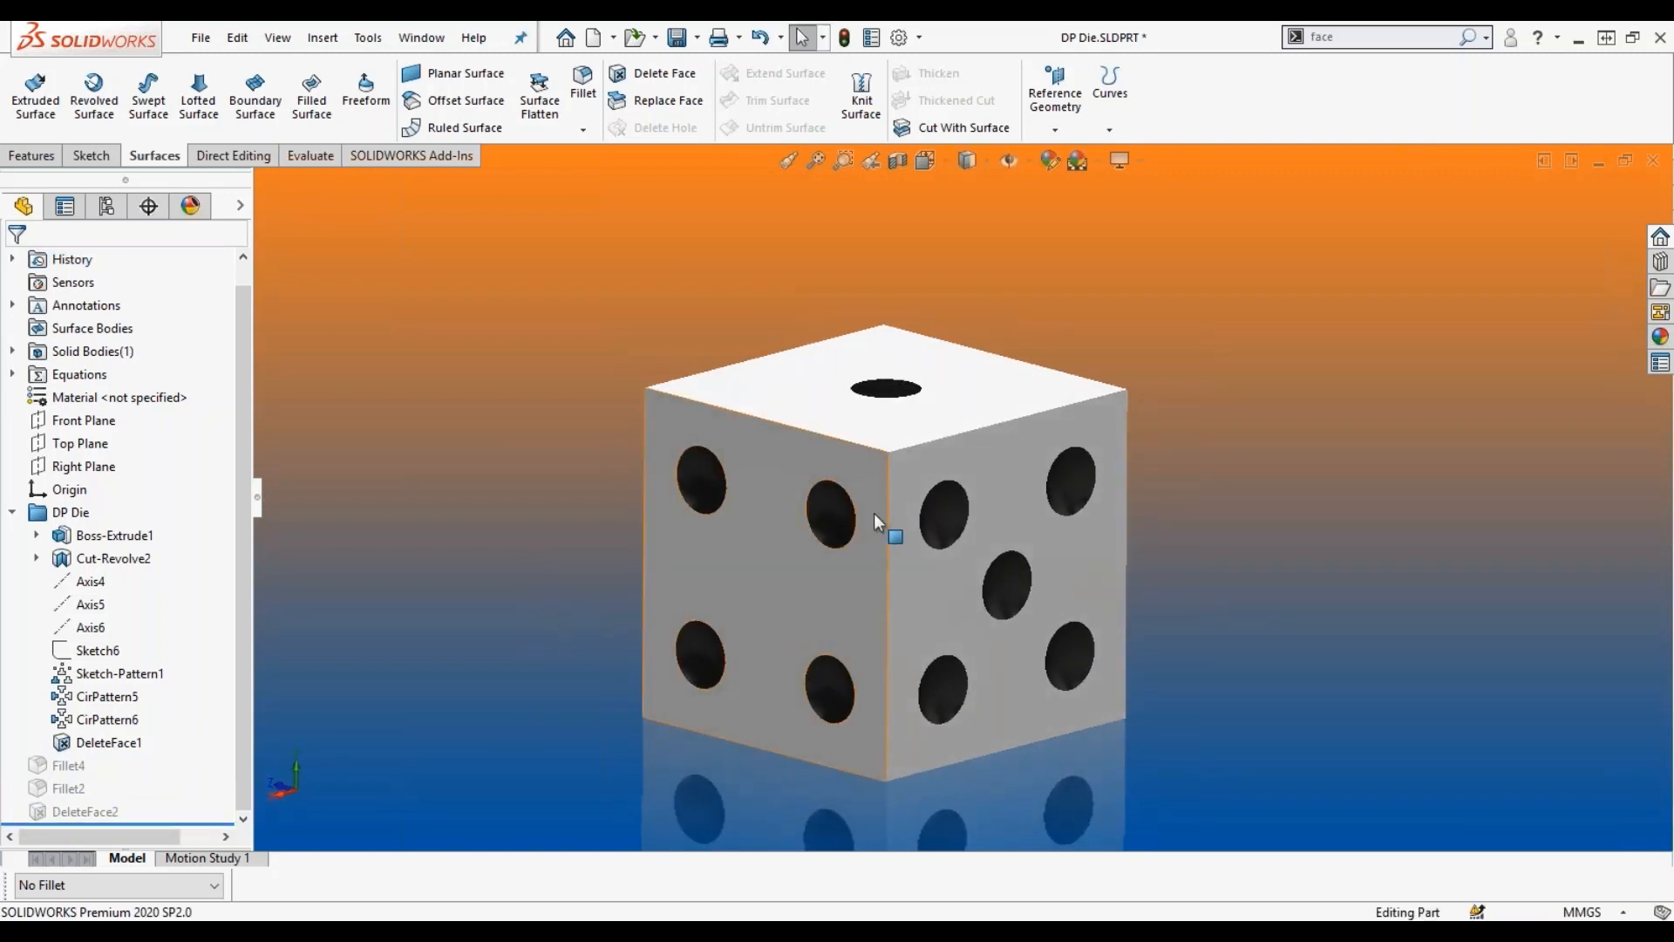
Switch the die to the Normal Fillet configuration and look closely at its rounded edges and corners.
scroll(863, 488, "down", 5)
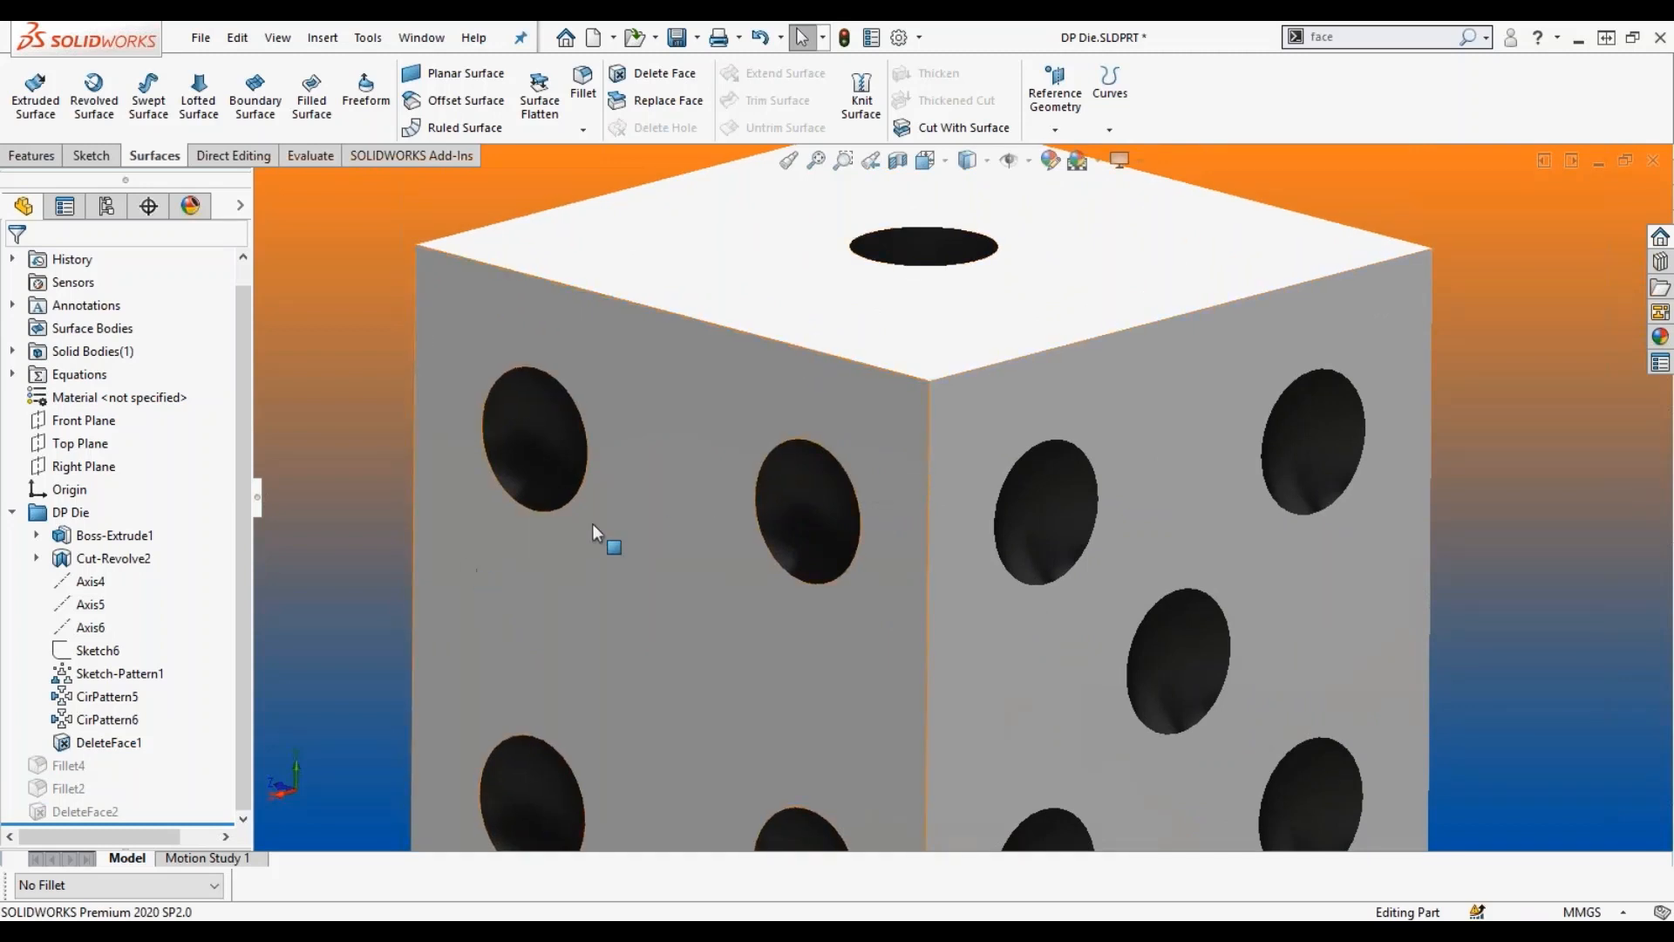
left_click(142, 883)
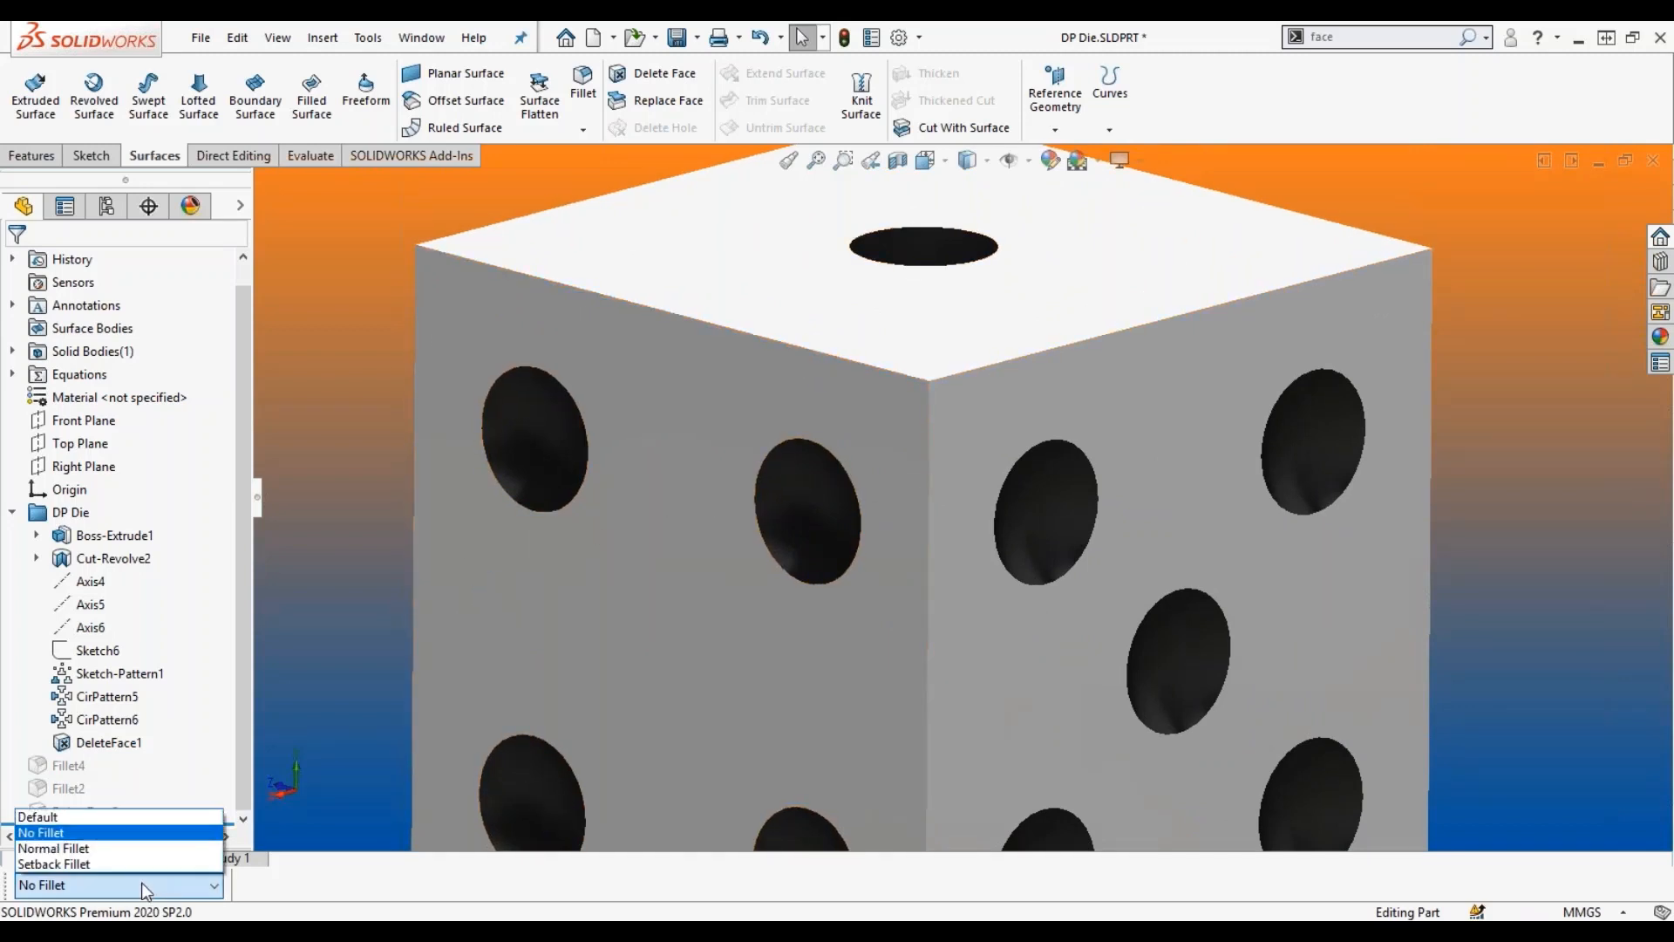
left_click(131, 850)
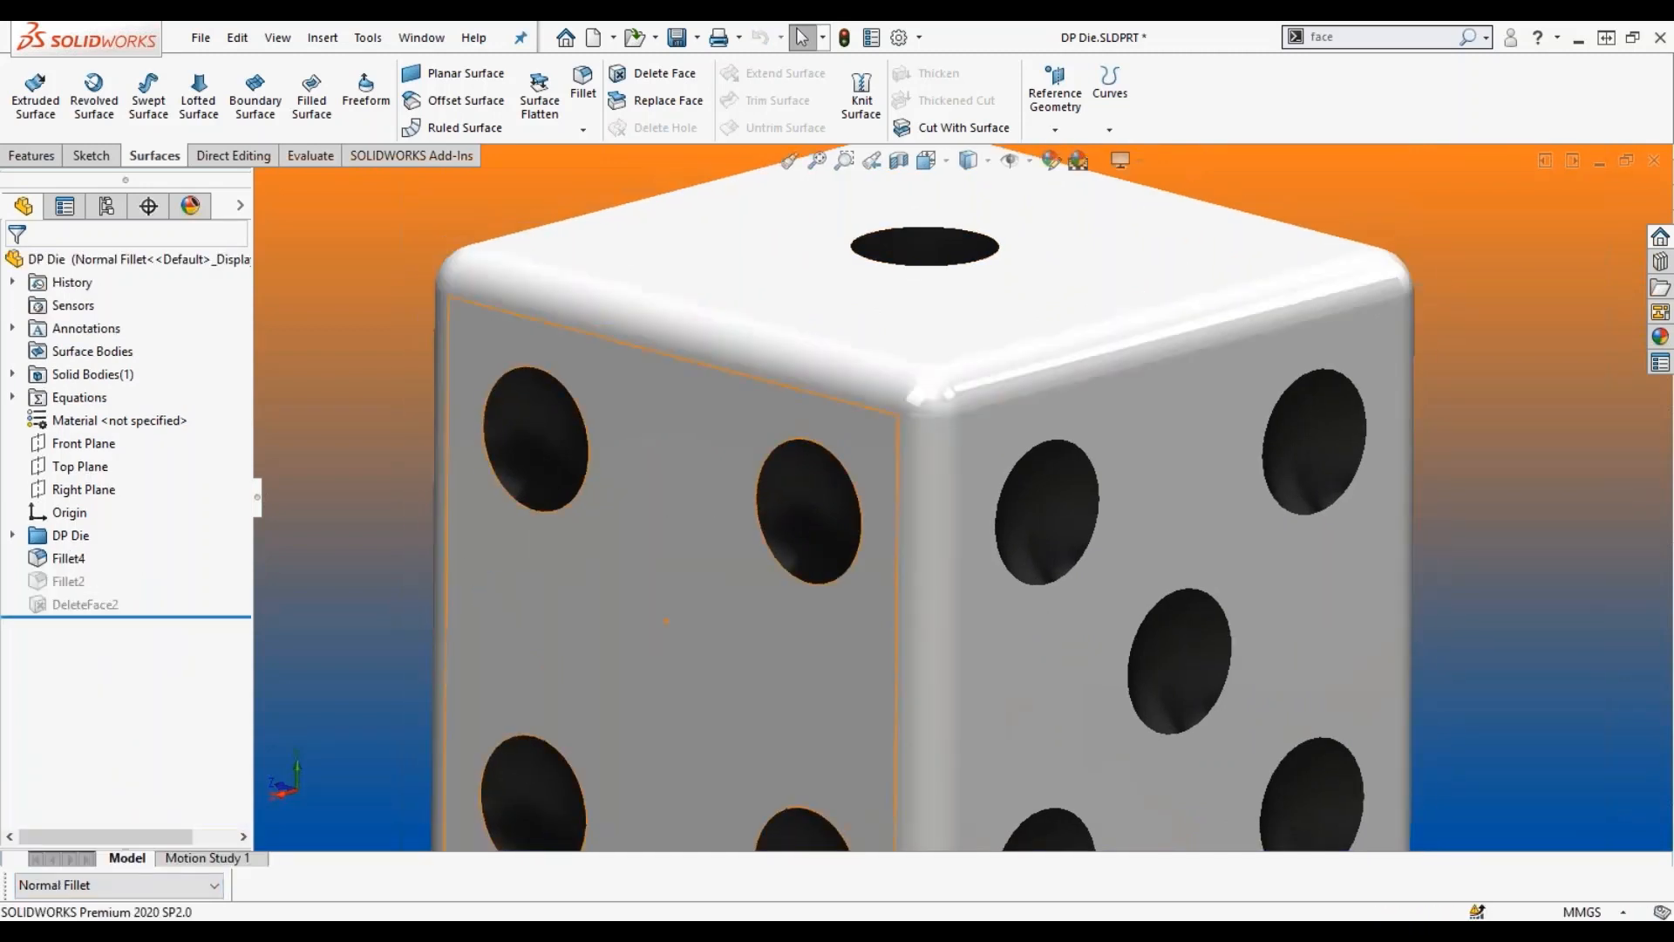
scroll(926, 711, "up", 2)
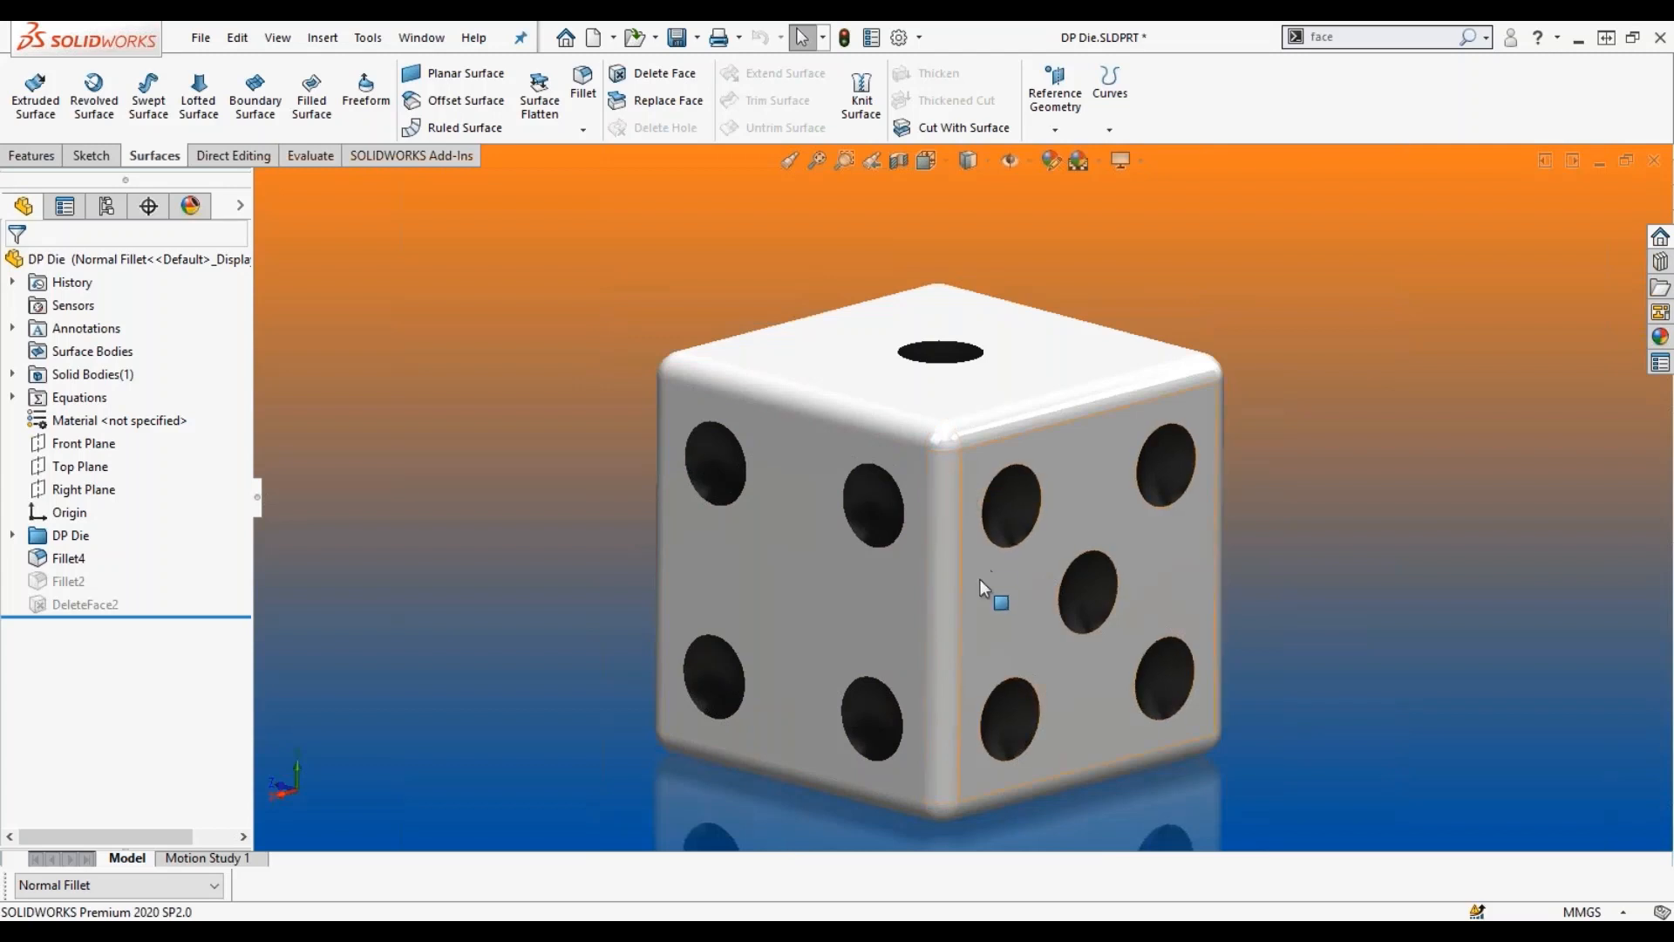
mouse_move(979, 578)
middle_mouse_down()
mouse_move(988, 551)
mouse_move(965, 538)
mouse_move(979, 549)
middle_mouse_up()
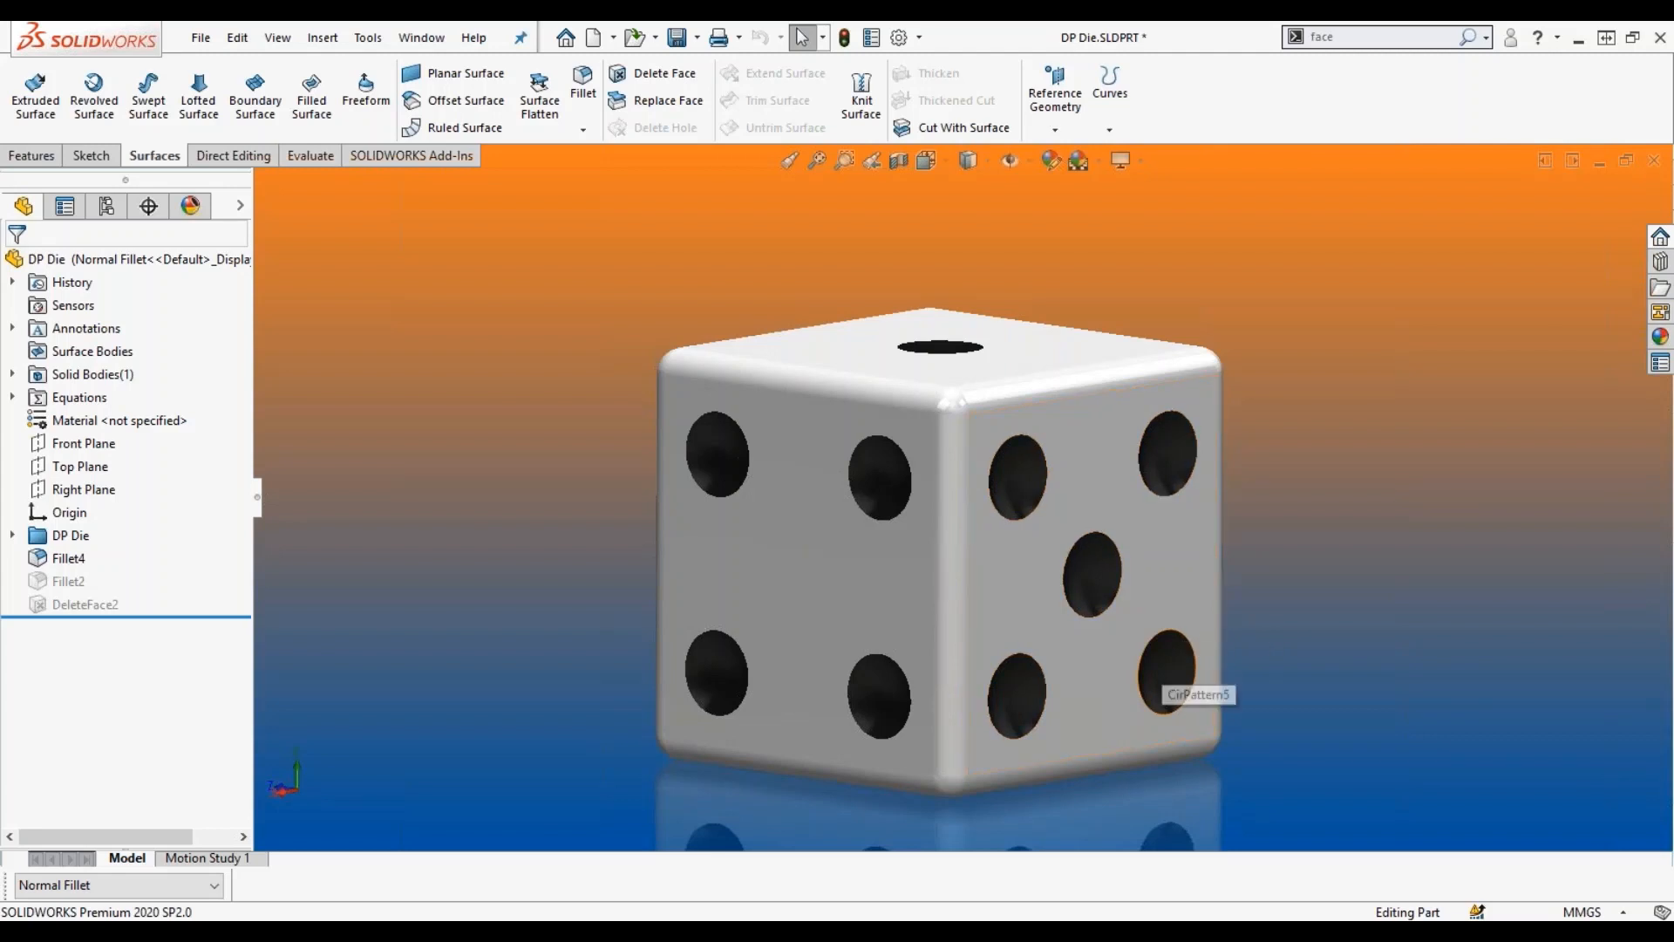
Open Fillet4's definition to review its filleted edges and radius, leaving it without changes.
left_click(68, 558)
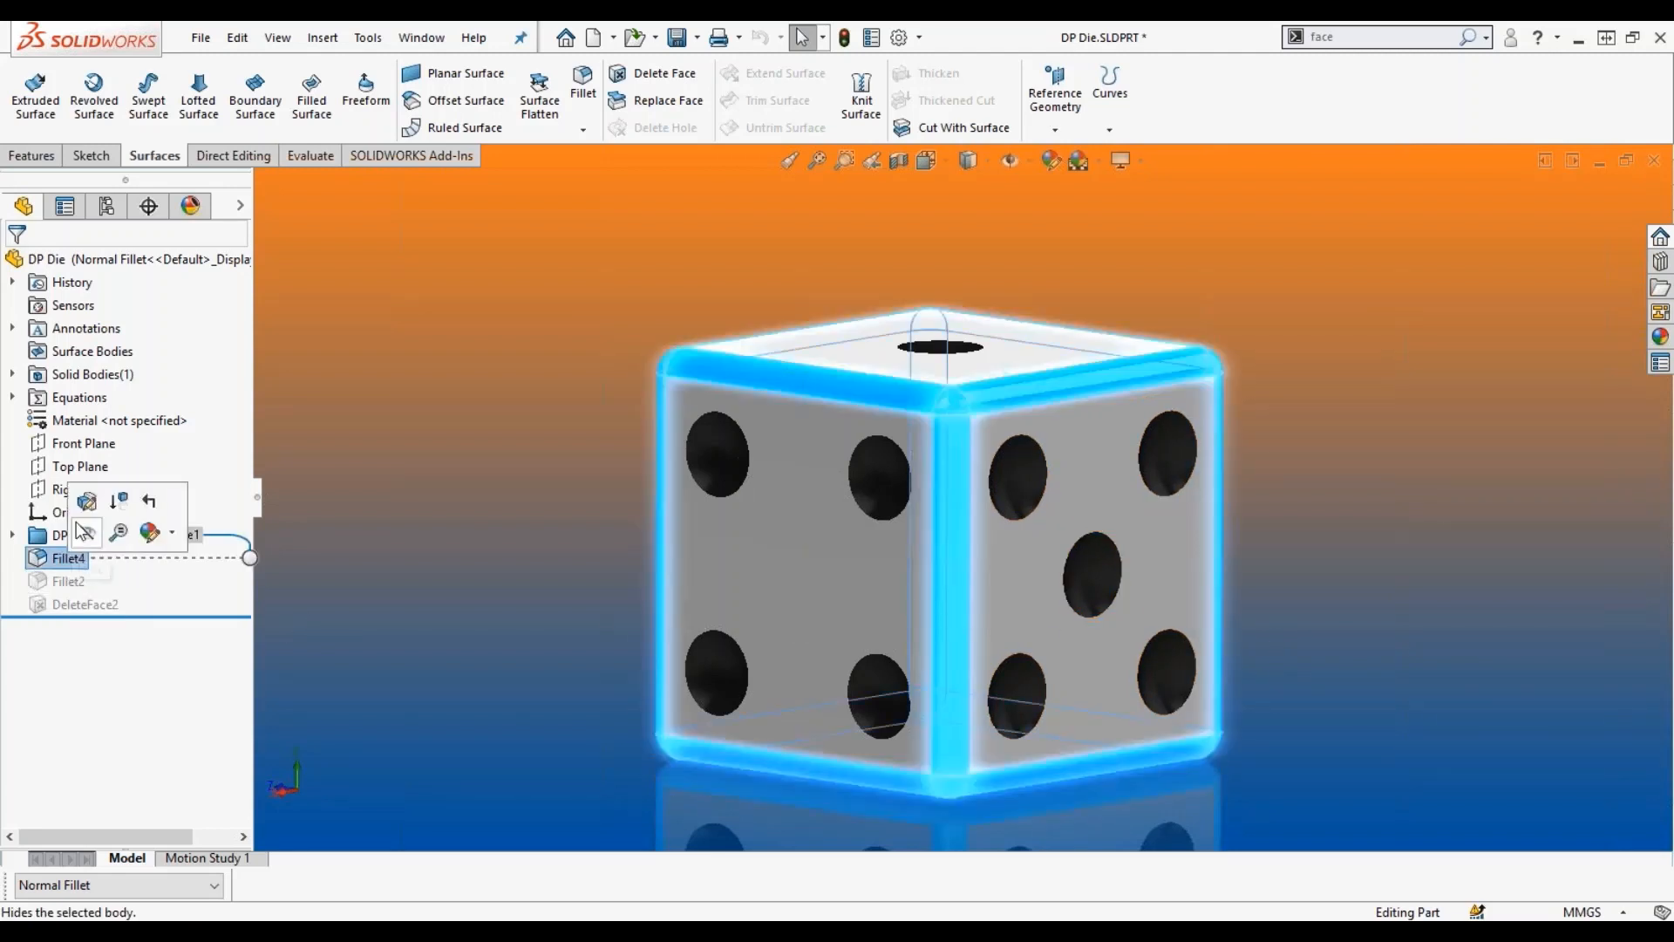
left_click(88, 501)
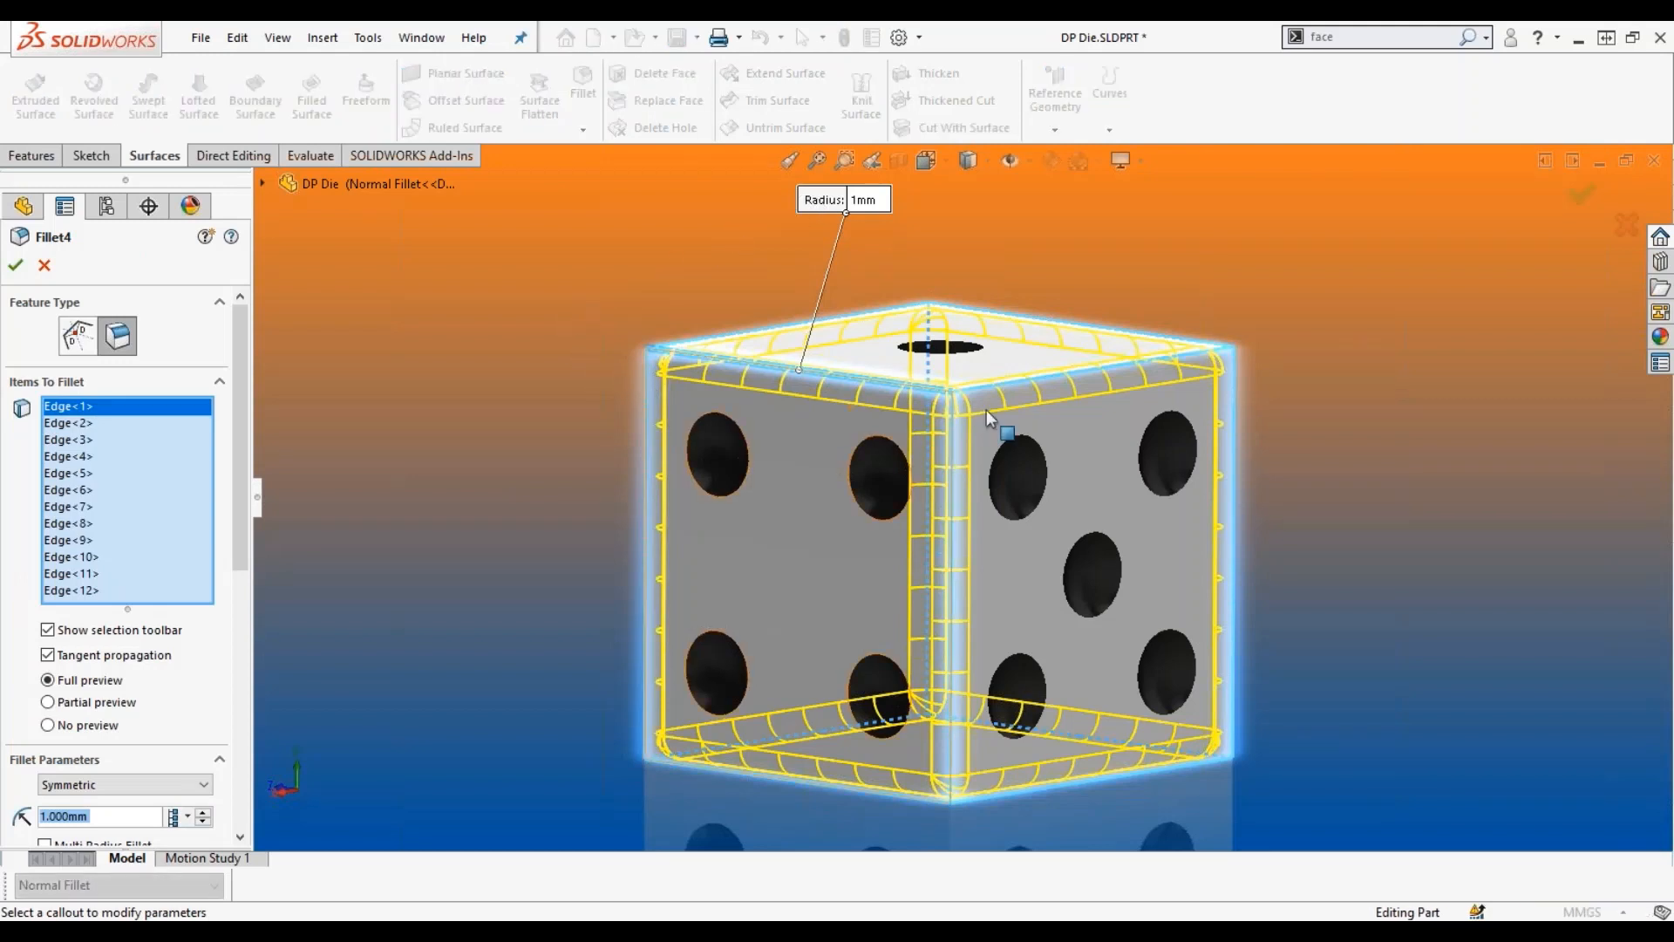
left_click(44, 265)
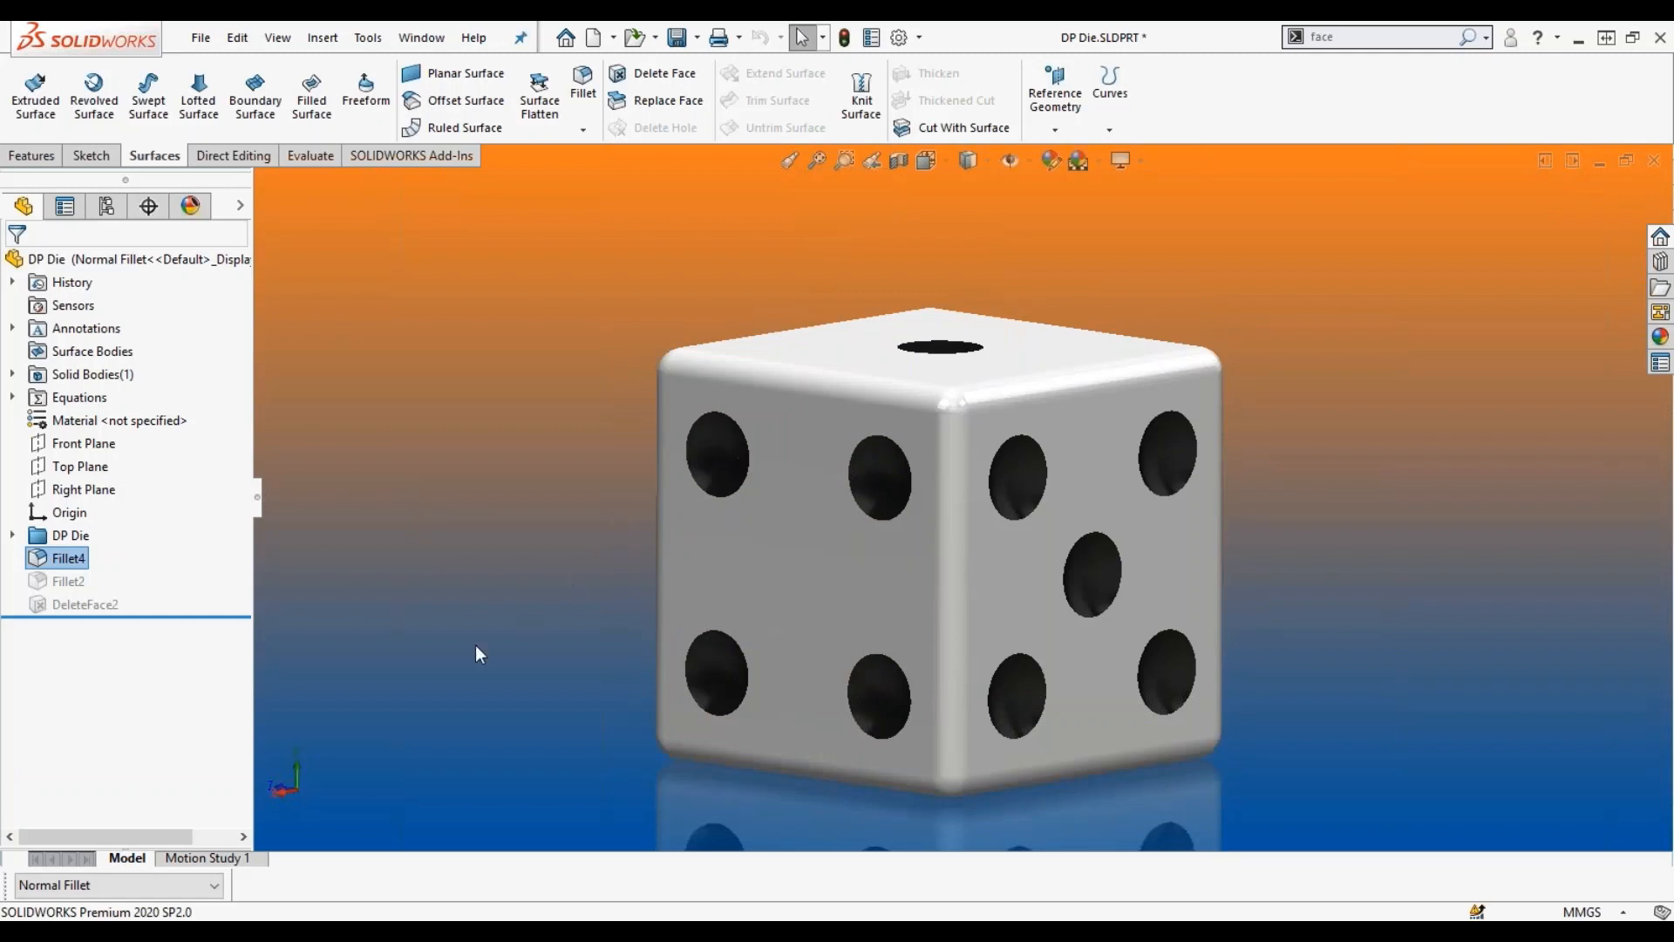
Switch the die to the Setback Fillet configuration and view the softened corners from slightly above.
left_click(125, 886)
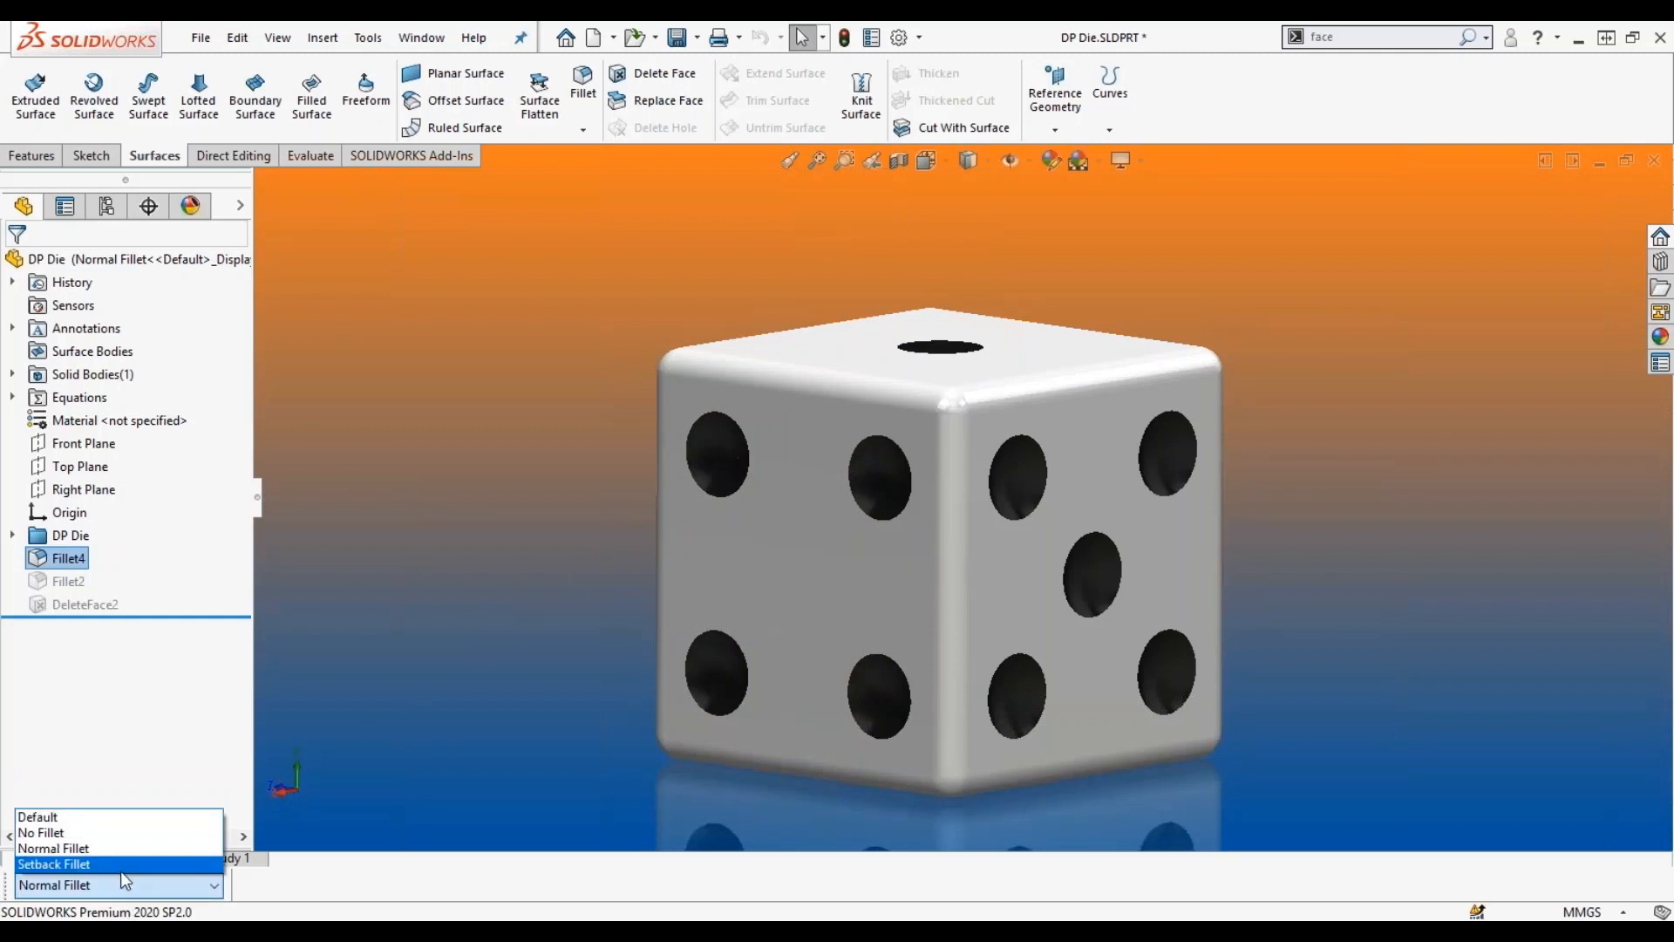
left_click(124, 865)
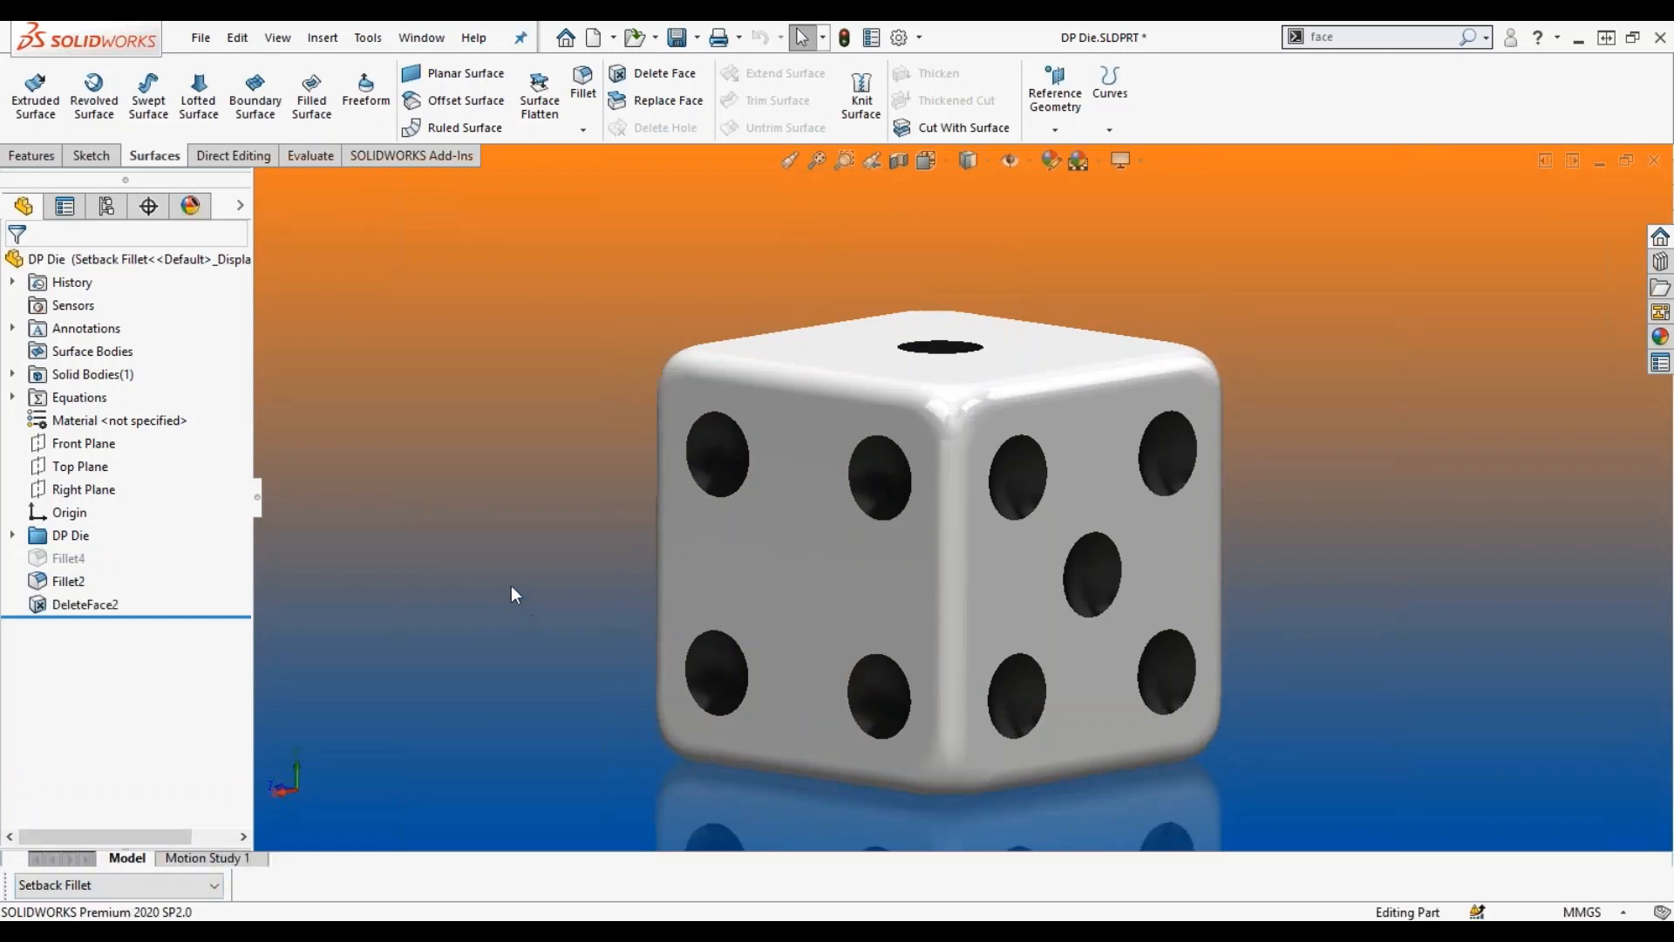
middle_click_drag(478, 560, 508, 607)
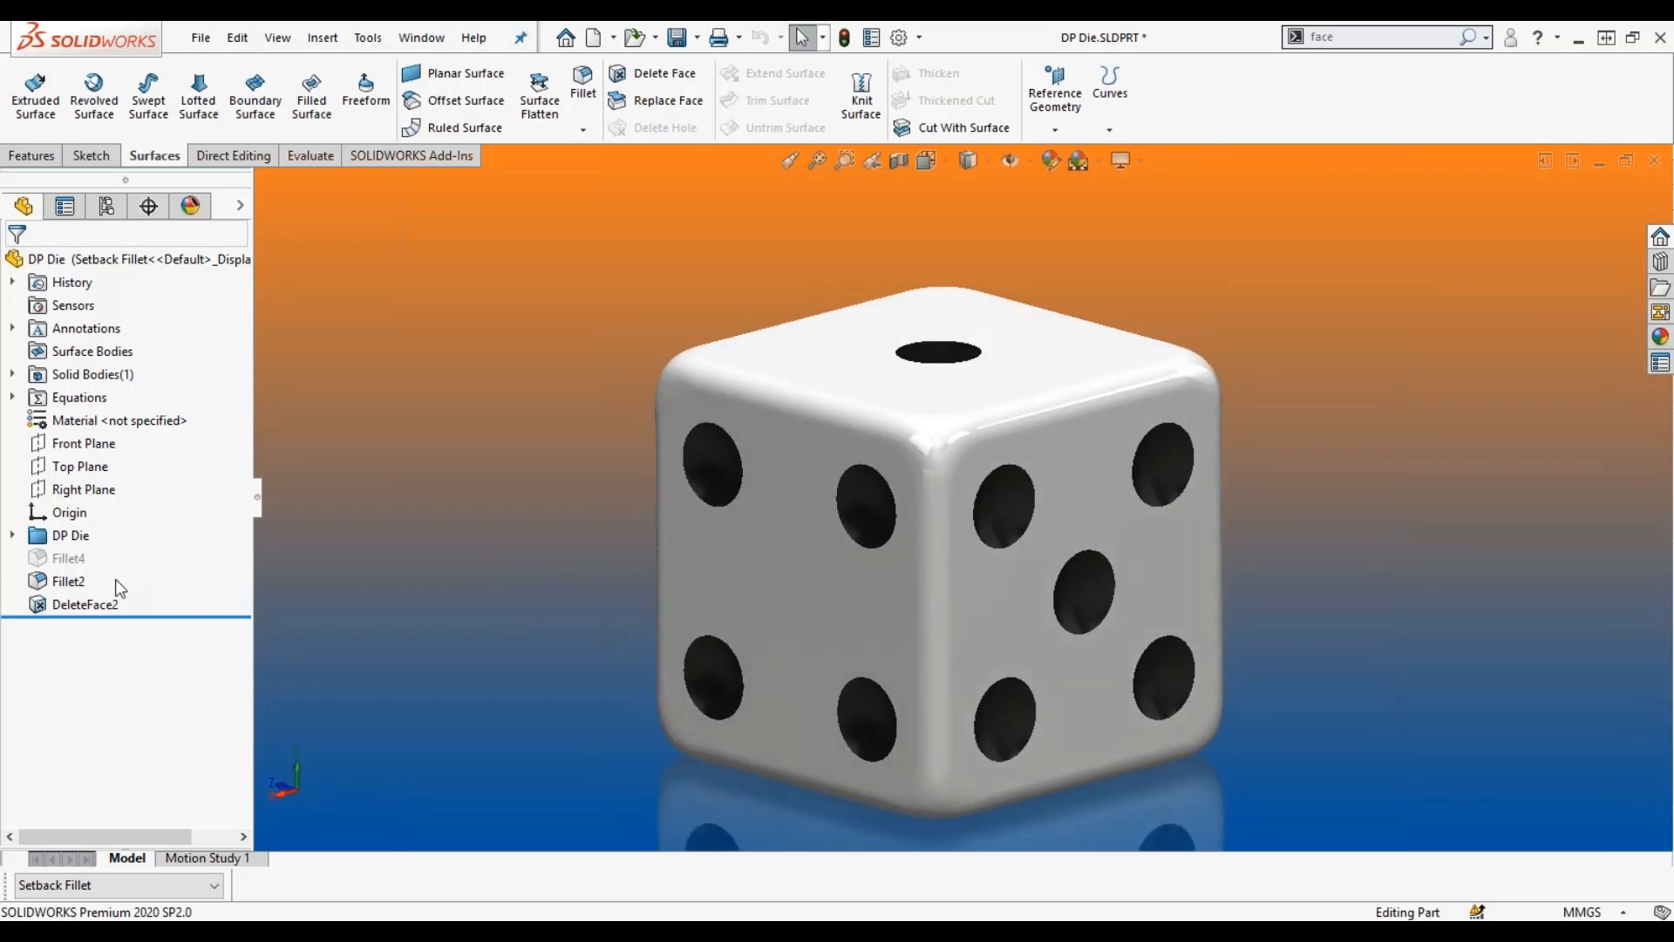
Review Fillet2's edges, radius and setback parameters in its definition and accept it as is.
left_click(68, 581)
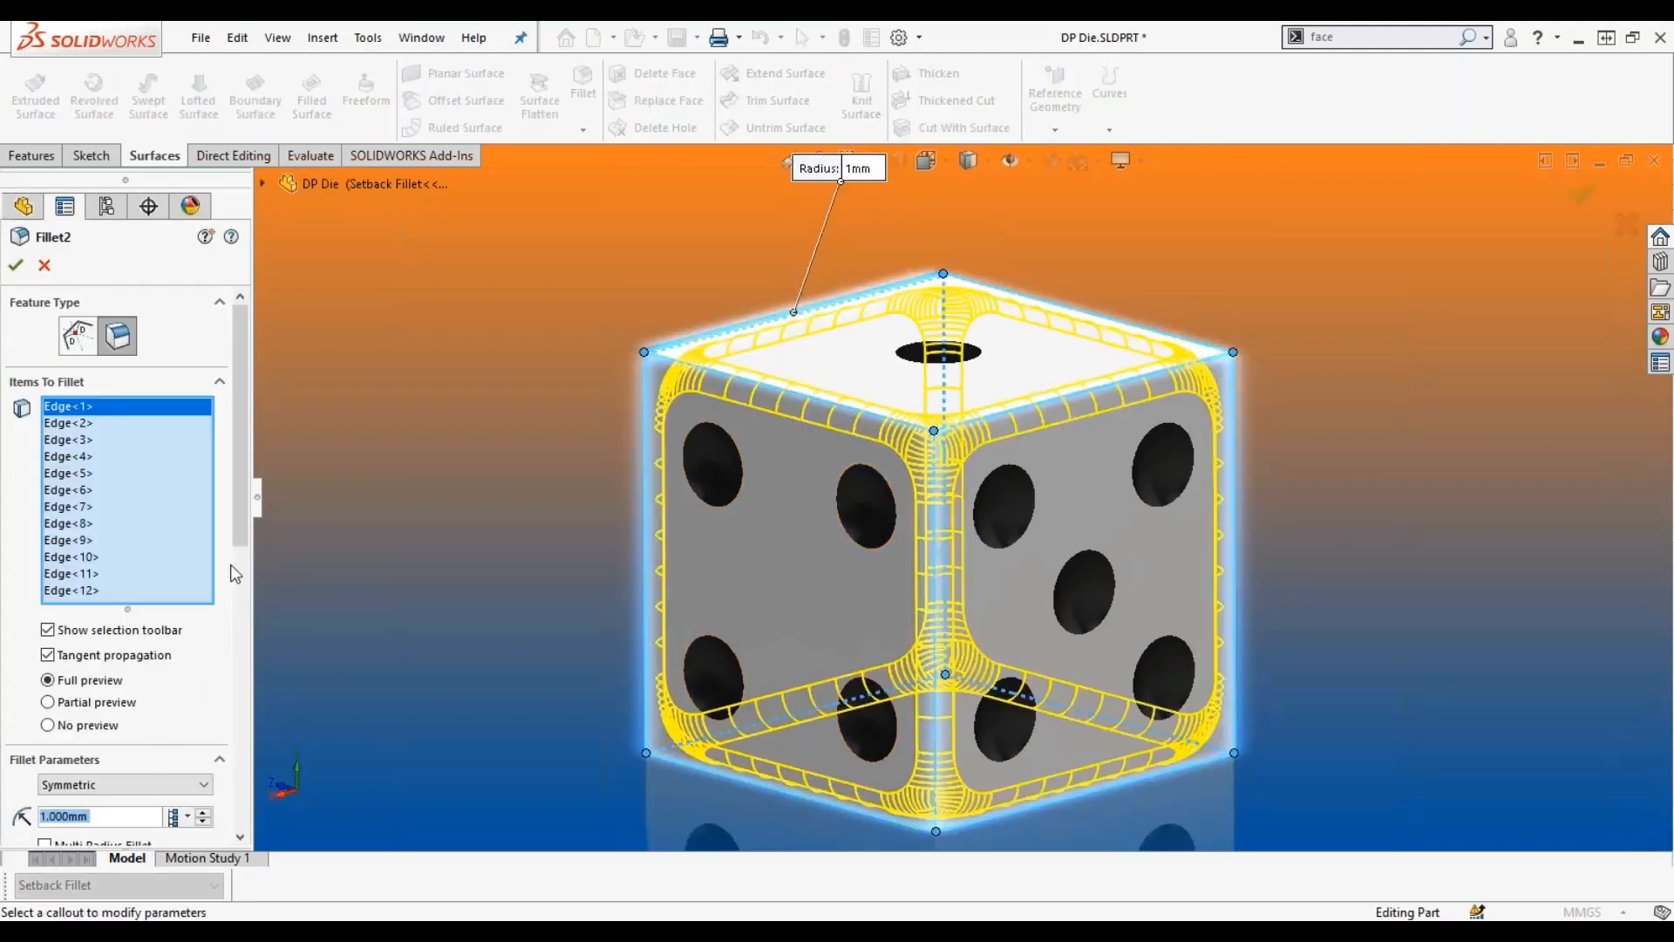
left_click_drag(236, 527, 235, 709)
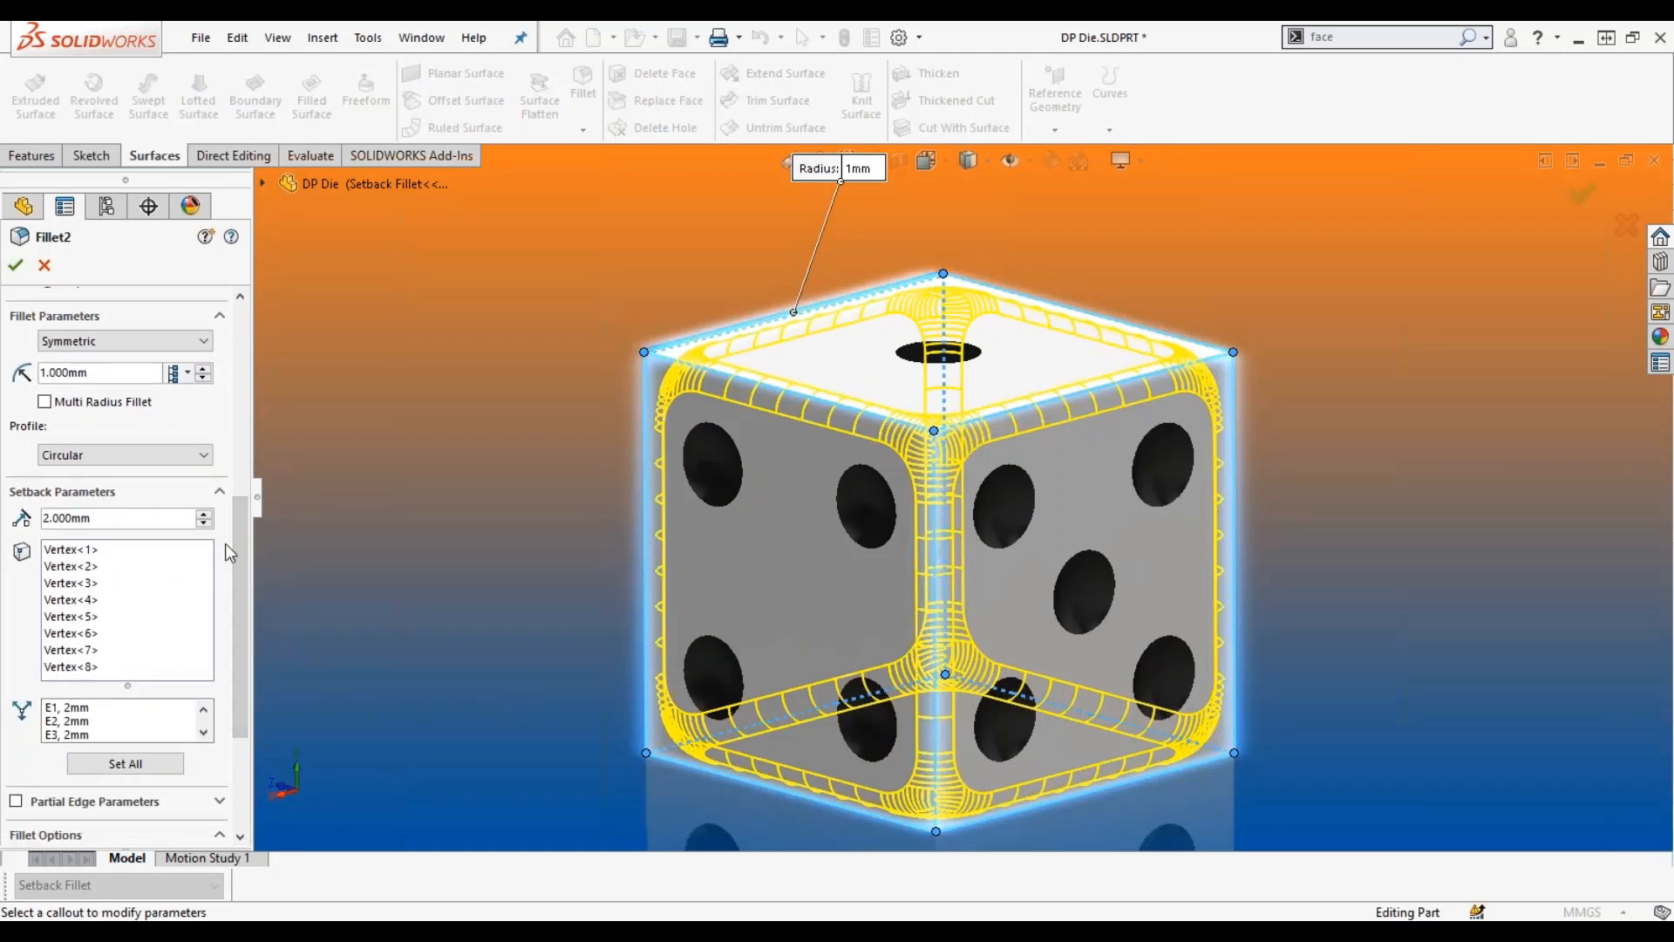
left_click(15, 264)
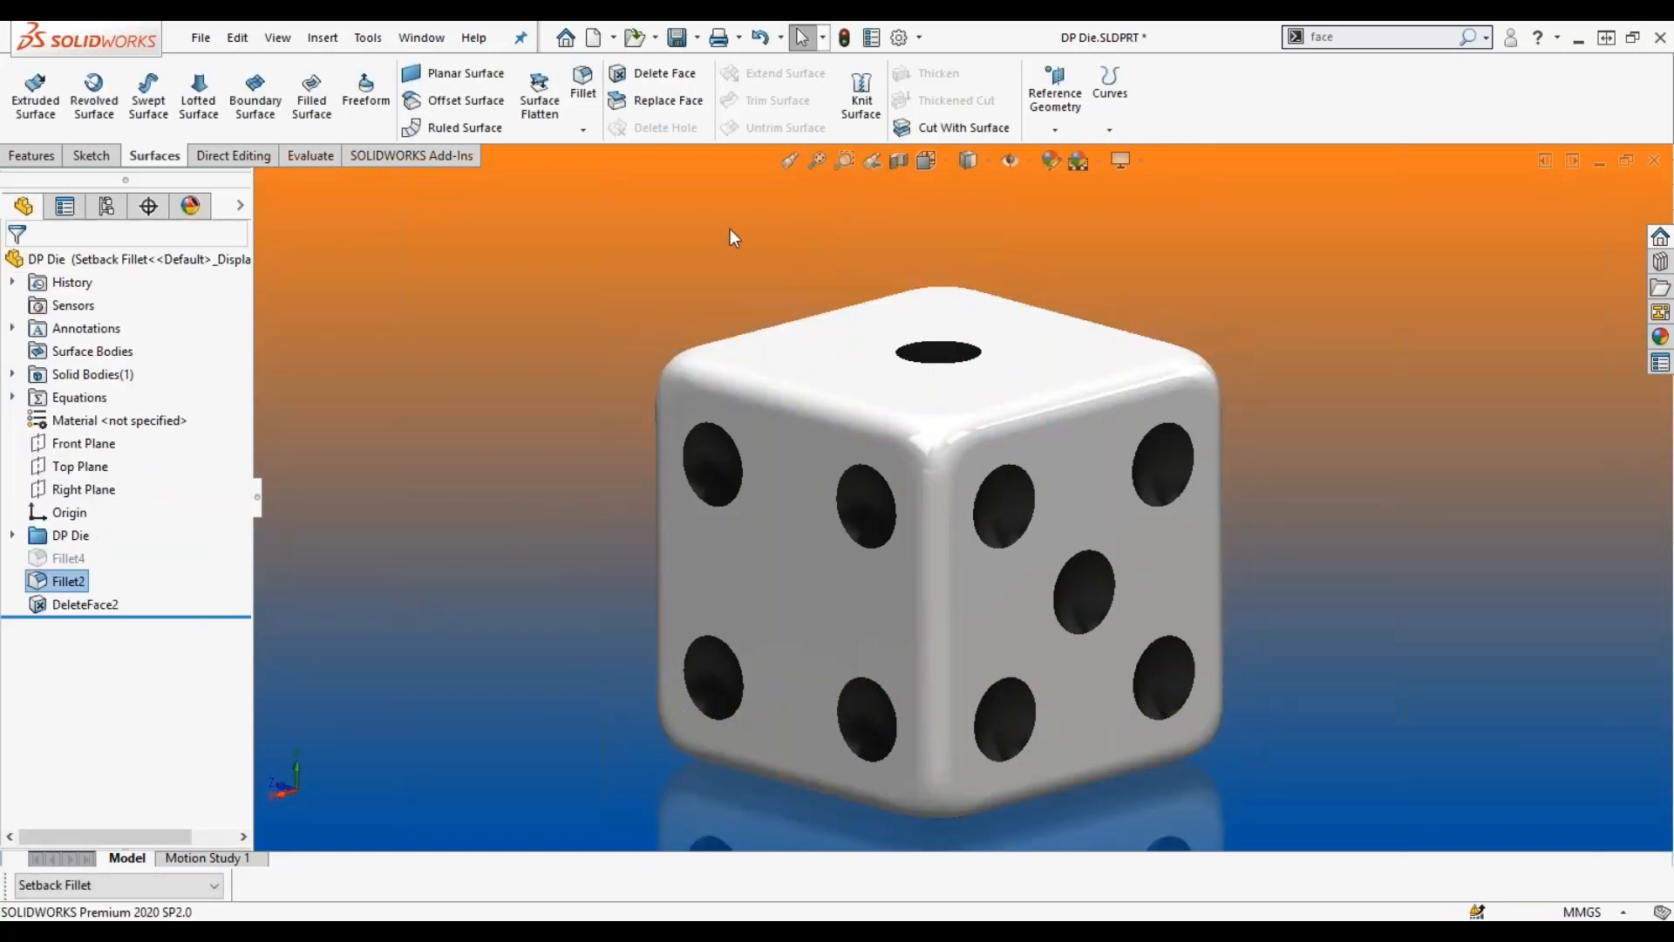
Display the die shaded with edges and compare its corner faces with the model rolled back before DeleteFace2 and forward again.
left_click(968, 161)
left_click(975, 192)
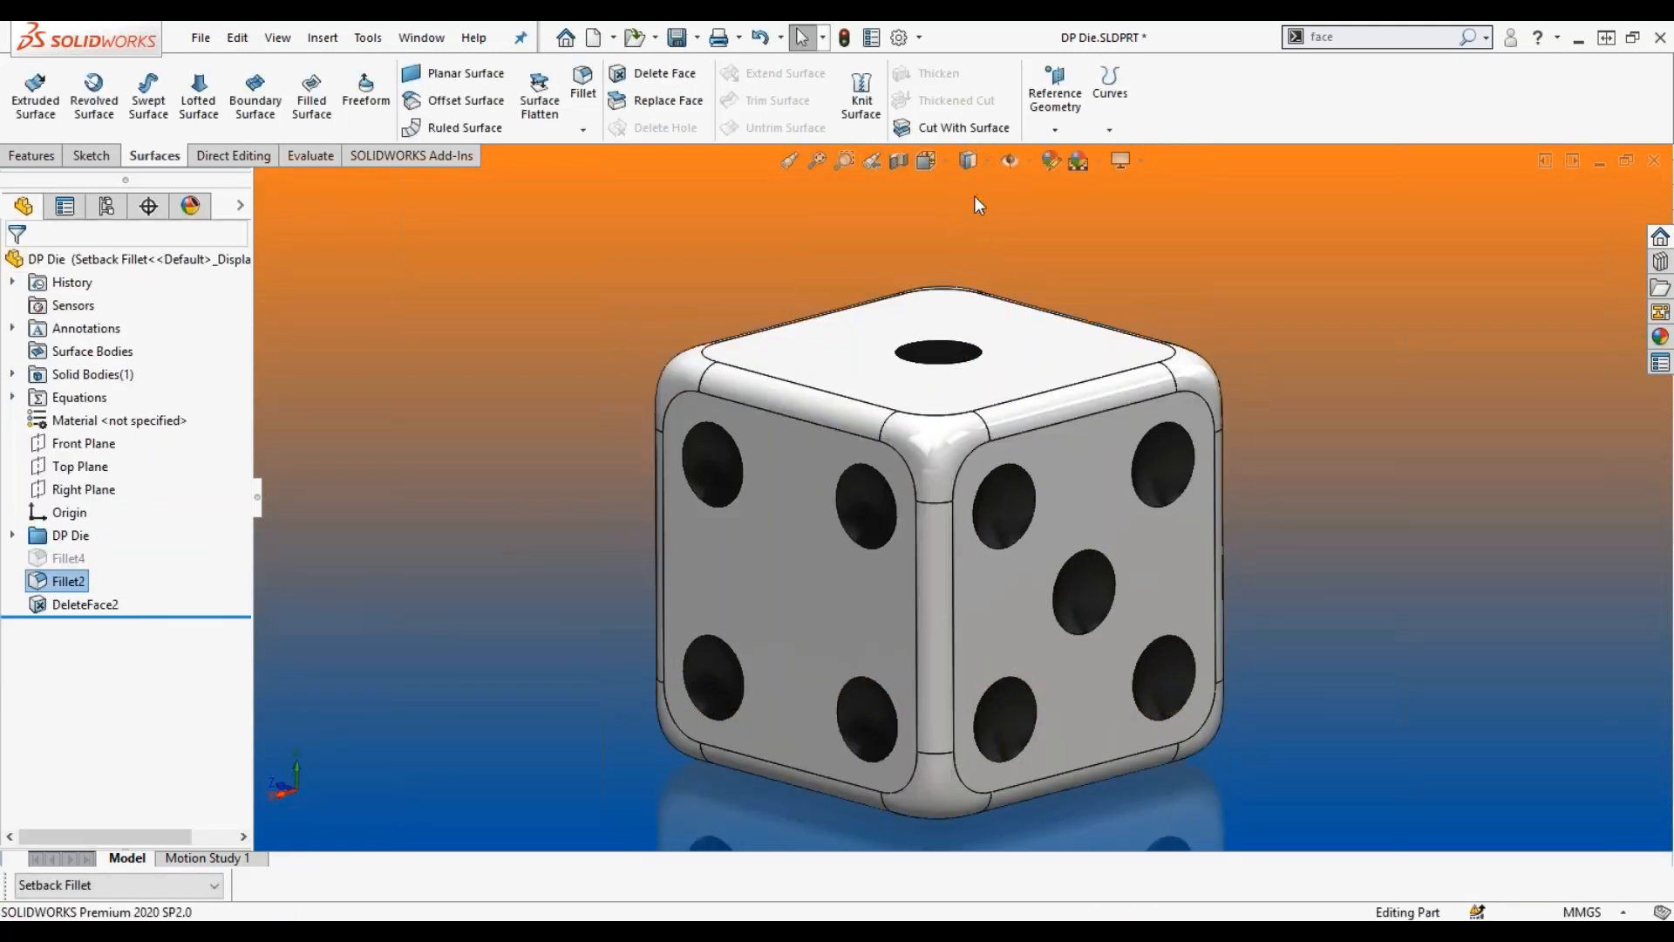
left_click_drag(223, 617, 224, 593)
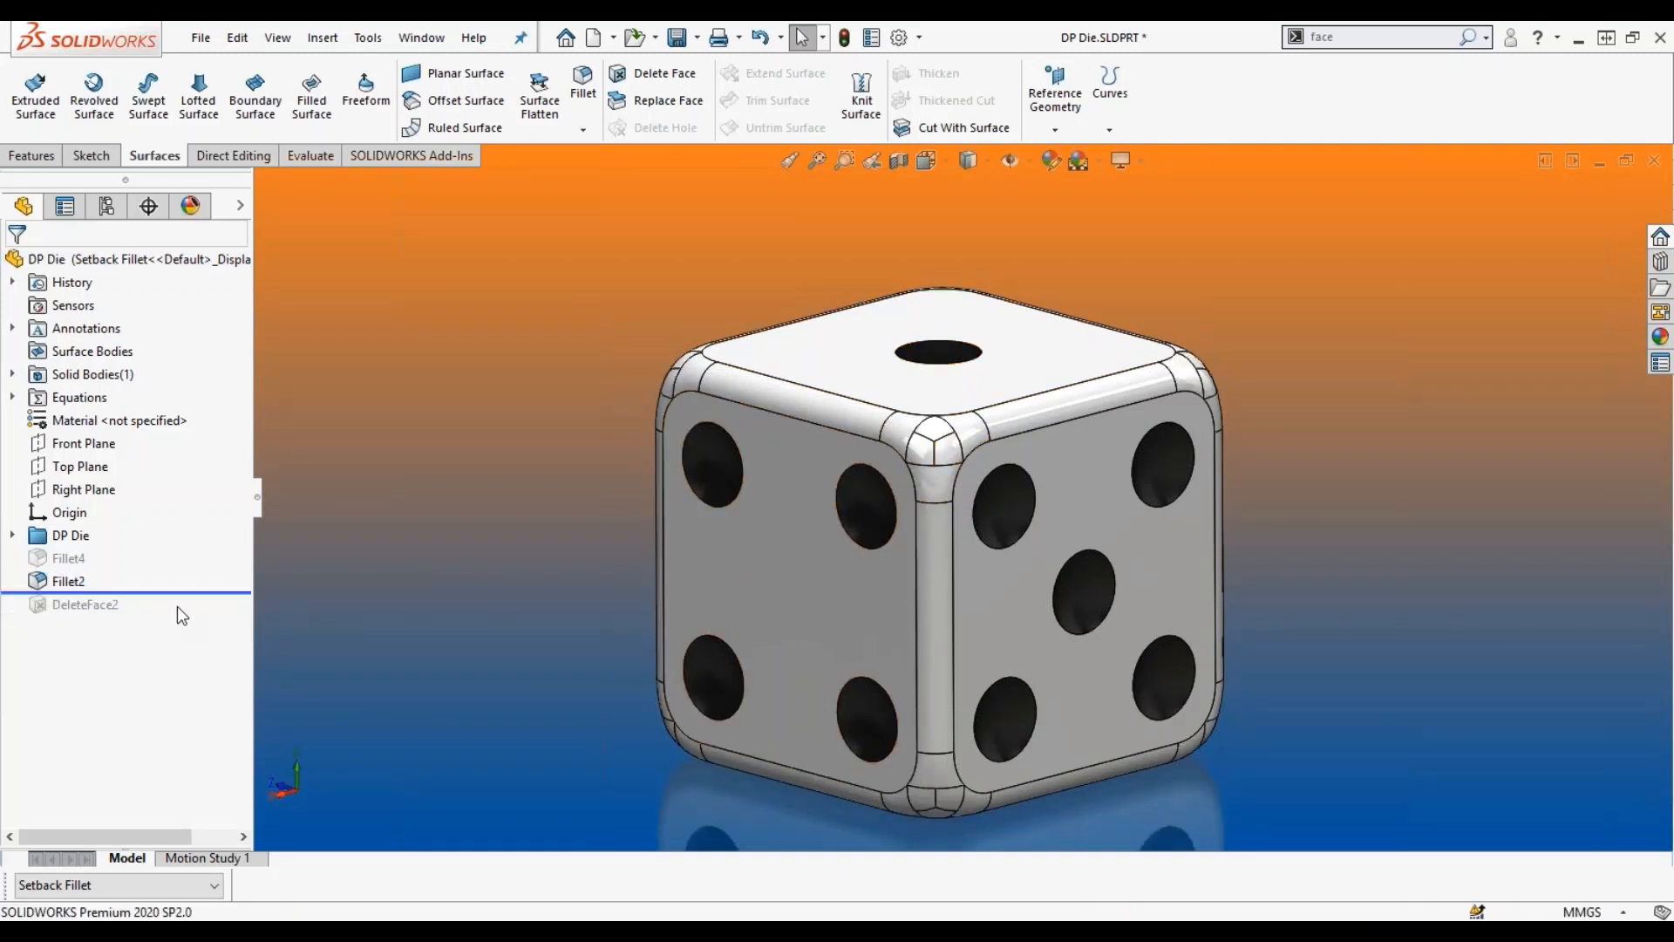
left_click_drag(188, 593, 196, 617)
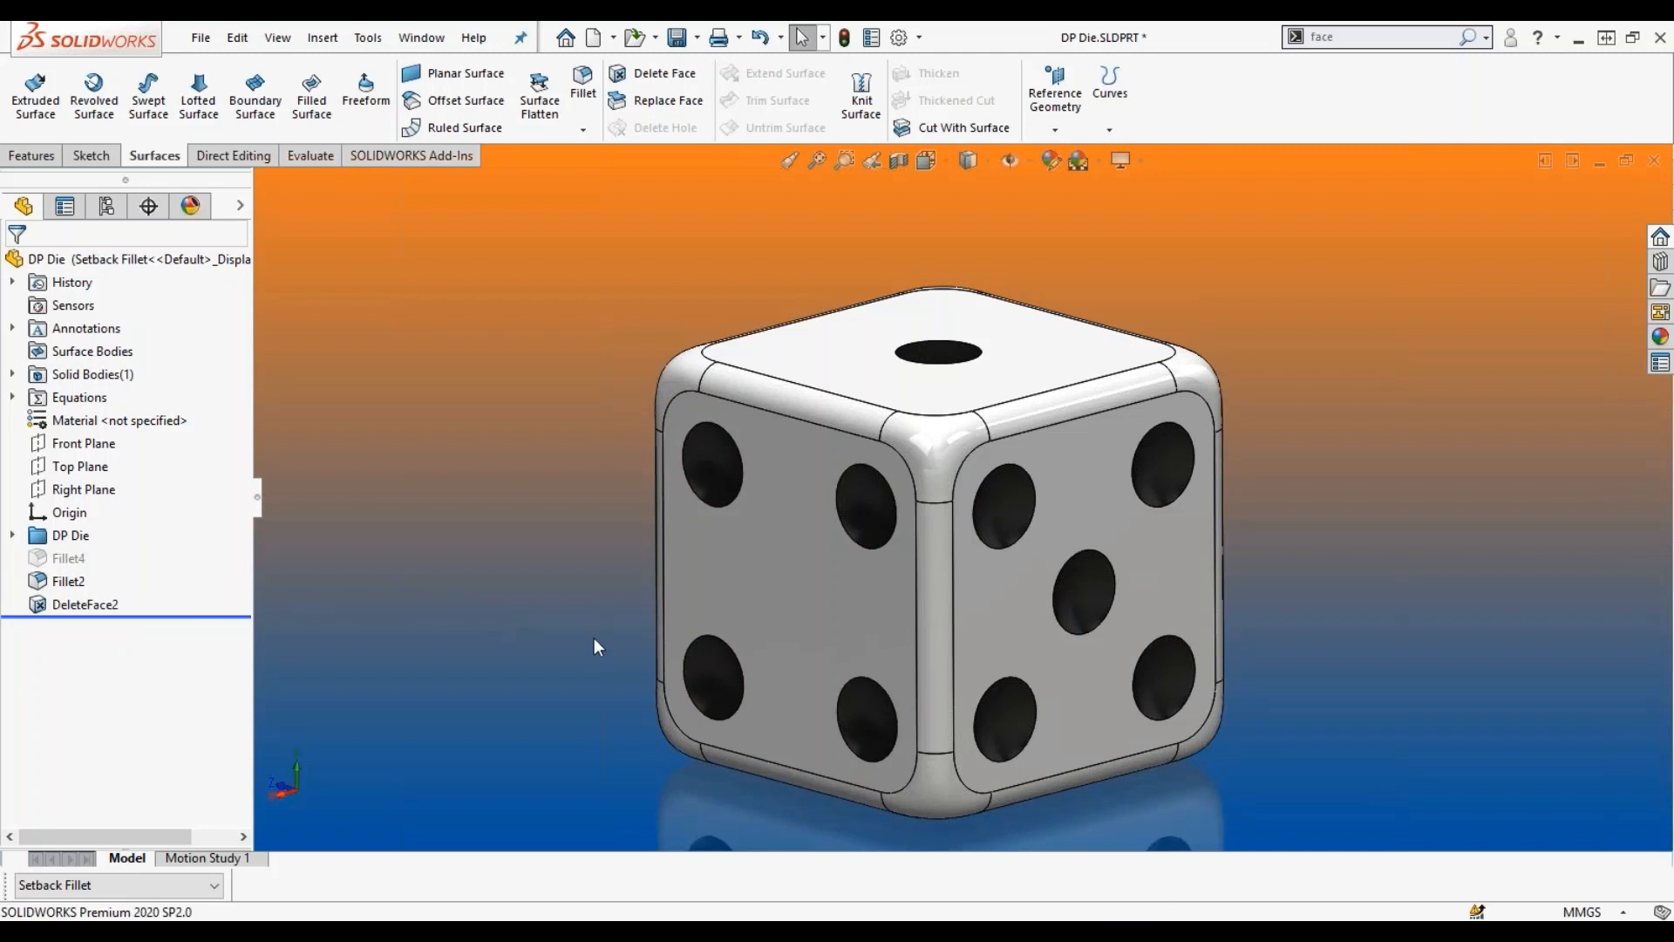
mouse_move(581, 656)
middle_mouse_down()
mouse_move(584, 683)
mouse_move(576, 645)
mouse_move(569, 680)
mouse_move(591, 681)
middle_mouse_up()
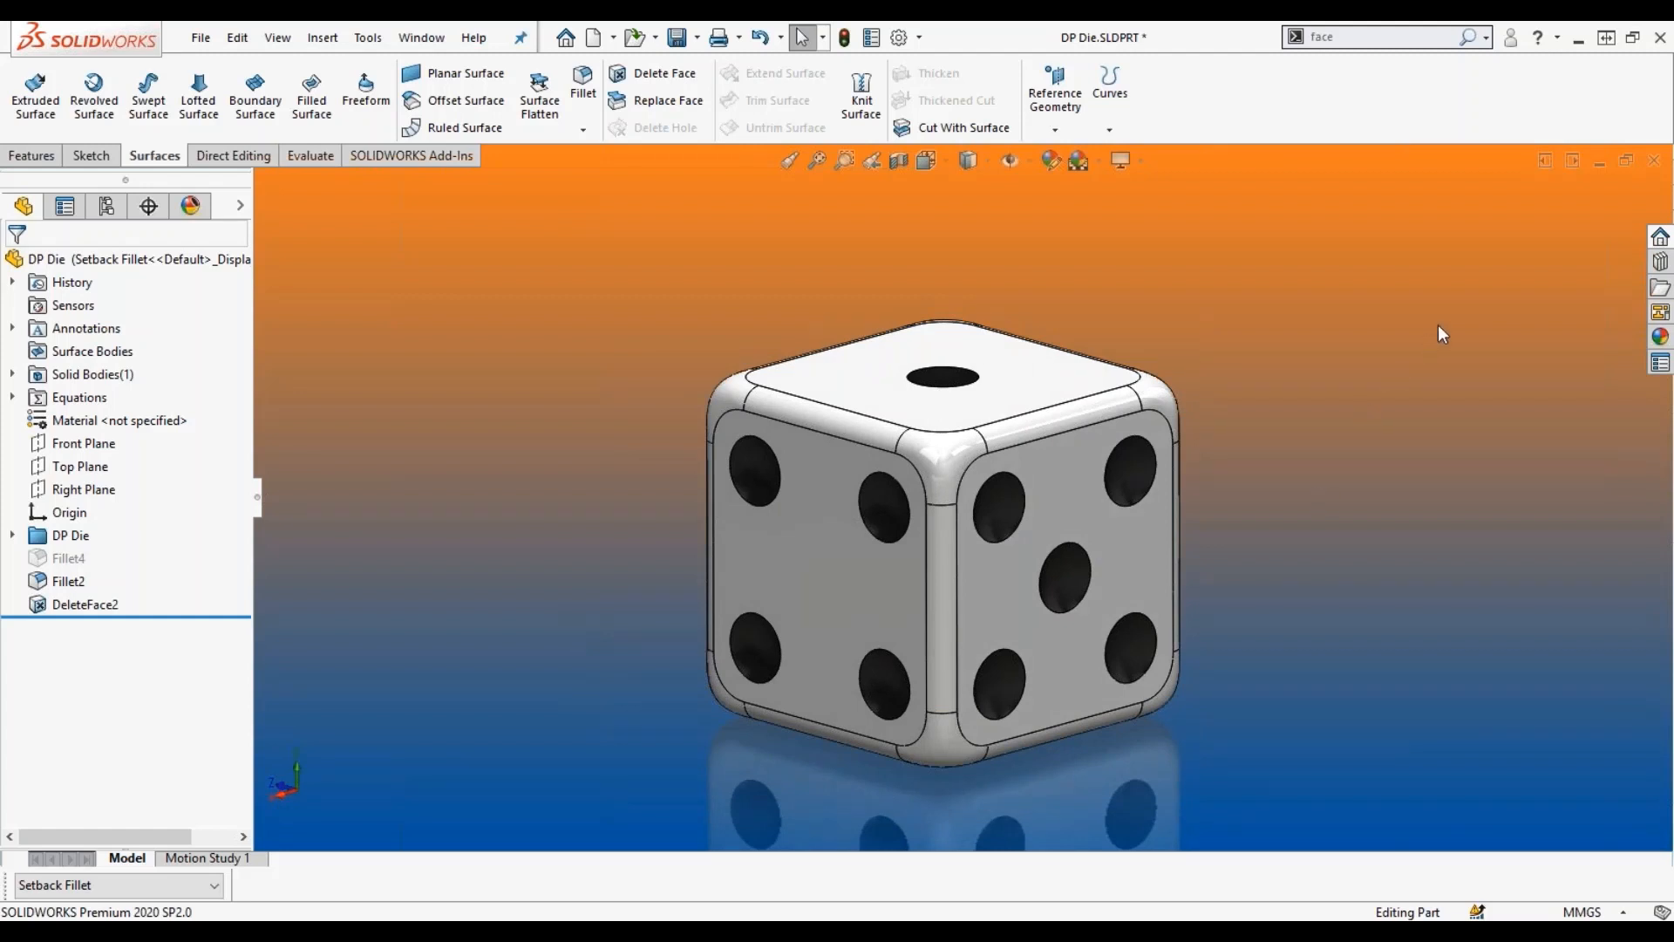
Close DP Die without saving and open Keep Feature, Round Corners.SLDPRT from the Fillet Webinar Parts folder.
left_click(1654, 160)
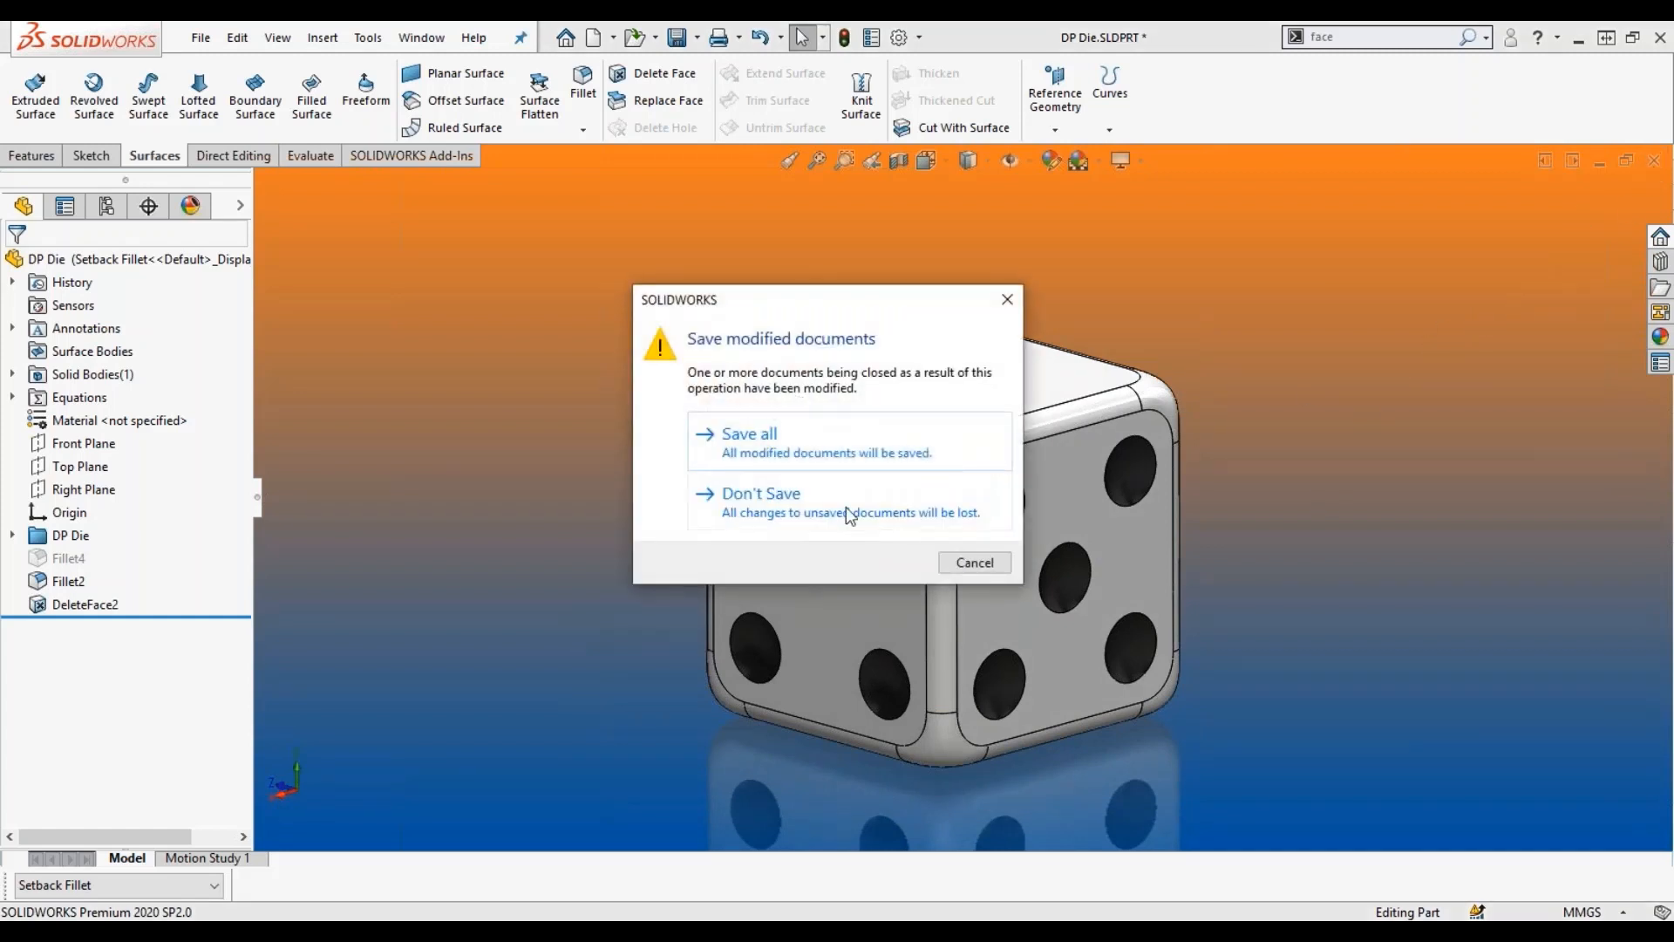
left_click(761, 492)
left_click(486, 37)
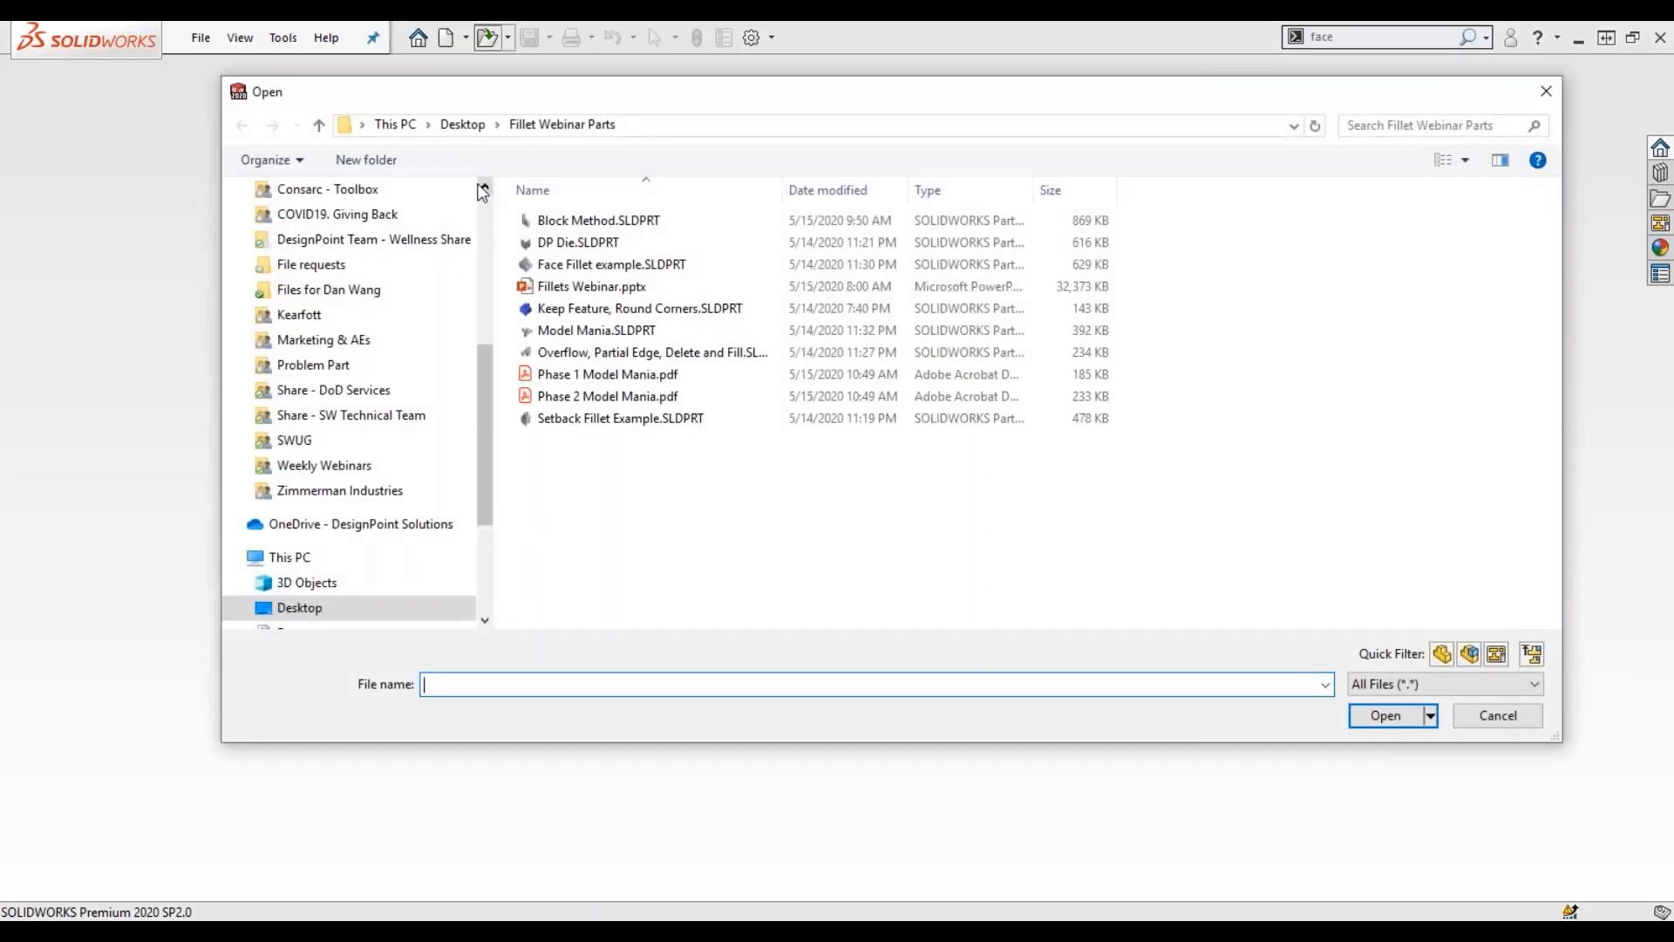
left_click(626, 311)
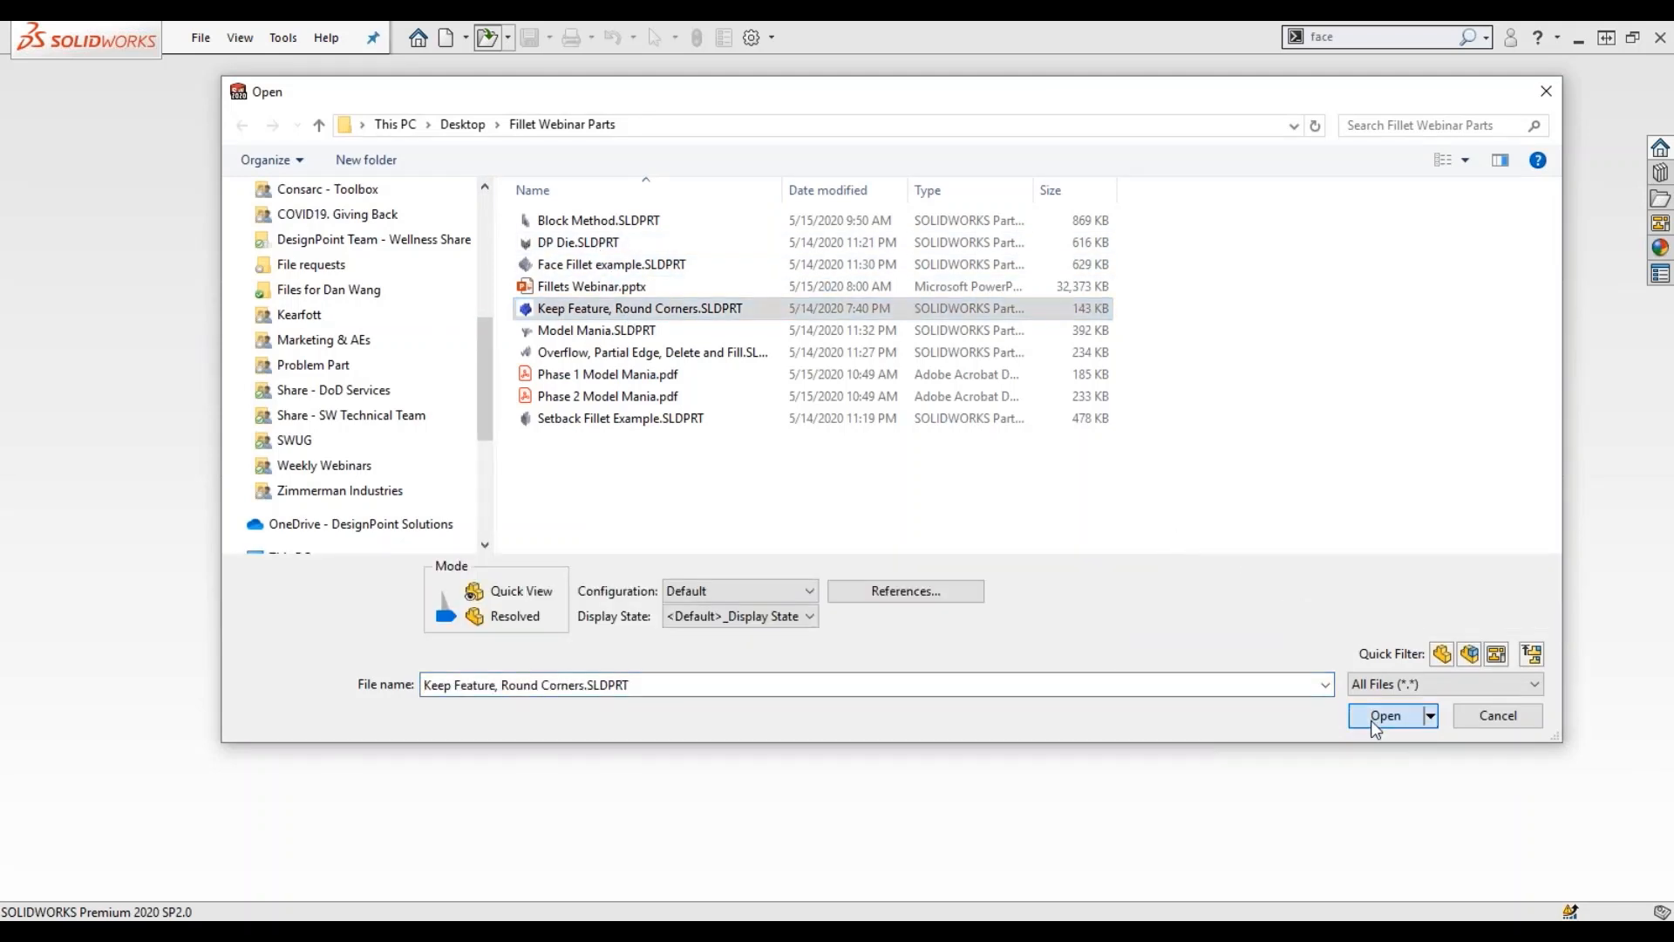
left_click(1373, 722)
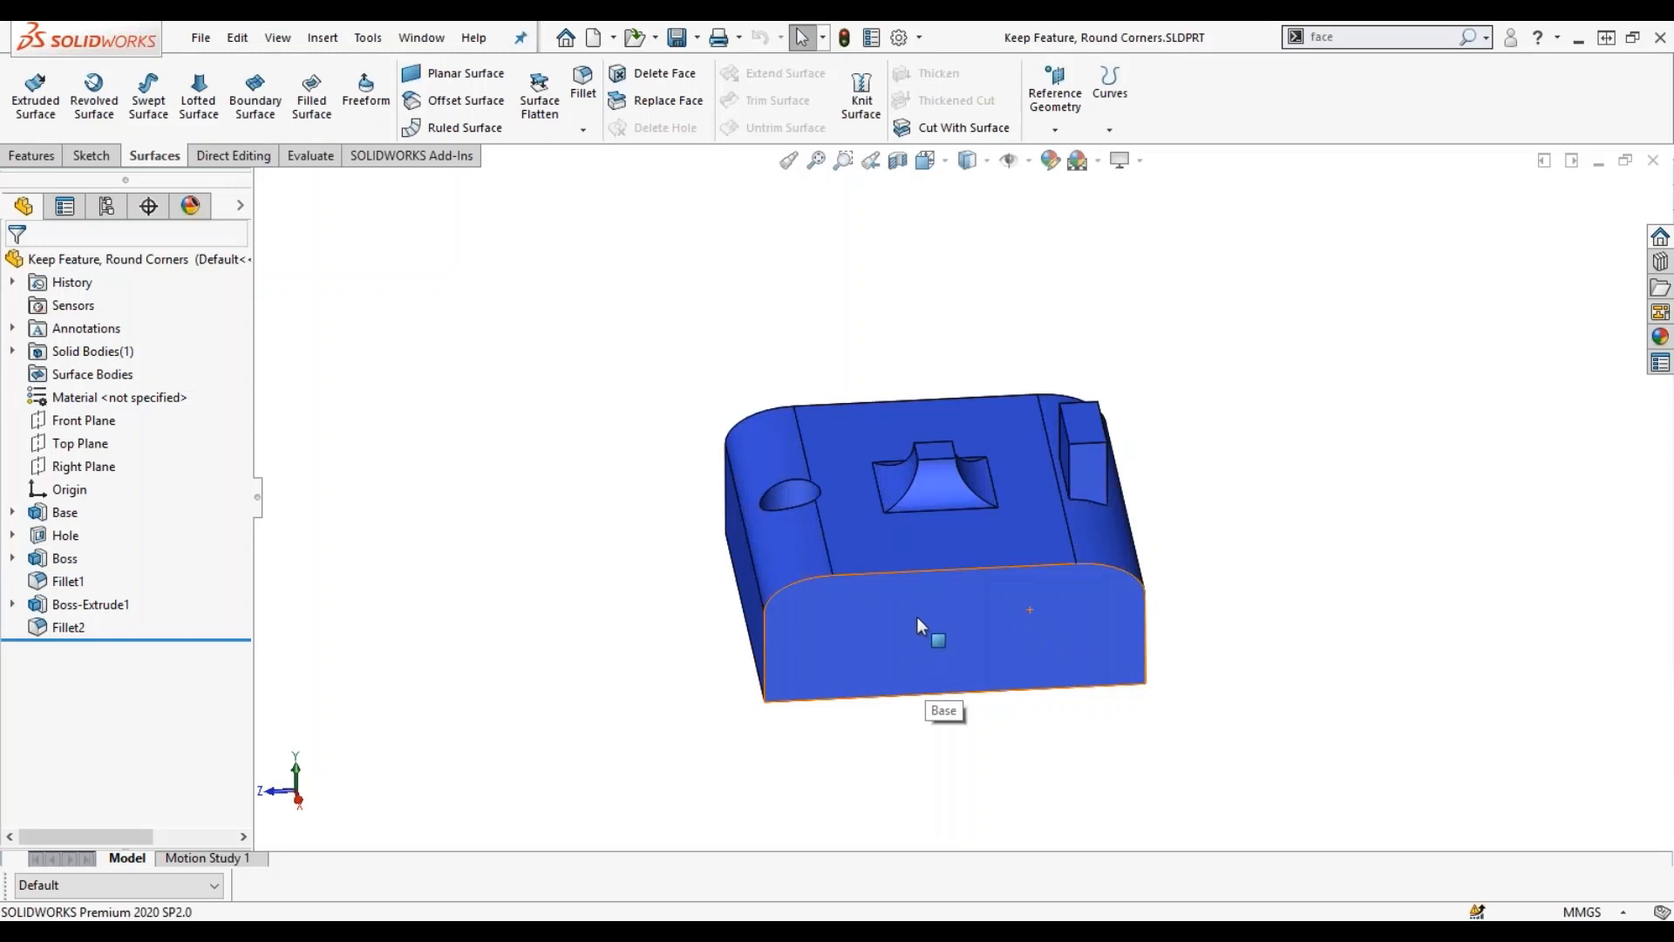
Examine how Fillet1 on the block's long edges meets the boss and the hole.
middle_click_drag(918, 615, 908, 665)
scroll(980, 410, "down", 1)
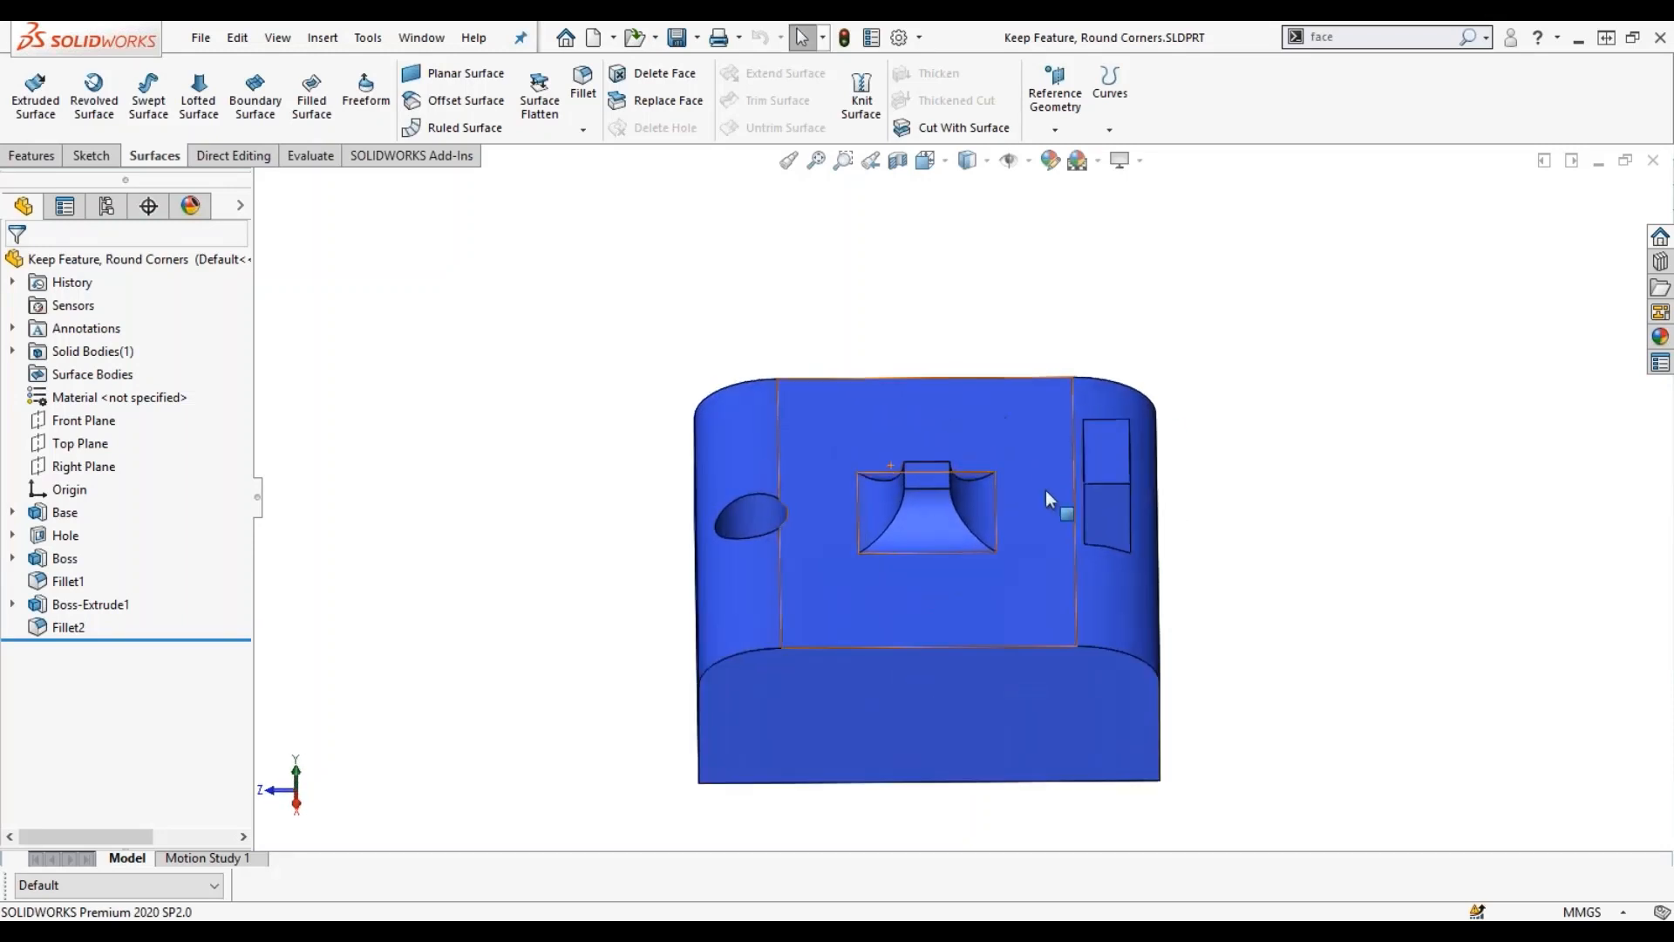
scroll(913, 589, "down", 3)
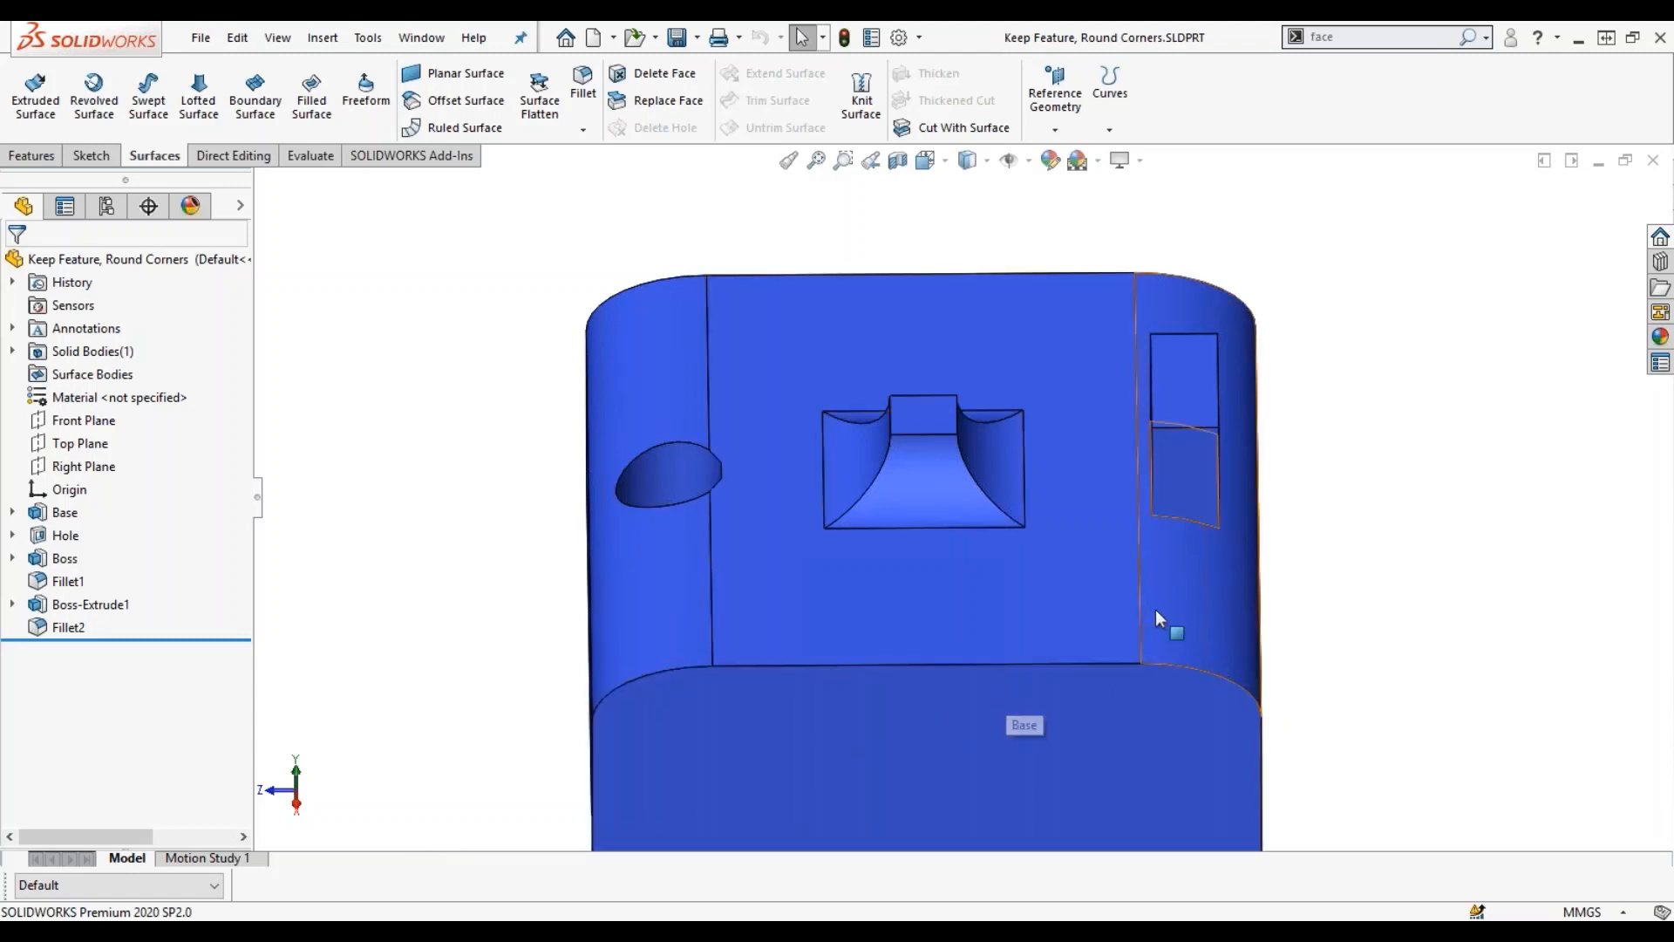
left_click(1206, 589)
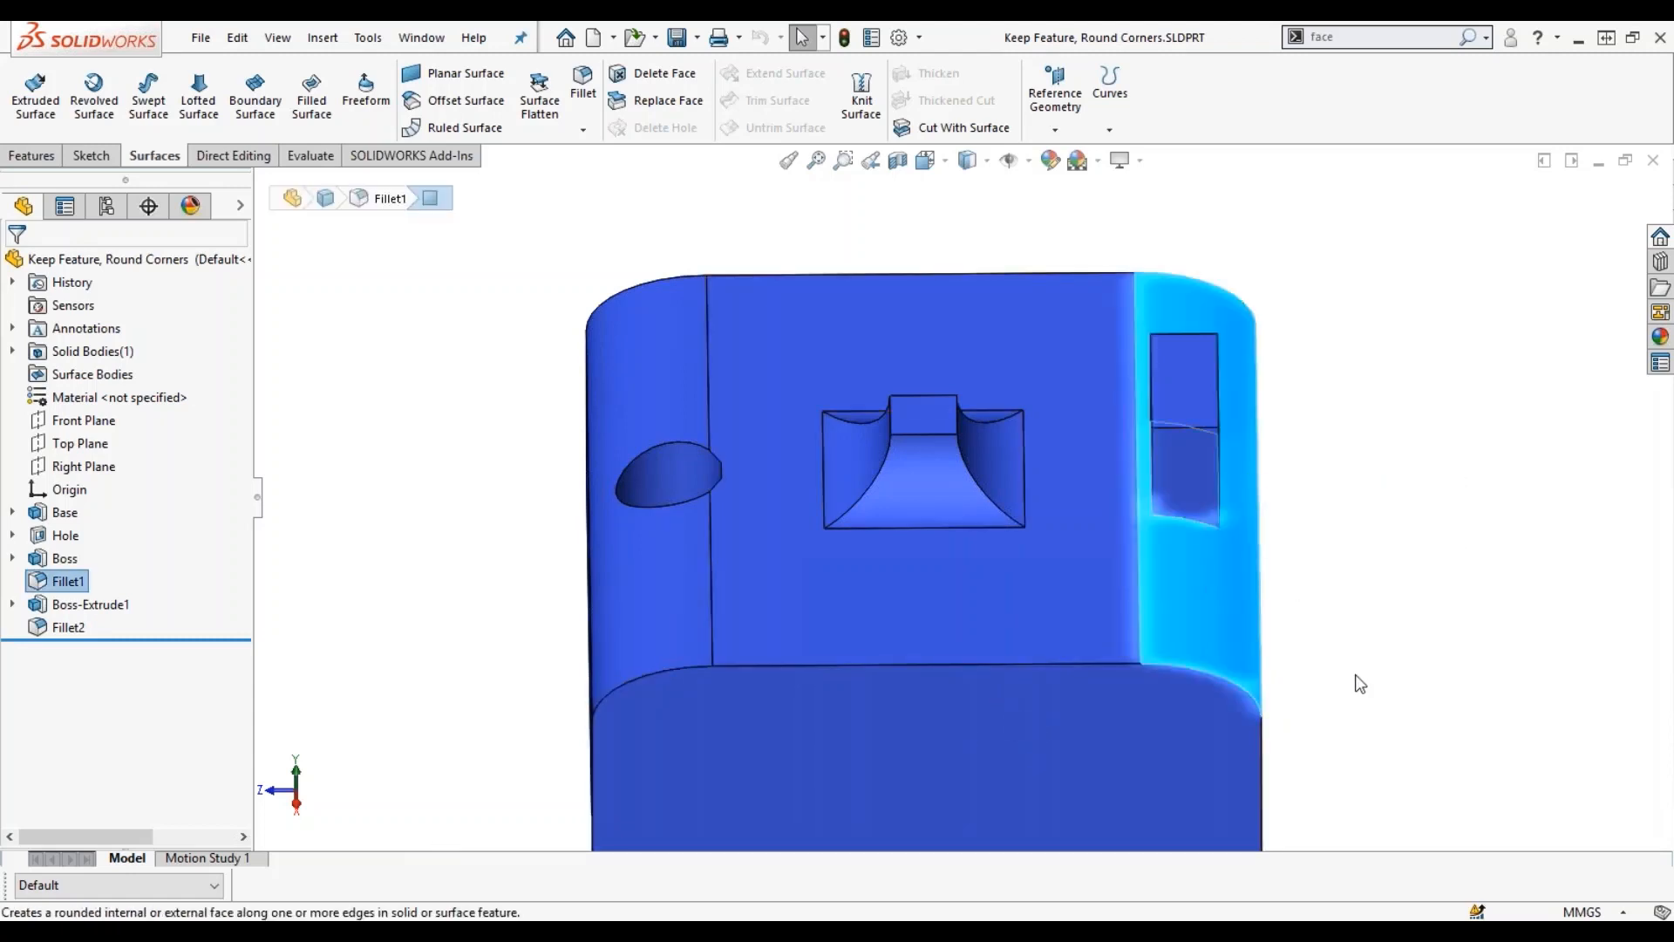
scroll(1252, 515, "down", 3)
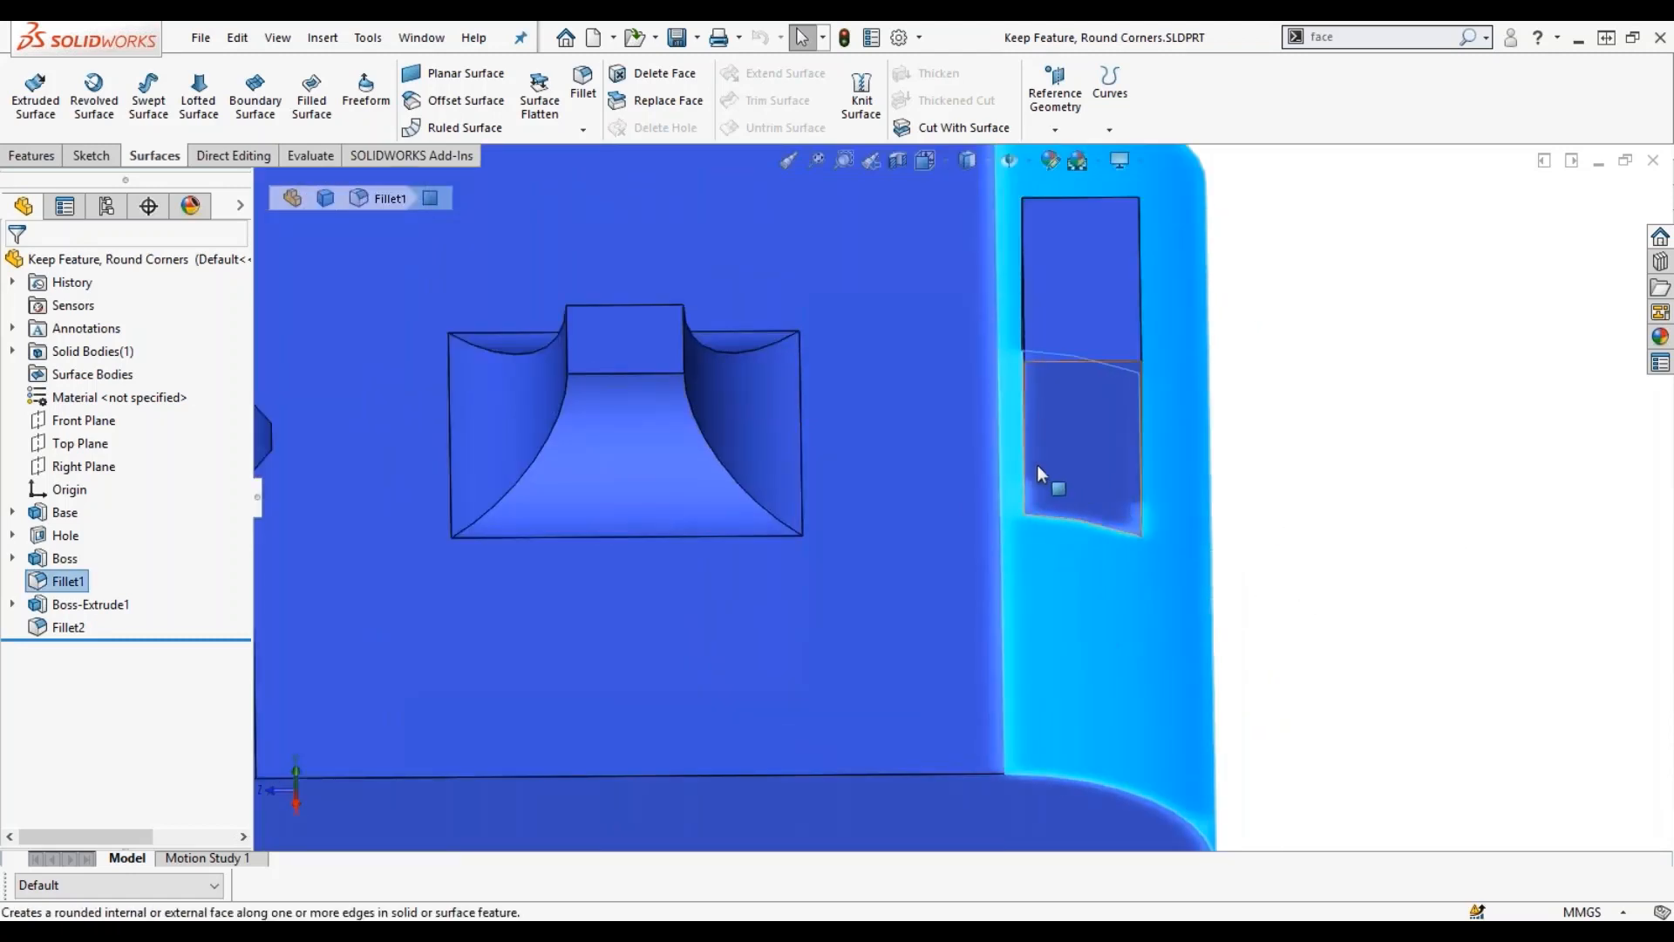
left_click(1411, 574)
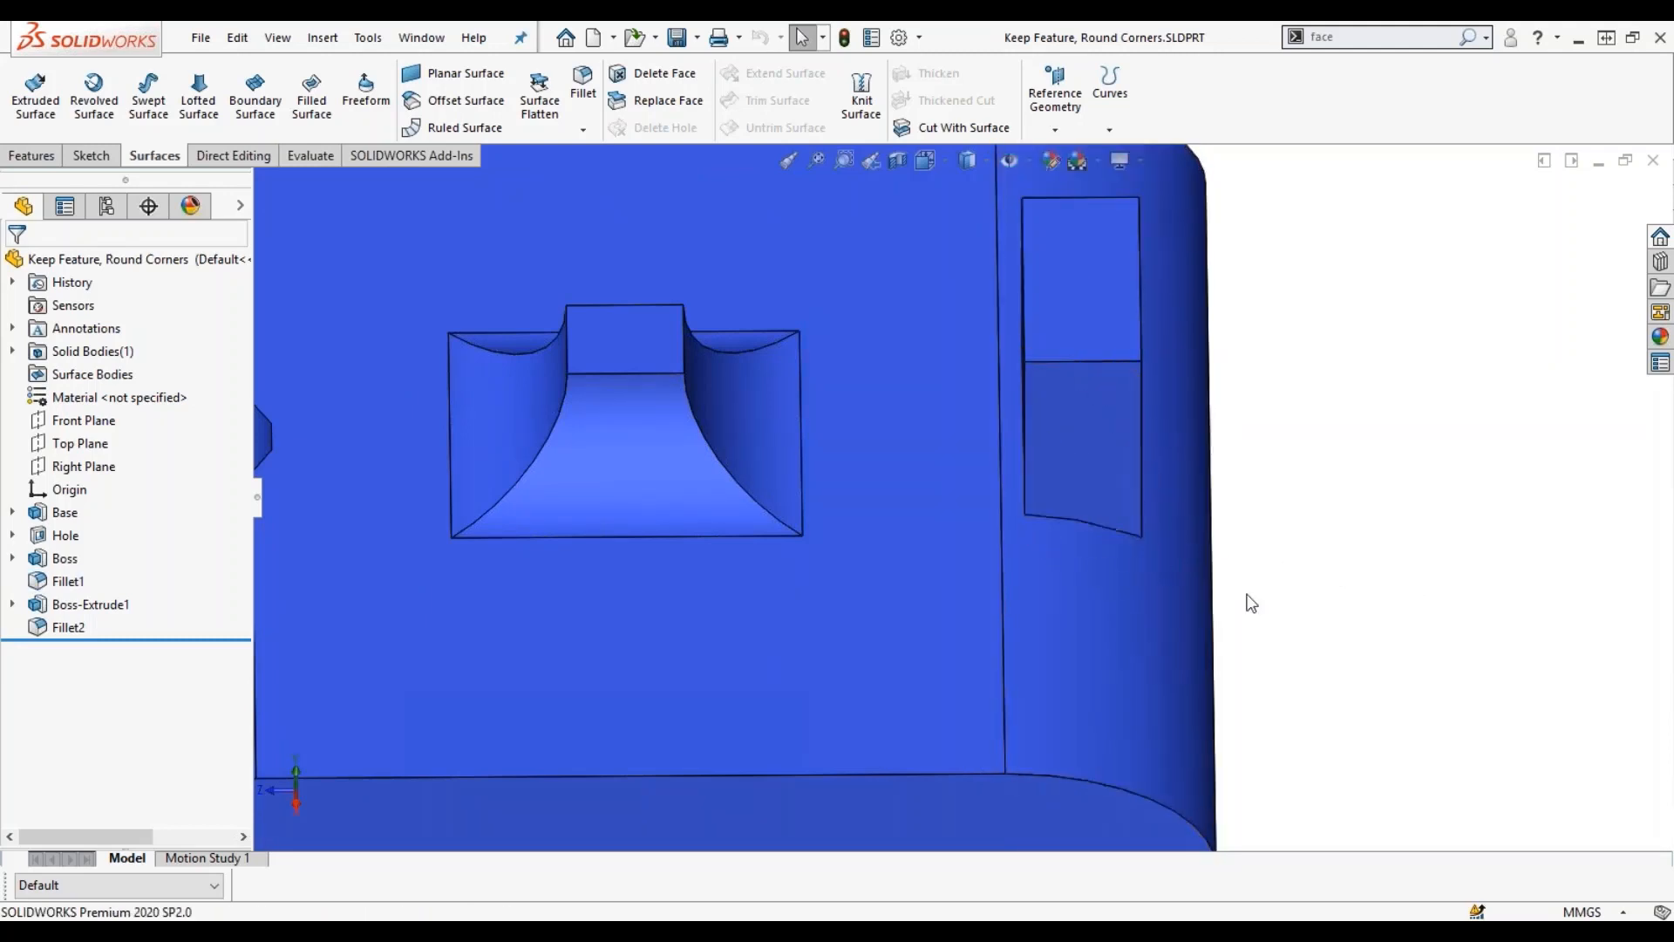
scroll(1230, 558, "up", 3)
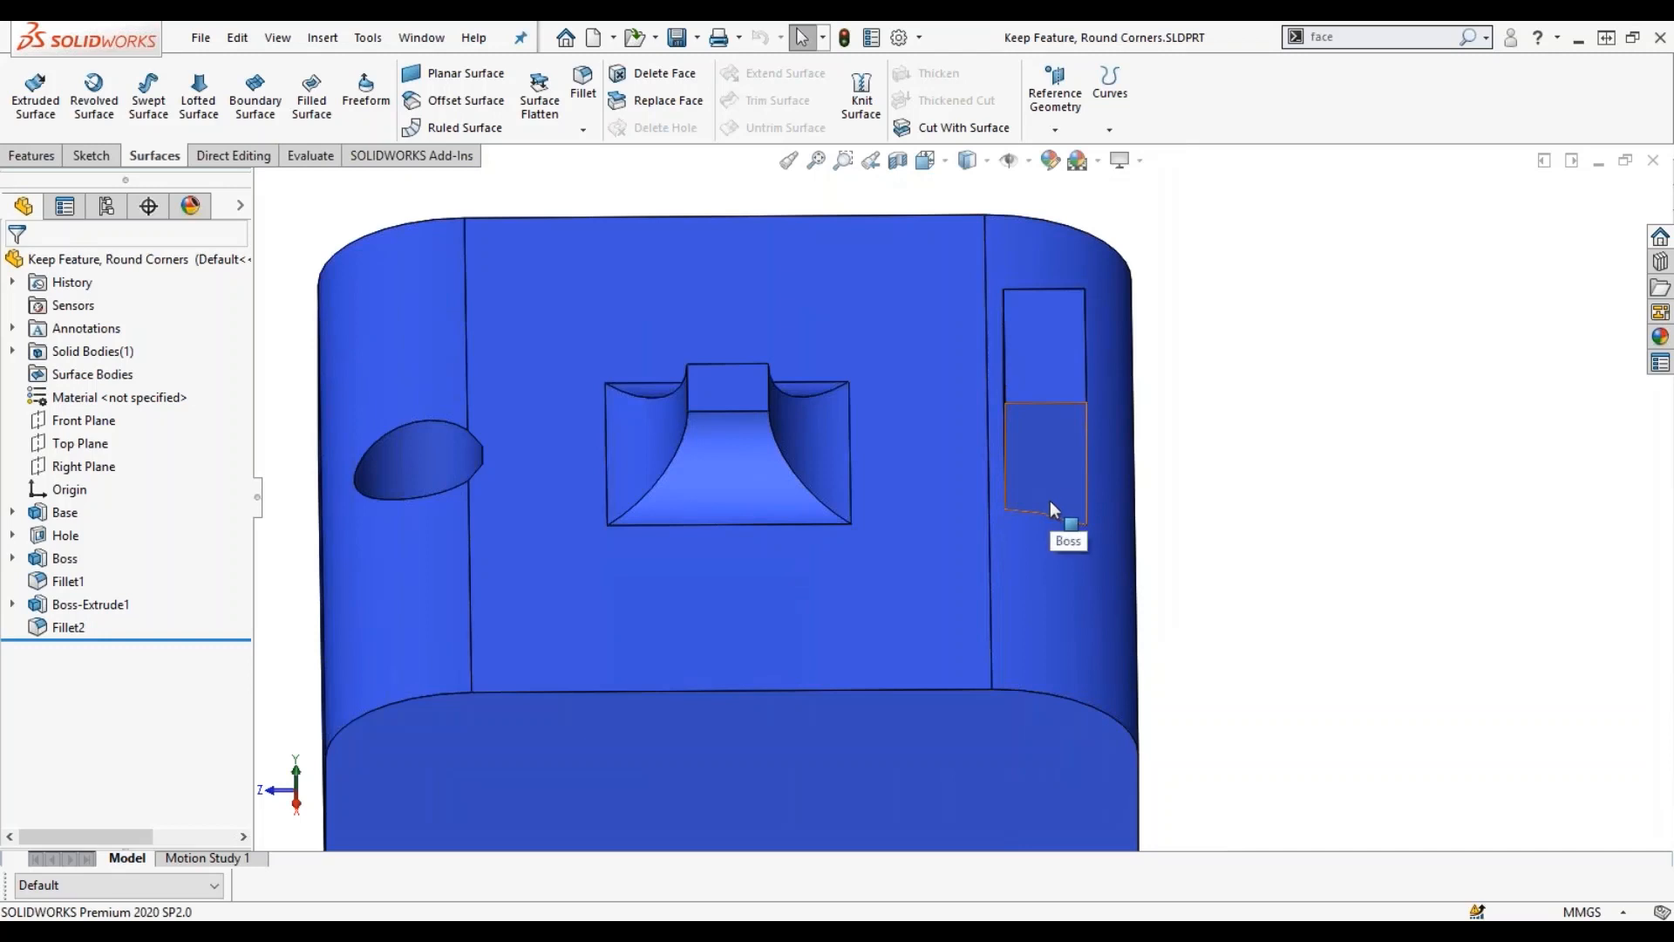
scroll(968, 544, "up", 2)
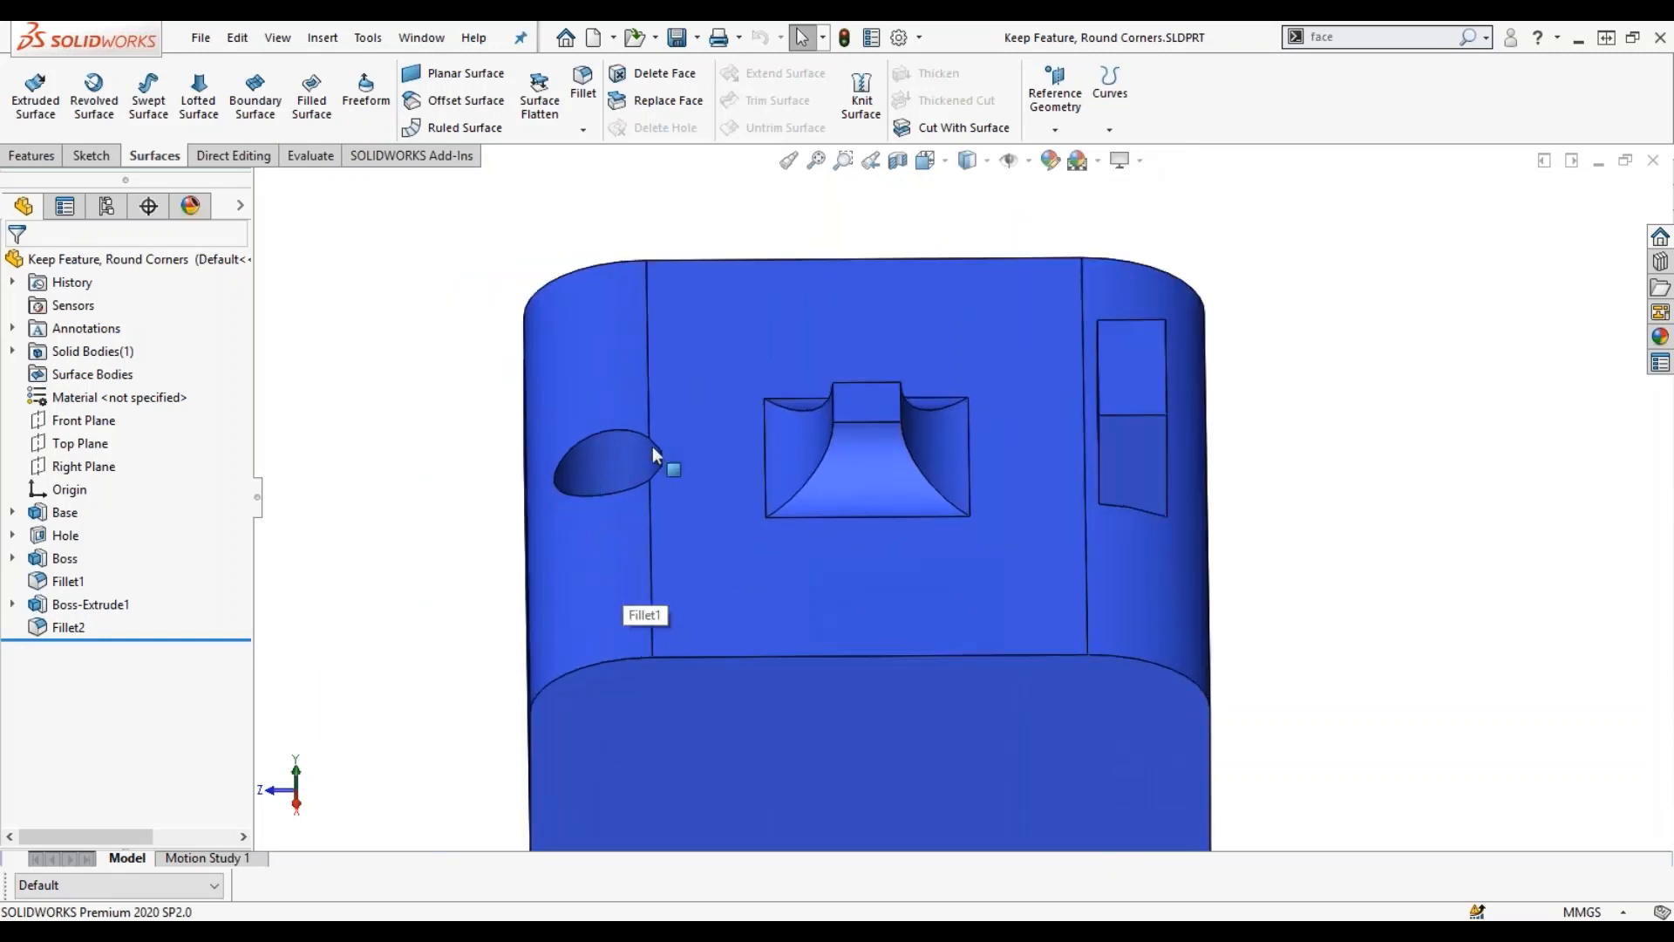
Edit Fillet1 to turn off the Keep features option and apply the change.
left_click(67, 581)
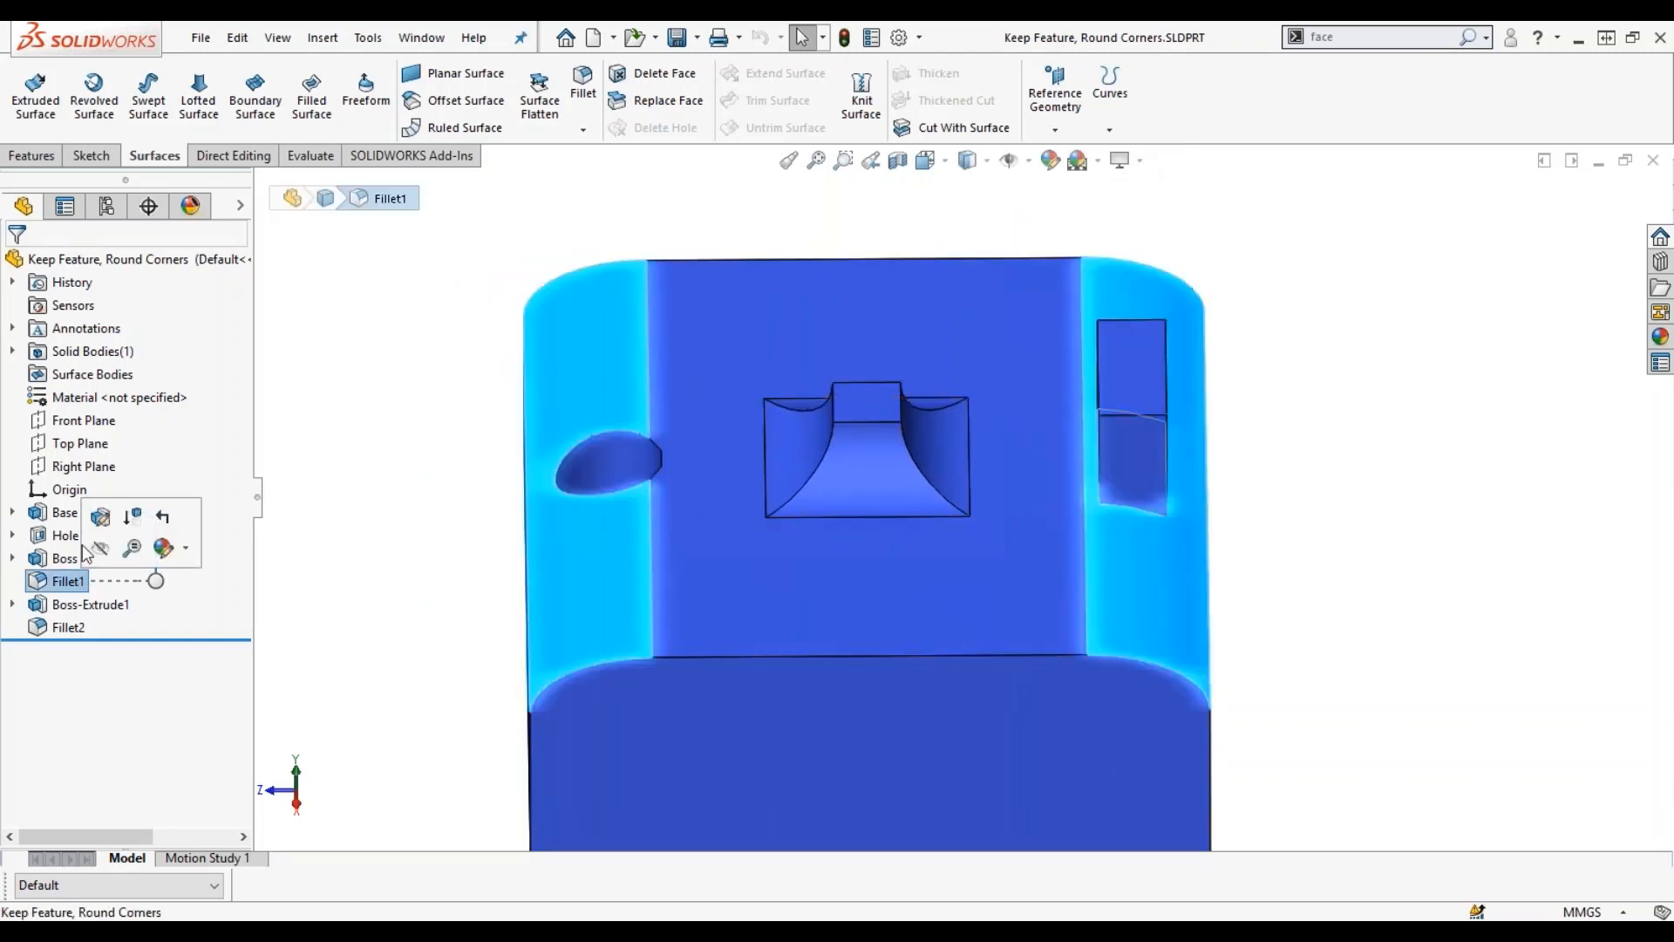
left_click(99, 518)
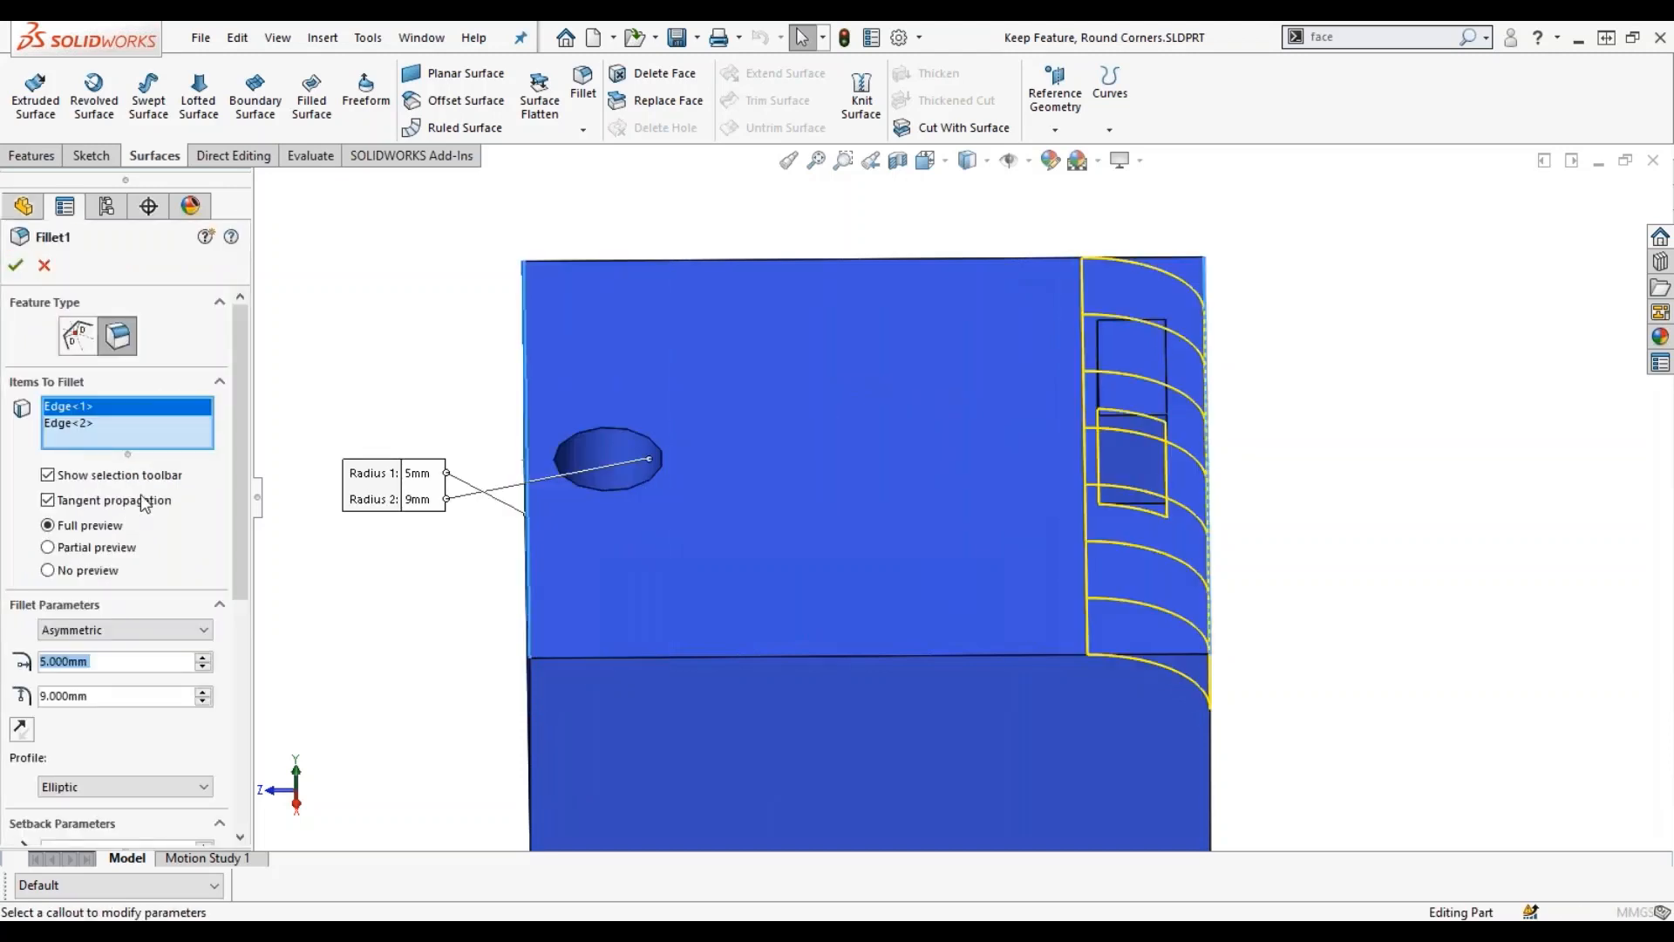
left_click_drag(238, 407, 258, 654)
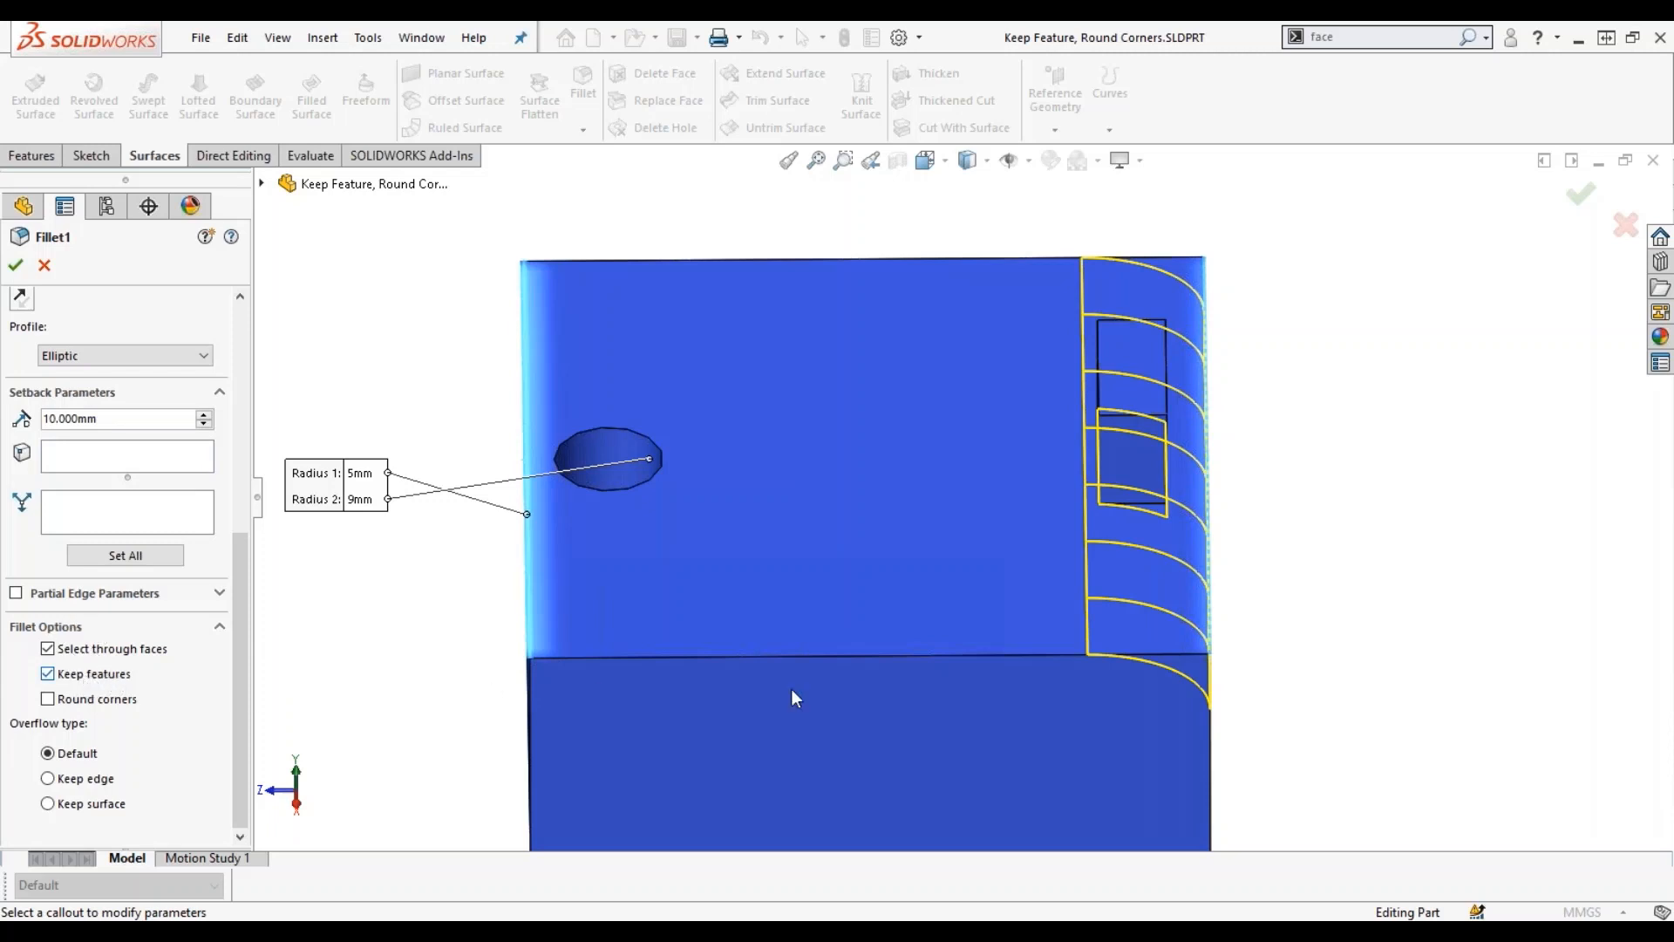
left_click(61, 675)
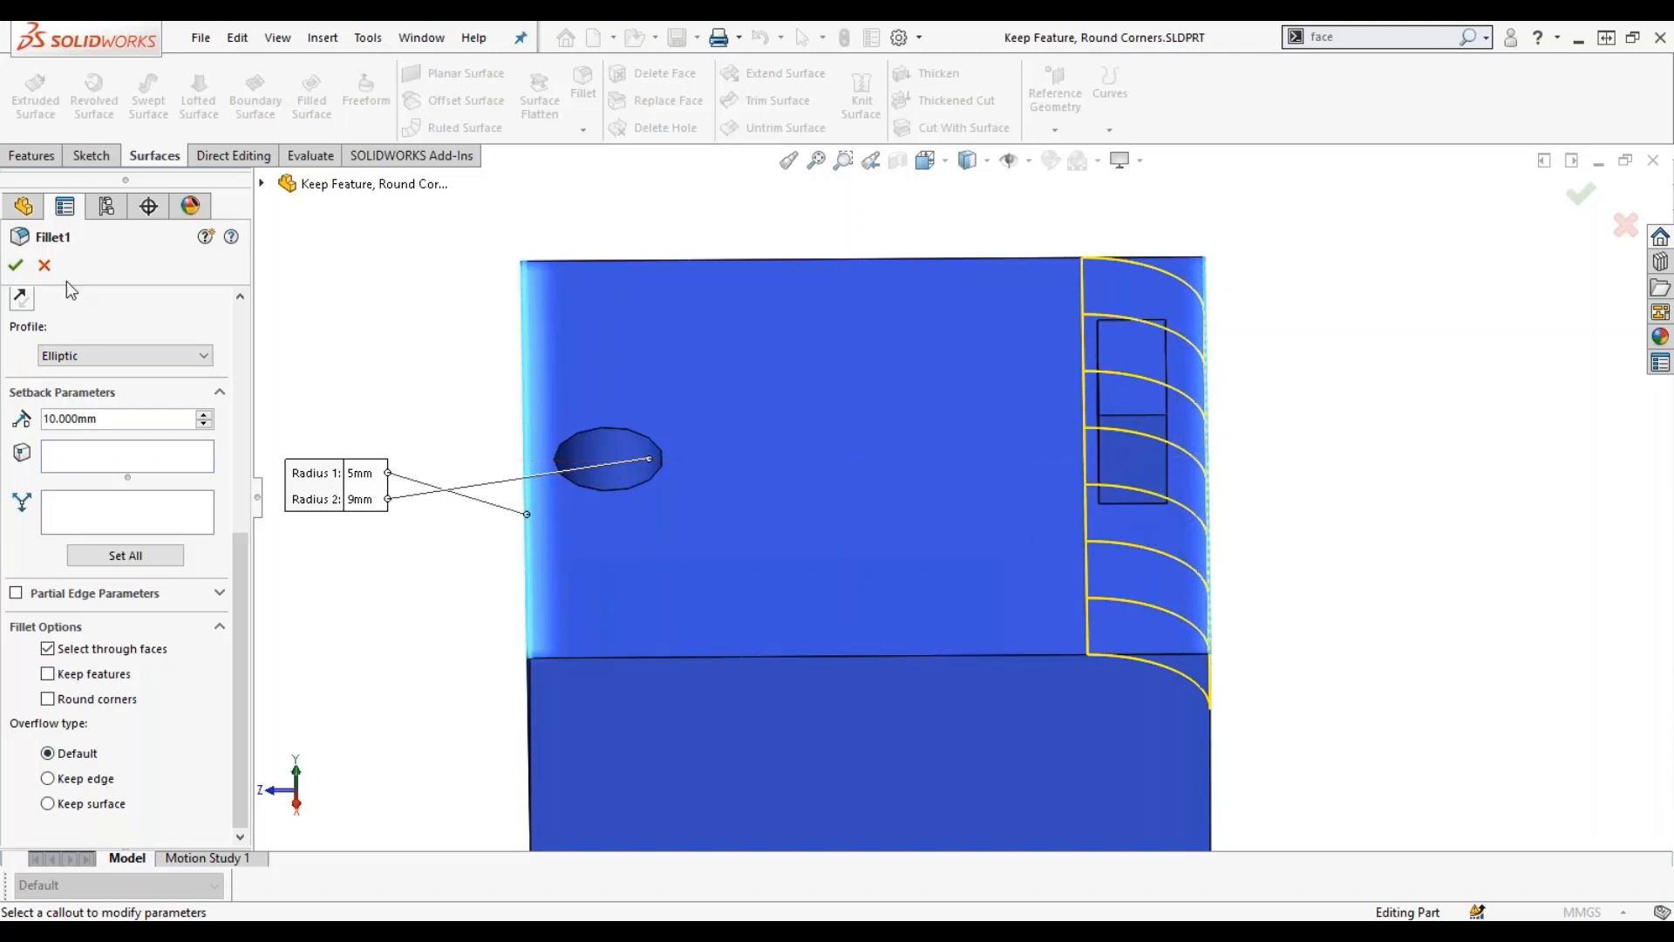
left_click(15, 265)
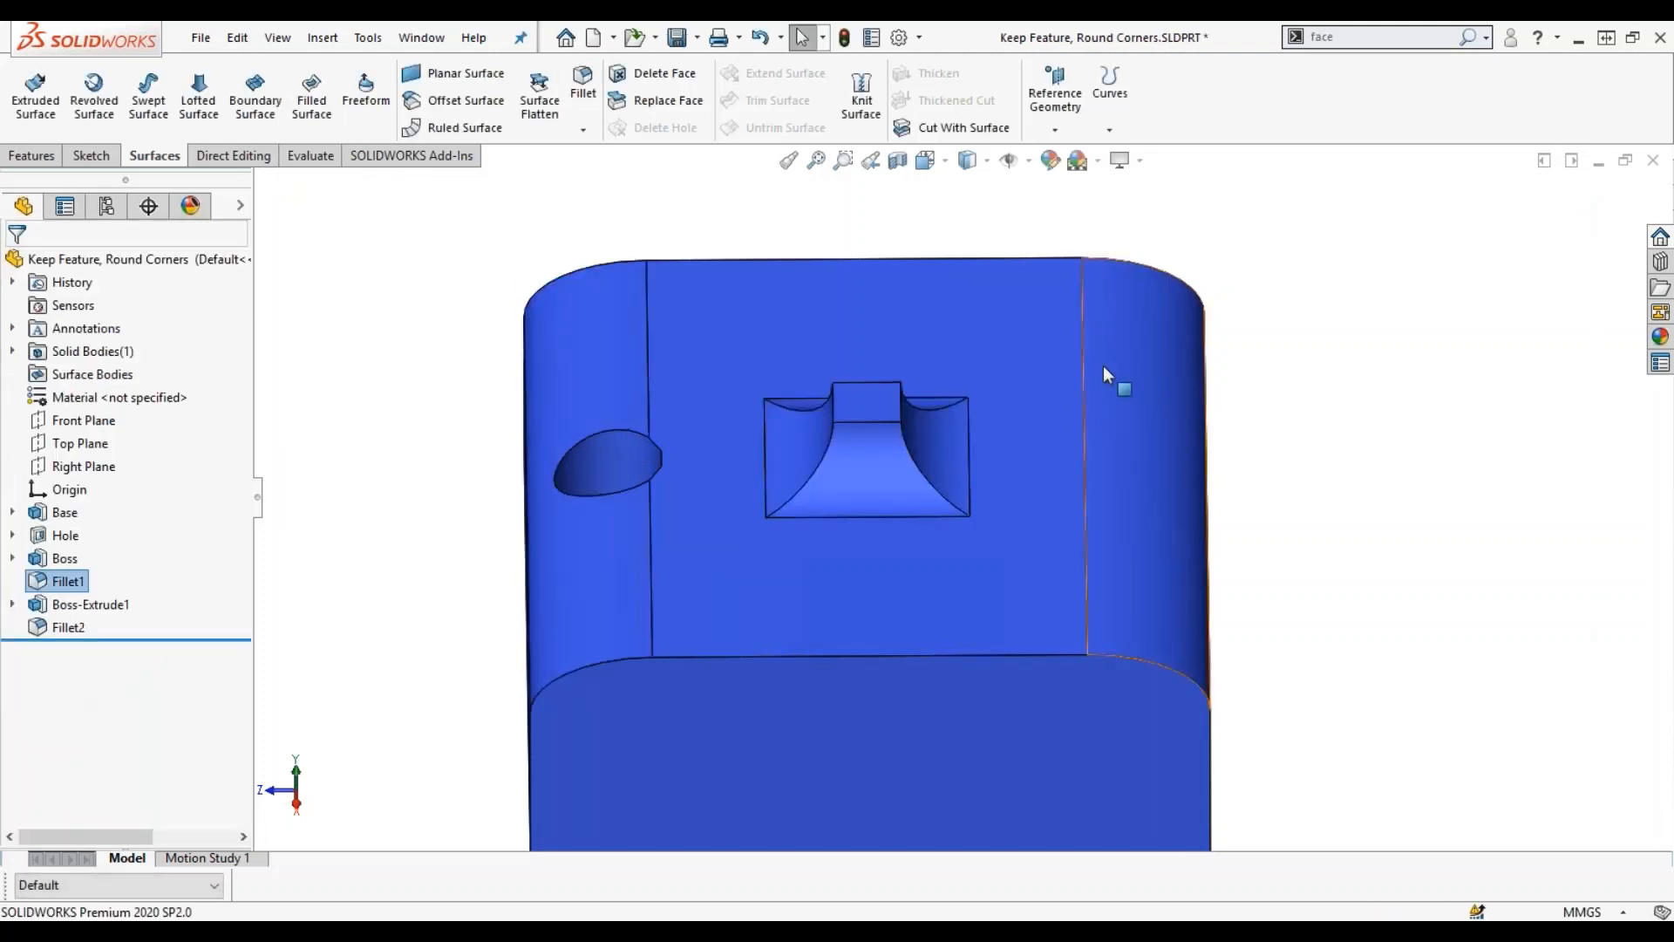
left_click(1305, 525)
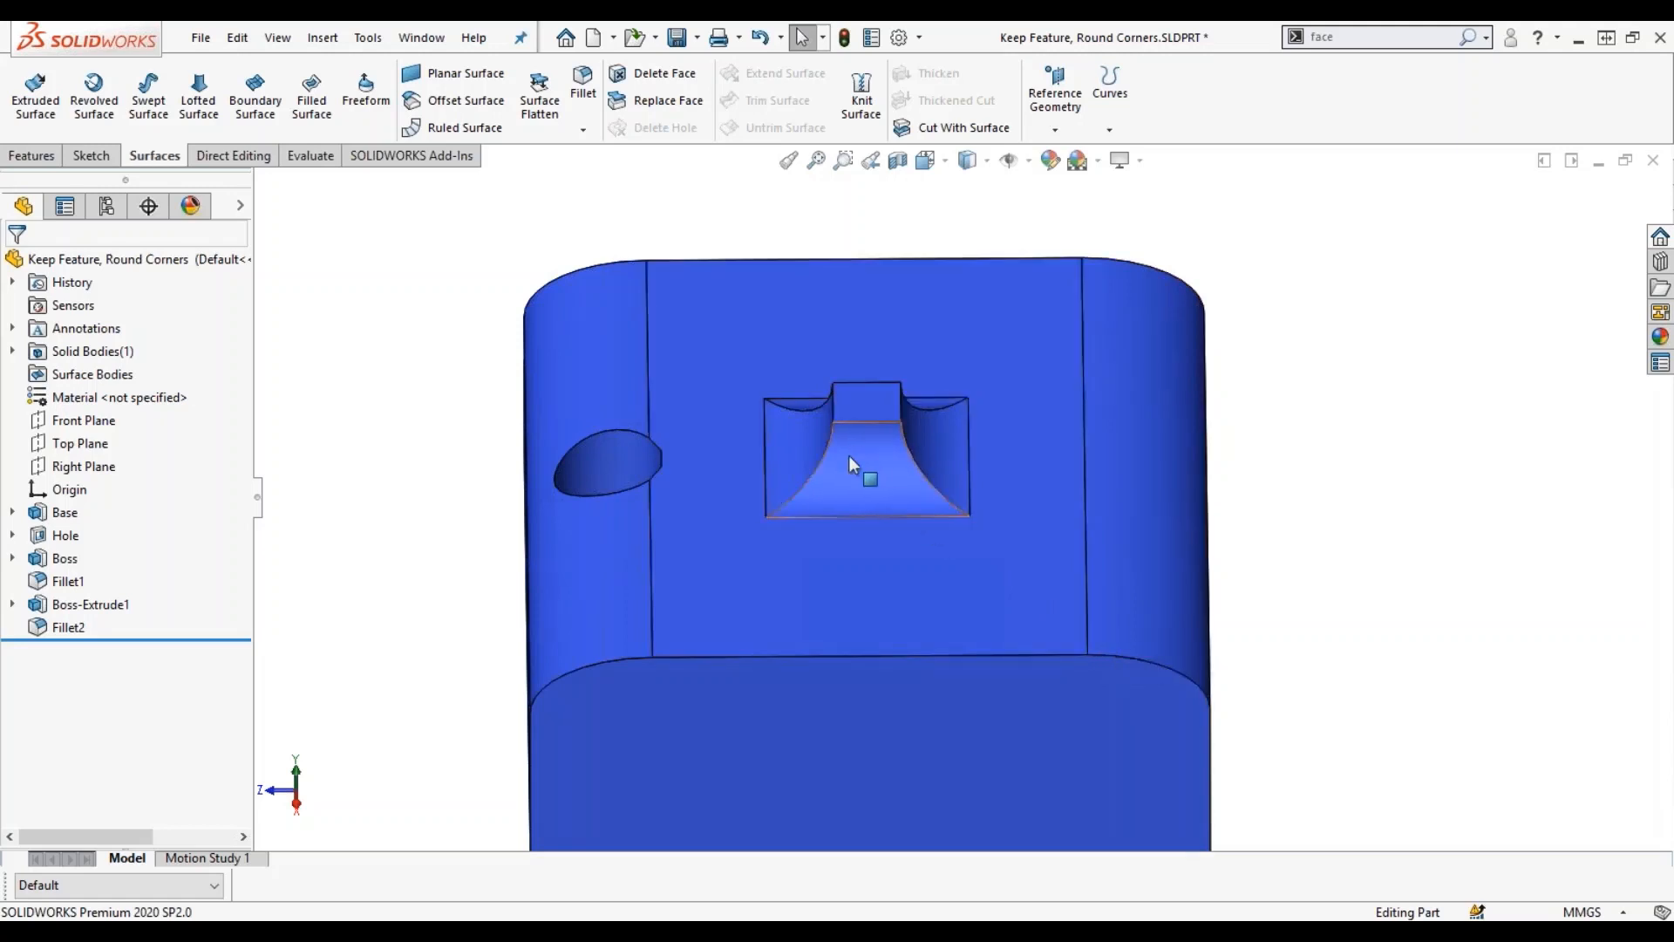
Edit Fillet2 around the base of the small square boss to turn on the Round corners option and apply the change.
scroll(849, 455, "down", 2)
middle_click_drag(935, 393, 931, 495)
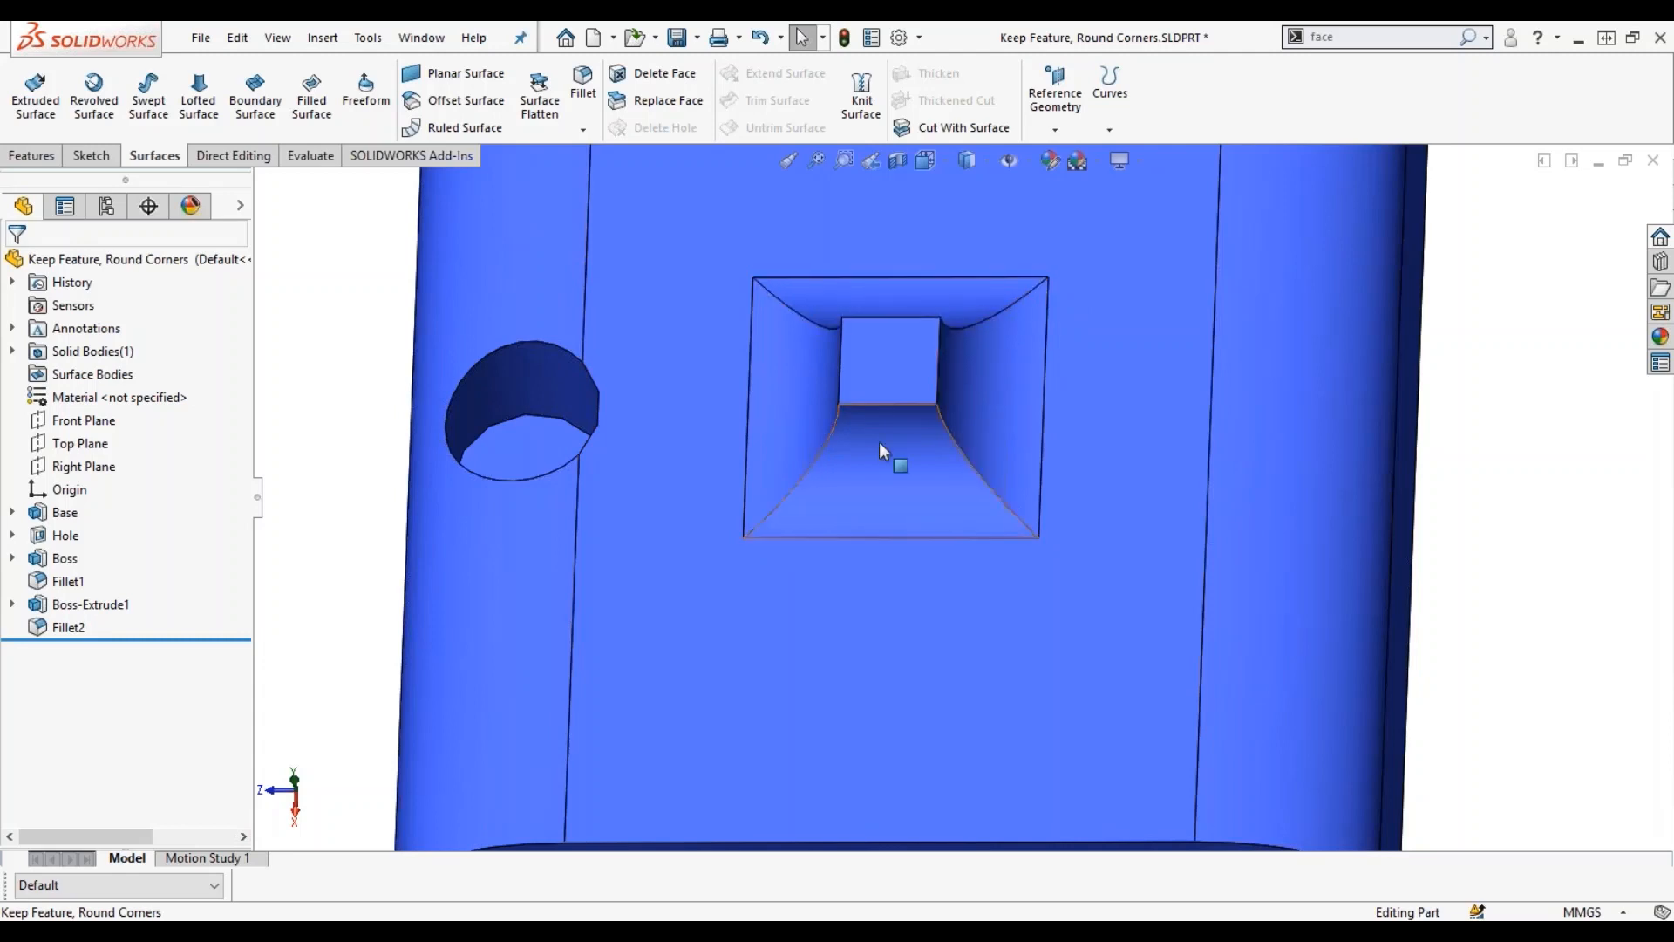
left_click(61, 627)
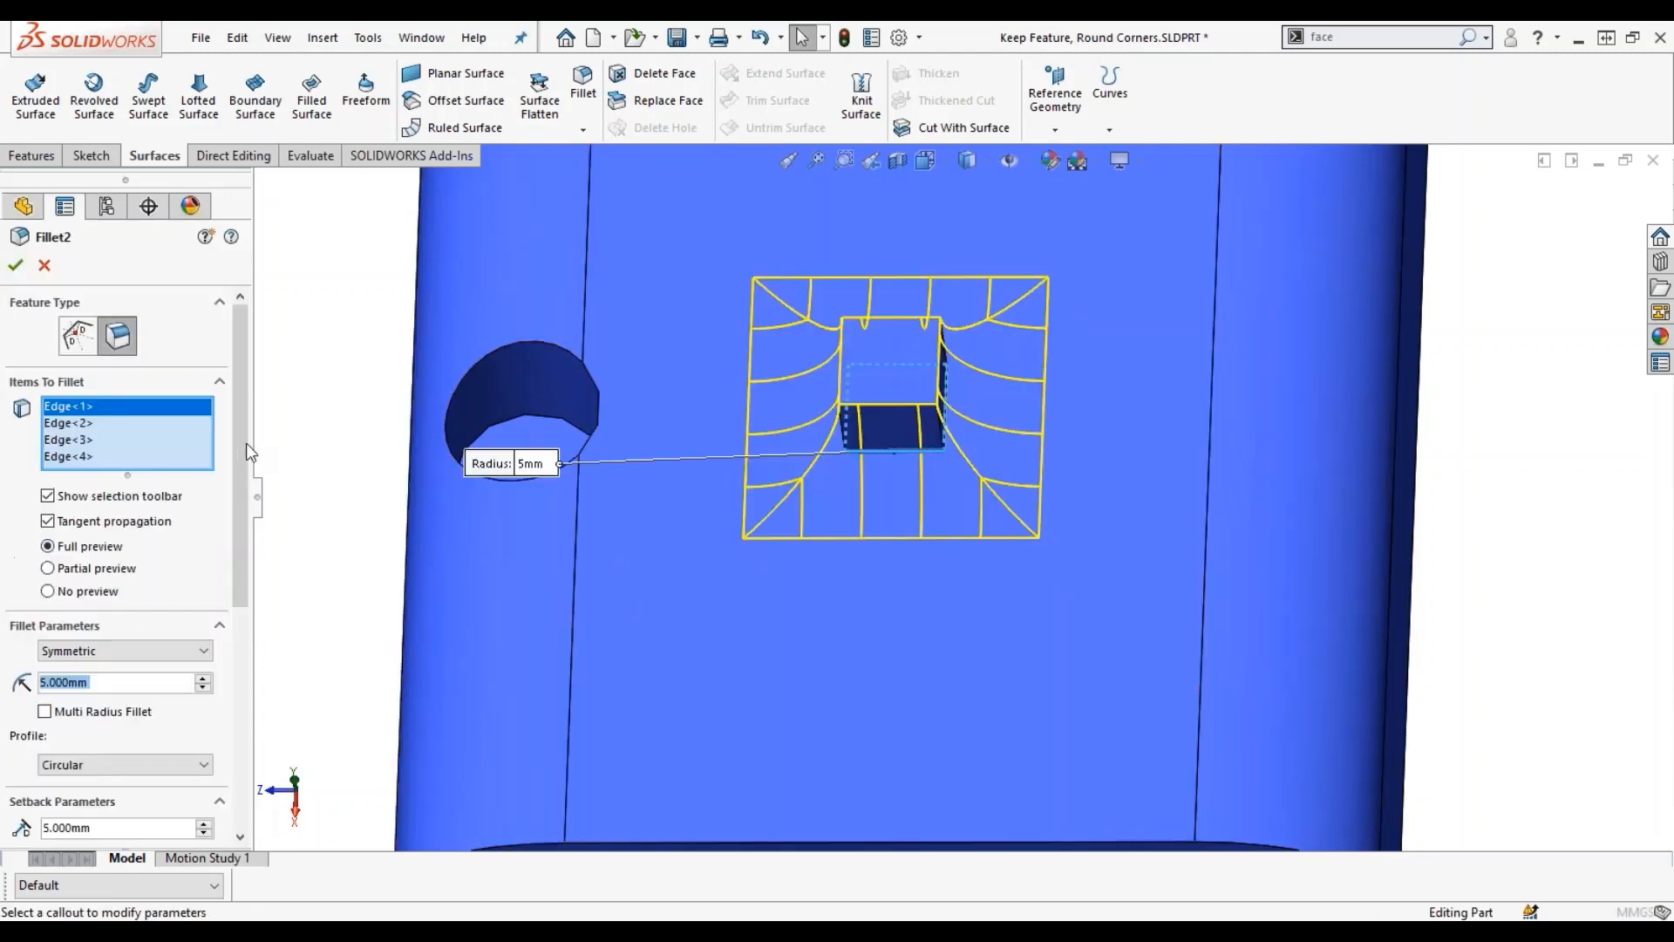
left_click_drag(247, 452, 217, 688)
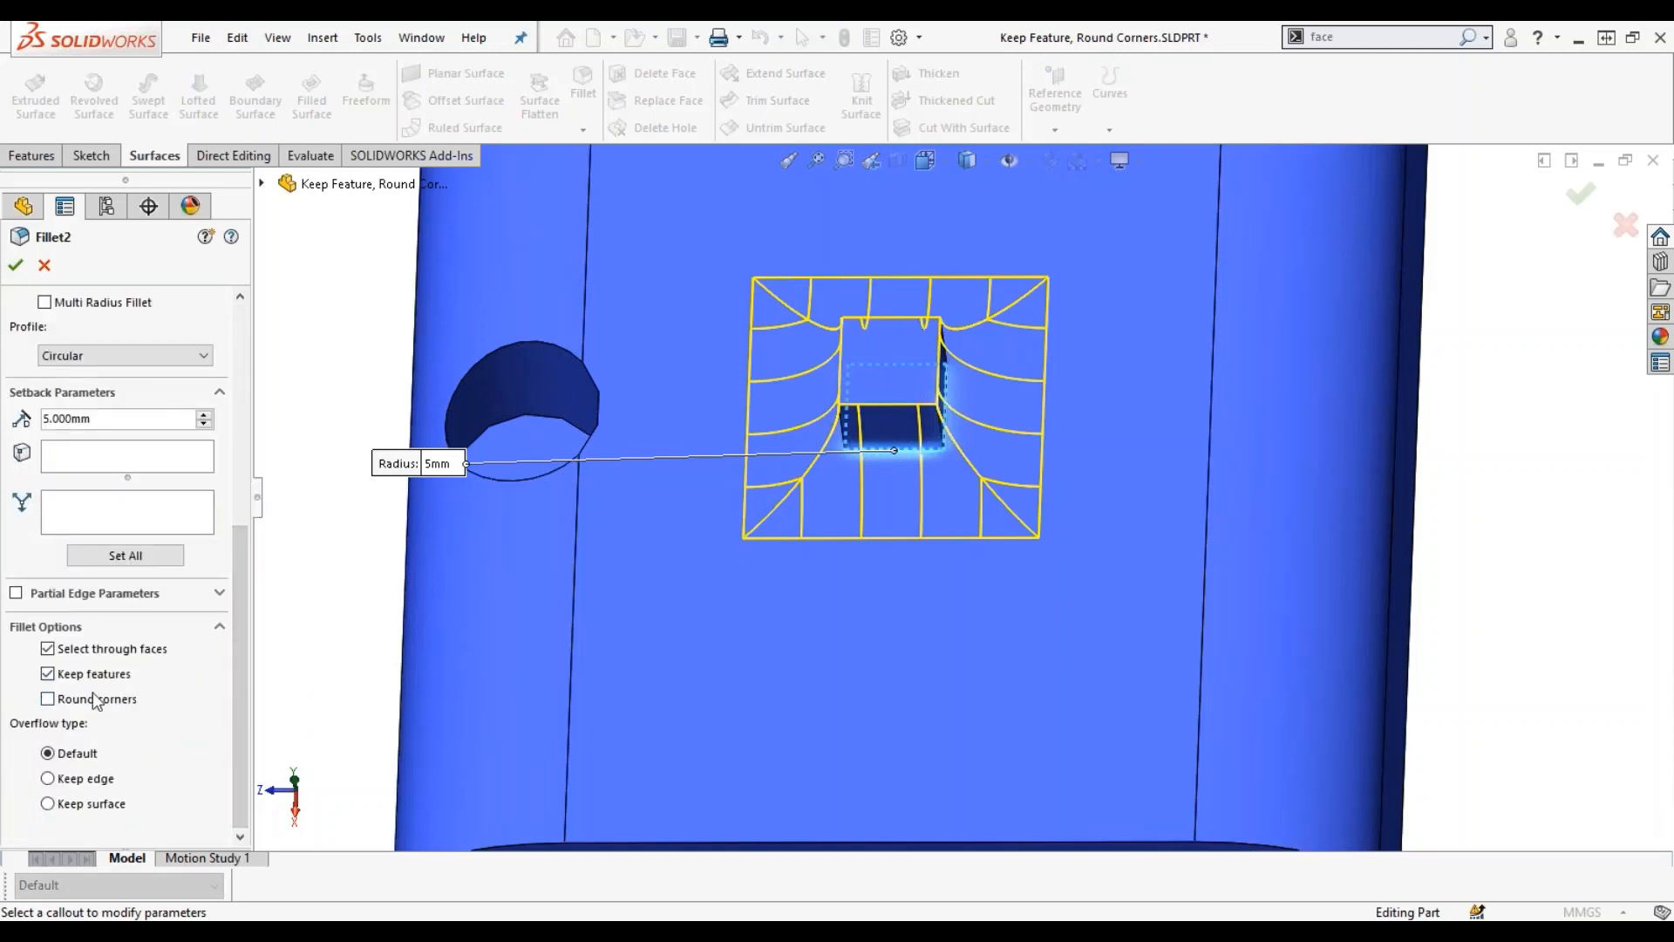
left_click(47, 699)
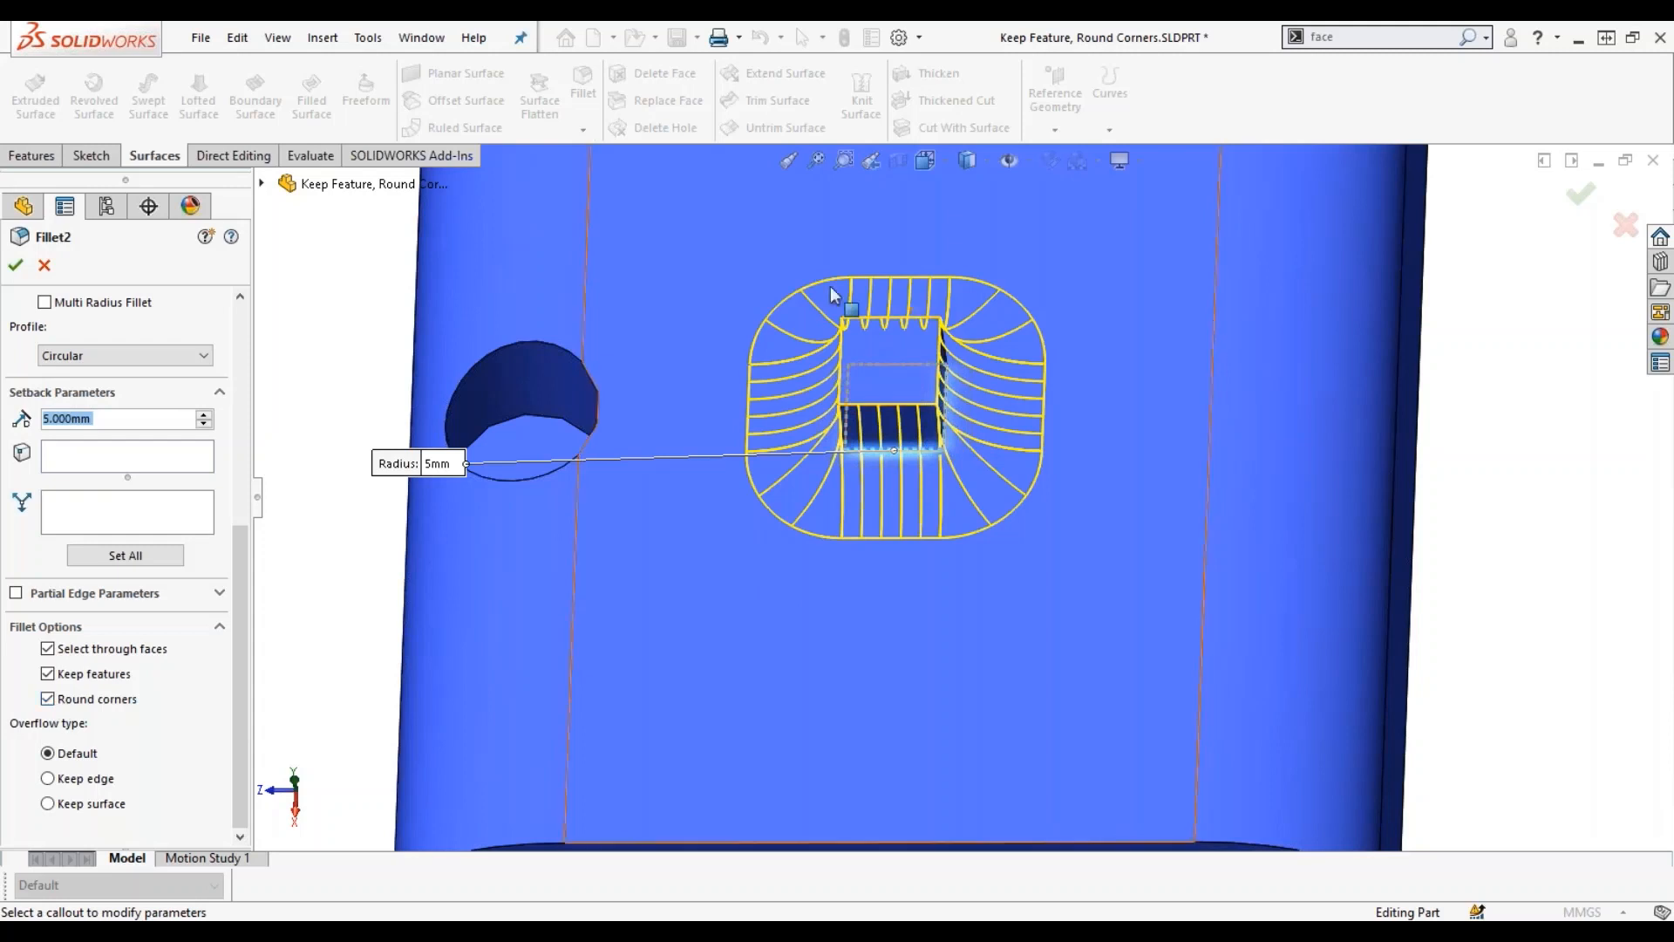
left_click(20, 264)
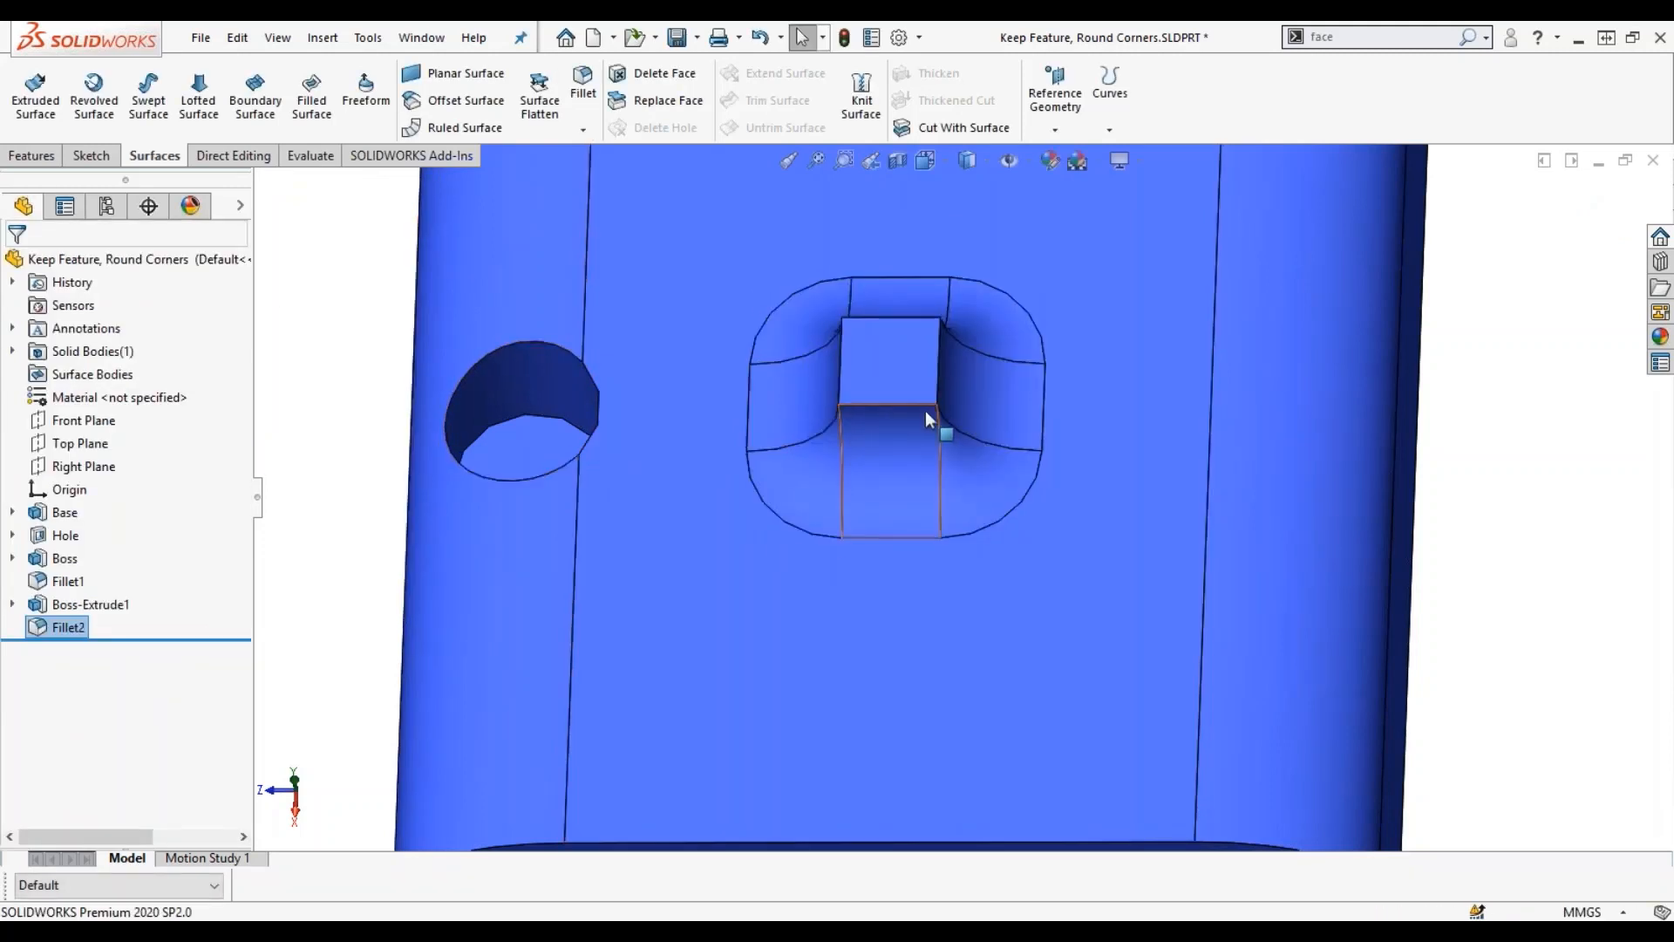
middle_click_drag(1045, 401, 957, 301)
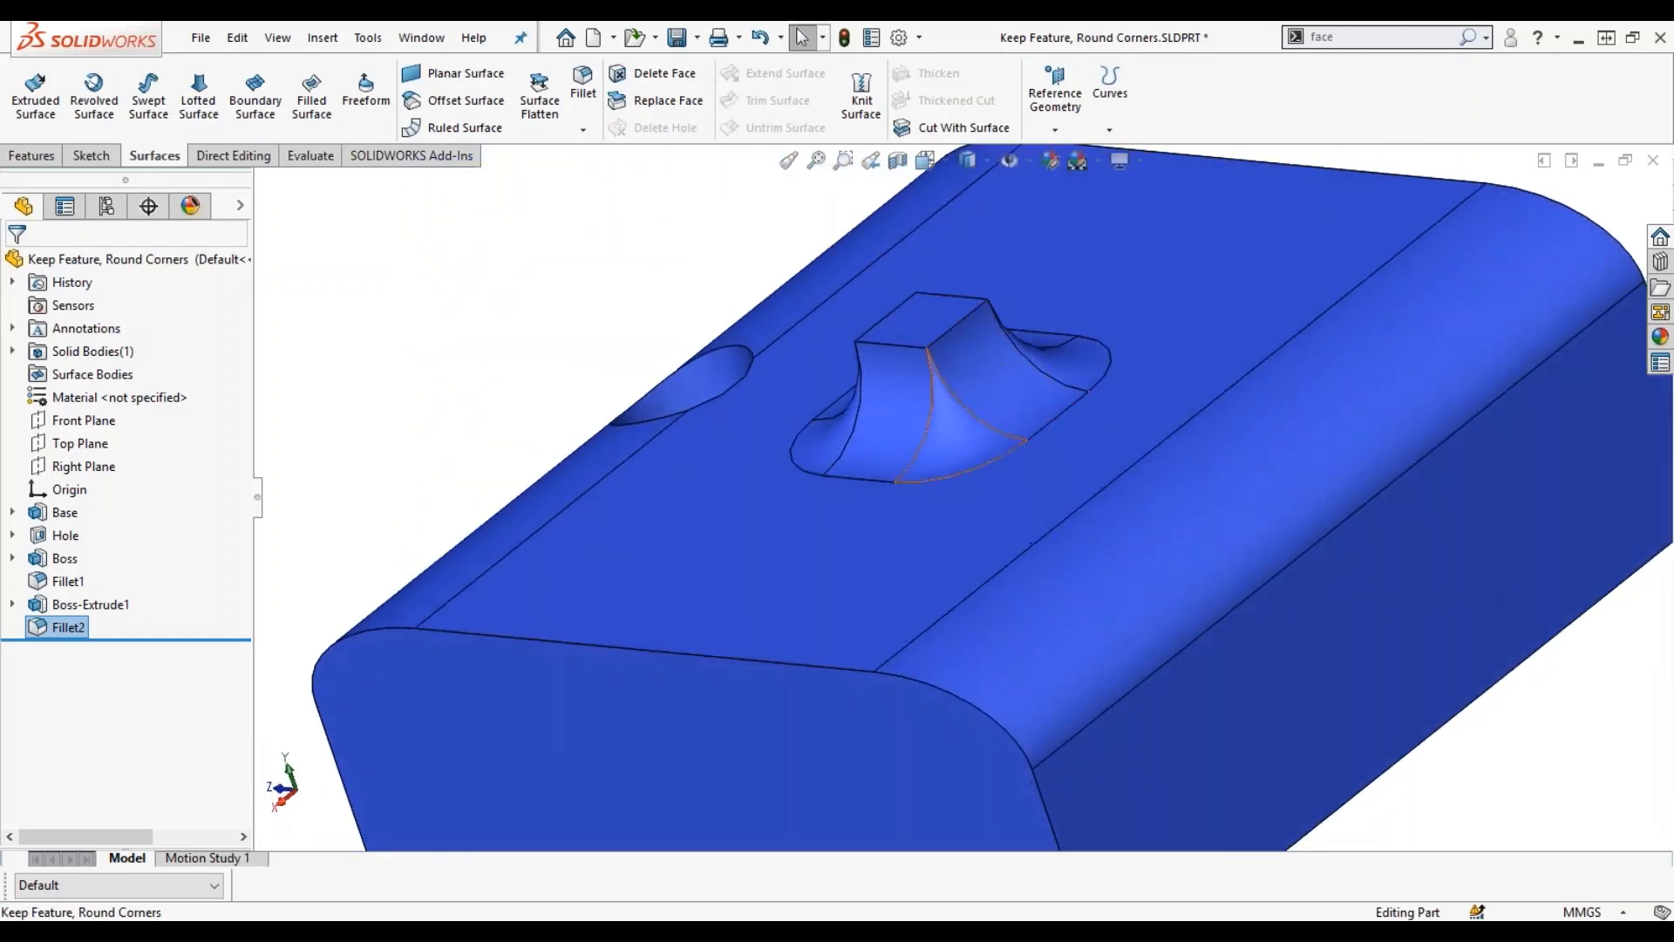
middle_click_drag(989, 462, 1203, 471)
key("Escape")
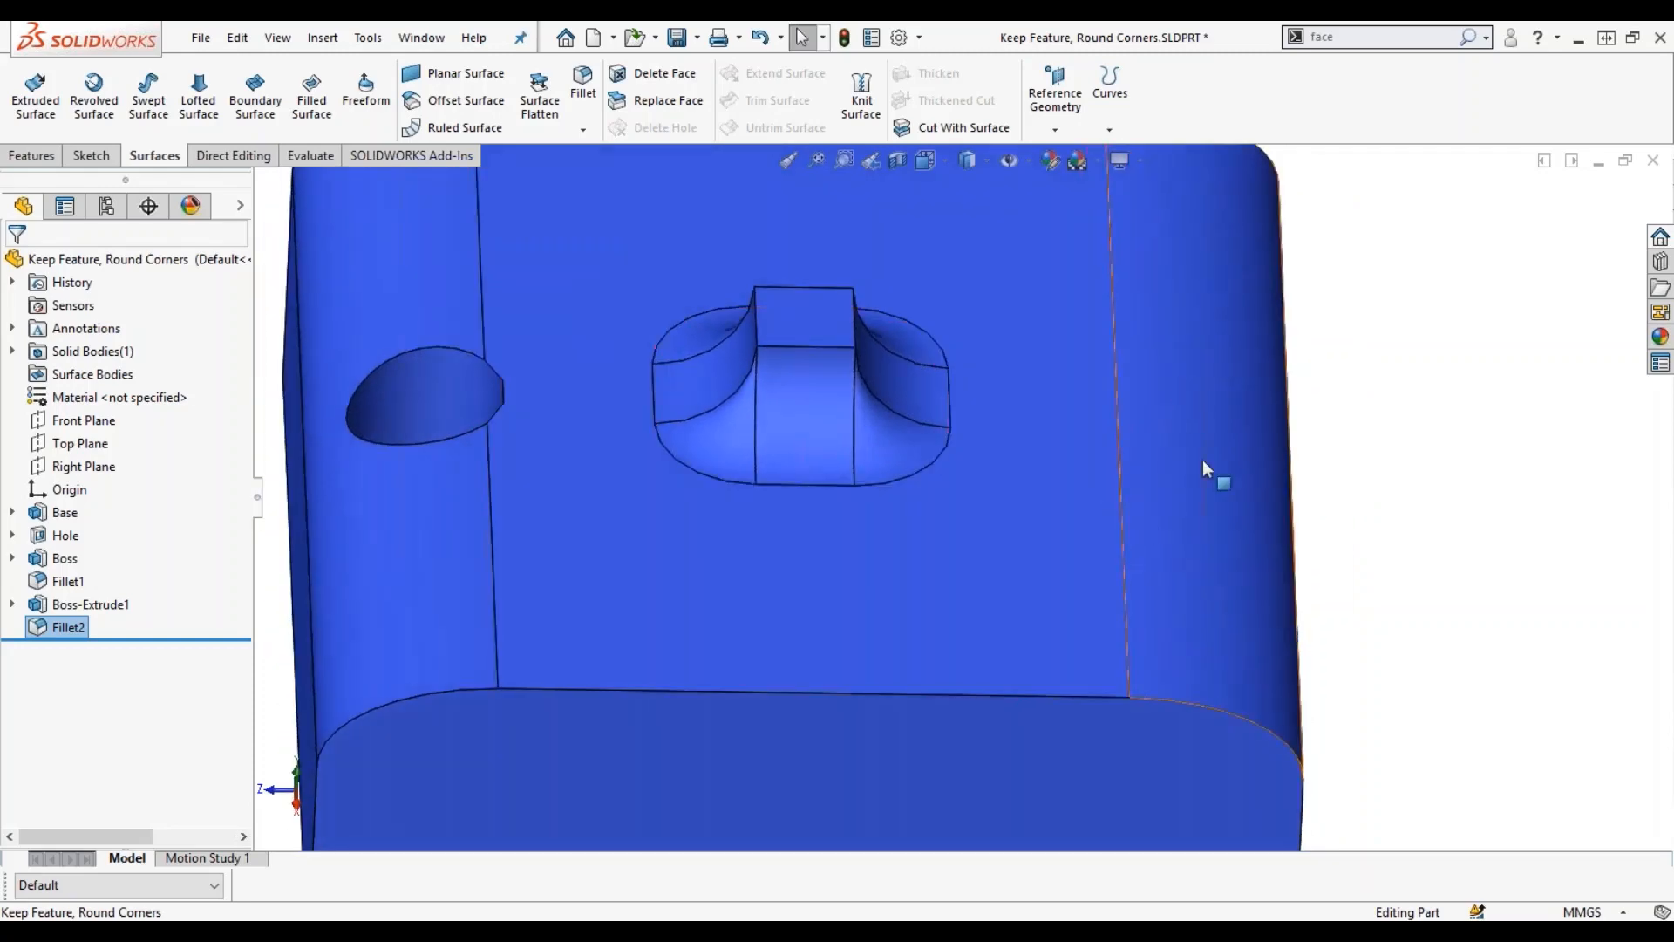
middle_click_drag(1404, 495, 1000, 602)
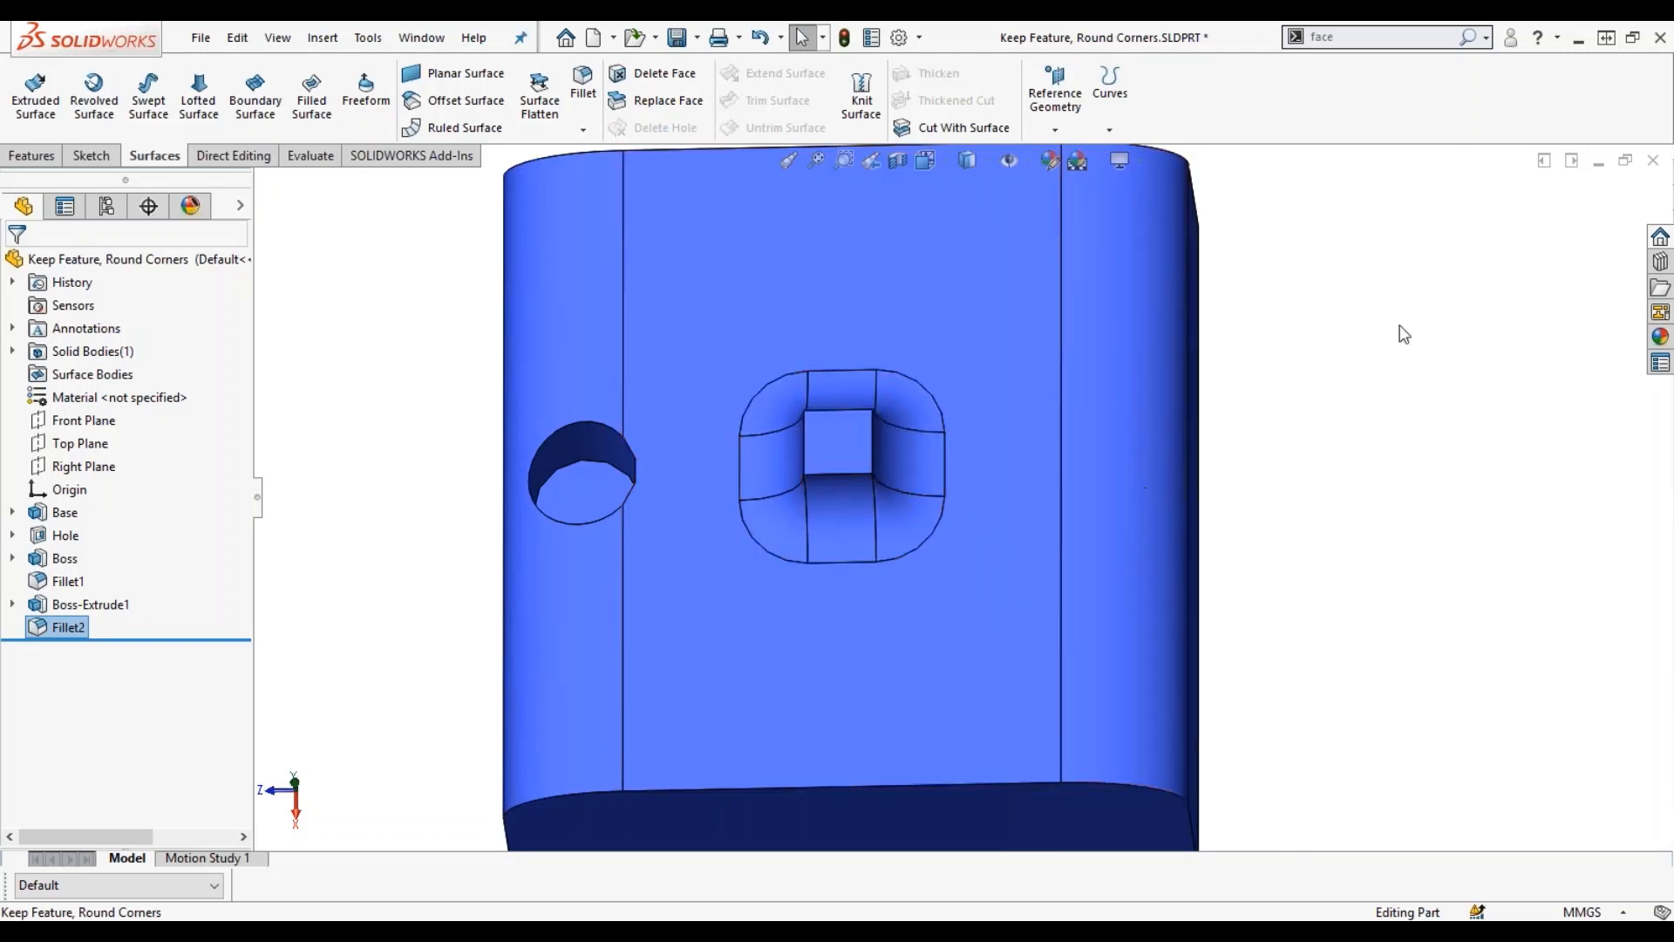
Close the part without saving and open Overflow, Partial Edge, Delete and Fill.SLDPRT from the Fillet Webinar Parts folder.
left_click(1656, 161)
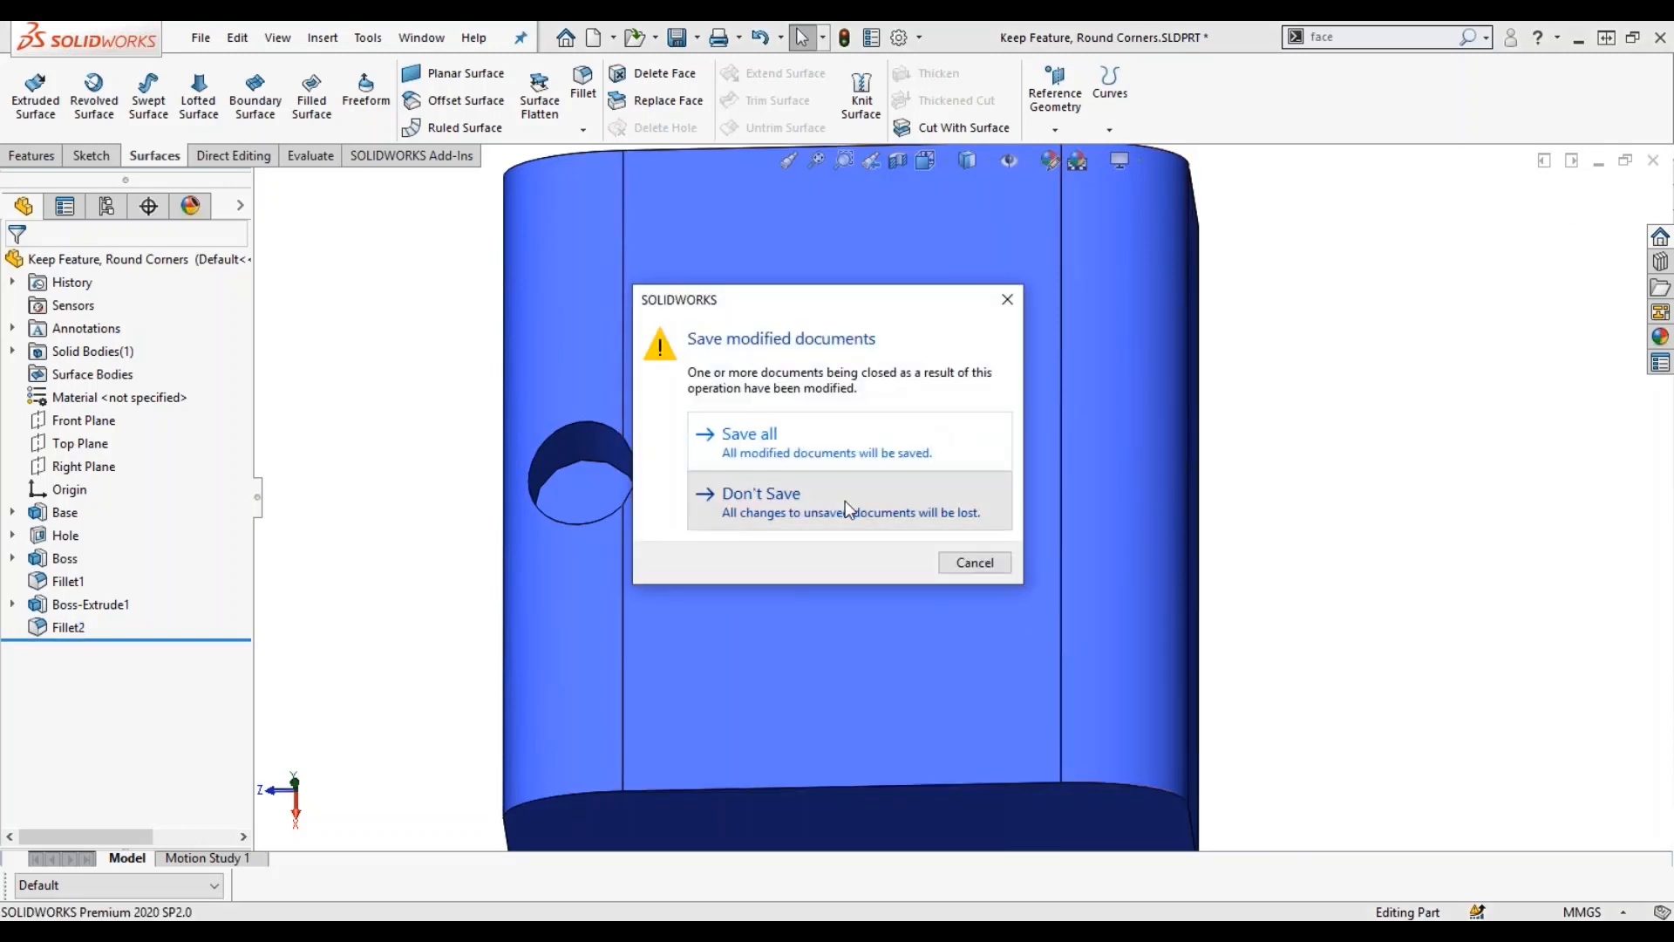
left_click(845, 500)
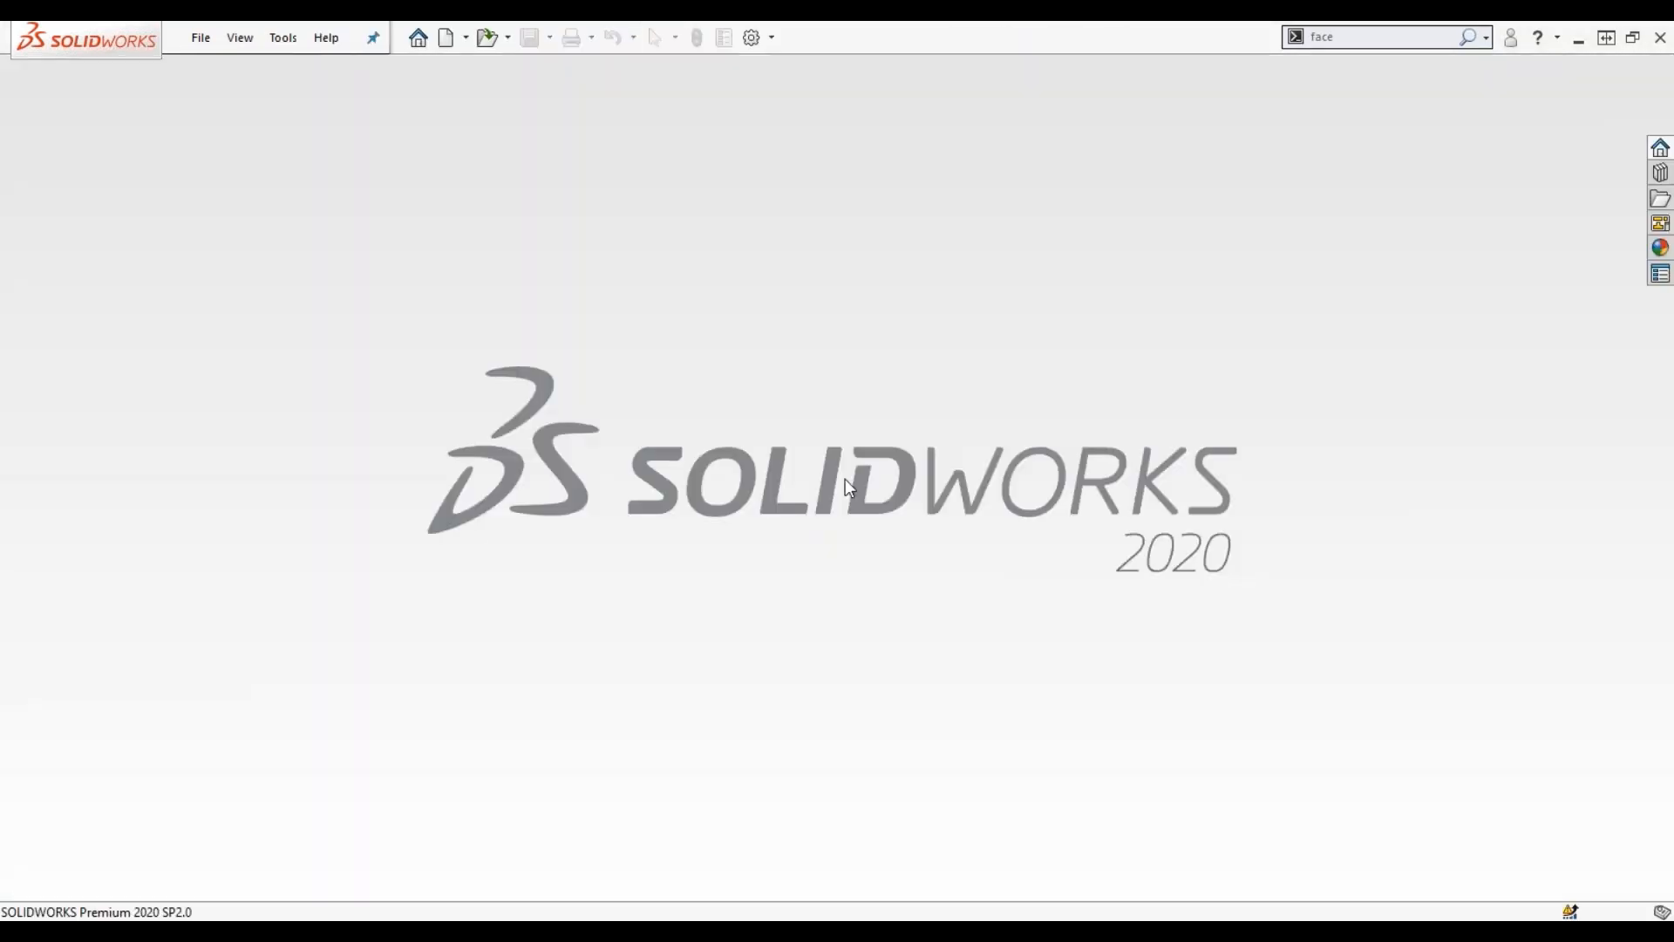
left_click(500, 42)
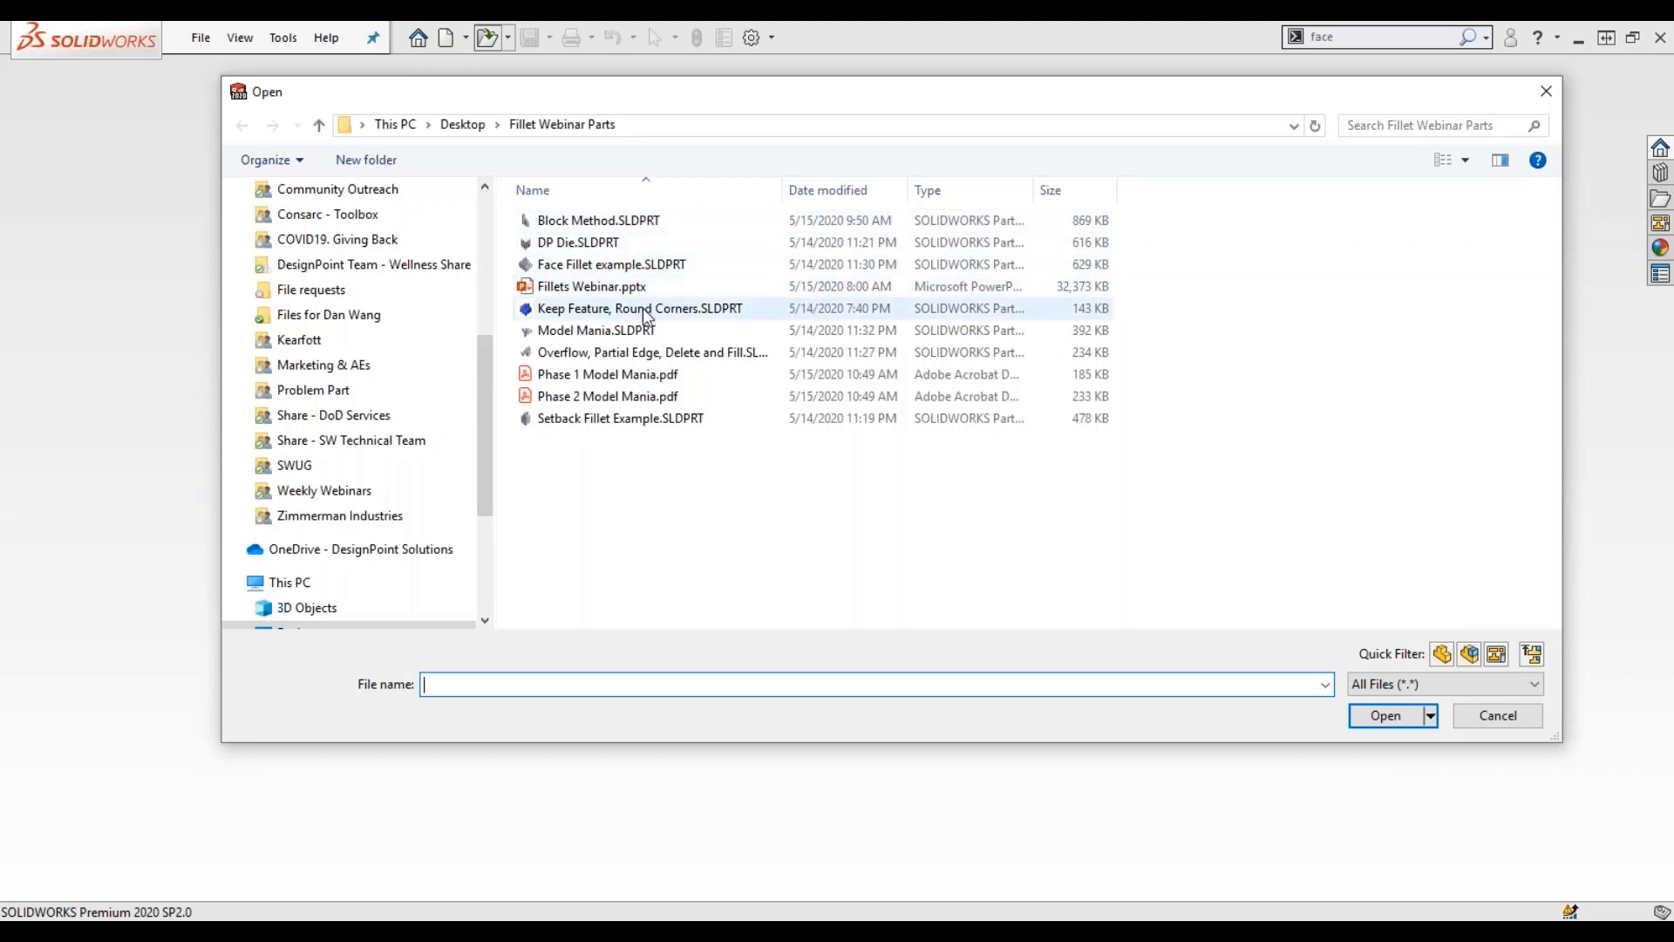
left_click(645, 353)
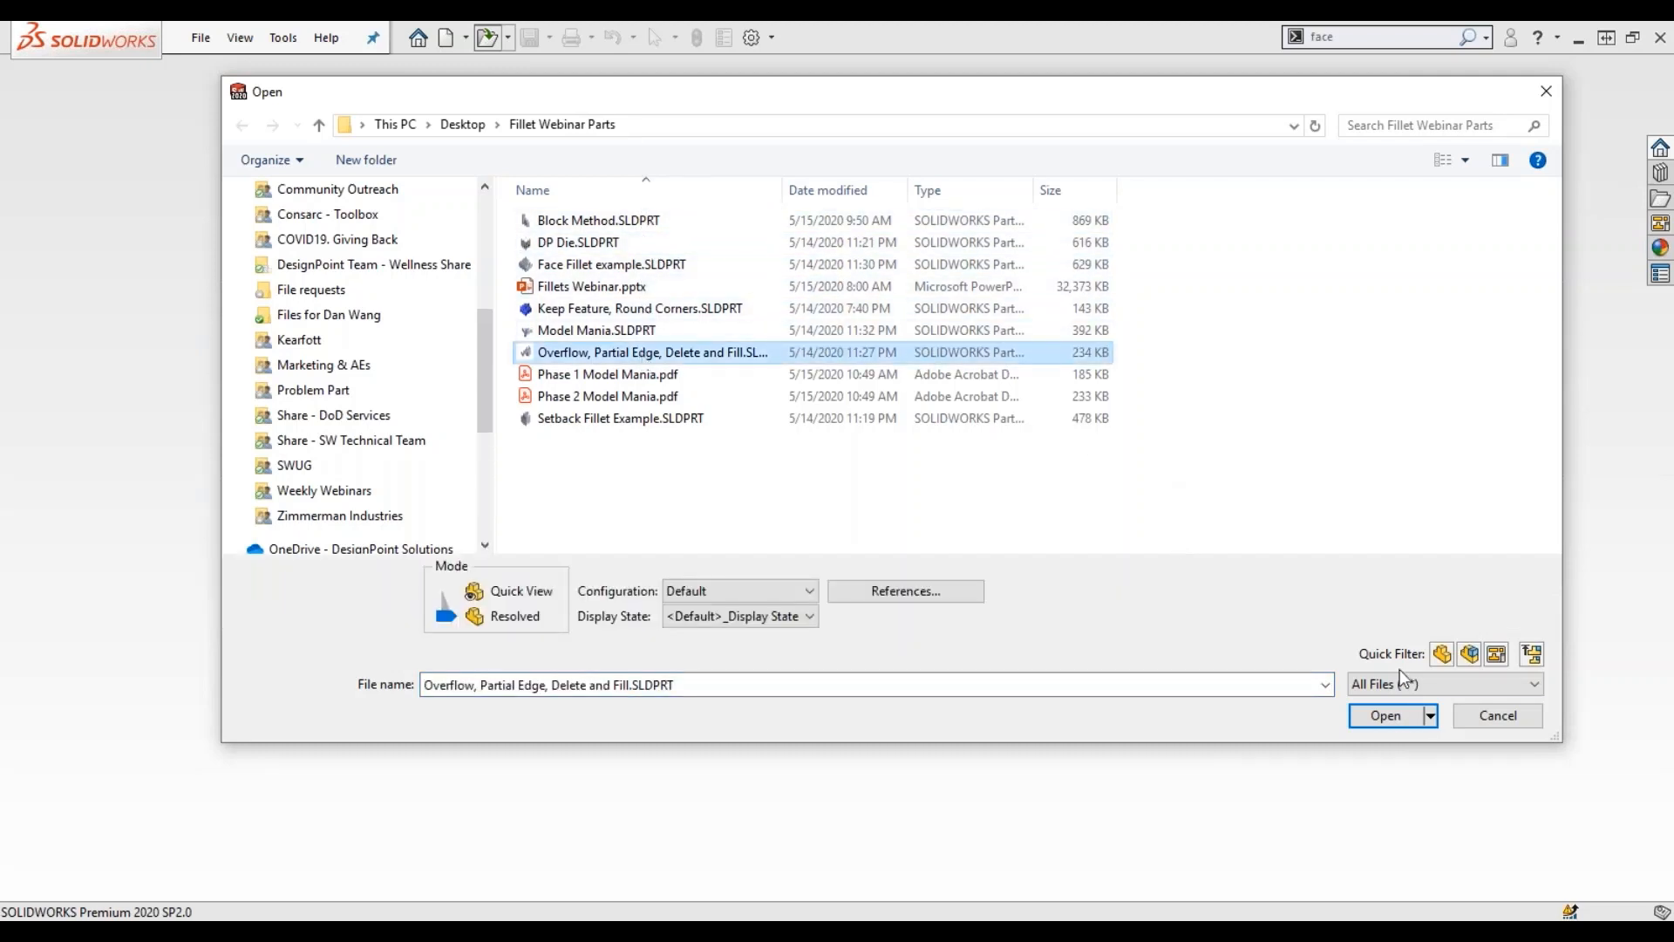
left_click(1395, 719)
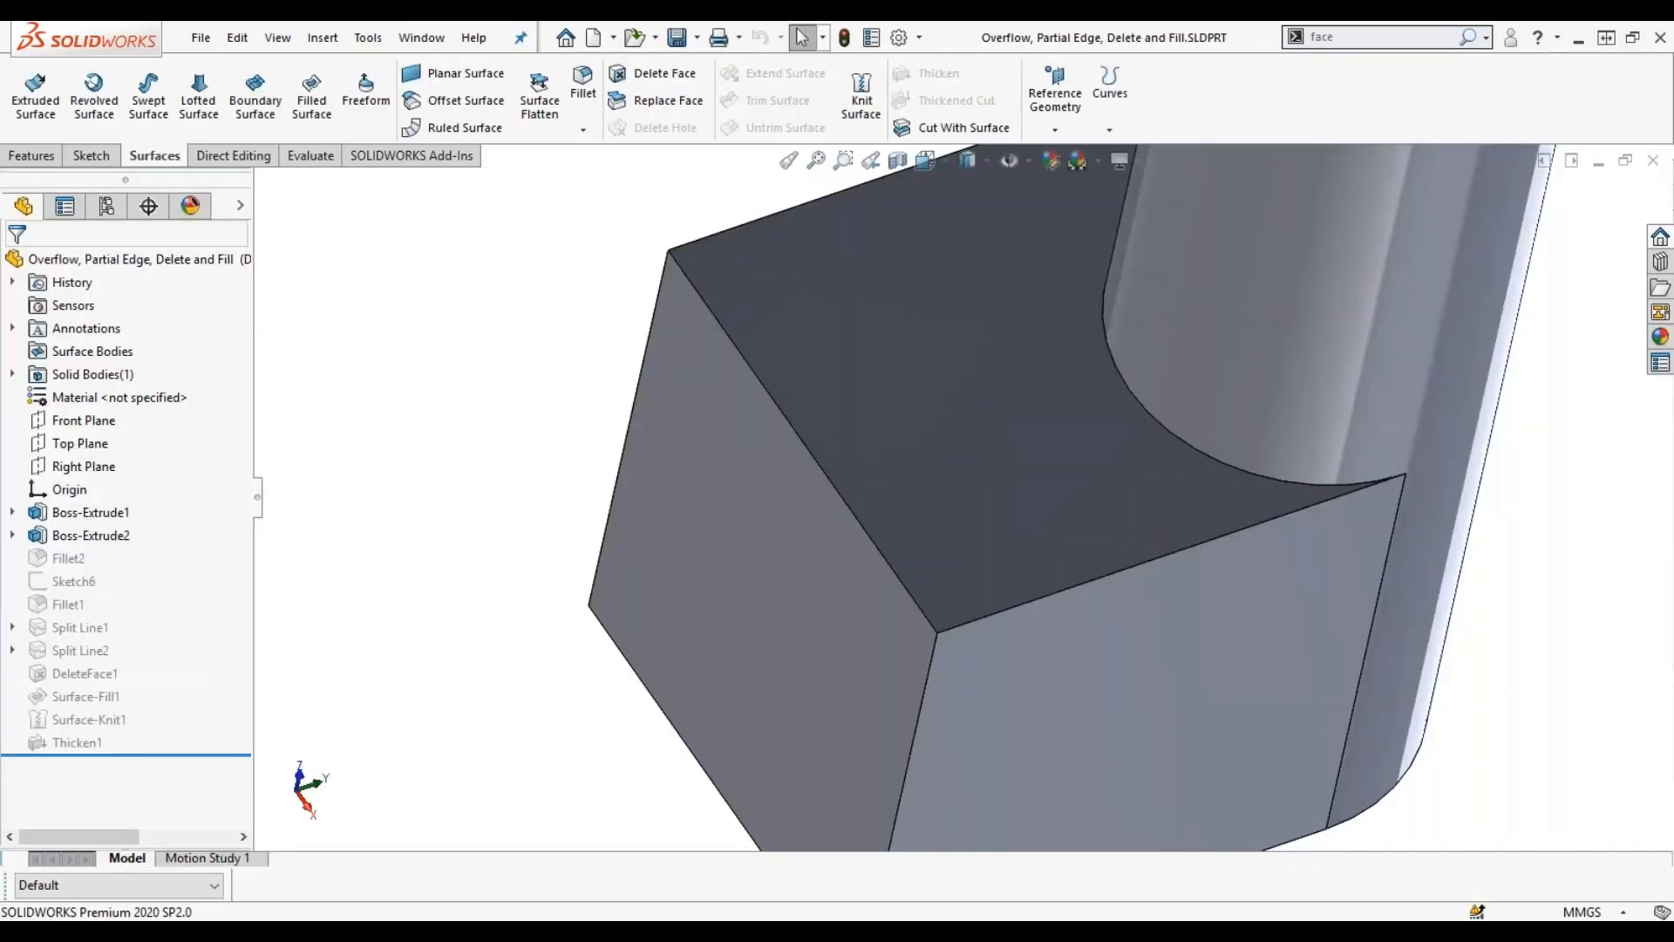
Move the rollback bar up to directly below Fillet2, ahead of Sketch6.
scroll(1026, 615, "up", 2)
middle_click_drag(1022, 614, 1022, 462)
left_click_drag(170, 754, 178, 571)
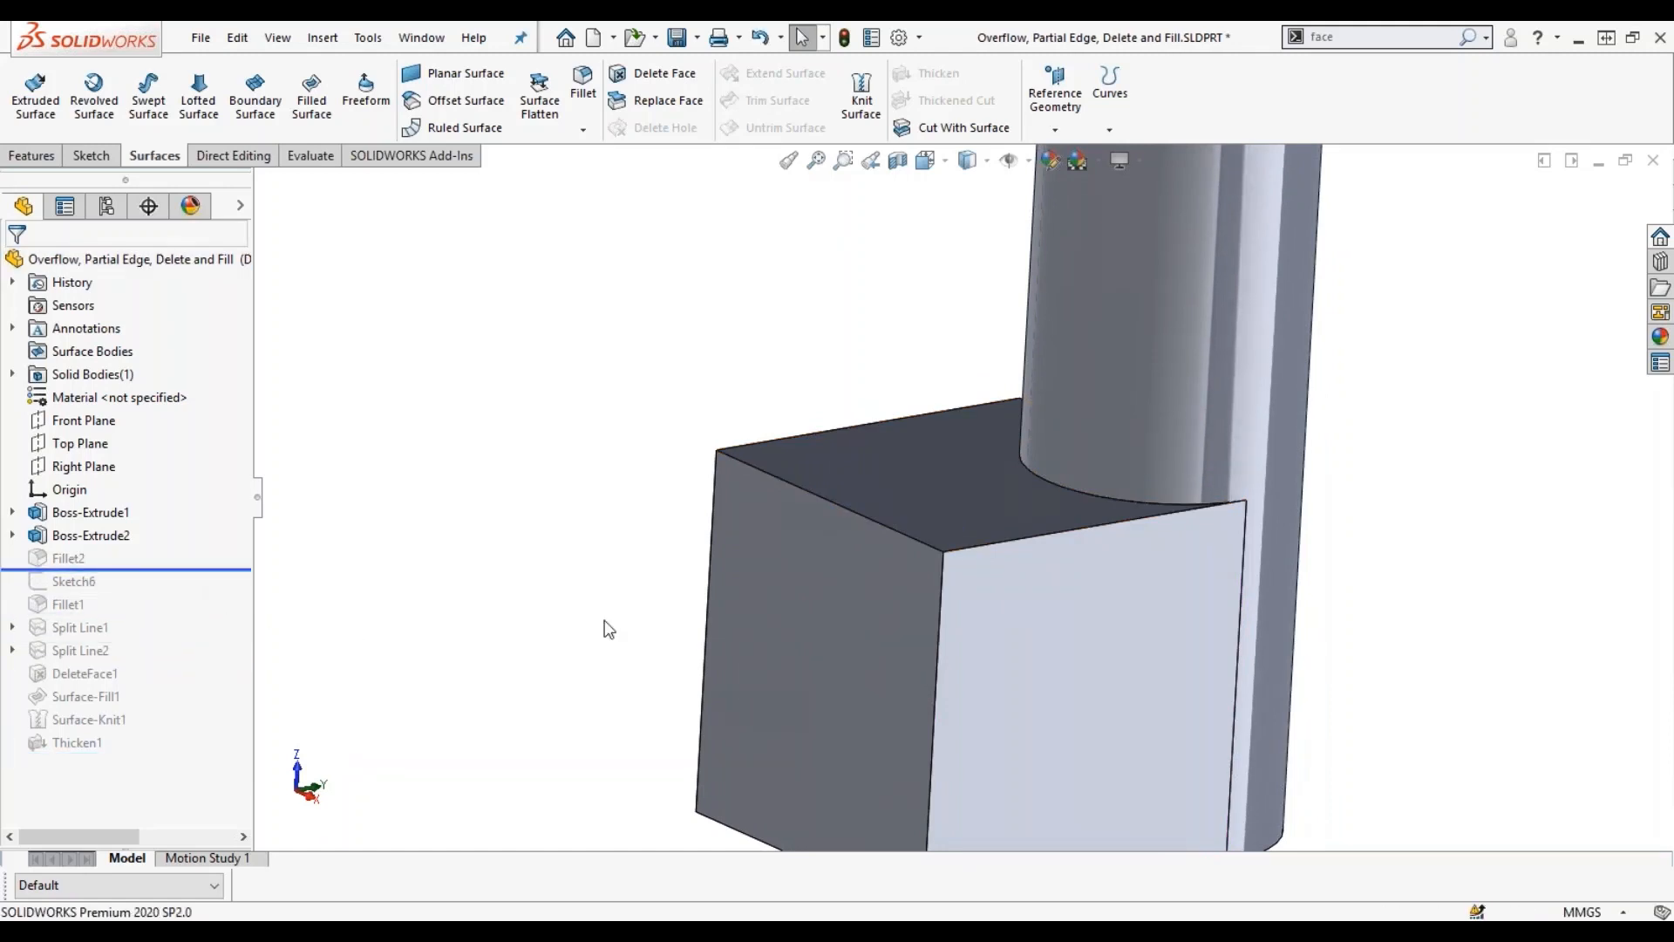
mouse_move(598, 608)
middle_mouse_down()
mouse_move(610, 560)
mouse_move(626, 613)
mouse_move(610, 624)
middle_mouse_up()
scroll(1015, 546, "up", 5)
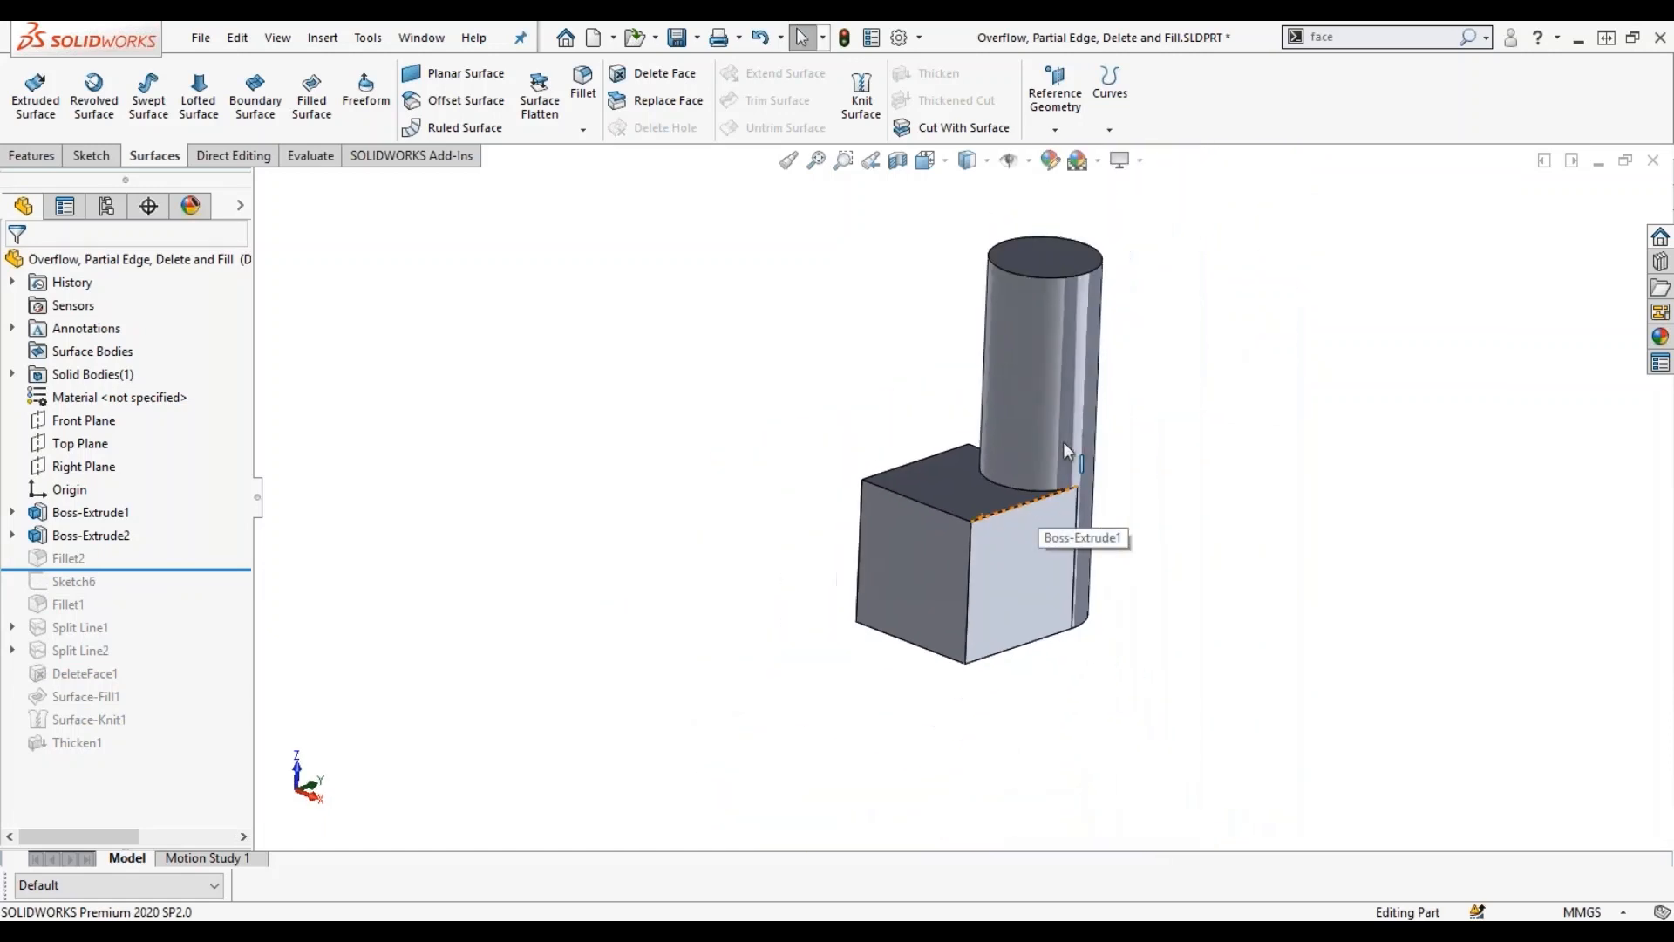
Examine the curved edge where the cylinder meets the block's top face, especially near the block's corner.
scroll(1064, 442, "down", 3)
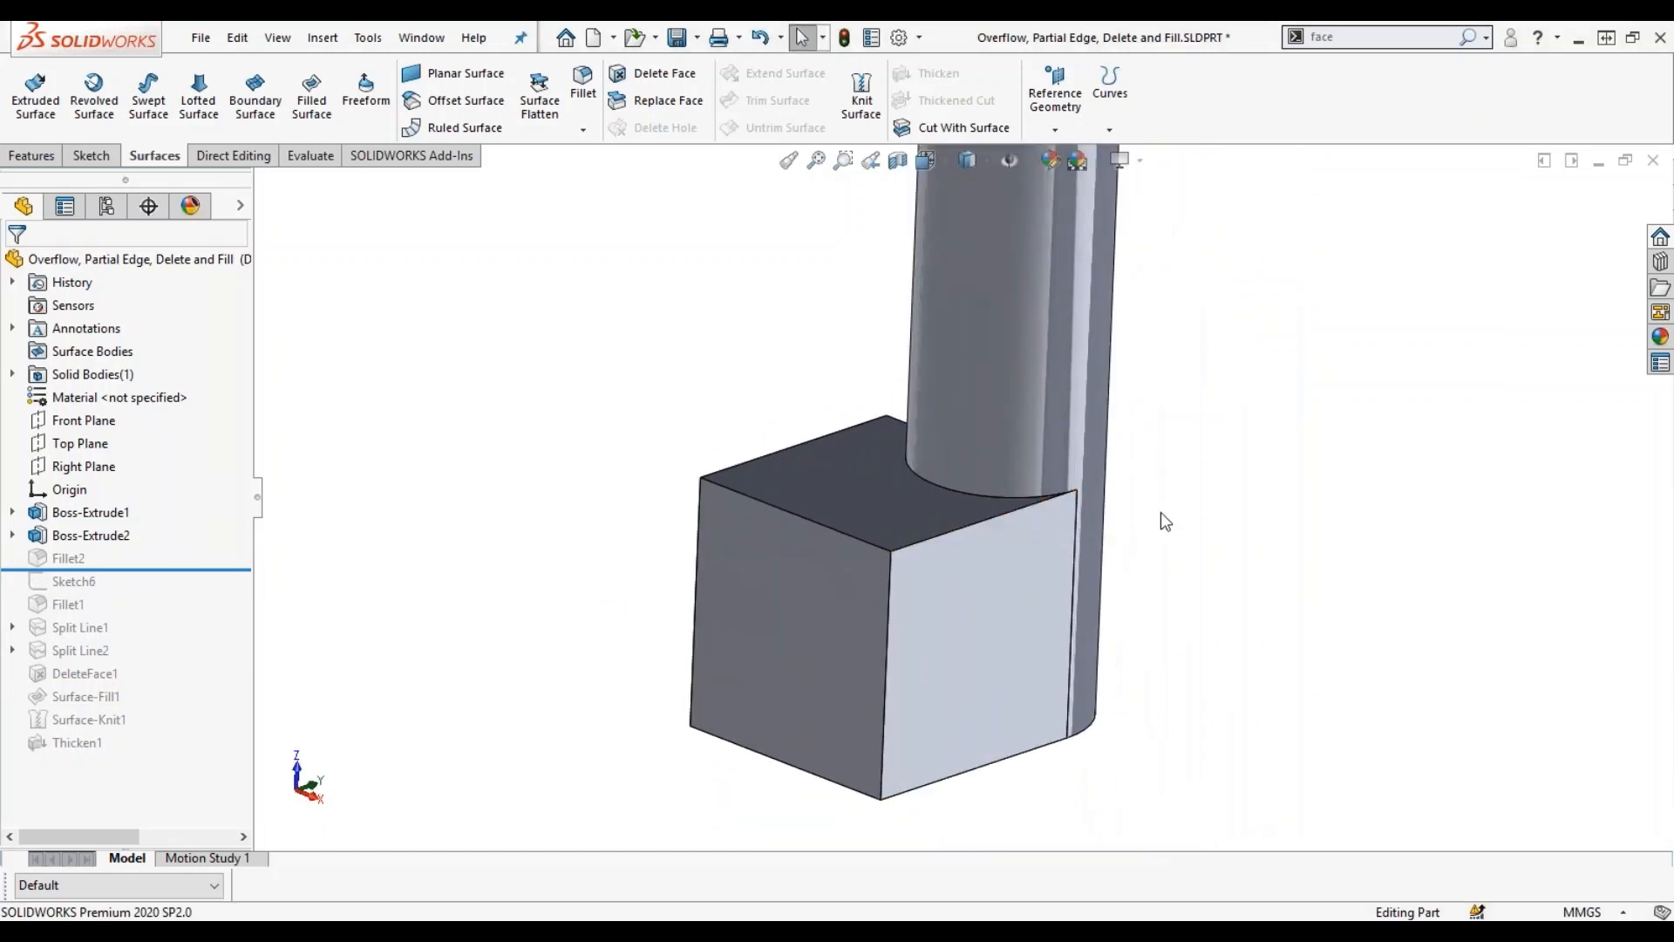
mouse_move(1192, 510)
middle_mouse_down()
mouse_move(1128, 495)
mouse_move(1166, 493)
mouse_move(1233, 441)
mouse_move(1203, 523)
mouse_move(1180, 511)
middle_mouse_up()
scroll(1023, 500, "down", 5)
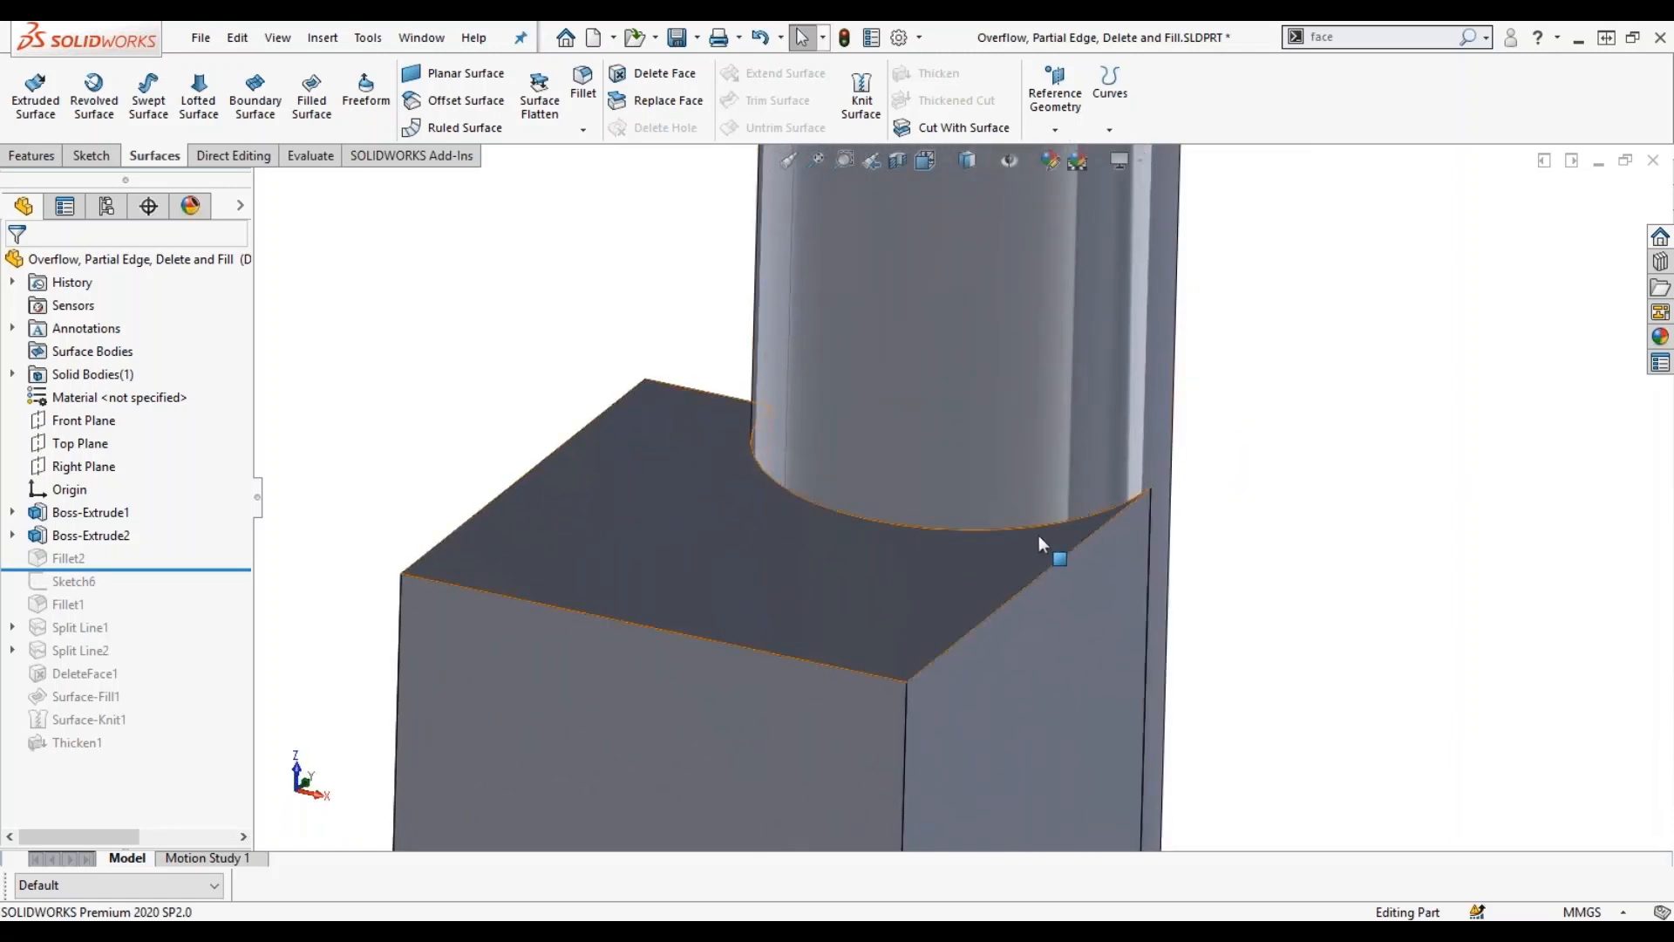
scroll(1175, 503, "down", 3)
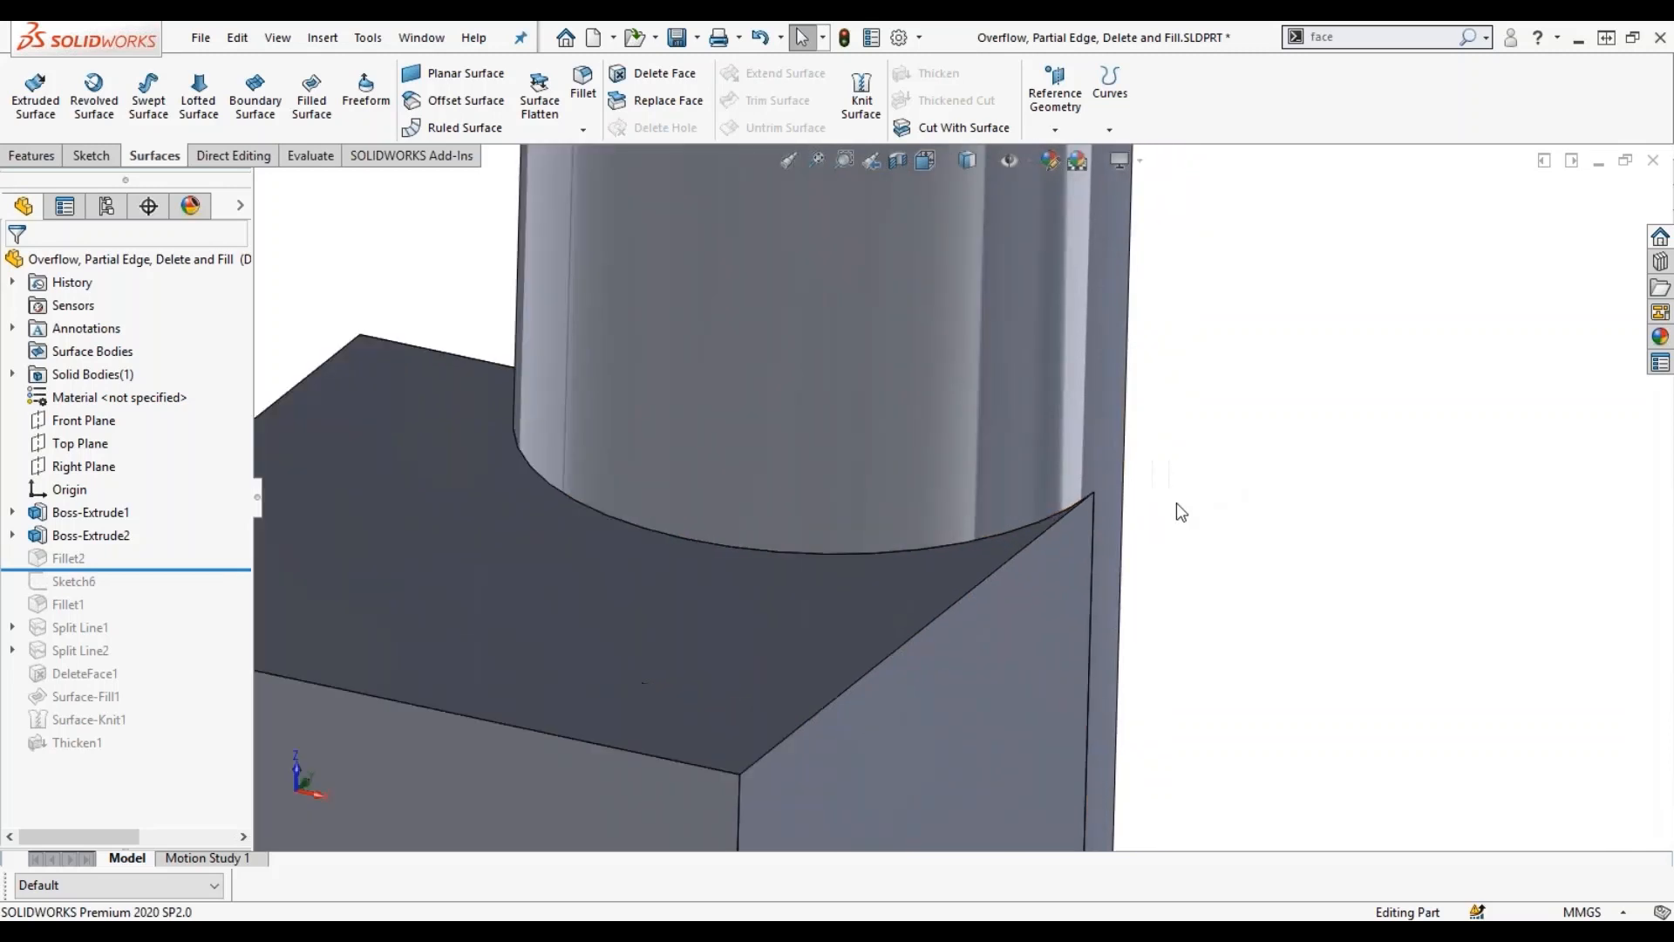
left_click(572, 499)
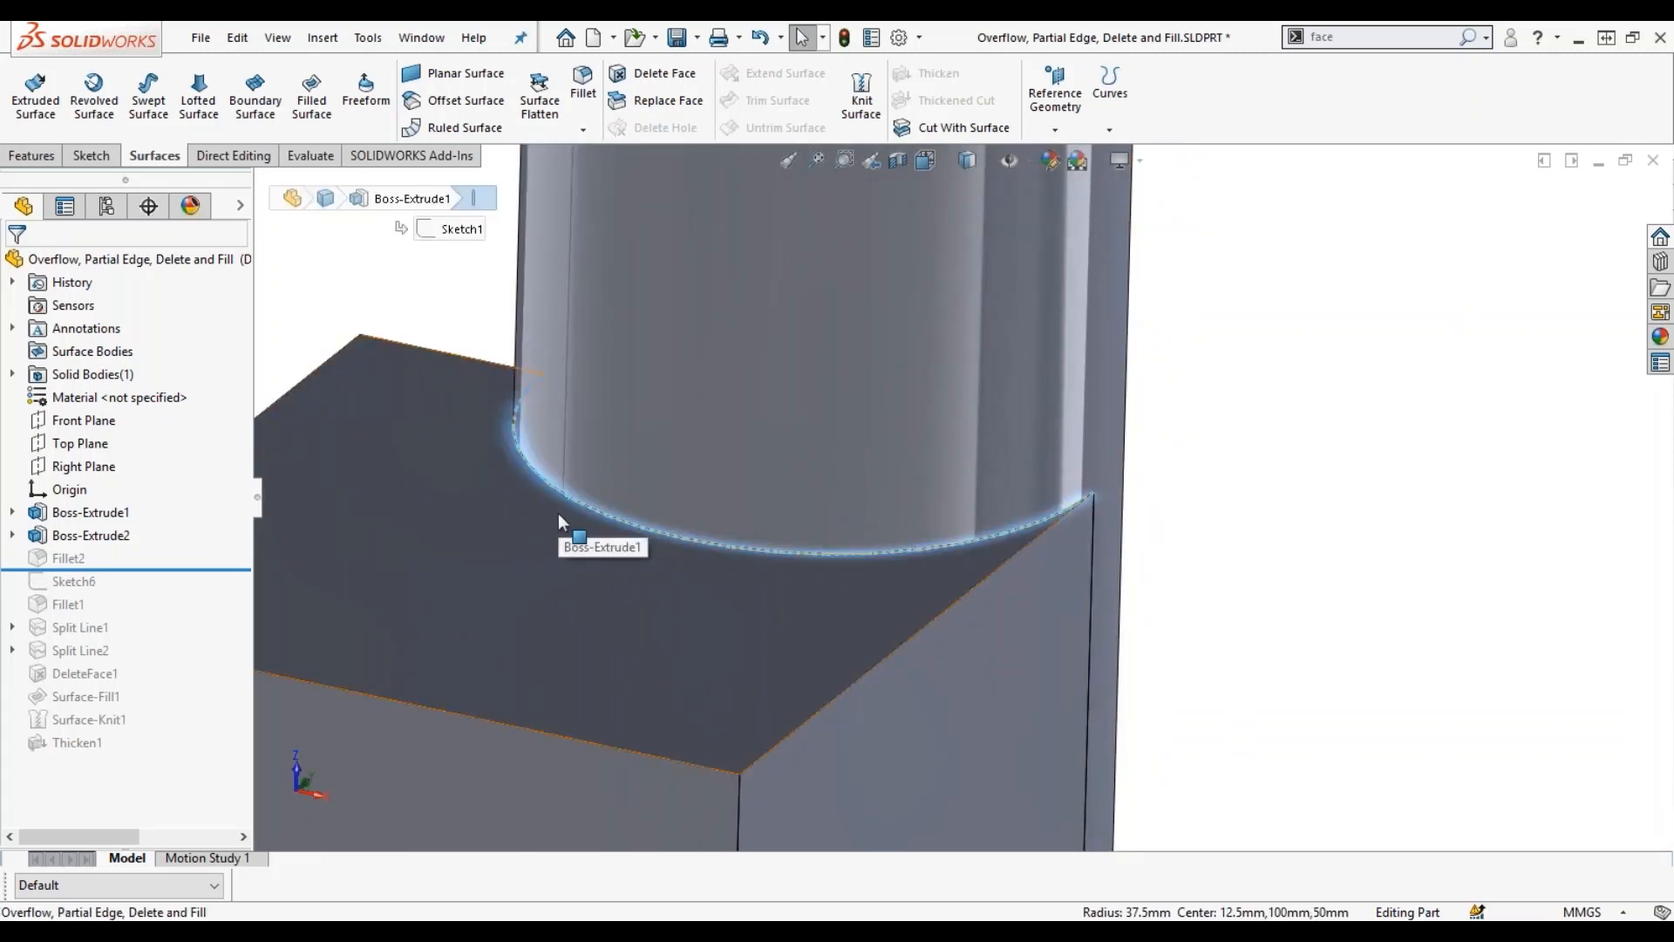
left_click(1232, 496)
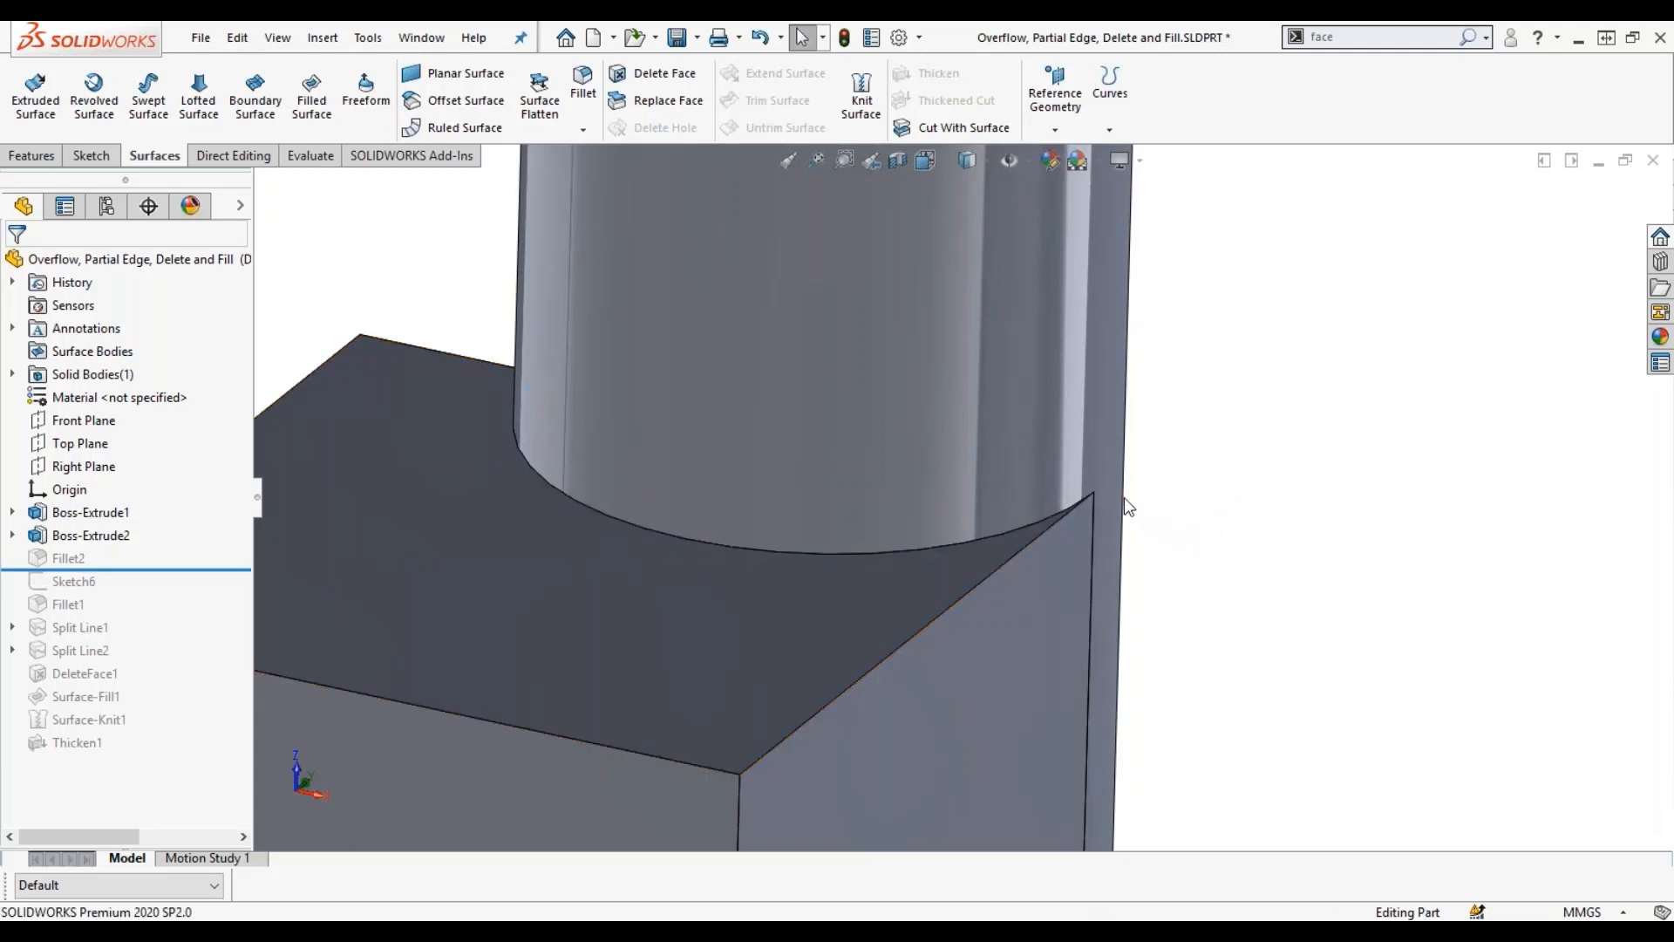
middle_click_drag(1125, 499, 1091, 494)
left_click(968, 552)
middle_click_drag(1029, 599, 1092, 584)
left_click(1159, 511)
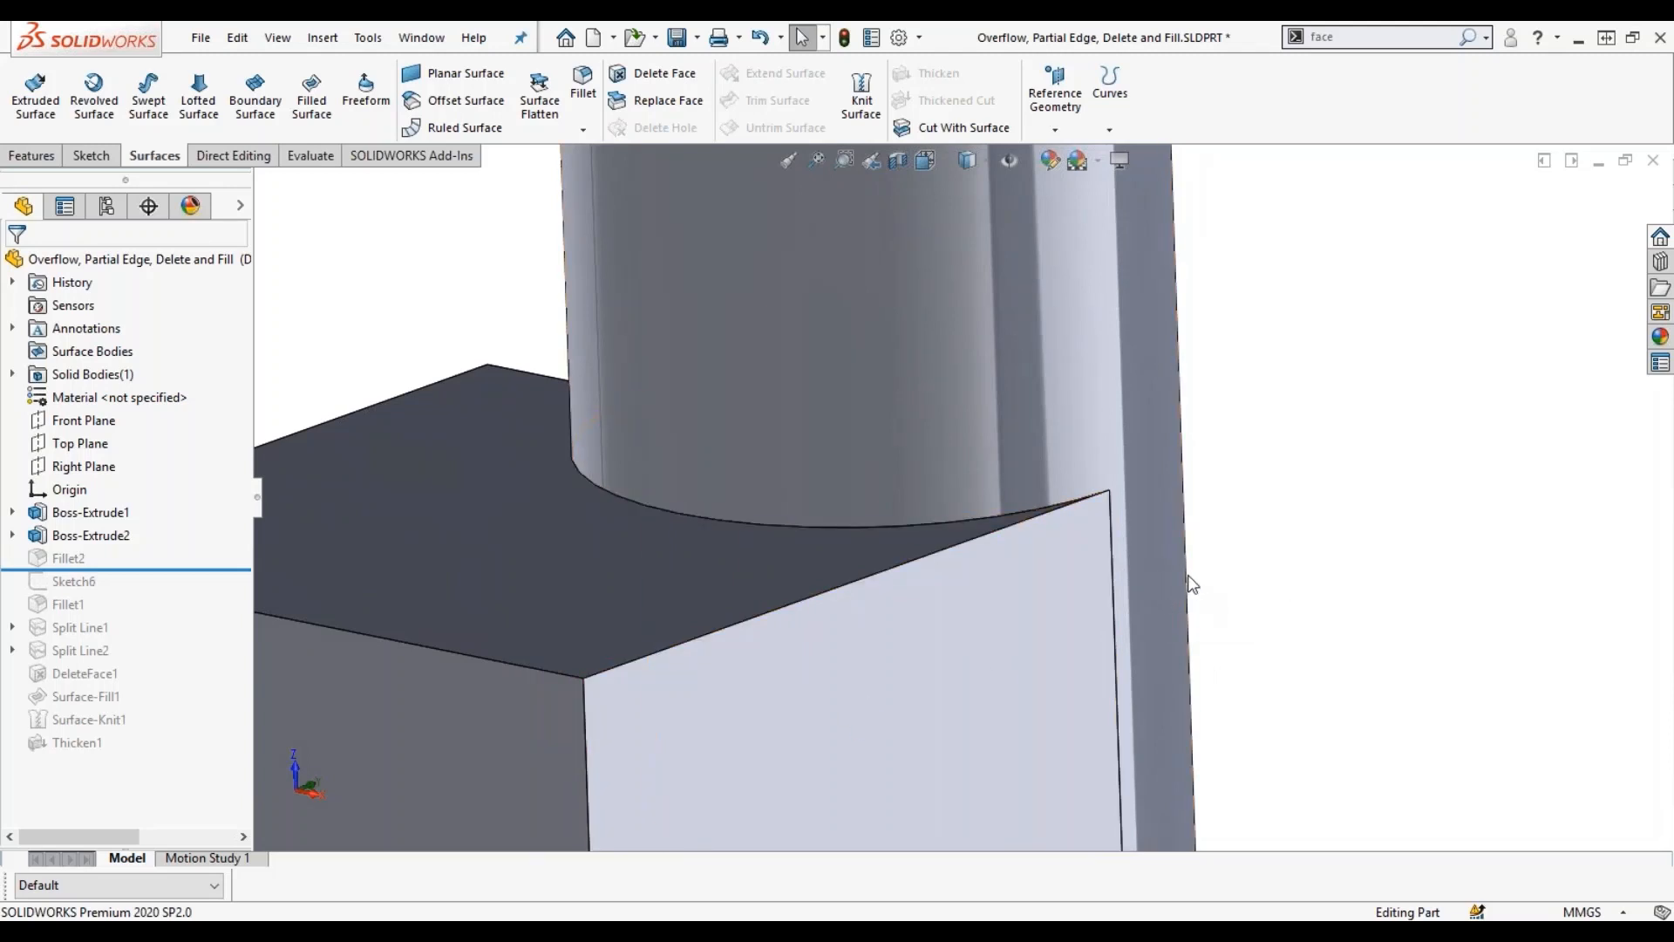
left_click(964, 519)
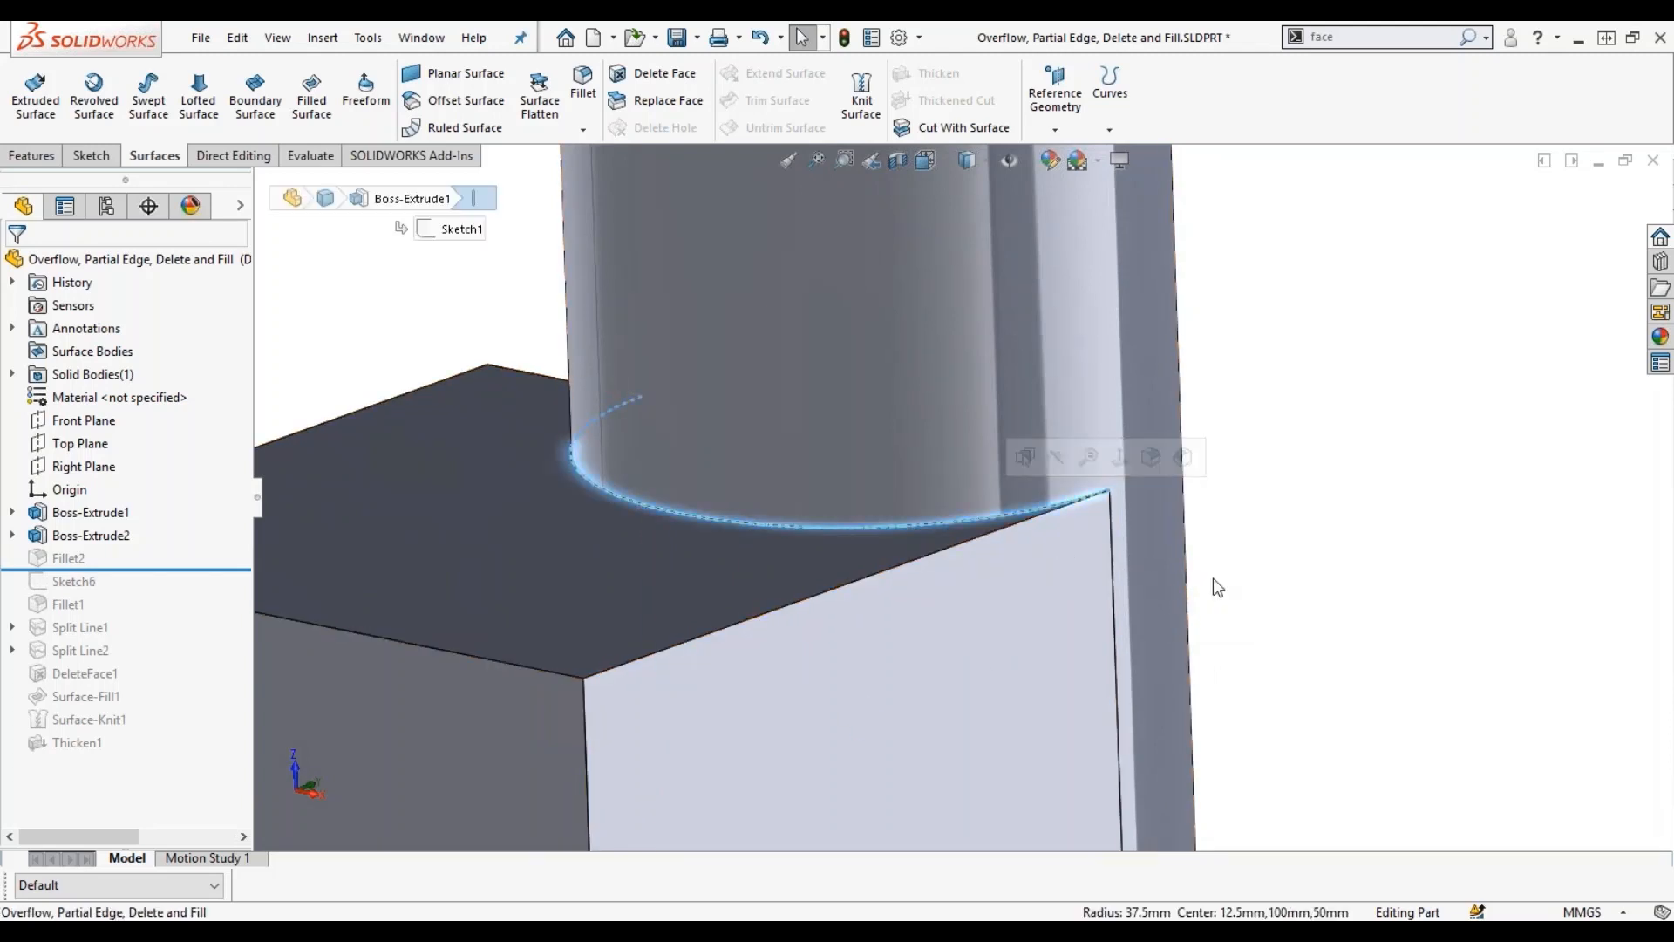
scroll(1191, 582, "down", 3)
left_click(1169, 519)
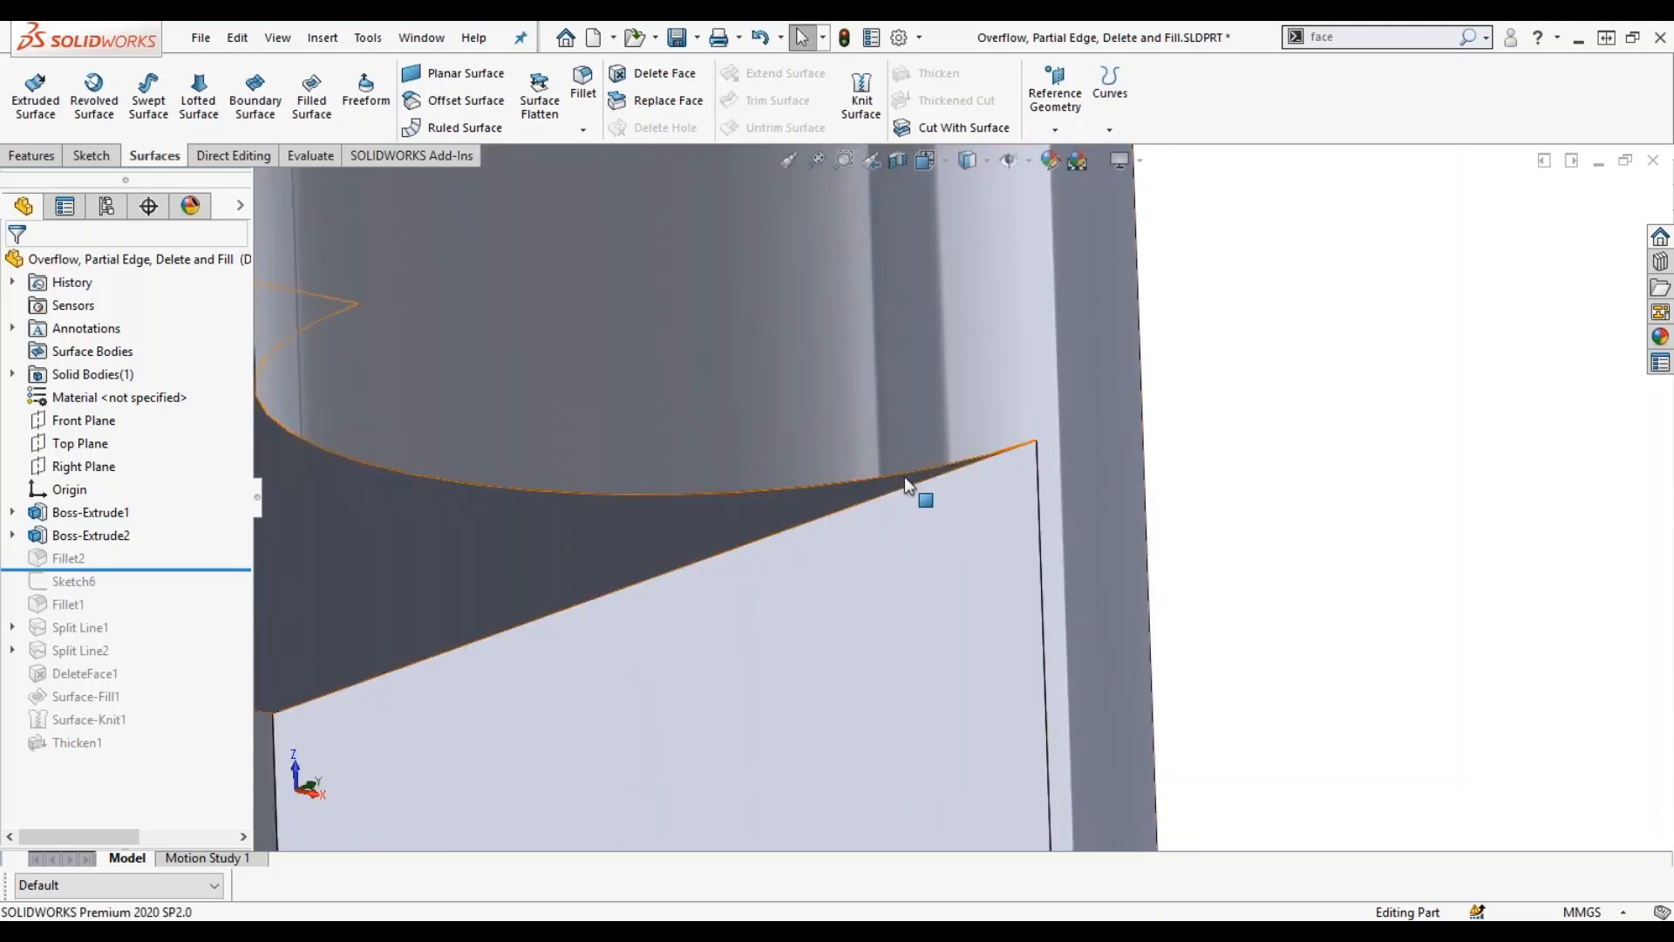
scroll(1003, 475, "down", 4)
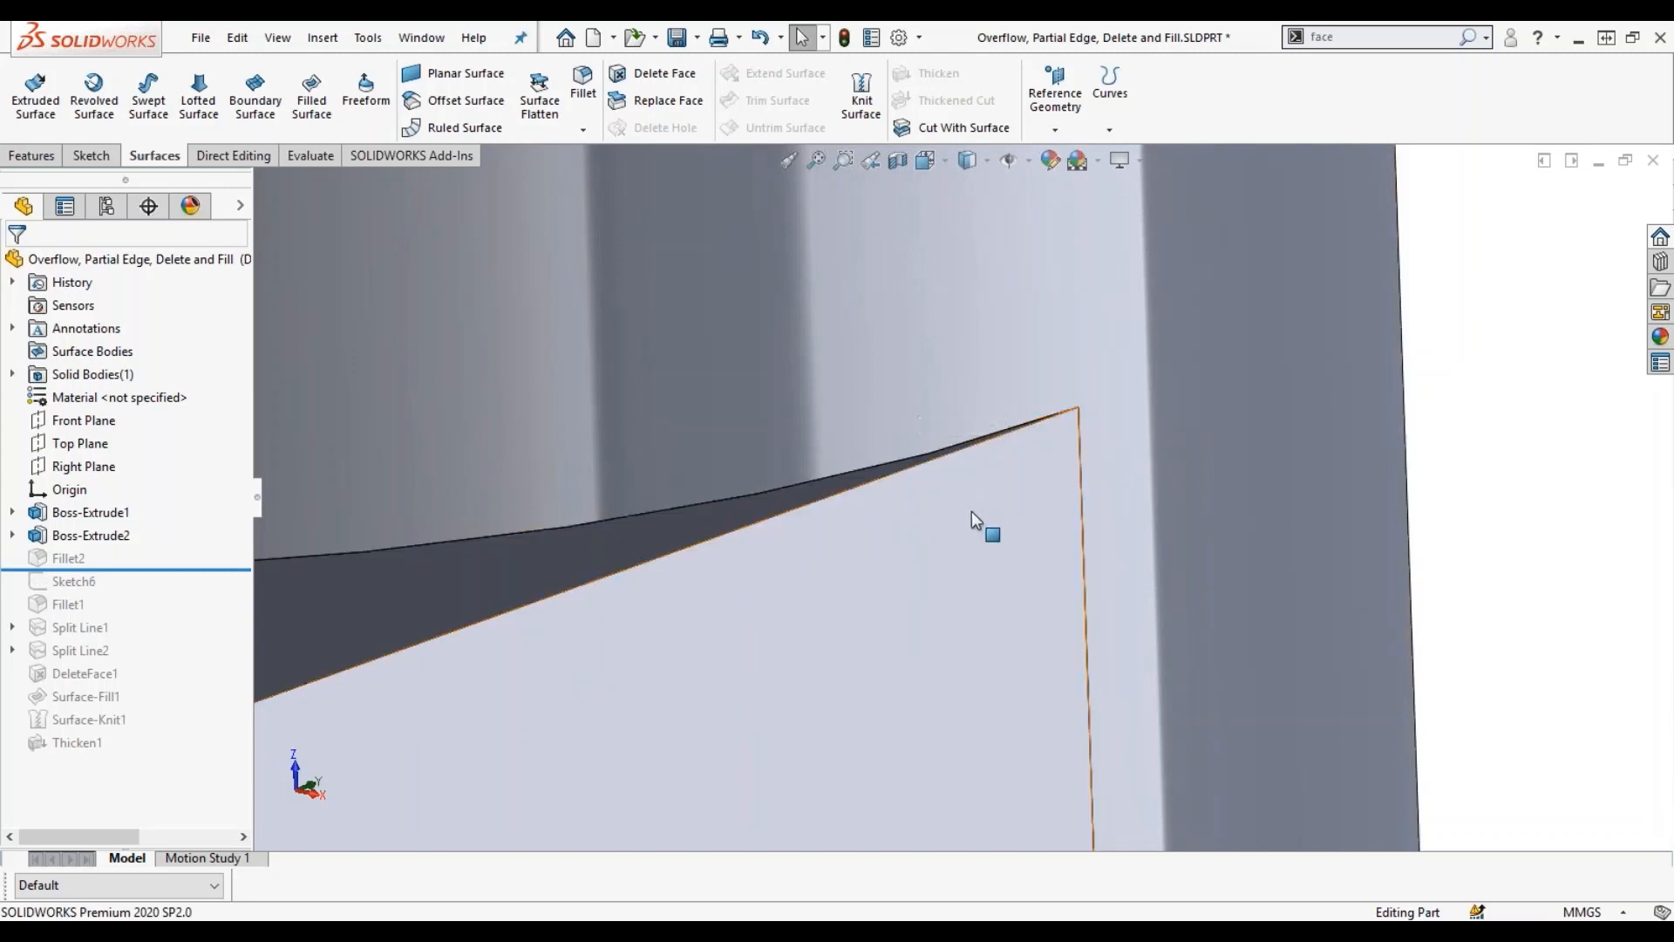
scroll(992, 530, "up", 4)
scroll(877, 505, "up", 3)
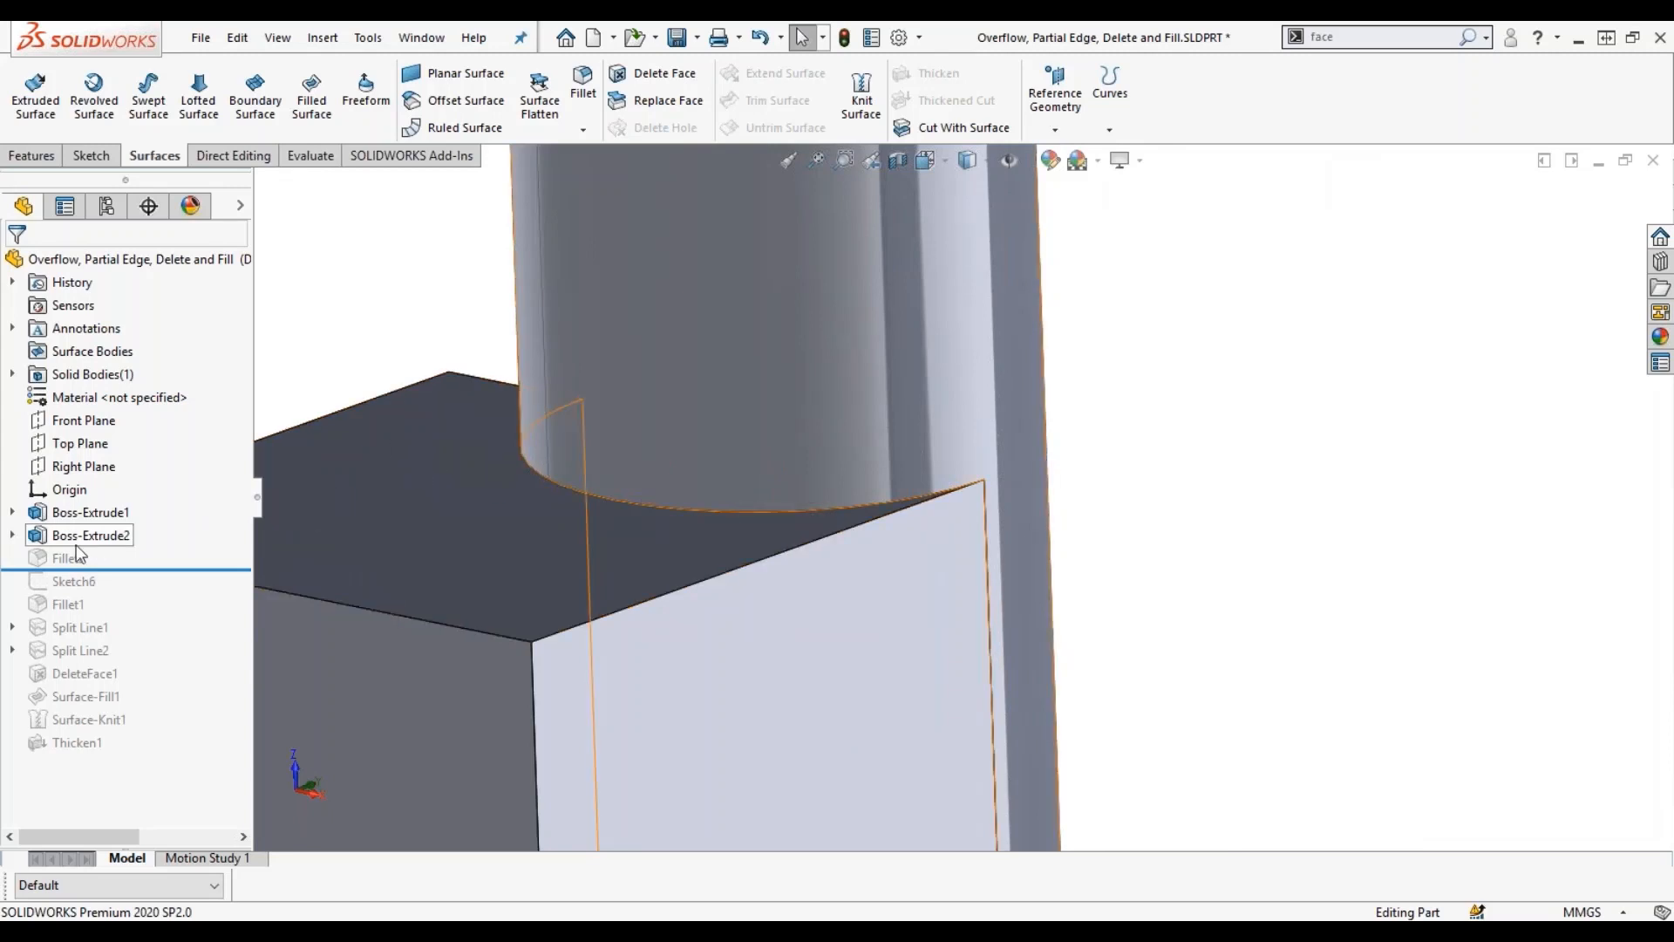
Activate the Overflow configuration of the part.
left_click(93, 881)
left_click(87, 922)
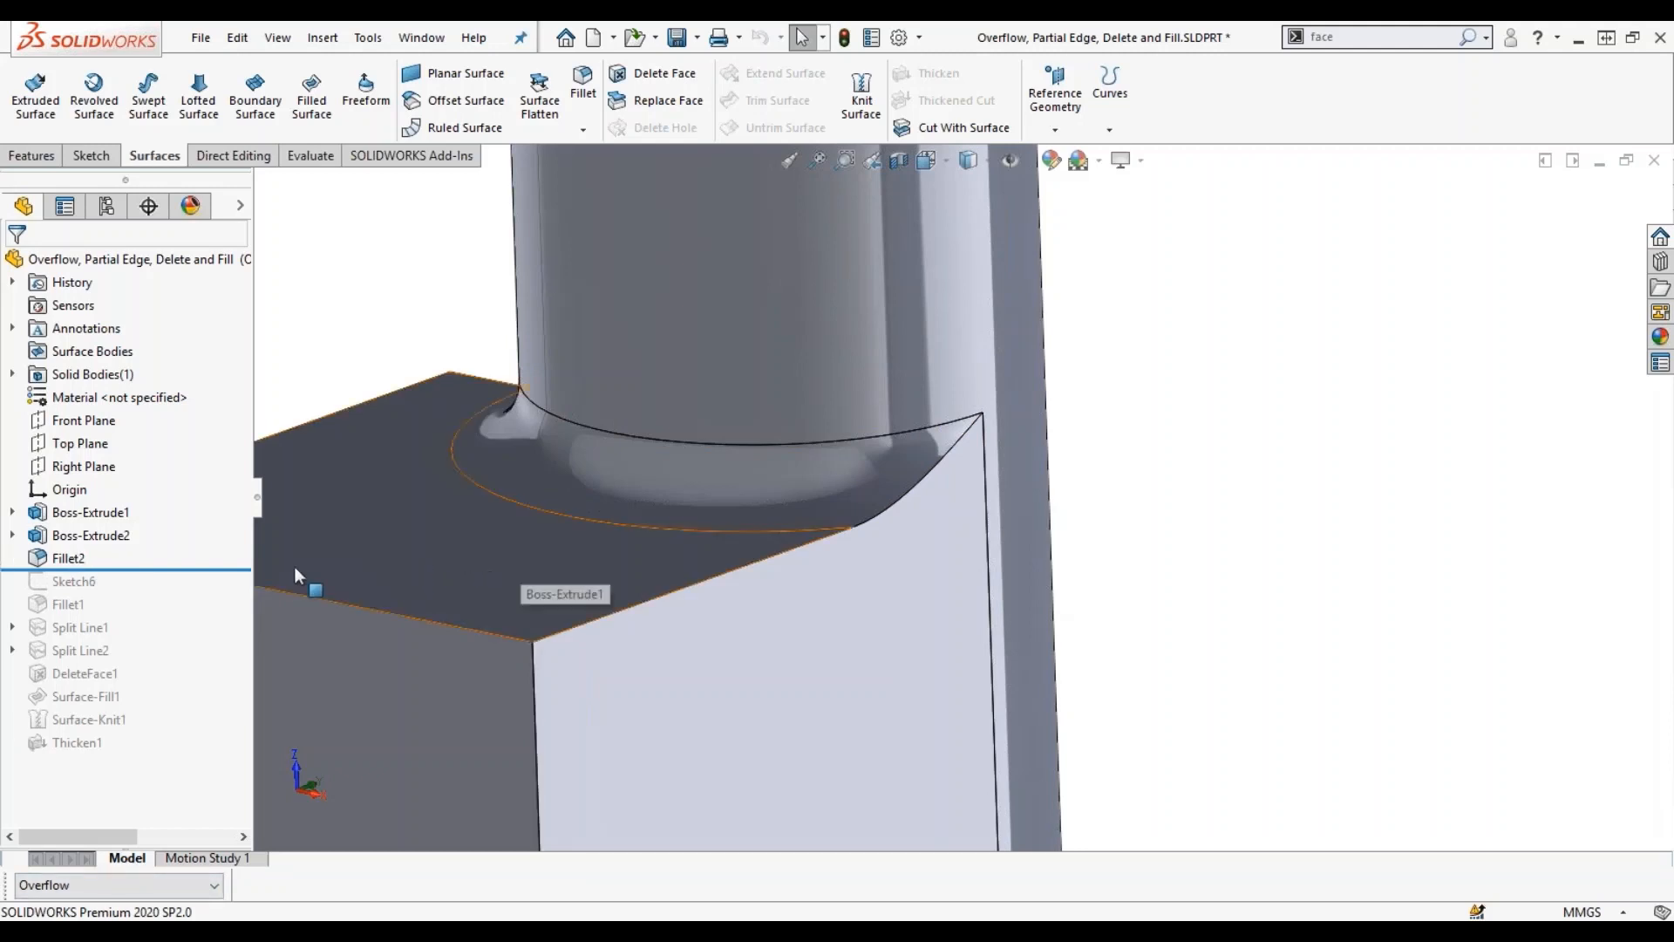
scroll(629, 556, "up", 1)
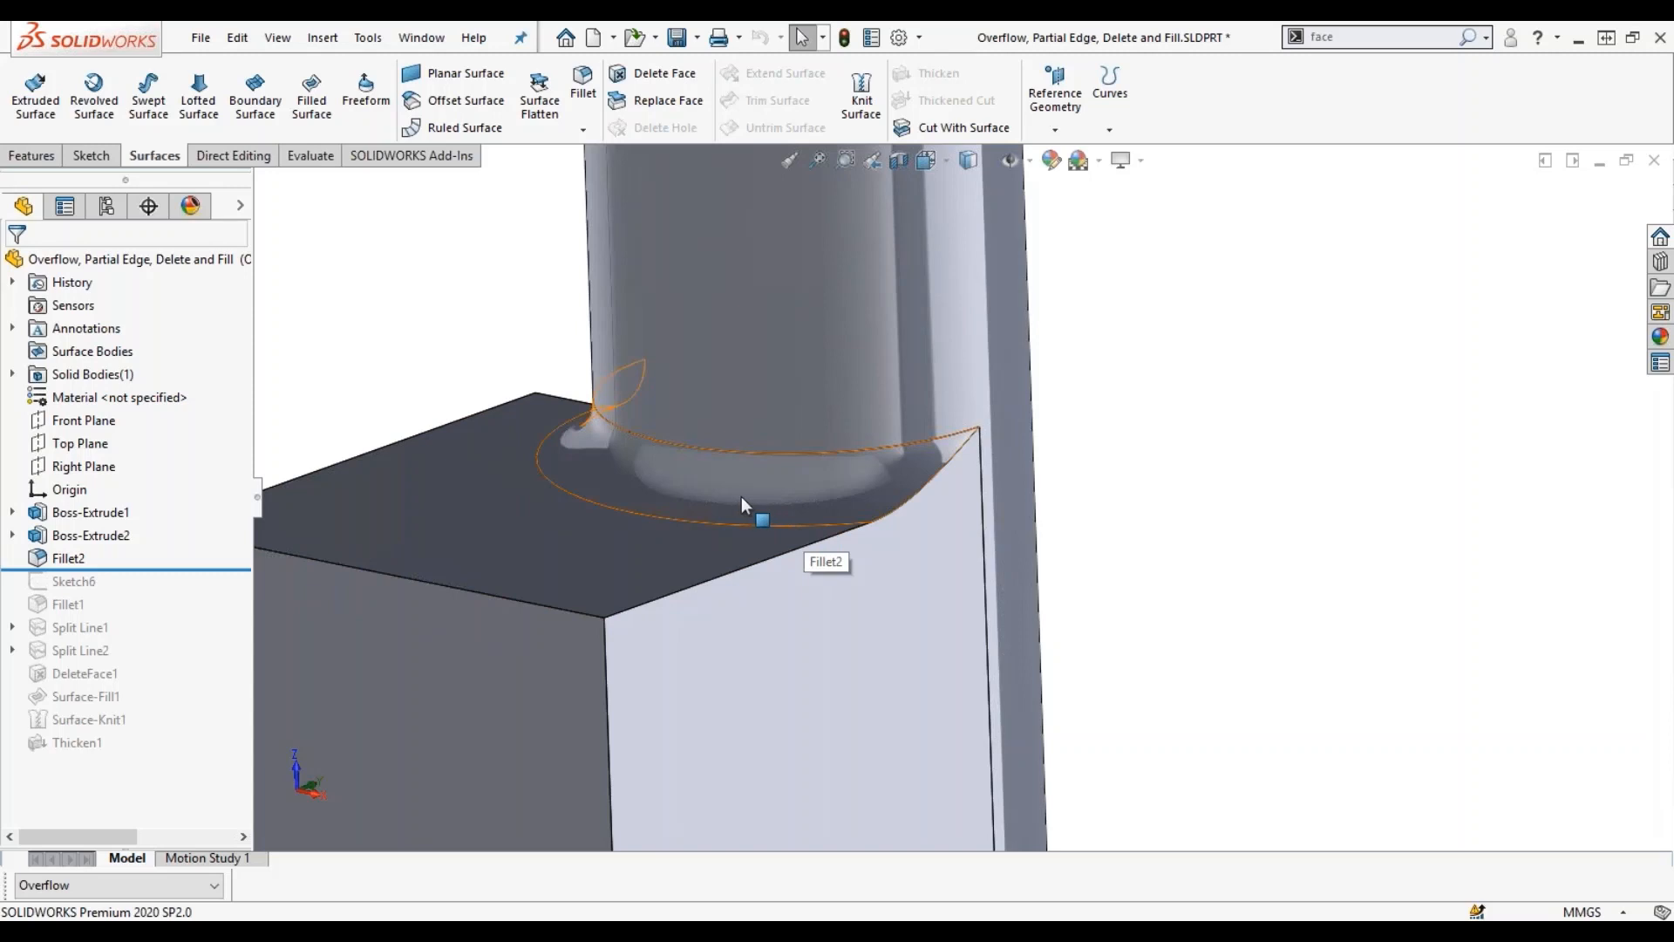
middle_click_drag(834, 521, 829, 474)
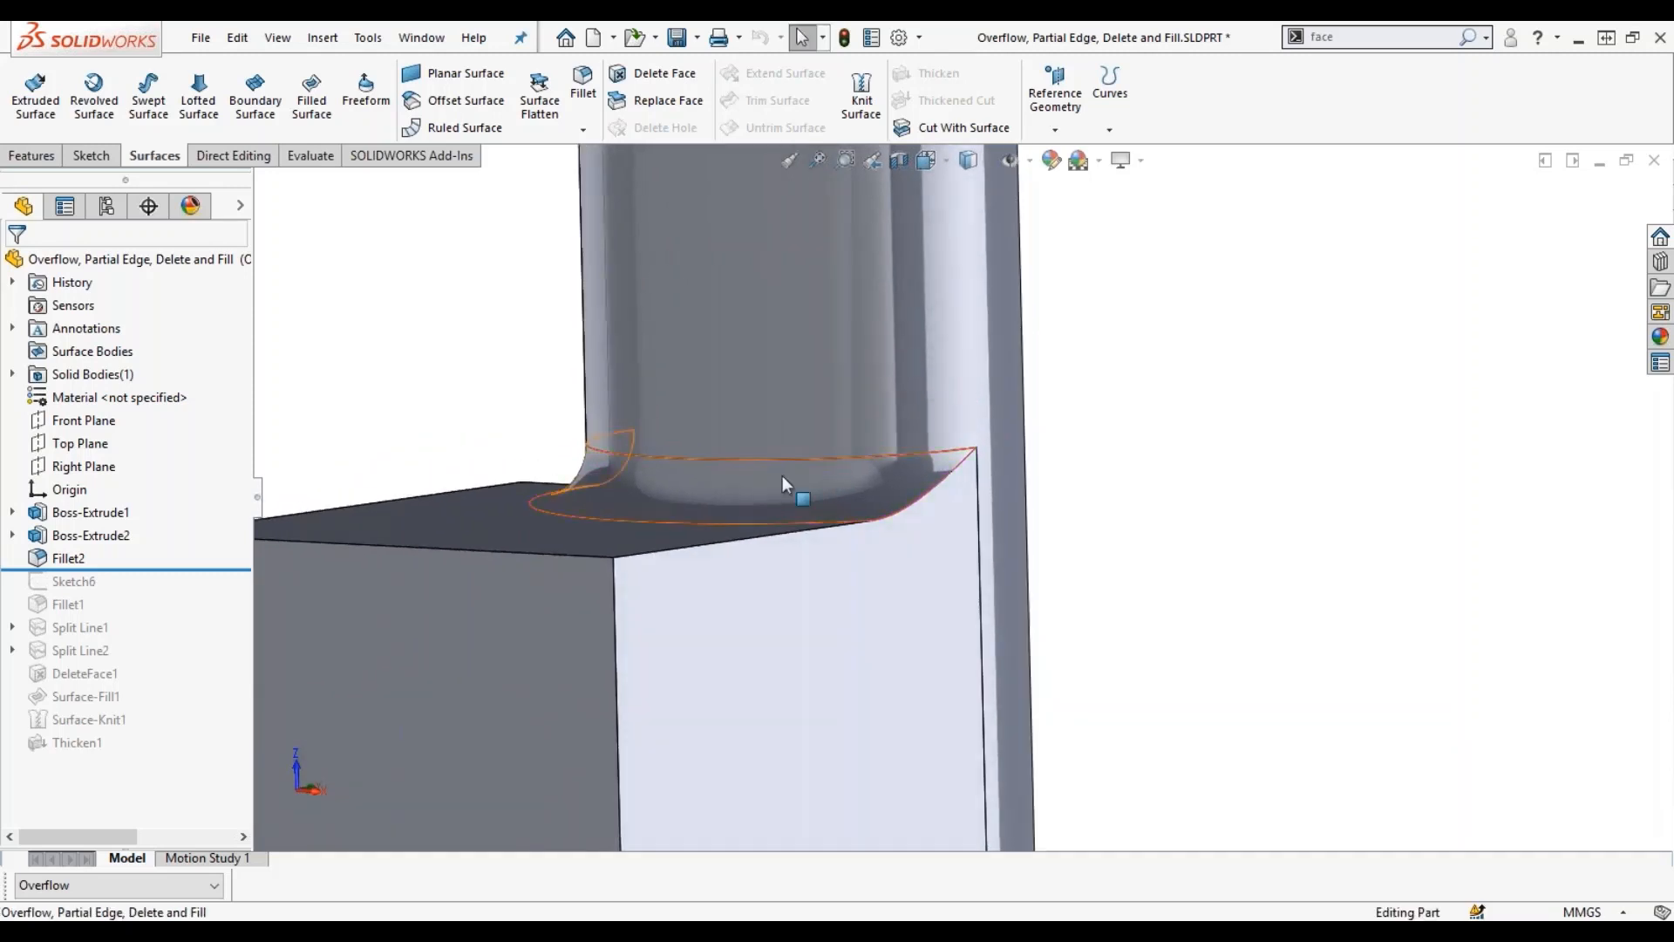
Examine how Fillet2 at the cylinder's base runs along the block's top face and side edge up to the corner.
left_click(68, 558)
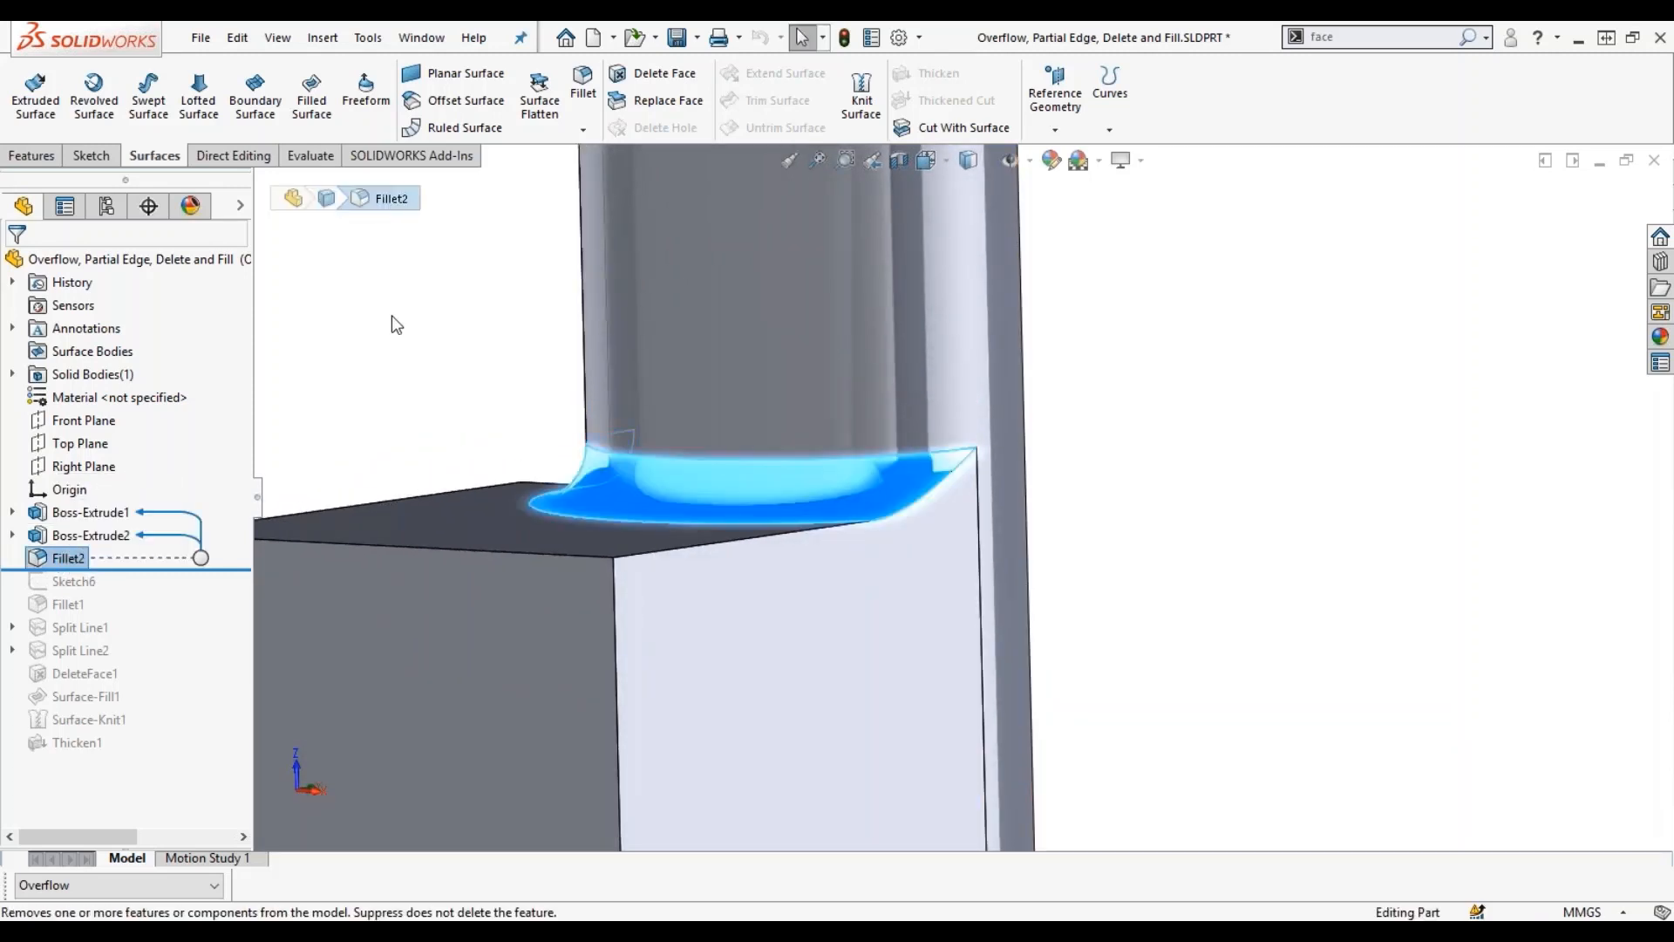
left_click(562, 417)
mouse_move(646, 485)
middle_mouse_down()
mouse_move(634, 502)
mouse_move(625, 467)
middle_mouse_up()
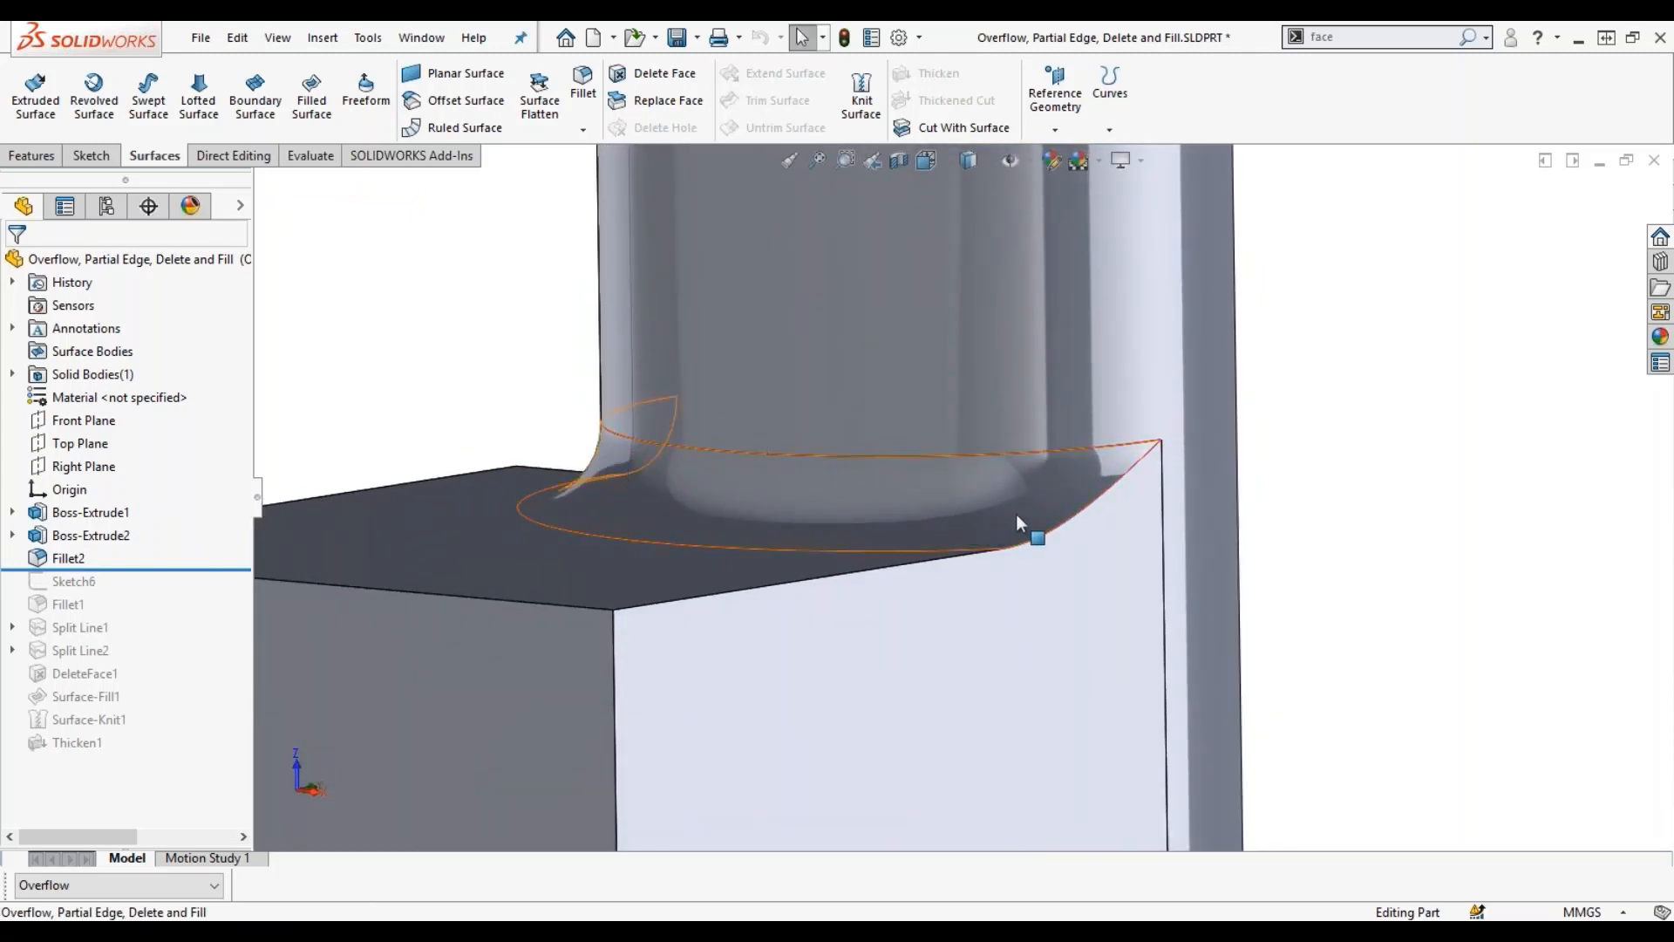
left_click(1002, 547)
left_click(1315, 582)
middle_click_drag(1315, 585, 1308, 658)
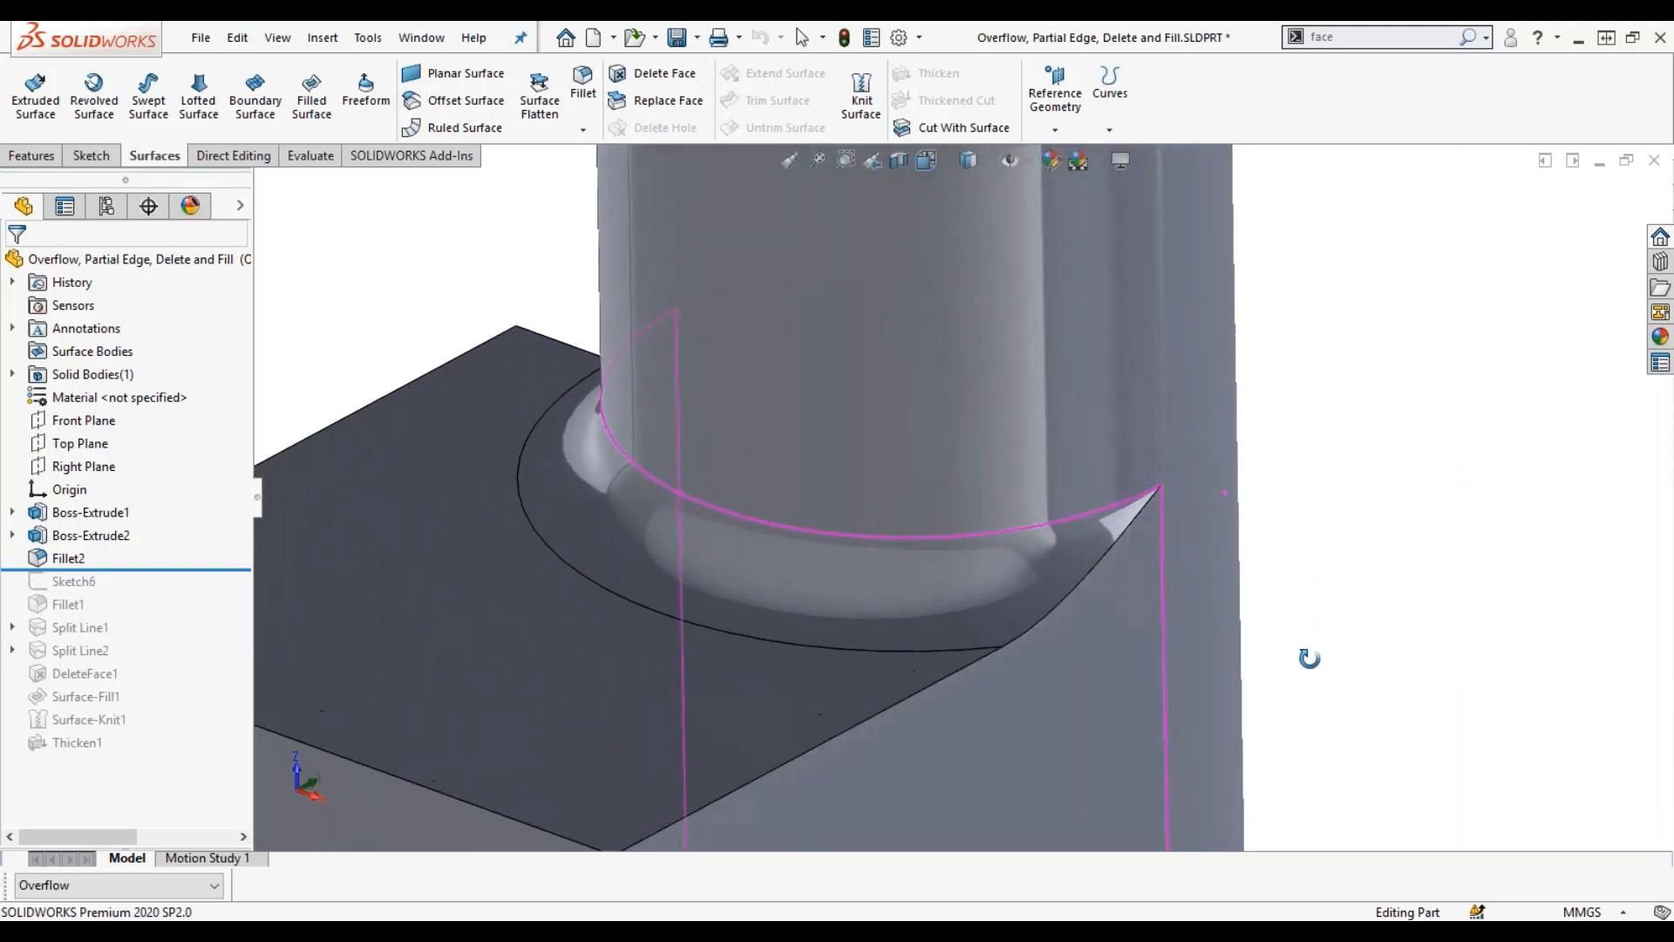
scroll(1003, 645, "down", 2)
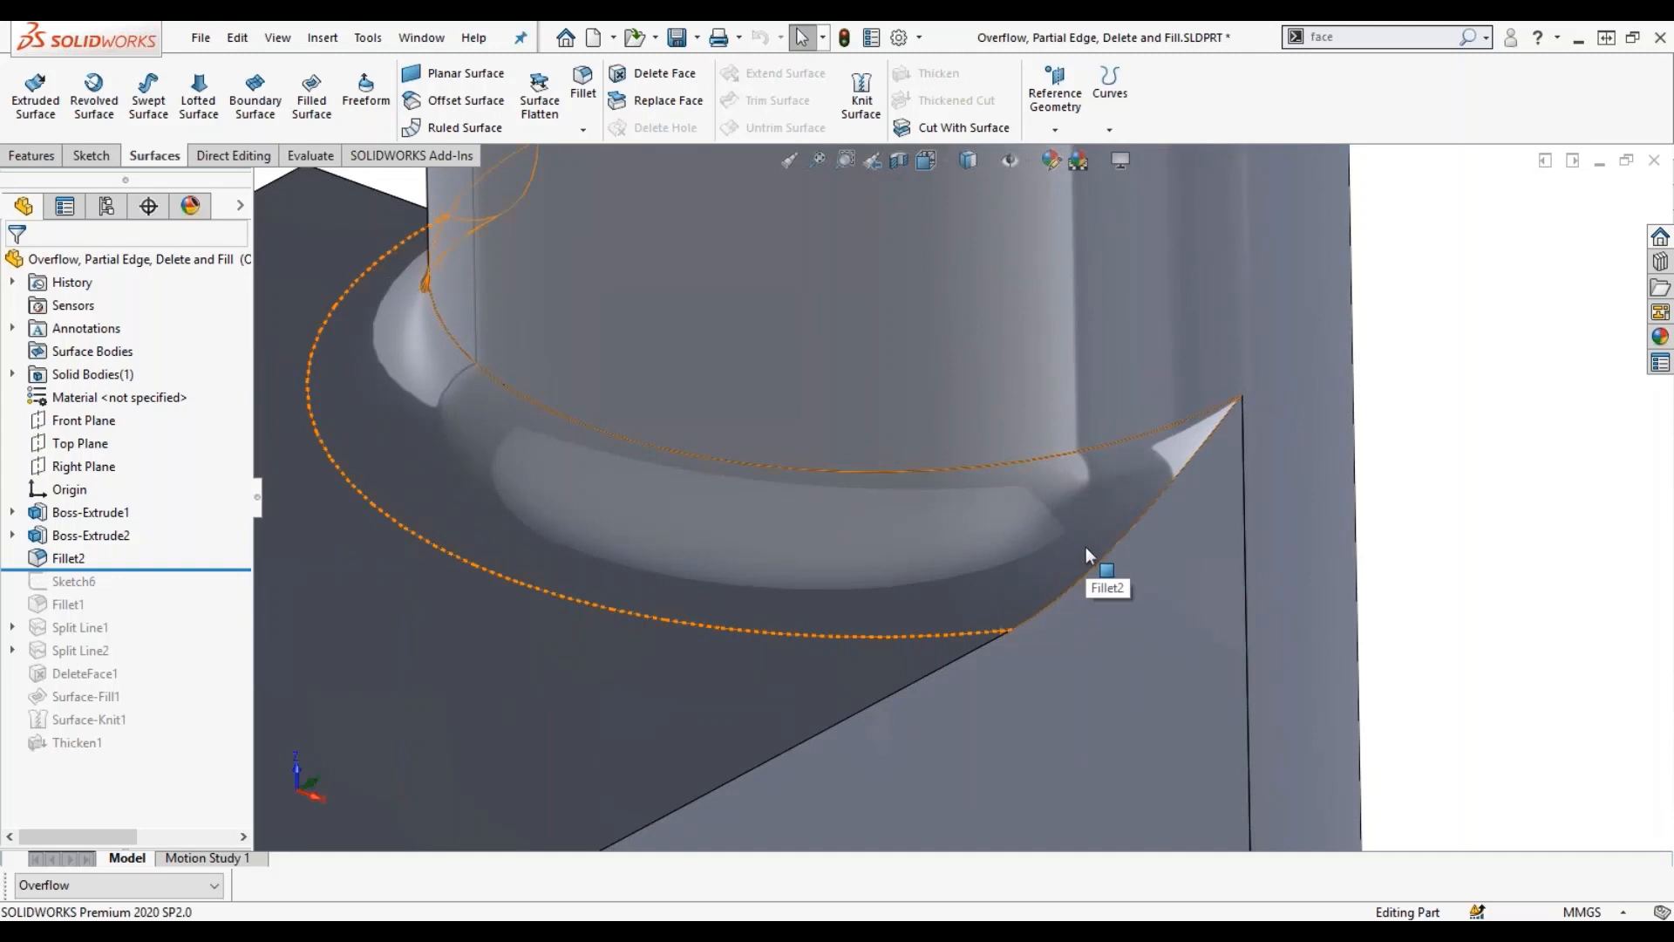
Edit Fillet2 at the cylinder's base and set its overflow type to Keep edge.
scroll(1123, 518, "up", 1)
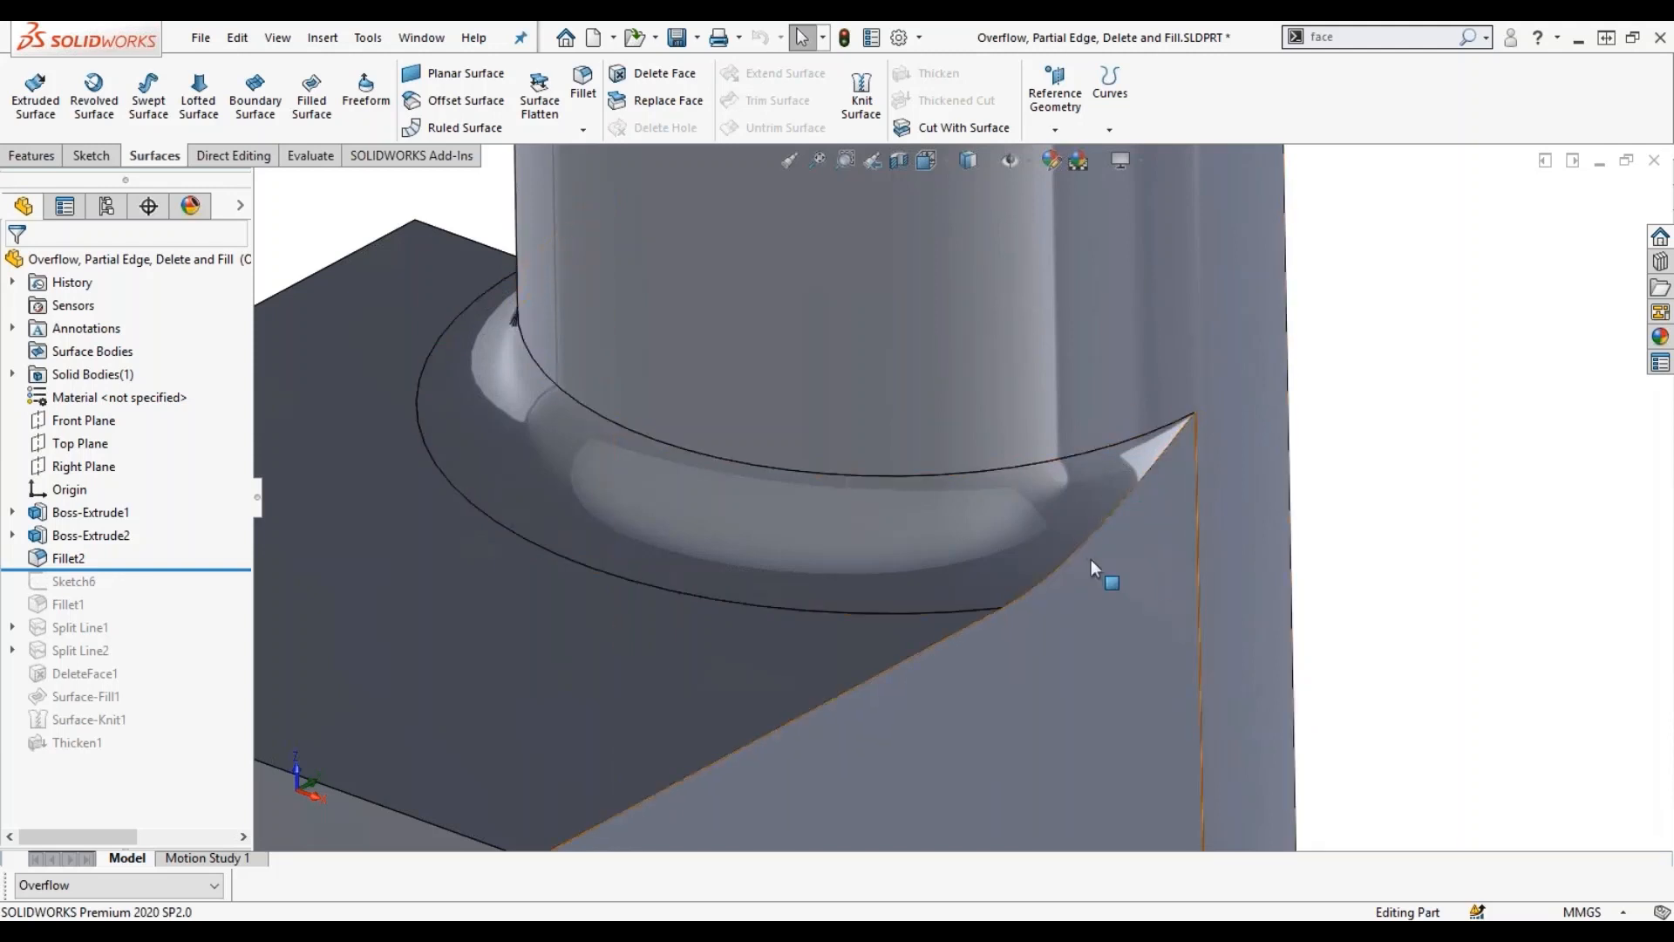
scroll(1096, 584, "up", 3)
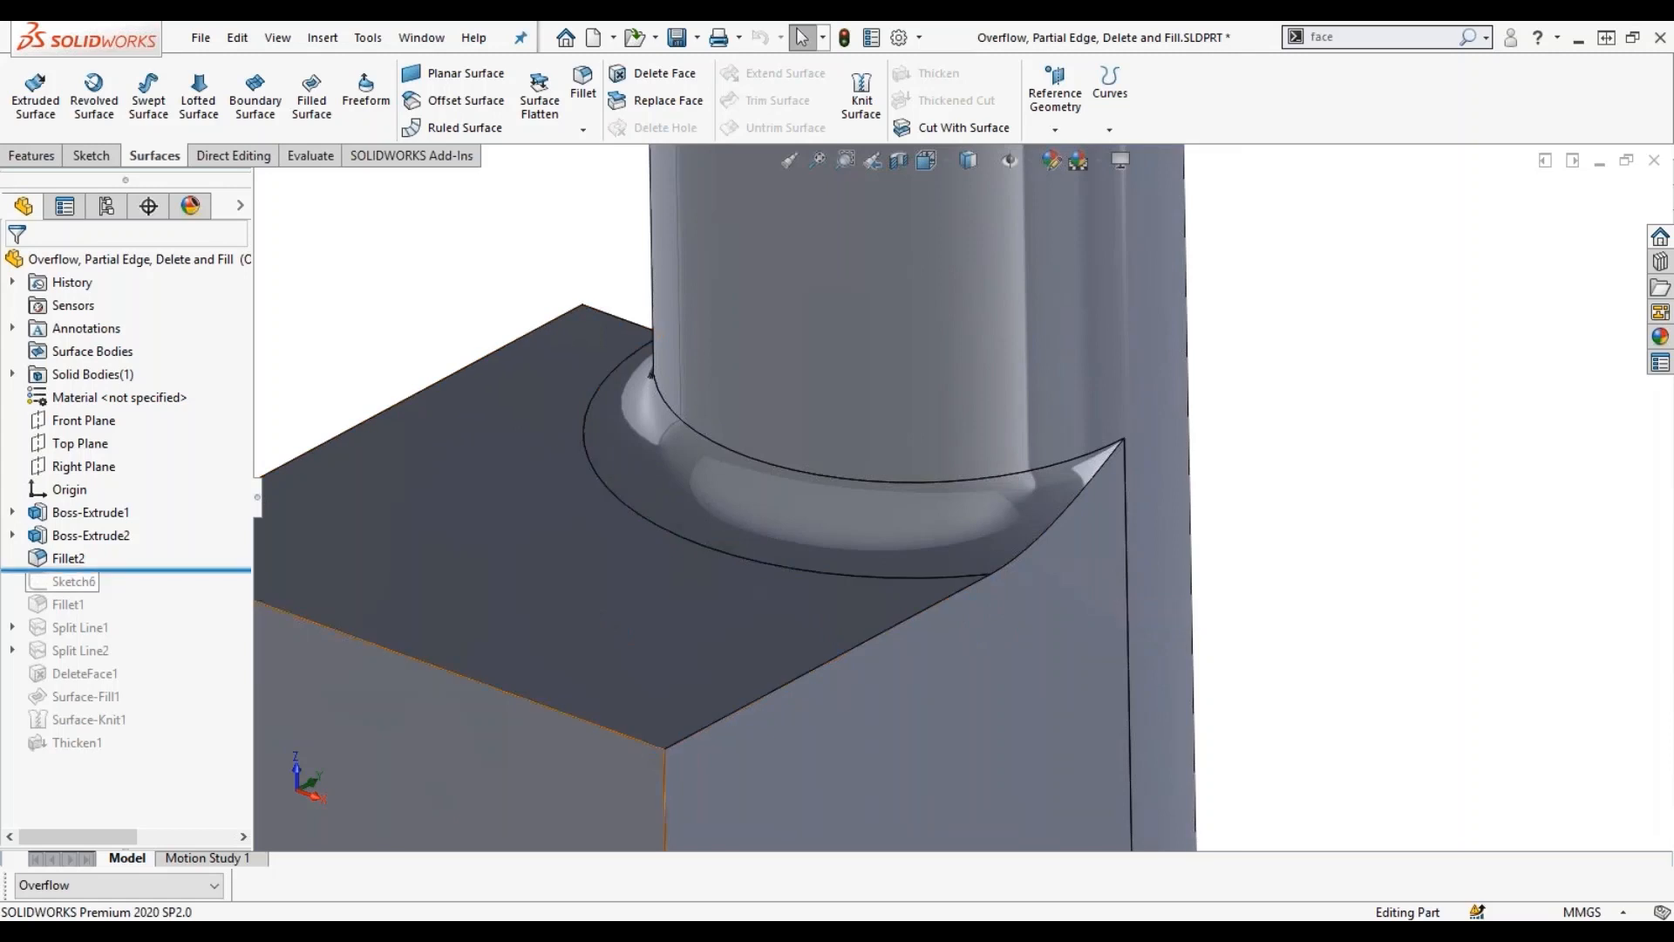
left_click(79, 561)
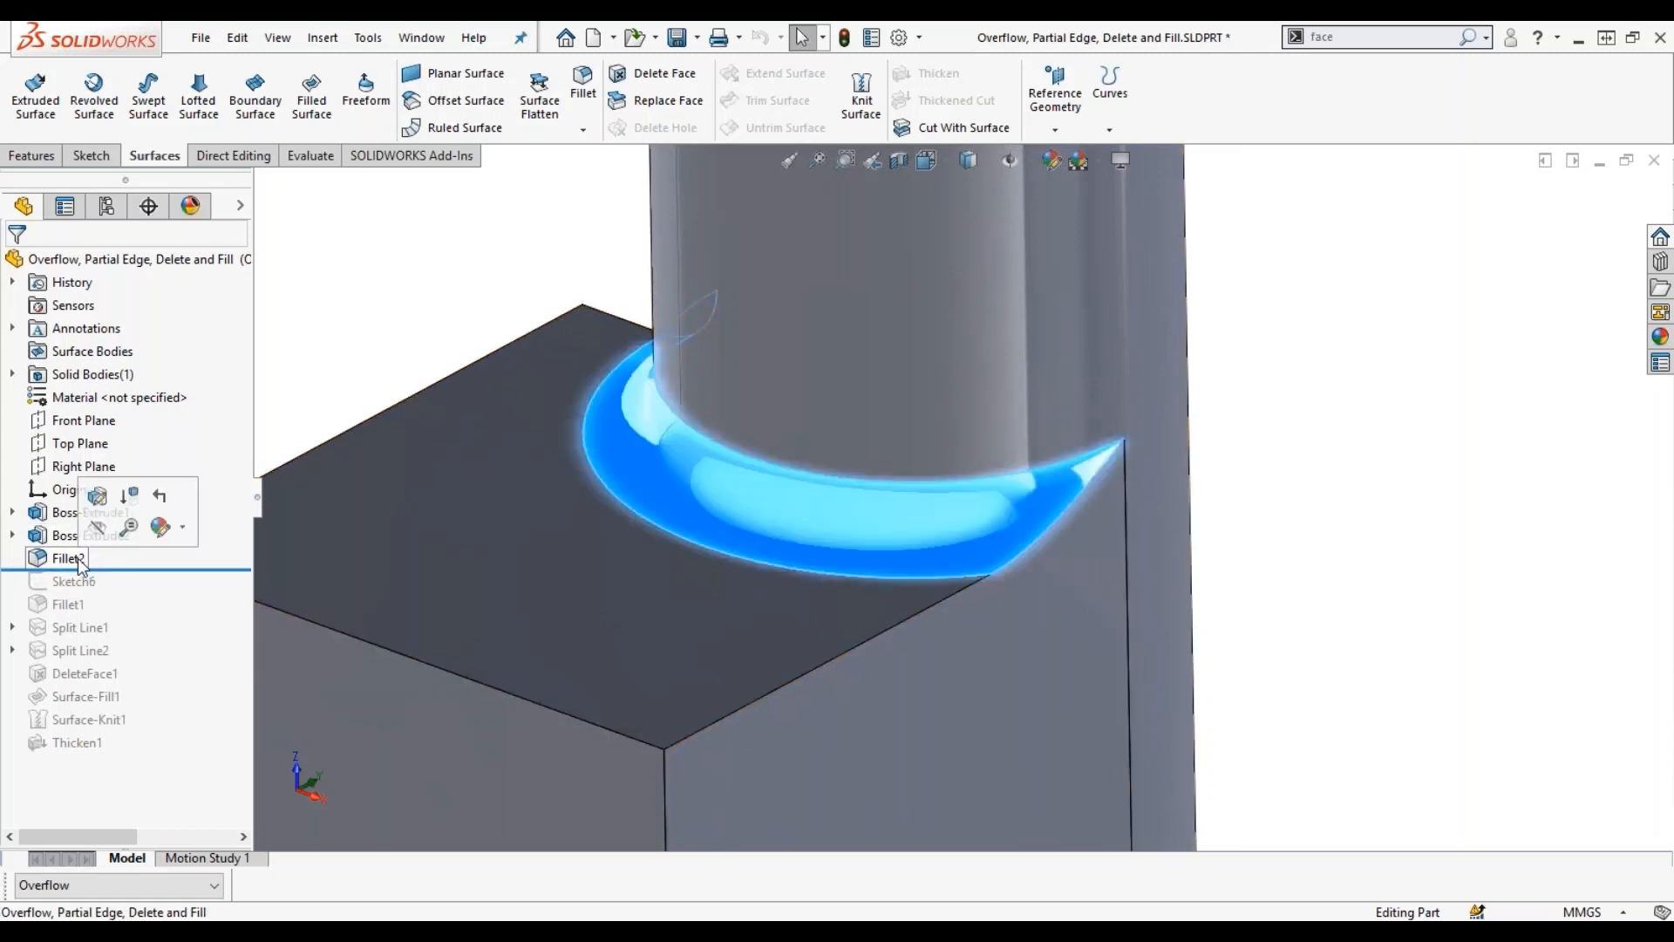
left_click(96, 508)
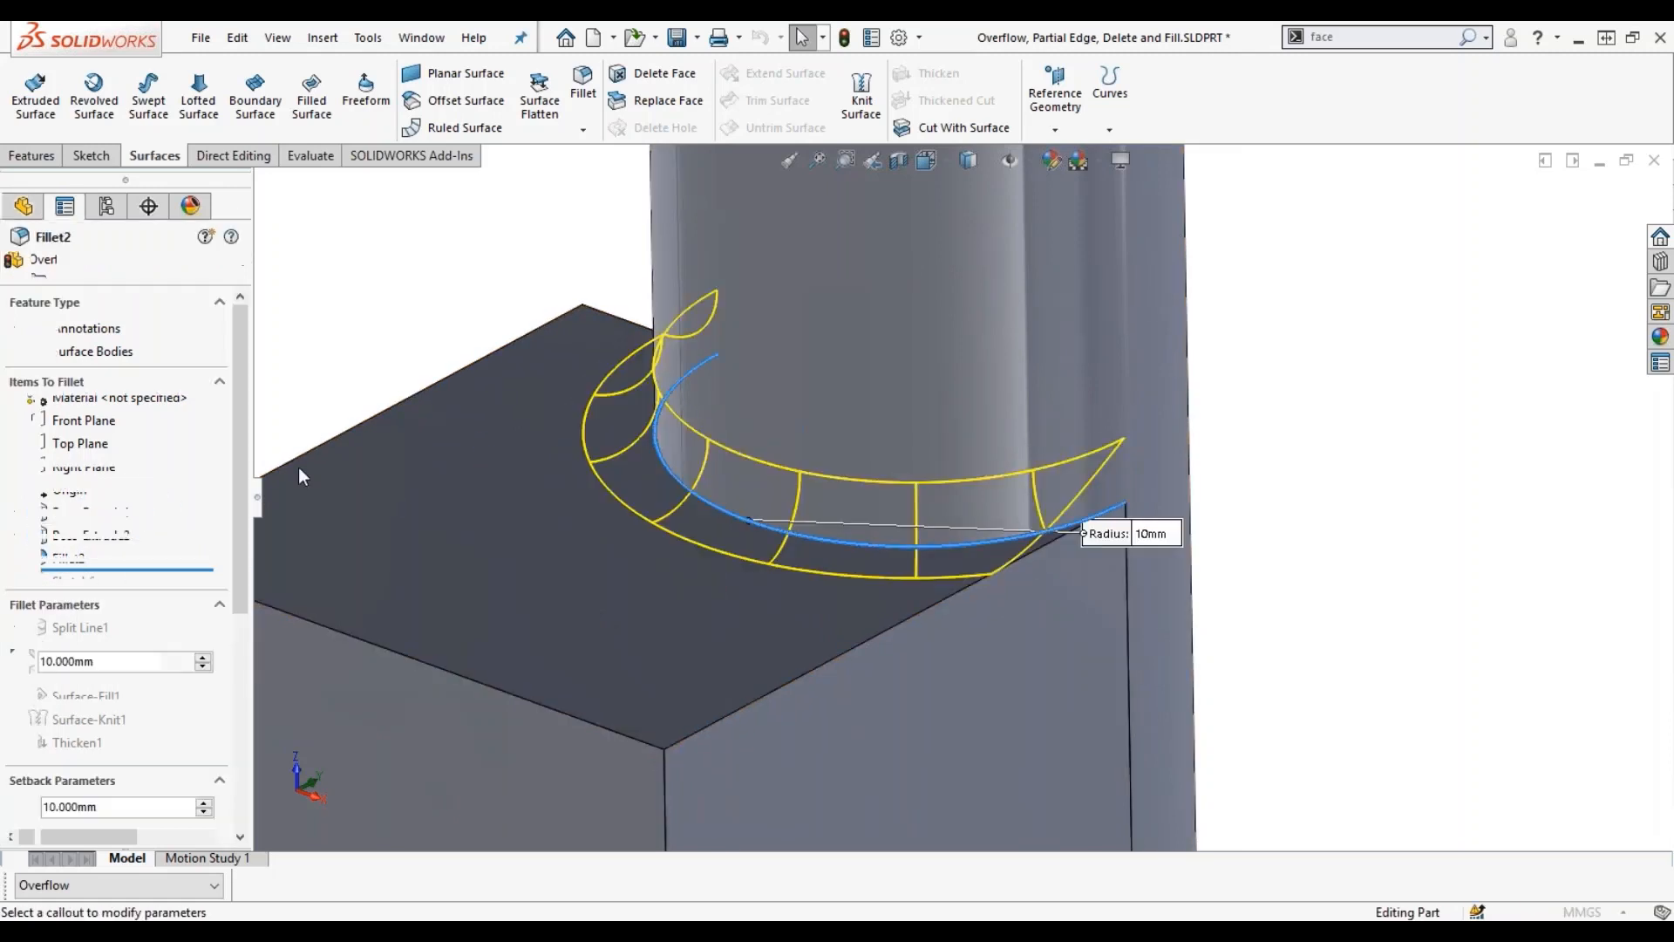
left_click_drag(234, 477, 211, 738)
left_click(121, 758)
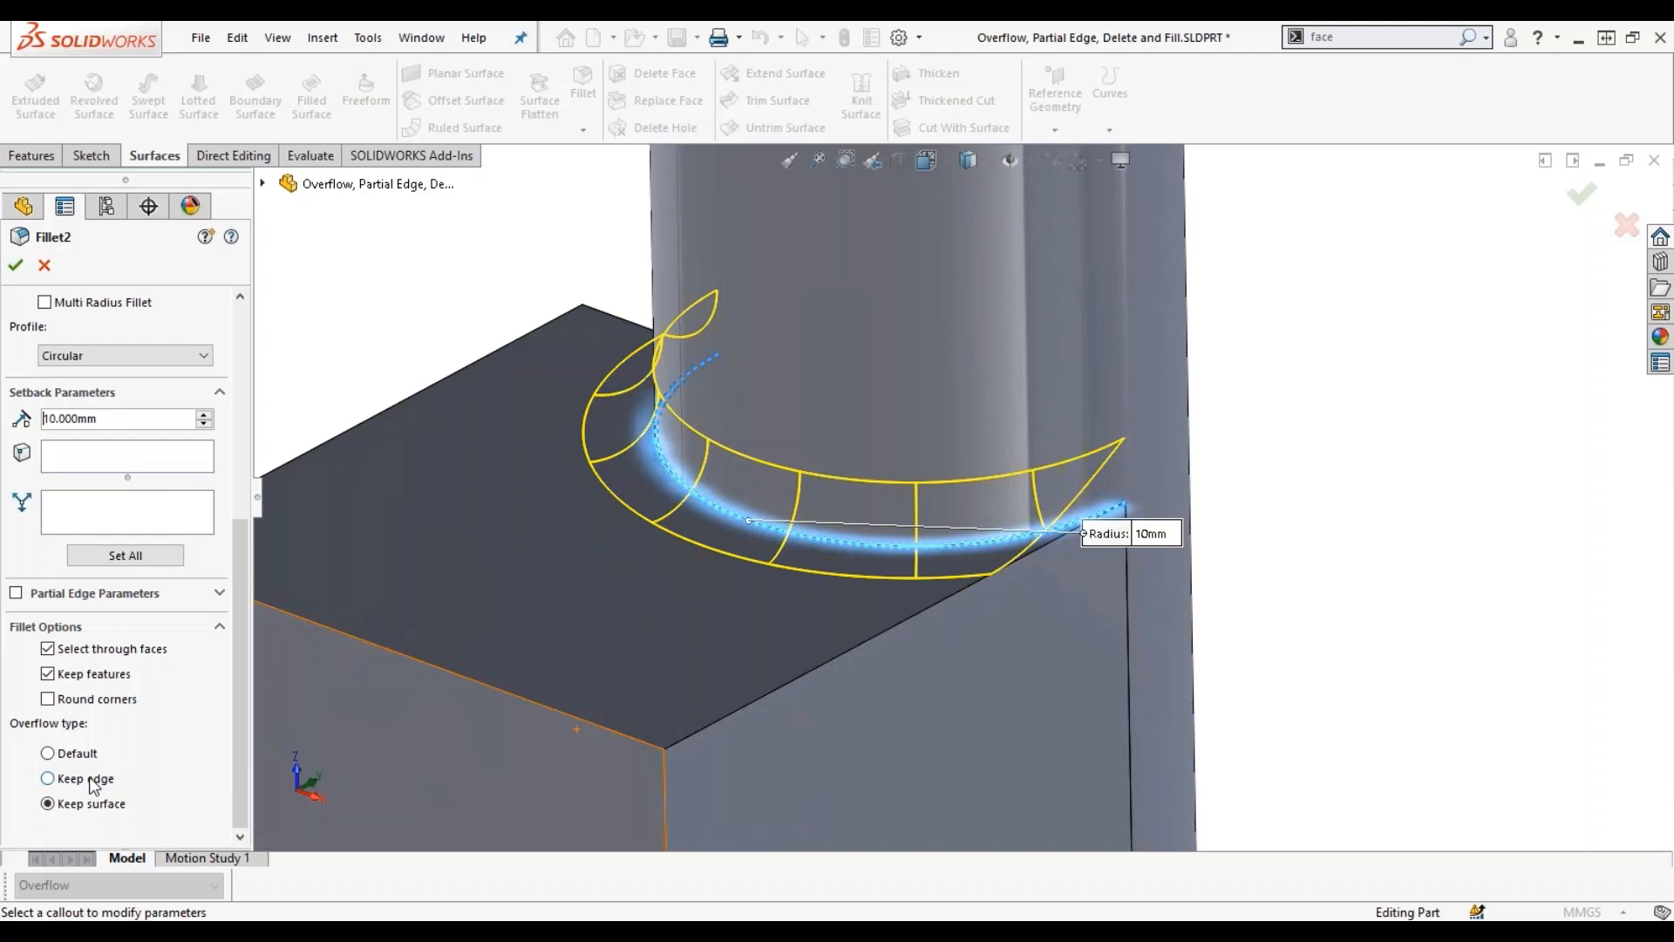
left_click(49, 778)
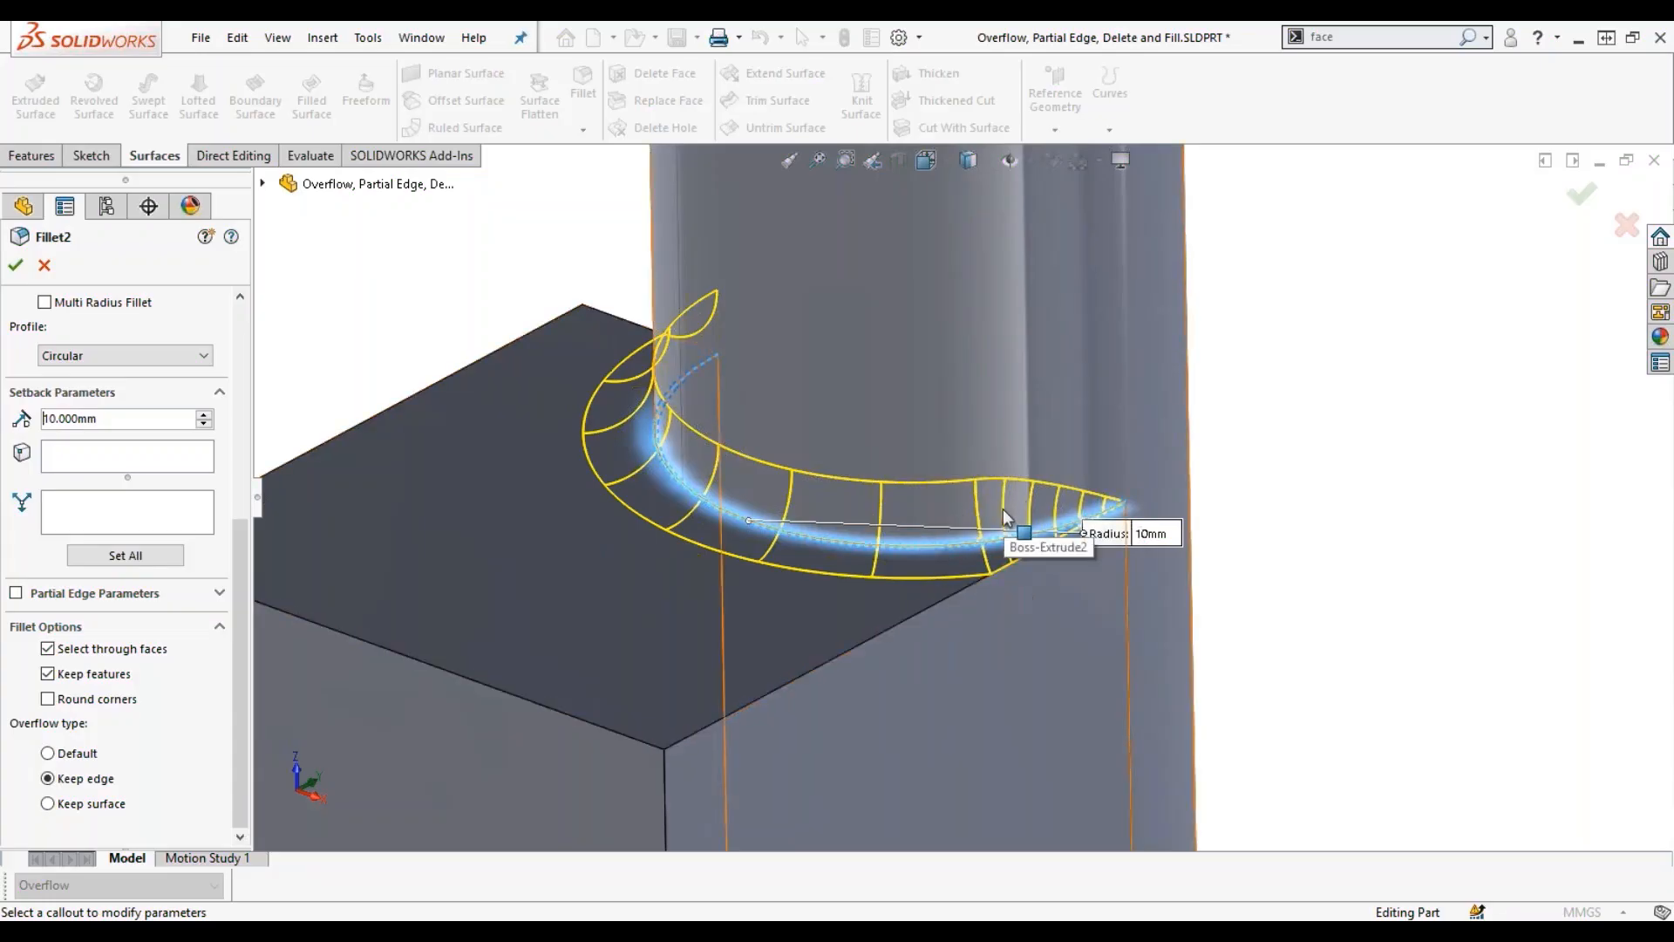
left_click(17, 265)
Examine how the Keep edge fillet meets the block's straight top edge near the corner.
middle_click_drag(1352, 593, 1338, 505)
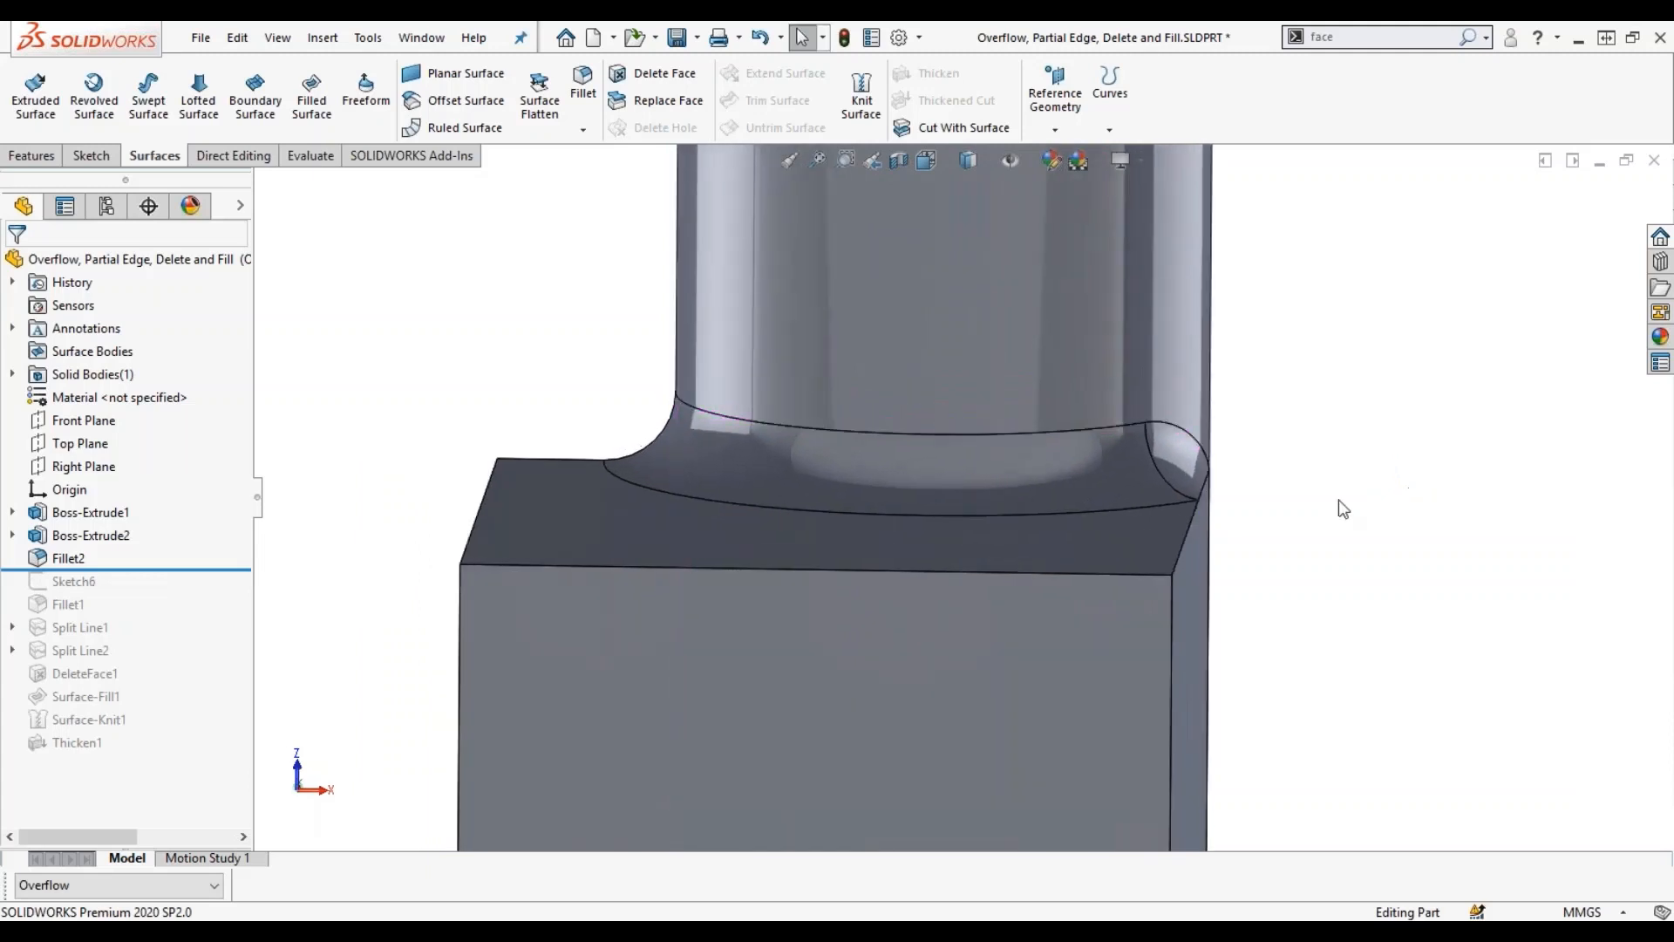
scroll(1196, 500, "down", 2)
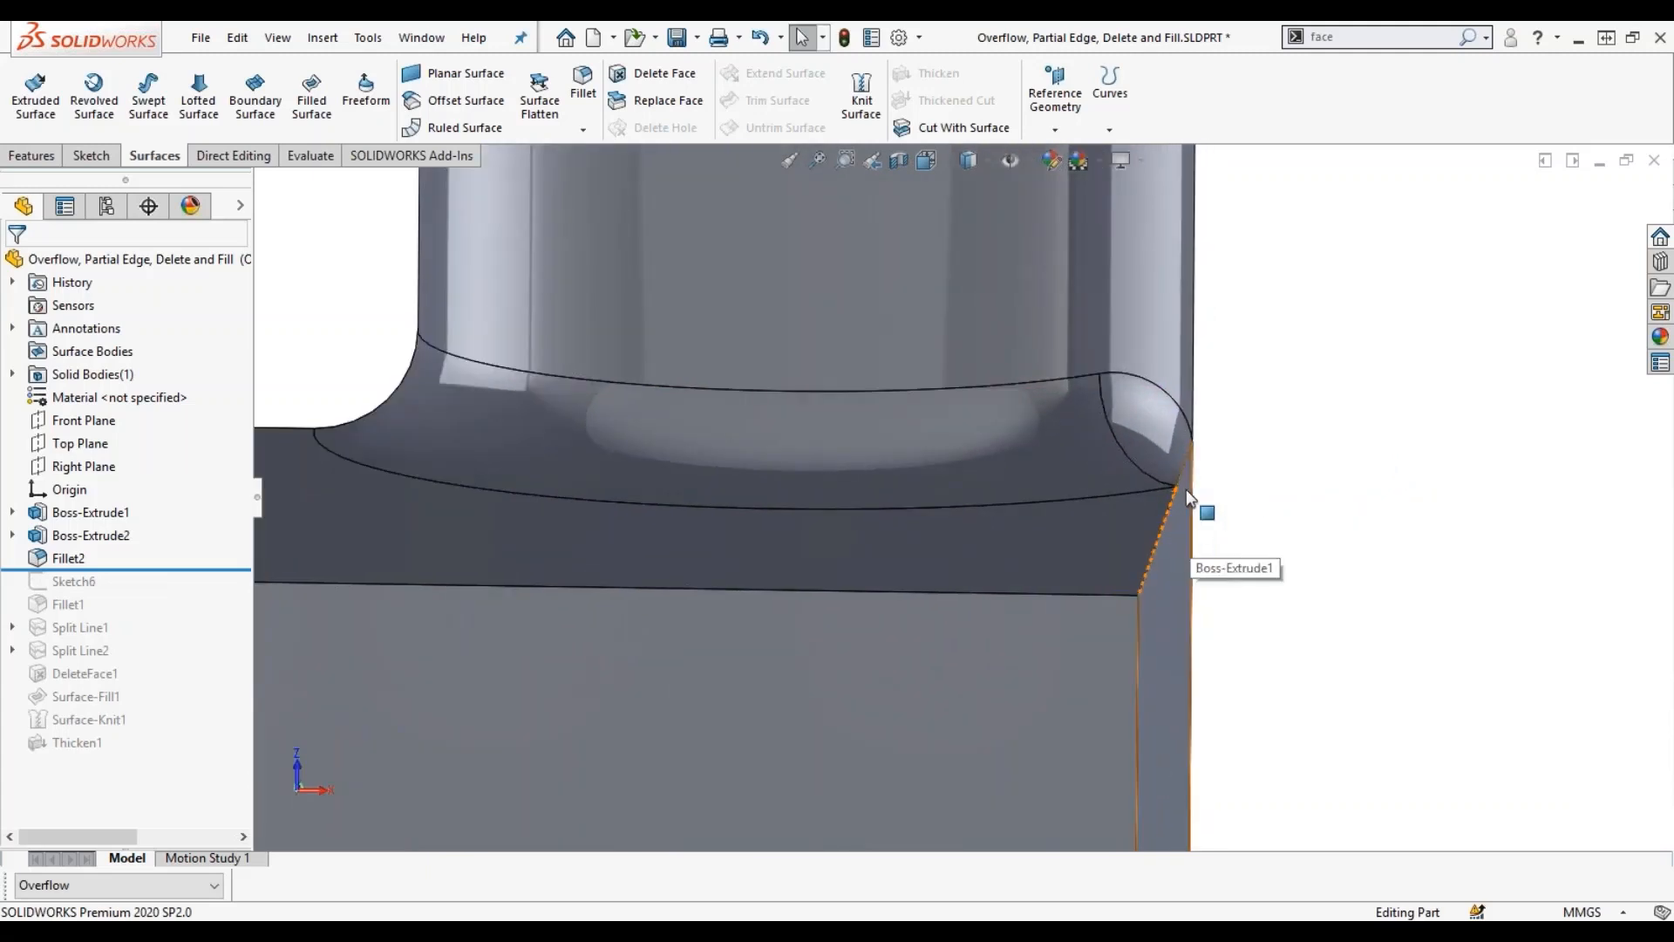
middle_click_drag(1207, 511, 1159, 605)
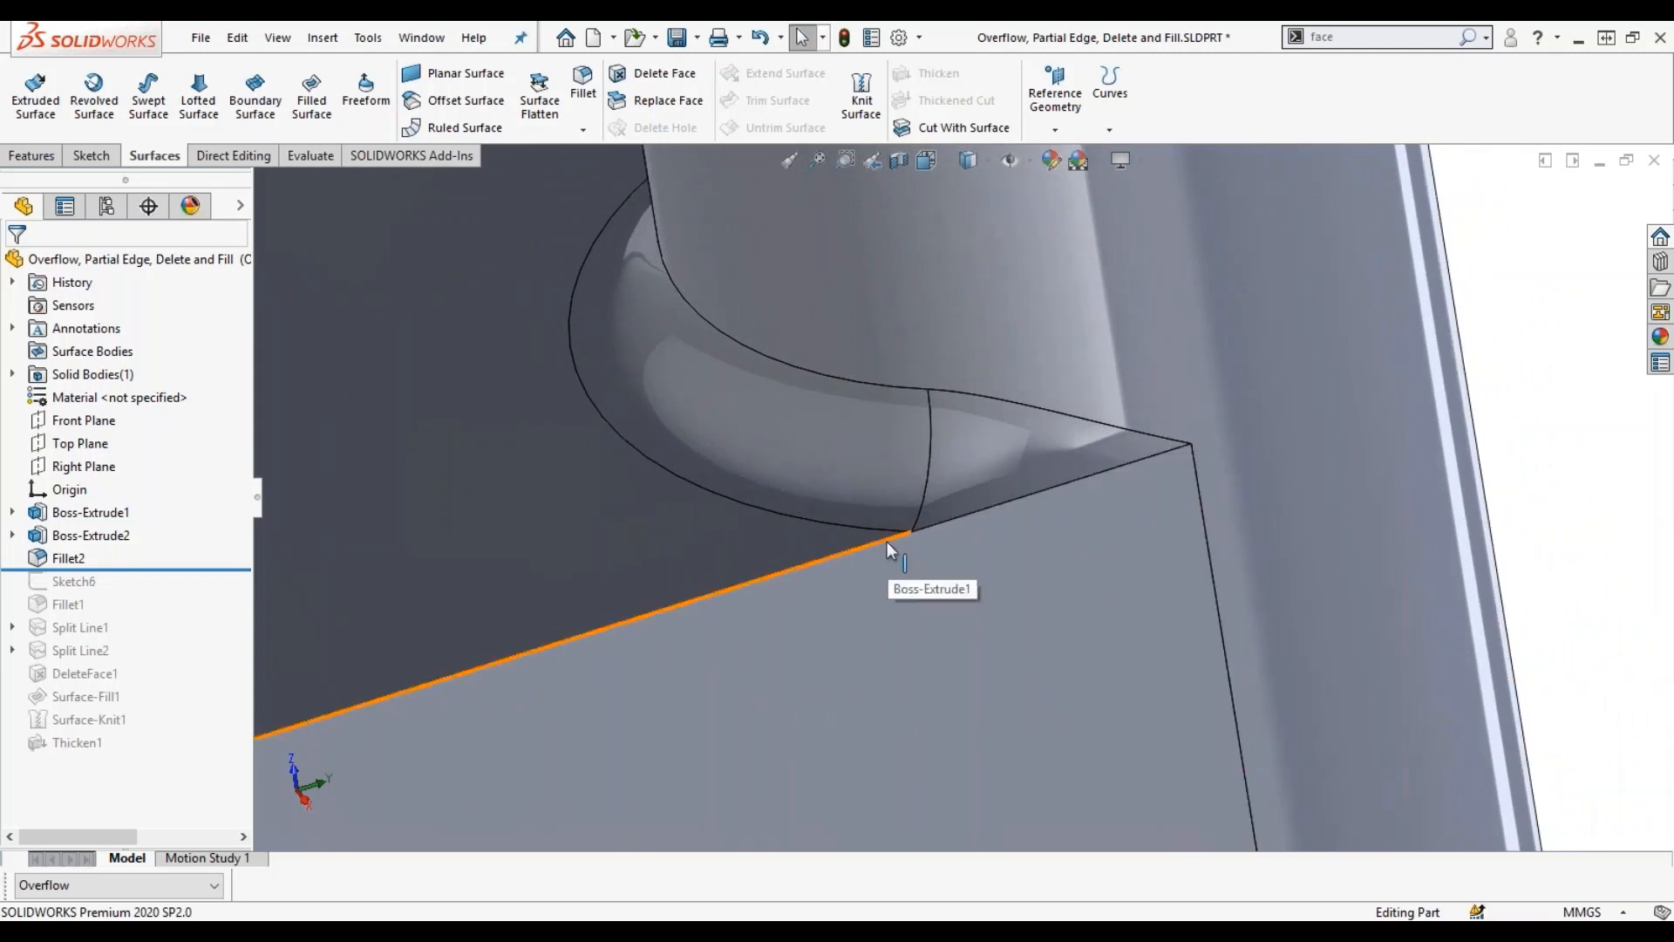
scroll(991, 509, "up", 3)
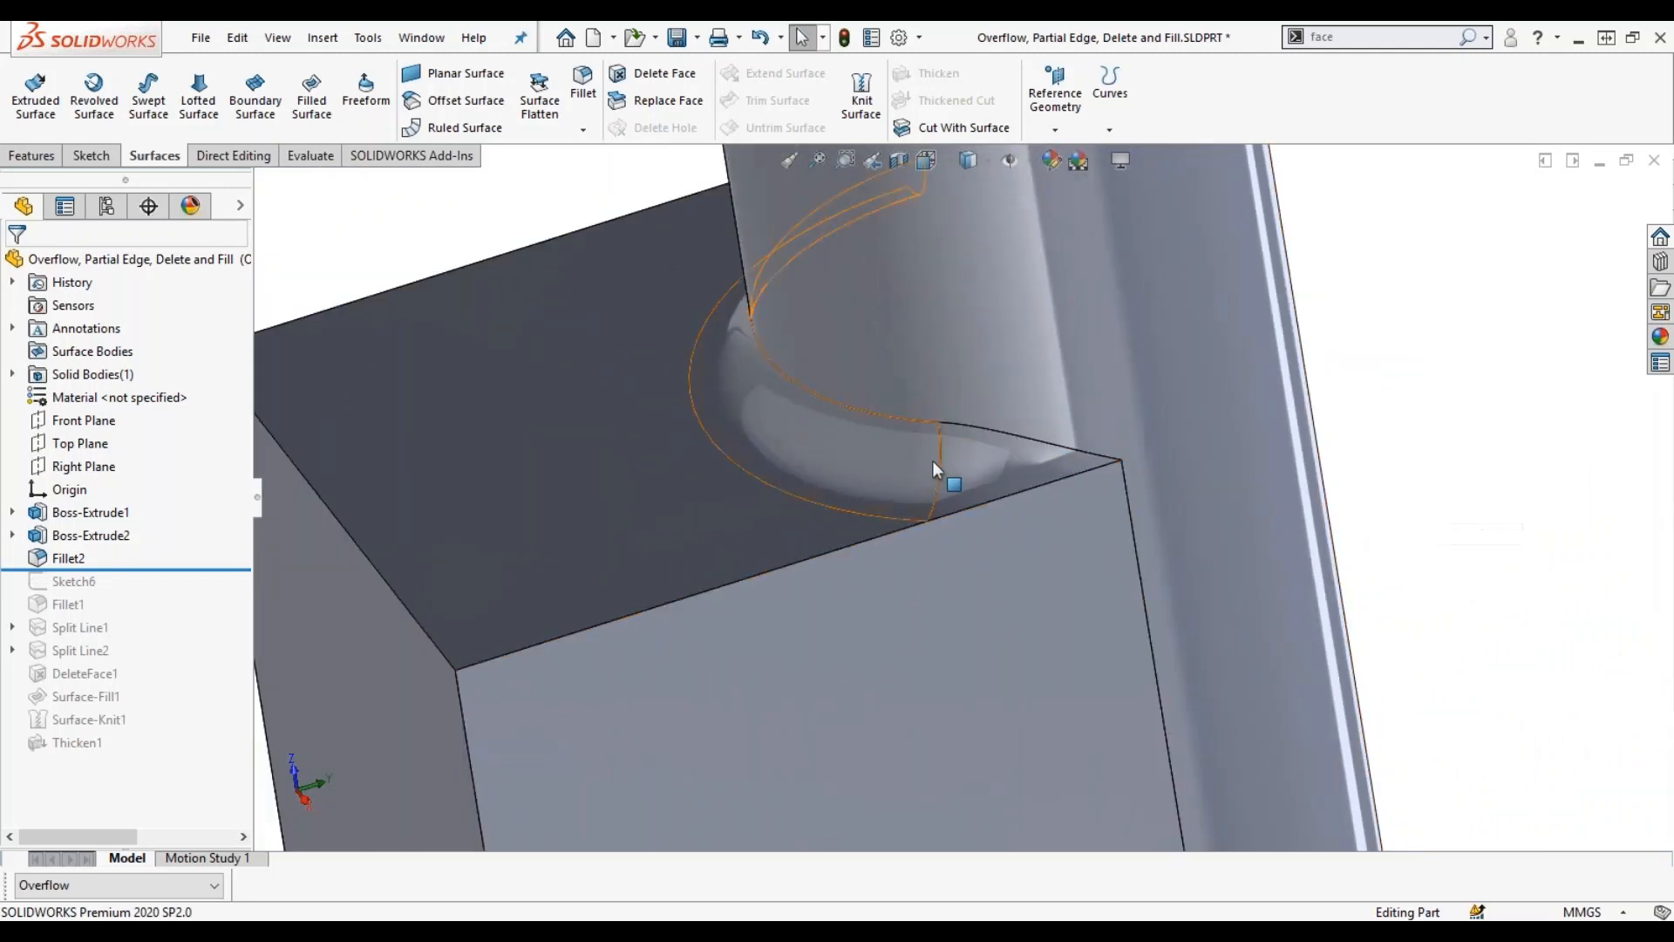
middle_click_drag(1123, 470, 1141, 452)
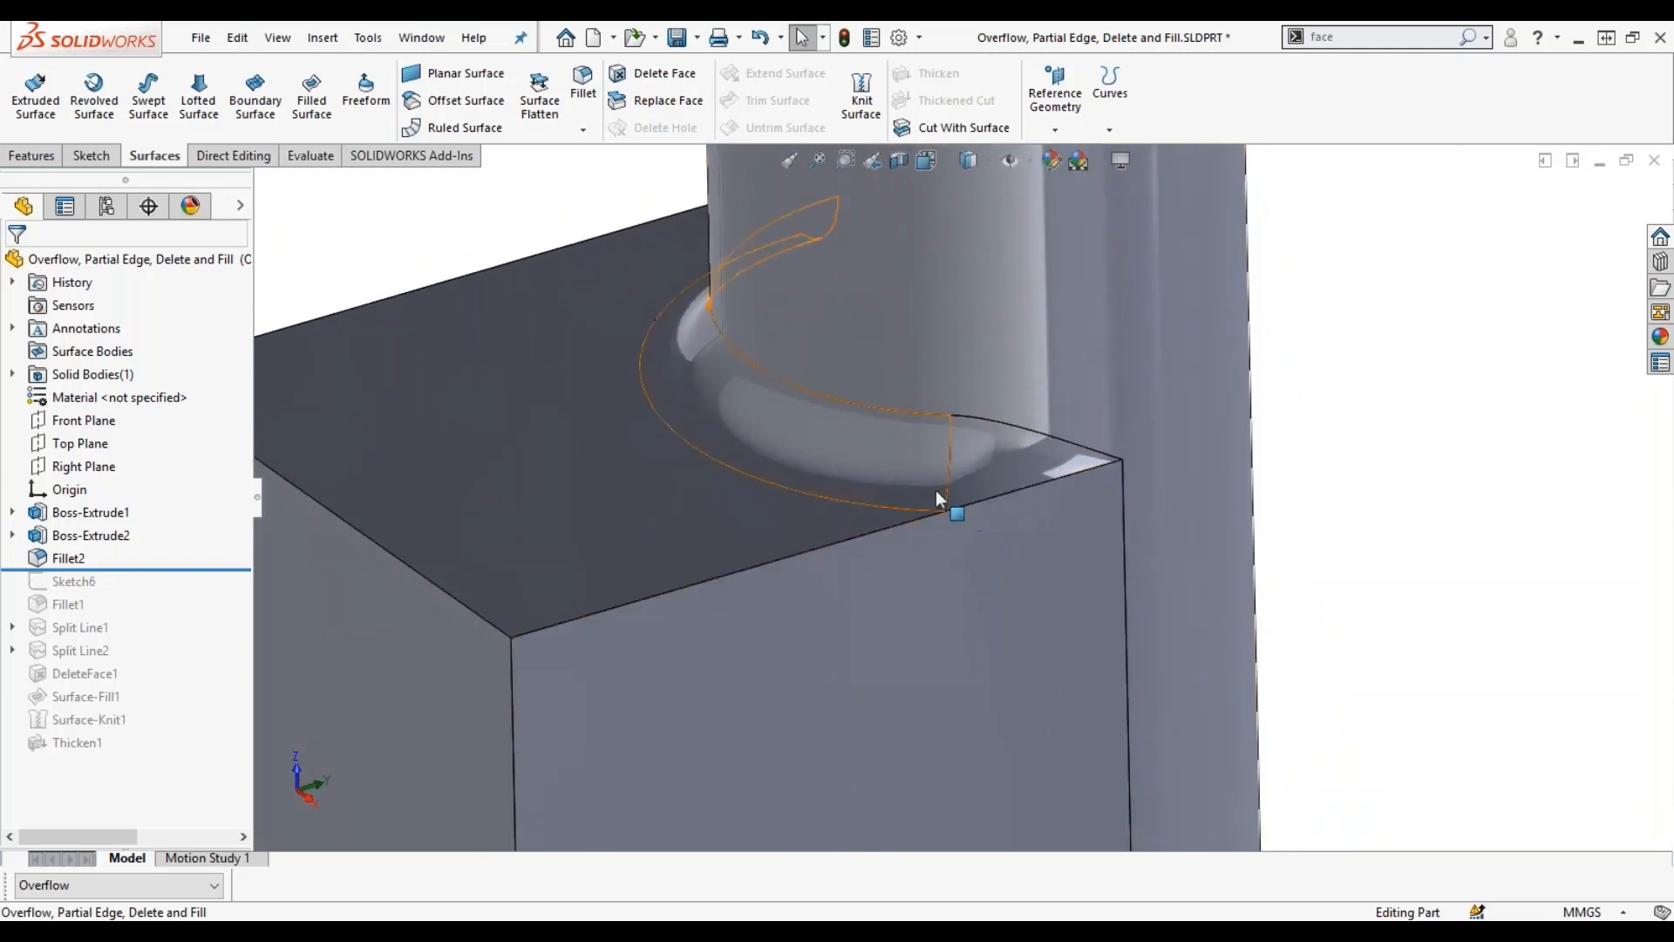
middle_click_drag(919, 448, 1420, 590)
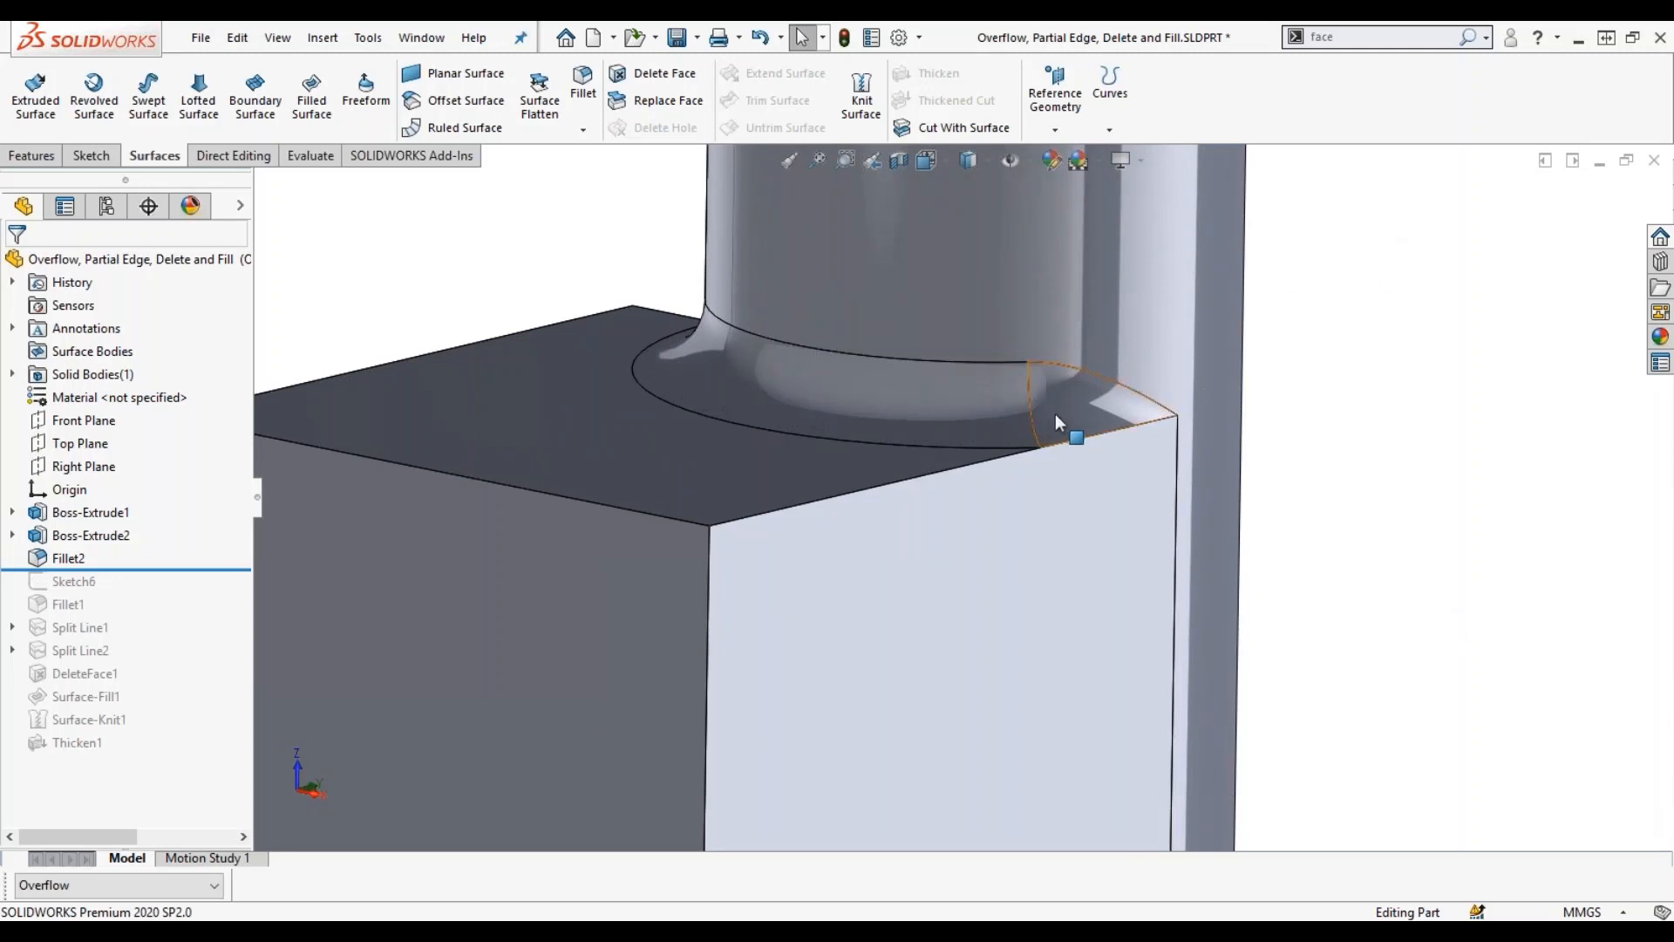
Preview the Face Curves mesh on the main fillet face around the cylinder's base.
left_click(1470, 38)
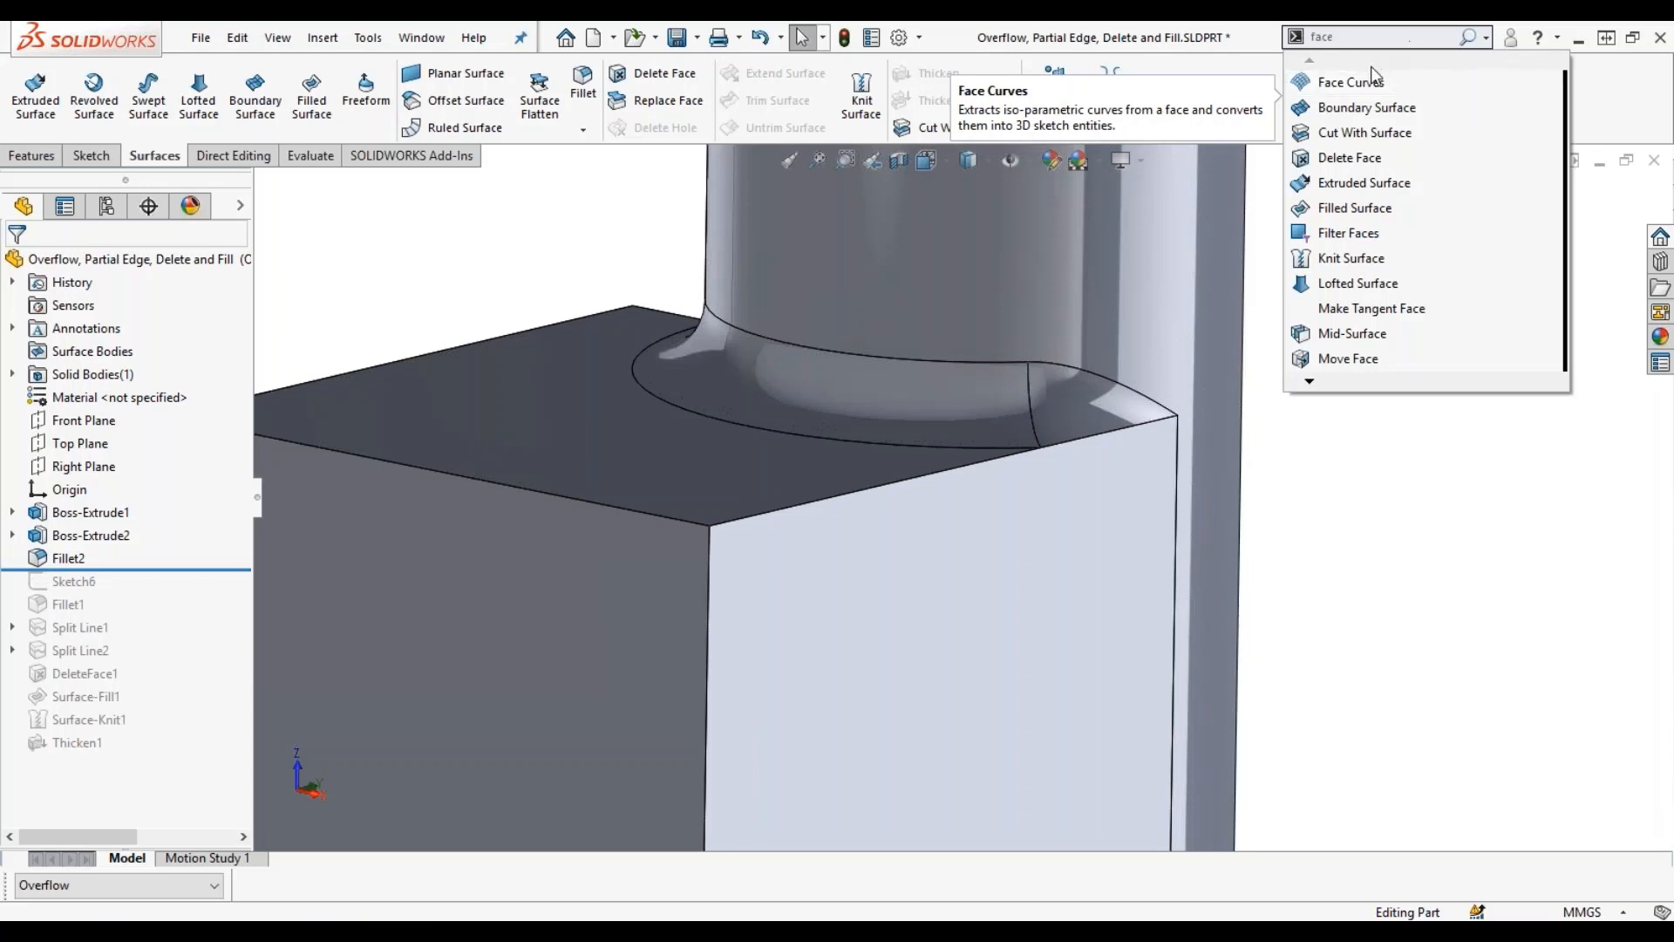
left_click(1351, 82)
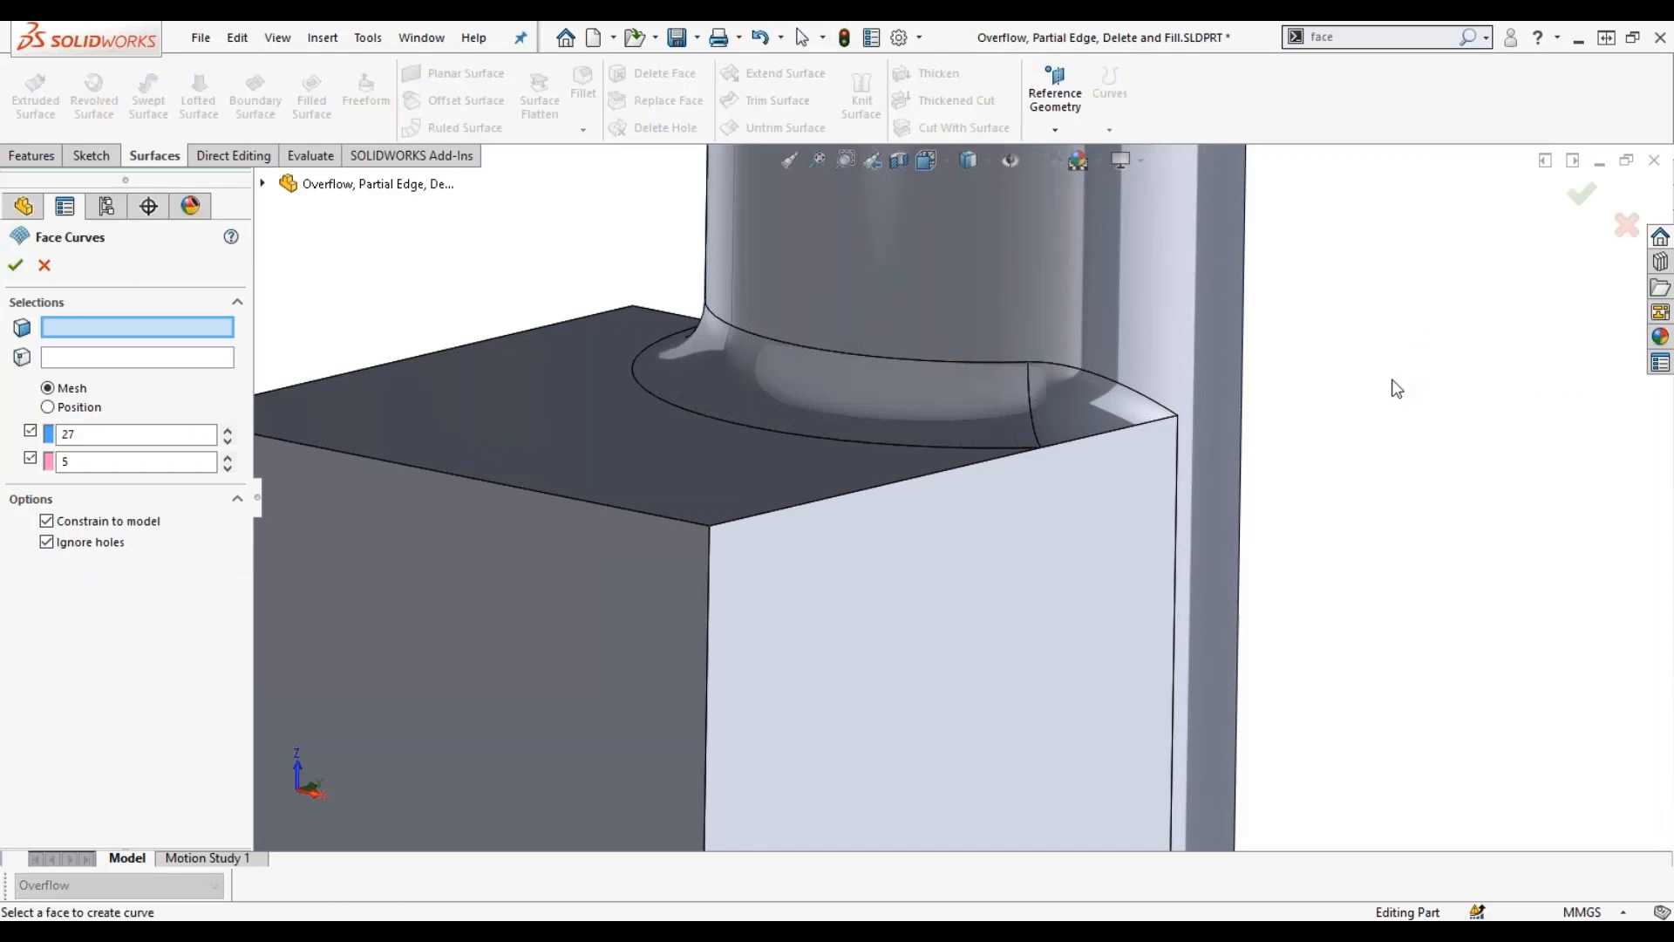
middle_click_drag(1361, 587, 1393, 569)
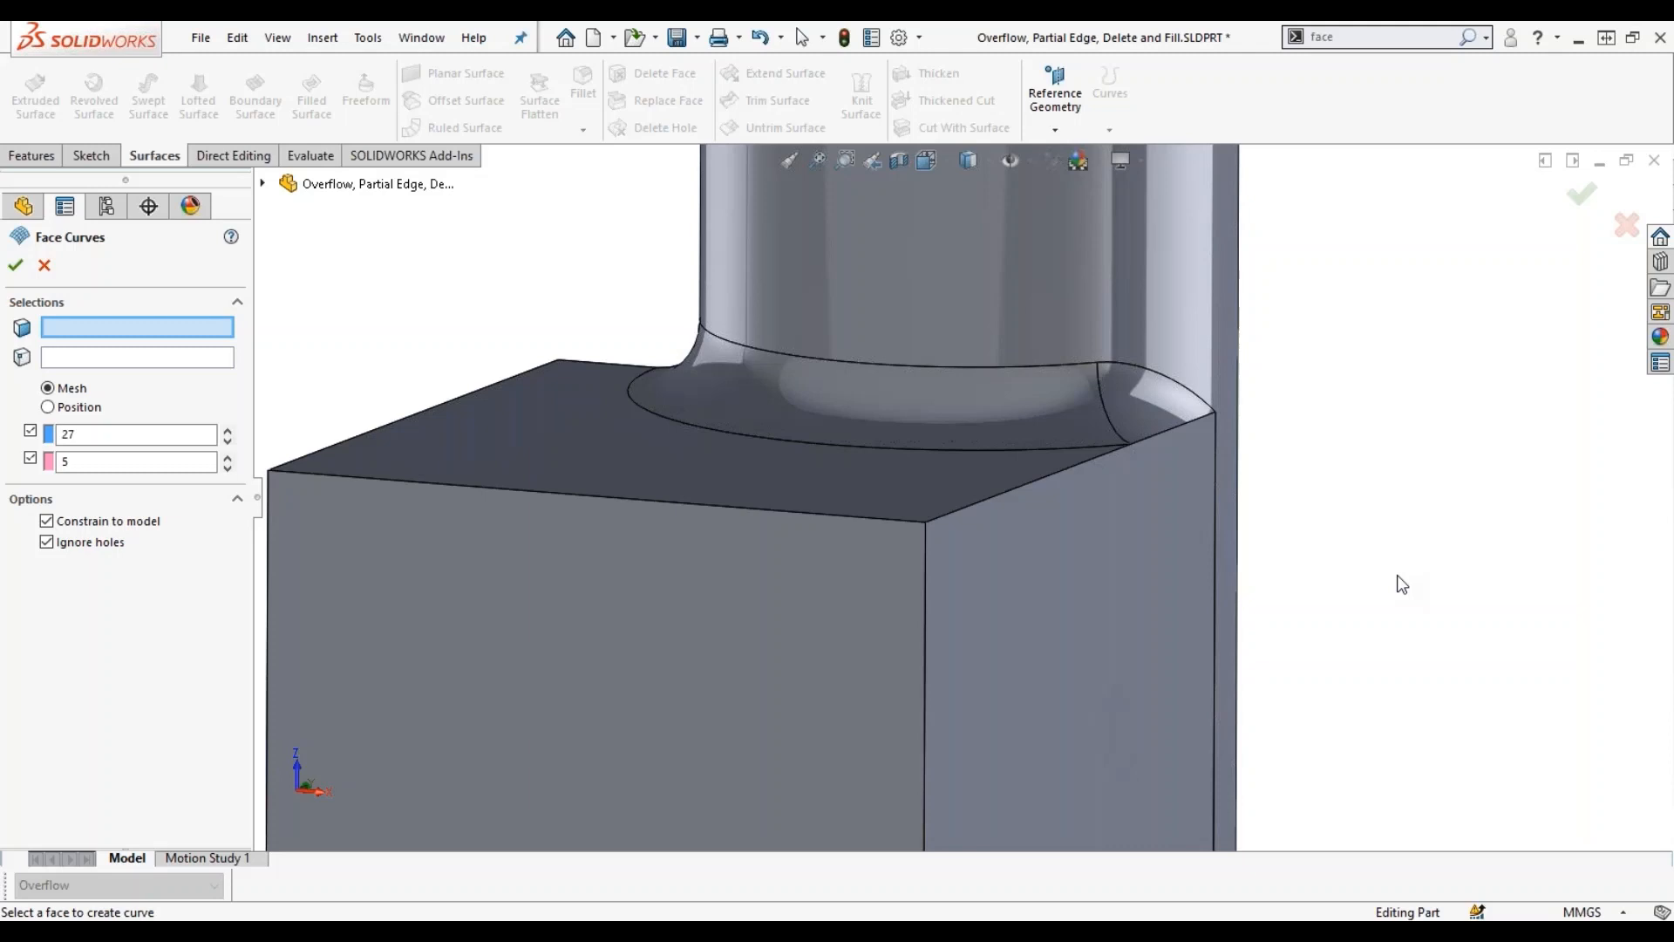
left_click(870, 406)
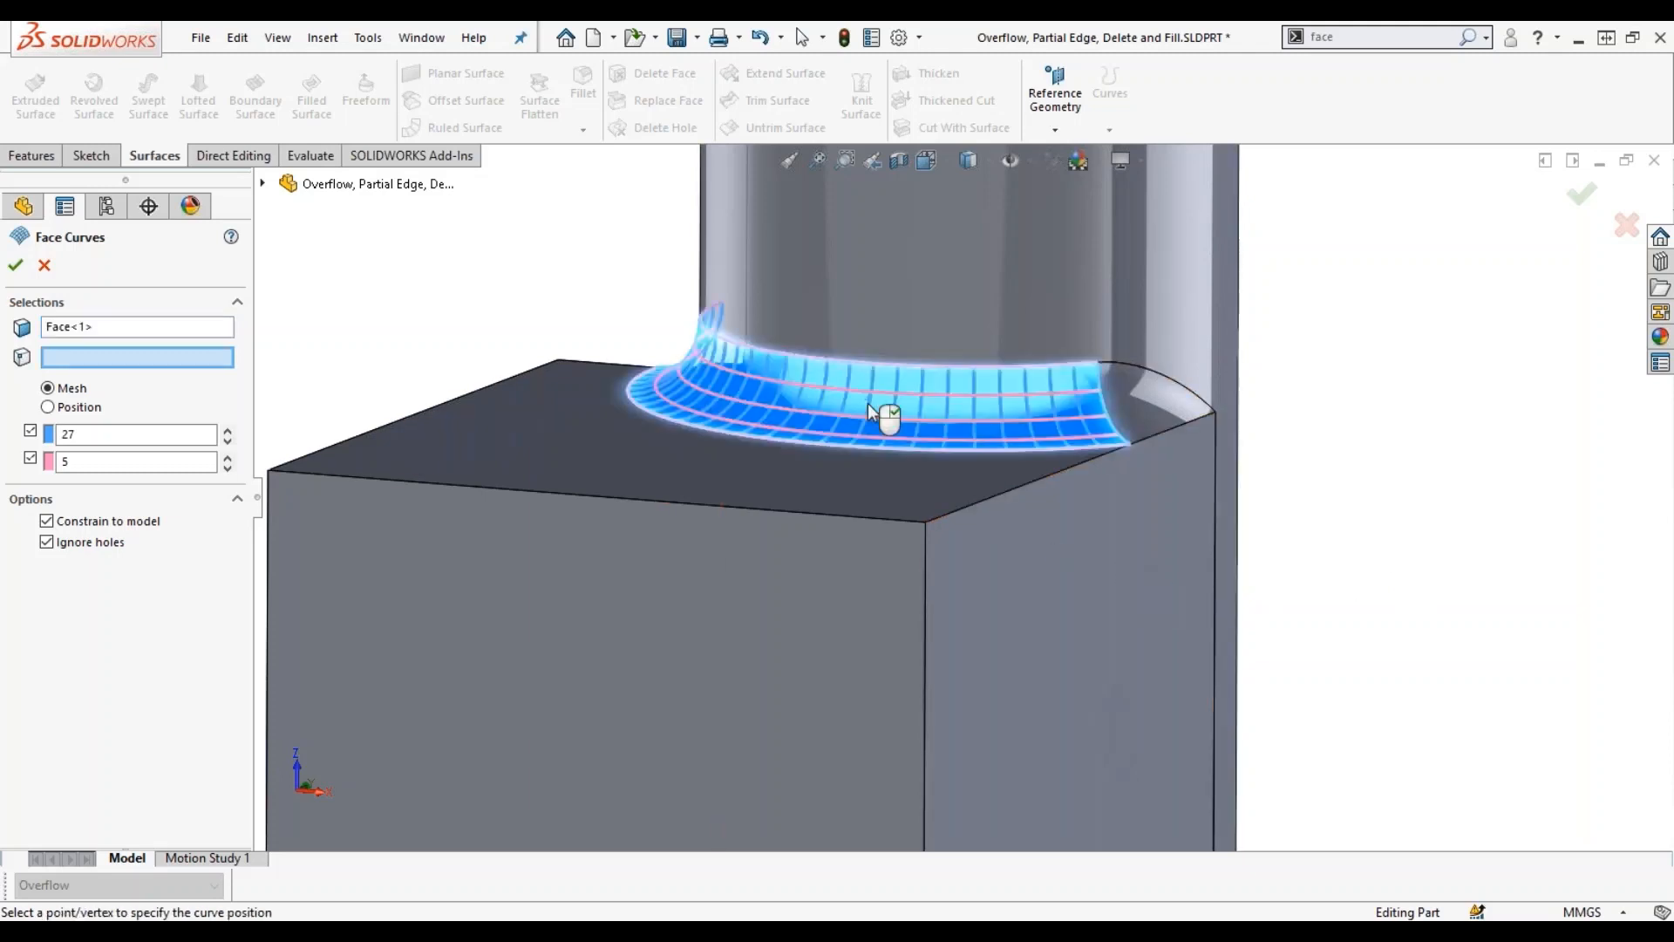
middle_click_drag(684, 486, 731, 467)
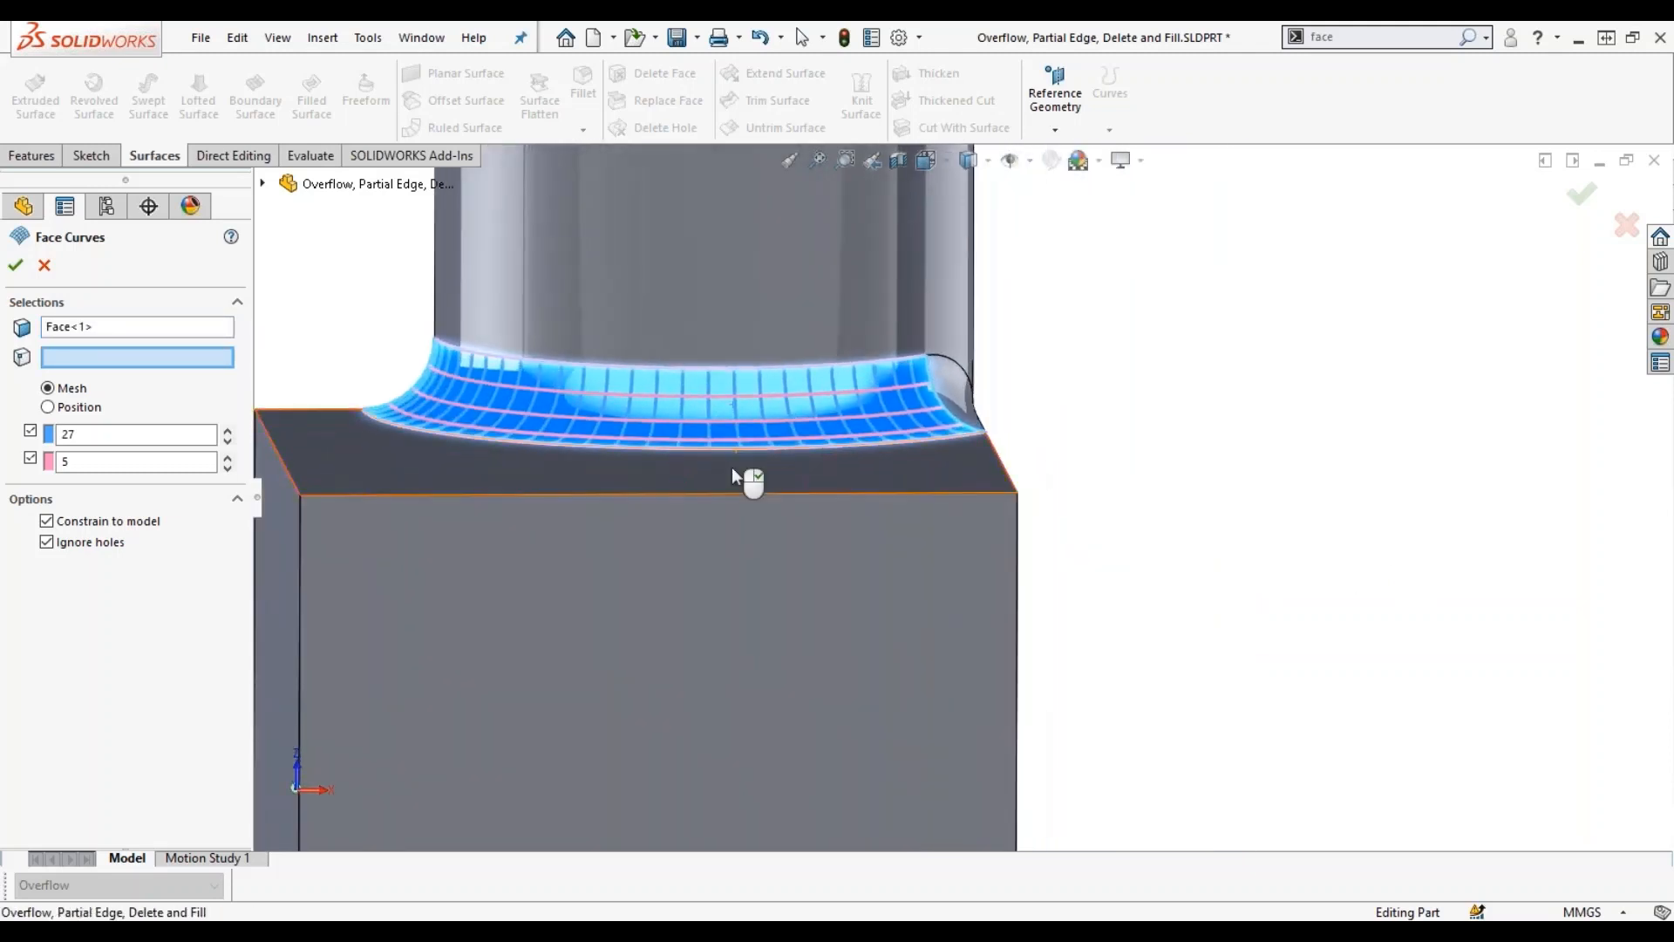
scroll(602, 405, "up", 2)
scroll(584, 401, "down", 2)
scroll(943, 516, "down", 2)
middle_click_drag(984, 535, 968, 572)
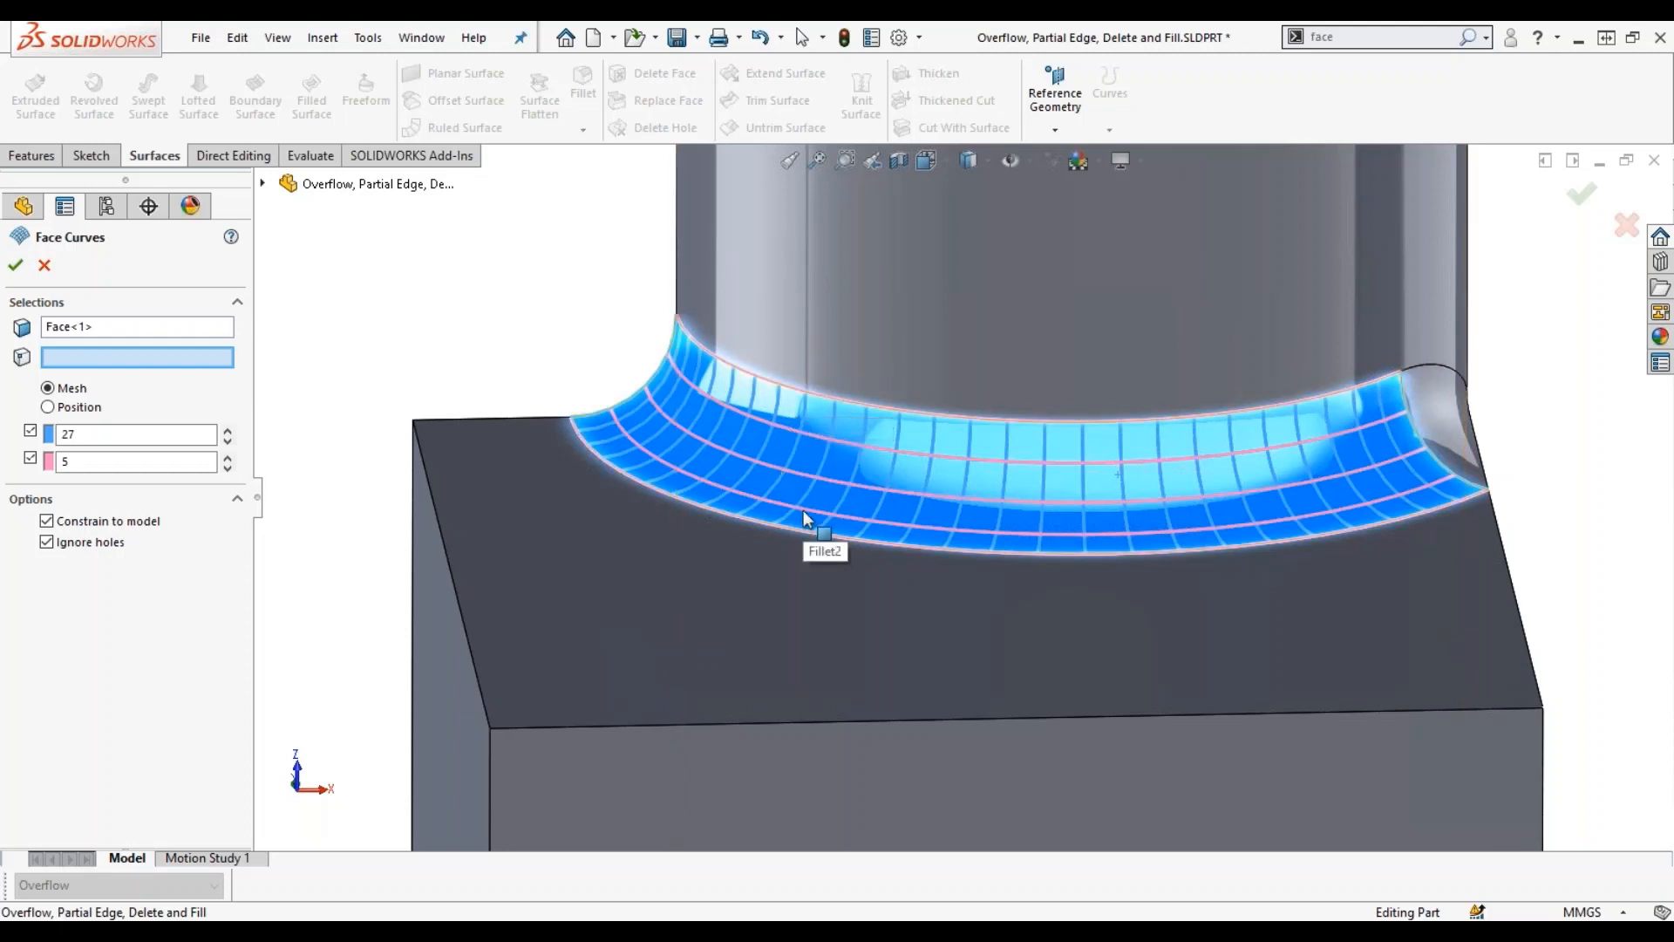
Clear the face selection, preview the Face Curves mesh on the small triangular fillet face at the corner, and cancel the command.
left_click(155, 326)
right_click(156, 327)
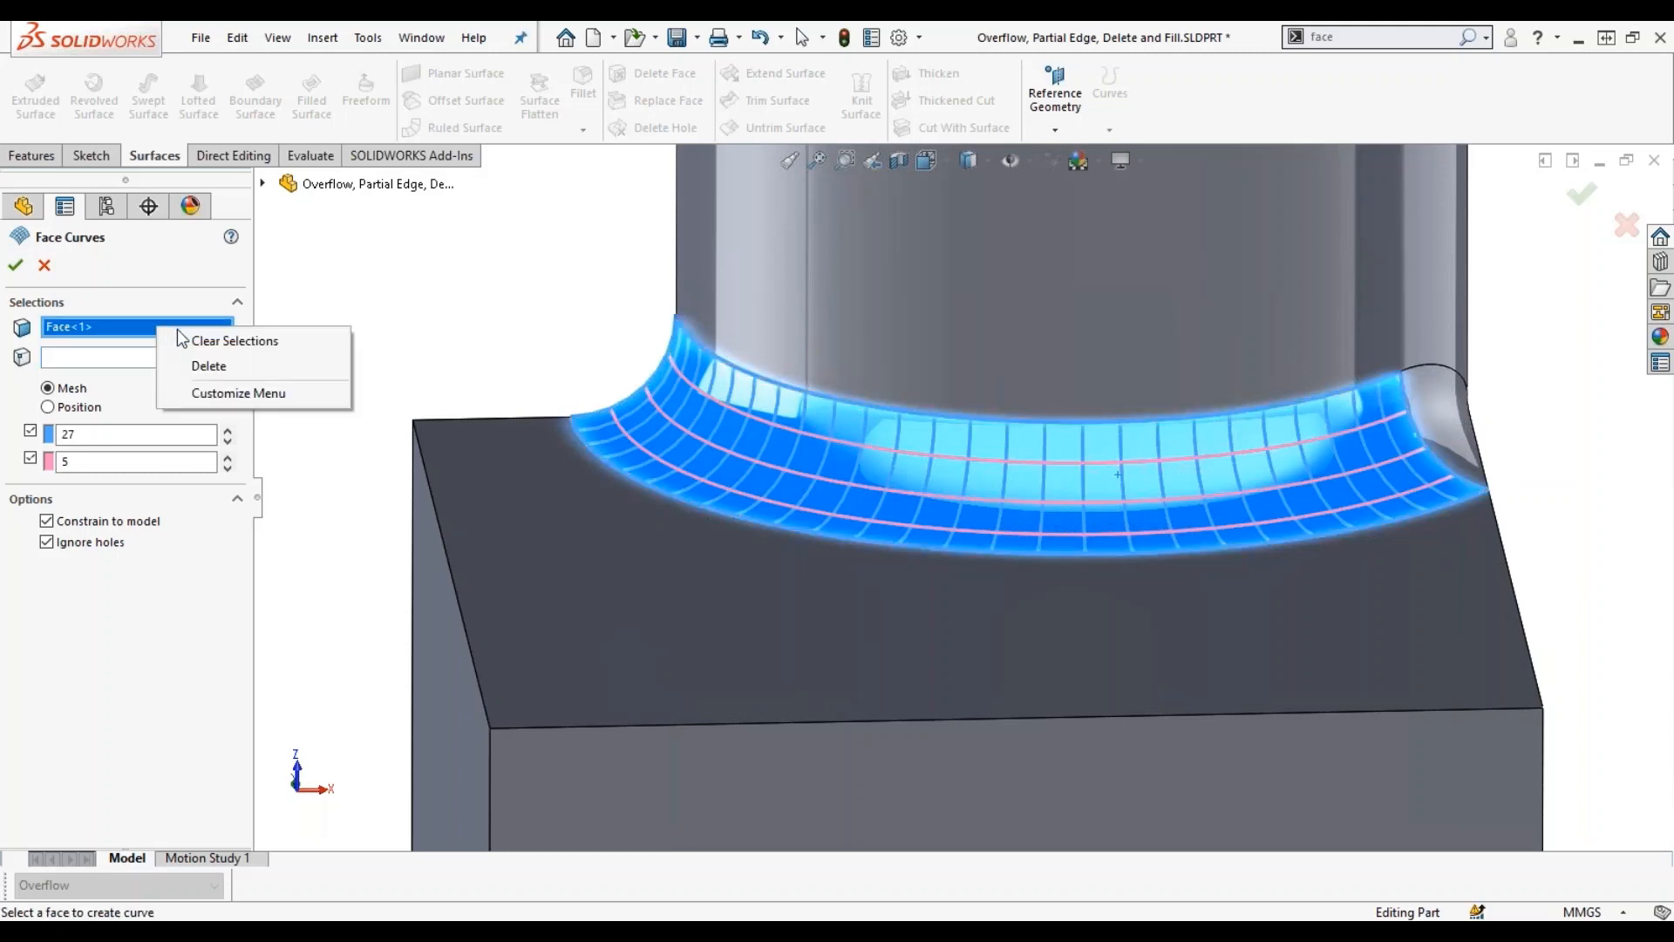
left_click(218, 341)
middle_click_drag(785, 523, 1427, 517)
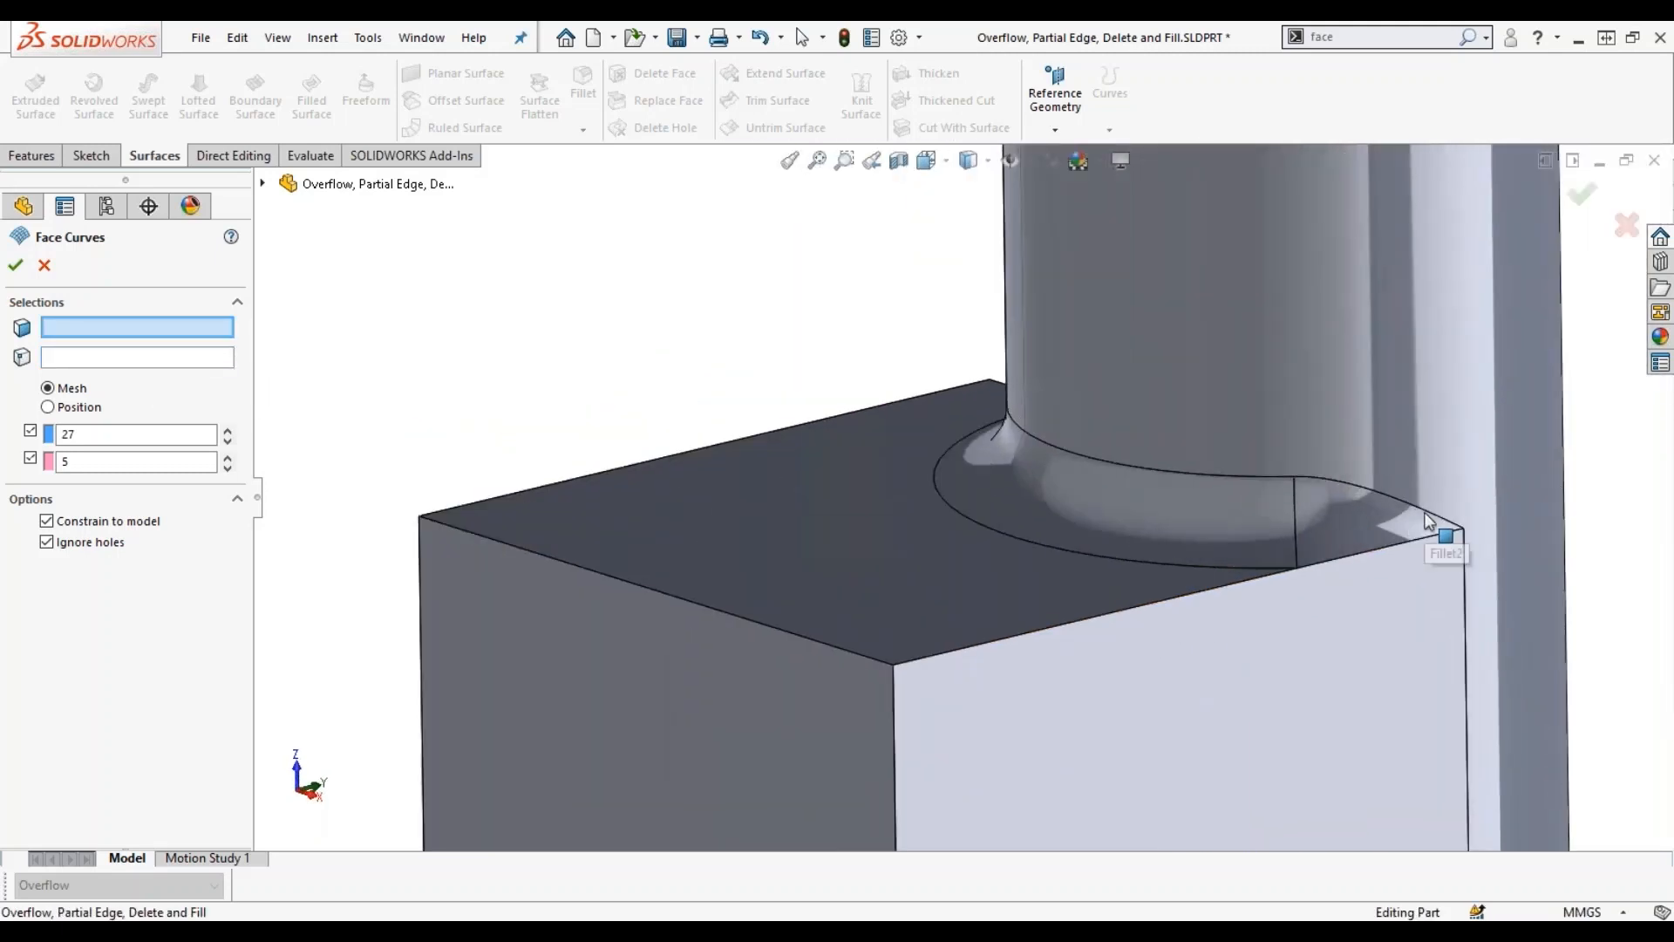
scroll(1293, 539, "down", 4)
left_click(1287, 539)
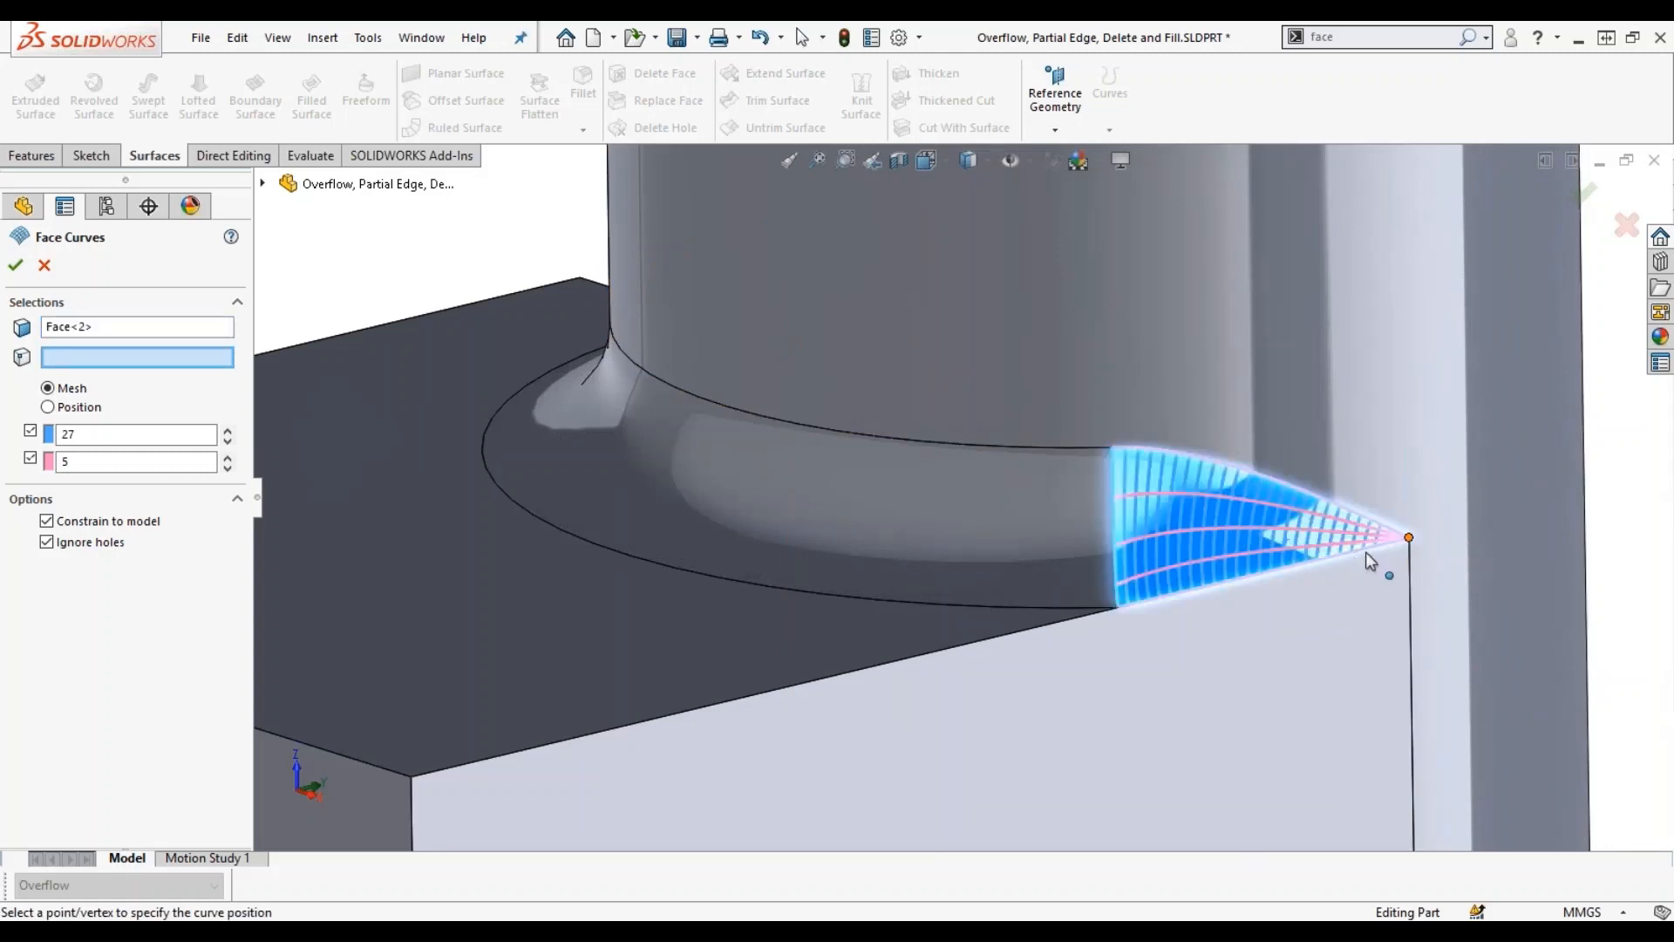
scroll(1365, 555, "down", 3)
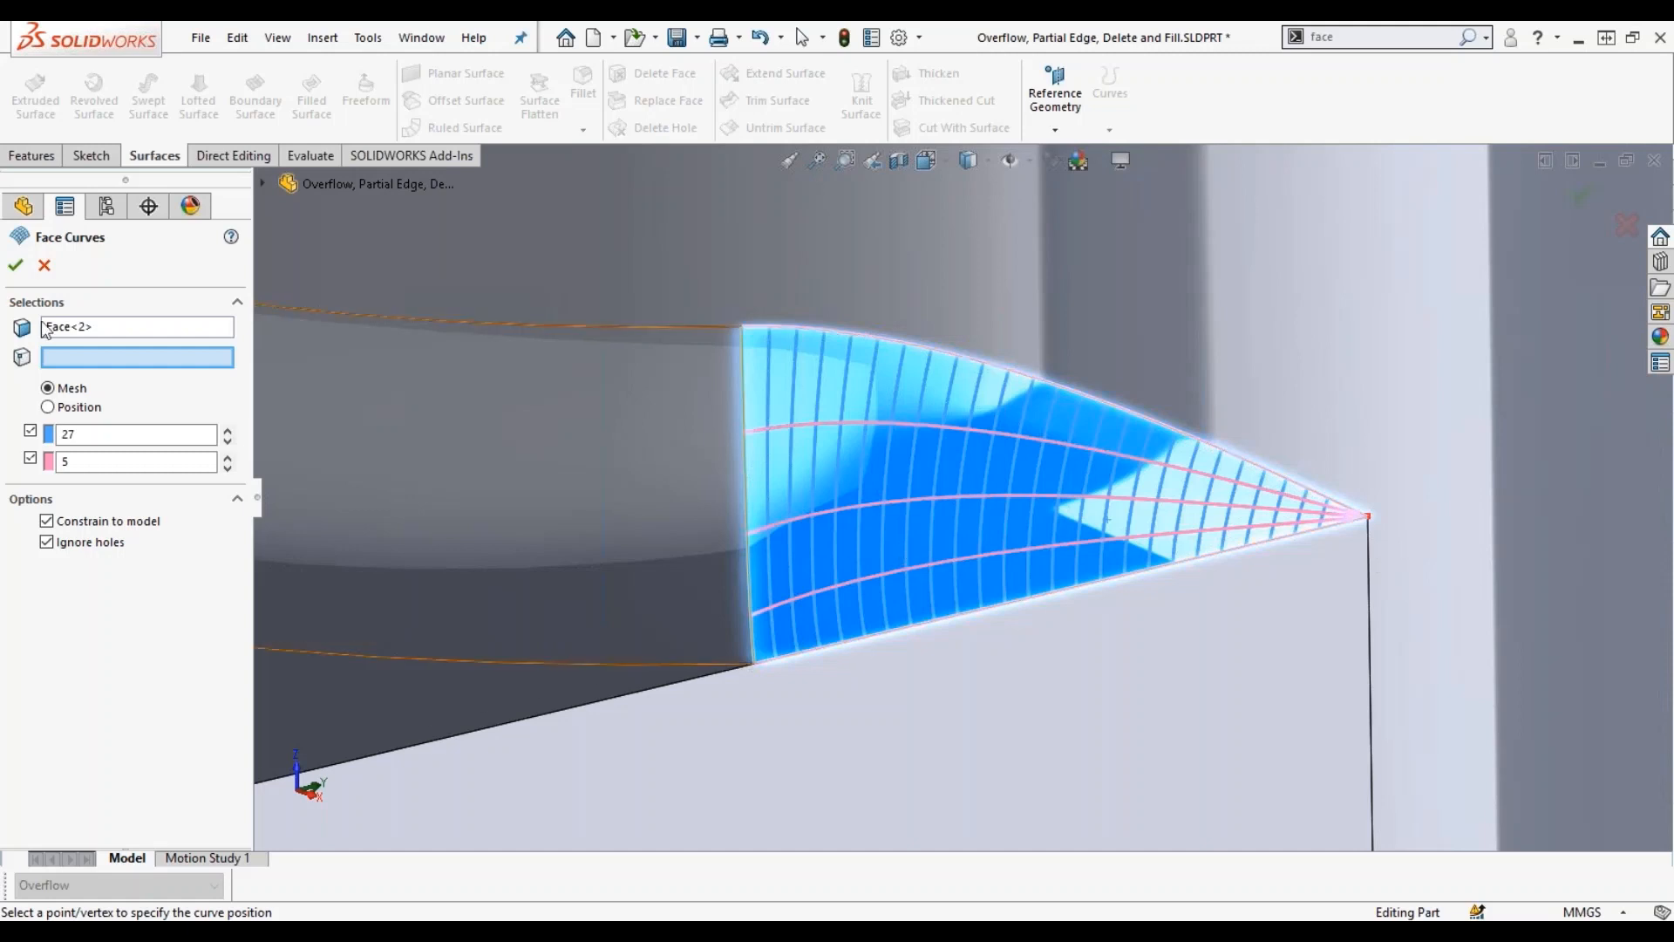
left_click(43, 266)
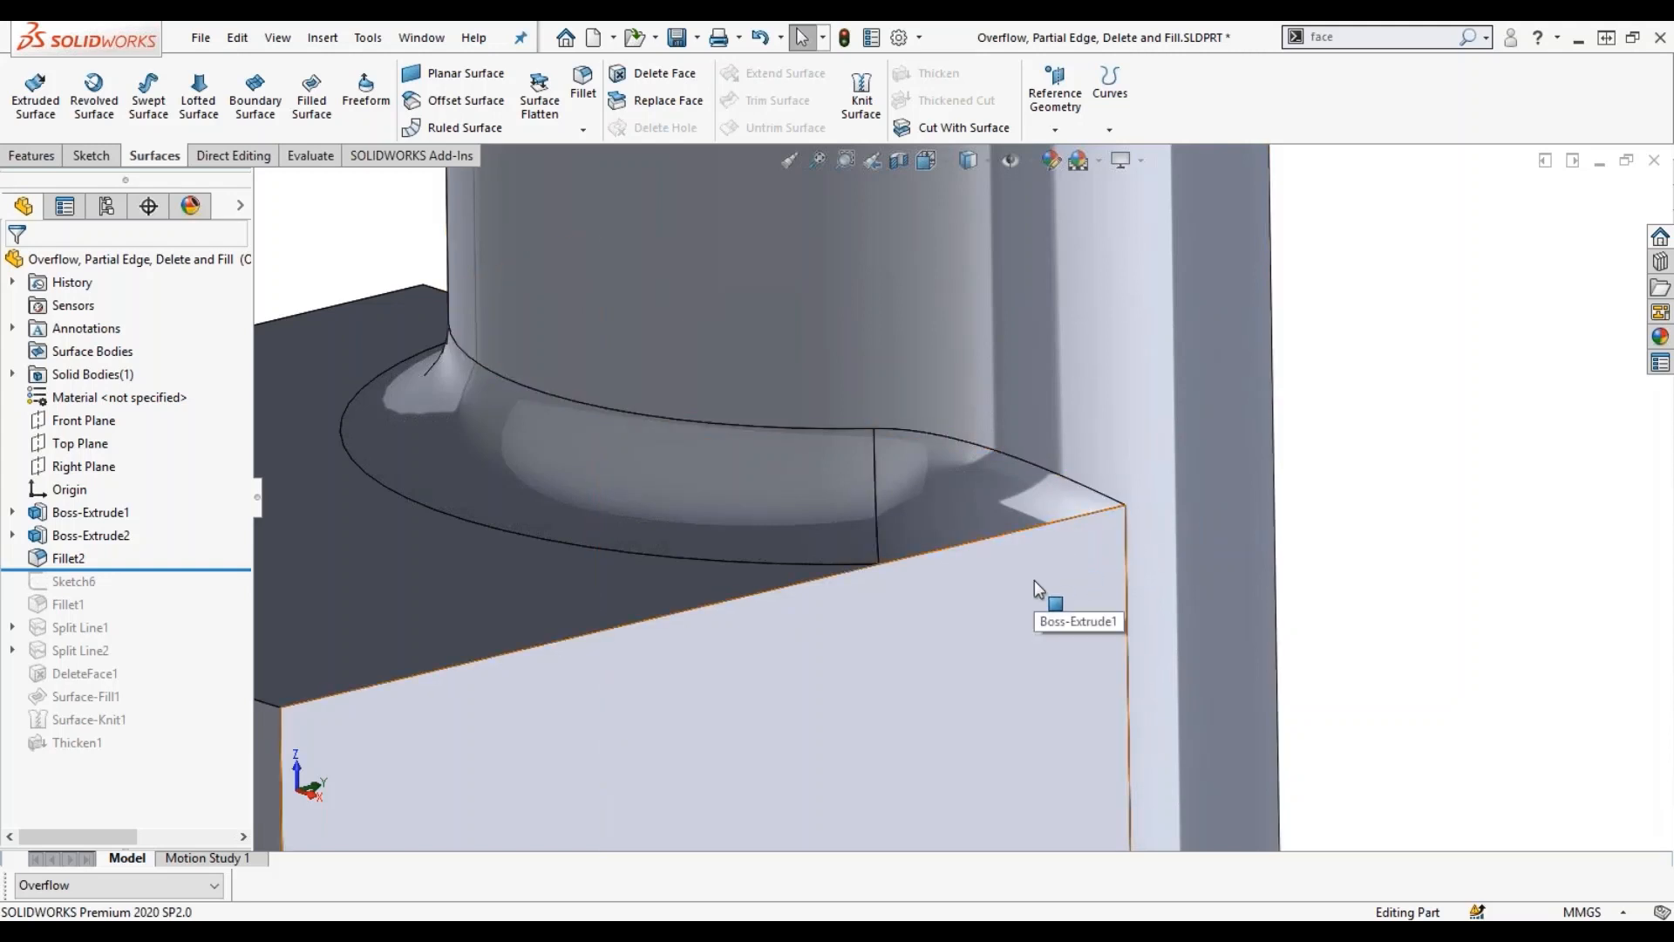
Examine the seam between the main fillet face and the triangular face along the block's top edge.
key("z")
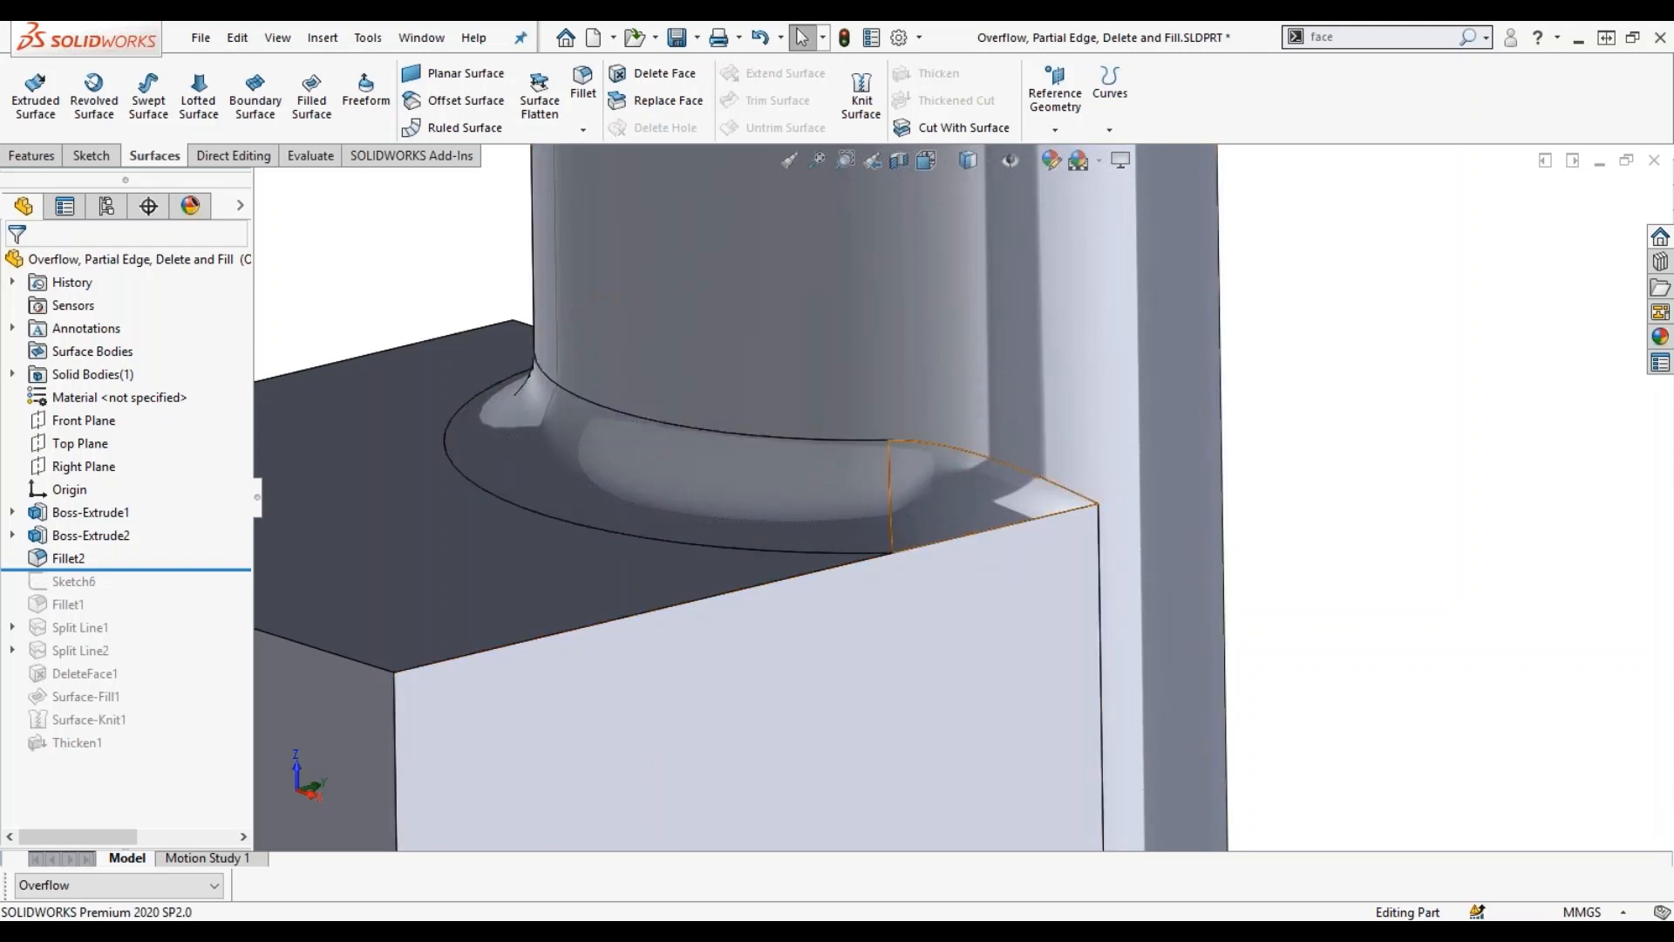
scroll(976, 530, "down", 2)
middle_click_drag(979, 529, 997, 605)
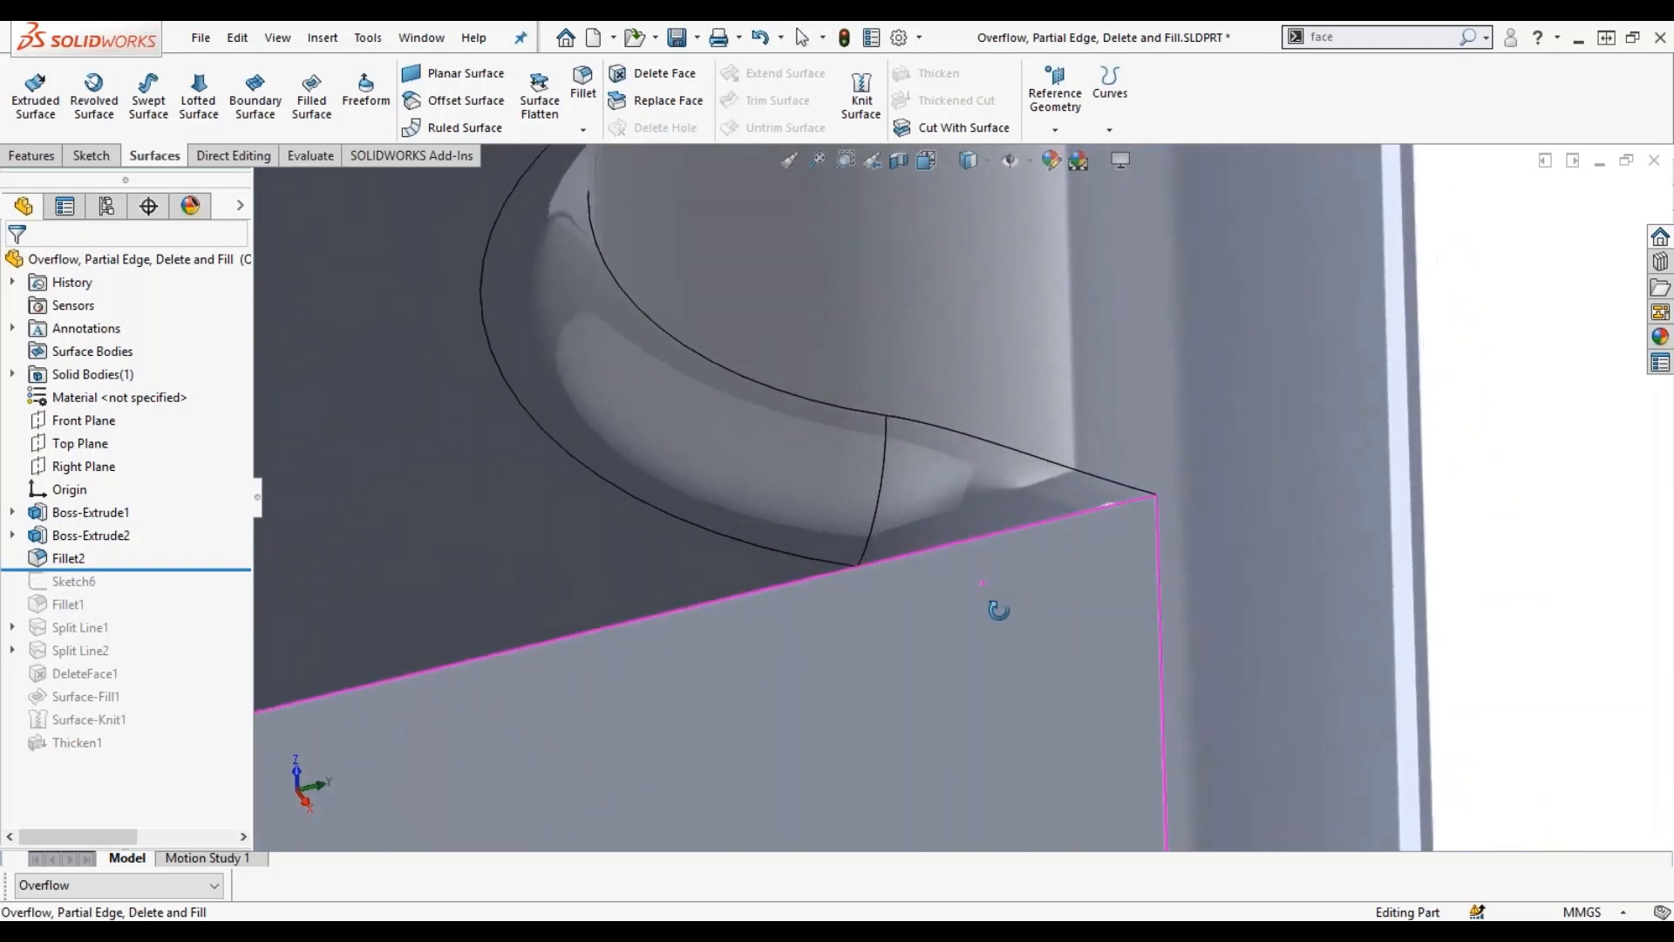
left_click(960, 506)
left_click(1491, 558)
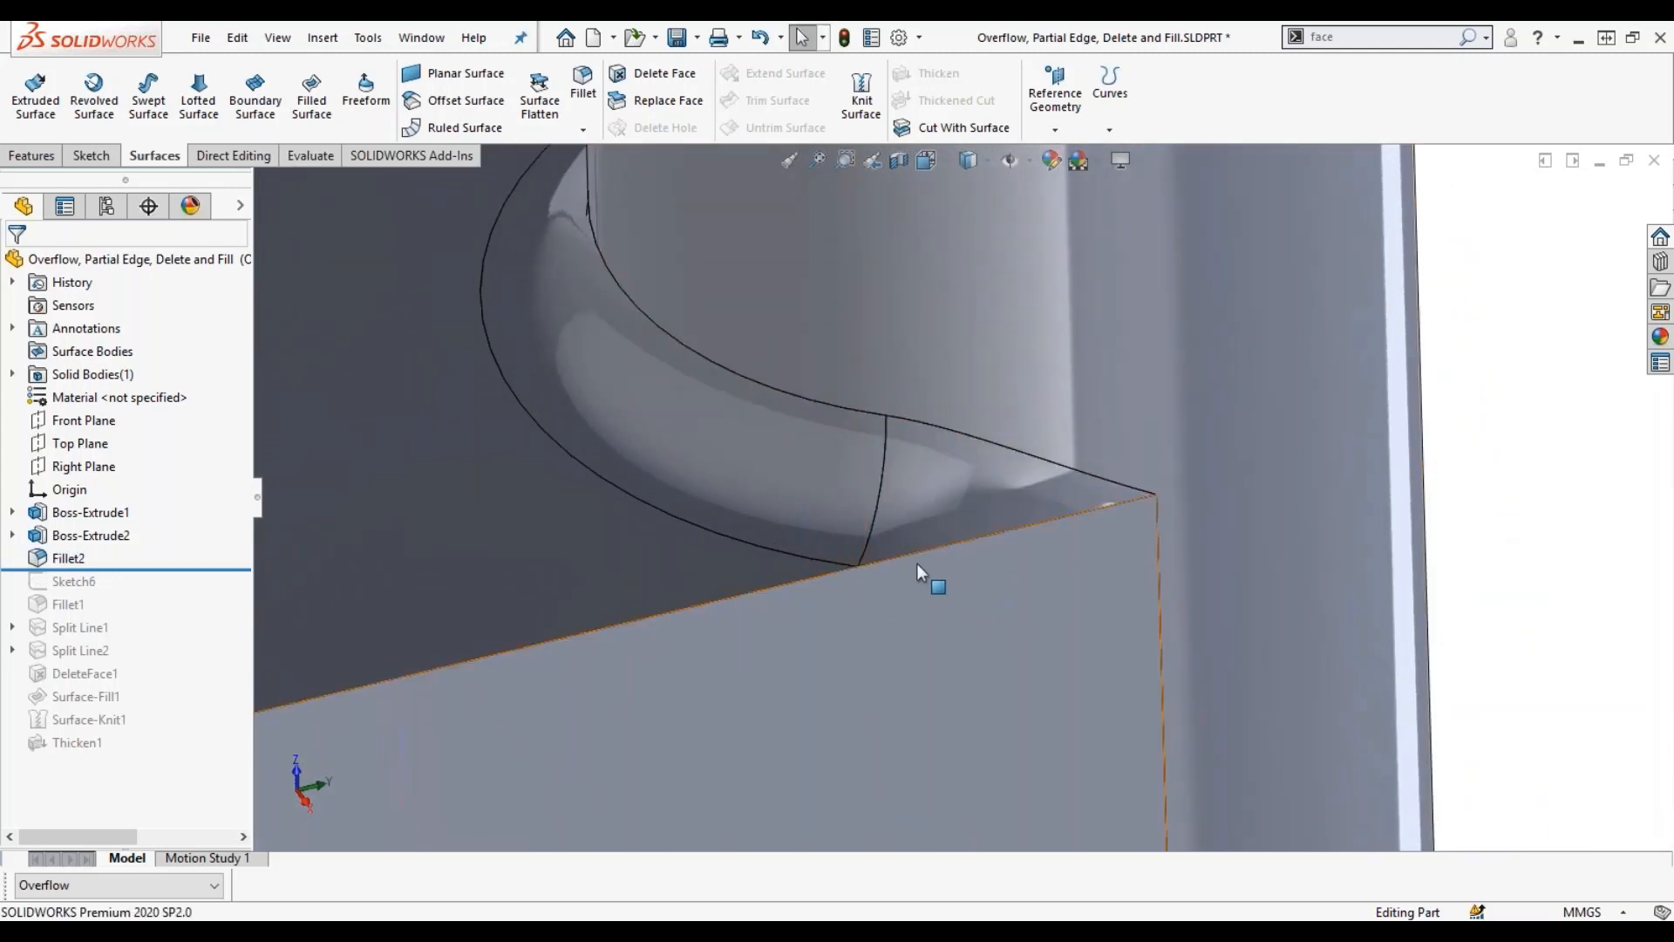
middle_click_drag(902, 532, 807, 504)
scroll(844, 510, "down", 3)
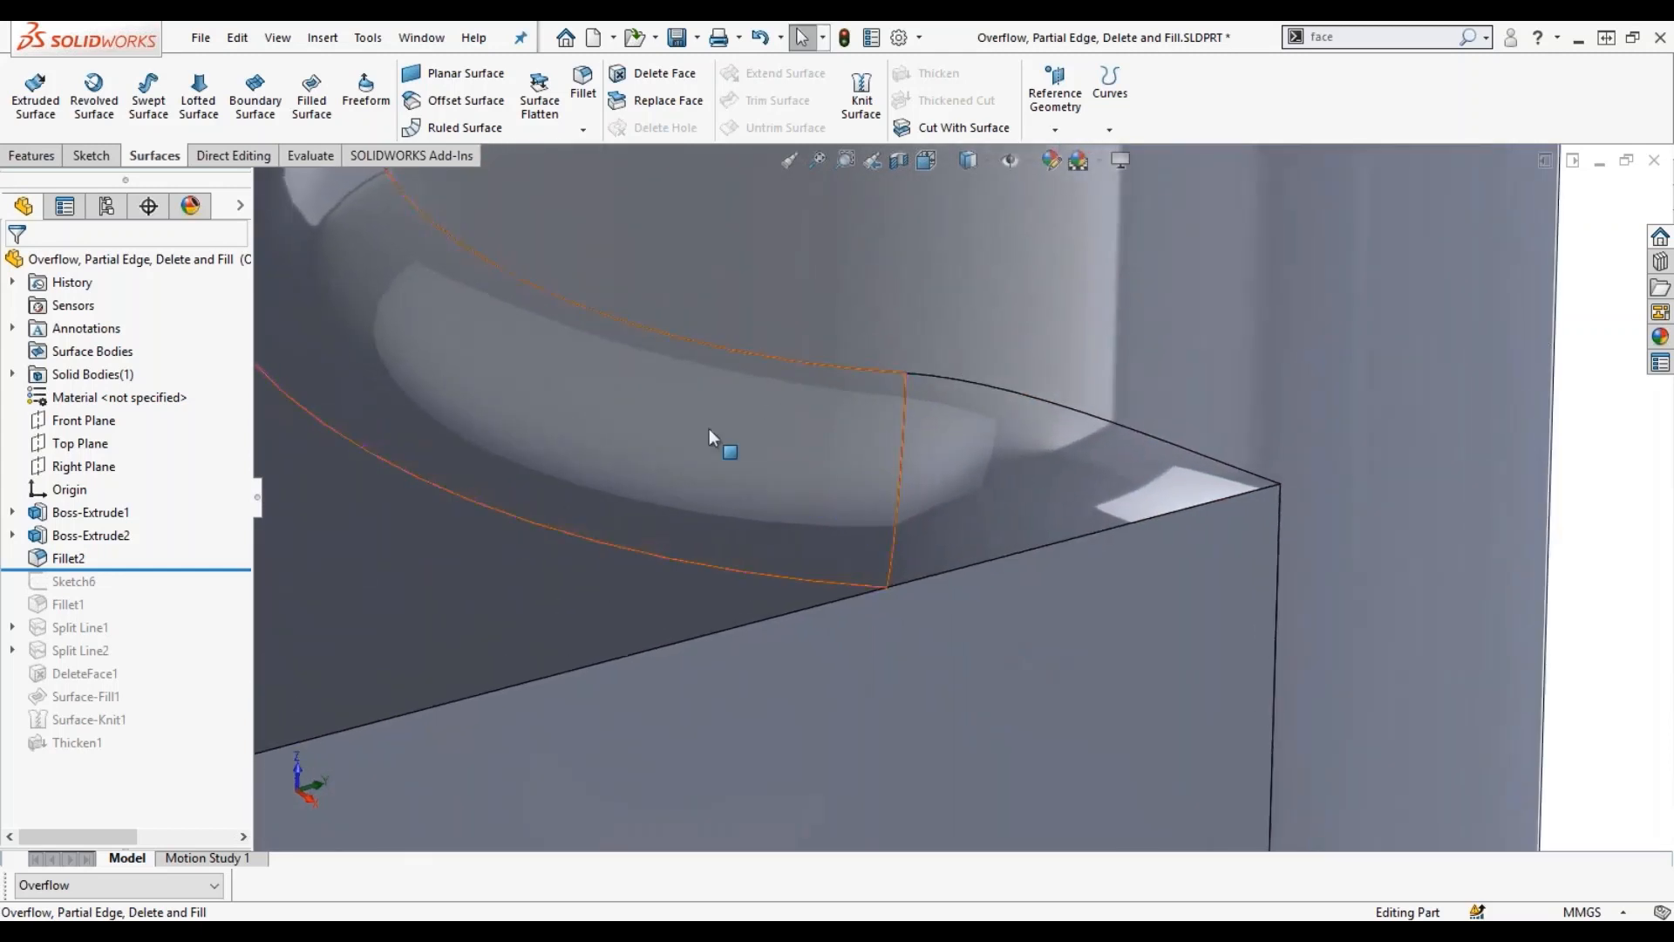
Preview Face Curves on the main fillet face up to the seam again and cancel the command.
left_click(1470, 44)
left_click(1416, 84)
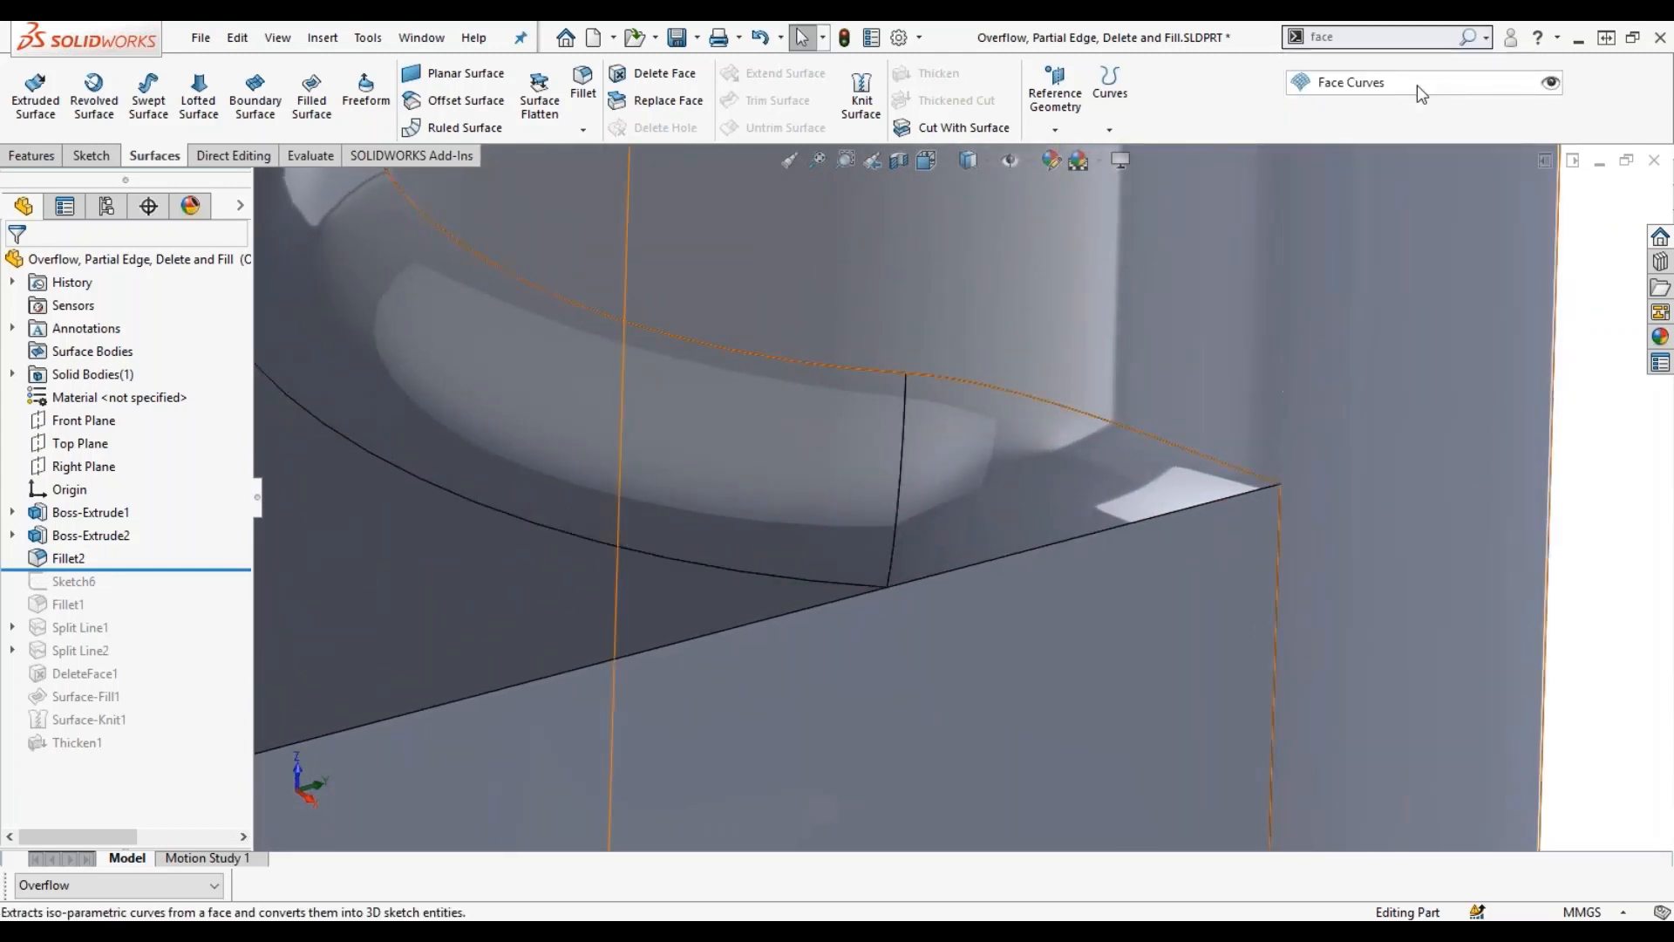
left_click(758, 483)
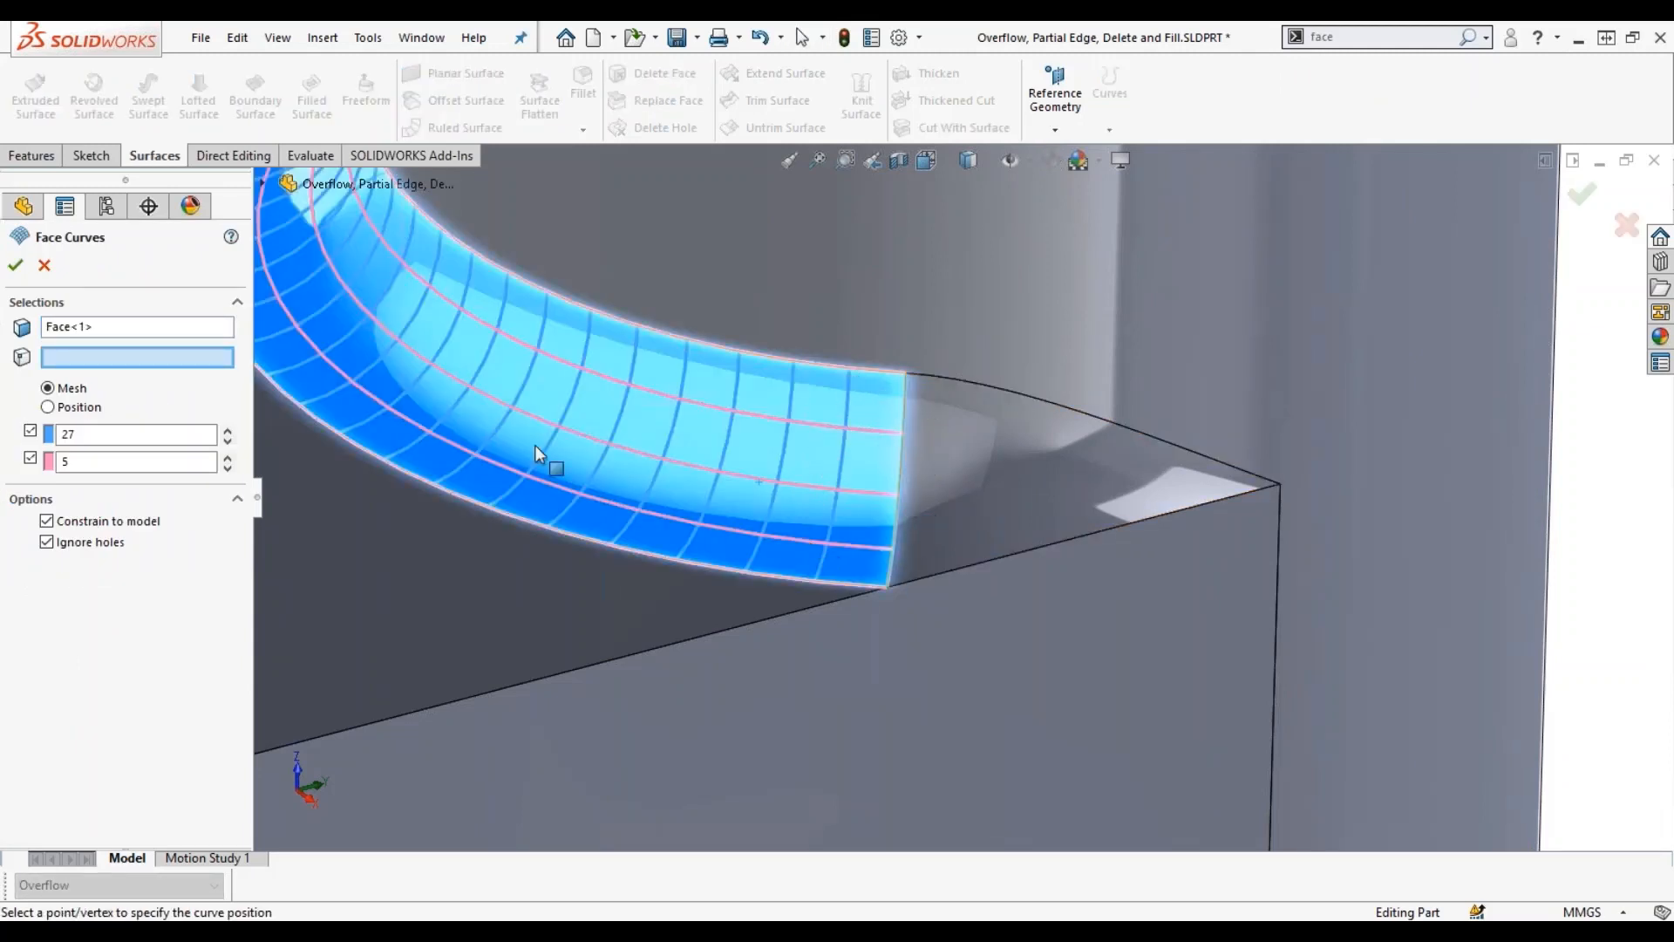
left_click(44, 265)
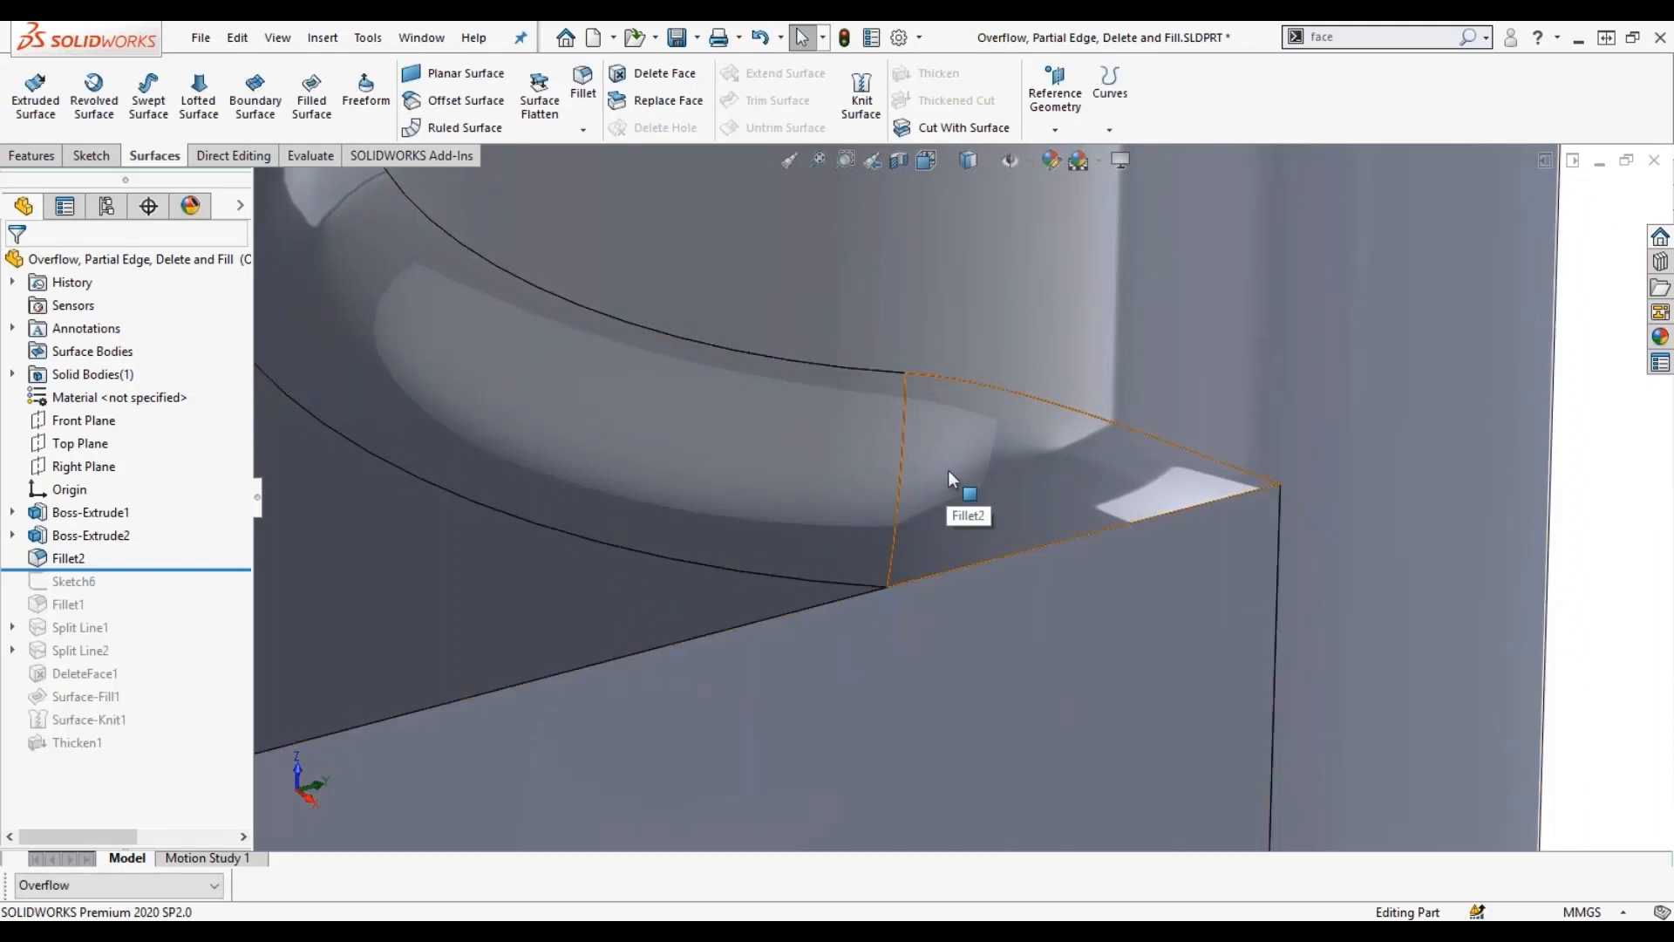
scroll(1086, 584, "up", 3)
mouse_move(1072, 589)
middle_mouse_down()
mouse_move(1061, 521)
mouse_move(1090, 536)
mouse_move(1095, 568)
middle_mouse_up()
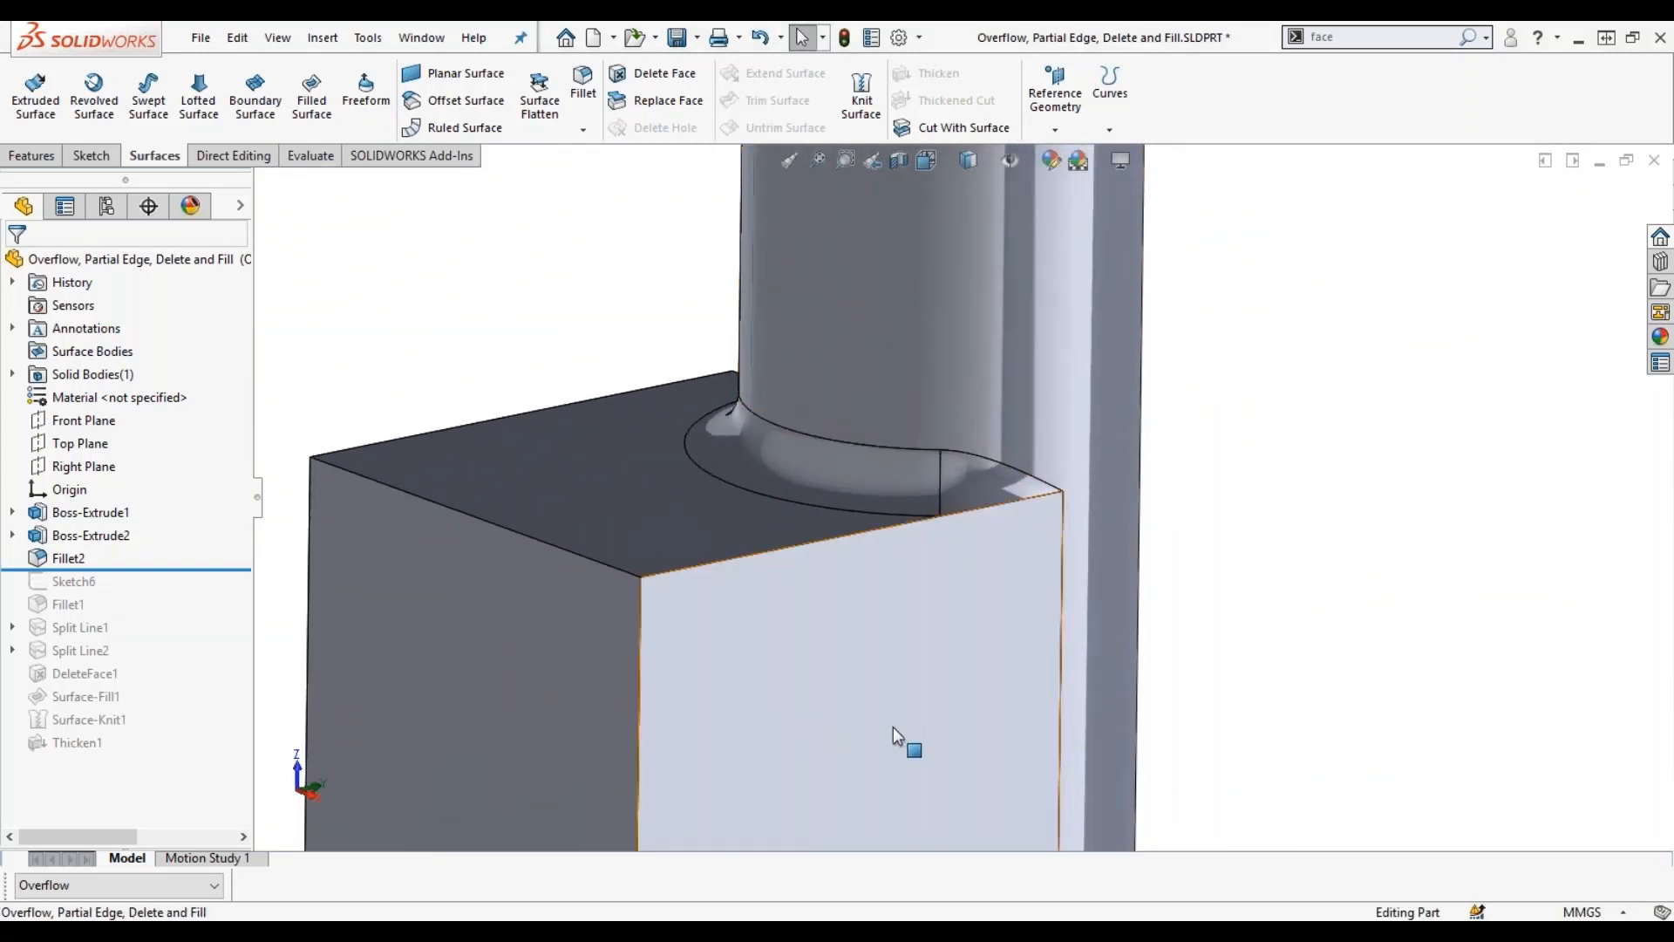
Activate the Partial Edge PArameters configuration of the part.
left_click(212, 889)
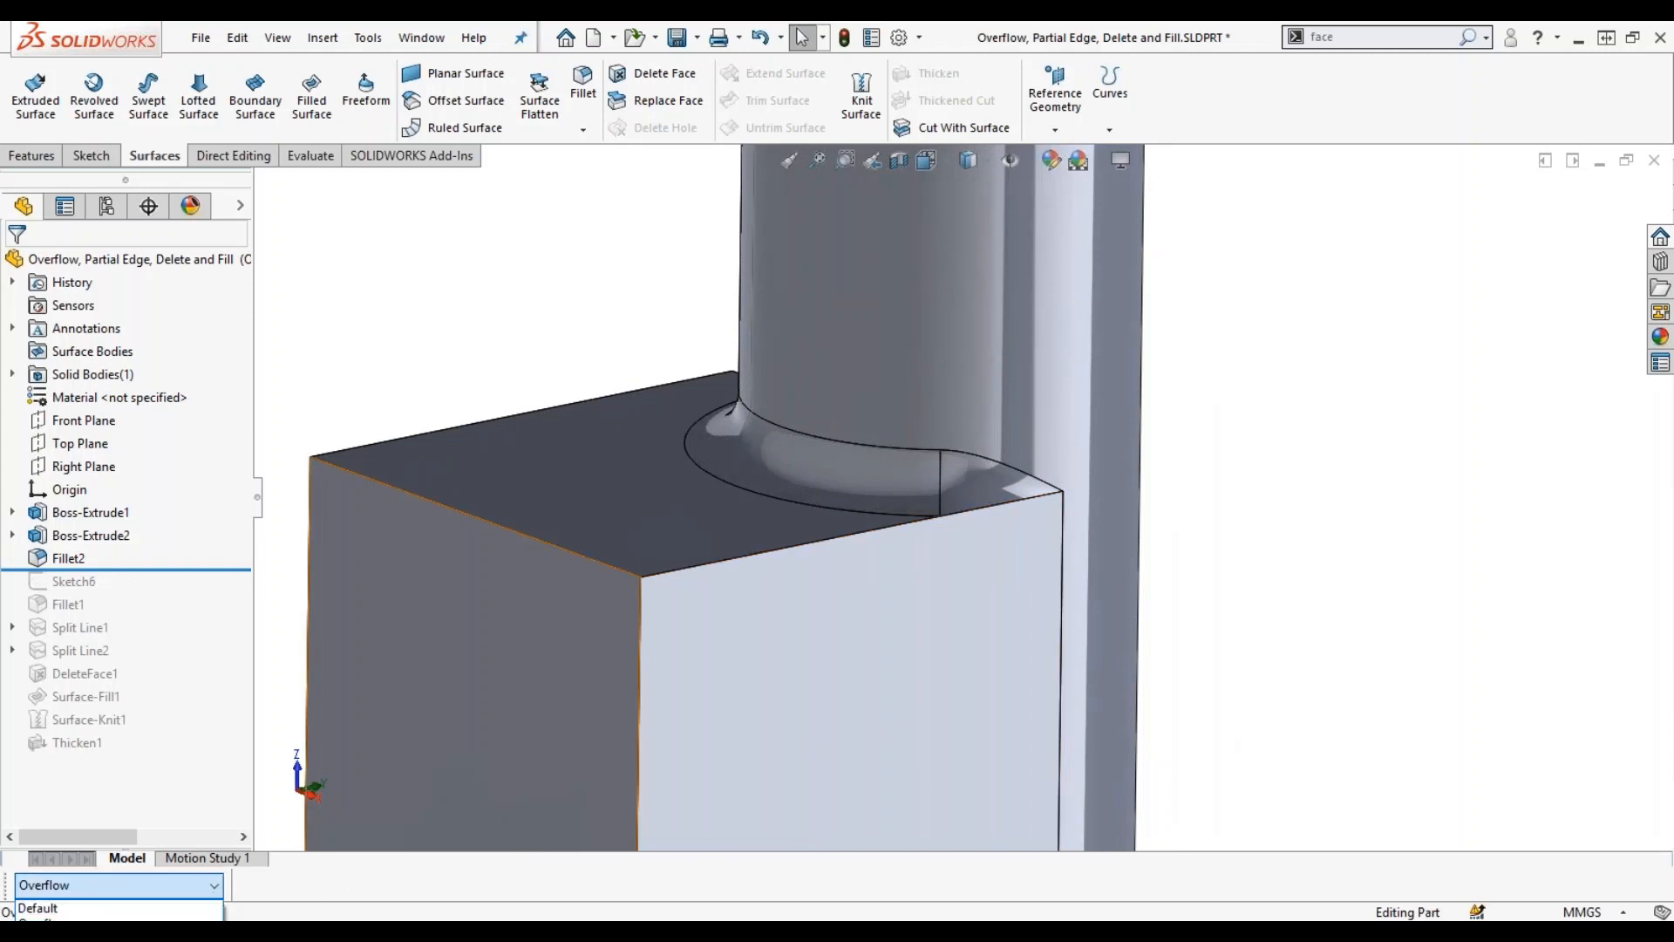
left_click(406, 374)
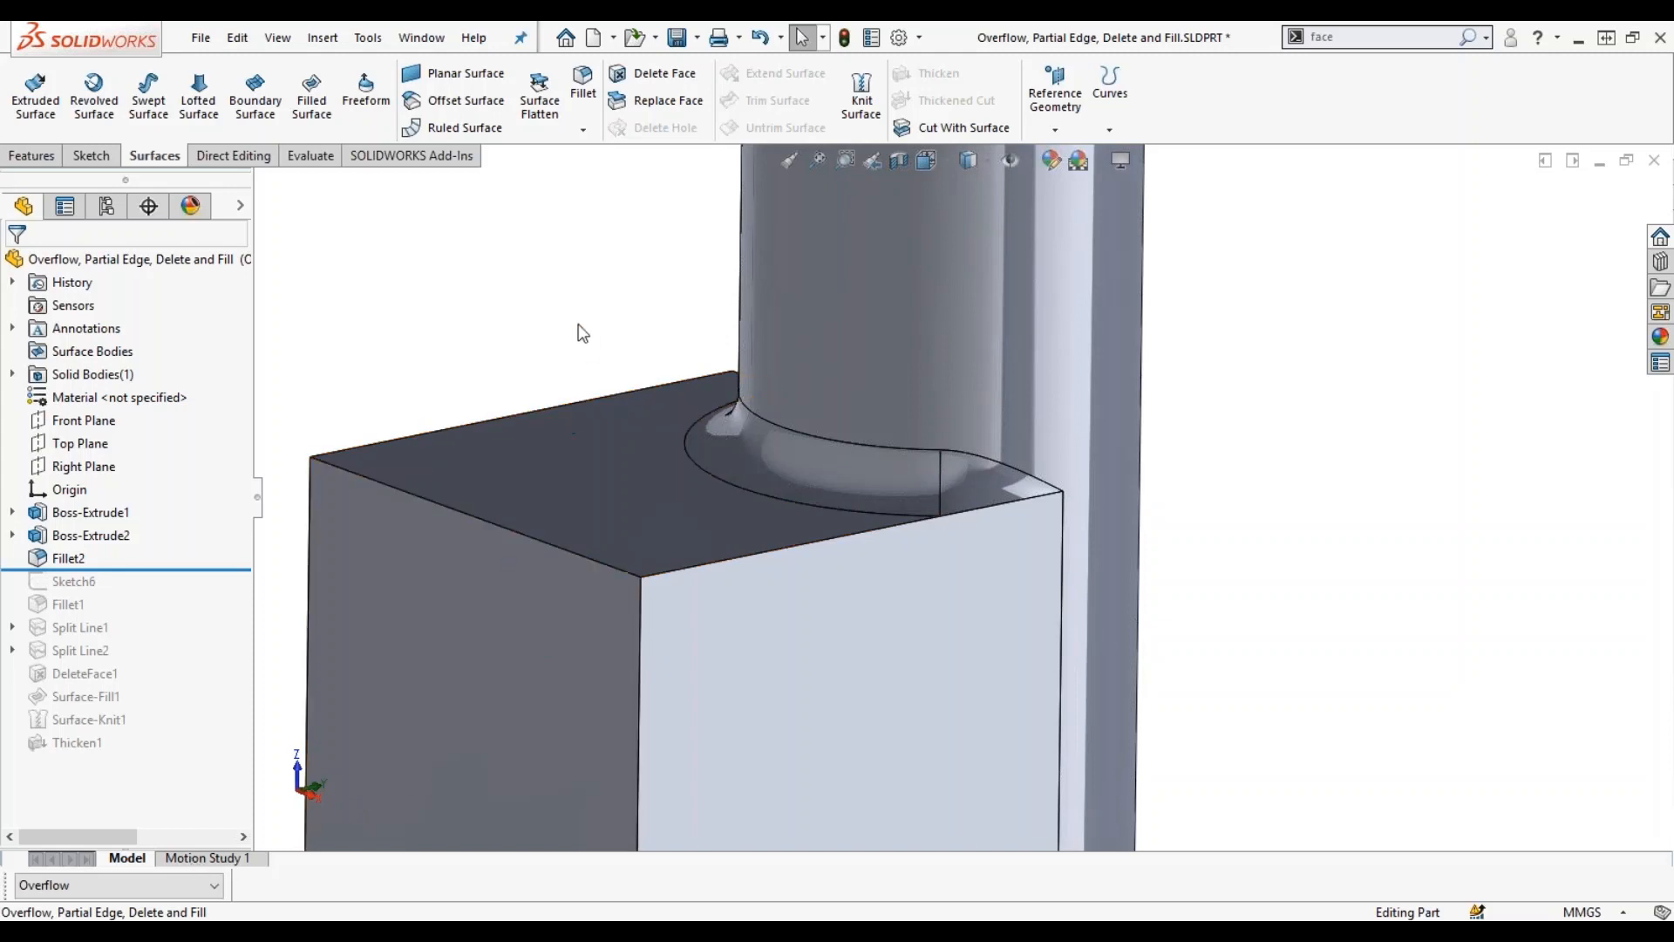
middle_click_drag(1216, 469, 1196, 456)
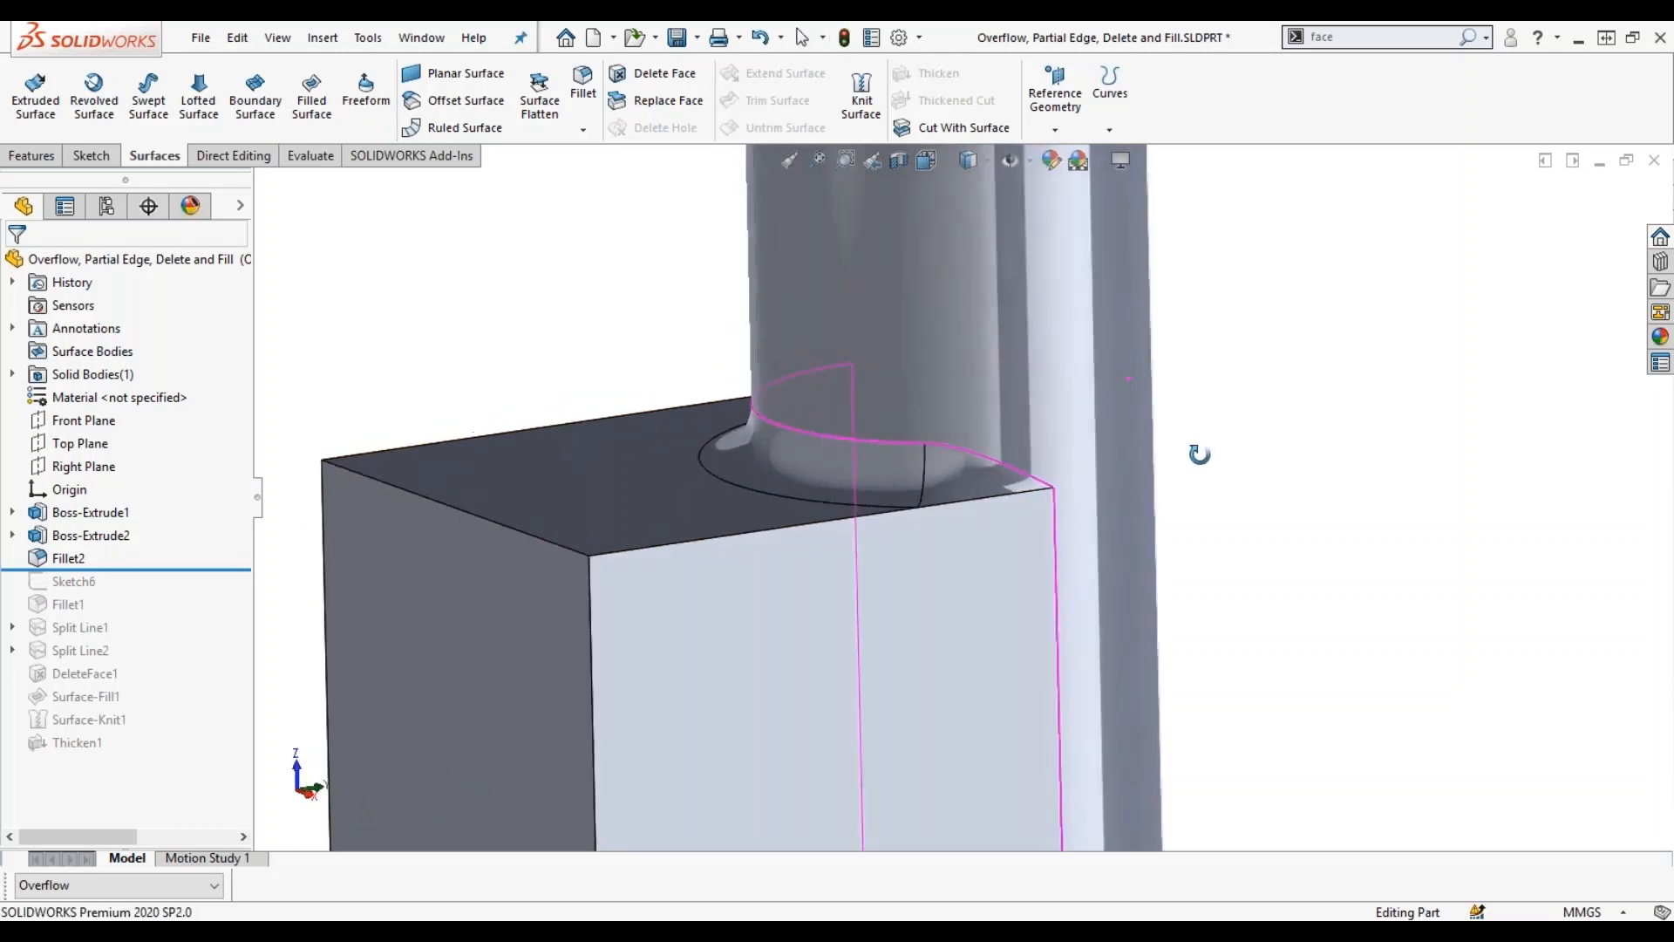
left_click(136, 890)
left_click(139, 936)
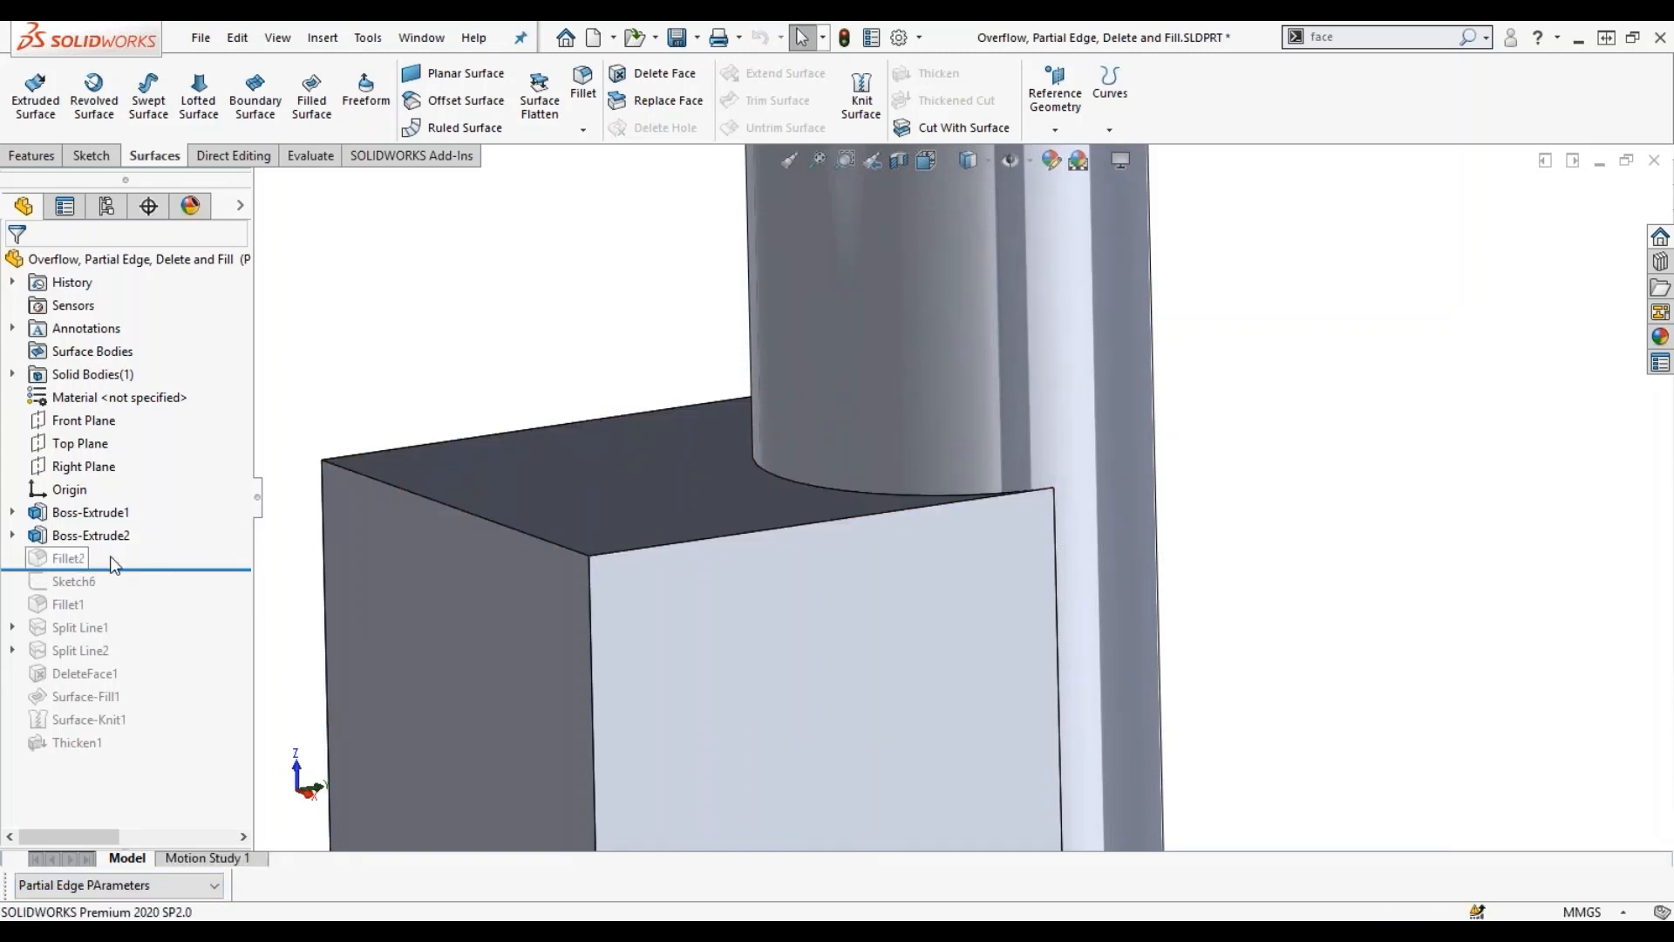
Roll the feature history forward past Sketch6 and open that sketch for editing.
mouse_move(588, 471)
middle_mouse_down()
mouse_move(610, 479)
mouse_move(611, 544)
middle_mouse_up()
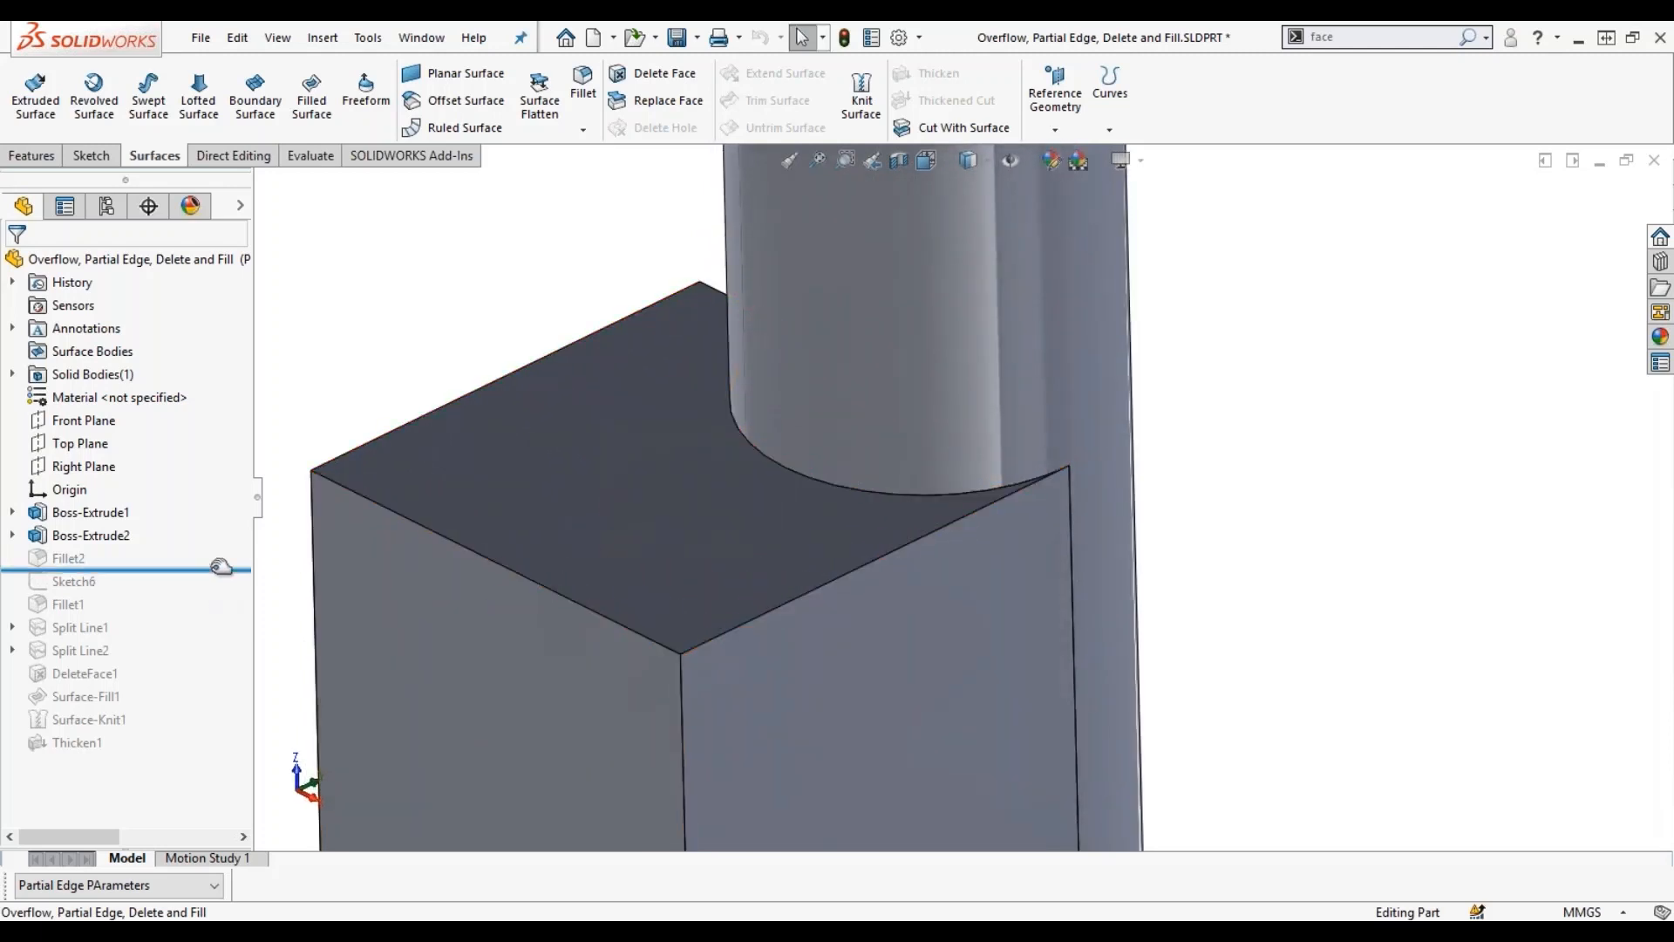
left_click_drag(219, 572, 205, 594)
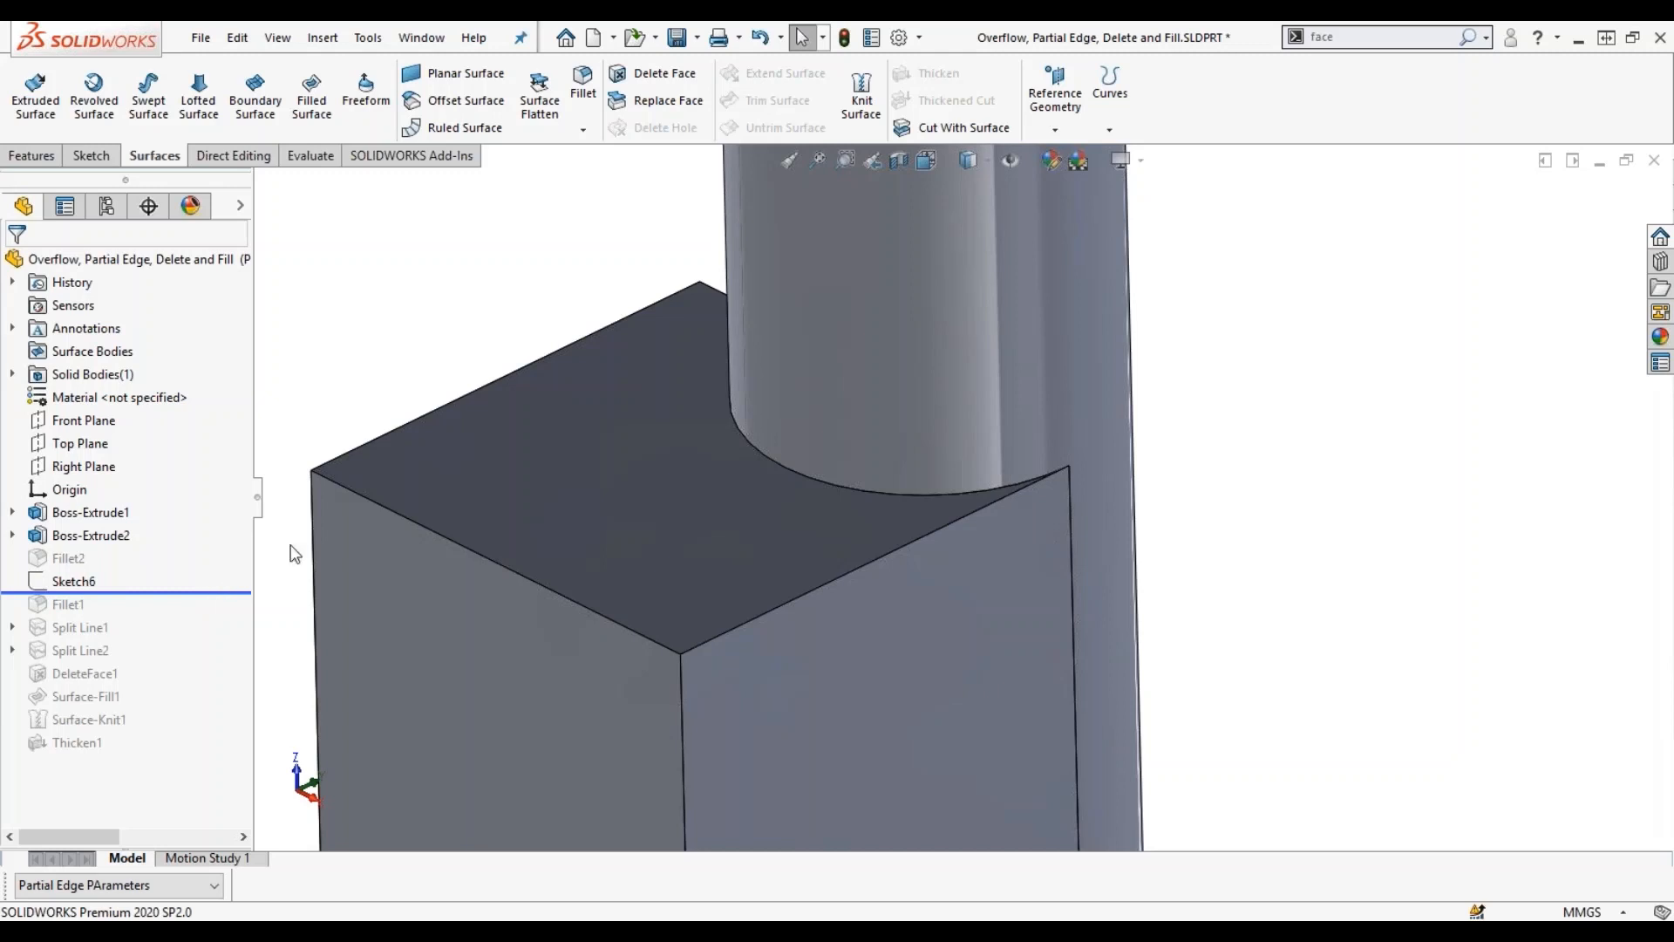
left_click(69, 579)
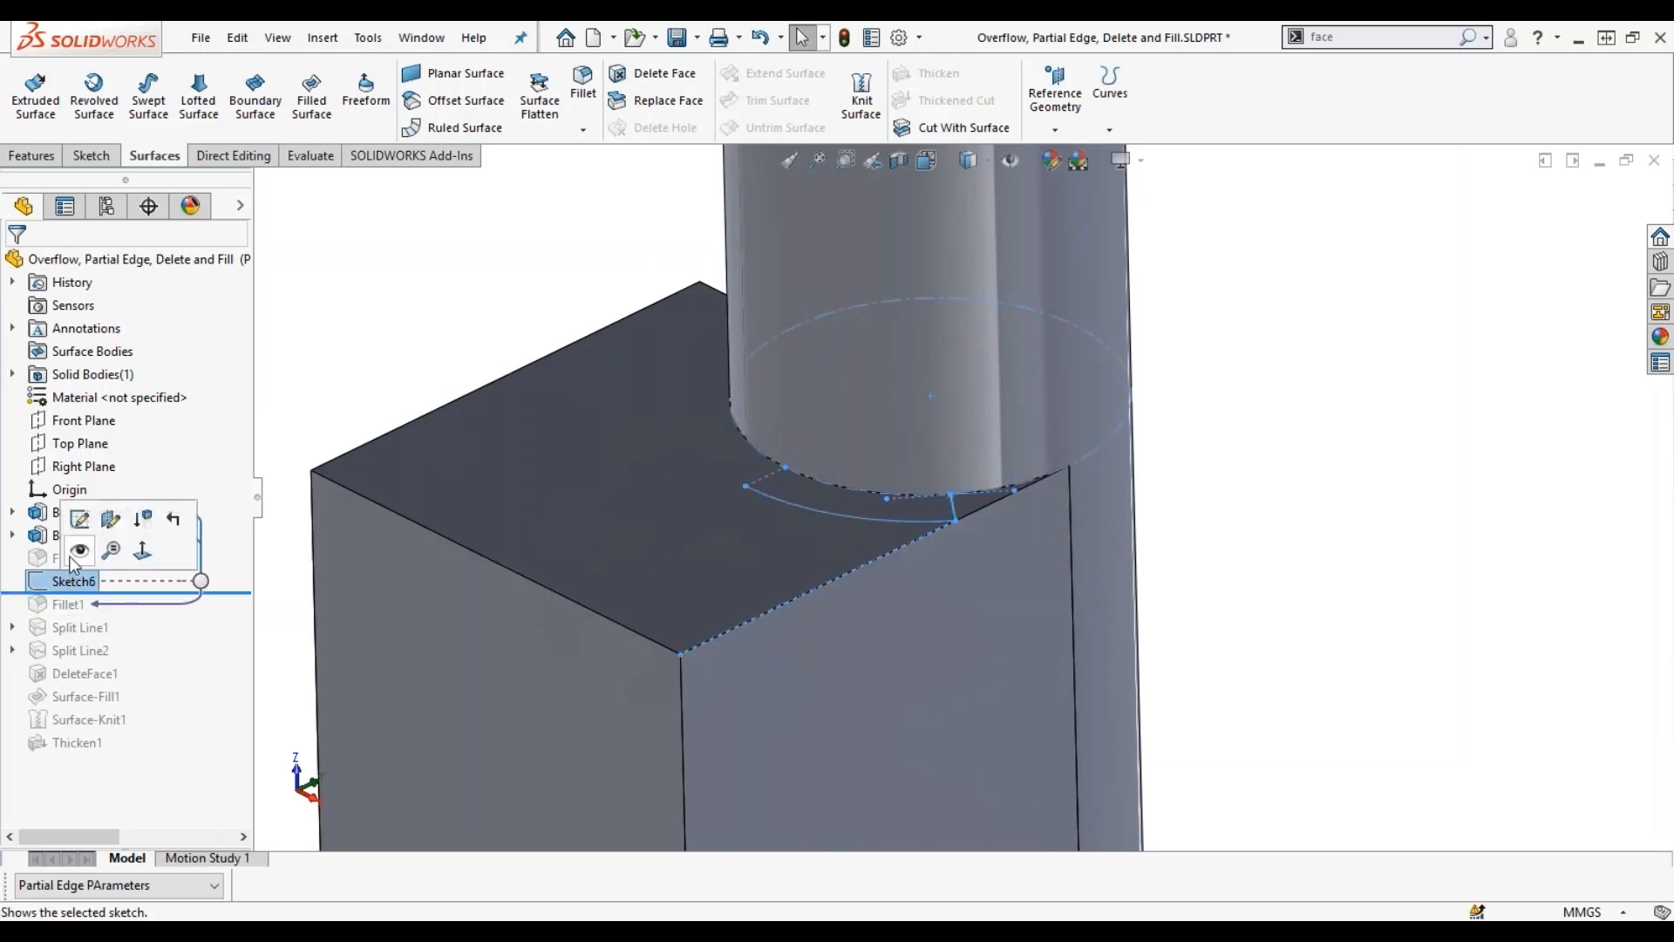
left_click(79, 519)
Examine Sketch6's 10 mm offset arc and its end line meeting the block's top edge, and exit the sketch.
mouse_move(757, 646)
middle_mouse_down()
mouse_move(680, 610)
mouse_move(654, 718)
mouse_move(759, 688)
mouse_move(732, 615)
middle_mouse_up()
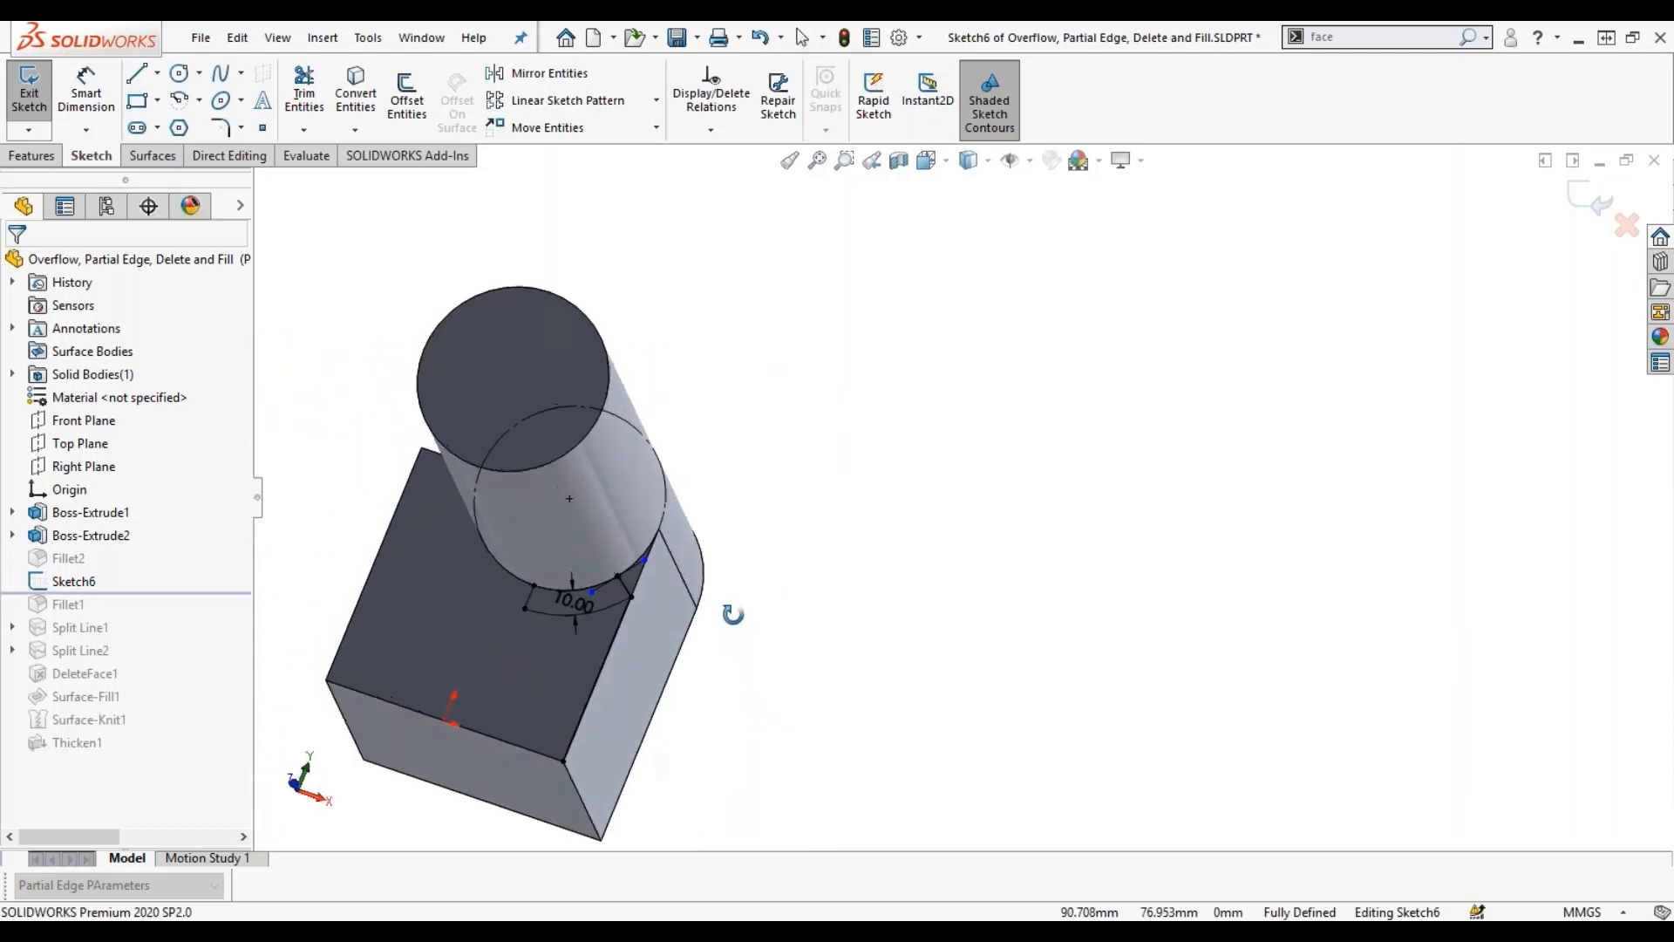
scroll(551, 610, "down", 5)
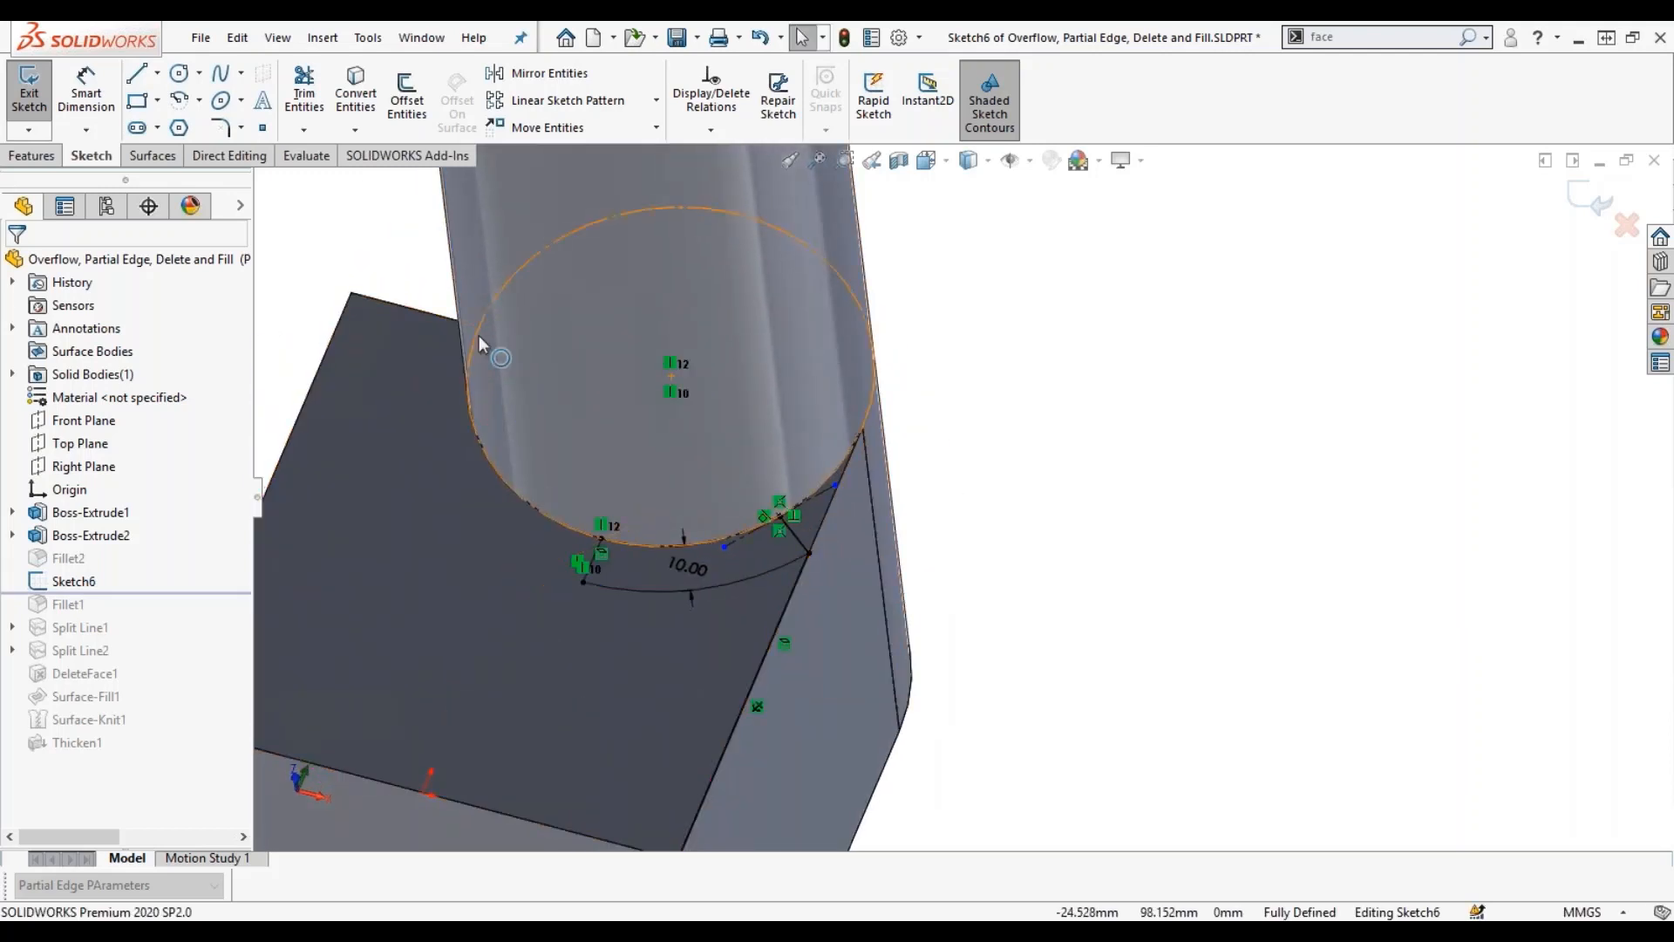
scroll(739, 577, "down", 2)
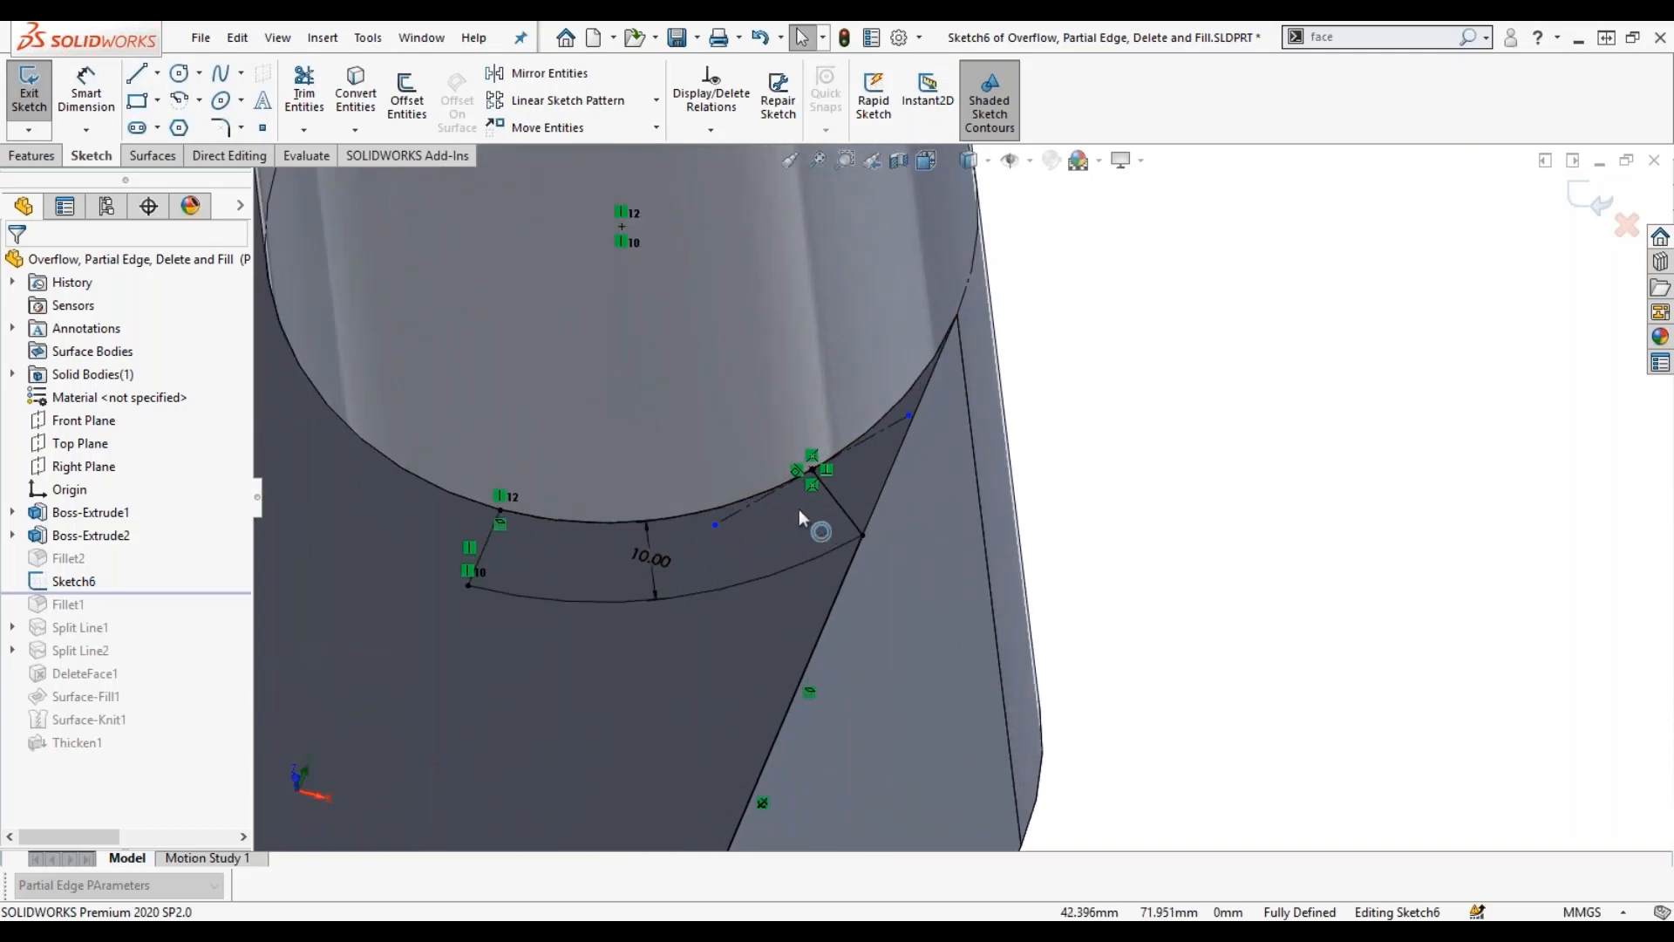
scroll(799, 510, "down", 2)
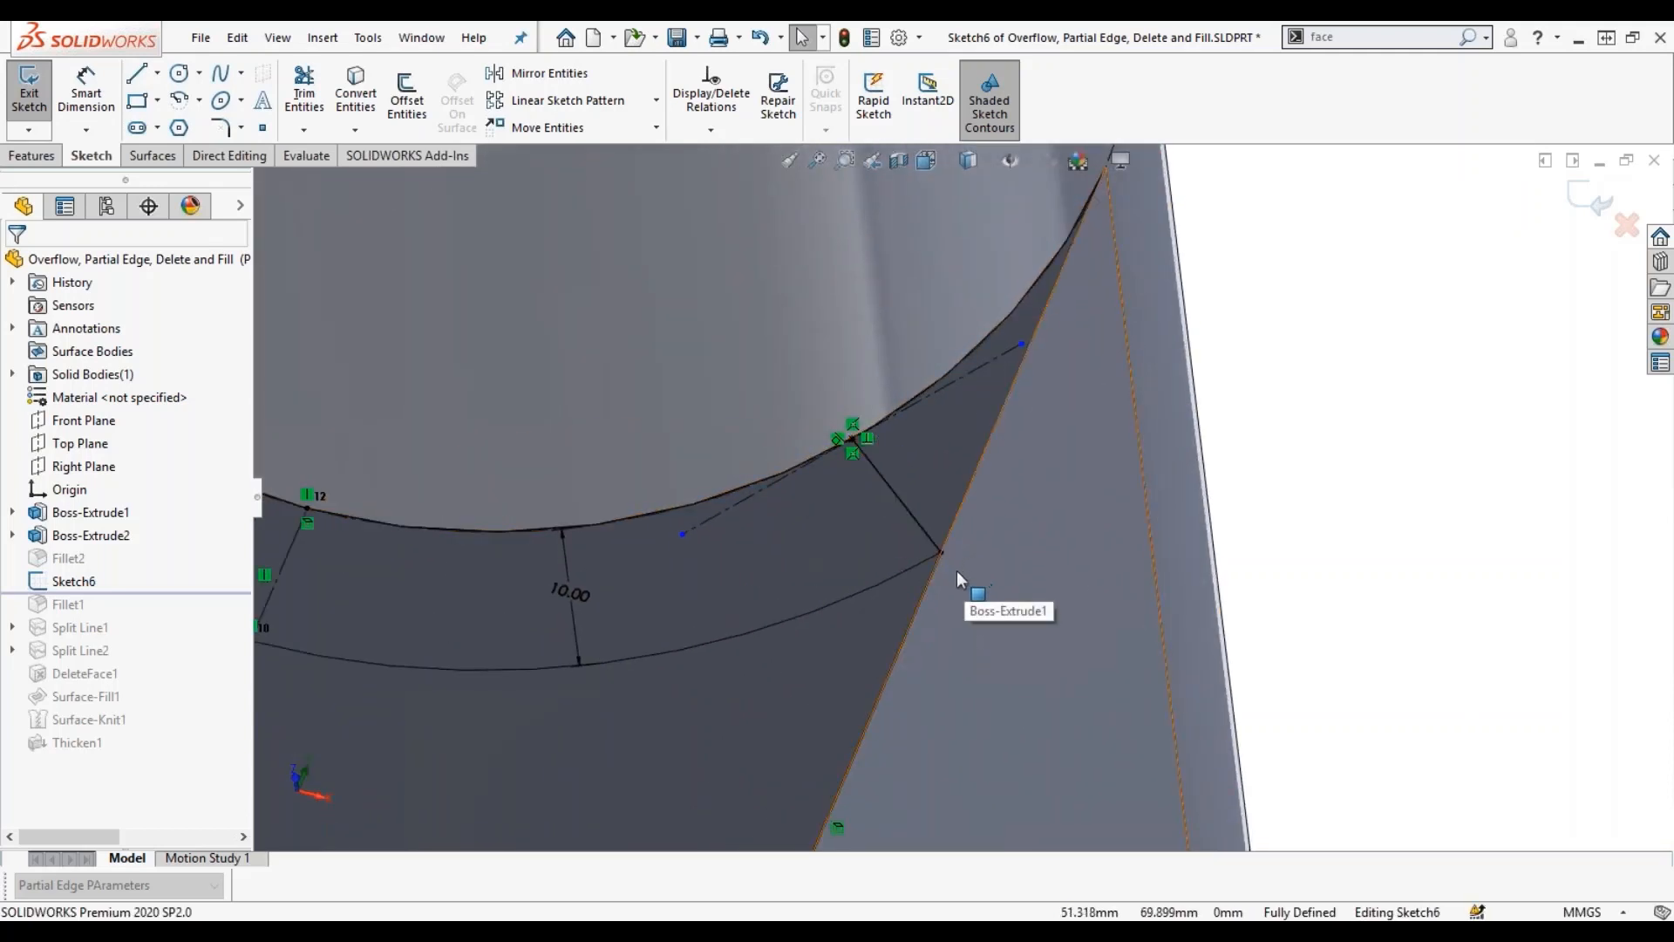
scroll(959, 568, "up", 3)
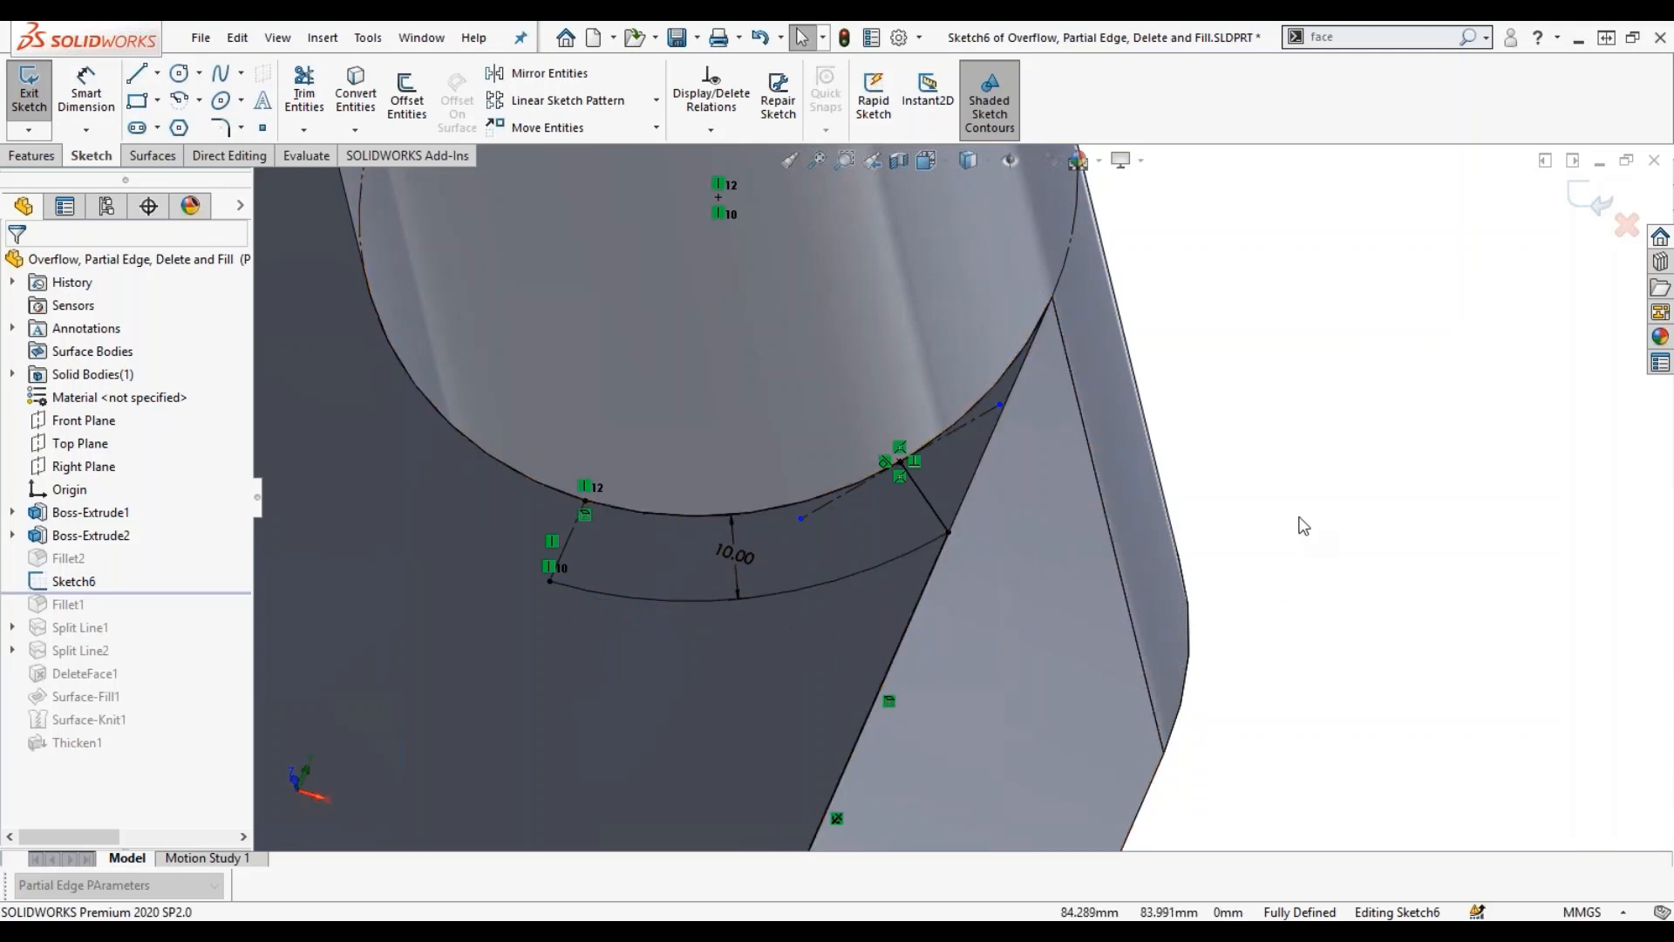
middle_click_drag(1084, 654, 1087, 544)
scroll(1085, 572, "up", 1)
scroll(1160, 449, "up", 2)
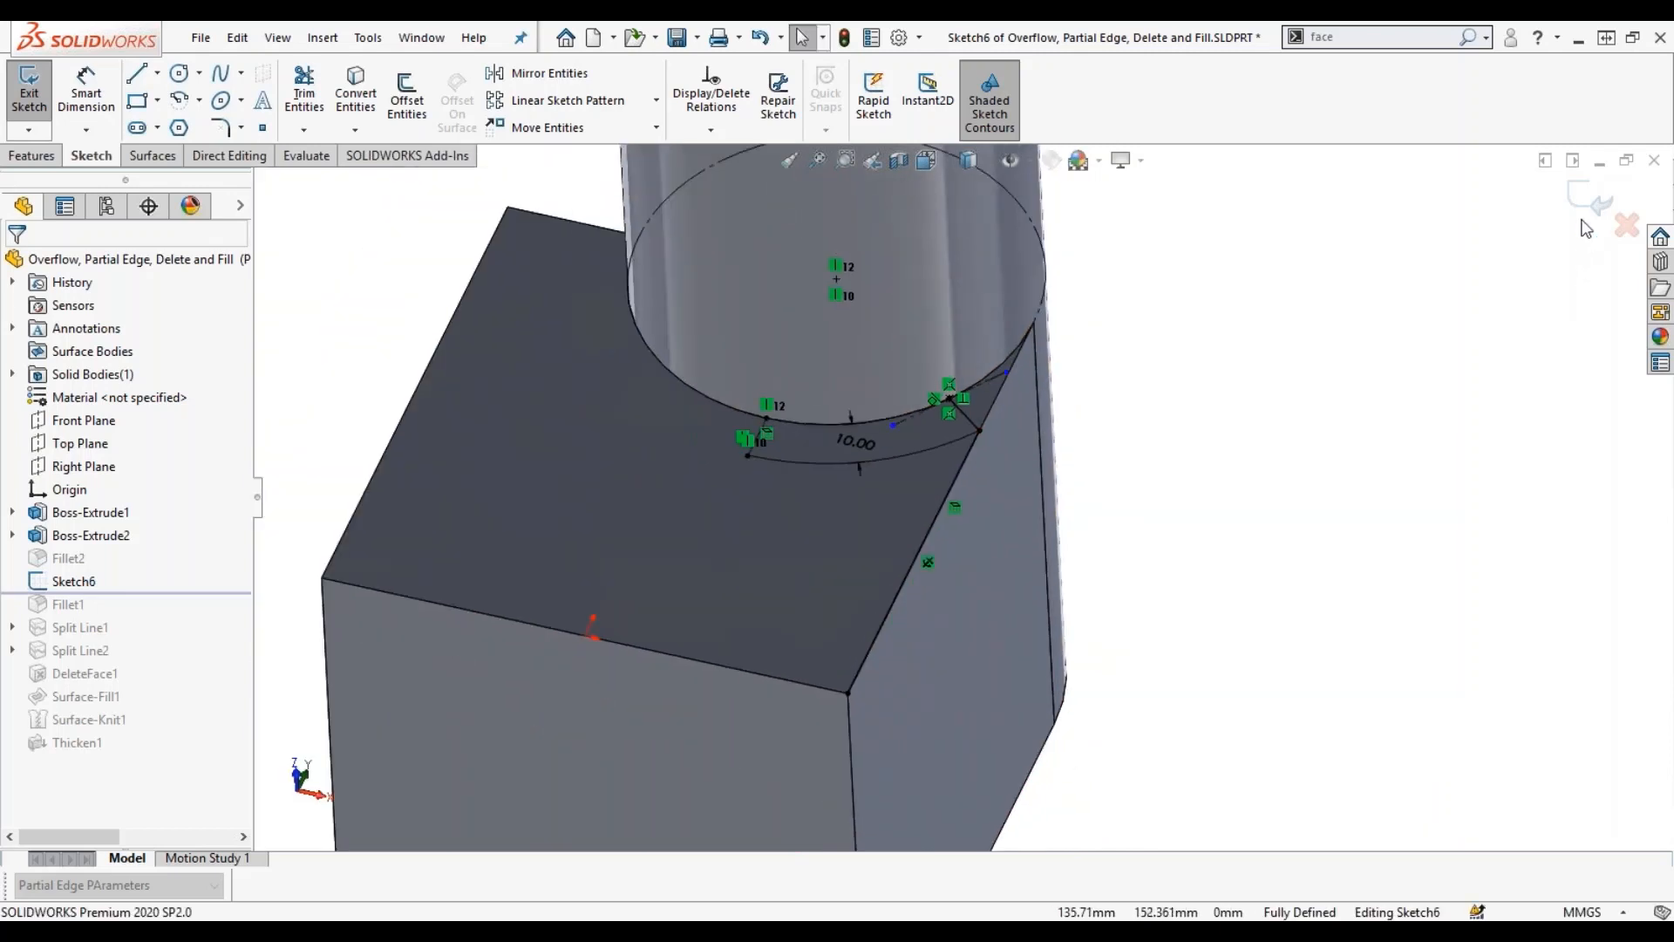
left_click(1583, 191)
Roll the feature history forward past Fillet1 to include the partial edge fillet around the cylinder's base.
mouse_move(1181, 523)
middle_mouse_down()
mouse_move(1136, 458)
mouse_move(1149, 496)
middle_mouse_up()
scroll(1149, 495, "up", 2)
scroll(987, 296, "up", 3)
scroll(987, 297, "down", 2)
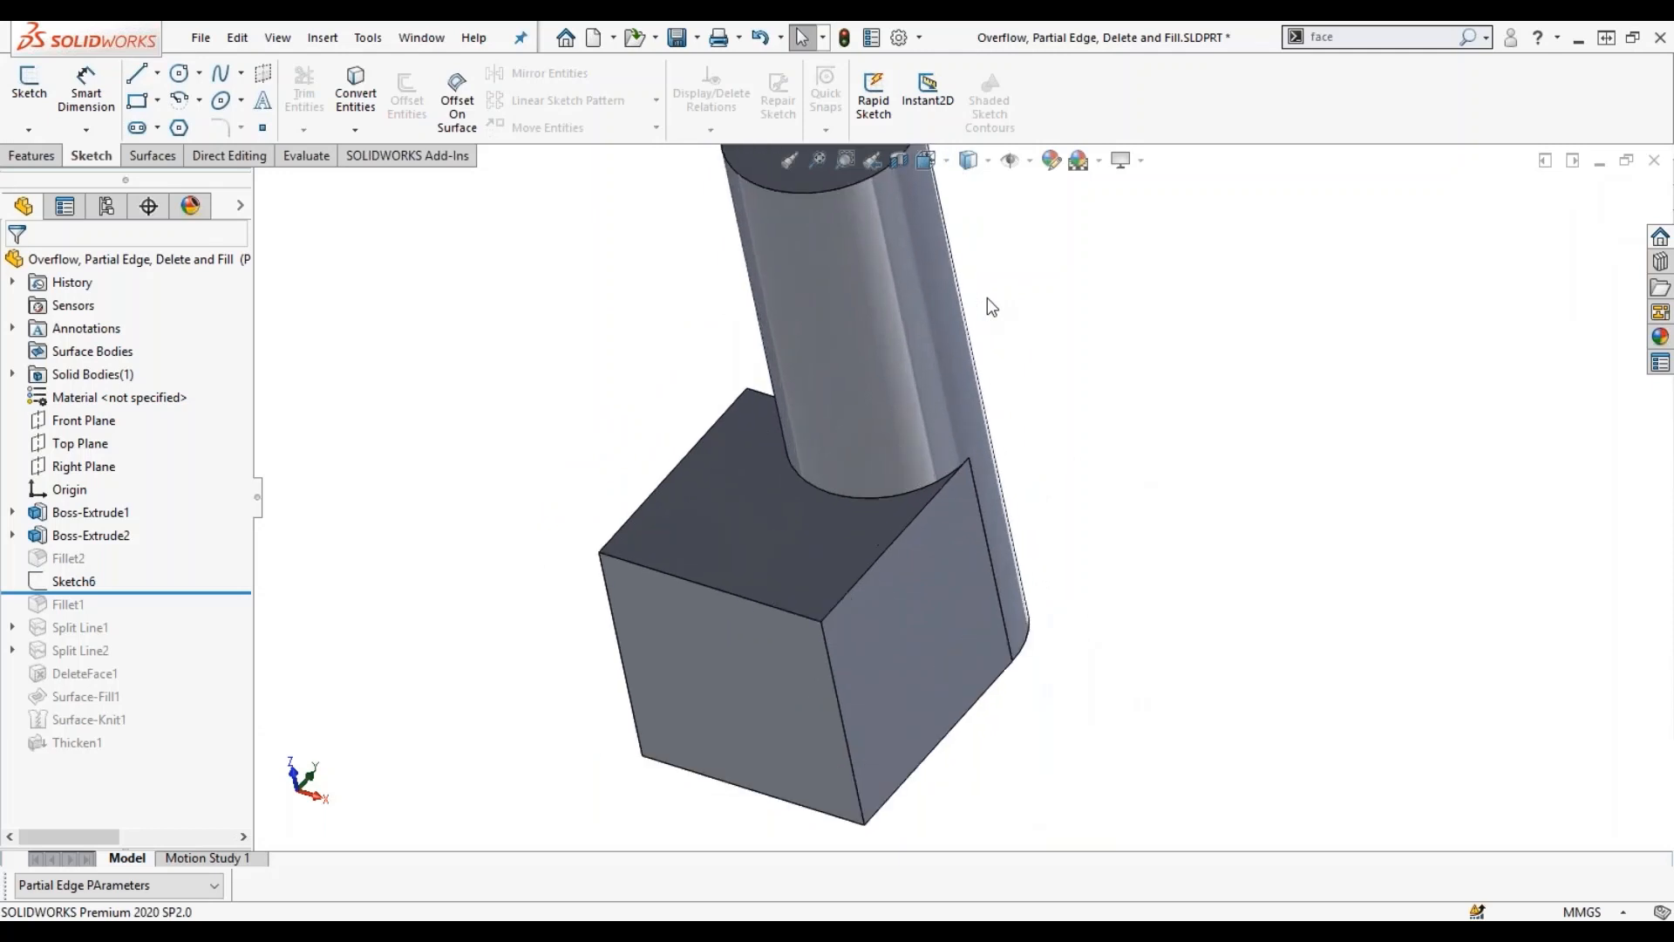
scroll(892, 375, "down", 1)
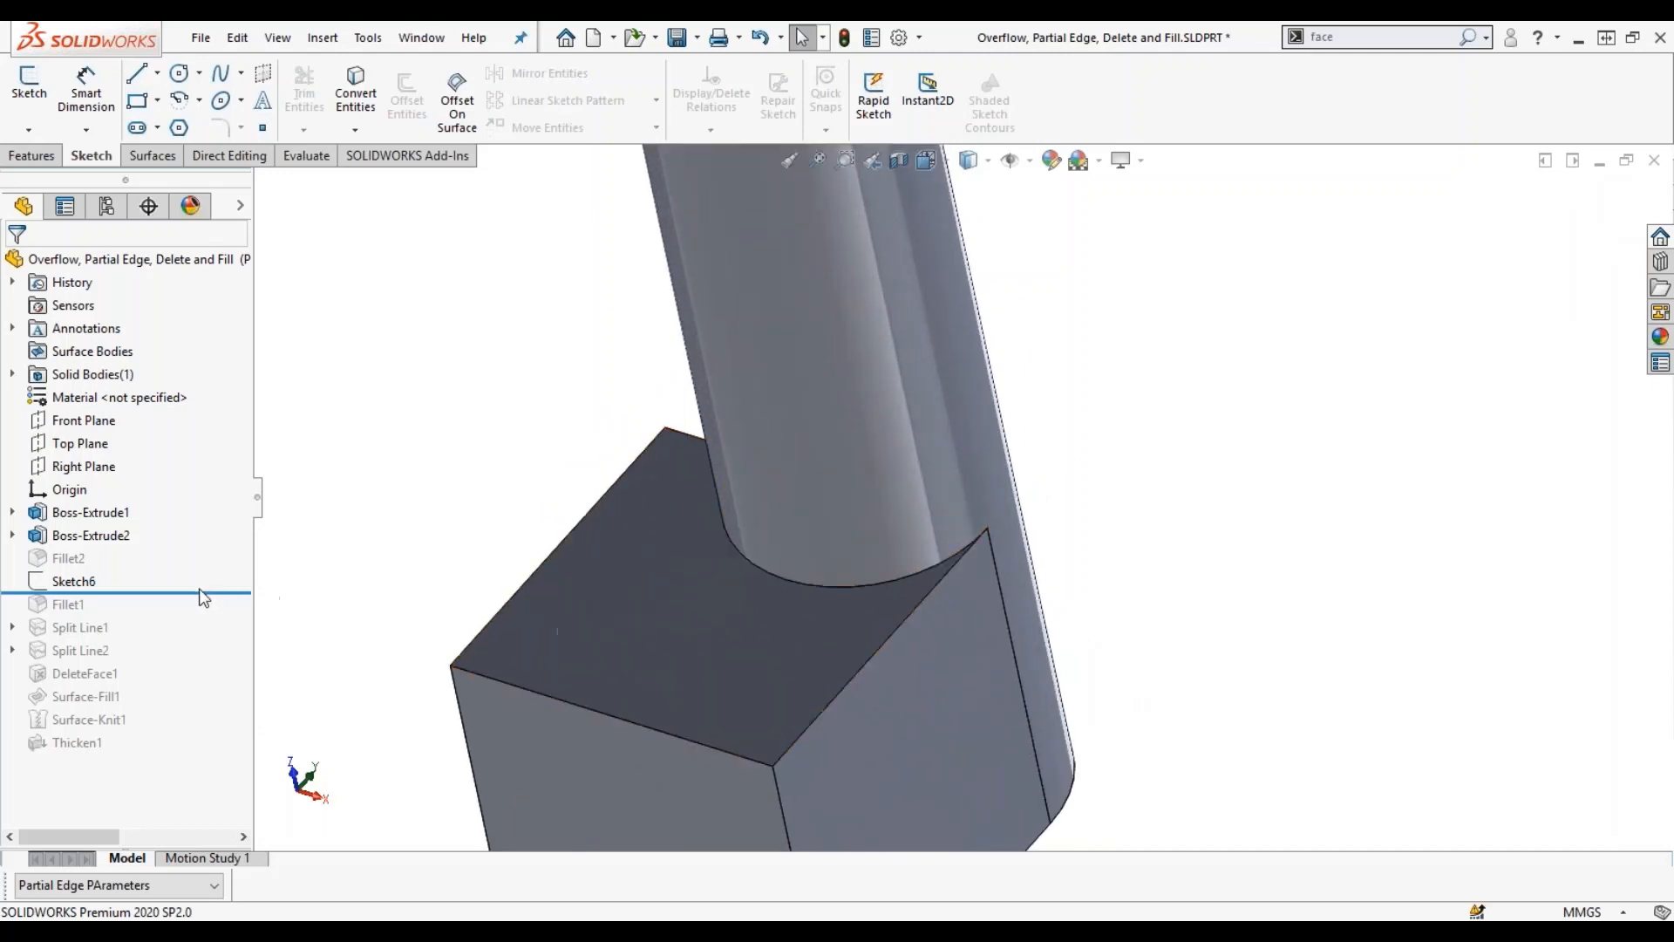
left_click_drag(192, 589, 188, 612)
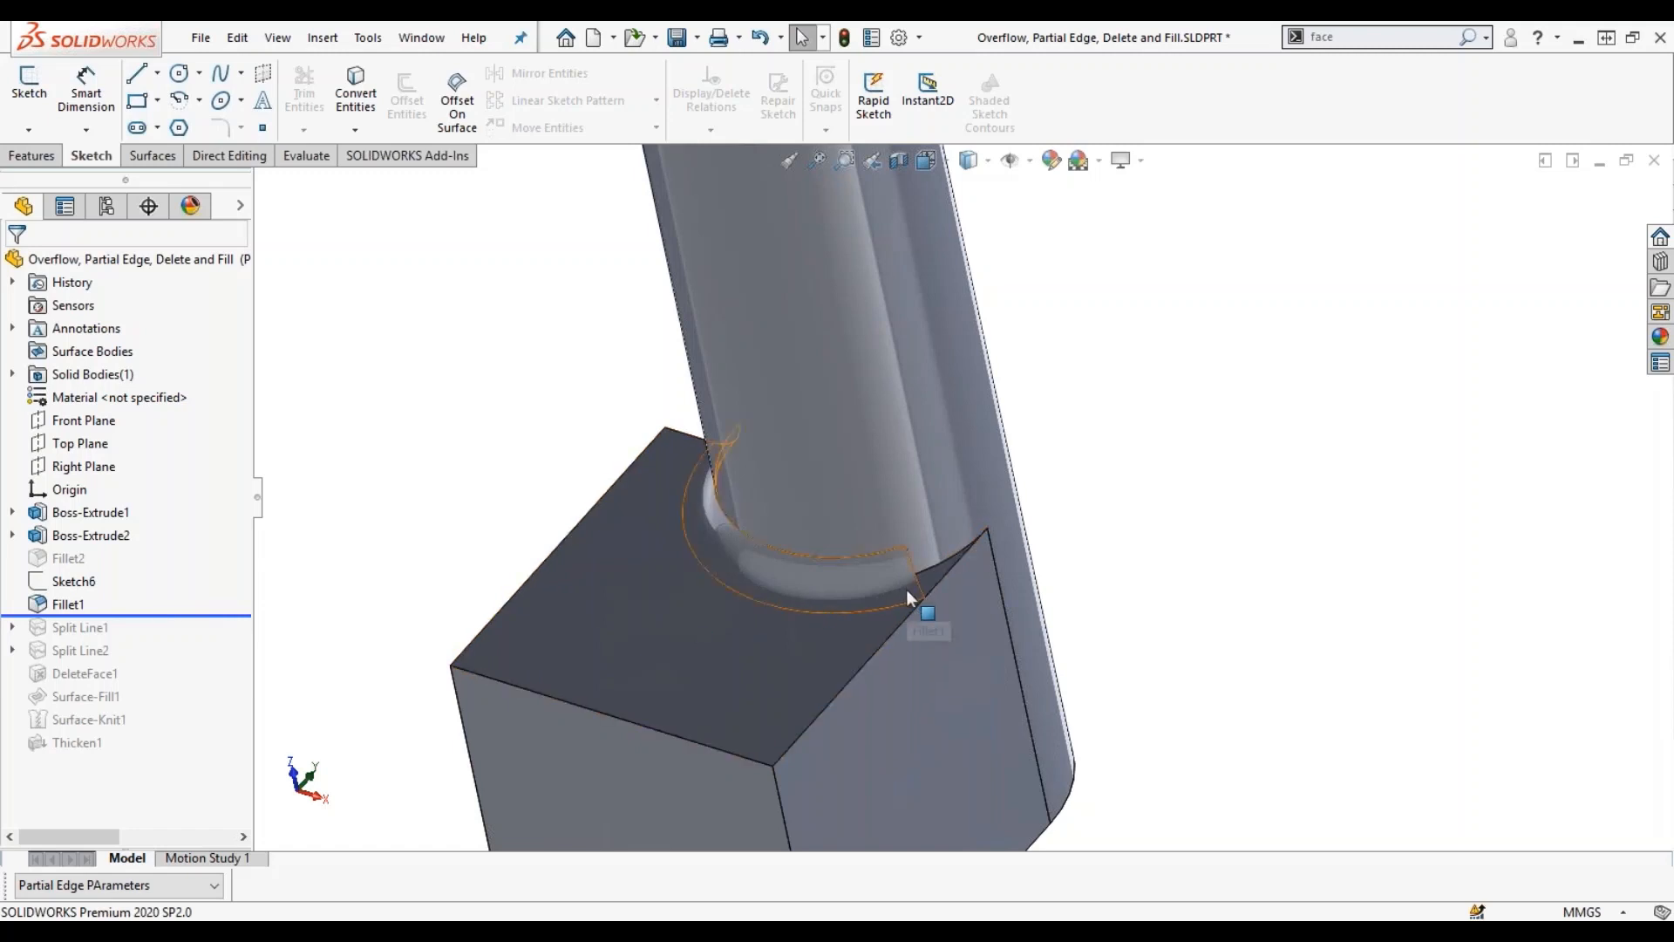
scroll(911, 591, "down", 2)
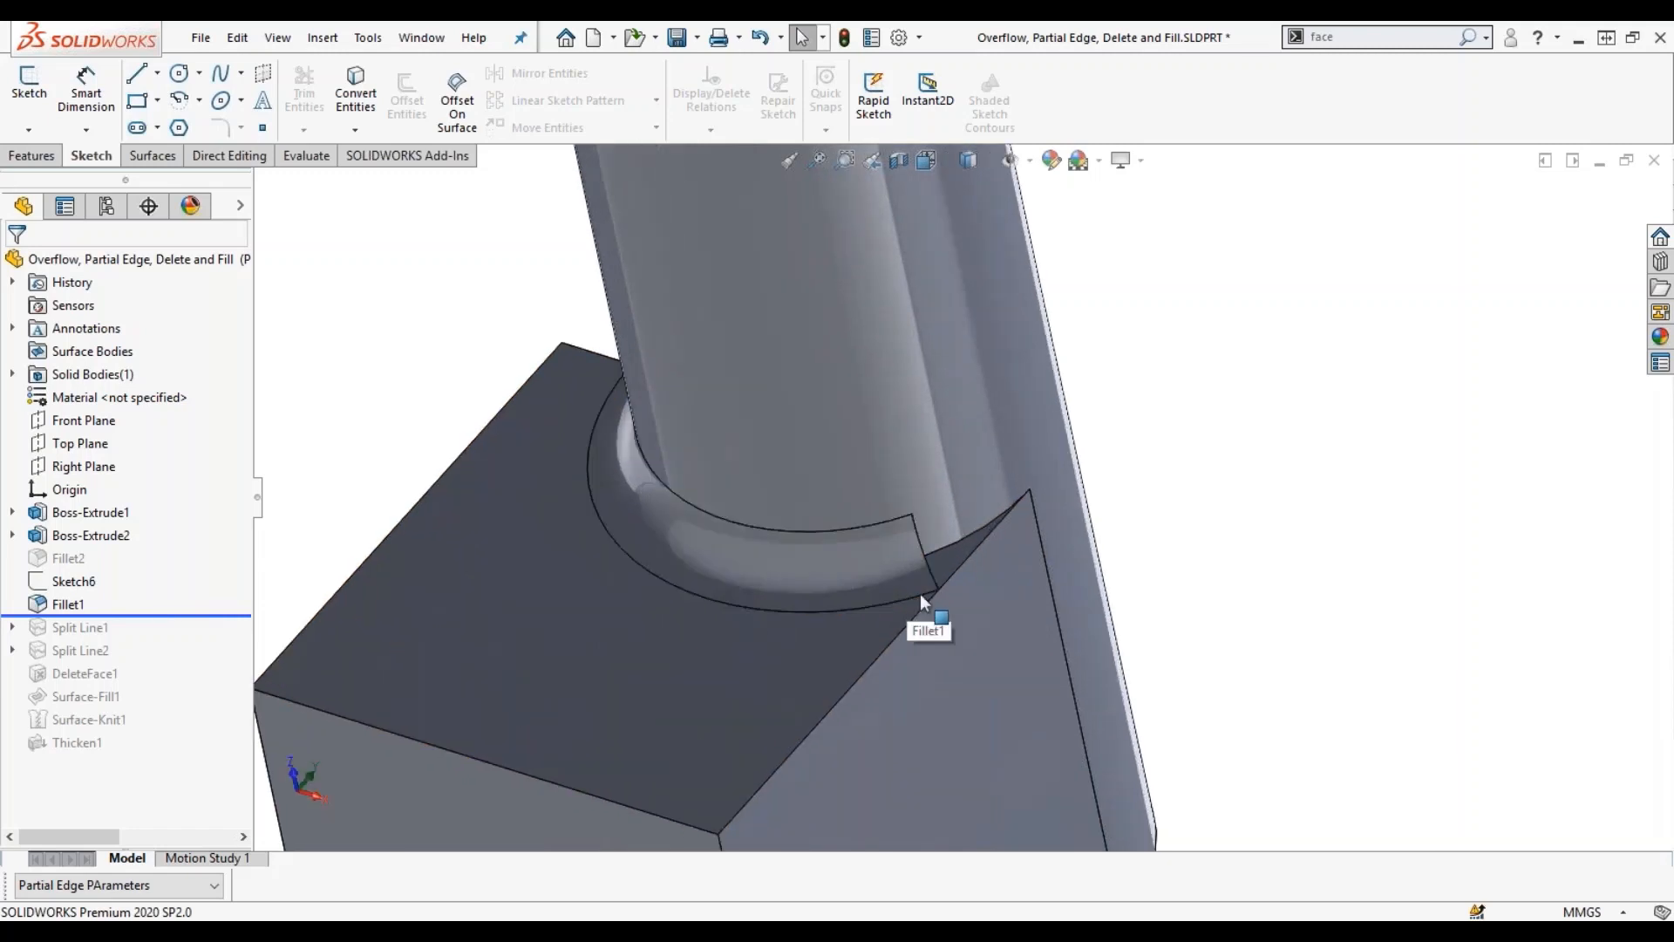
Open Fillet1 for editing, collapse its setback settings and show its Partial Edge Parameters.
left_click(62, 604)
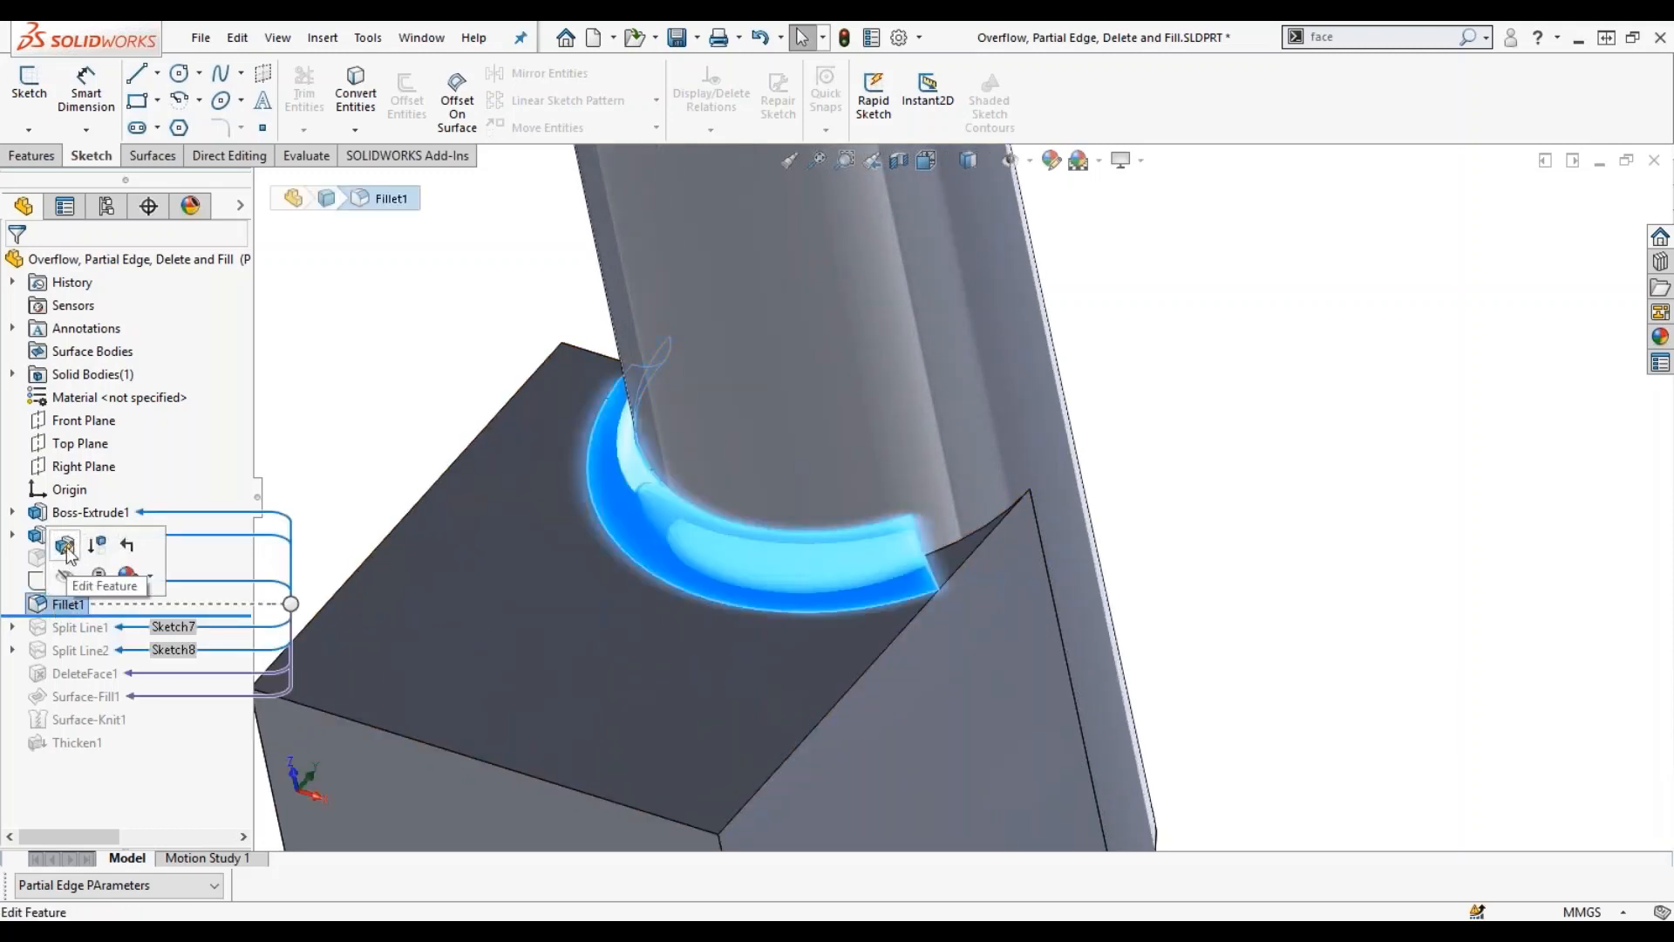
left_click(1642, 803)
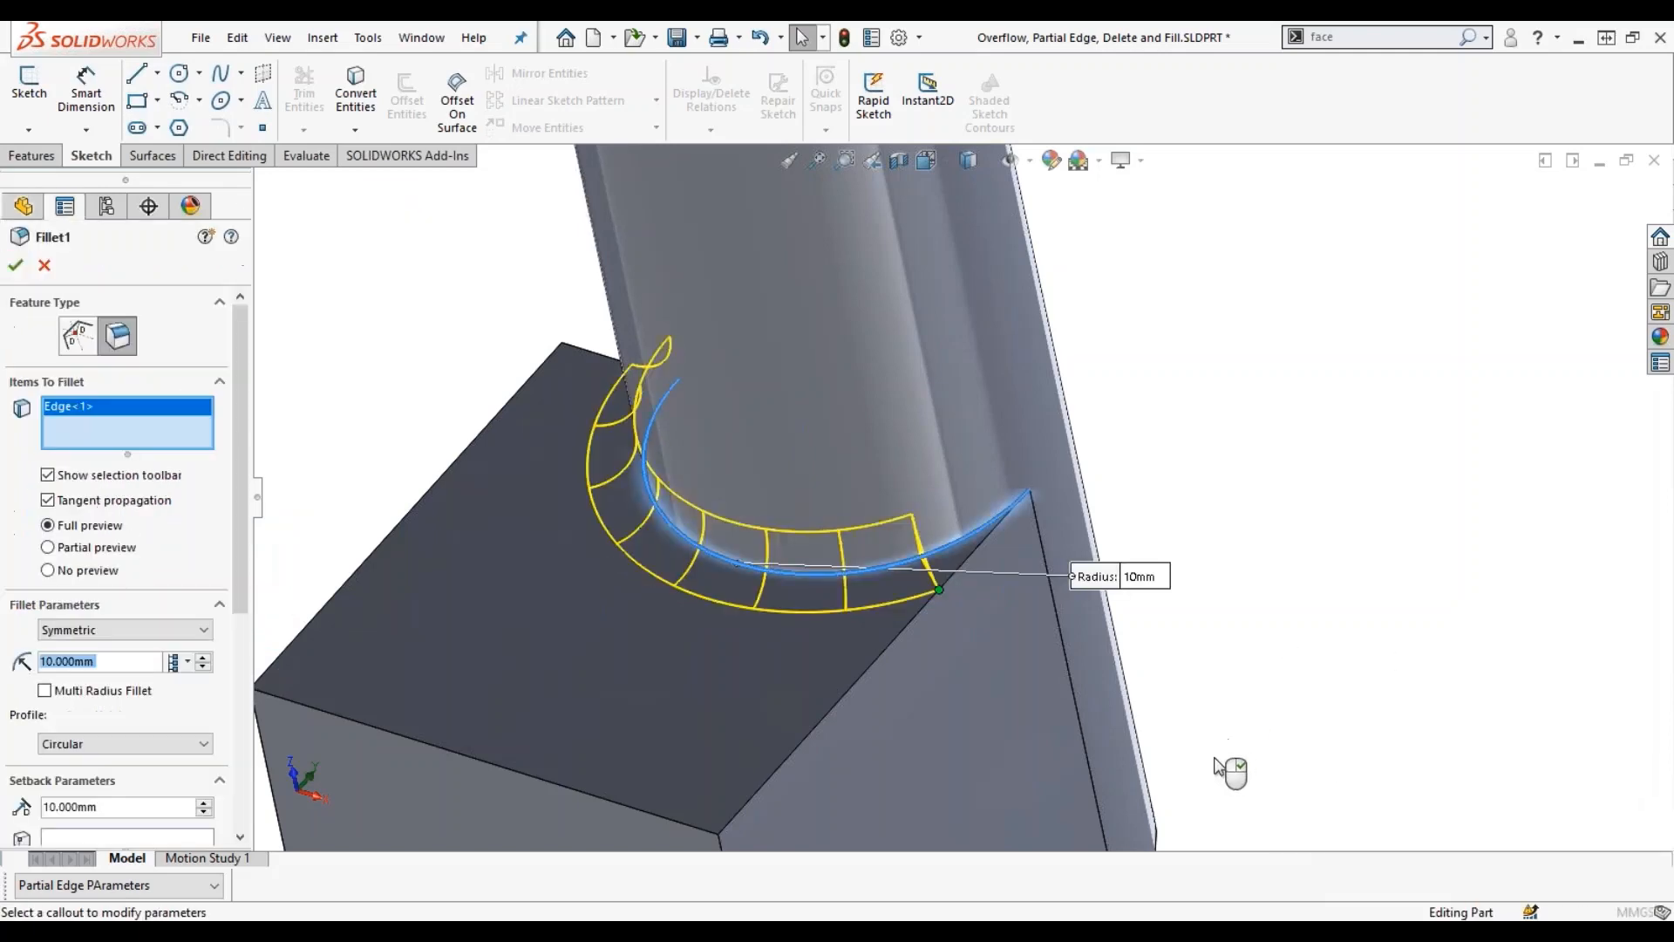
middle_click_drag(1225, 711, 1203, 662)
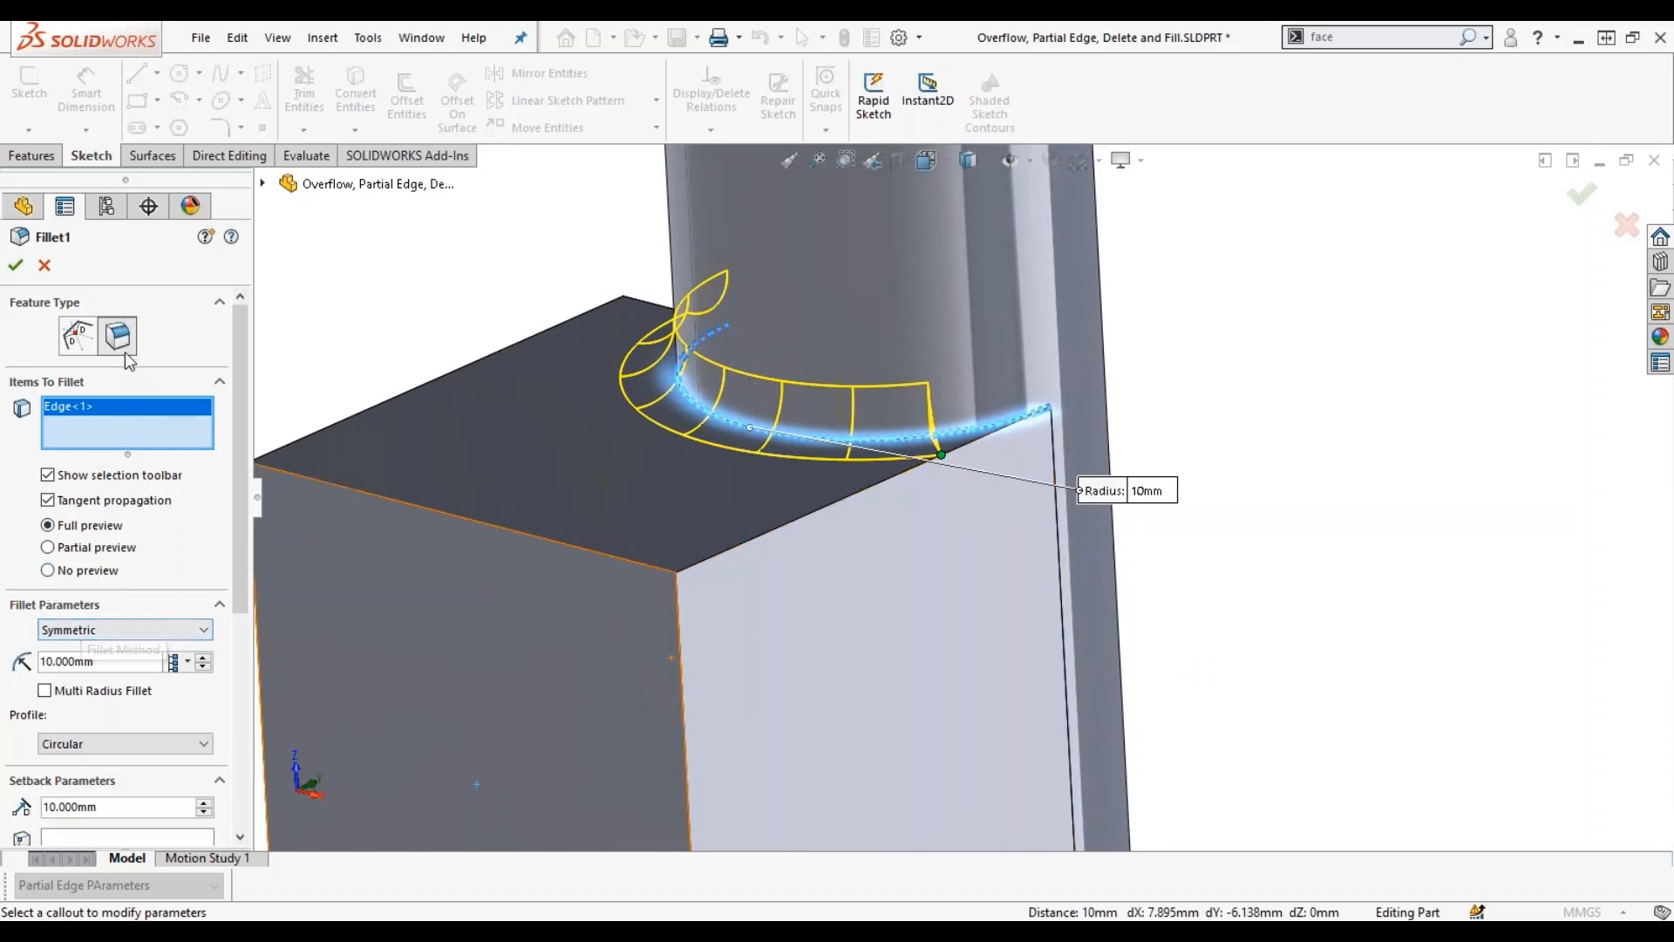
left_click_drag(238, 536, 241, 604)
left_click(219, 660)
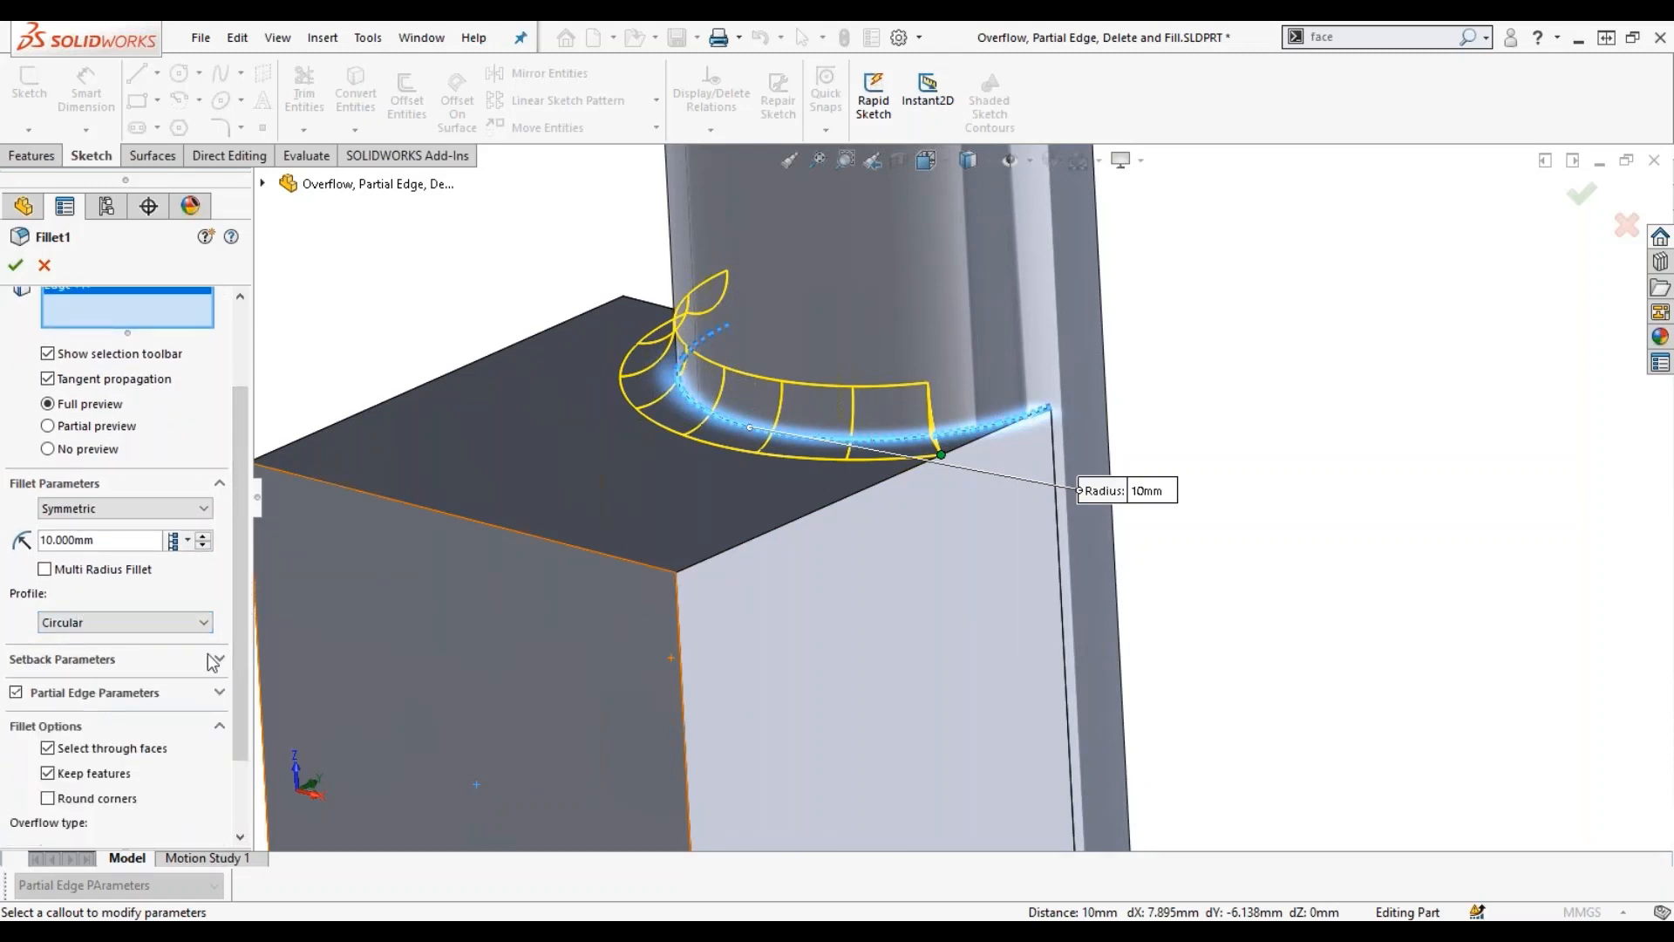
left_click_drag(234, 514, 213, 628)
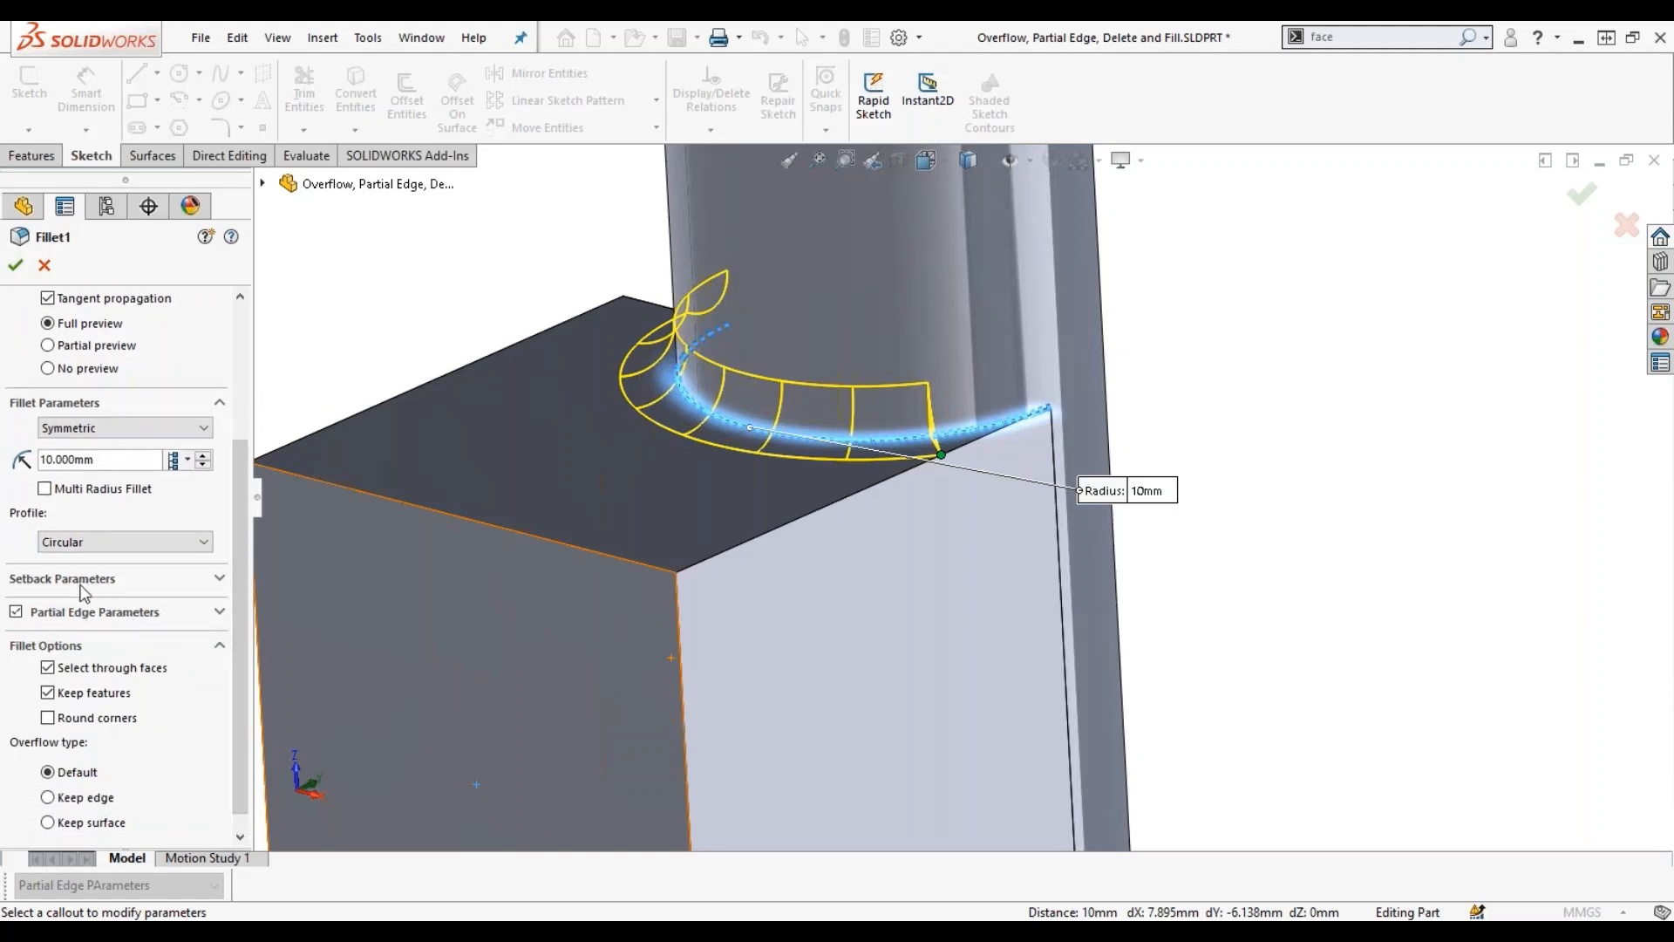
left_click(208, 614)
left_click_drag(234, 569, 239, 612)
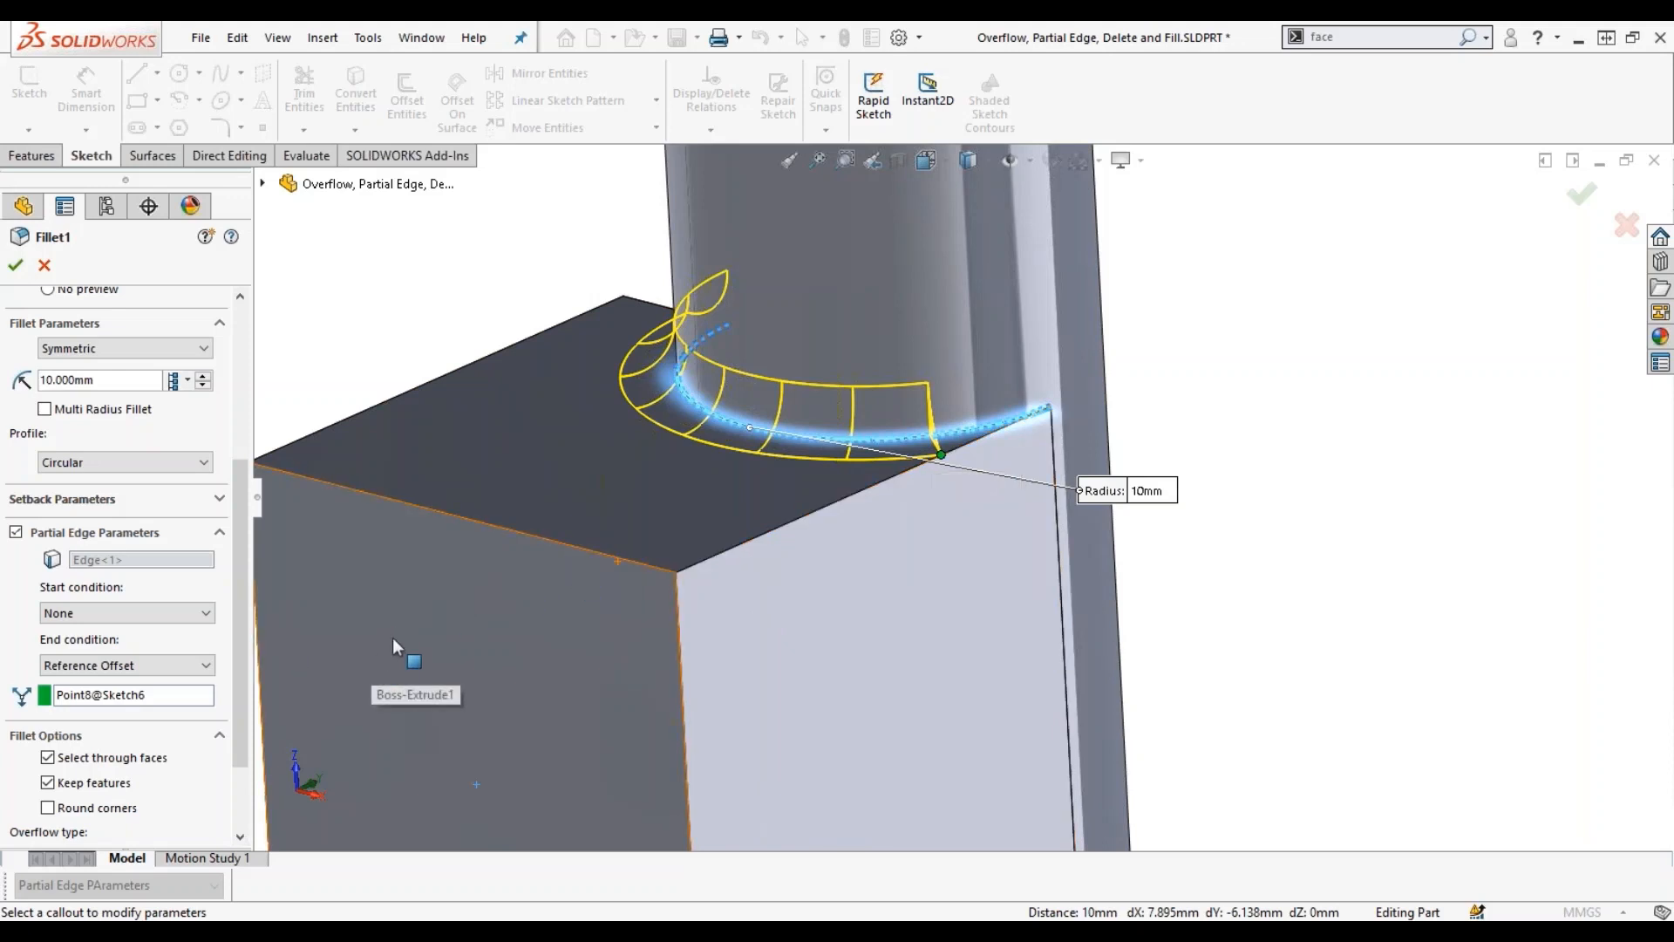
Try Distance Offset as the partial edge fillet's start condition and return it to None.
left_click(169, 615)
left_click(160, 647)
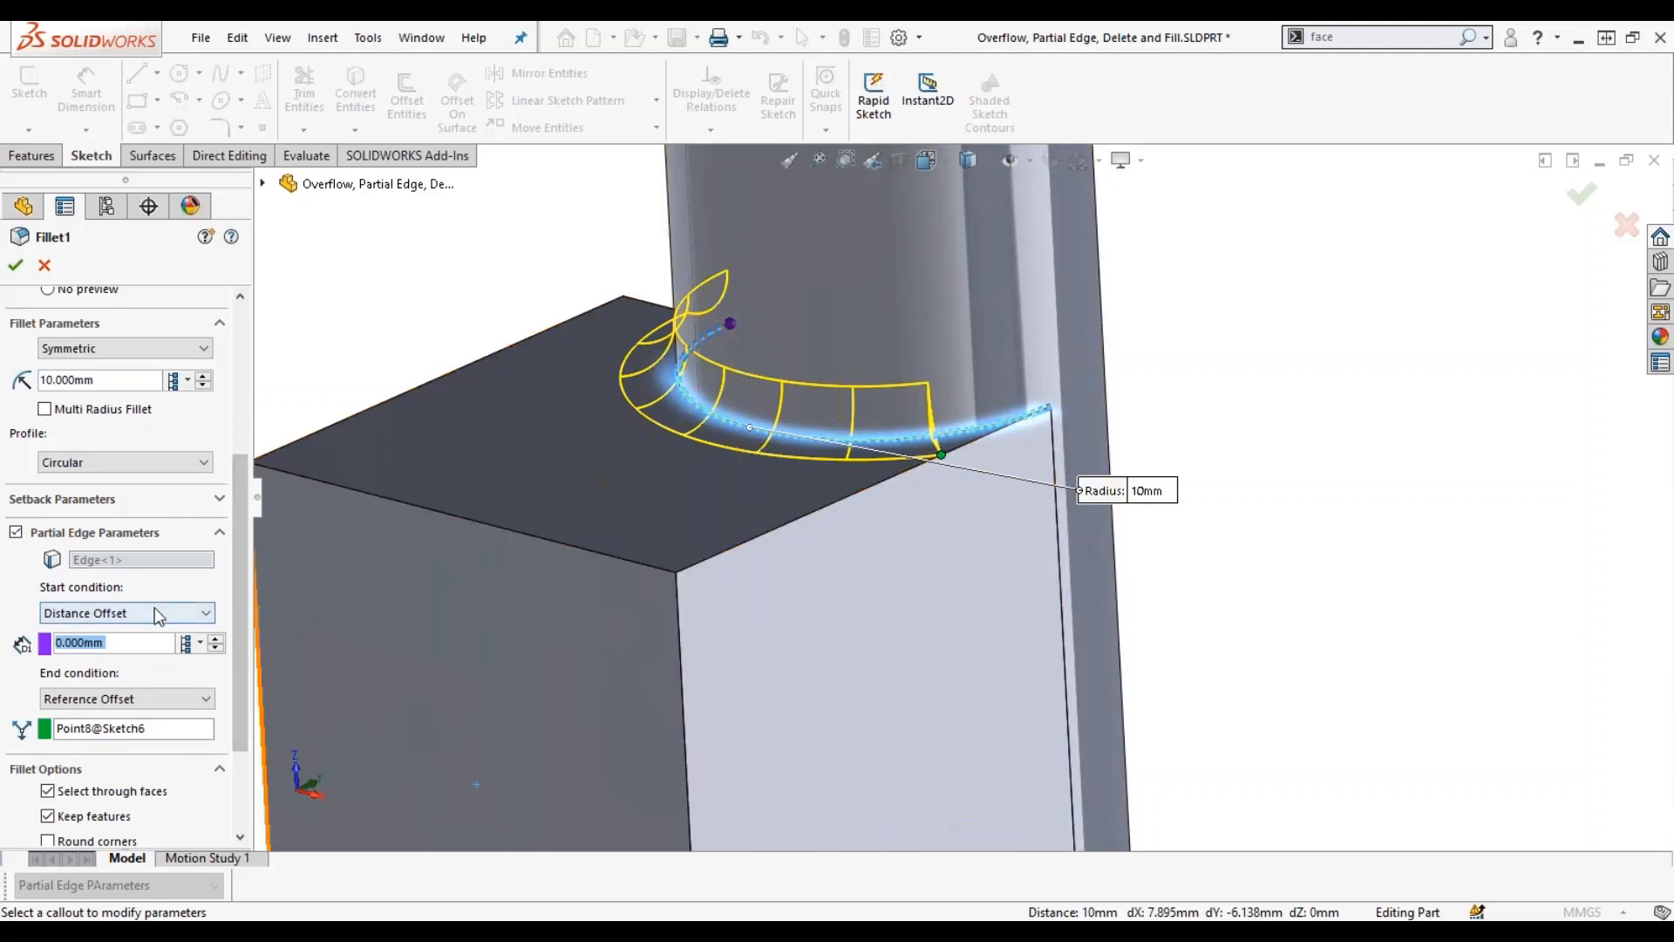
left_click(118, 613)
left_click(116, 633)
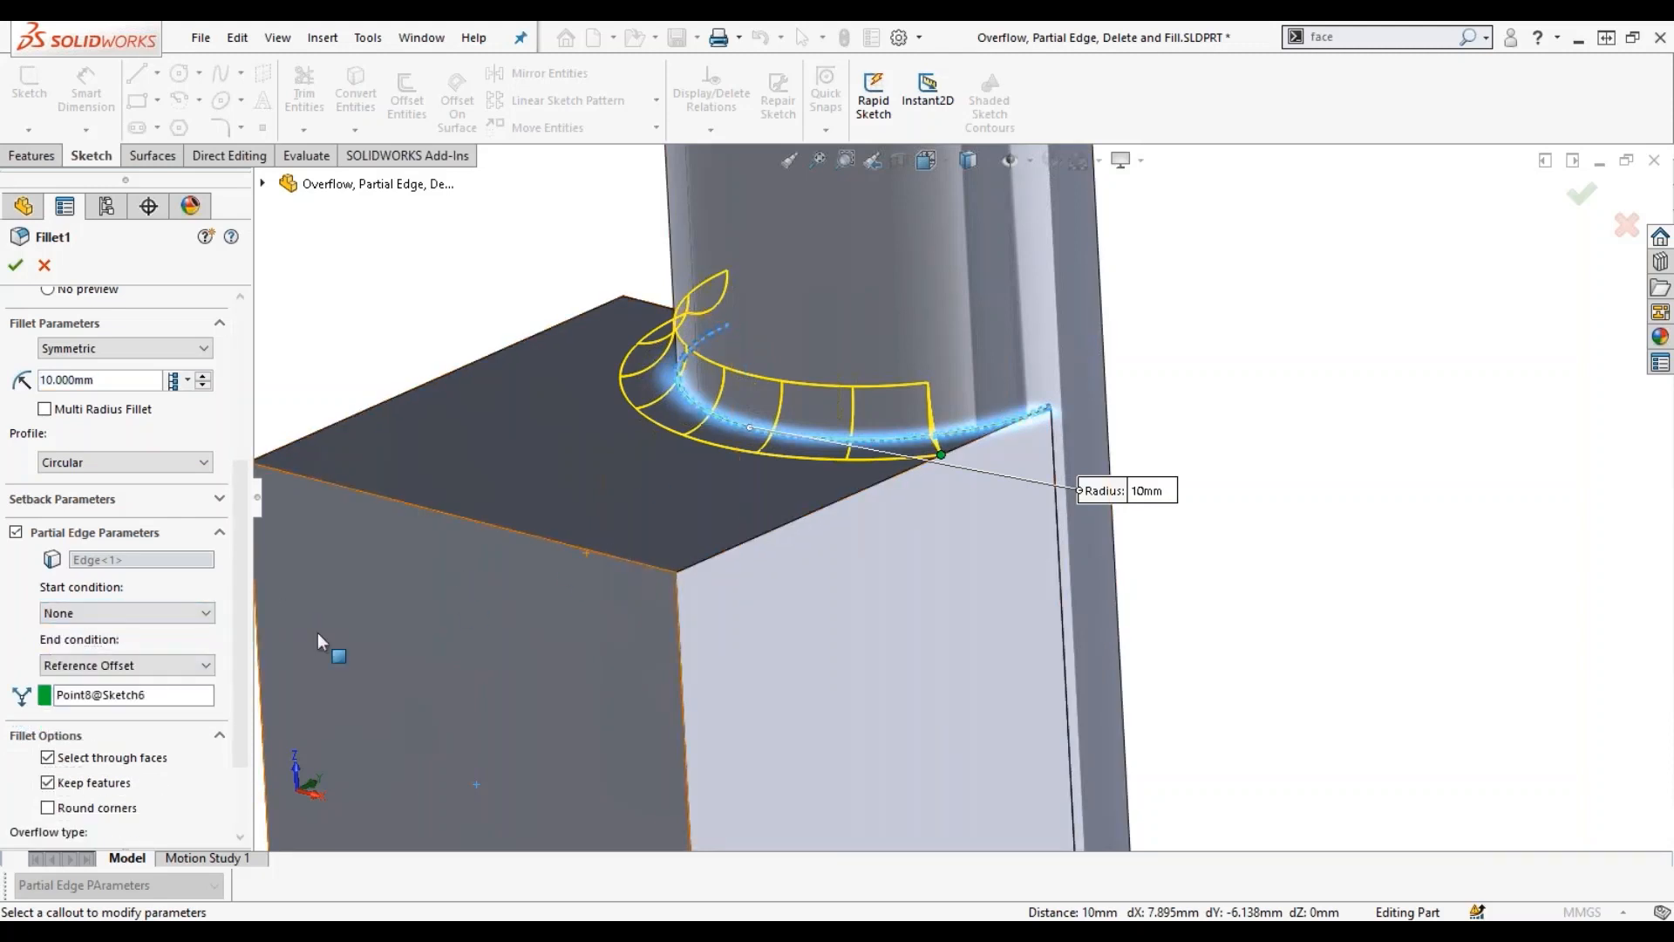
Try Distance Offset, Percentage Offset and Reference Offset as the partial edge fillet's end condition, and cancel the Fillet1 edit.
left_click(129, 664)
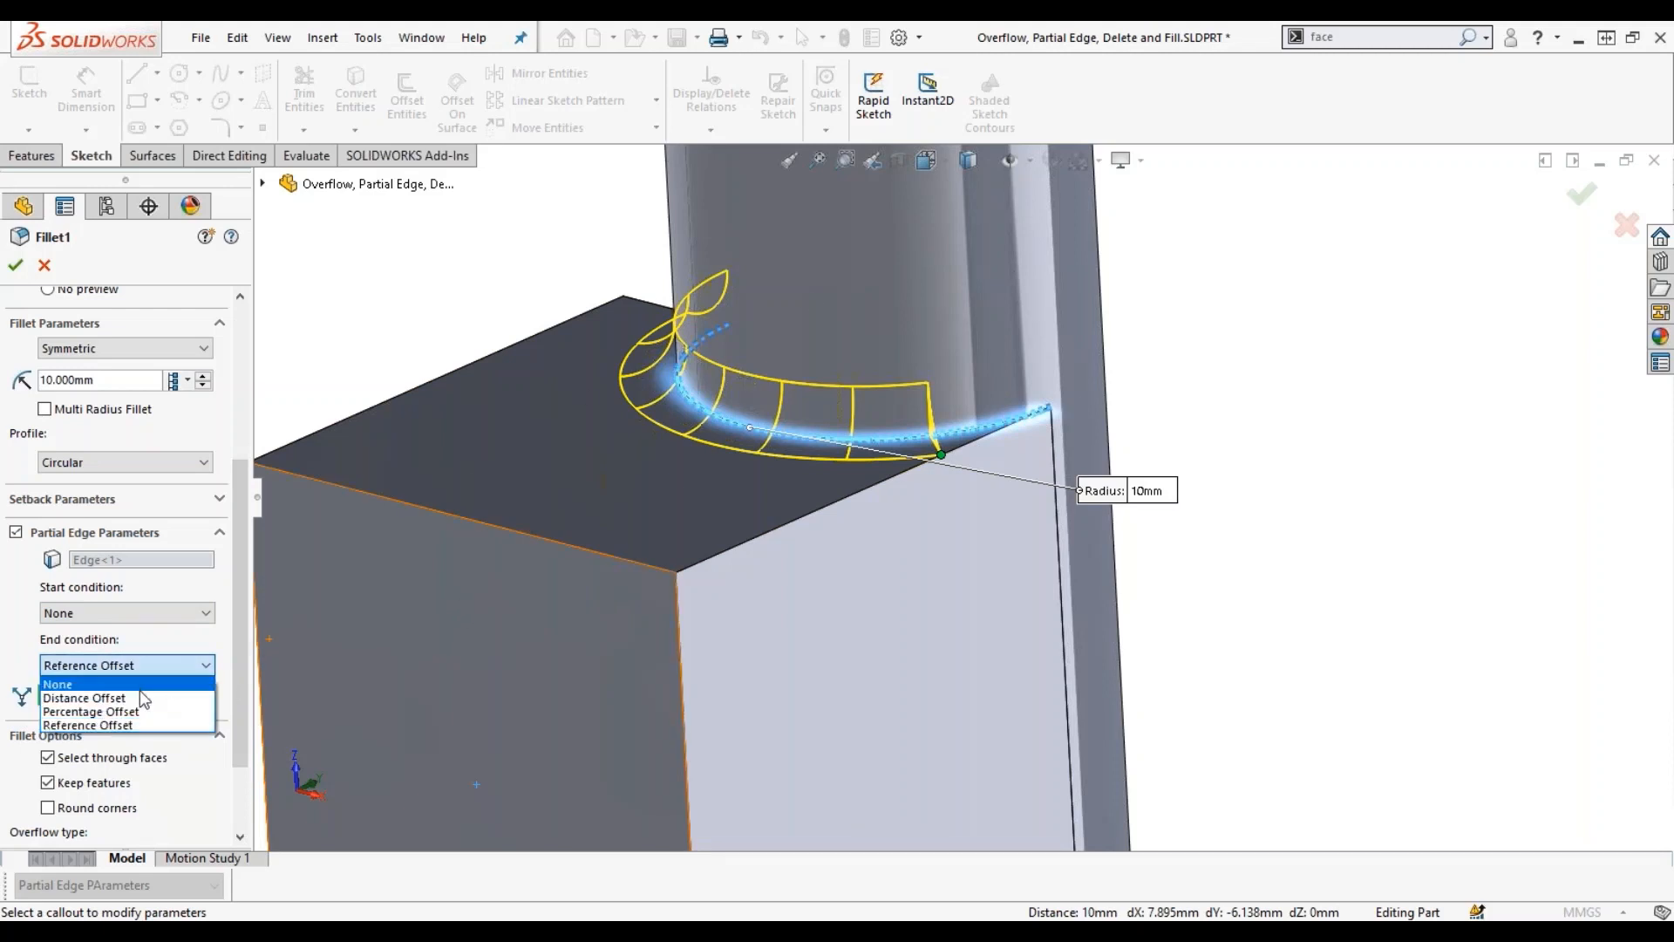
left_click(85, 697)
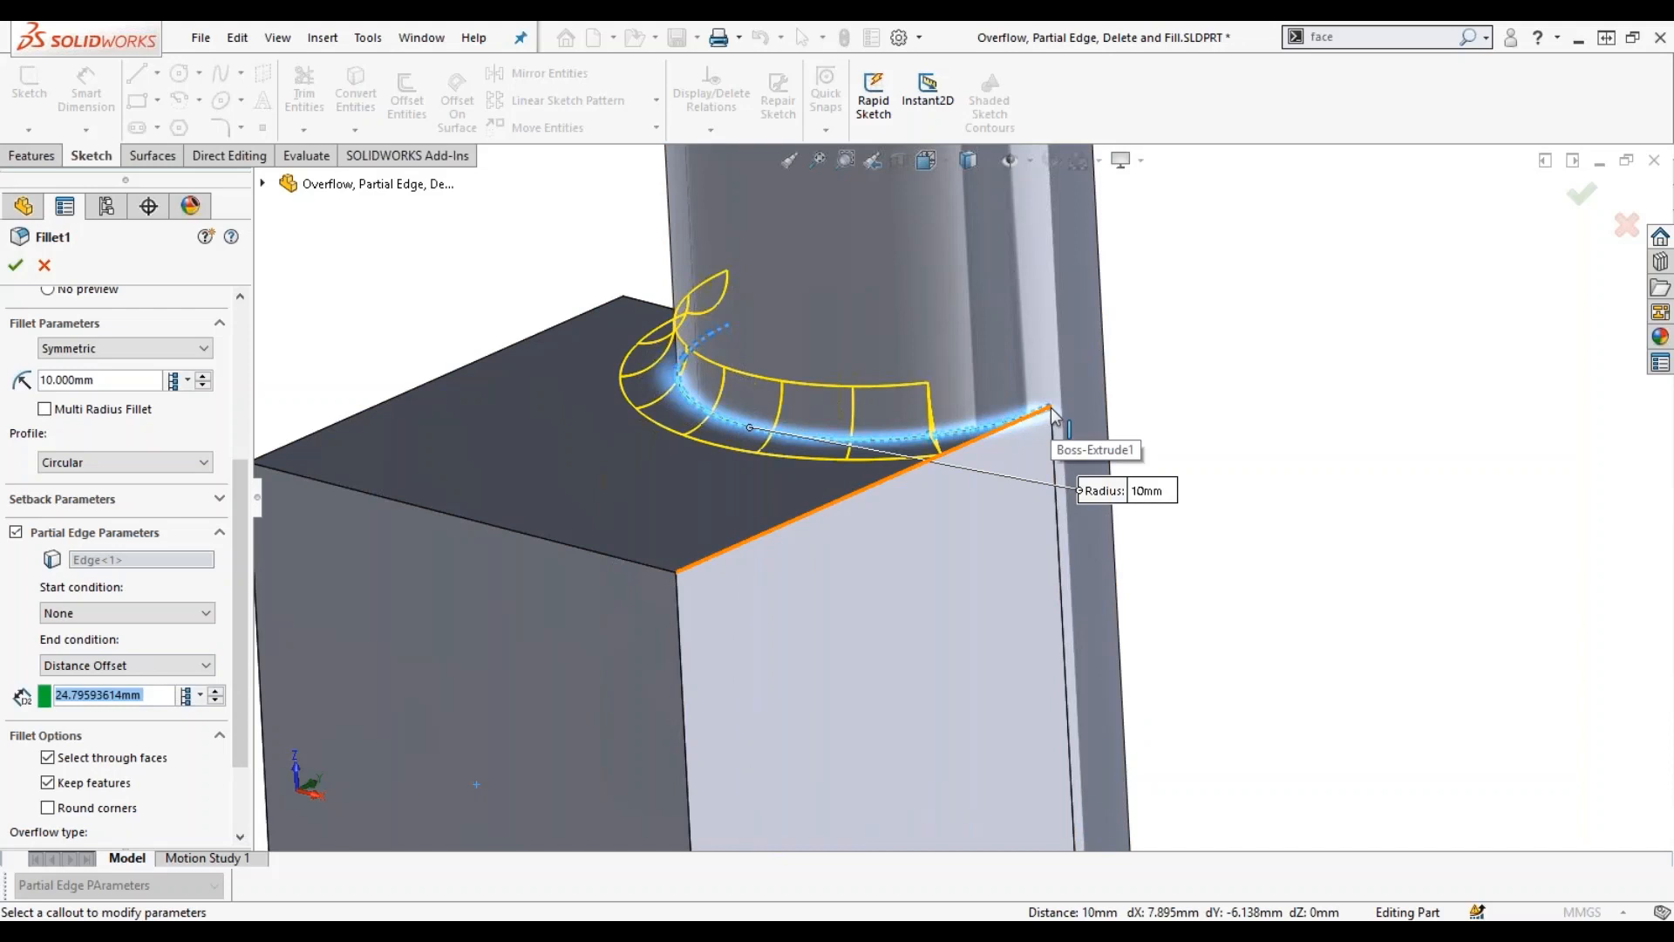
left_click(124, 665)
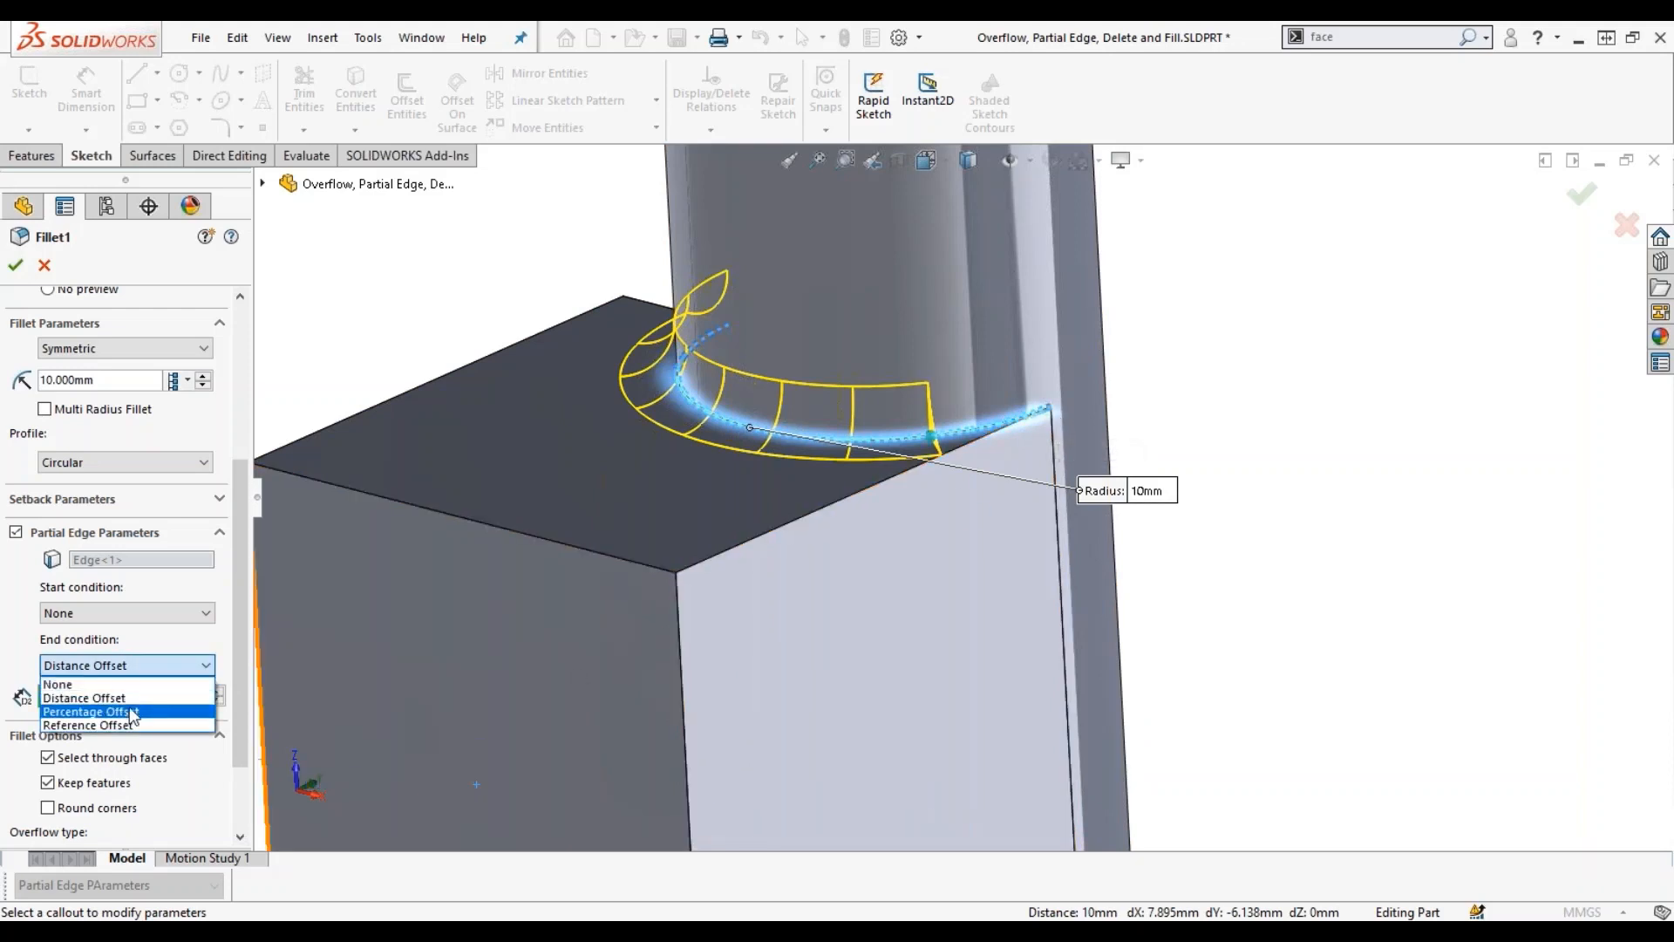
left_click(131, 713)
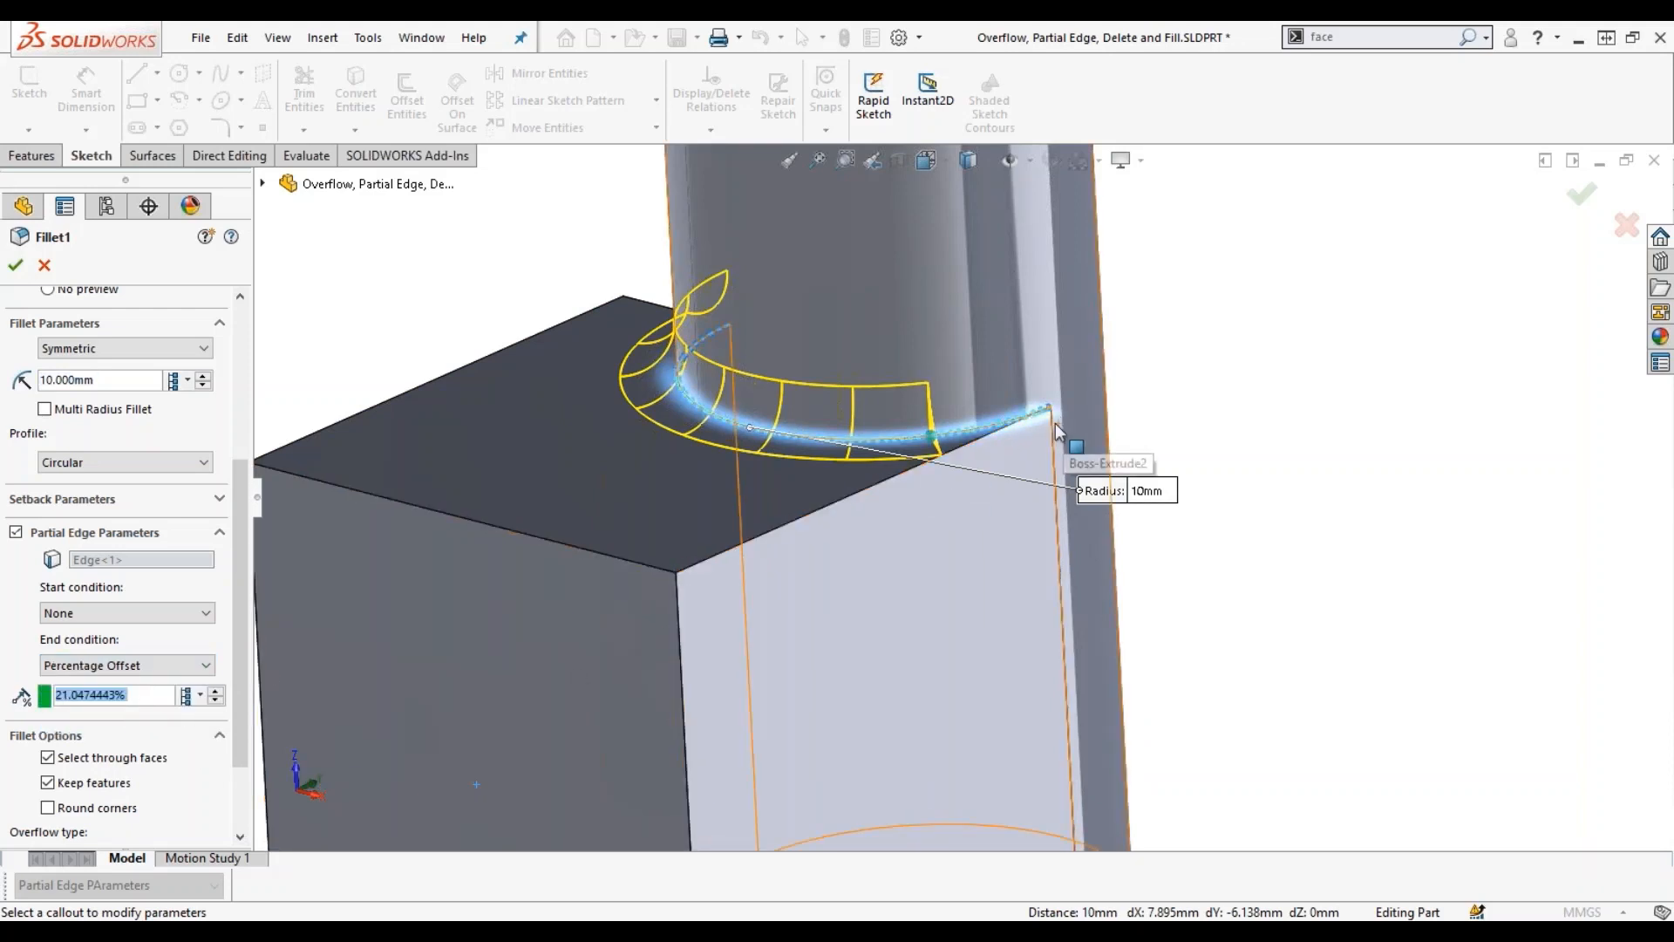
left_click(166, 664)
left_click(139, 720)
middle_click_drag(1188, 392, 1140, 513)
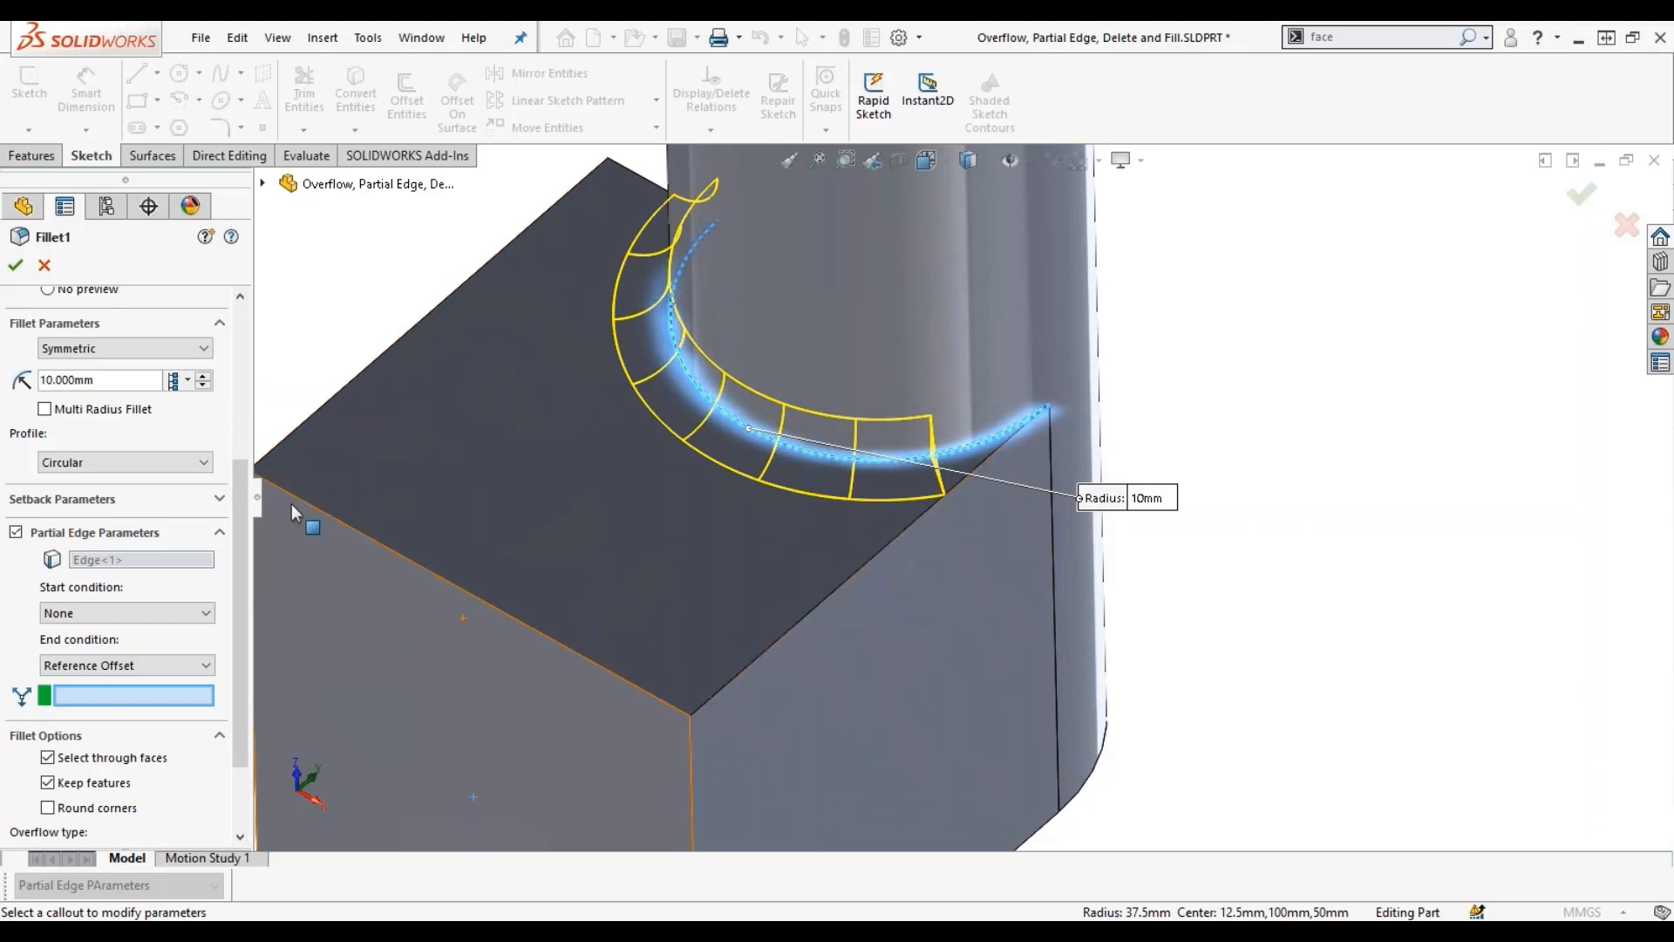
left_click(45, 269)
Examine the flat end face where the partial edge fillet stops at the block's top edge.
middle_click_drag(715, 603, 647, 525)
scroll(1038, 534, "down", 3)
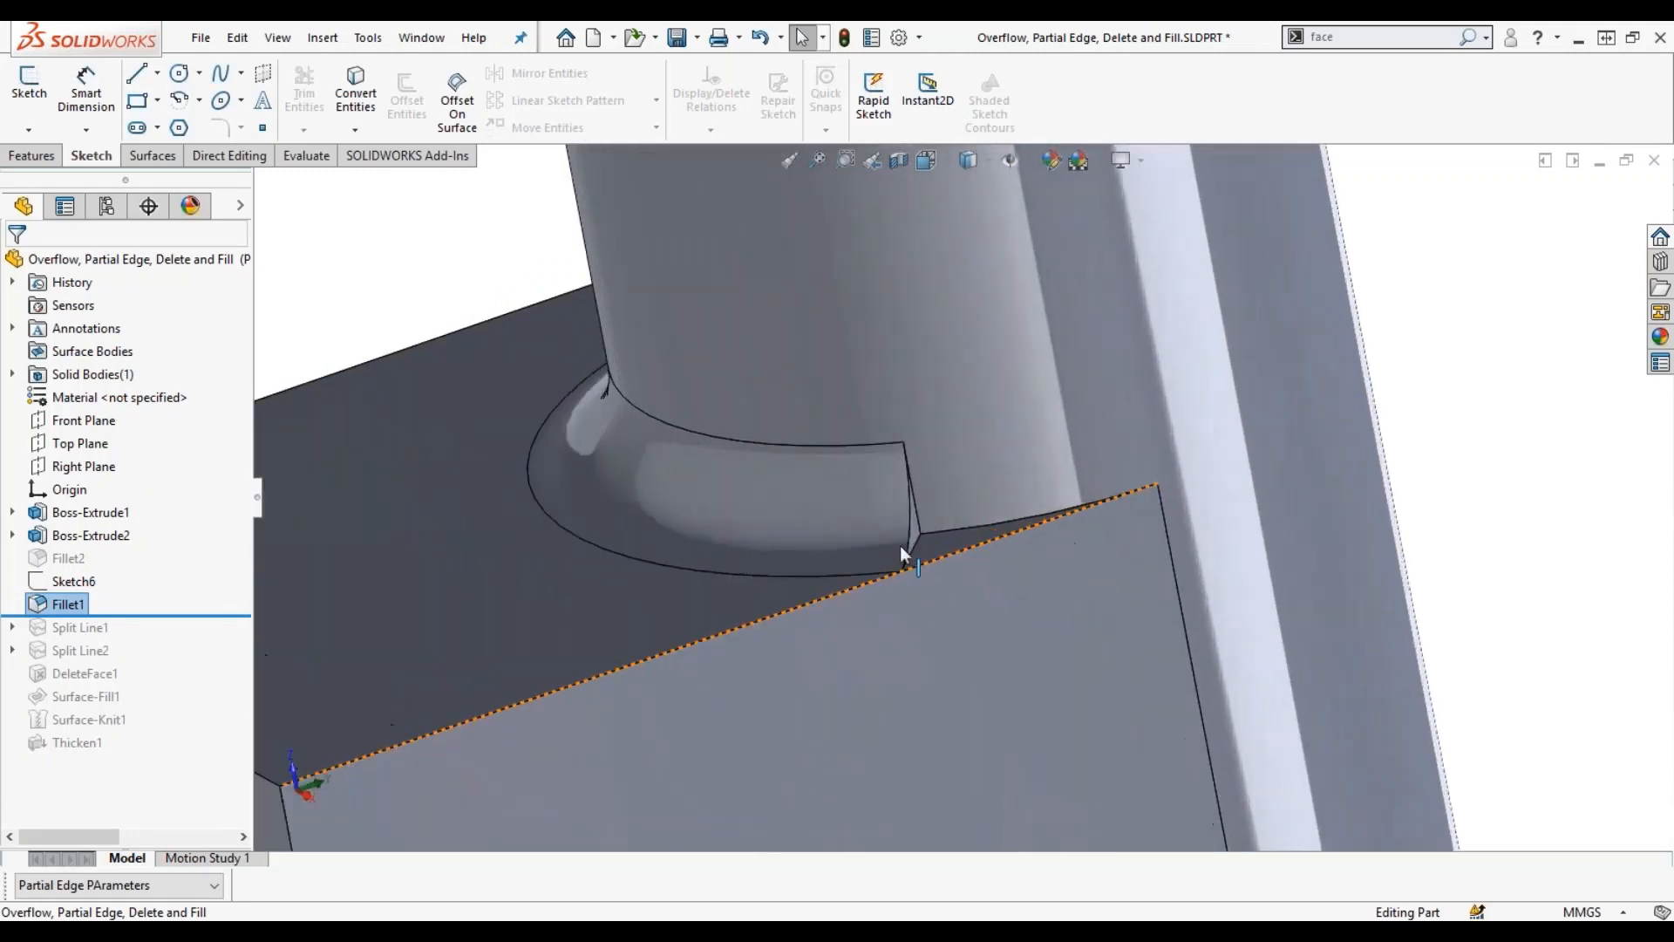
scroll(950, 568, "down", 4)
middle_click_drag(1008, 580, 1009, 665)
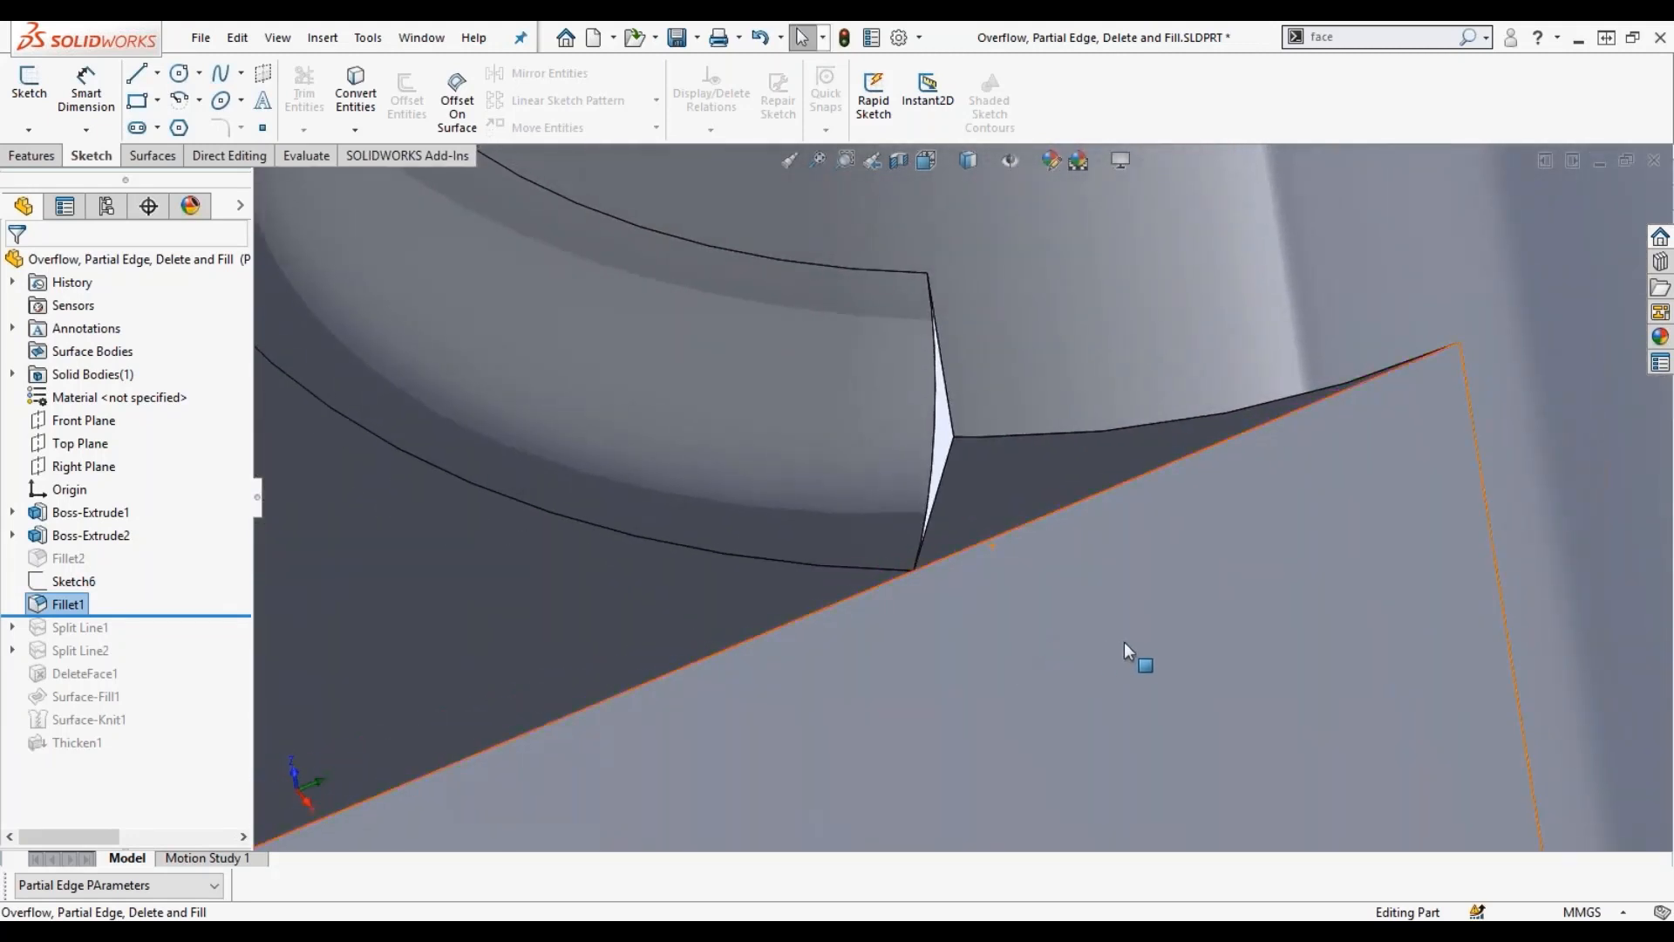
scroll(1123, 642, "up", 2)
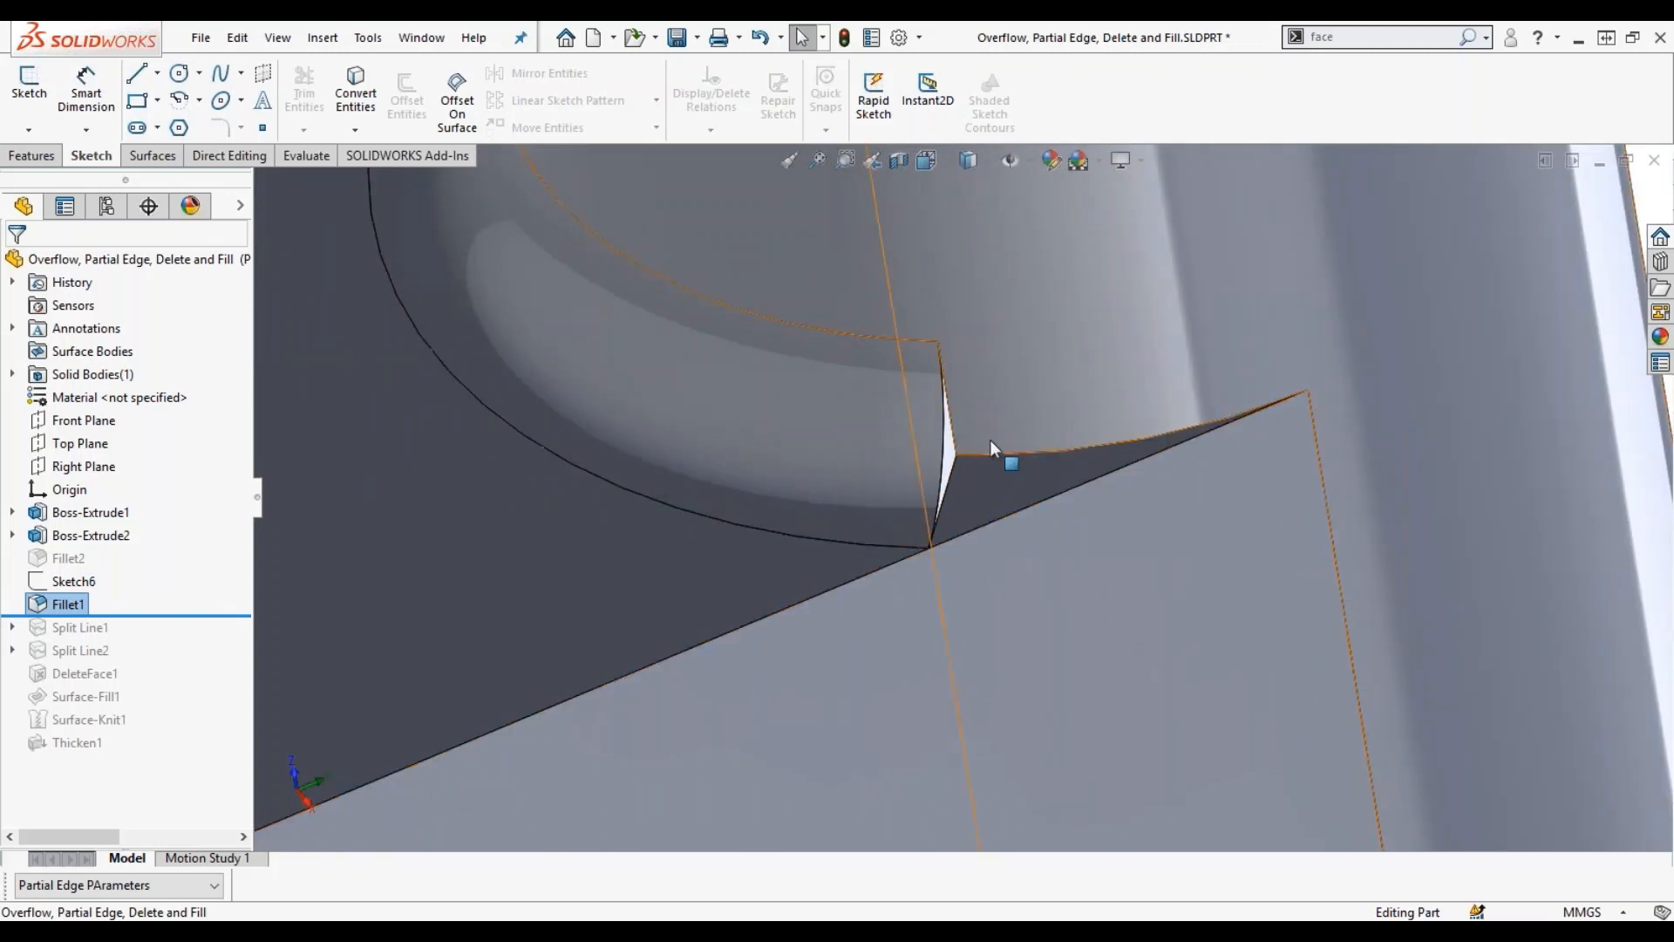
mouse_move(1054, 598)
middle_mouse_down()
mouse_move(1102, 636)
mouse_move(983, 542)
mouse_move(1028, 637)
mouse_move(1072, 587)
middle_mouse_up()
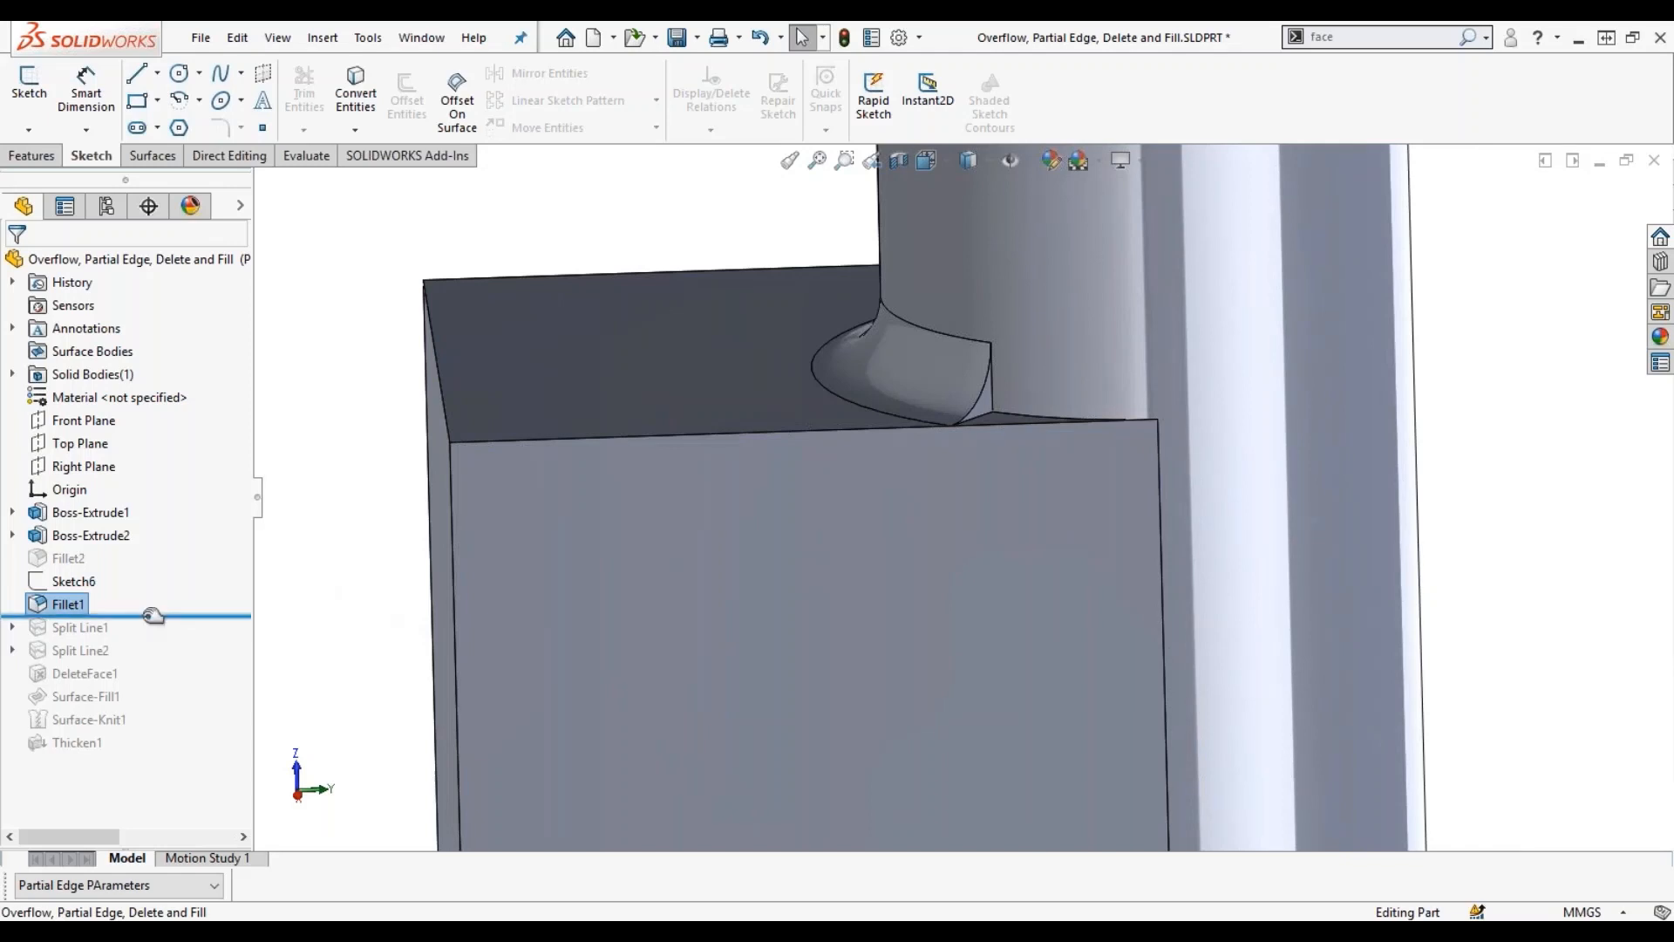
Roll the feature history forward past Split Line2 and open Split Line1's Sketch7 for editing.
left_click_drag(153, 615, 150, 661)
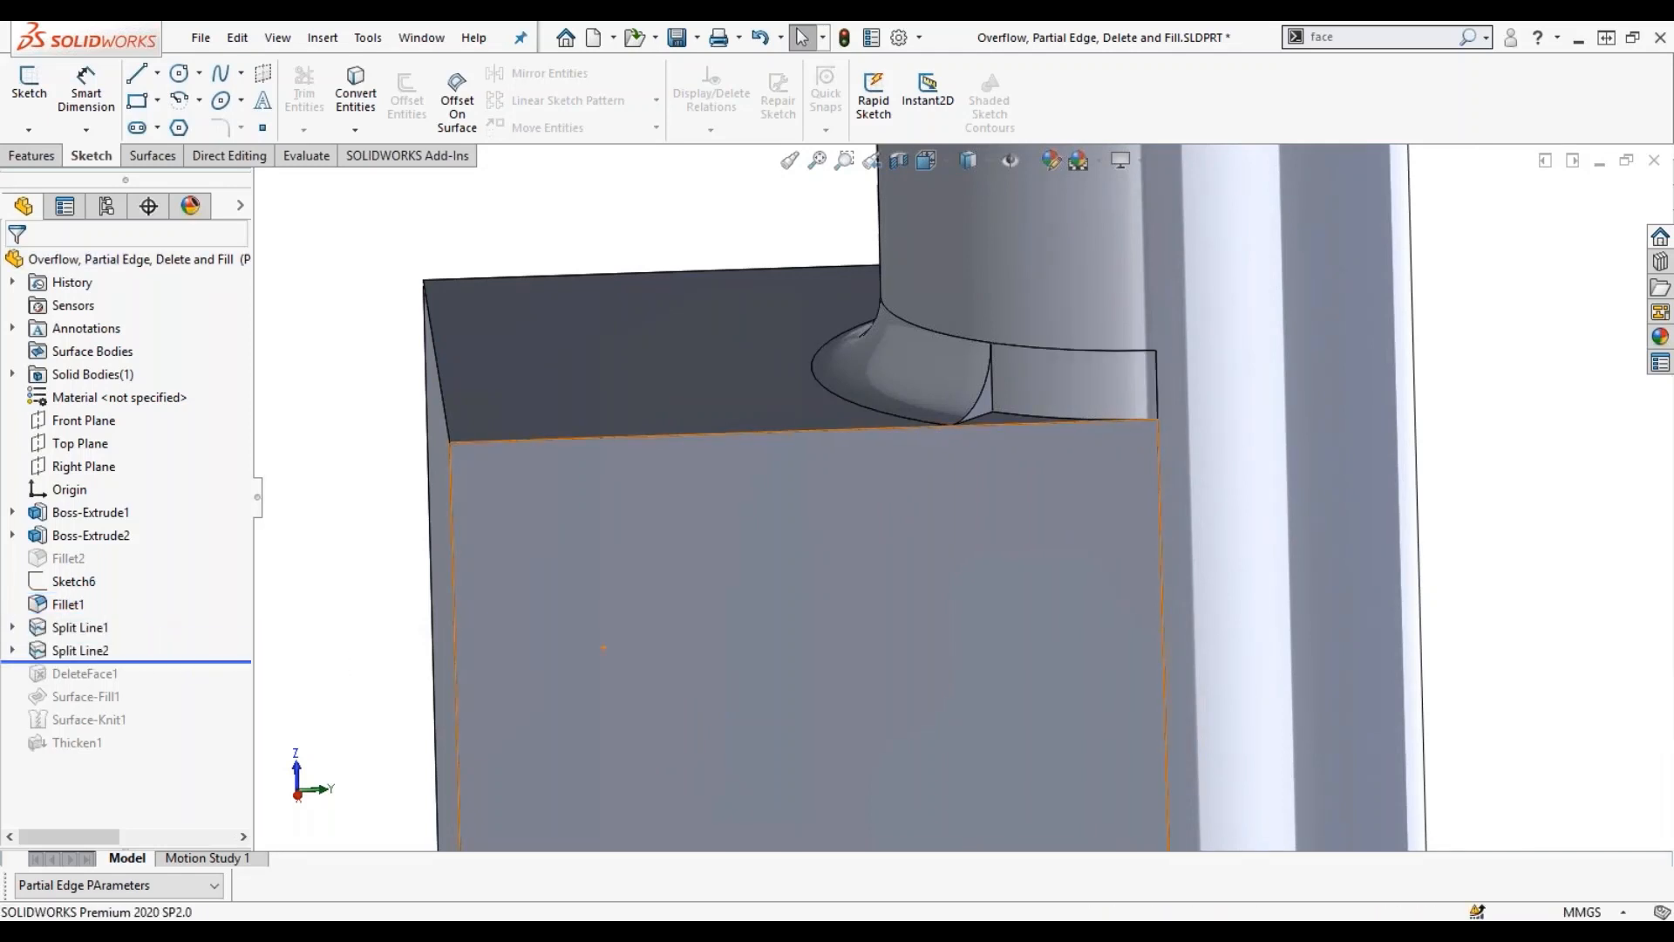
left_click(13, 627)
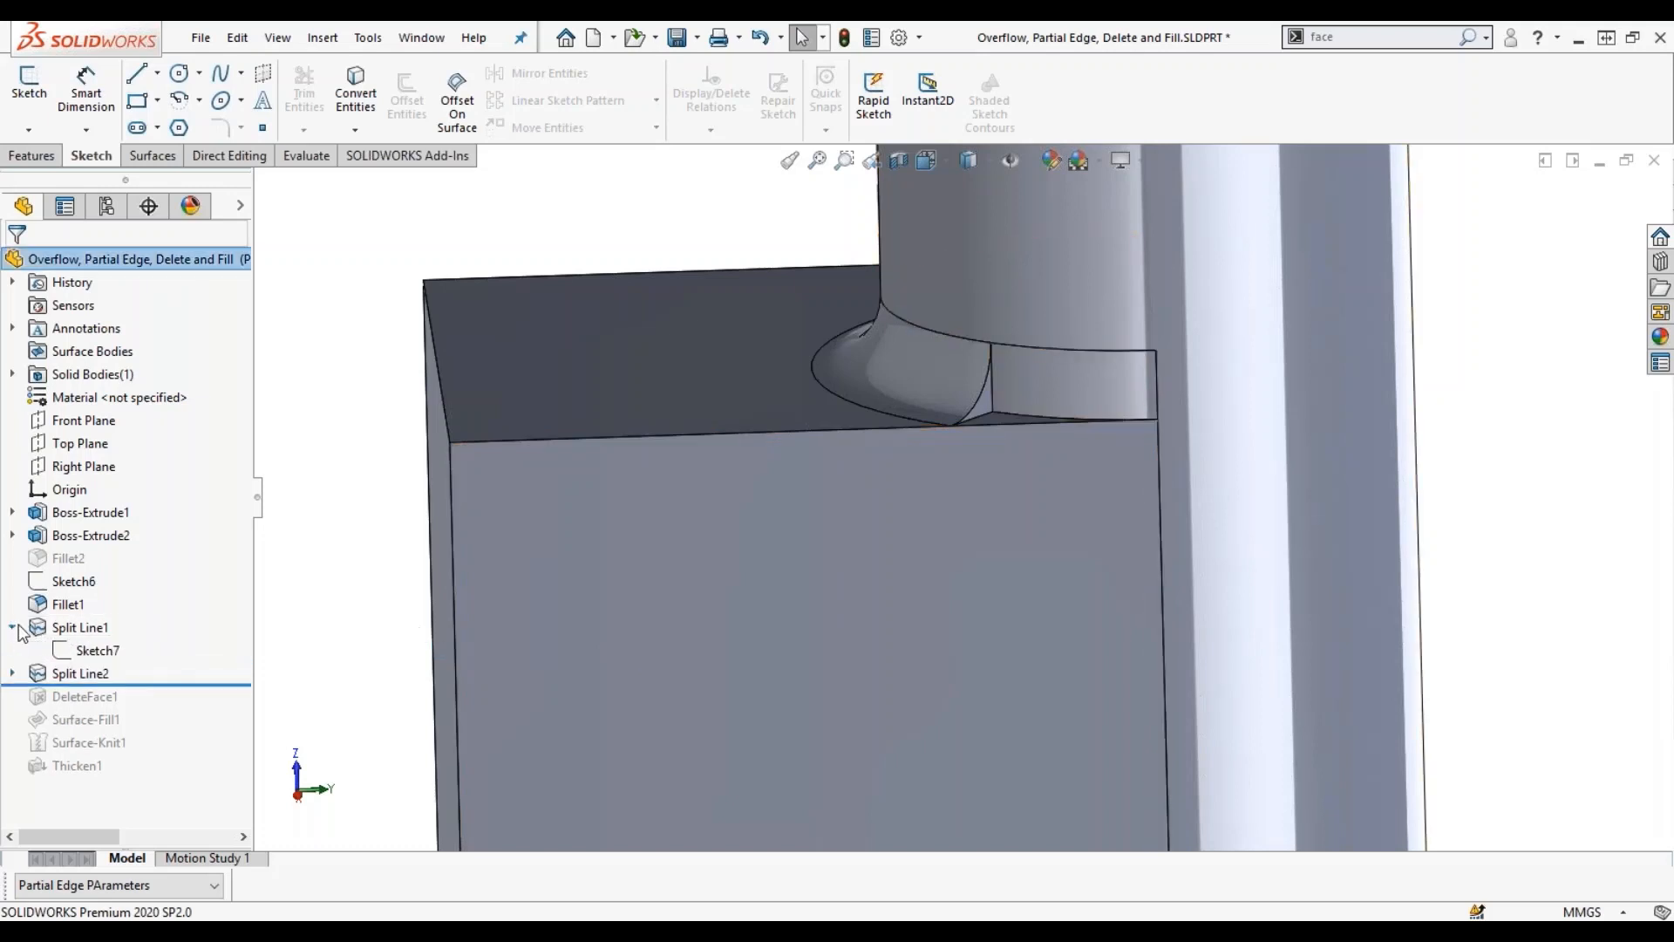
left_click(85, 652)
left_click(107, 584)
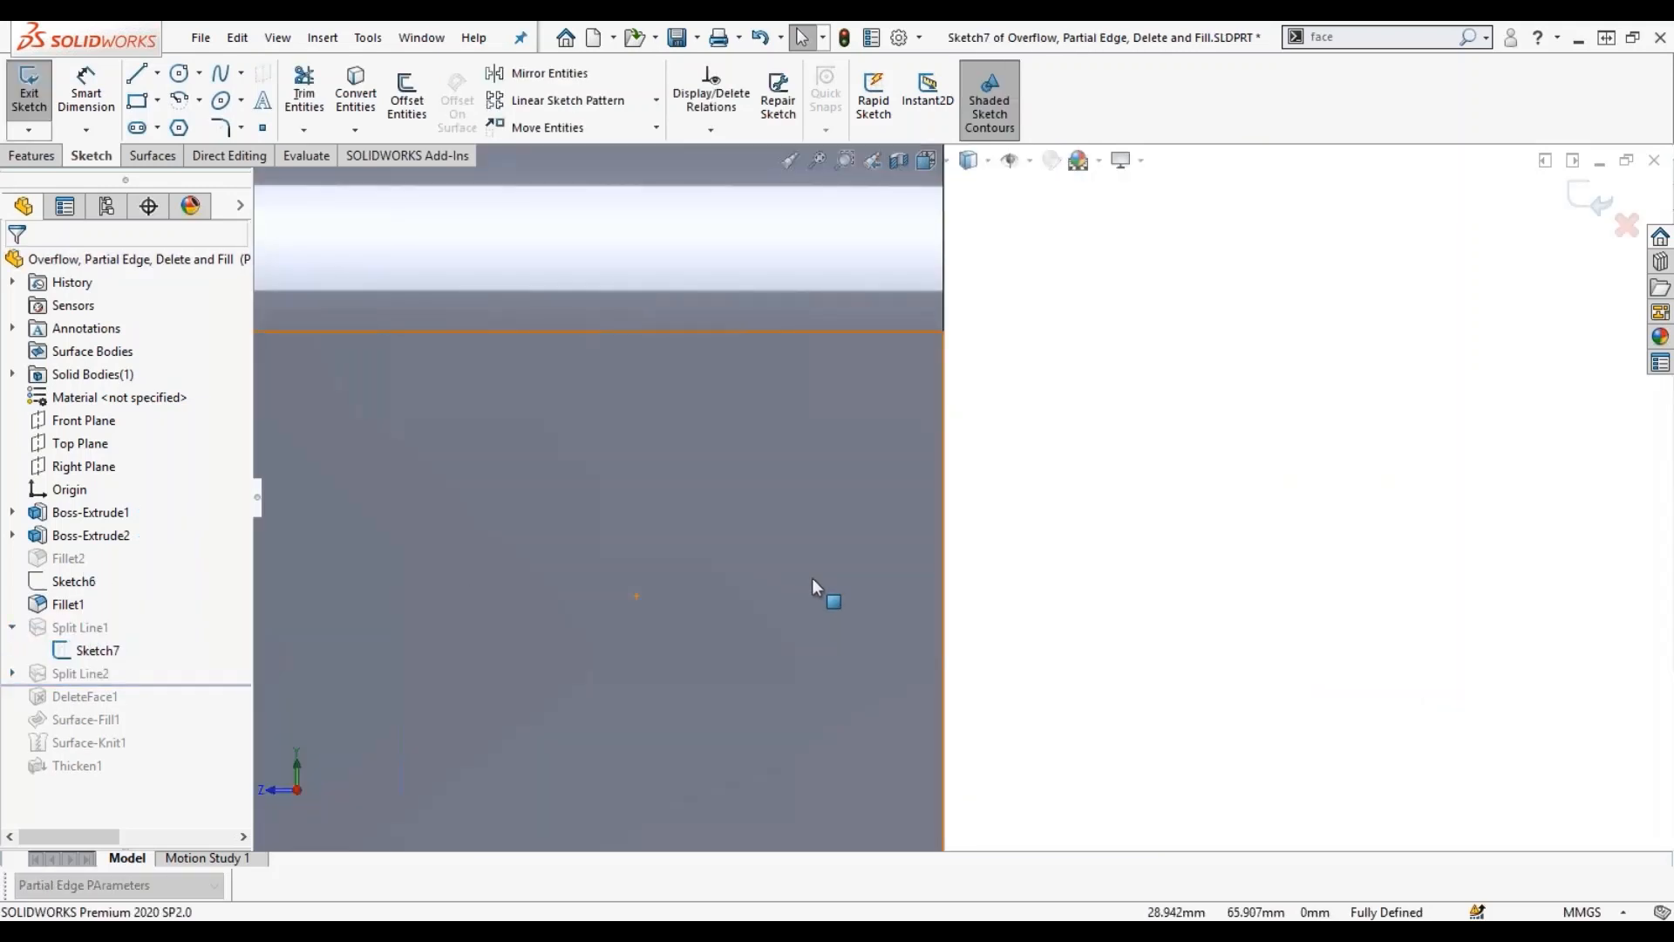
Examine Sketch7's split-line profile on the cylinder beside the fillet's end, viewed from the block's side.
key("shift+Down")
key("shift+Right")
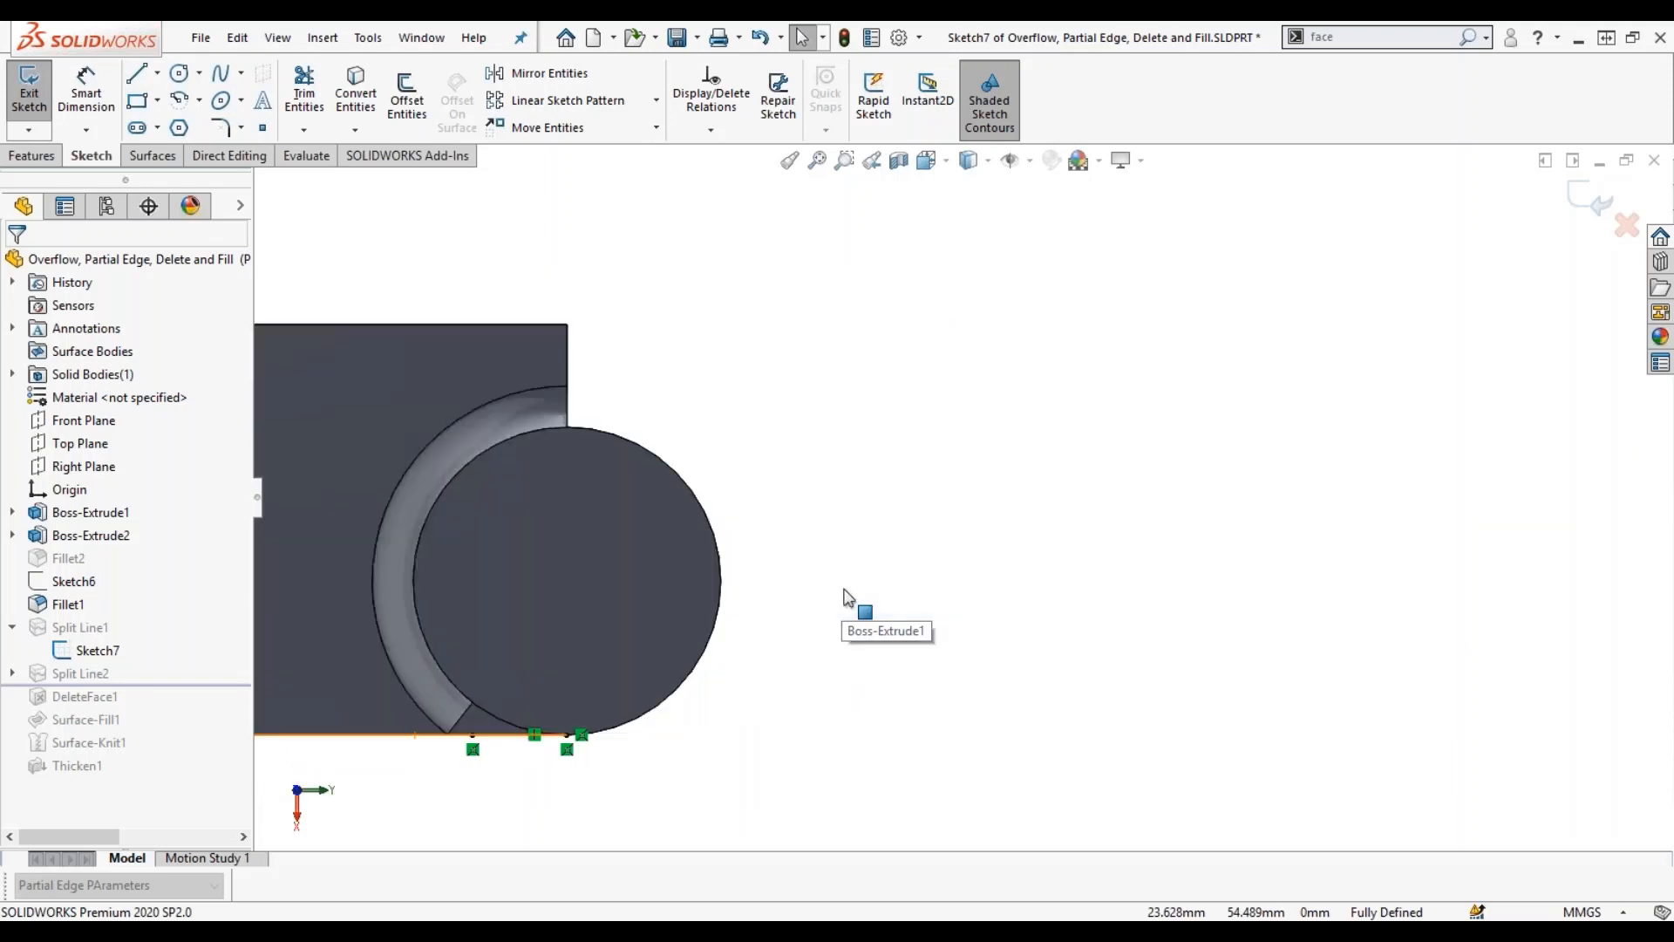
key("shift+Up")
scroll(833, 626, "up", 3)
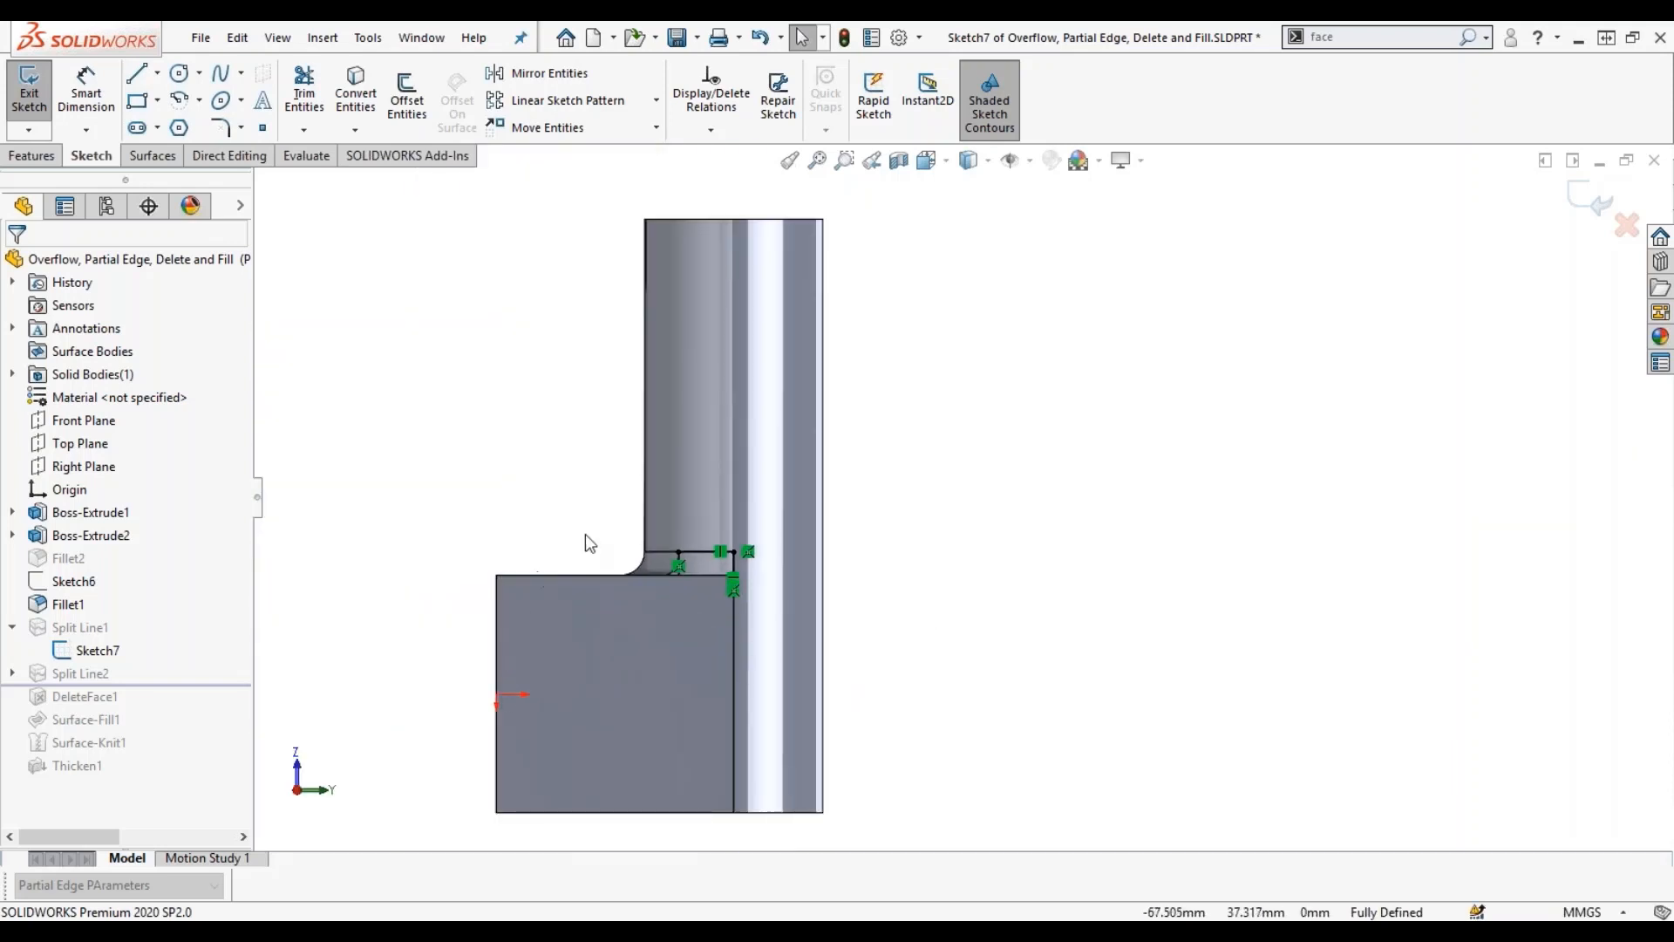
scroll(654, 551, "down", 5)
scroll(759, 593, "down", 5)
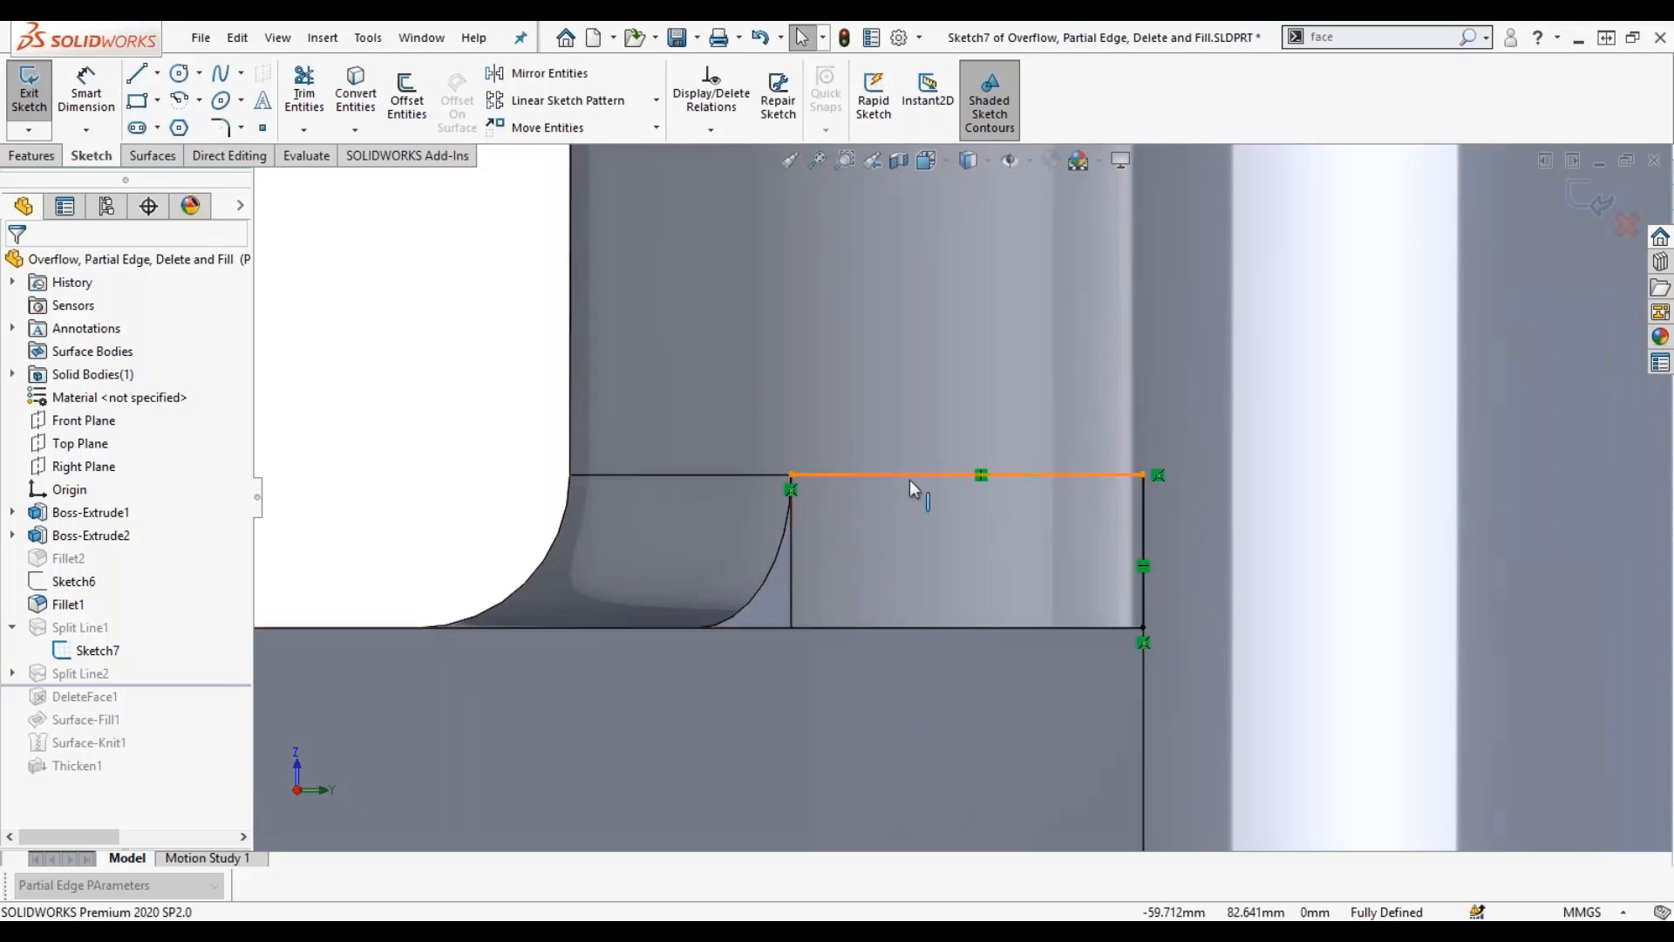
Exit the Split Line1 sketch and examine the split faces beside the end of the fillet on the column and block.
middle_click_drag(1022, 693, 986, 750)
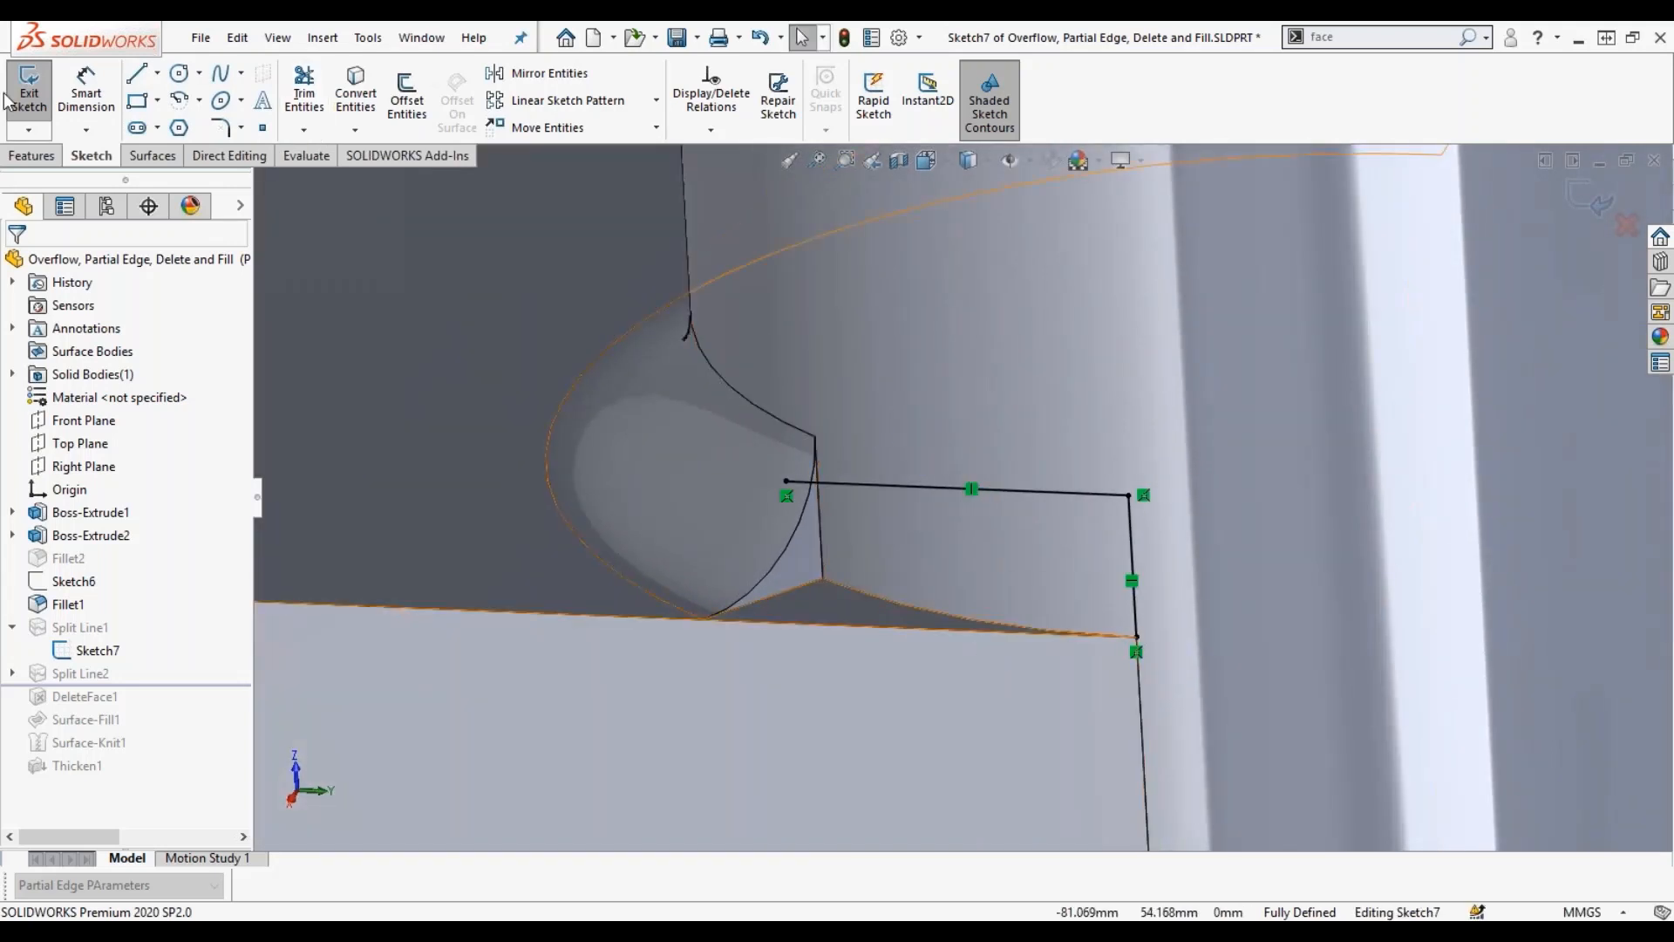
left_click(37, 86)
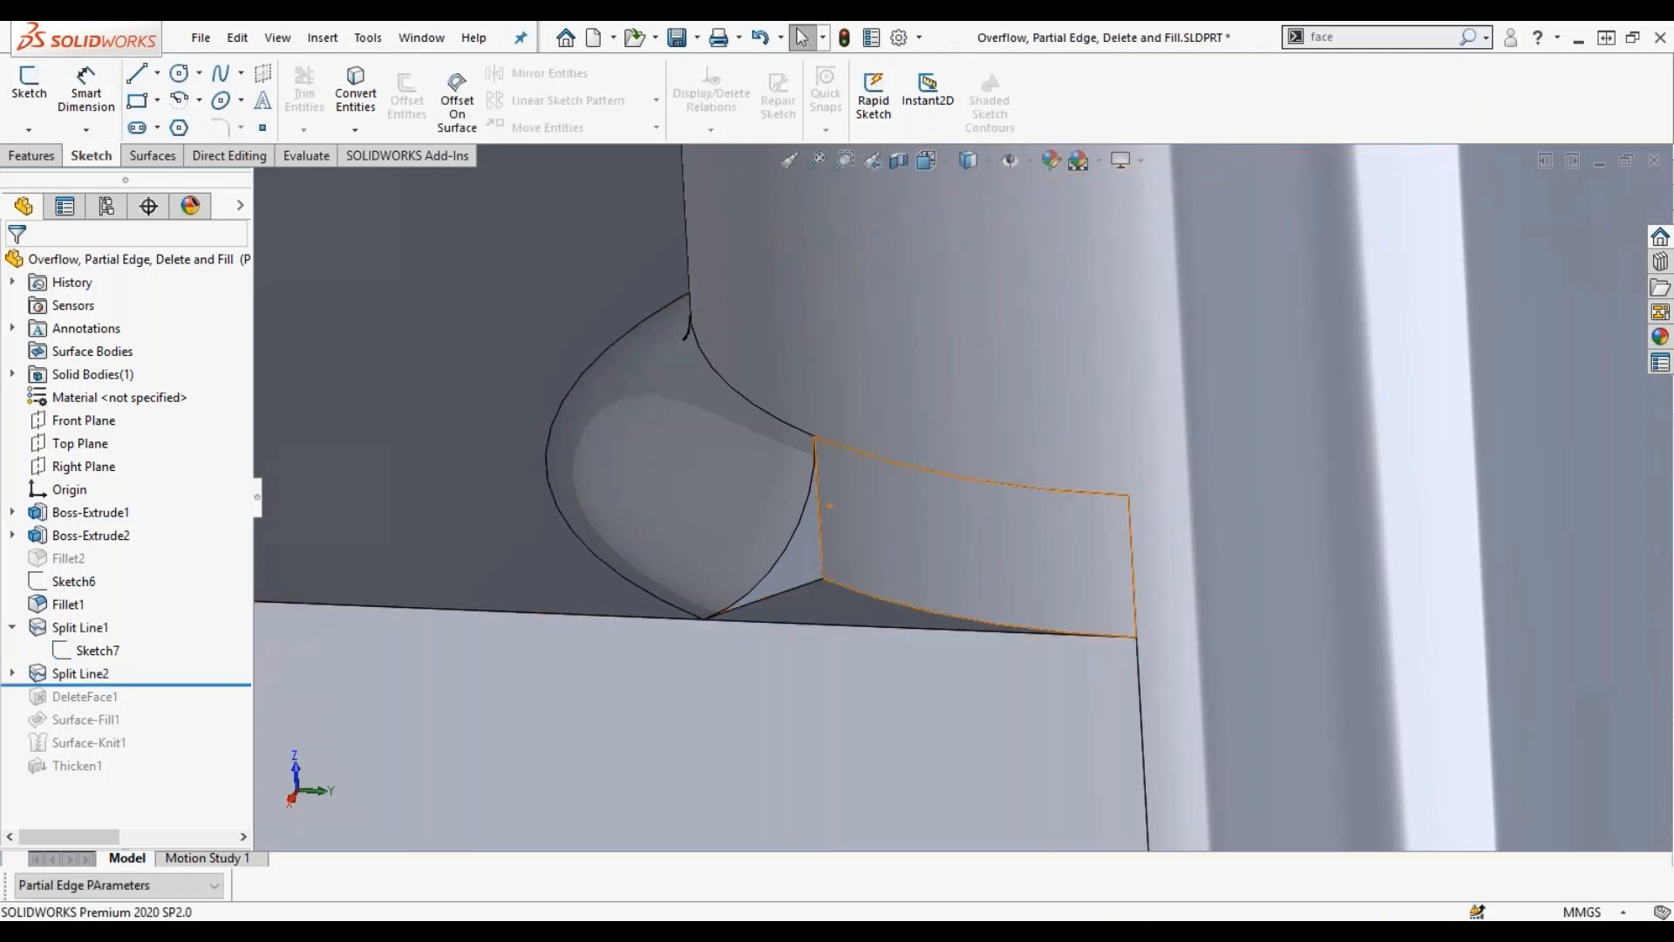
left_click(910, 520)
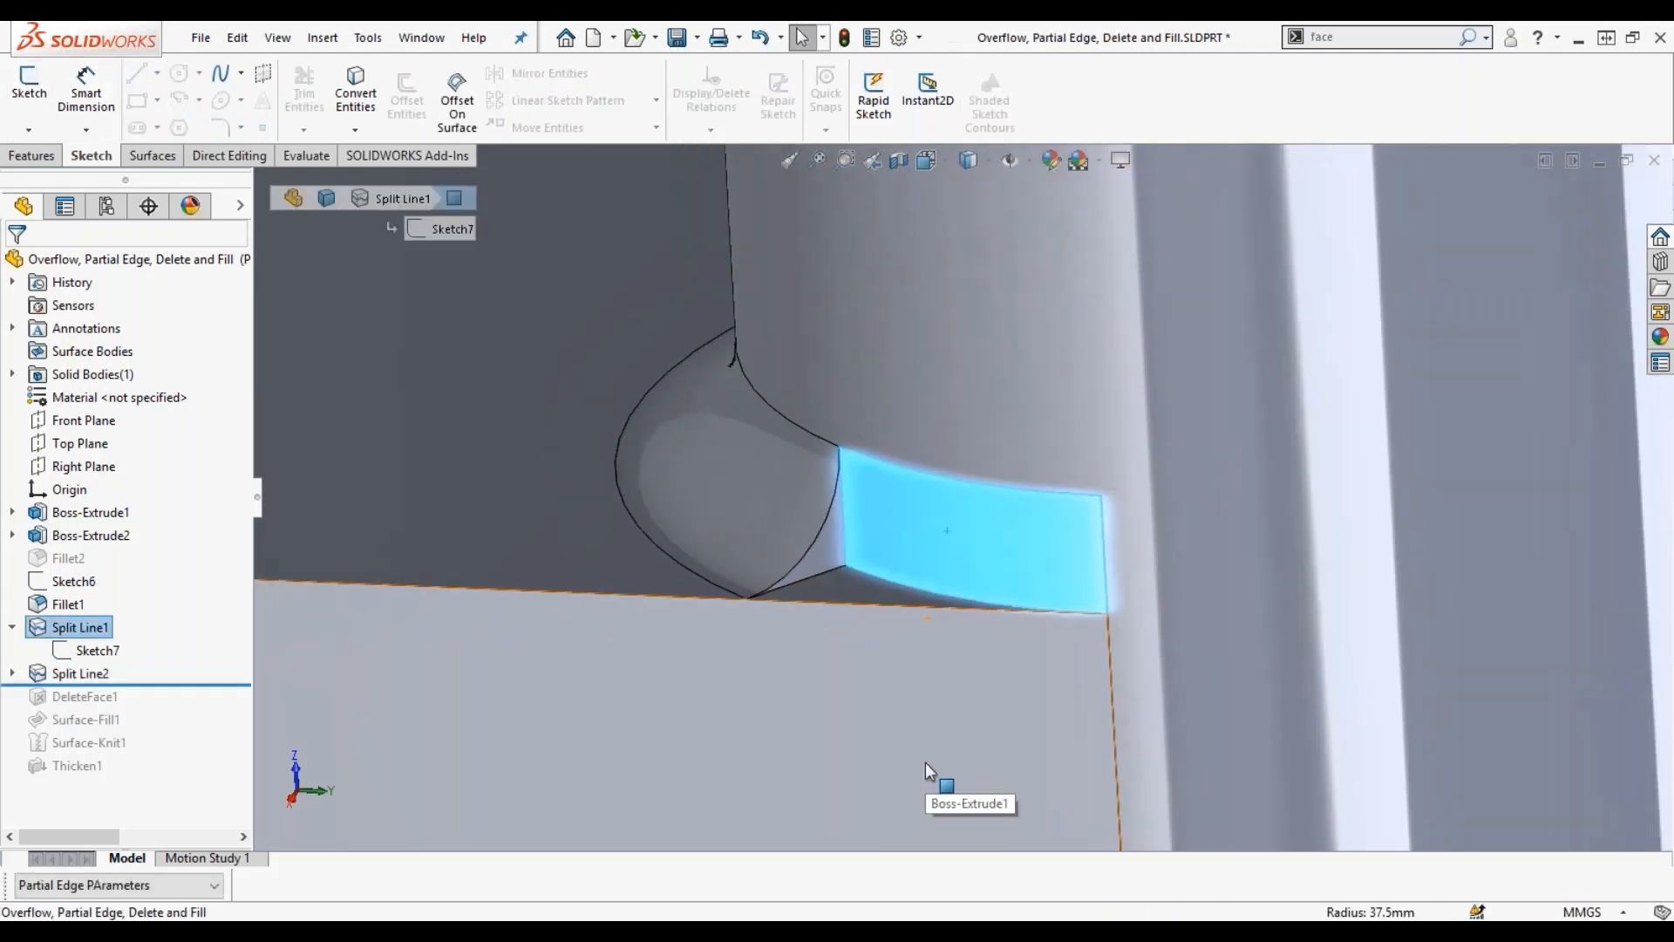
scroll(727, 600, "down", 10)
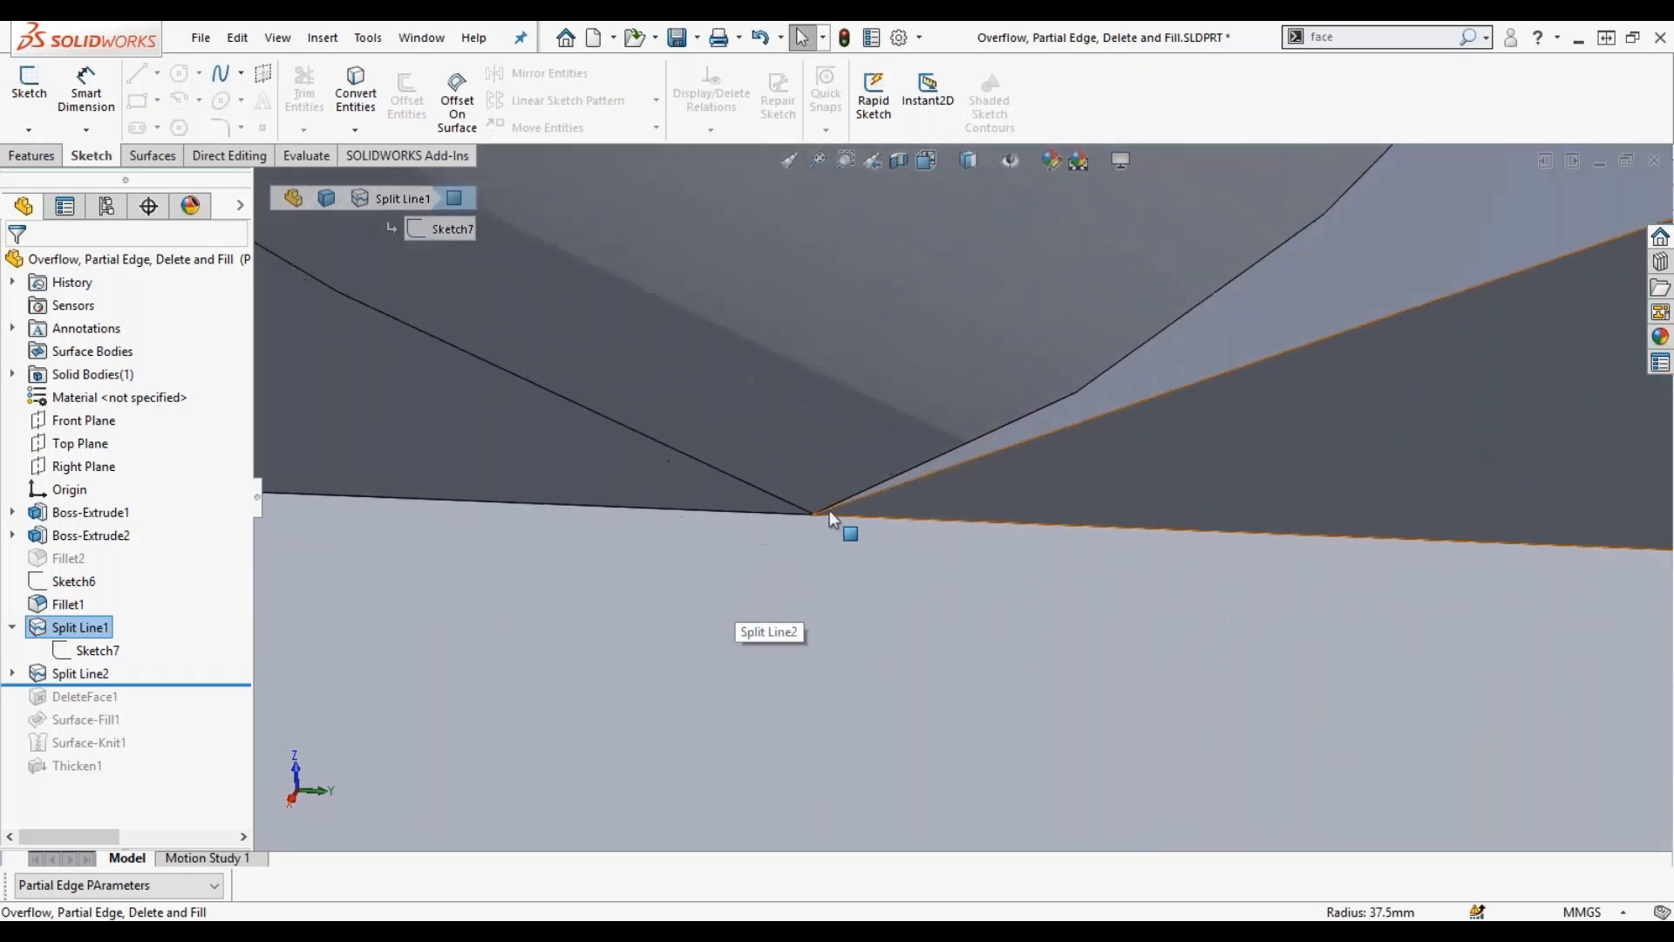
left_click(942, 513)
scroll(959, 589, "up", 10)
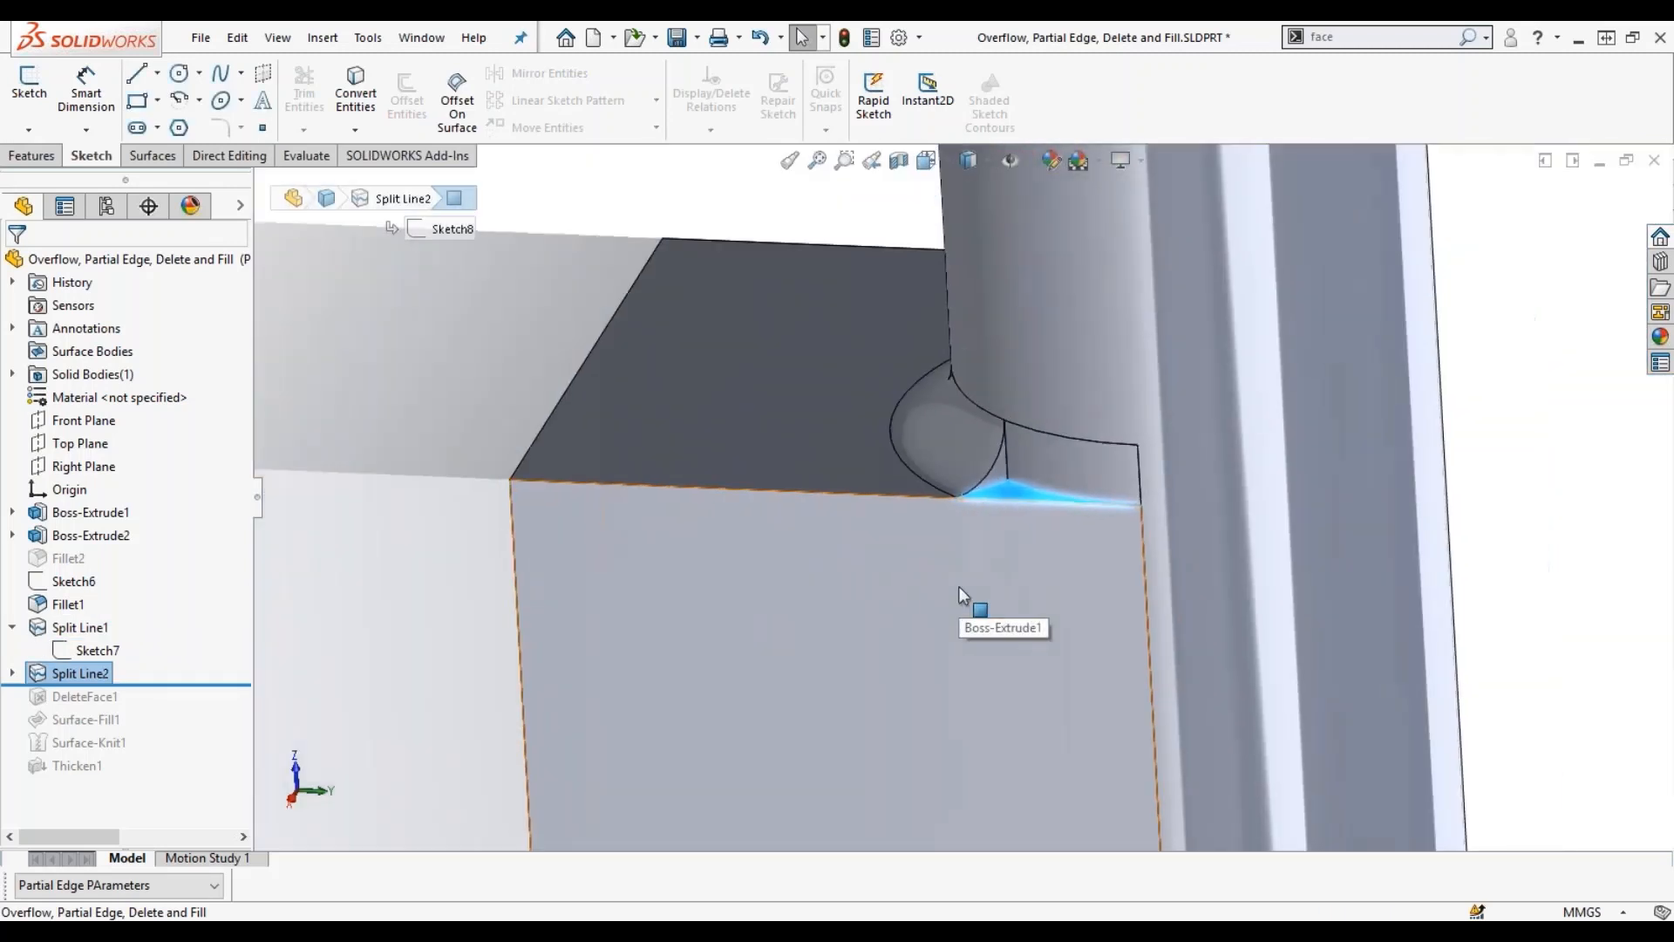
key("Escape")
middle_click_drag(1184, 558, 1237, 553)
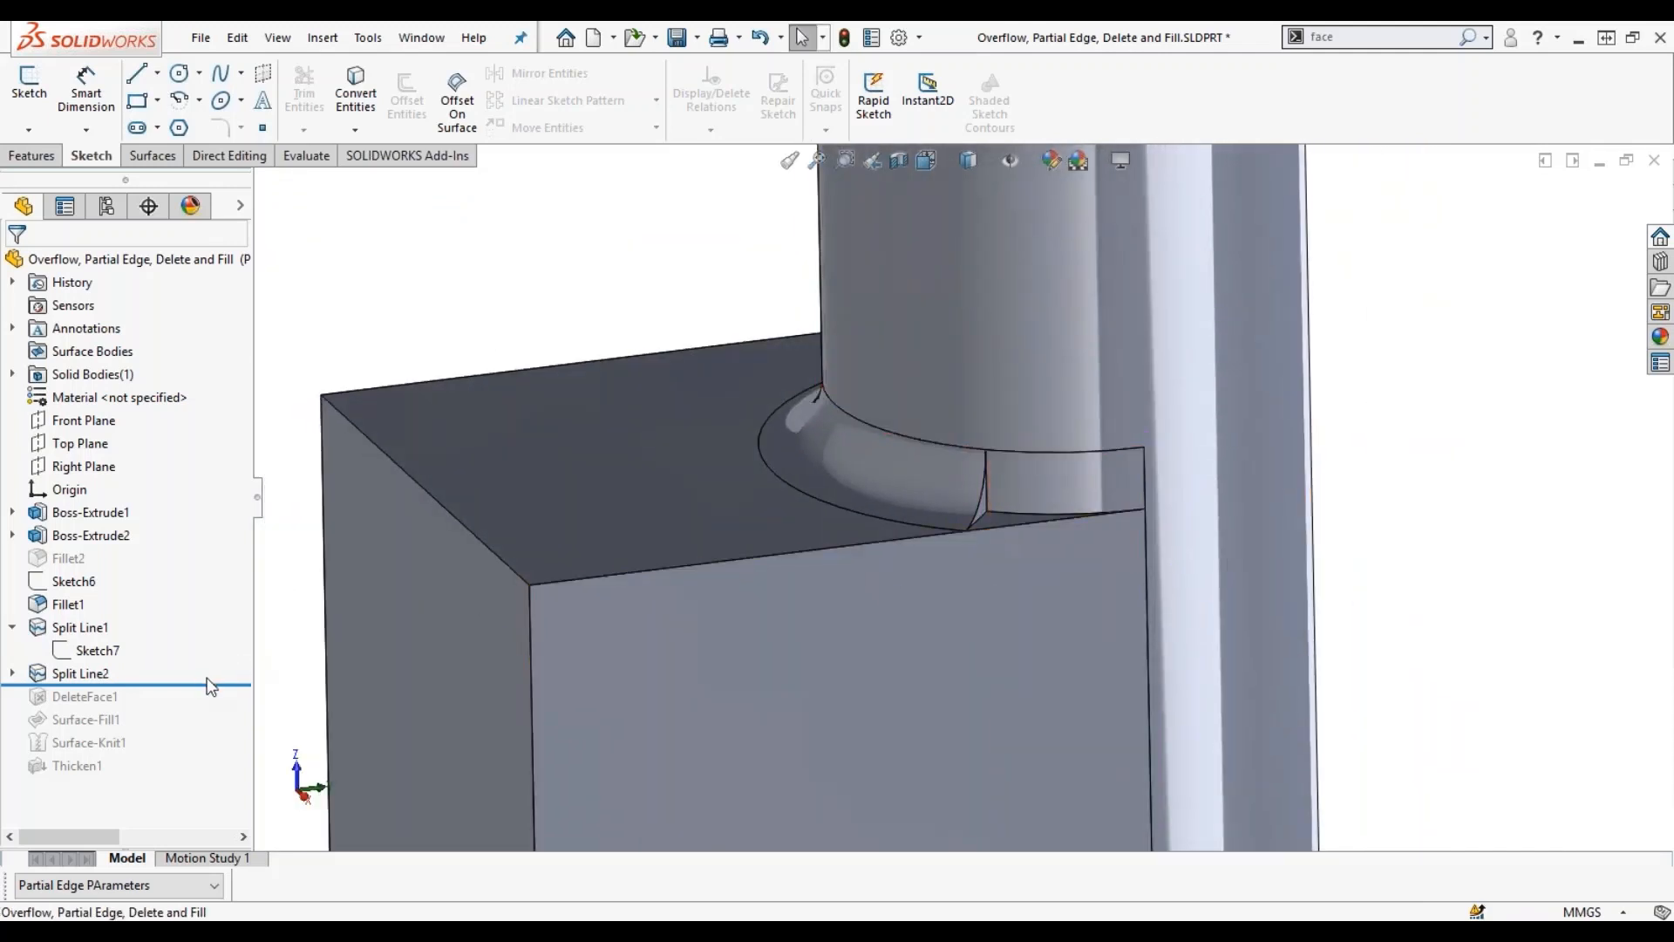
Roll the model forward past DeleteFace1 and try switching that feature to Delete and Fill with Tangent fill.
left_click_drag(214, 685, 213, 708)
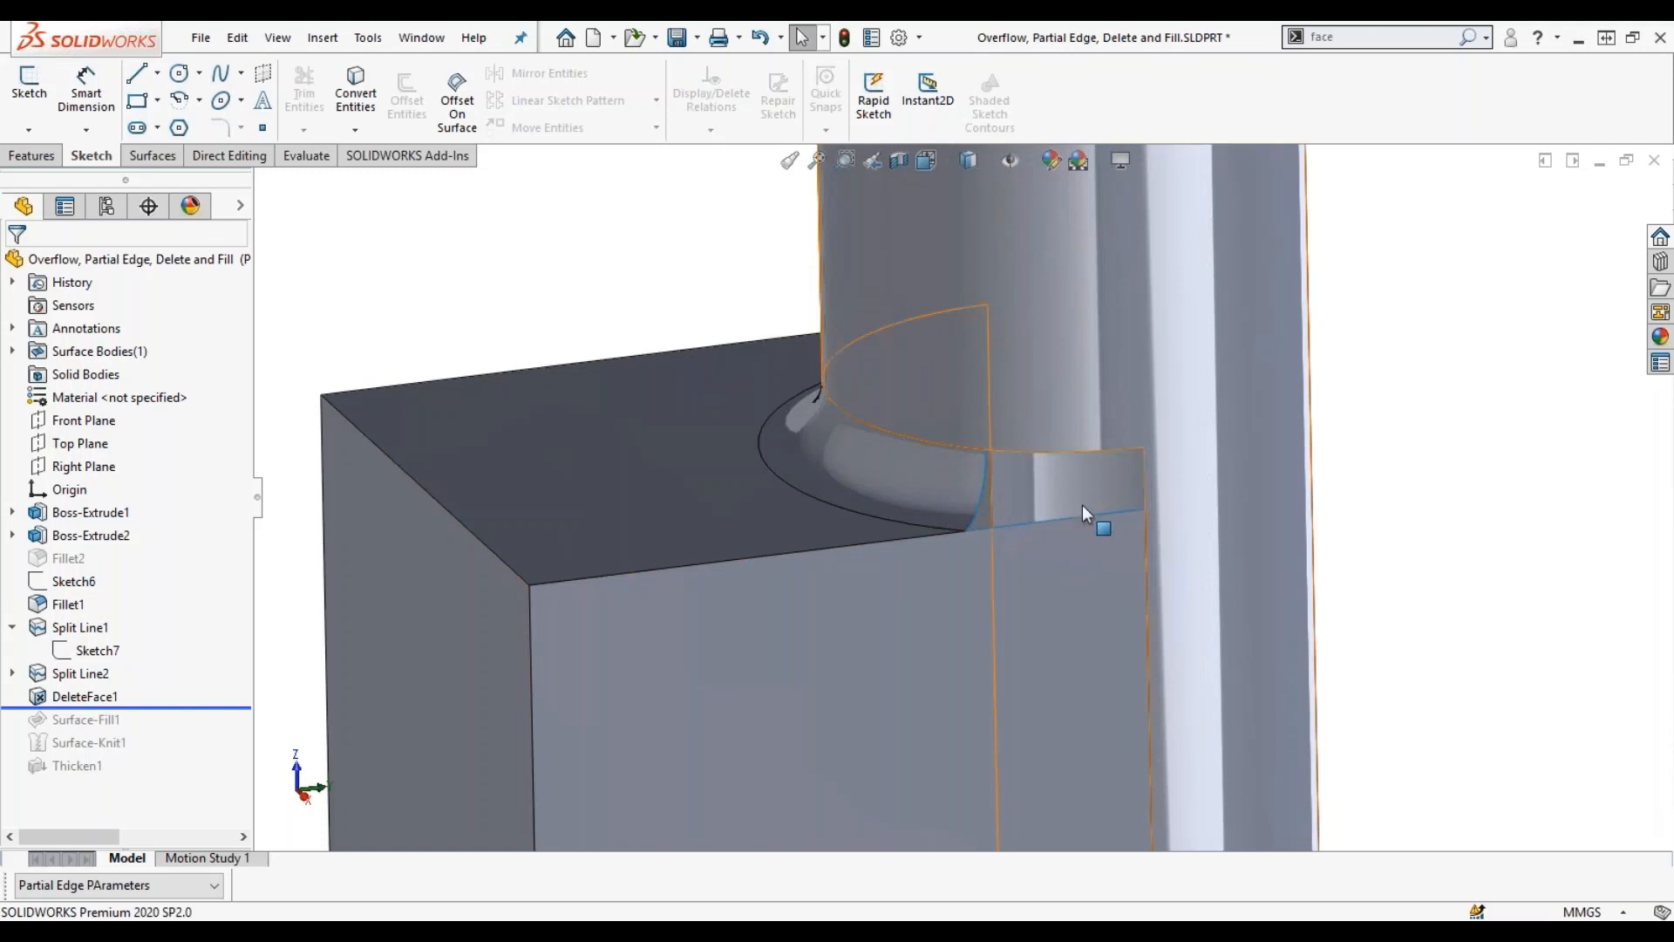
left_click(88, 695)
left_click(128, 635)
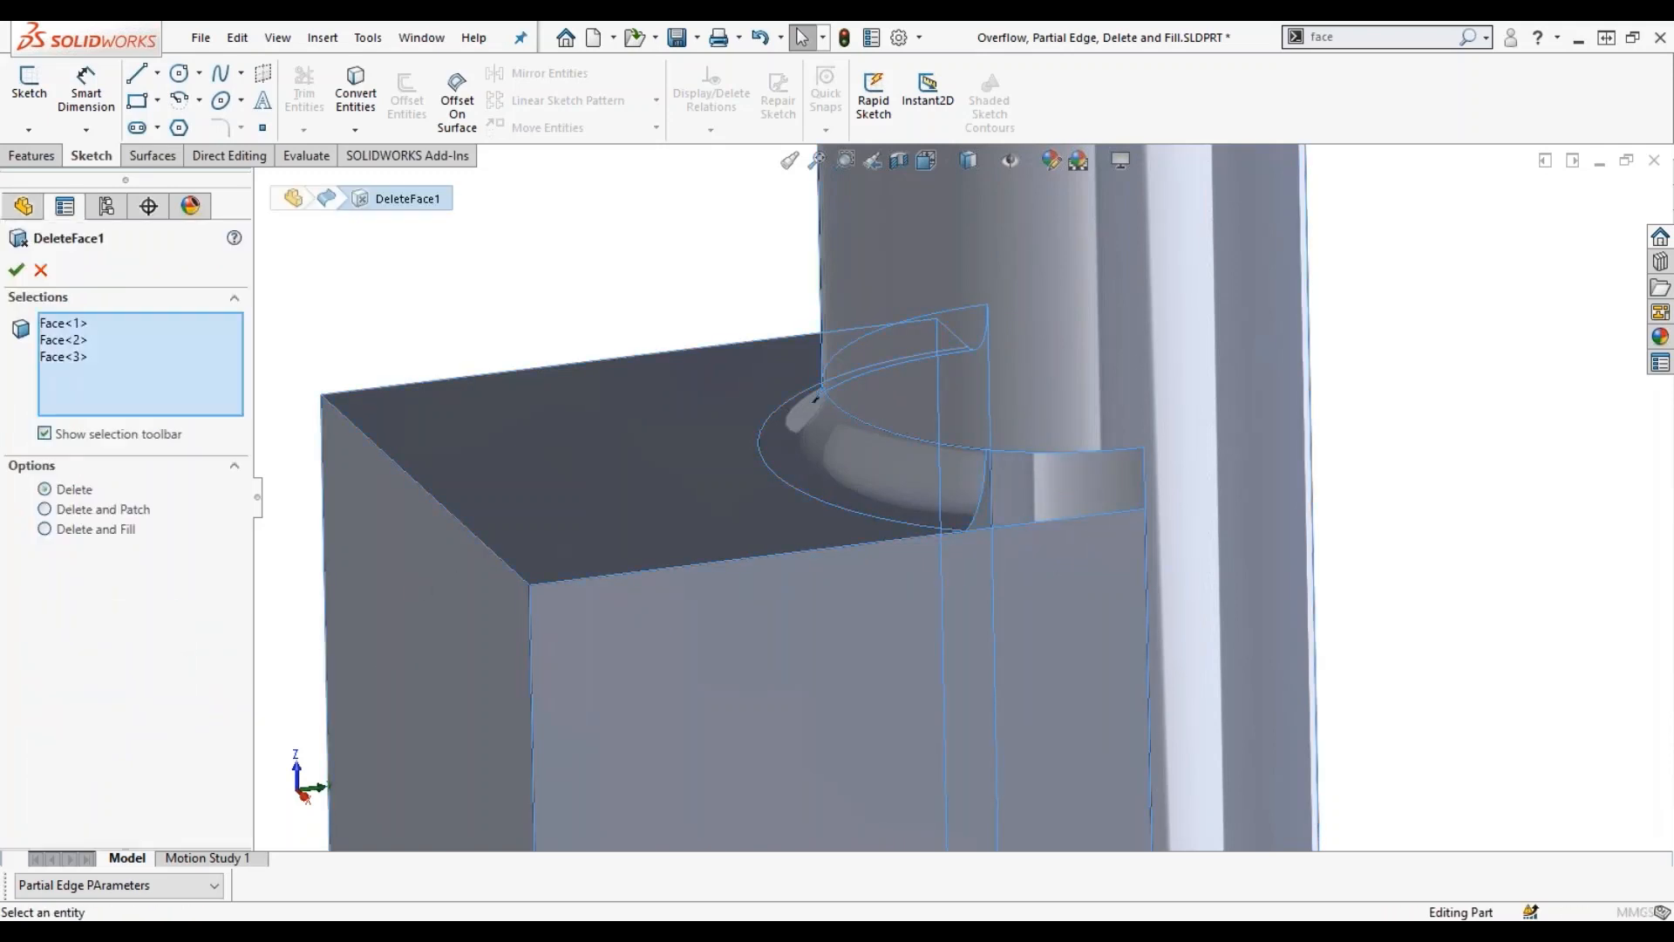
left_click(97, 529)
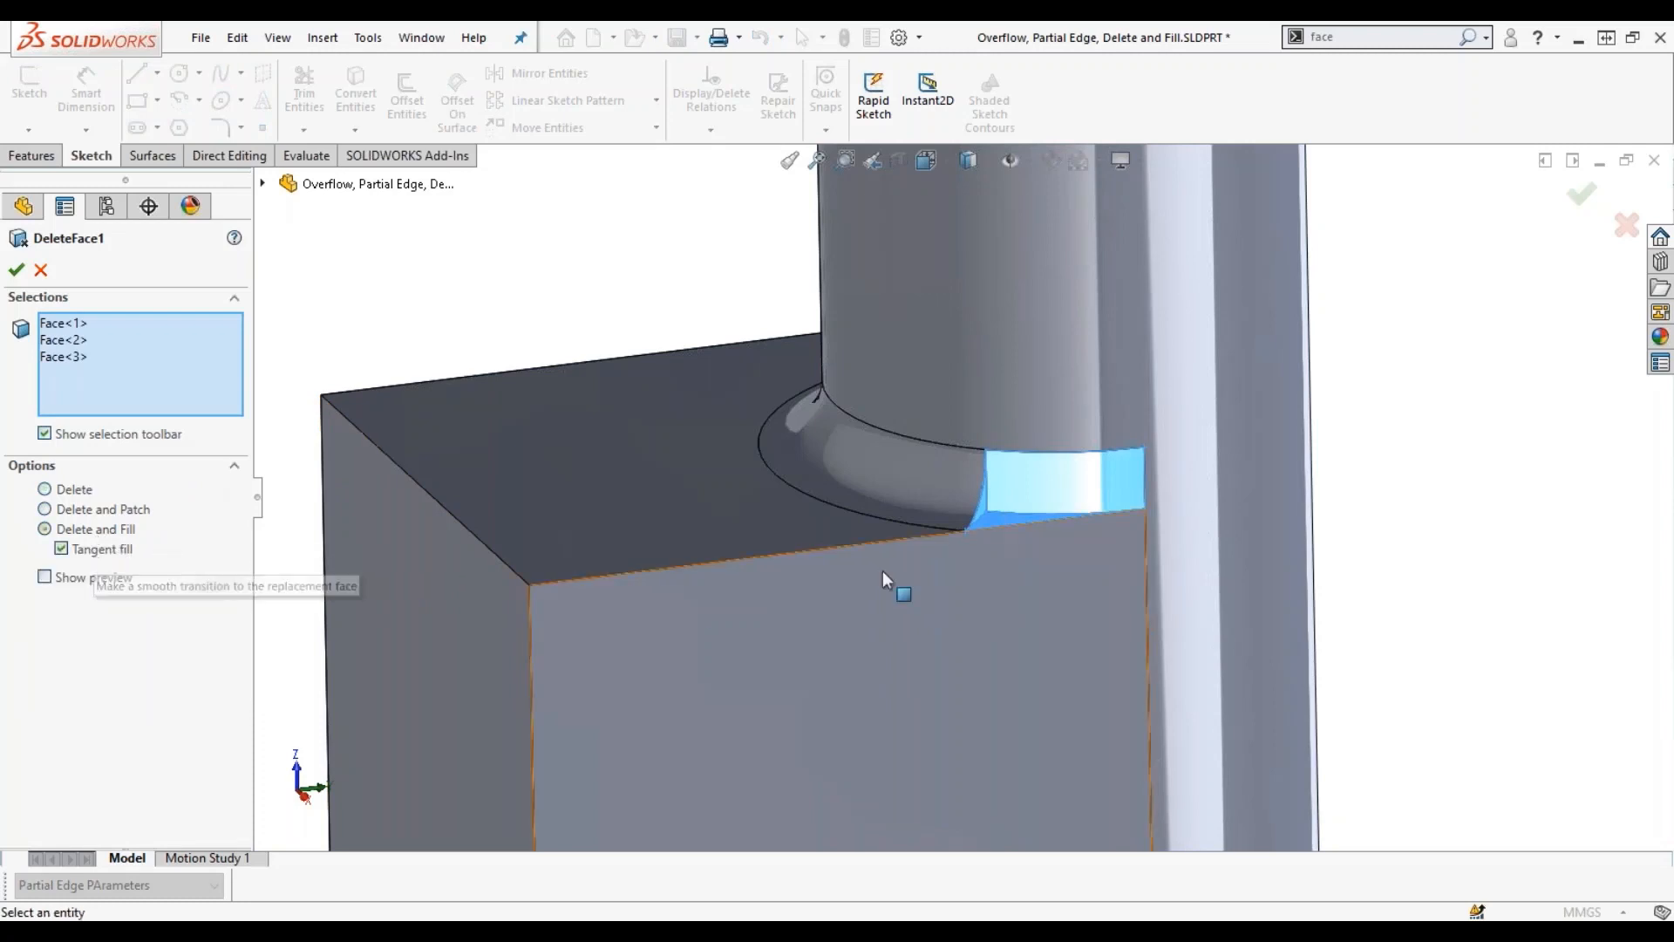
scroll(1035, 486, "down", 8)
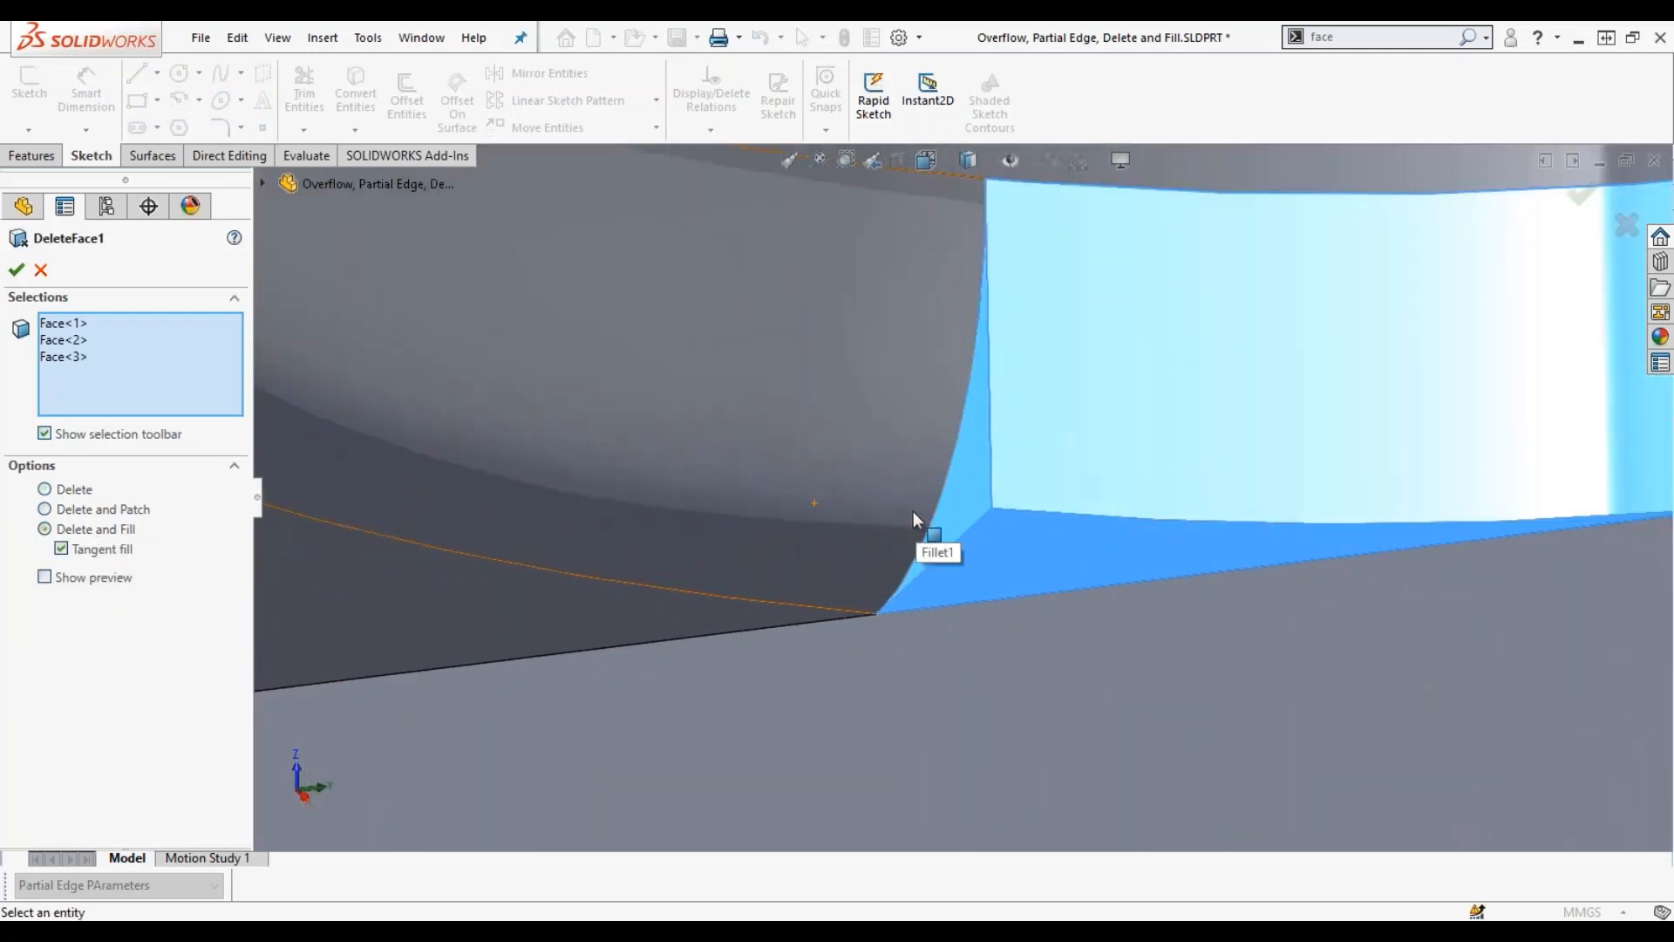
left_click(13, 272)
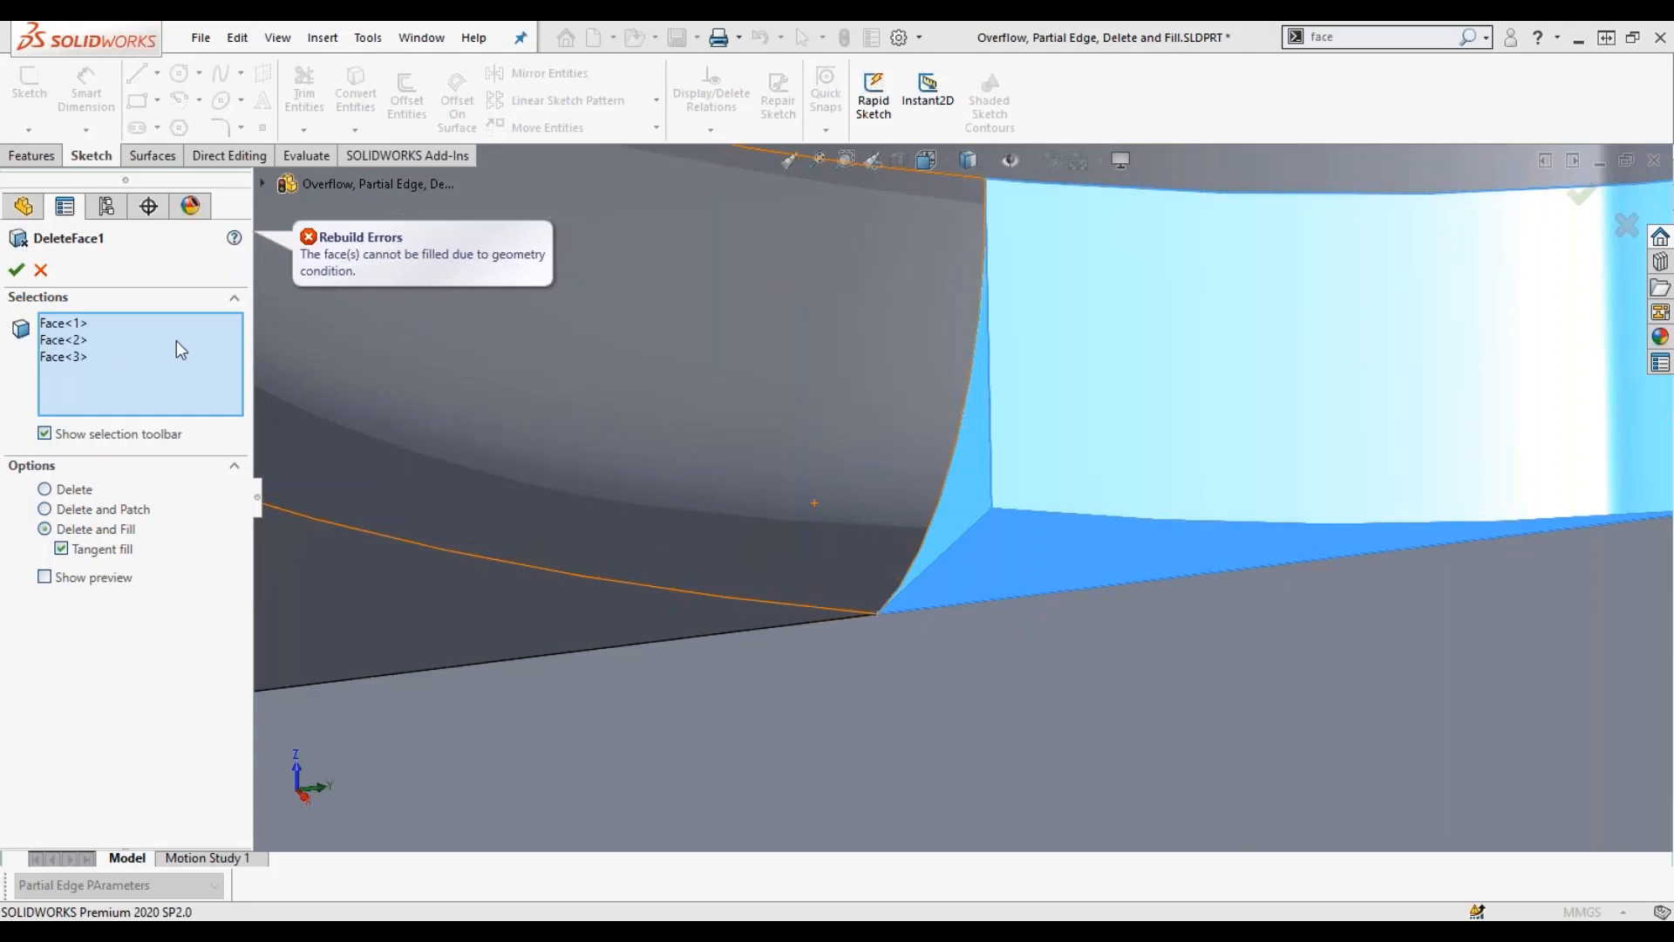
left_click(40, 270)
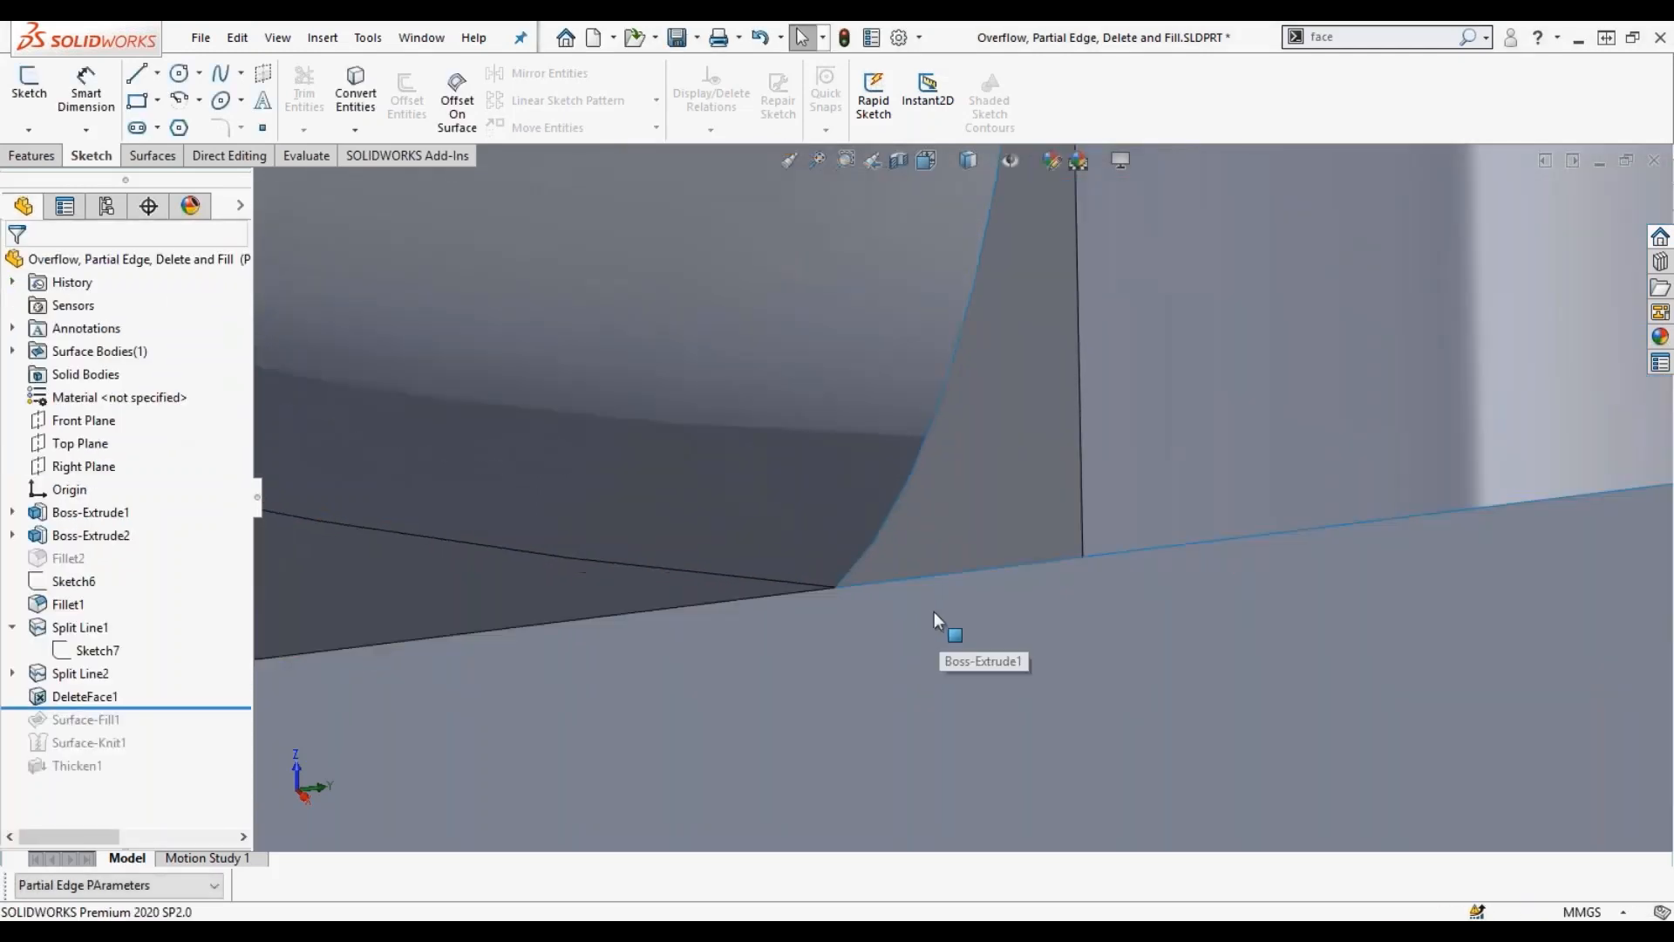
Examine the tiny edge where the end of the fillet meets the block's upper front edge.
scroll(821, 572, "down", 10)
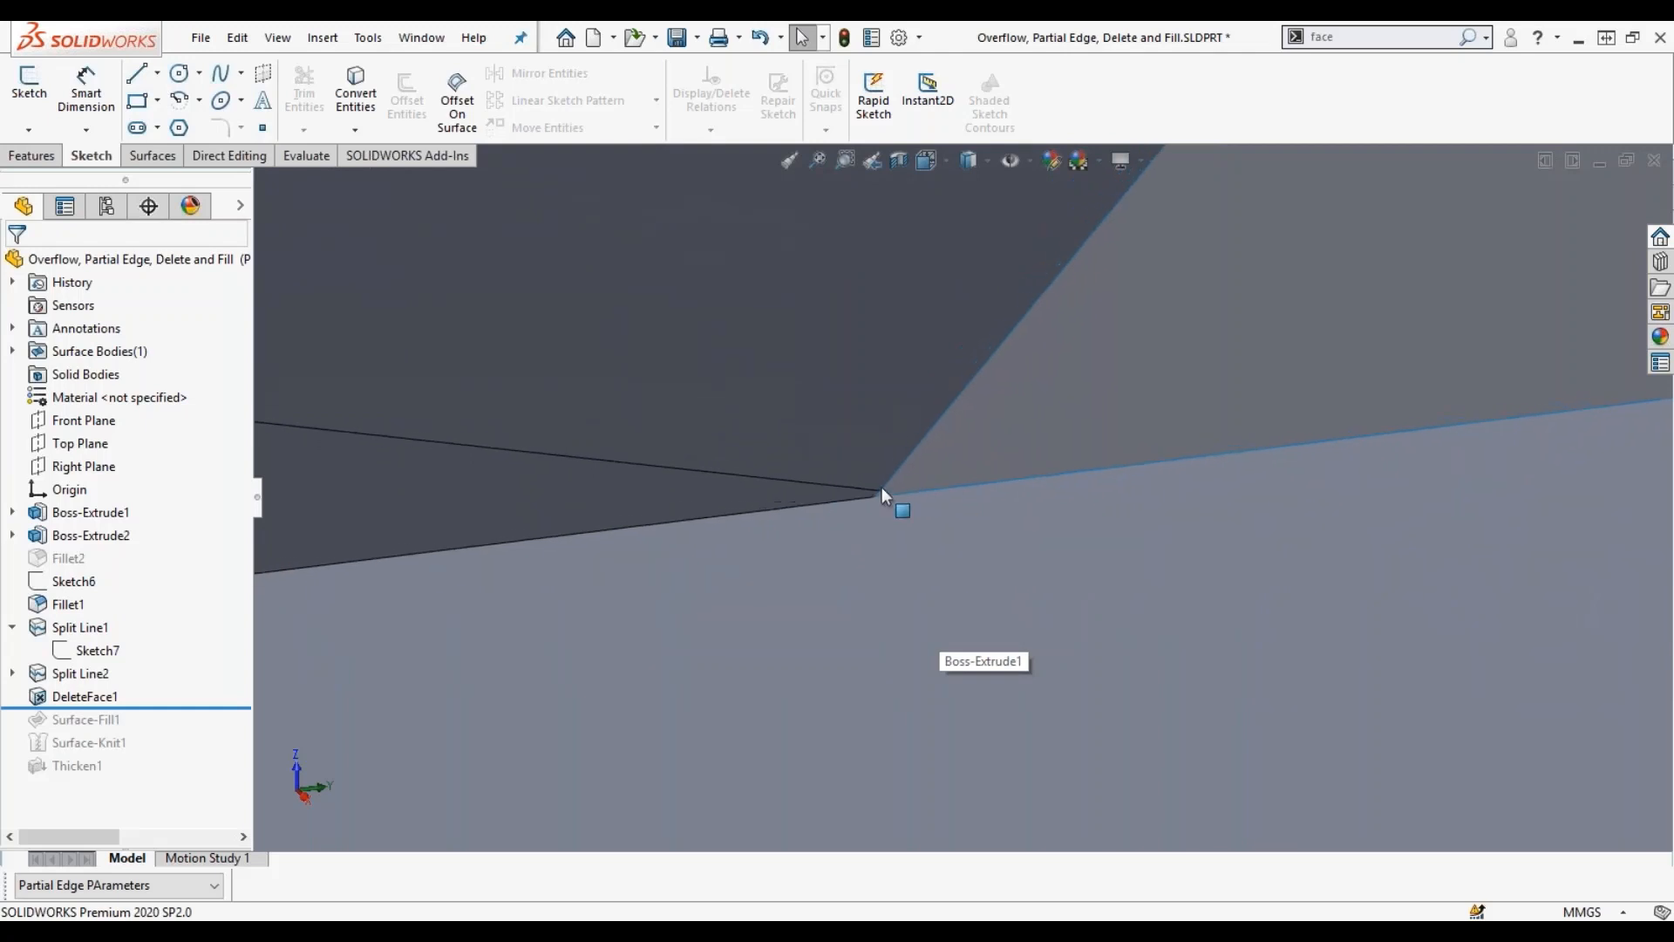
scroll(900, 501, "down", 4)
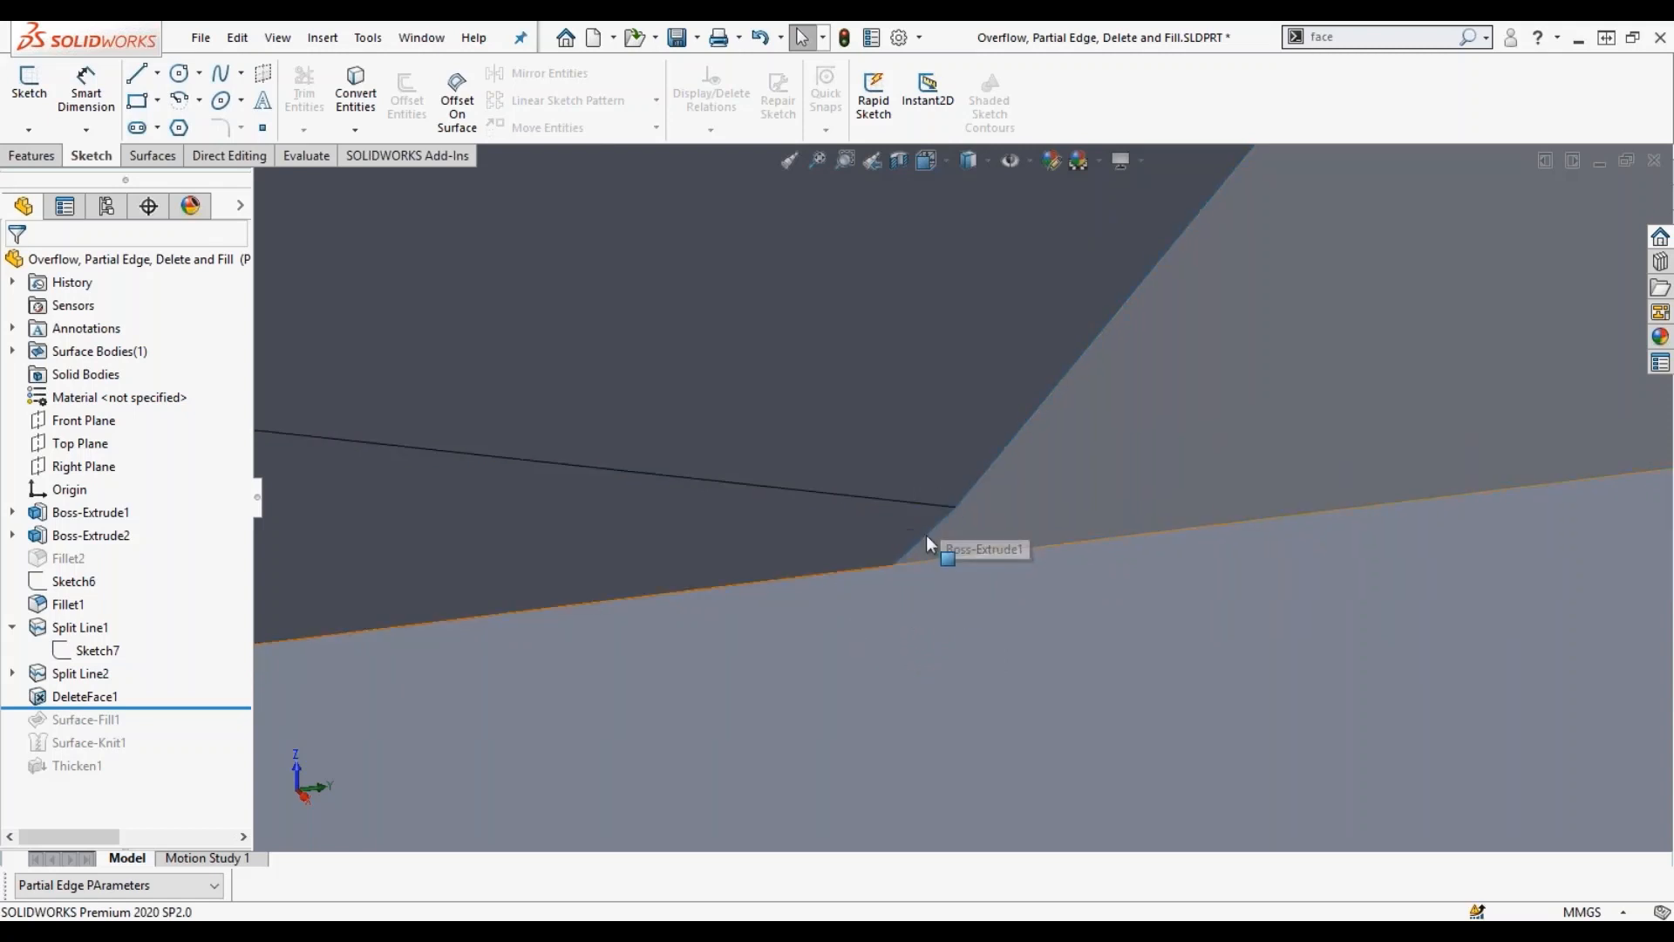
scroll(830, 703, "up", 8)
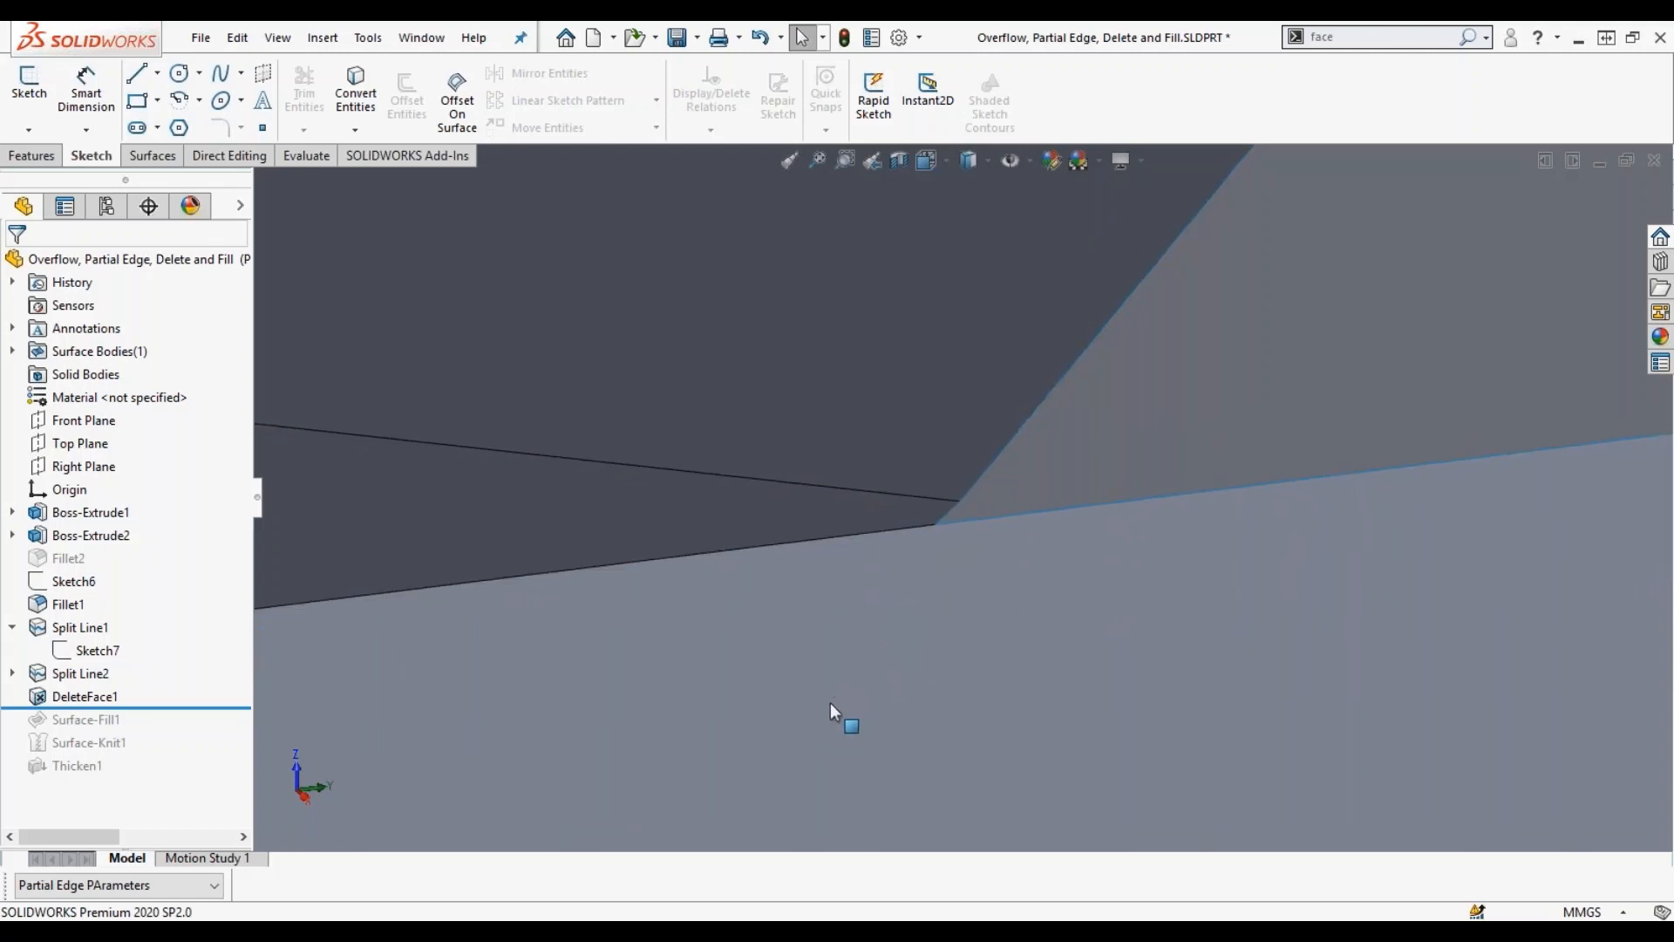
scroll(1146, 576, "up", 15)
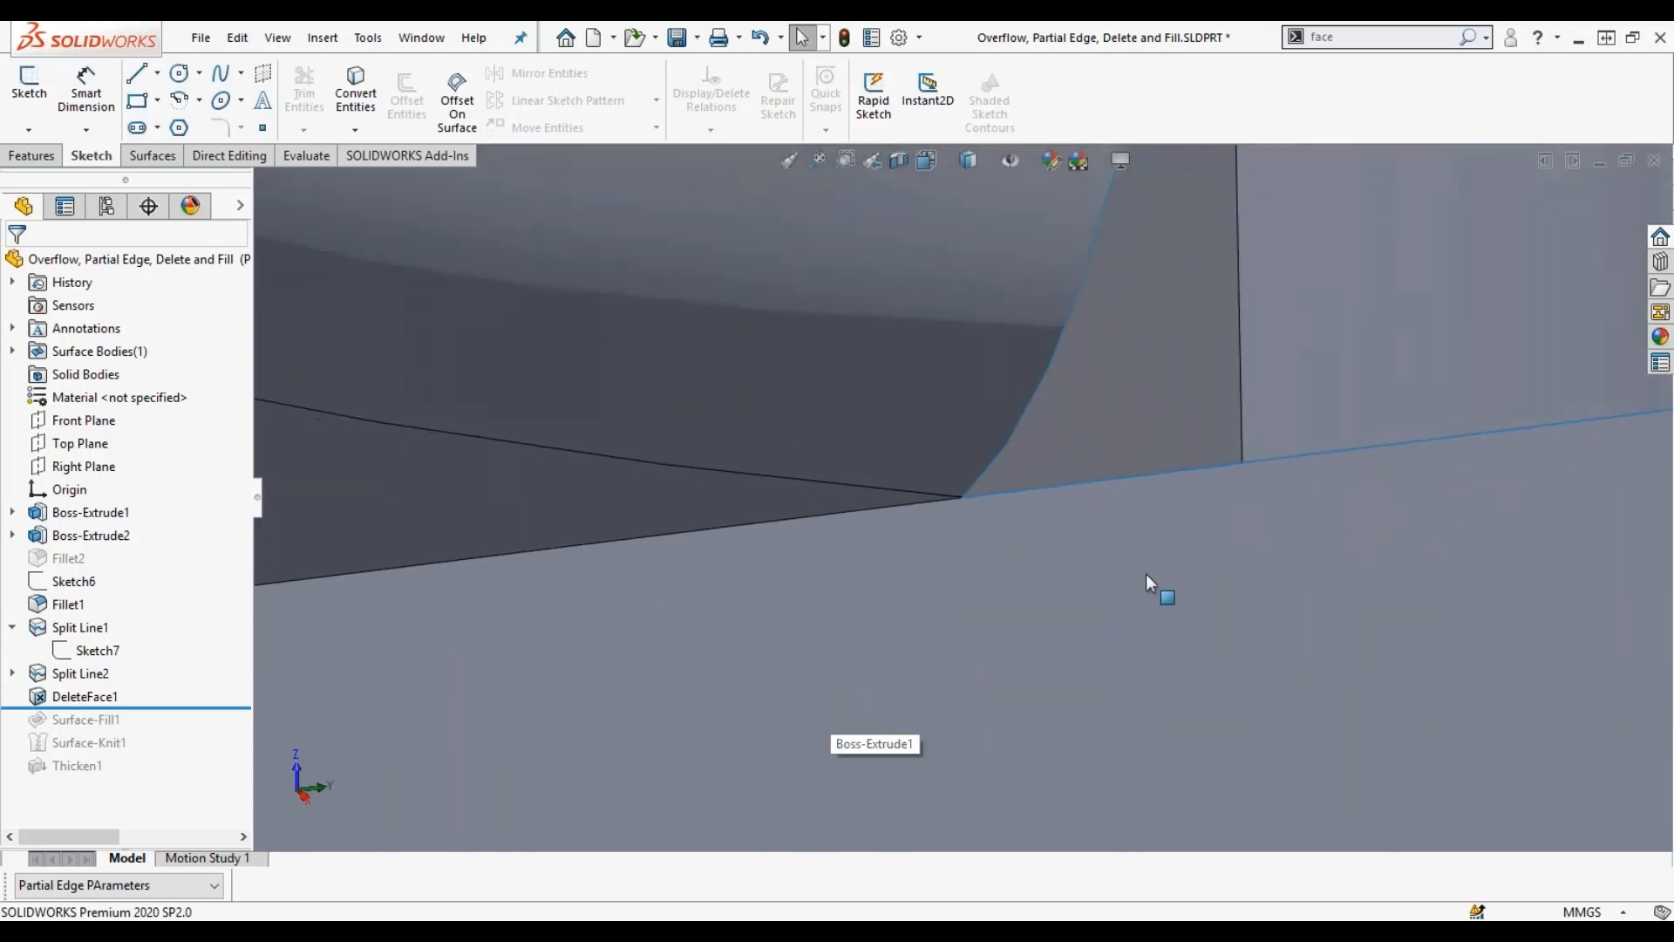
scroll(1146, 573, "up", 12)
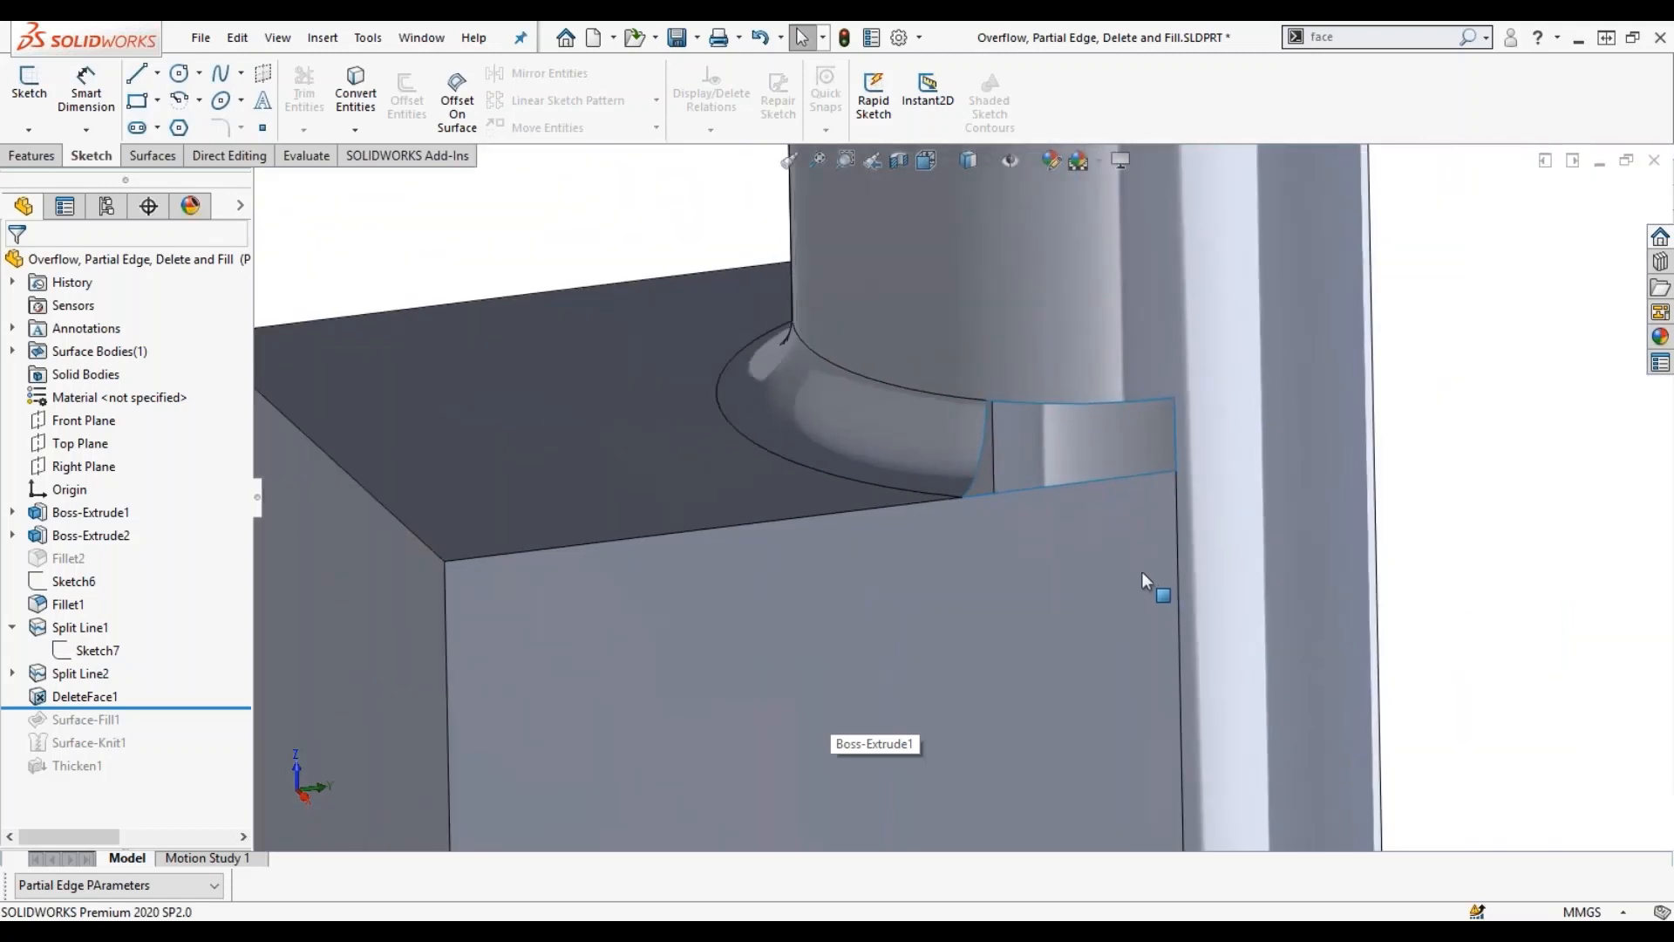
left_click(225, 157)
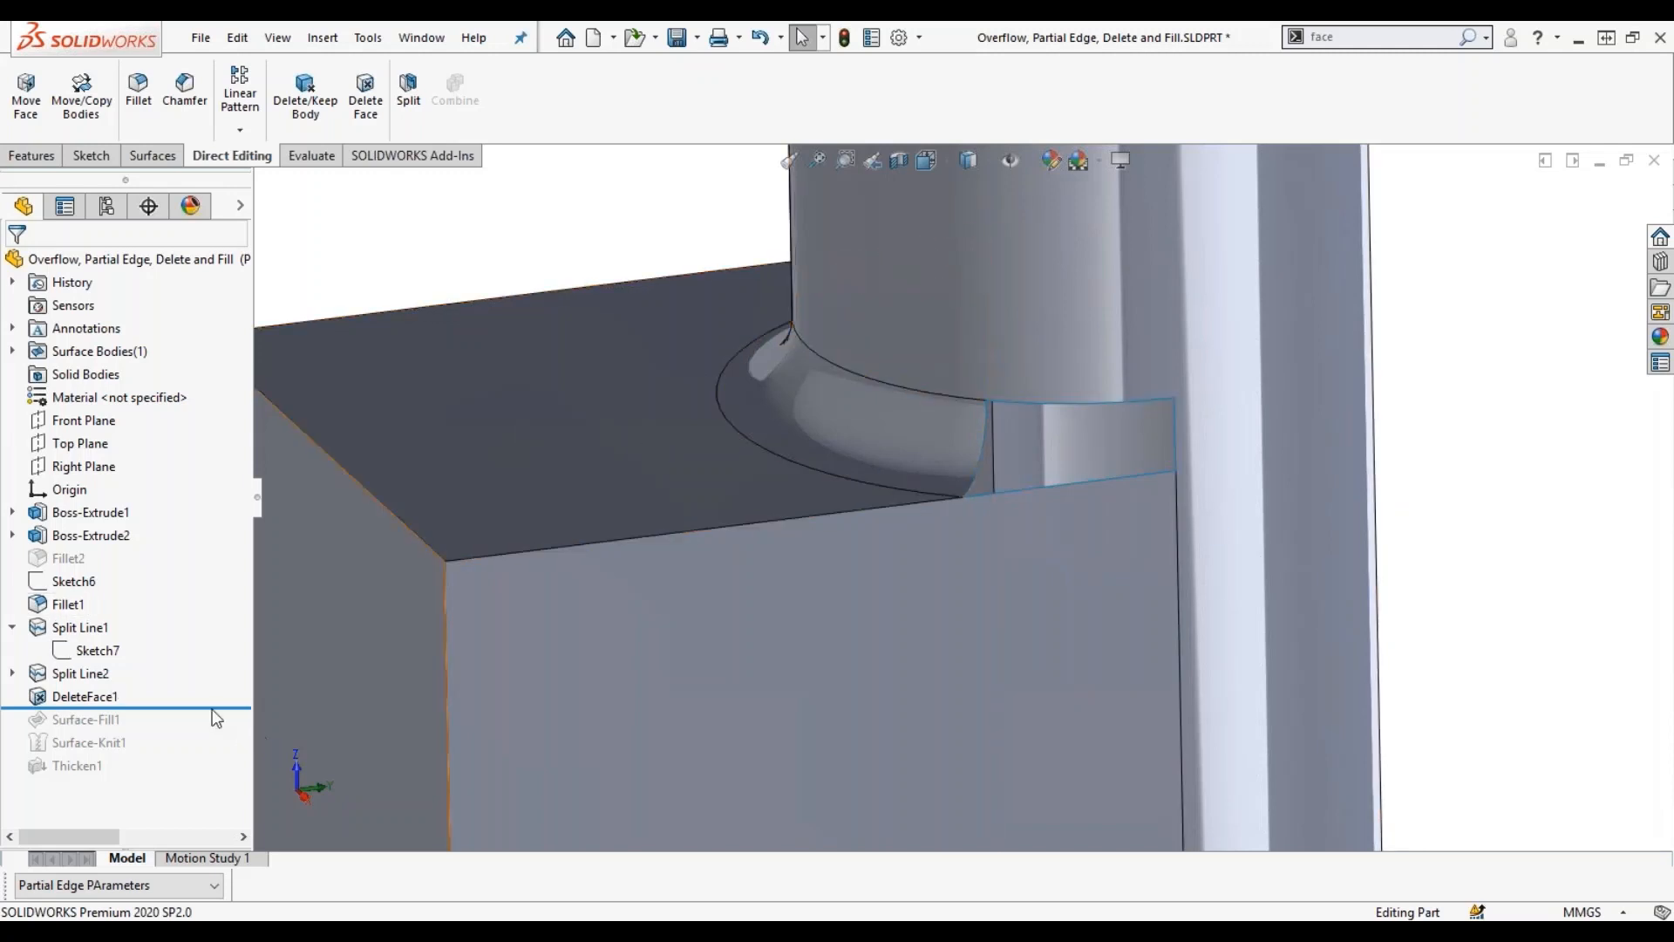
Roll forward past Surface-Fill1 and set all of its patch boundary edges to Tangent.
scroll(1038, 416, "down", 2)
left_click_drag(244, 705, 244, 730)
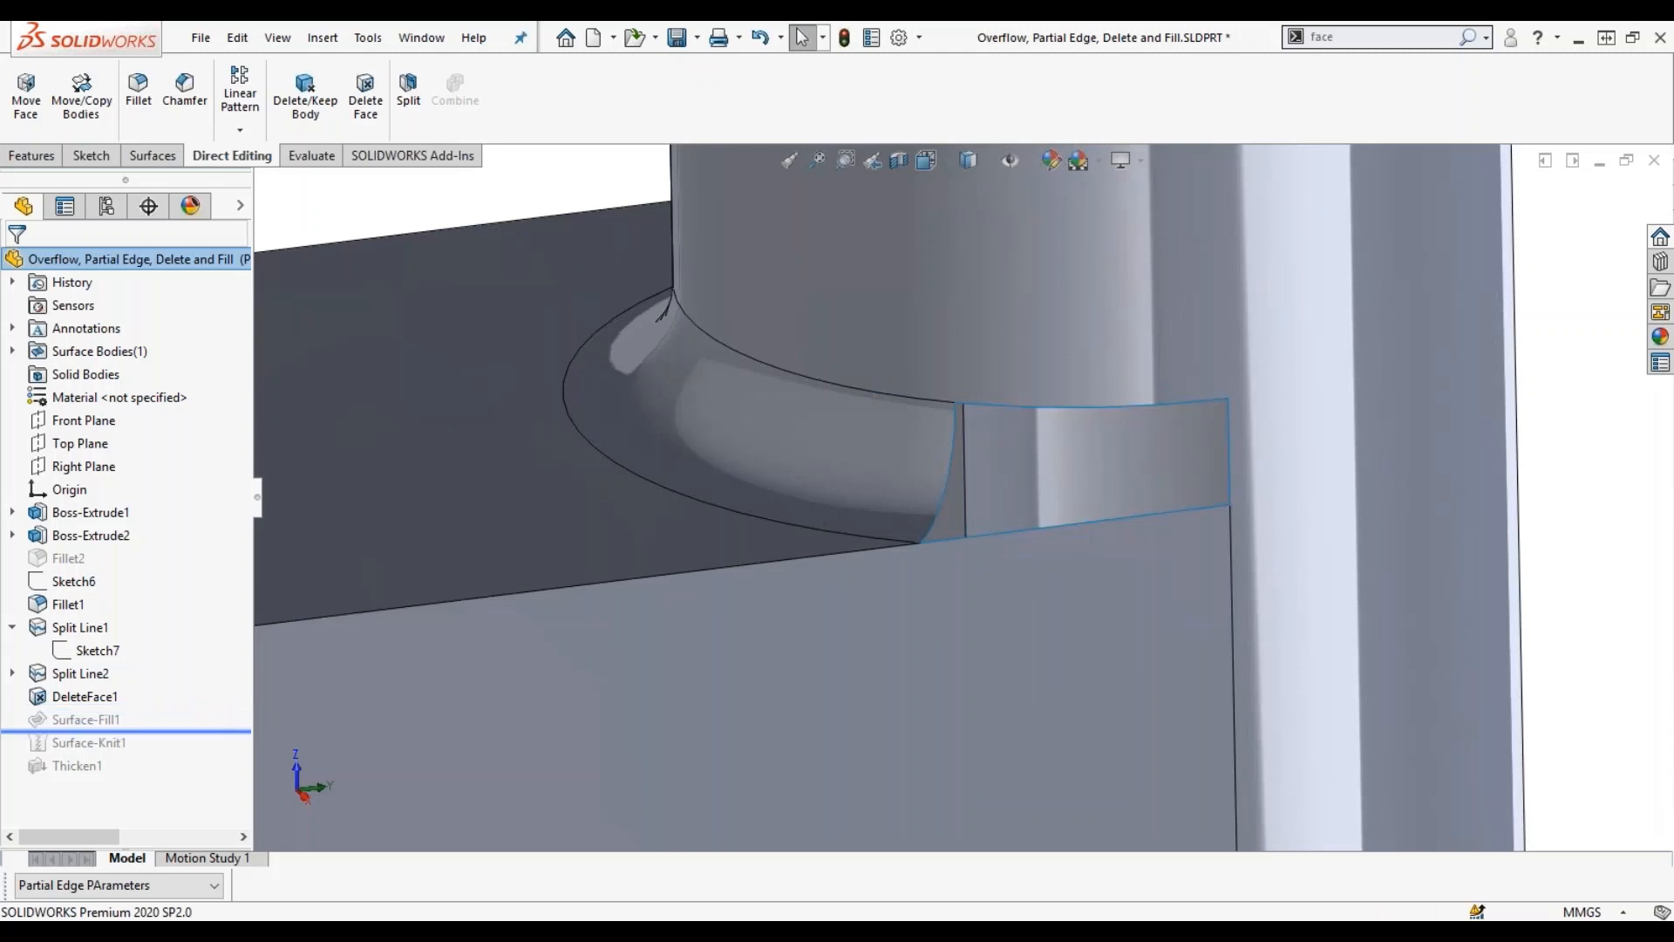
left_click(121, 722)
left_click(137, 653)
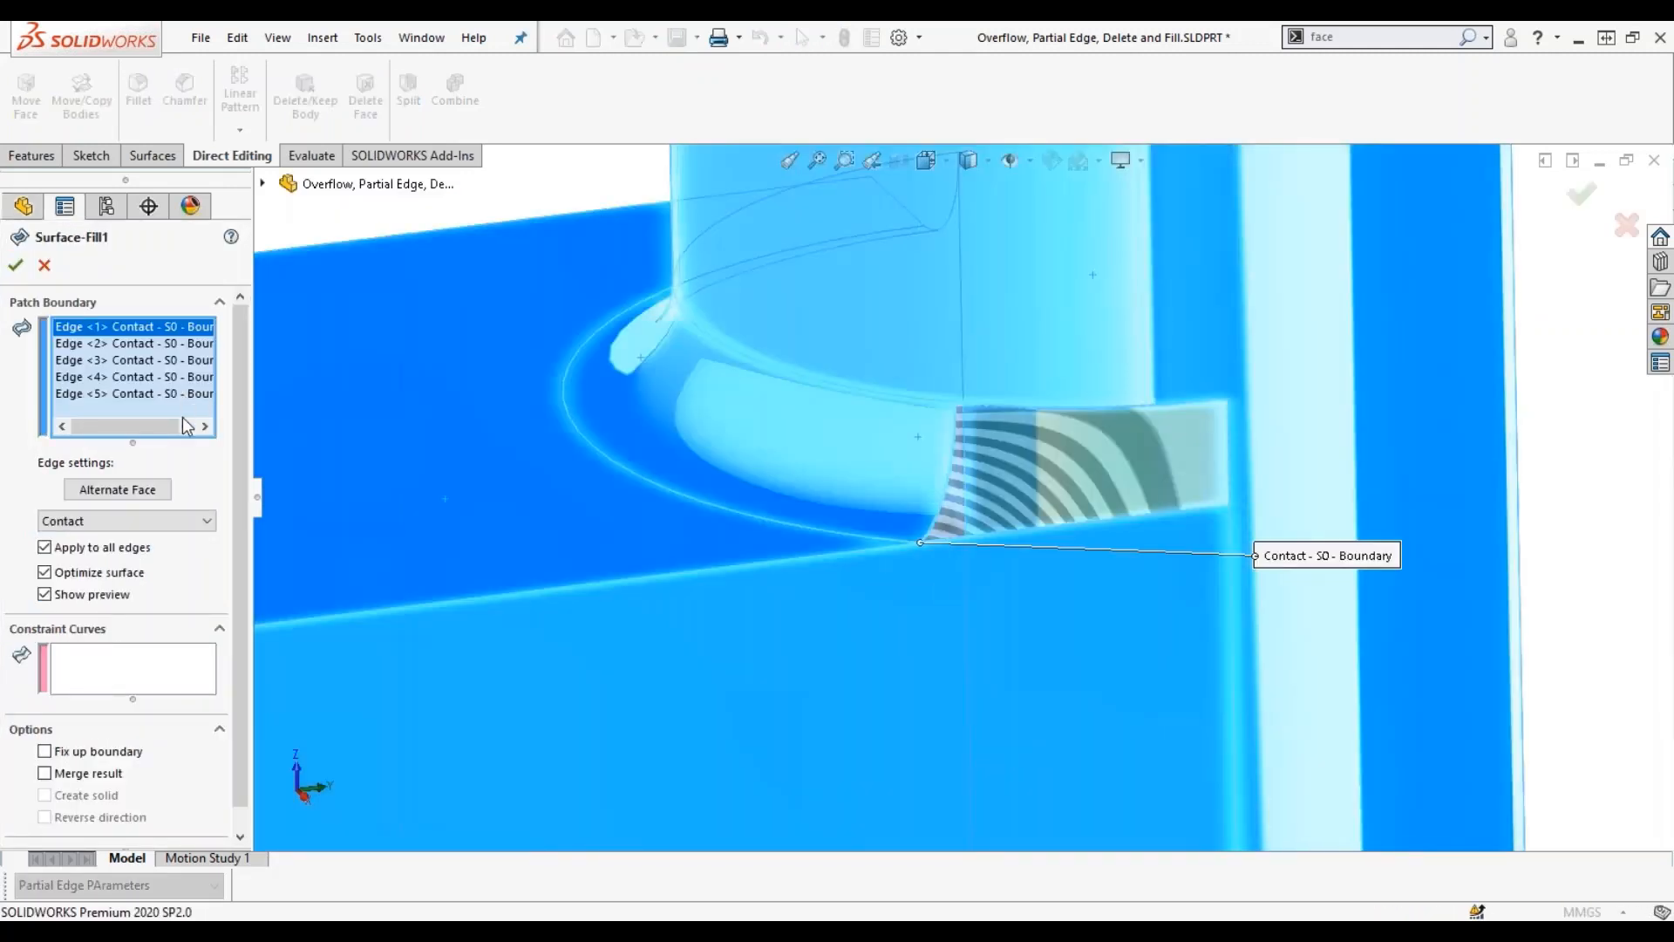
left_click(129, 523)
left_click(78, 550)
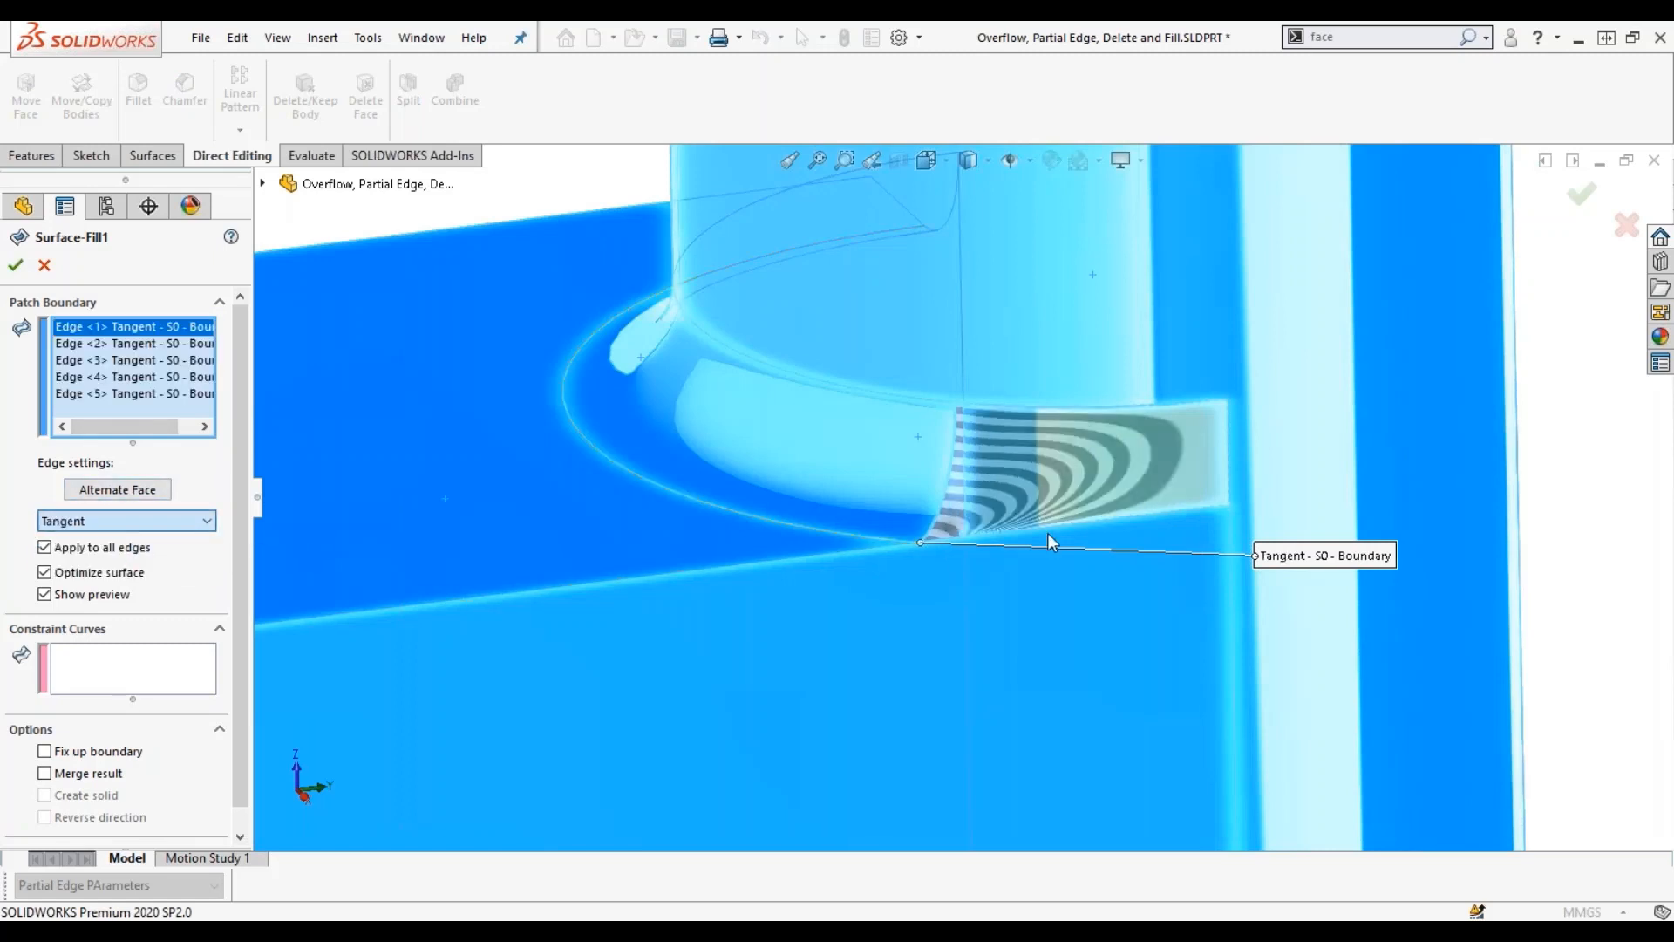
Remove the surface fill's boundary edge along the block's front face and select that edge again.
scroll(934, 569, "down", 6)
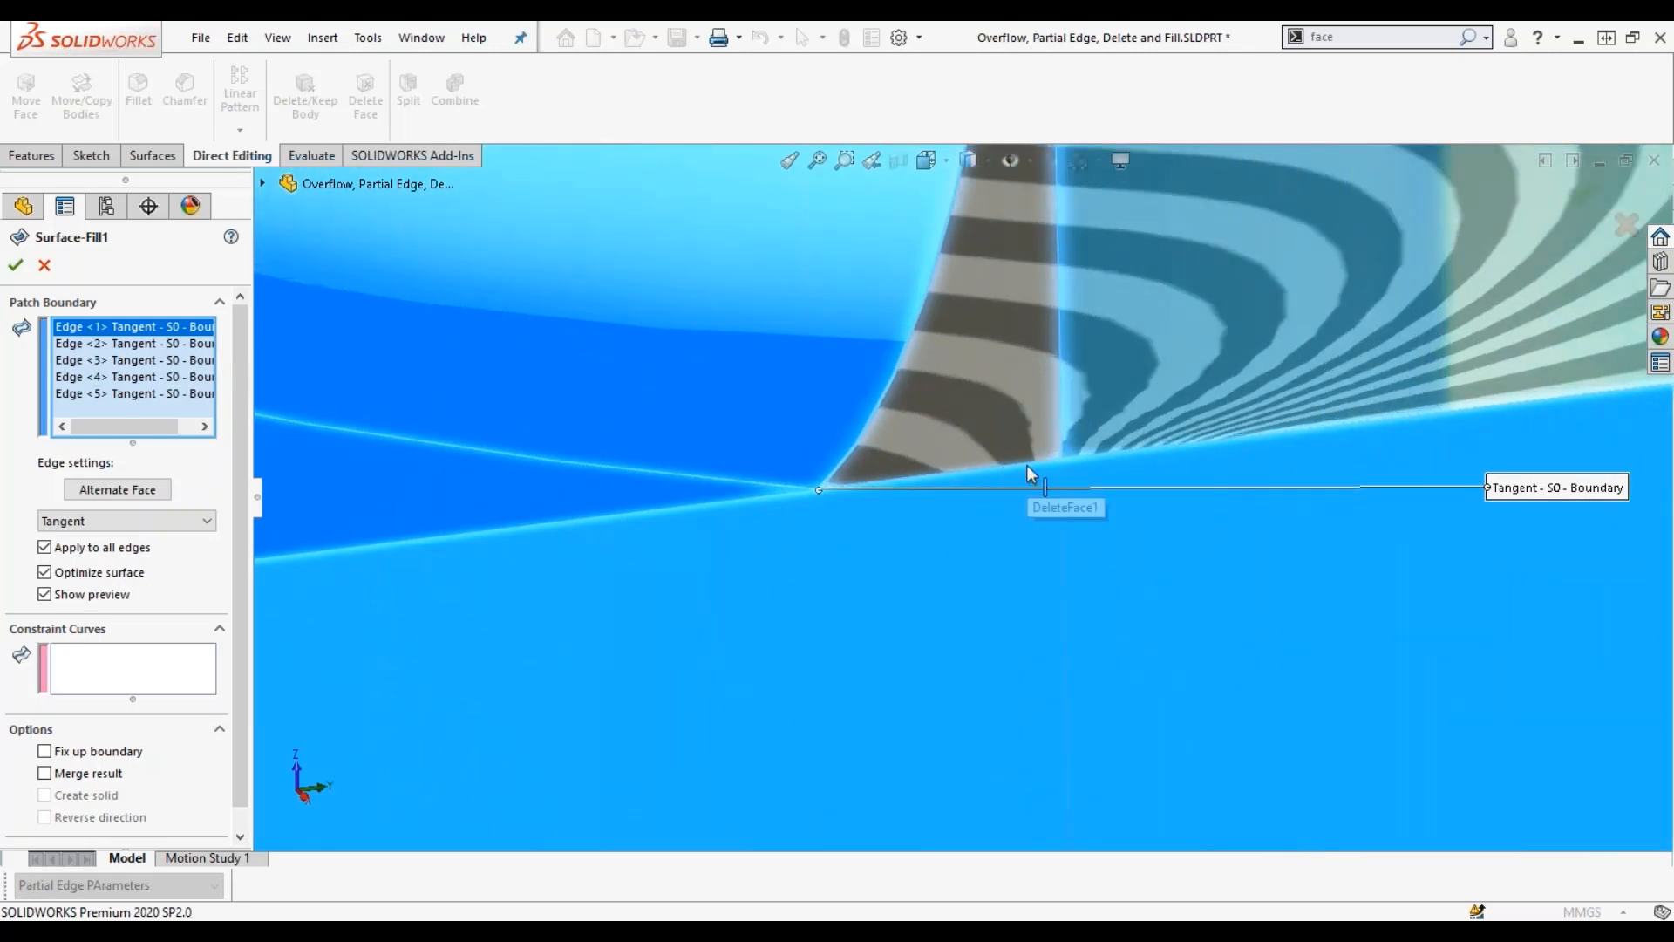
left_click(1028, 464)
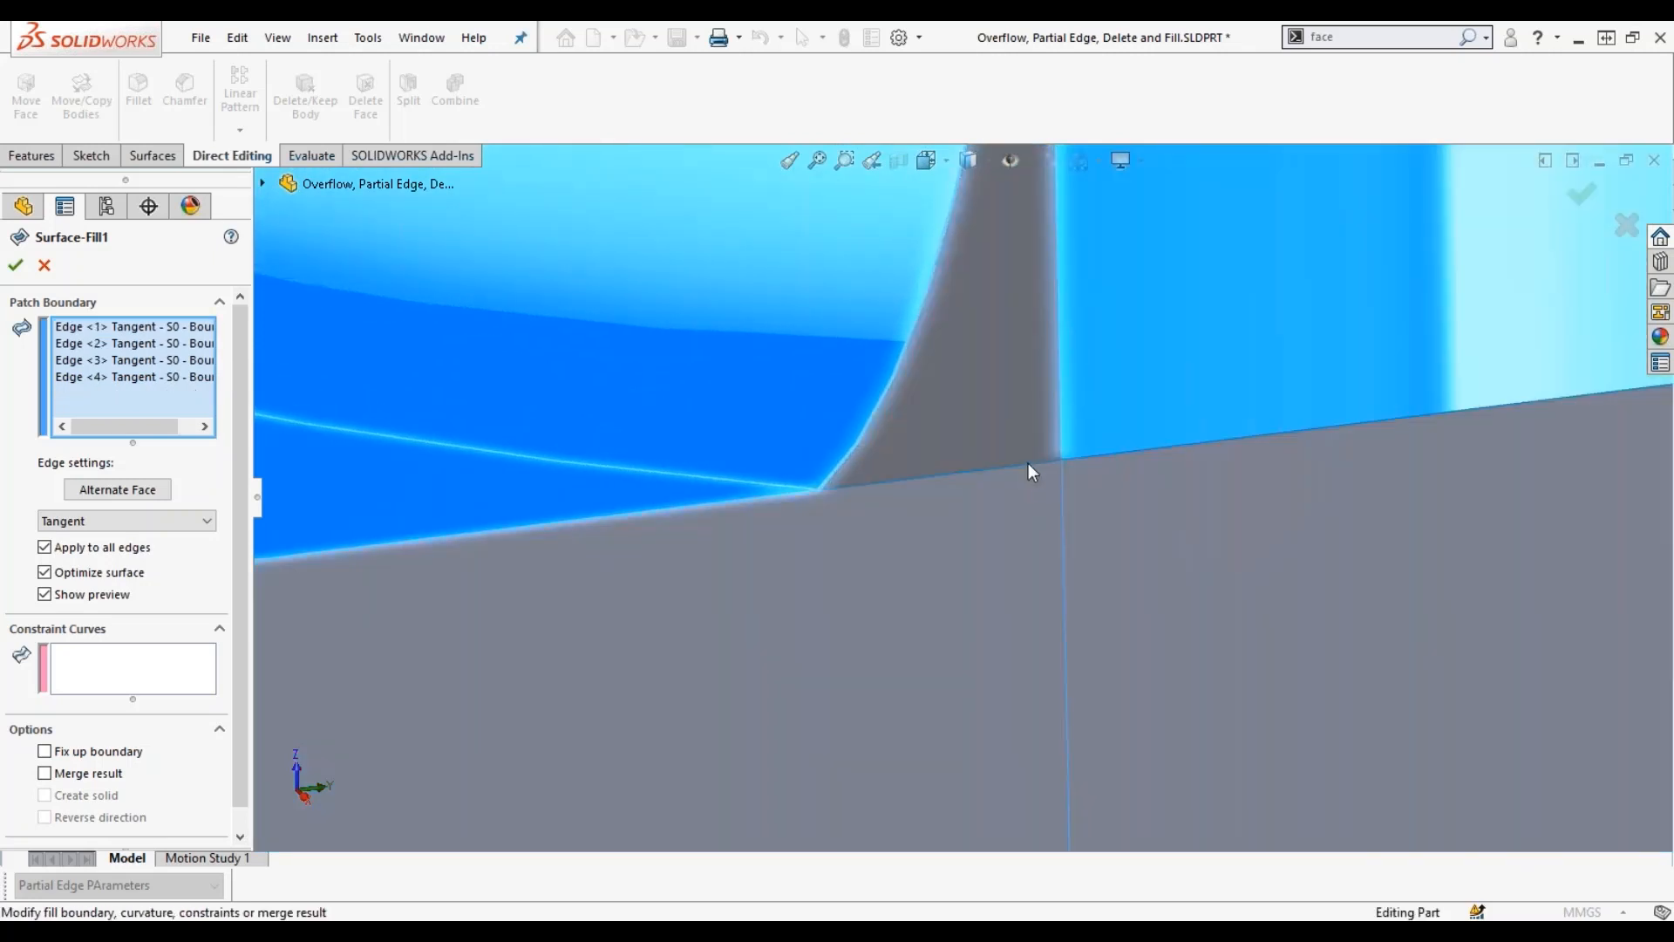
scroll(1036, 474, "up", 3)
middle_click_drag(1036, 474, 1044, 568)
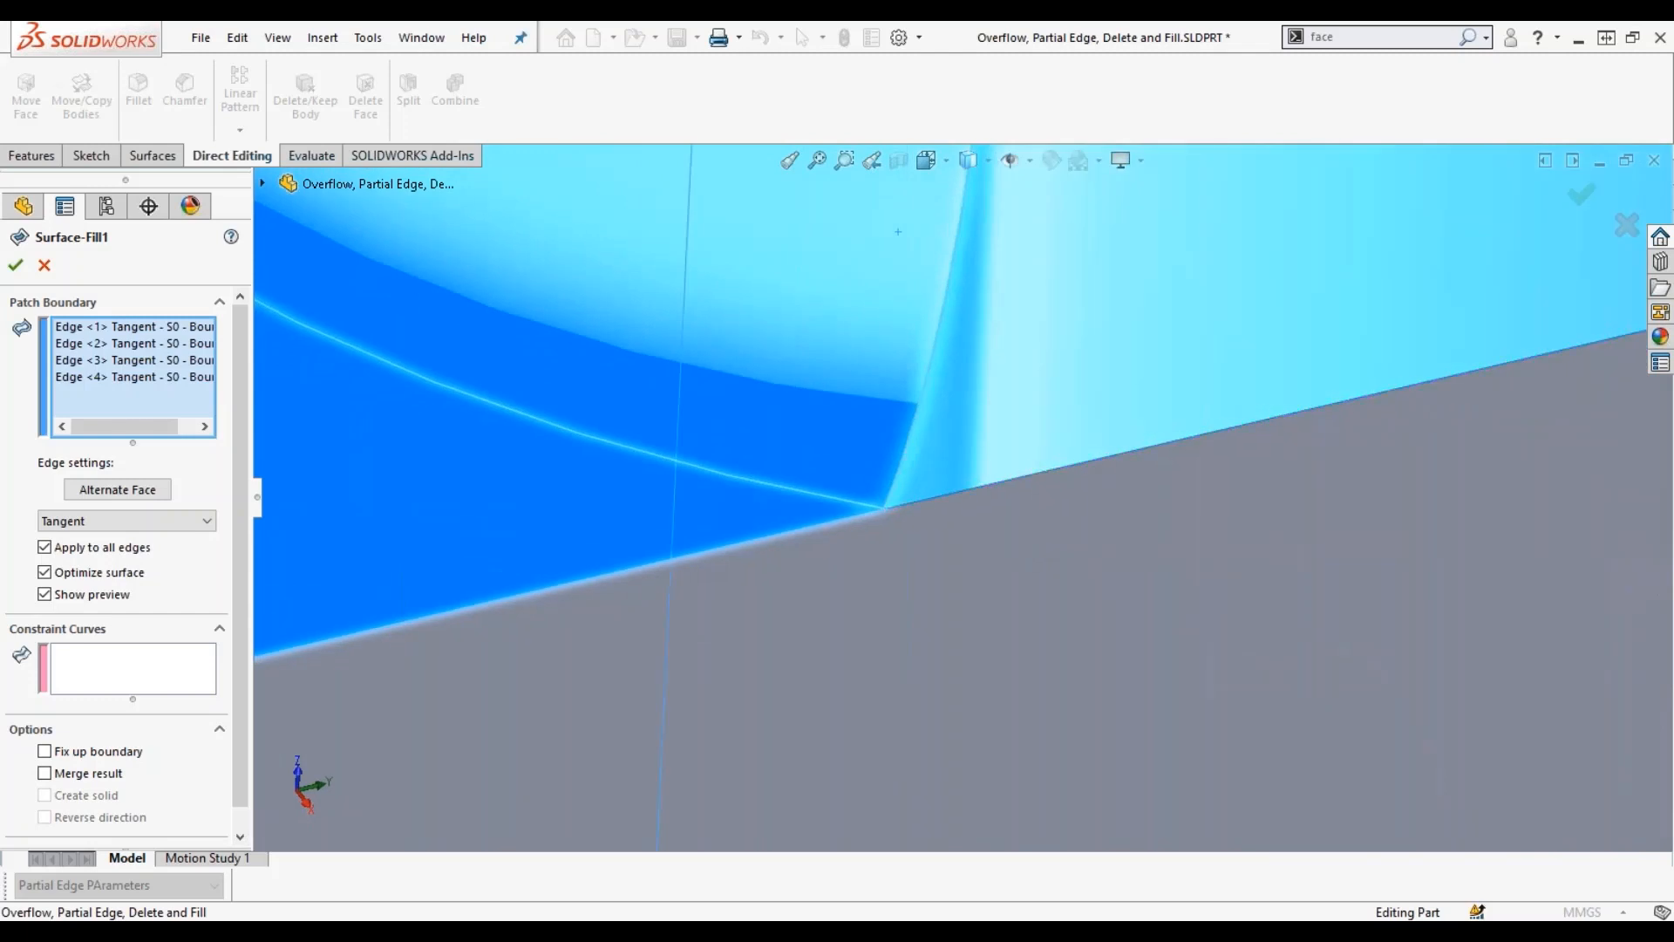
left_click(1037, 473)
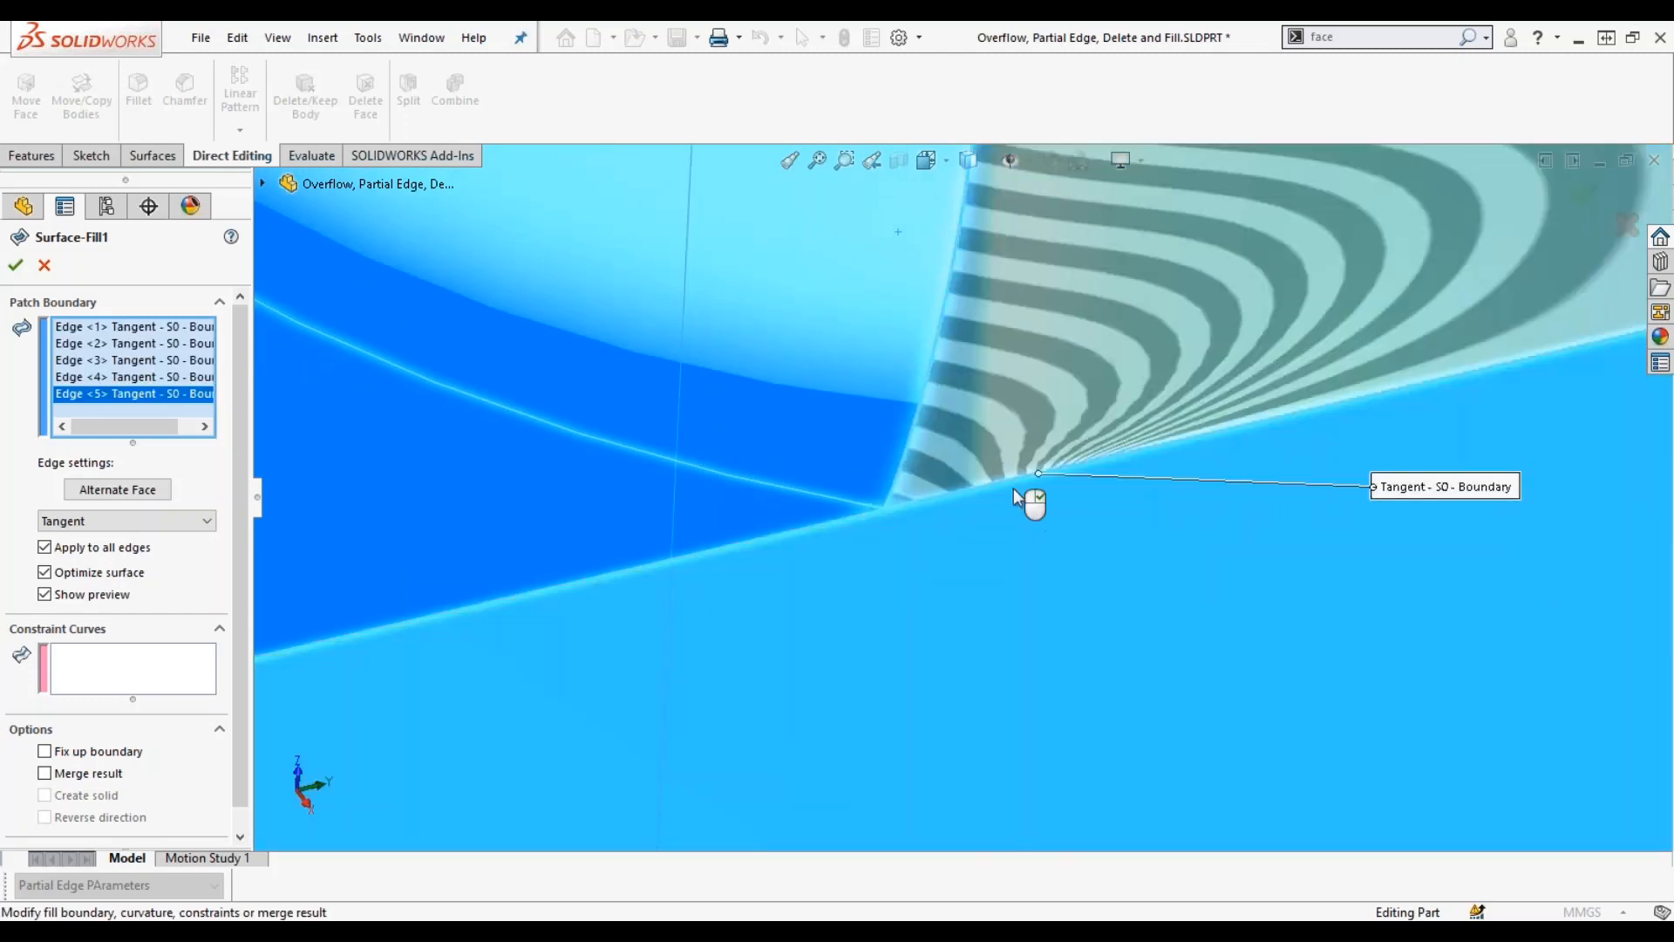
Set only the reselected front-face edge to Contact, with Apply to all edges turned off, and accept the surface fill.
left_click(175, 522)
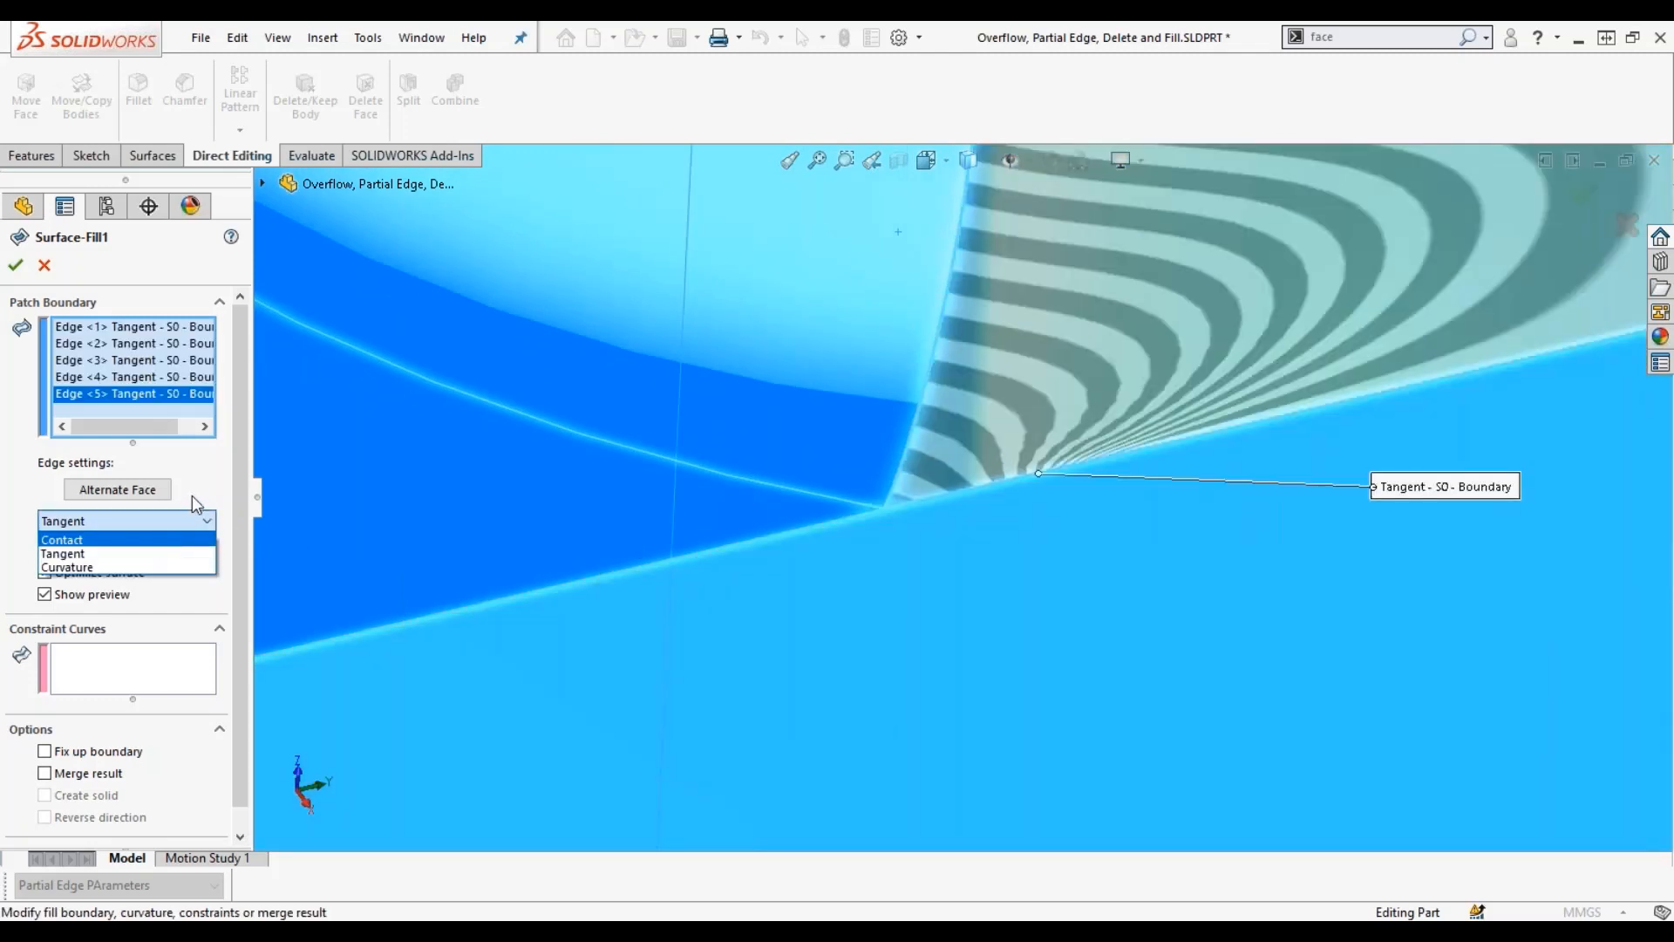
left_click(169, 521)
left_click(165, 521)
left_click(161, 540)
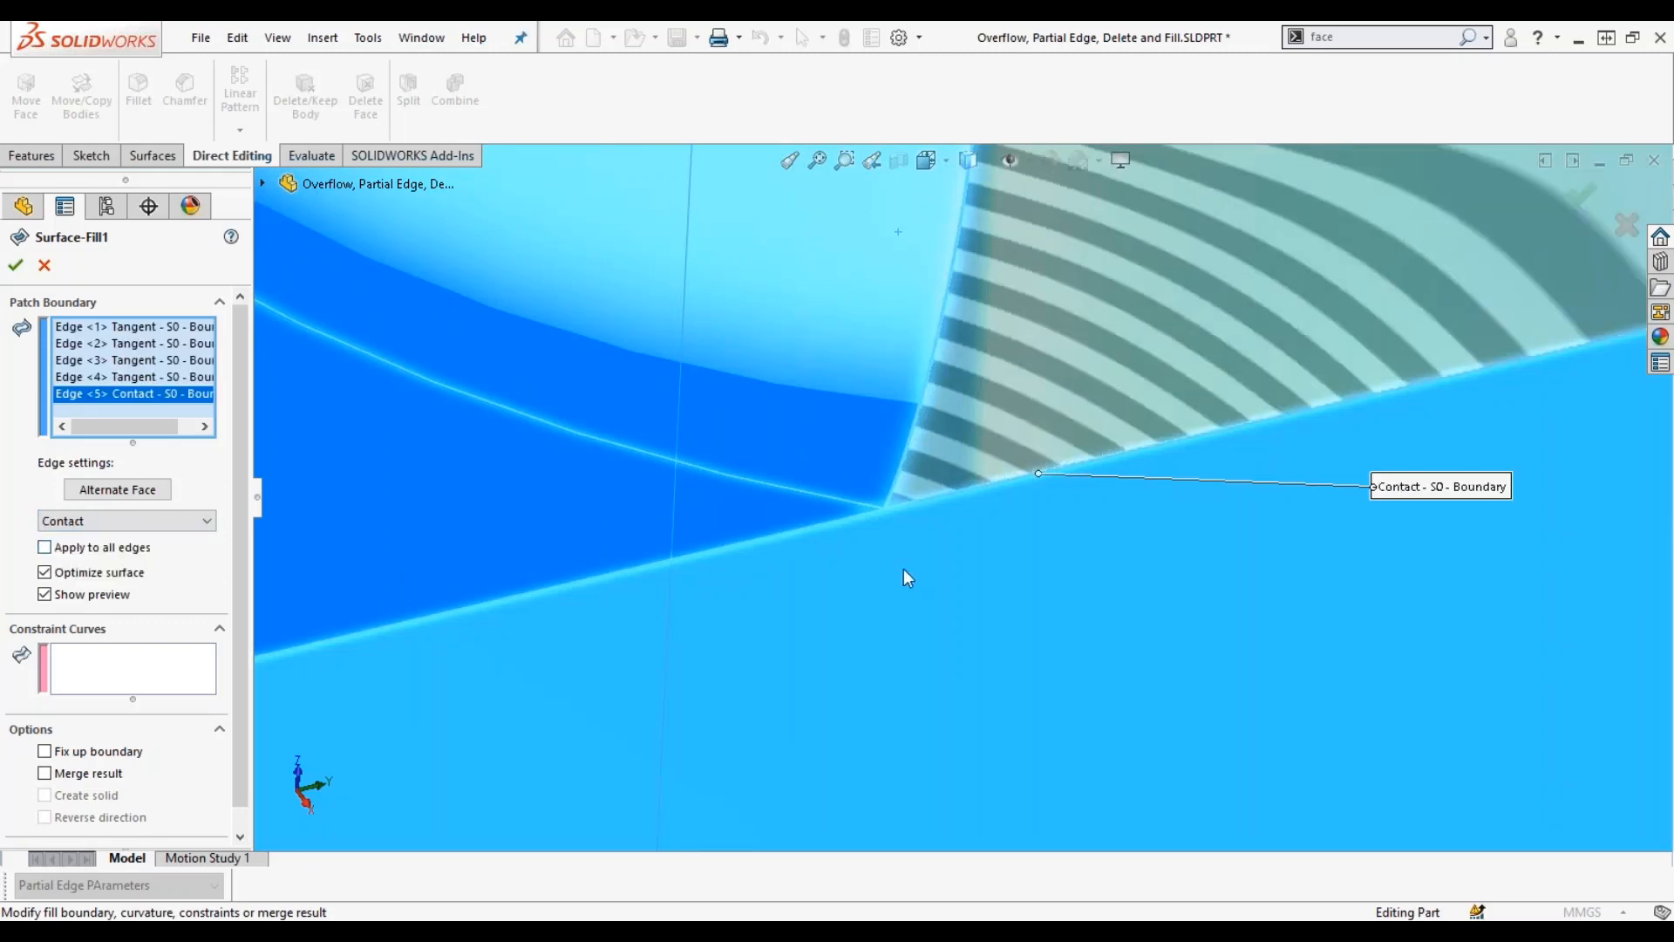
scroll(884, 568, "up", 5)
middle_click_drag(941, 553, 845, 532)
left_click(14, 264)
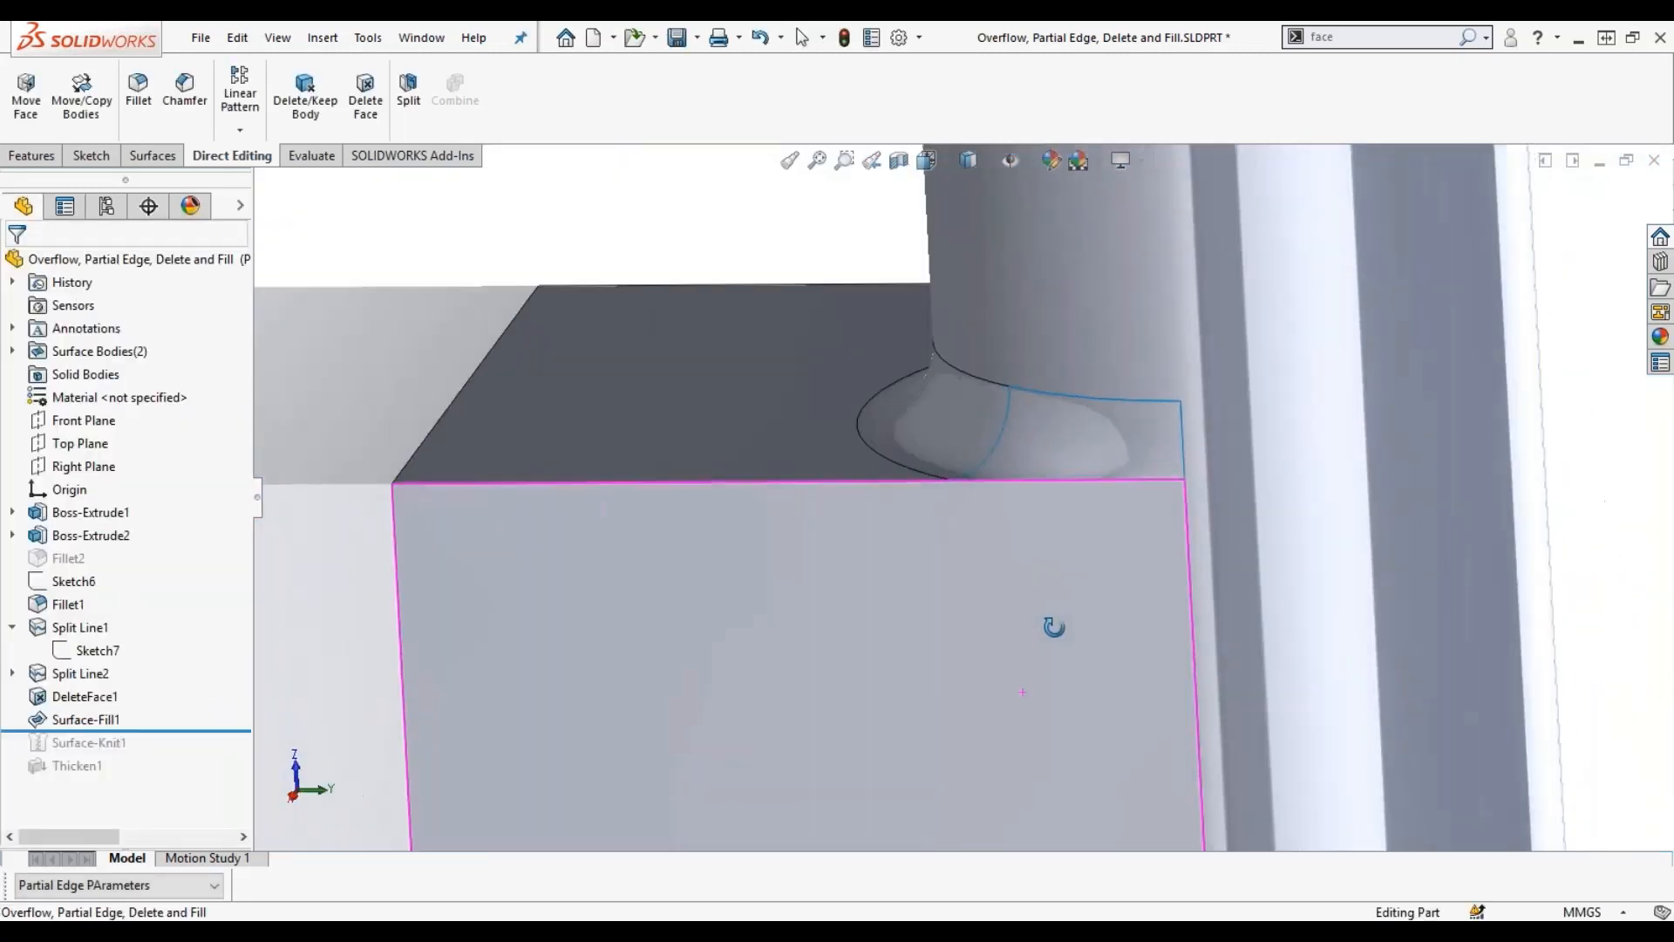
Roll the model forward to the end of the feature tree, past Surface-Knit1 and Thicken1.
middle_click_drag(1055, 627, 1043, 605)
left_click_drag(172, 730, 165, 779)
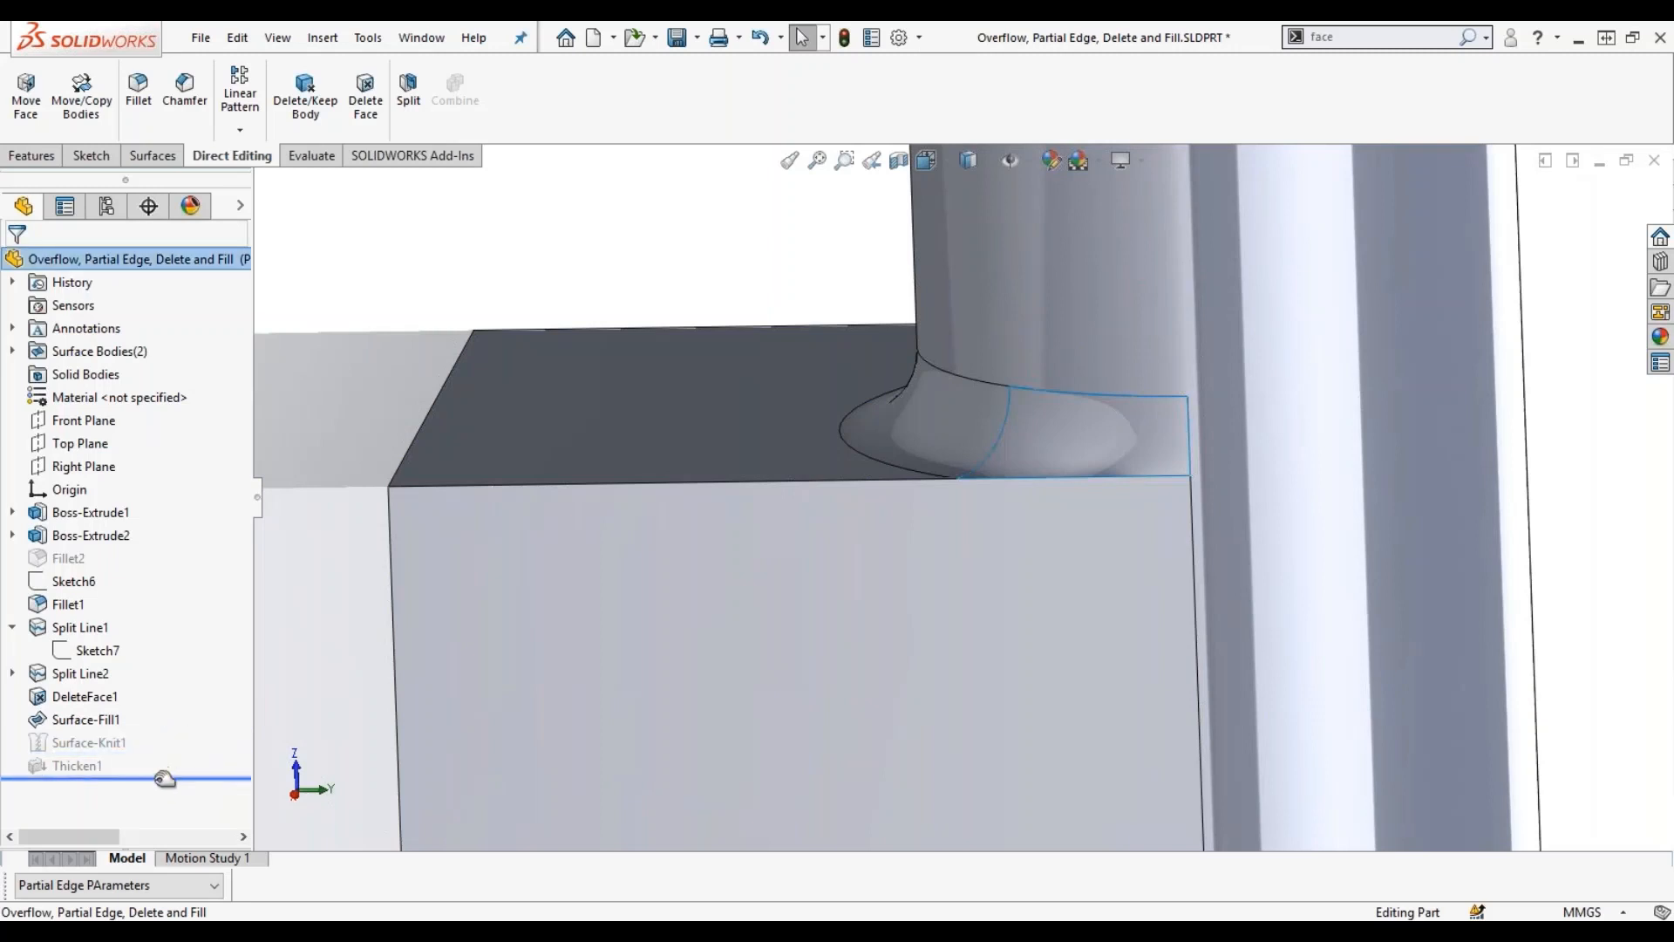
middle_click_drag(919, 699, 924, 560)
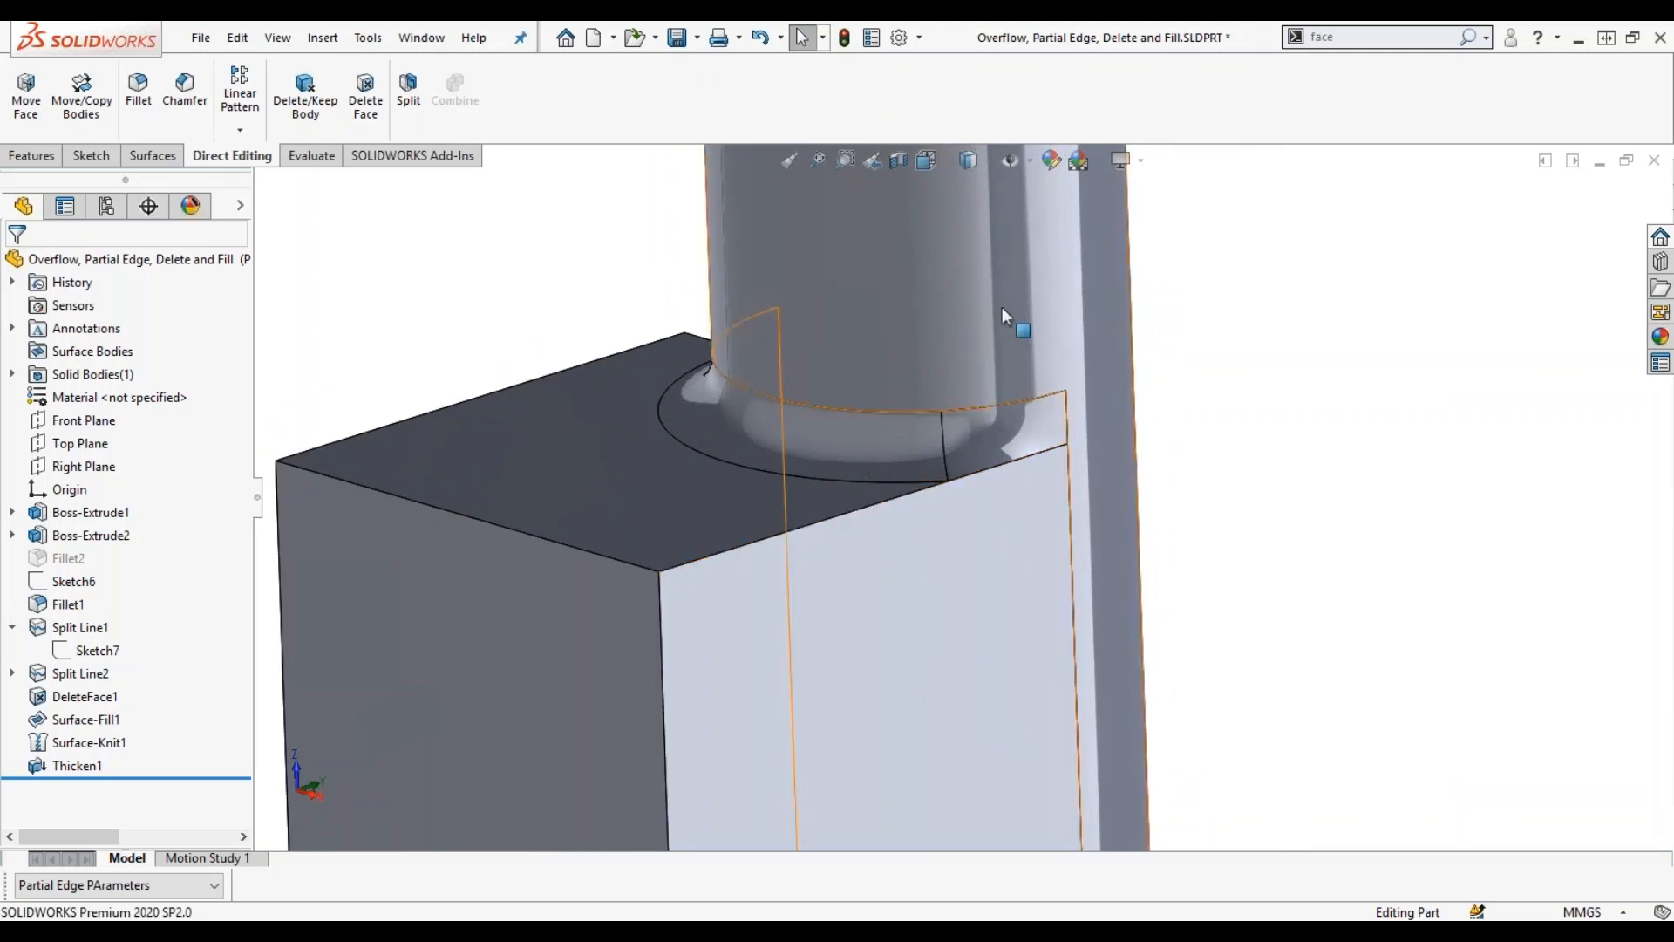
Preview the Face Curves mesh on the filled face at the end of the fillet, and leave the command without creating curves.
left_click(1470, 36)
left_click(1042, 427)
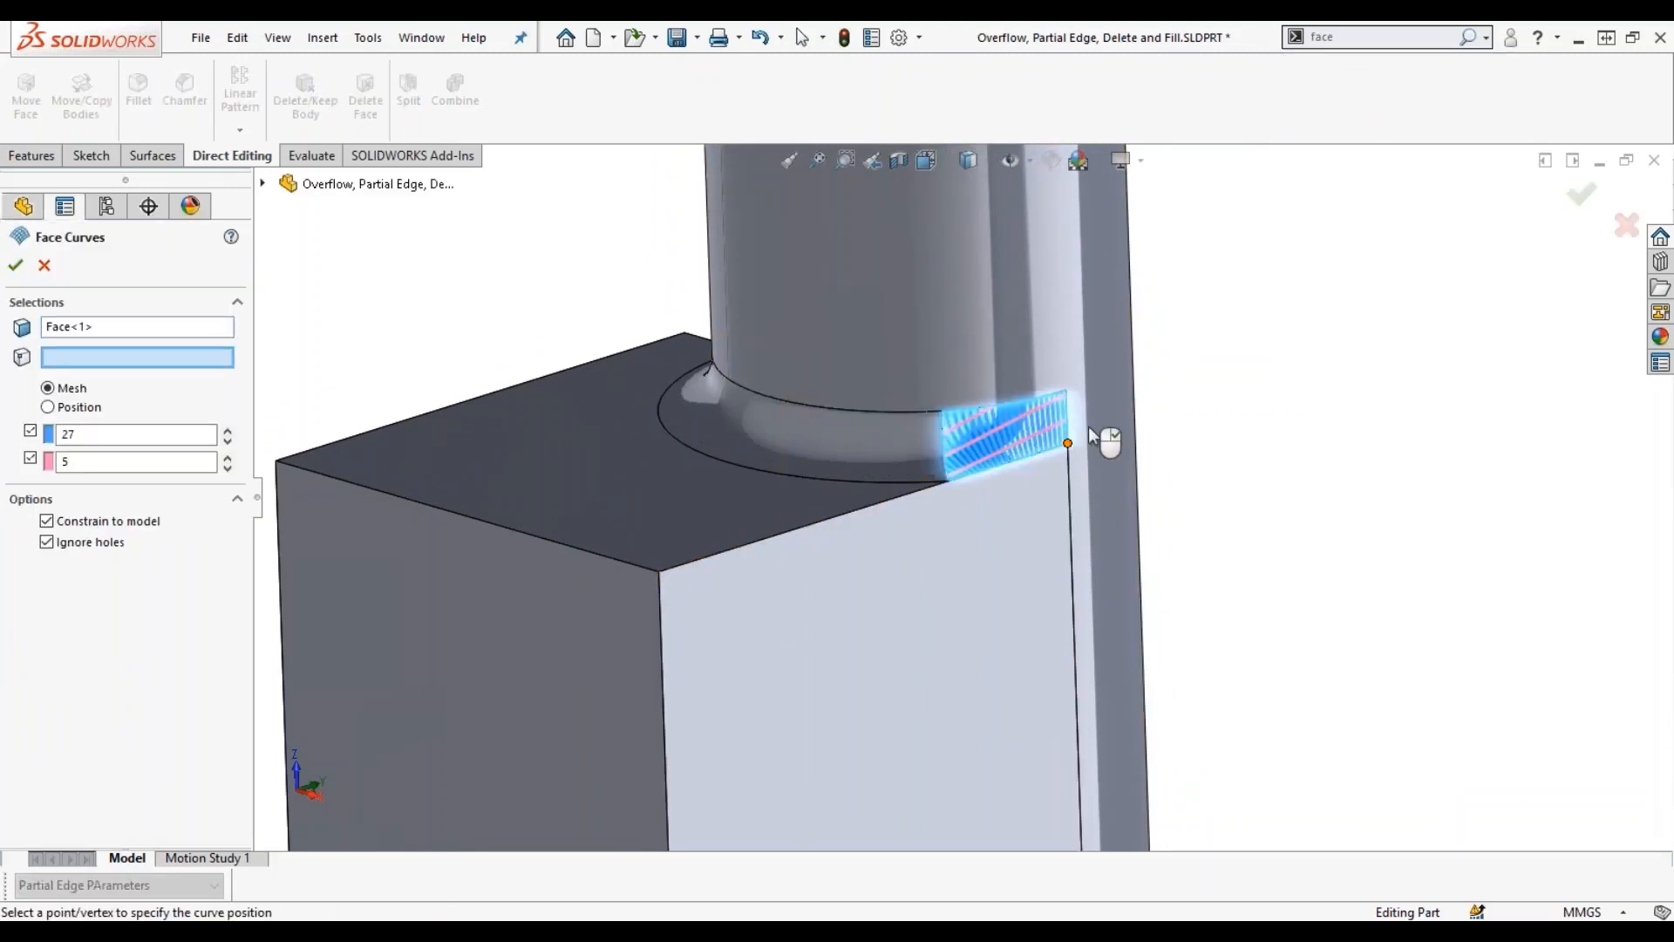
scroll(1006, 422, "up", 3)
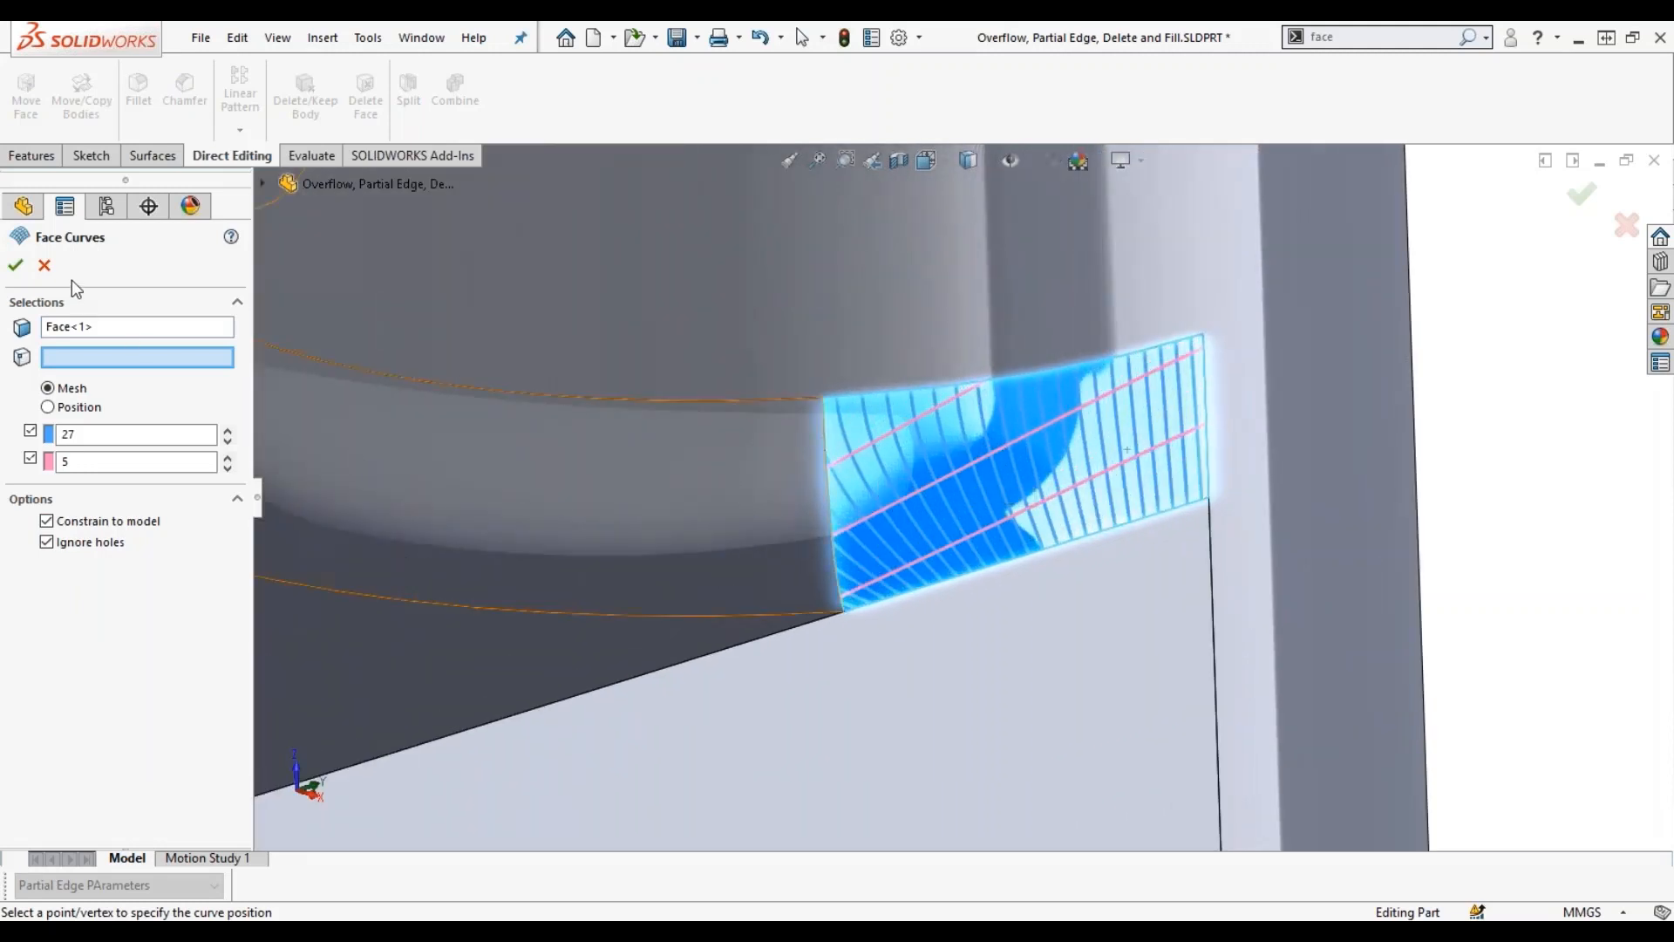
left_click(44, 265)
scroll(1042, 484, "down", 5)
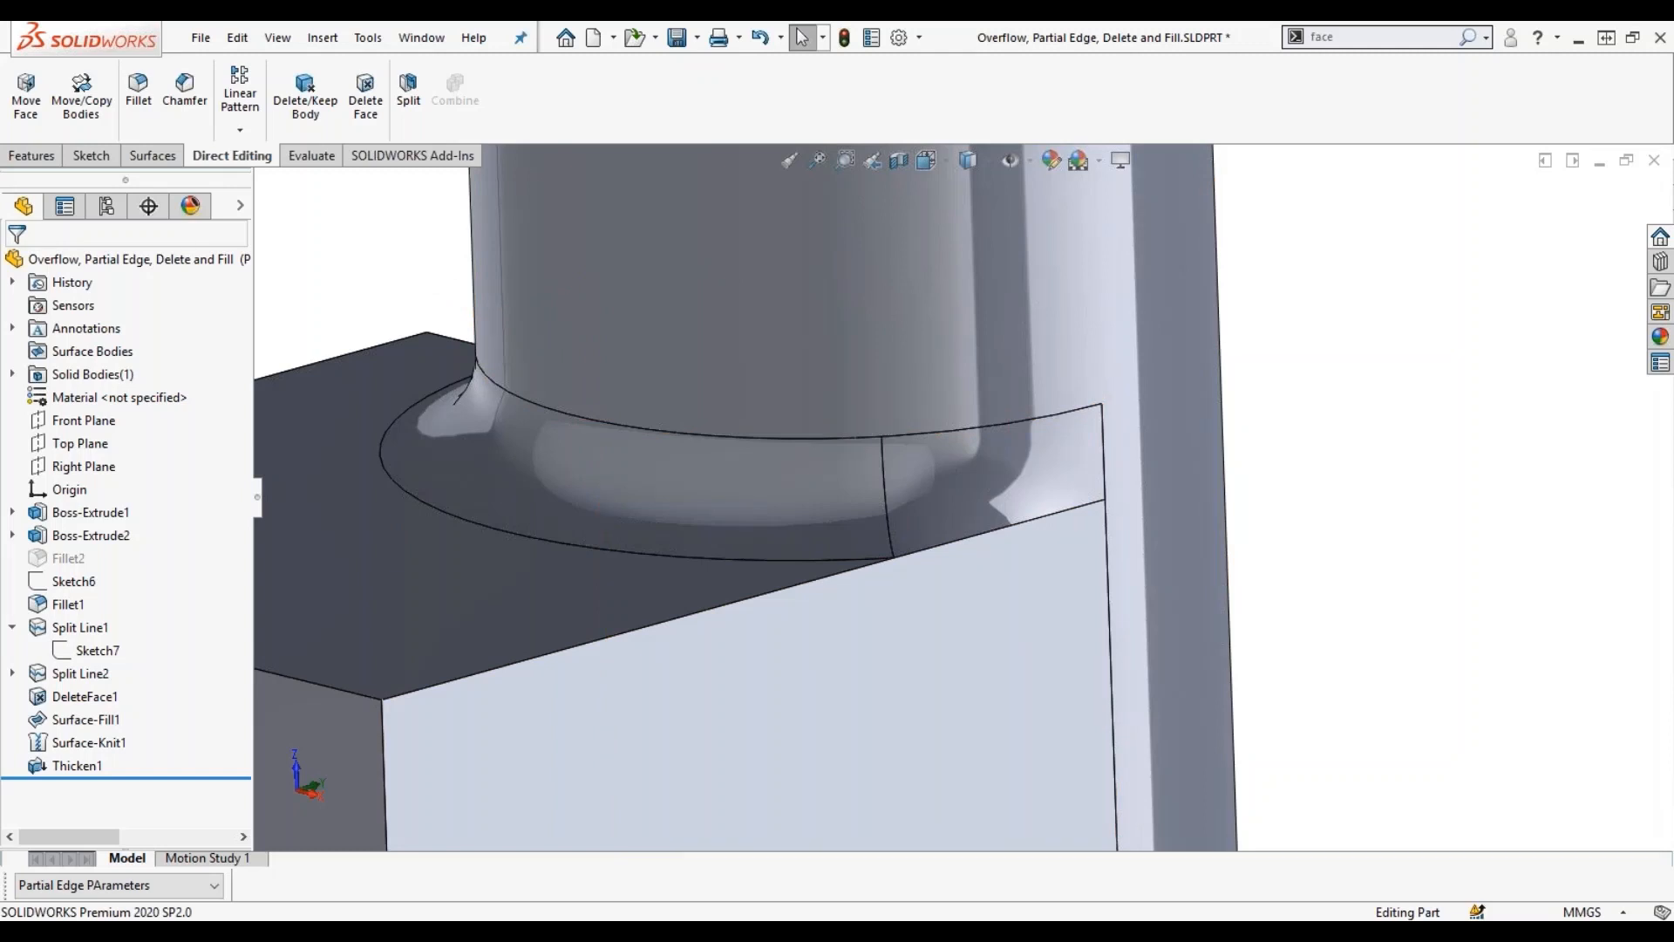
Close the current part and bring up the dialog for opening another file.
left_click(1654, 160)
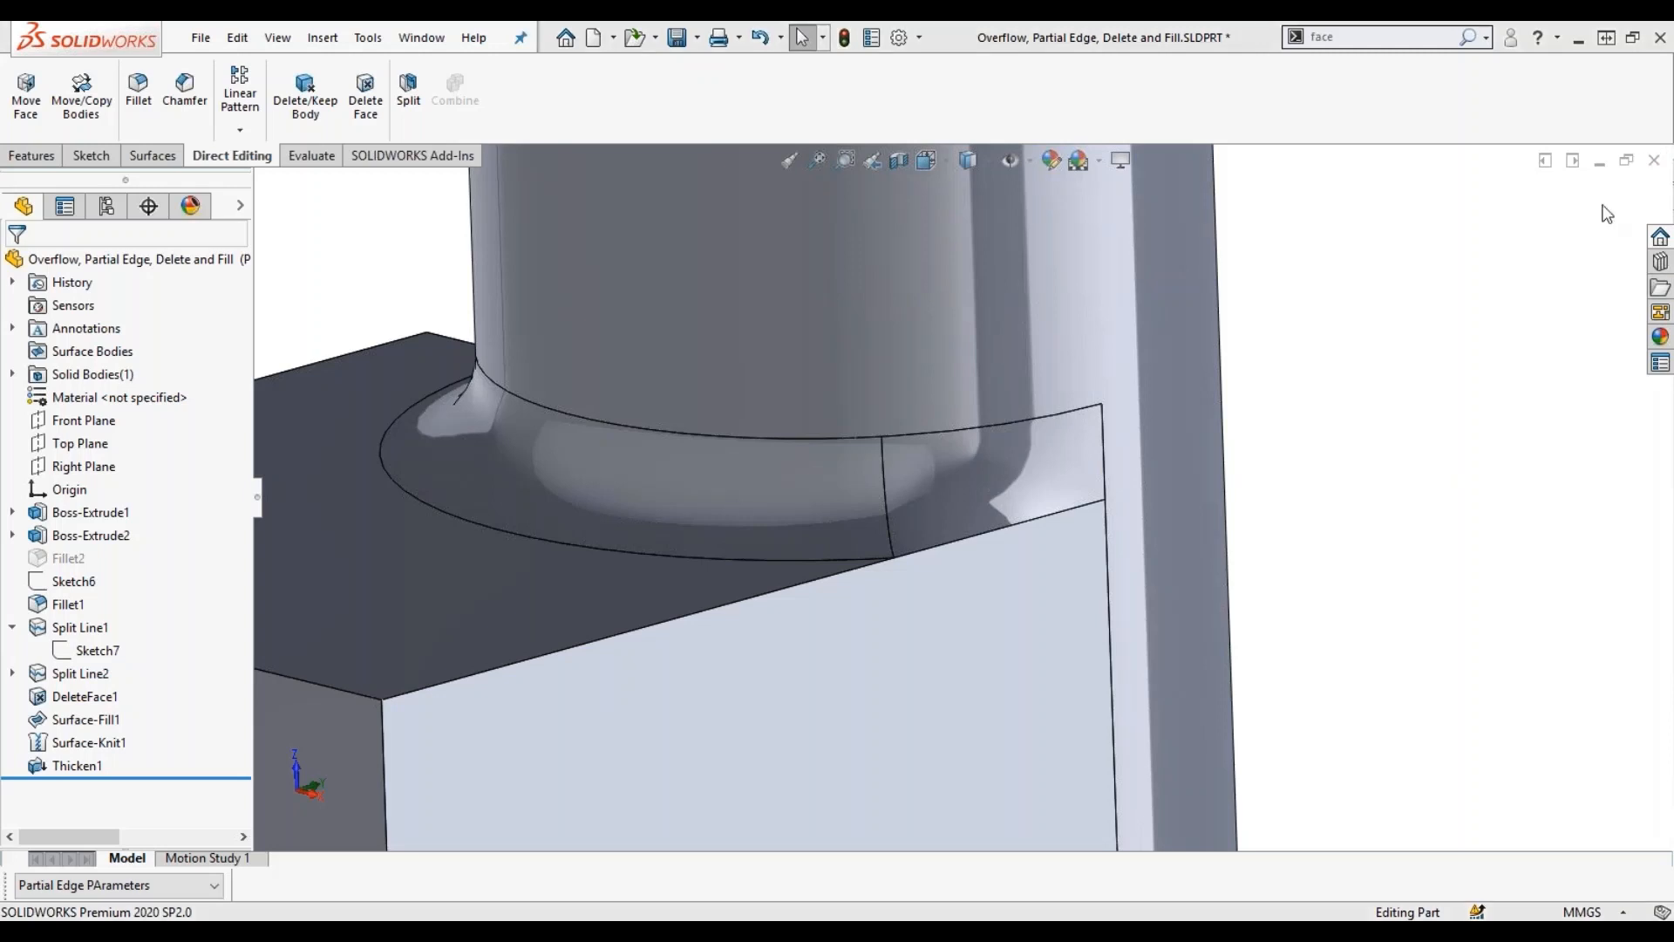
left_click(759, 494)
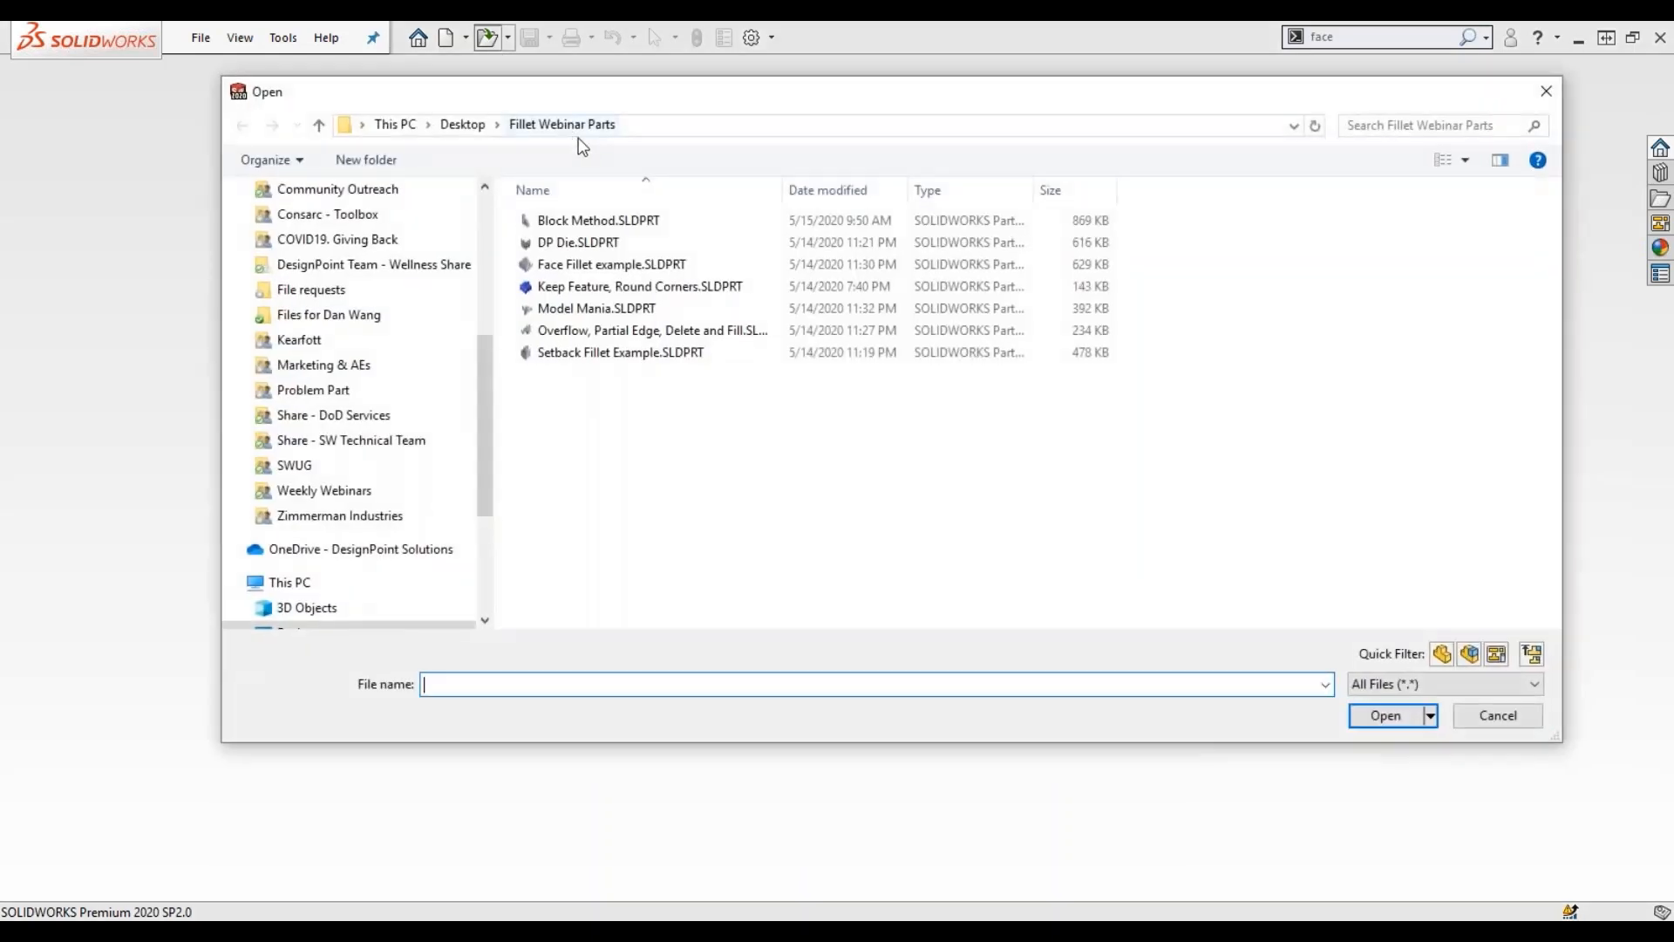
Open Face Fillet example.SLDPRT and examine the block's swept cuts and split lines from several sides.
left_click(594, 270)
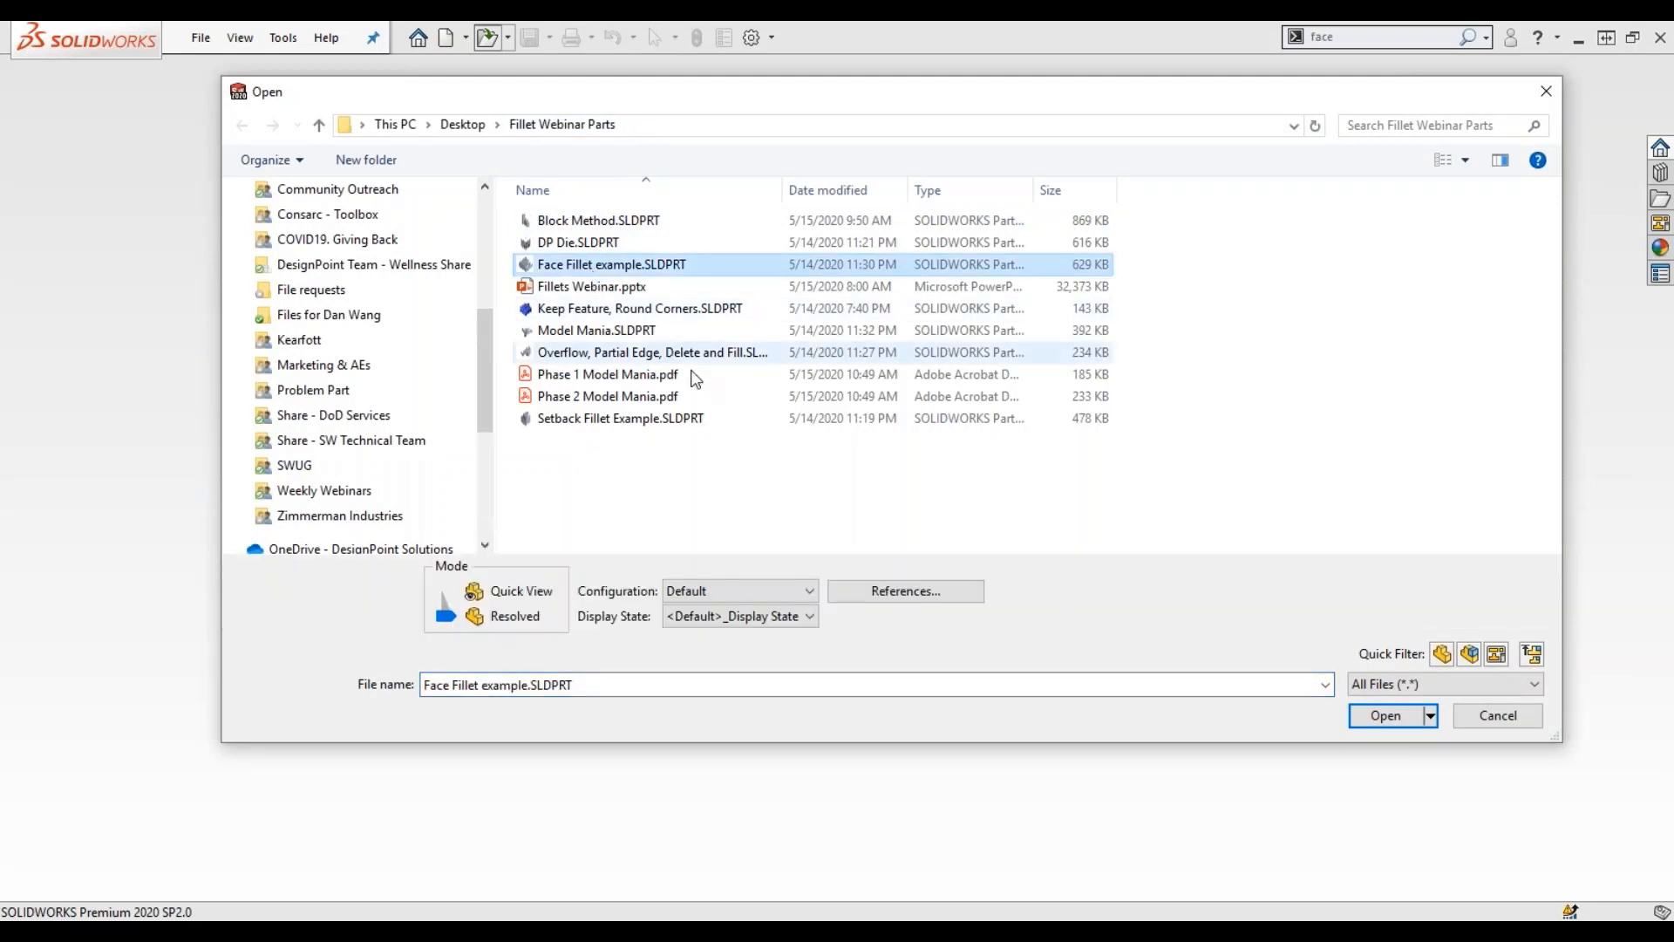
left_click(1383, 715)
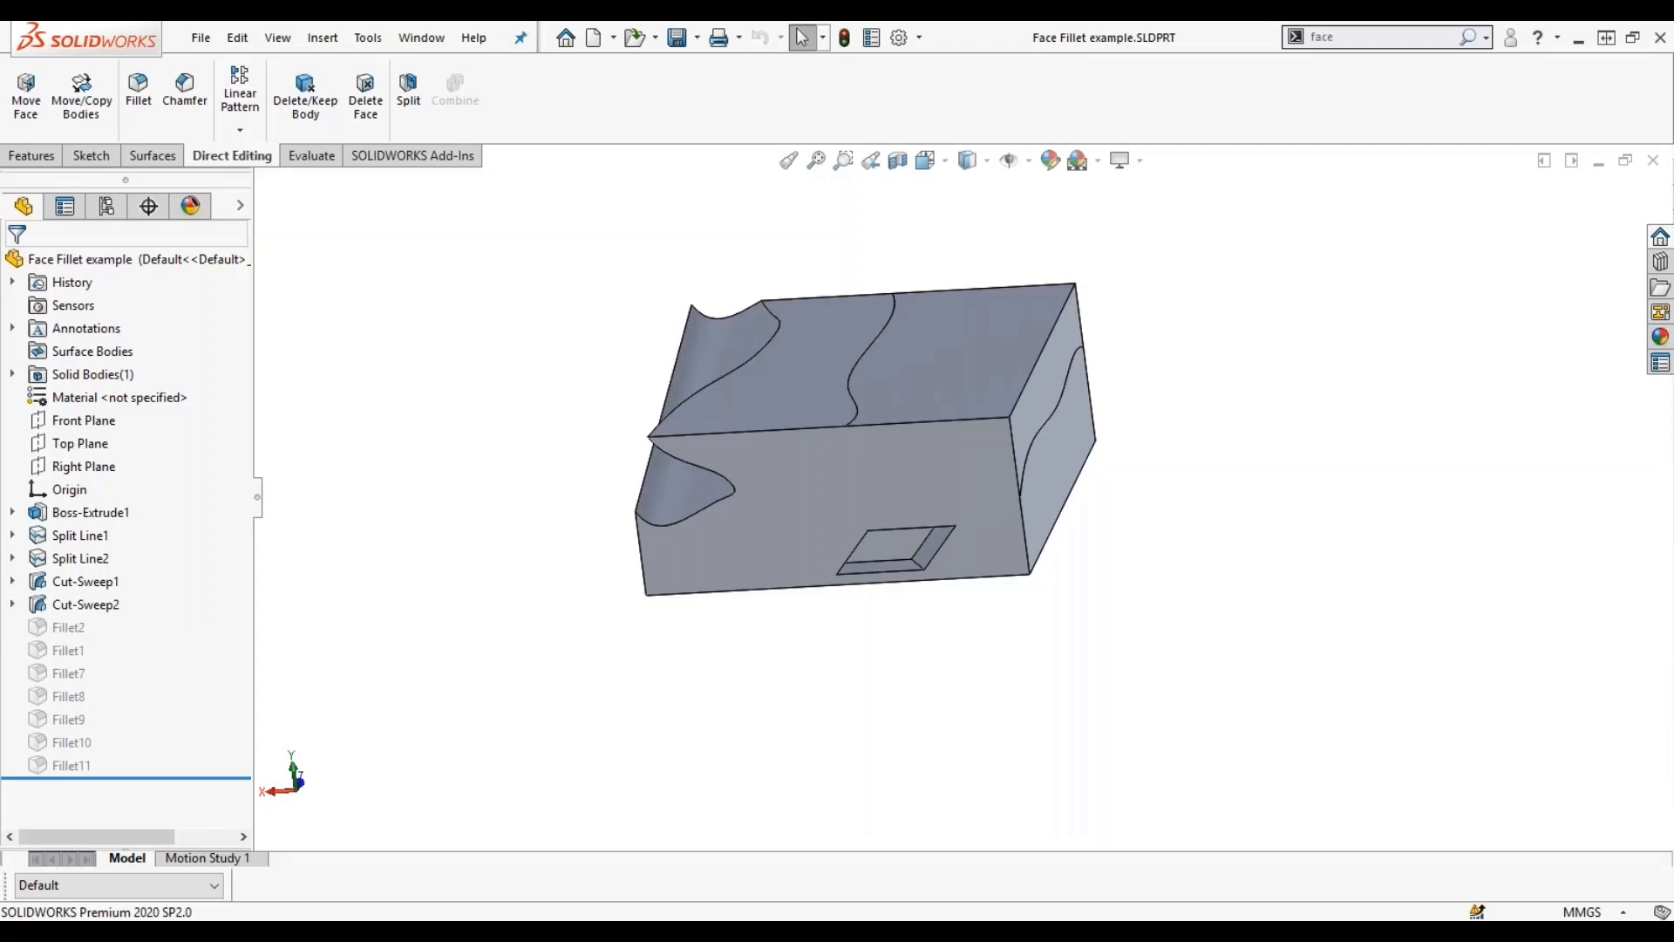
mouse_move(1024, 571)
middle_mouse_down()
mouse_move(1003, 558)
mouse_move(1017, 601)
mouse_move(1048, 565)
middle_mouse_up()
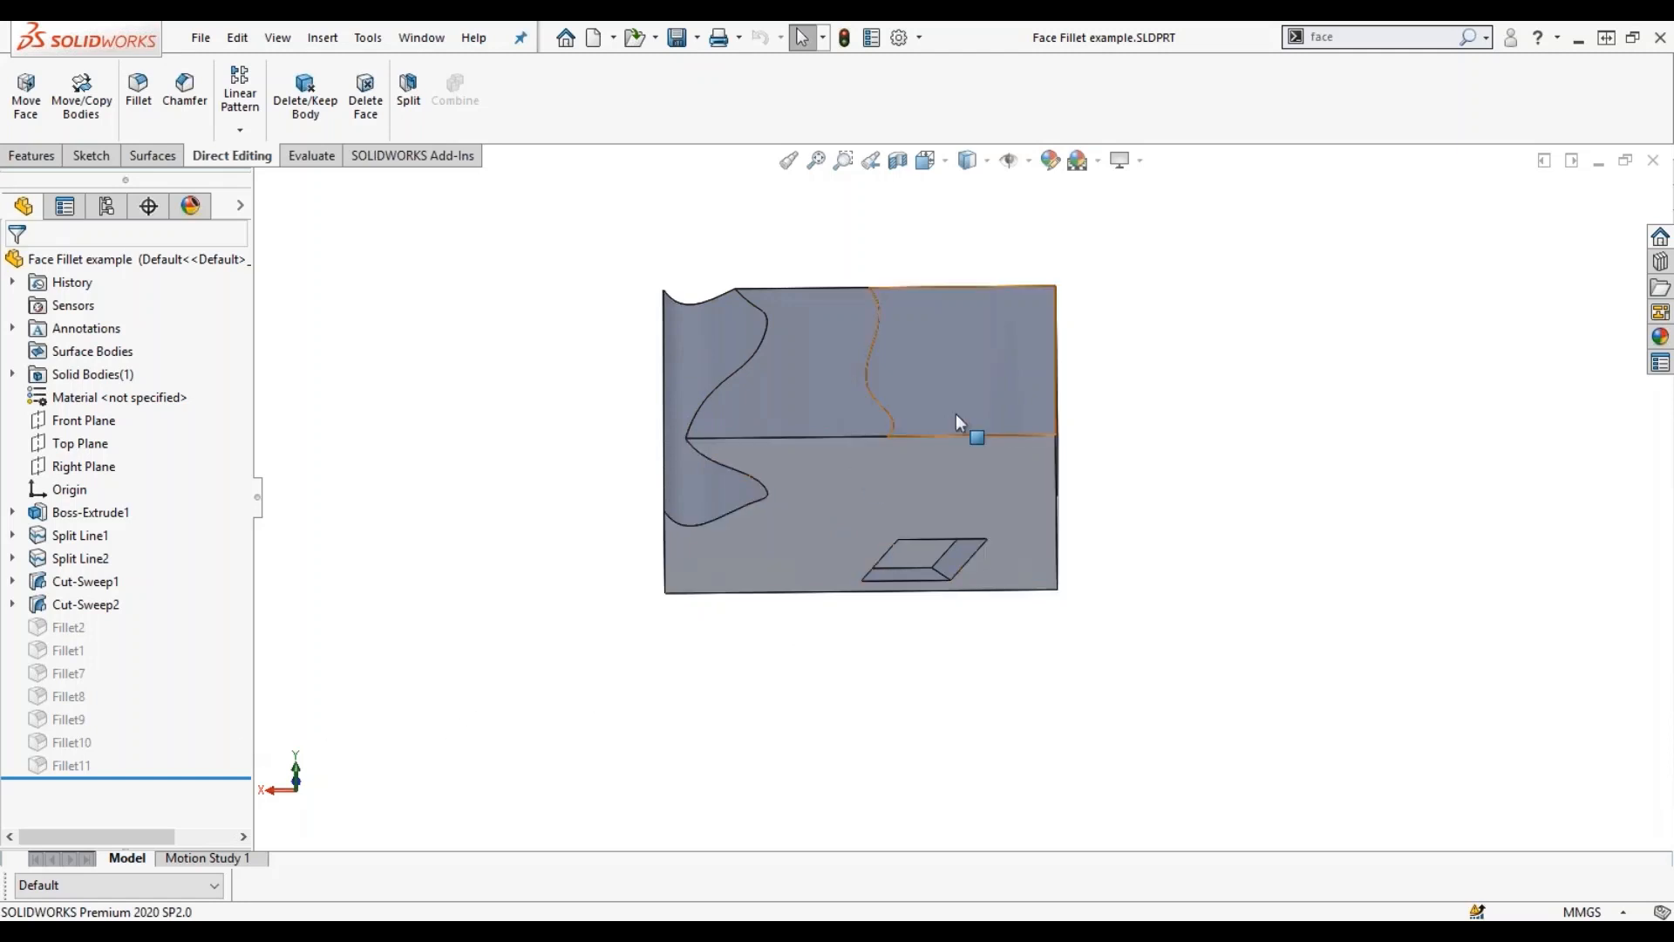
scroll(854, 410, "down", 3)
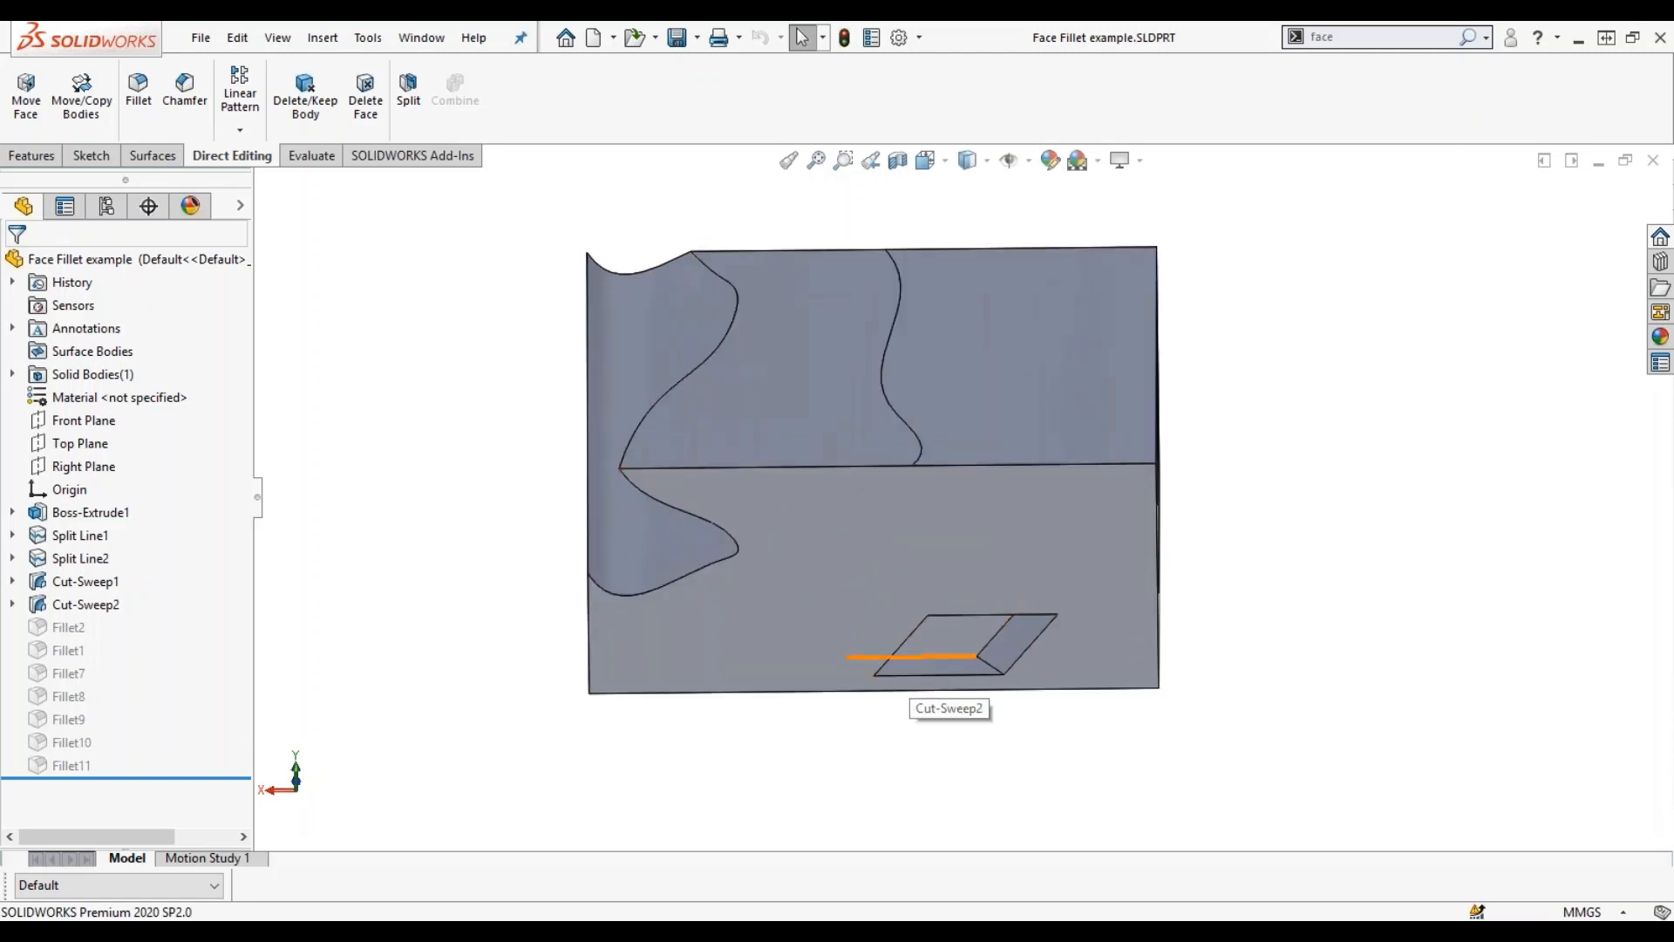
middle_click_drag(797, 625, 830, 642)
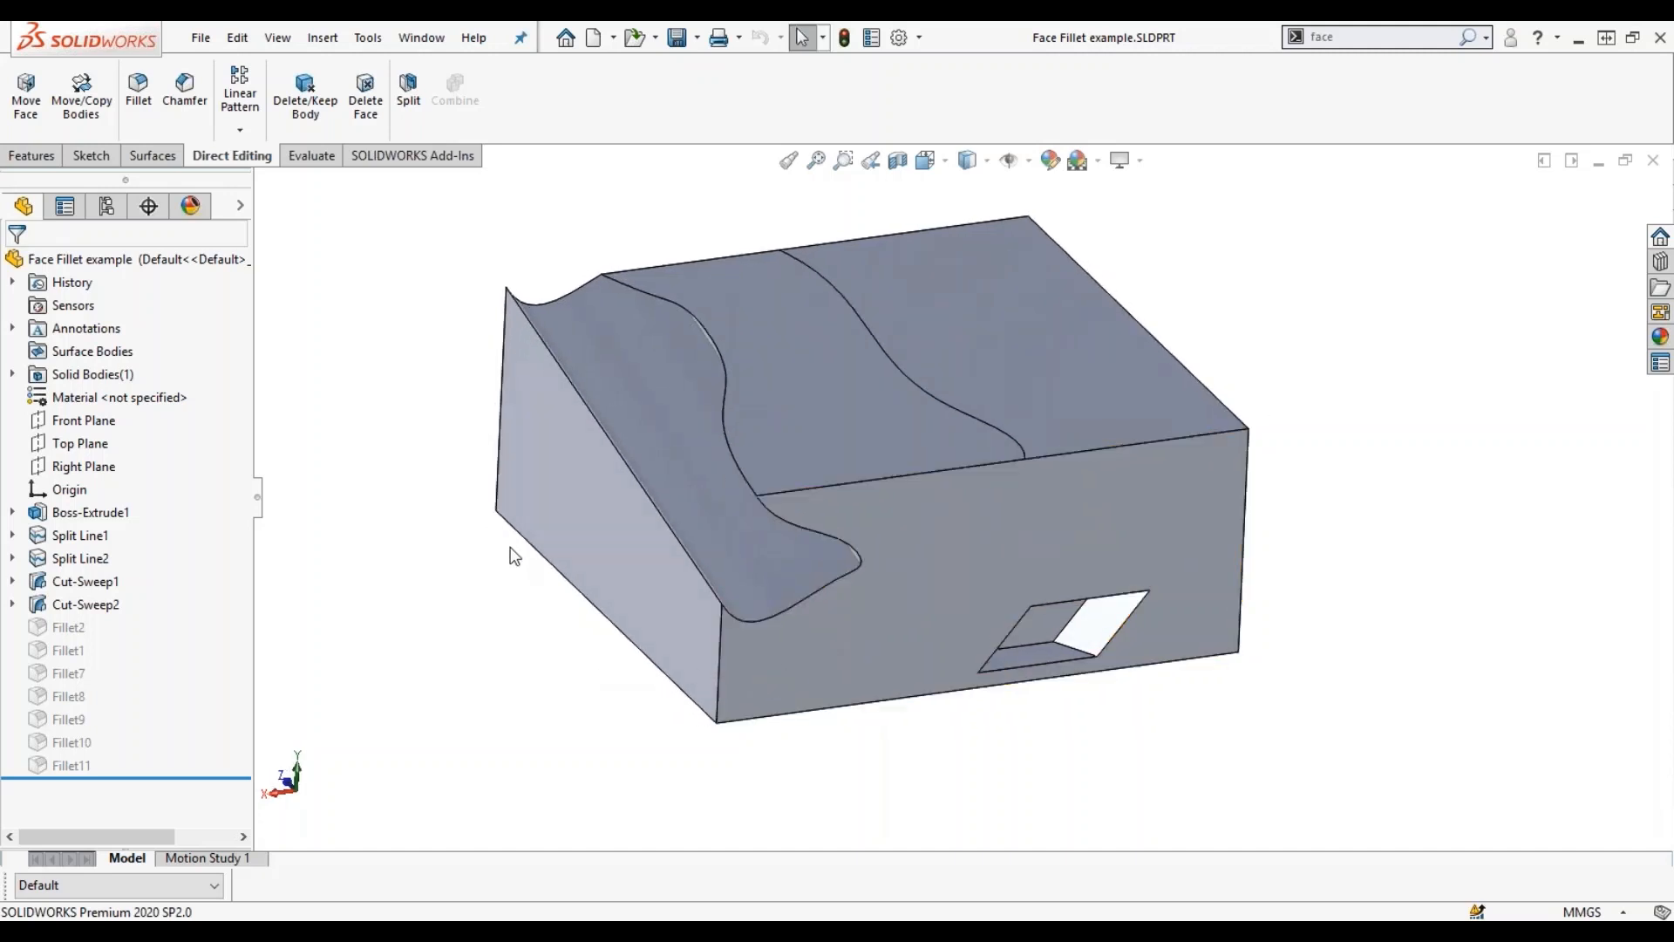
middle_click_drag(519, 561, 474, 606)
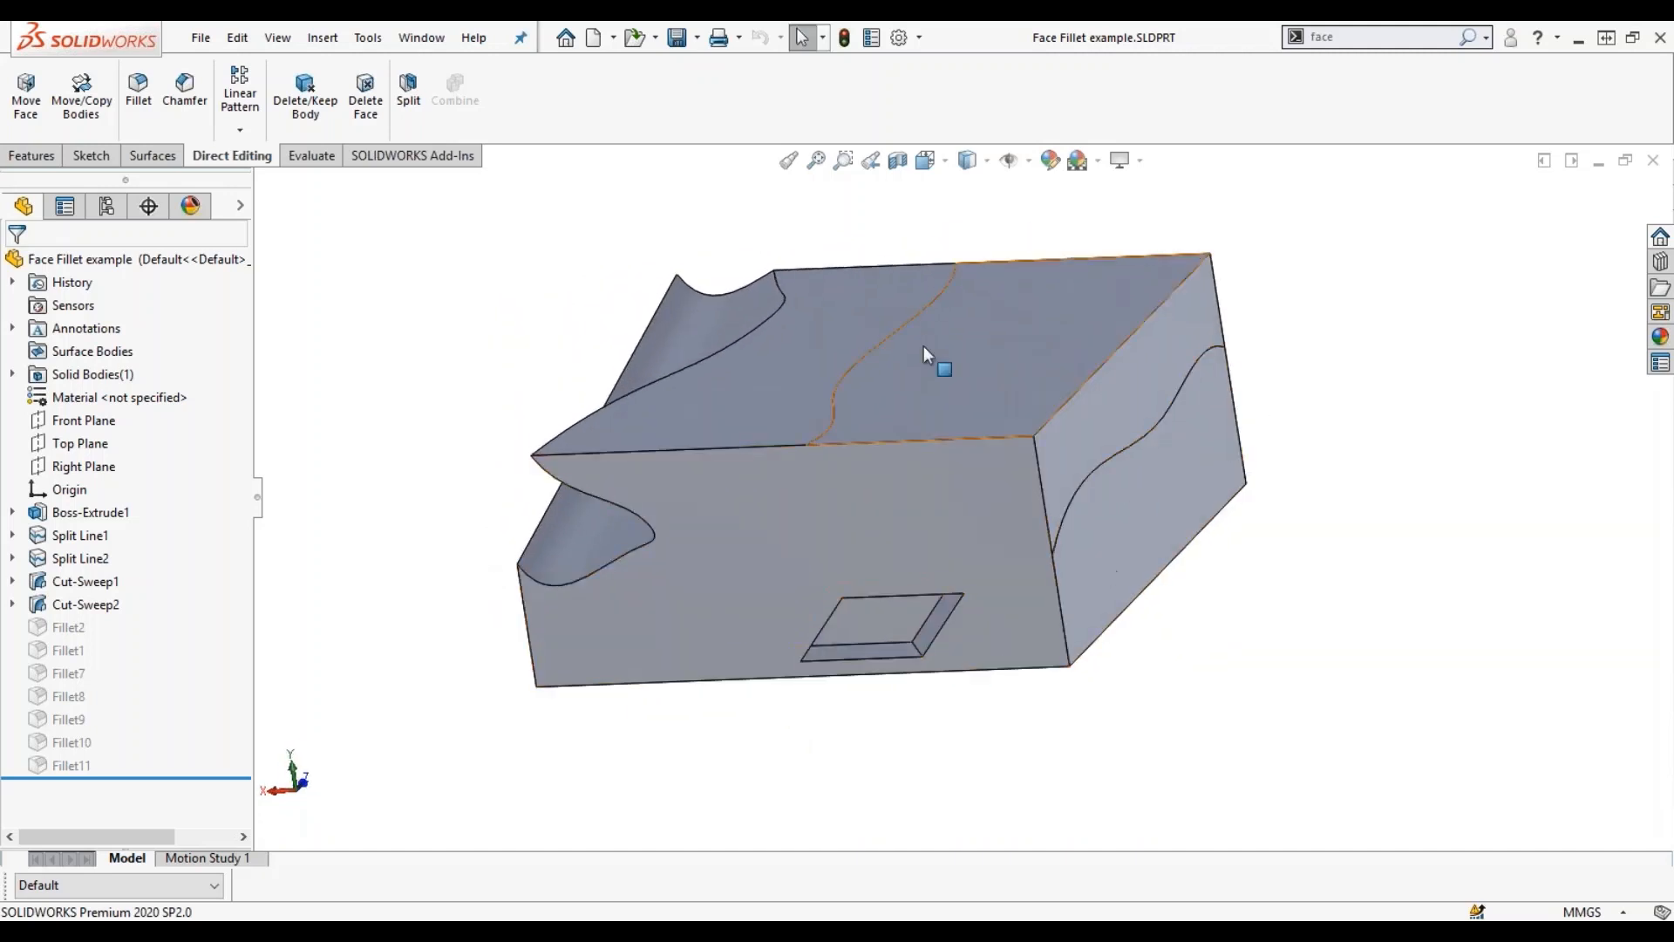
middle_click_drag(958, 615, 907, 612)
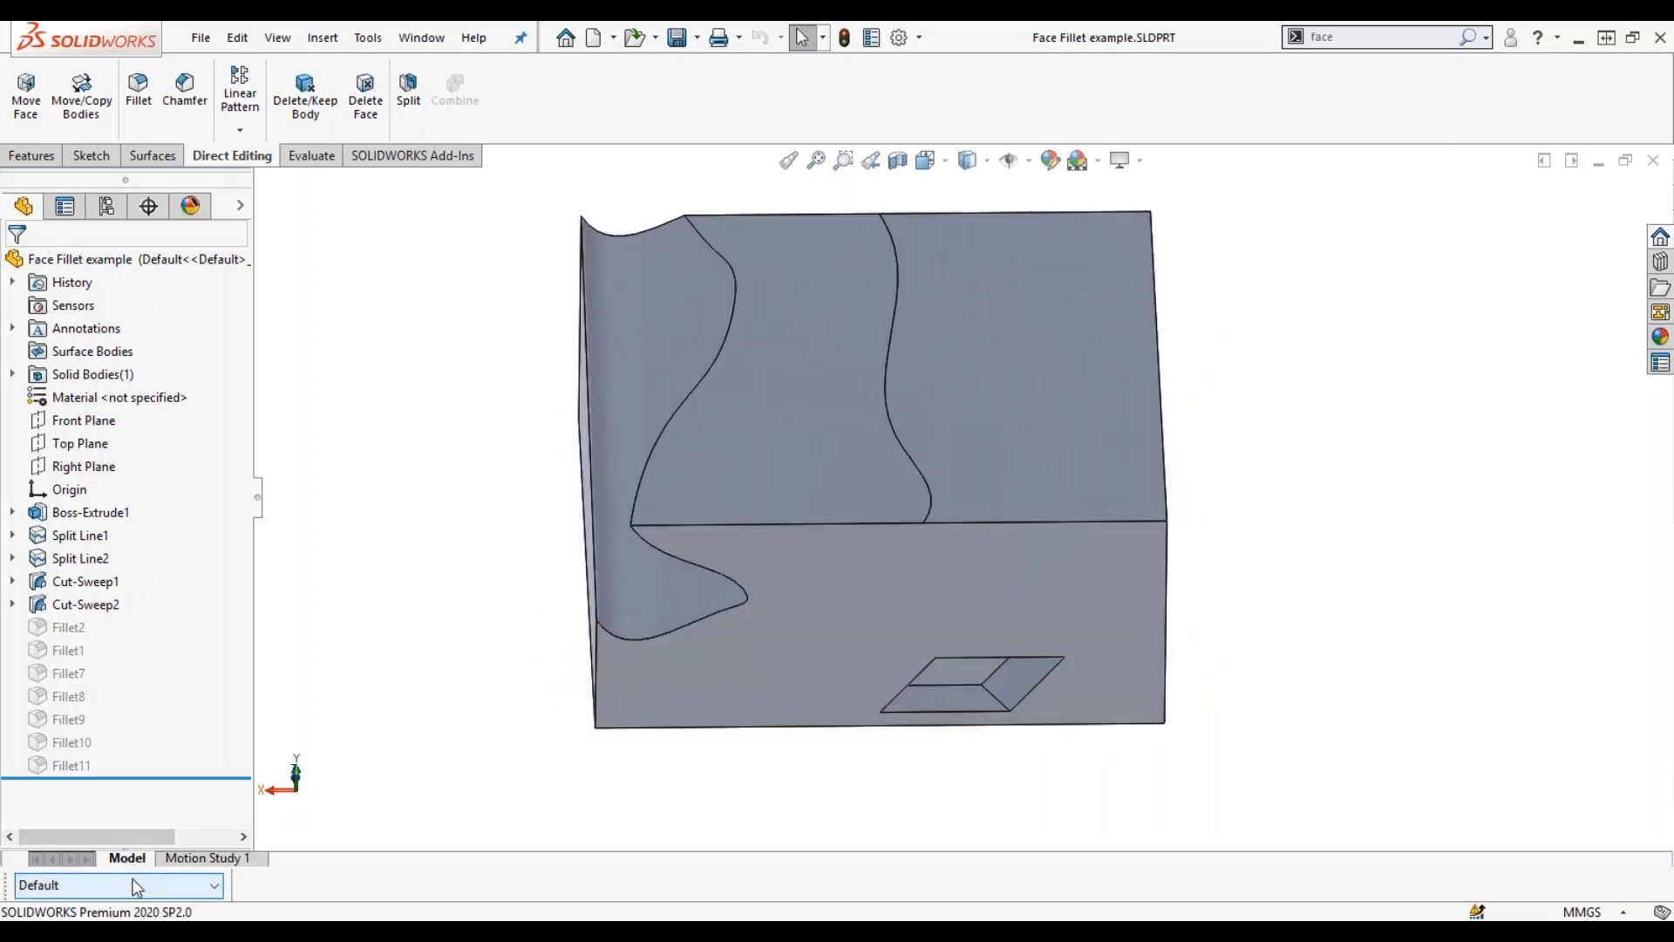
middle_click_drag(506, 578, 540, 558)
Set up a face fillet between the side face beside the swept groove and the adjoining top face bounded by the wavy split line.
left_click(41, 158)
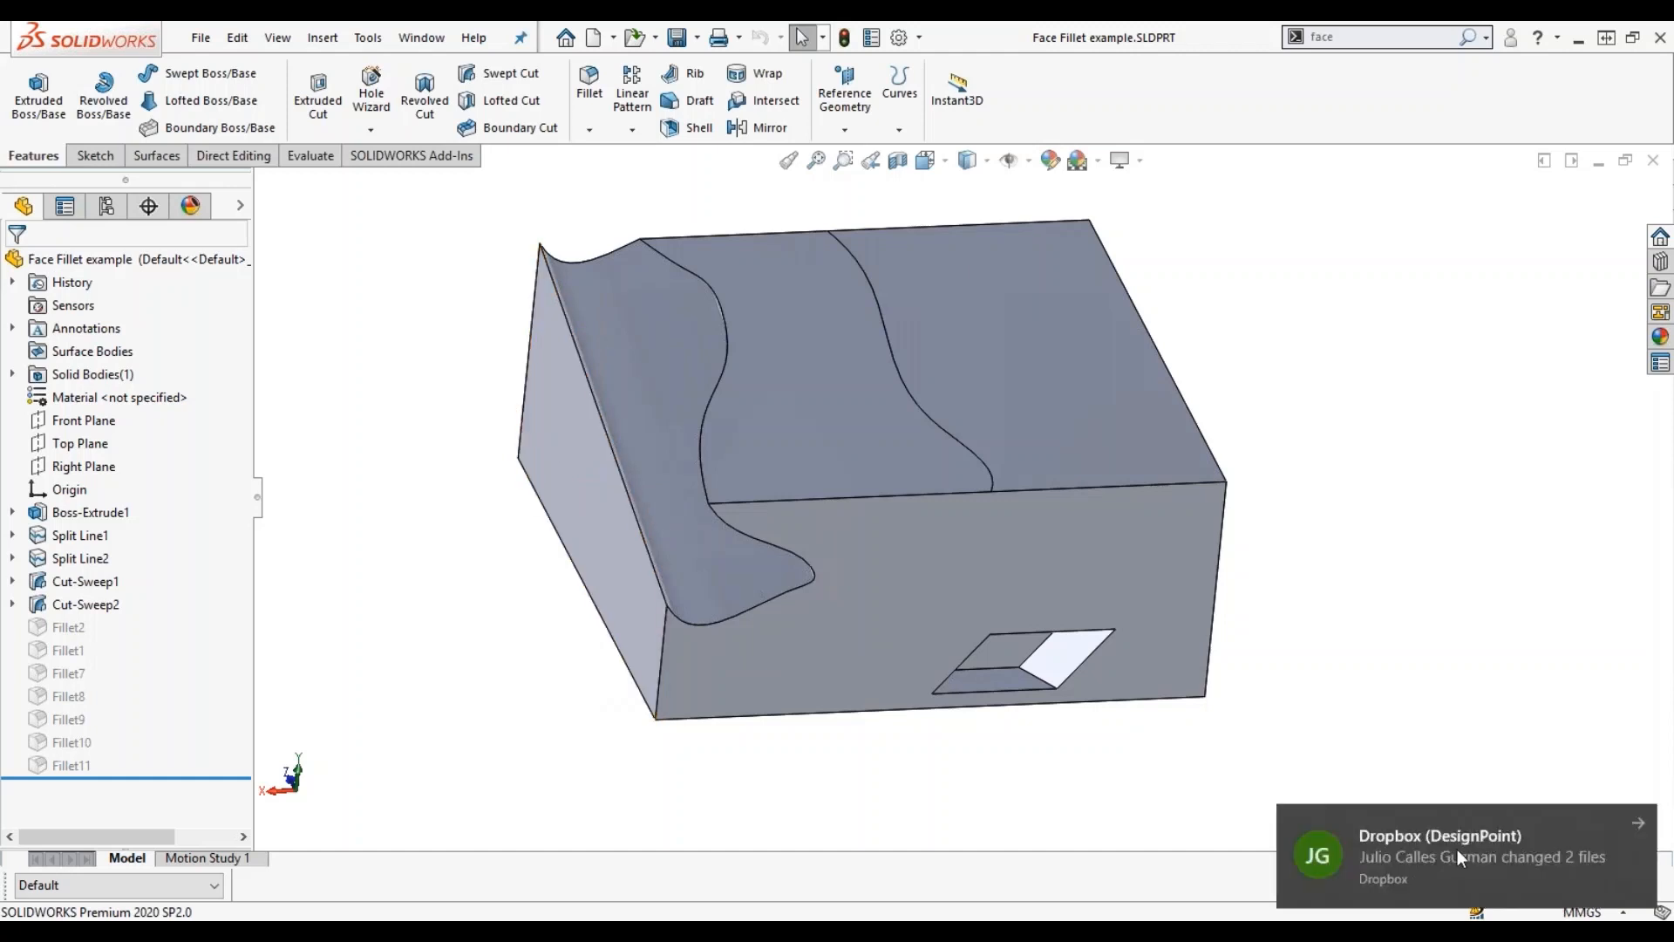
middle_click_drag(1290, 567, 1282, 532)
middle_click_drag(705, 363, 645, 383)
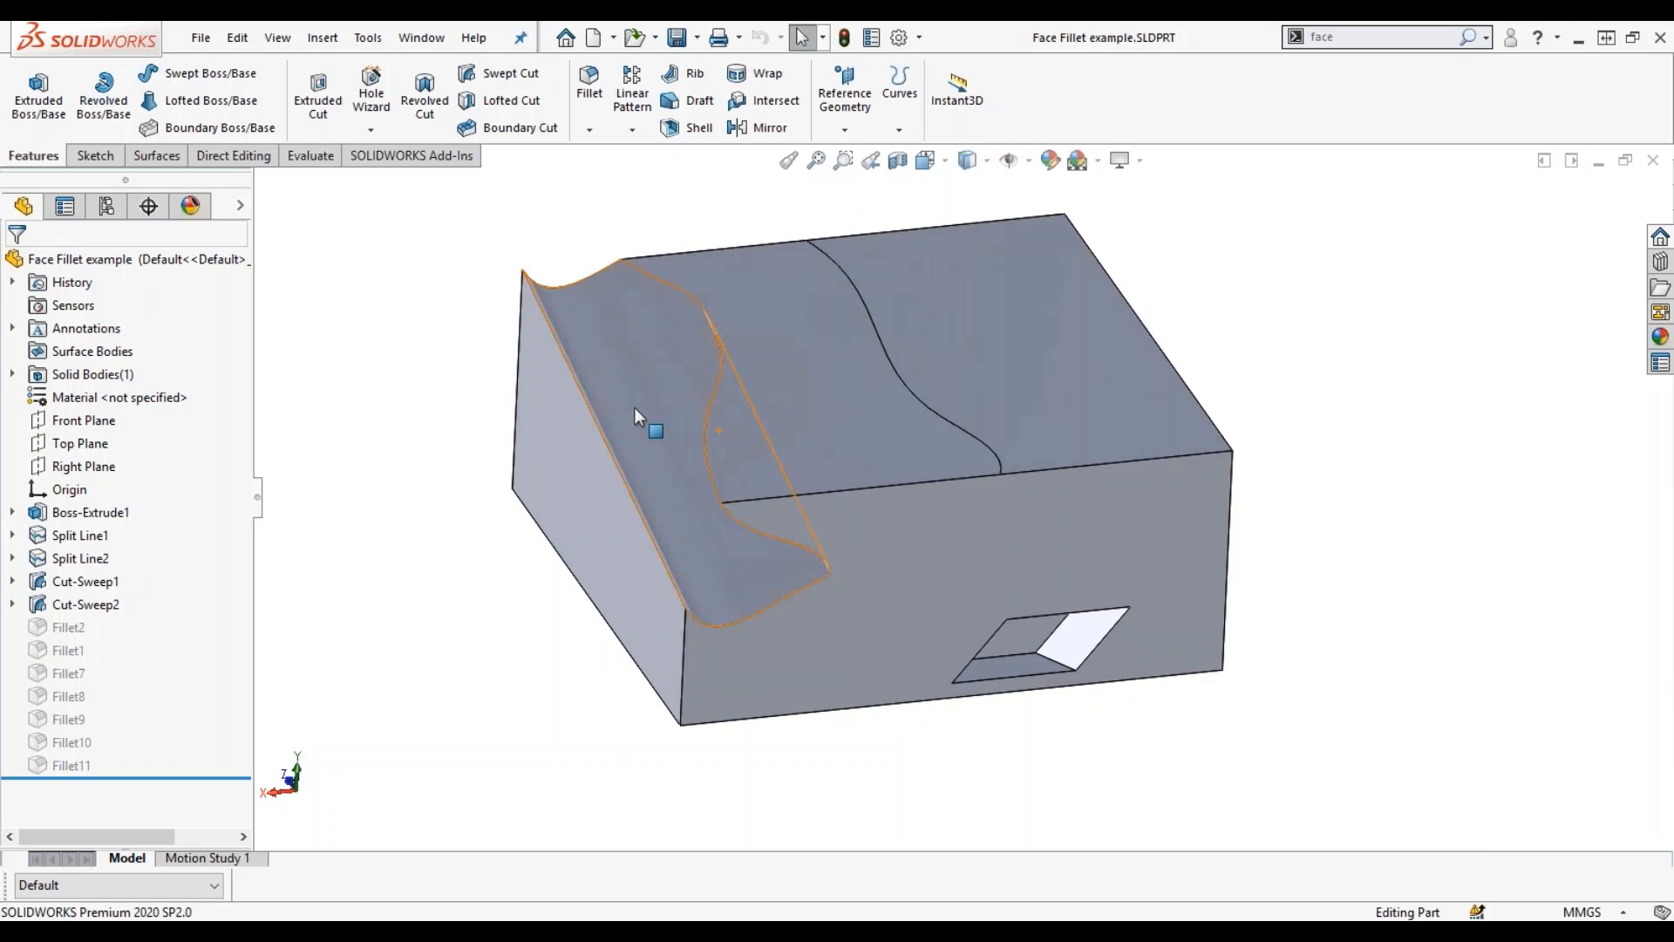
left_click(592, 96)
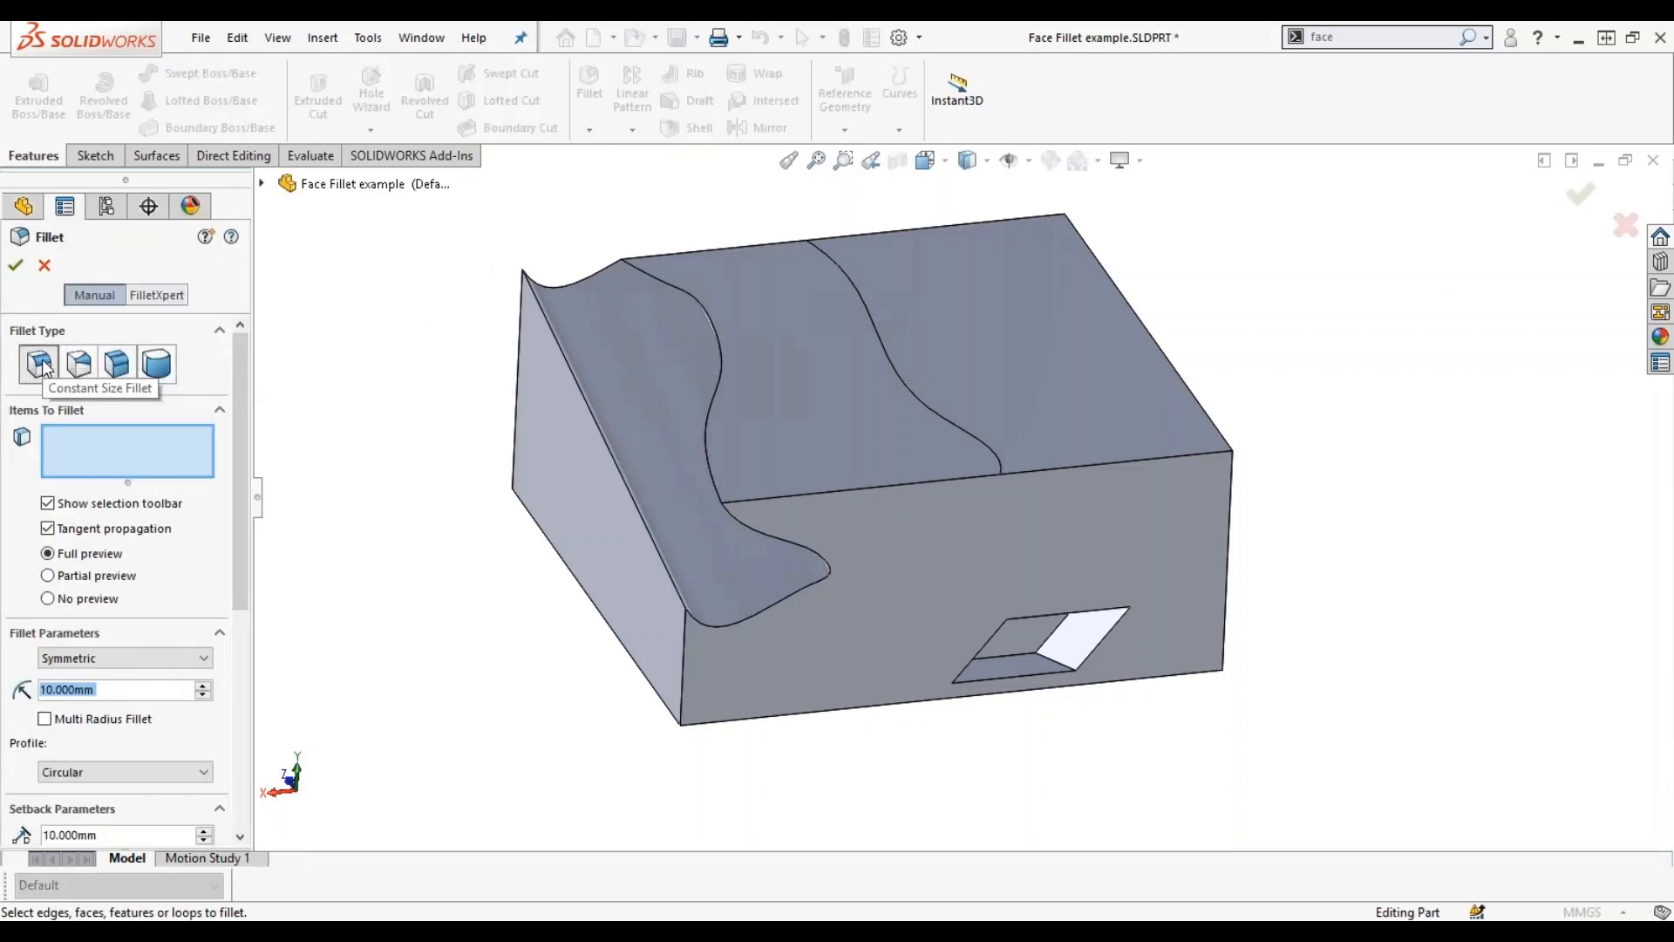
left_click(117, 363)
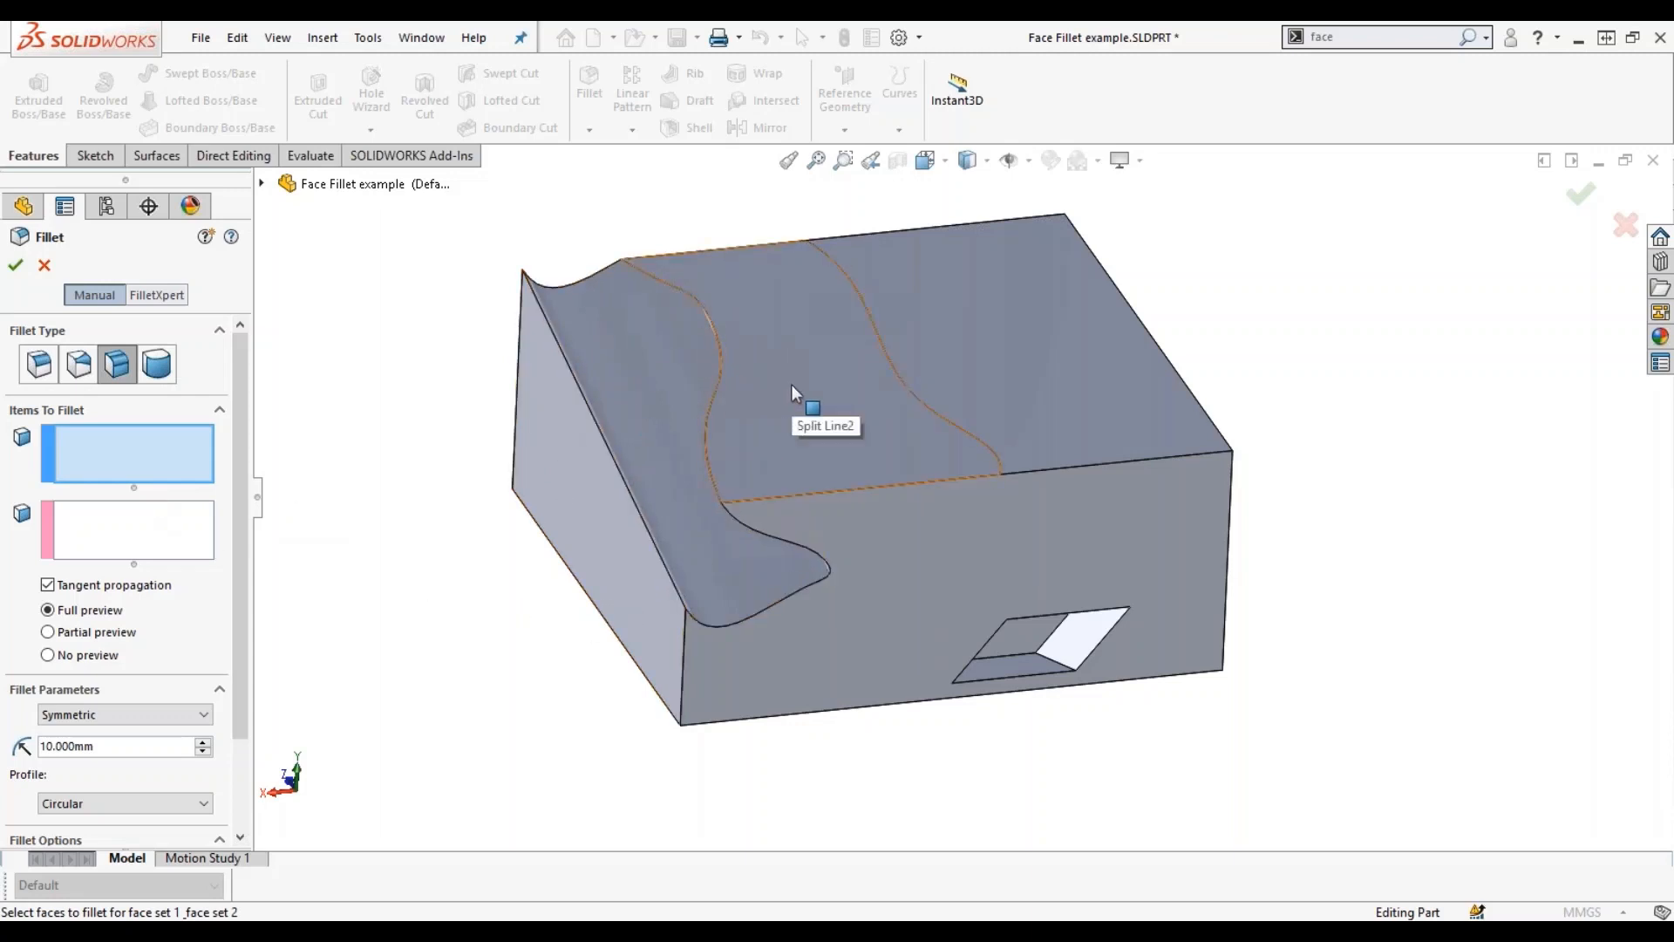
left_click(584, 447)
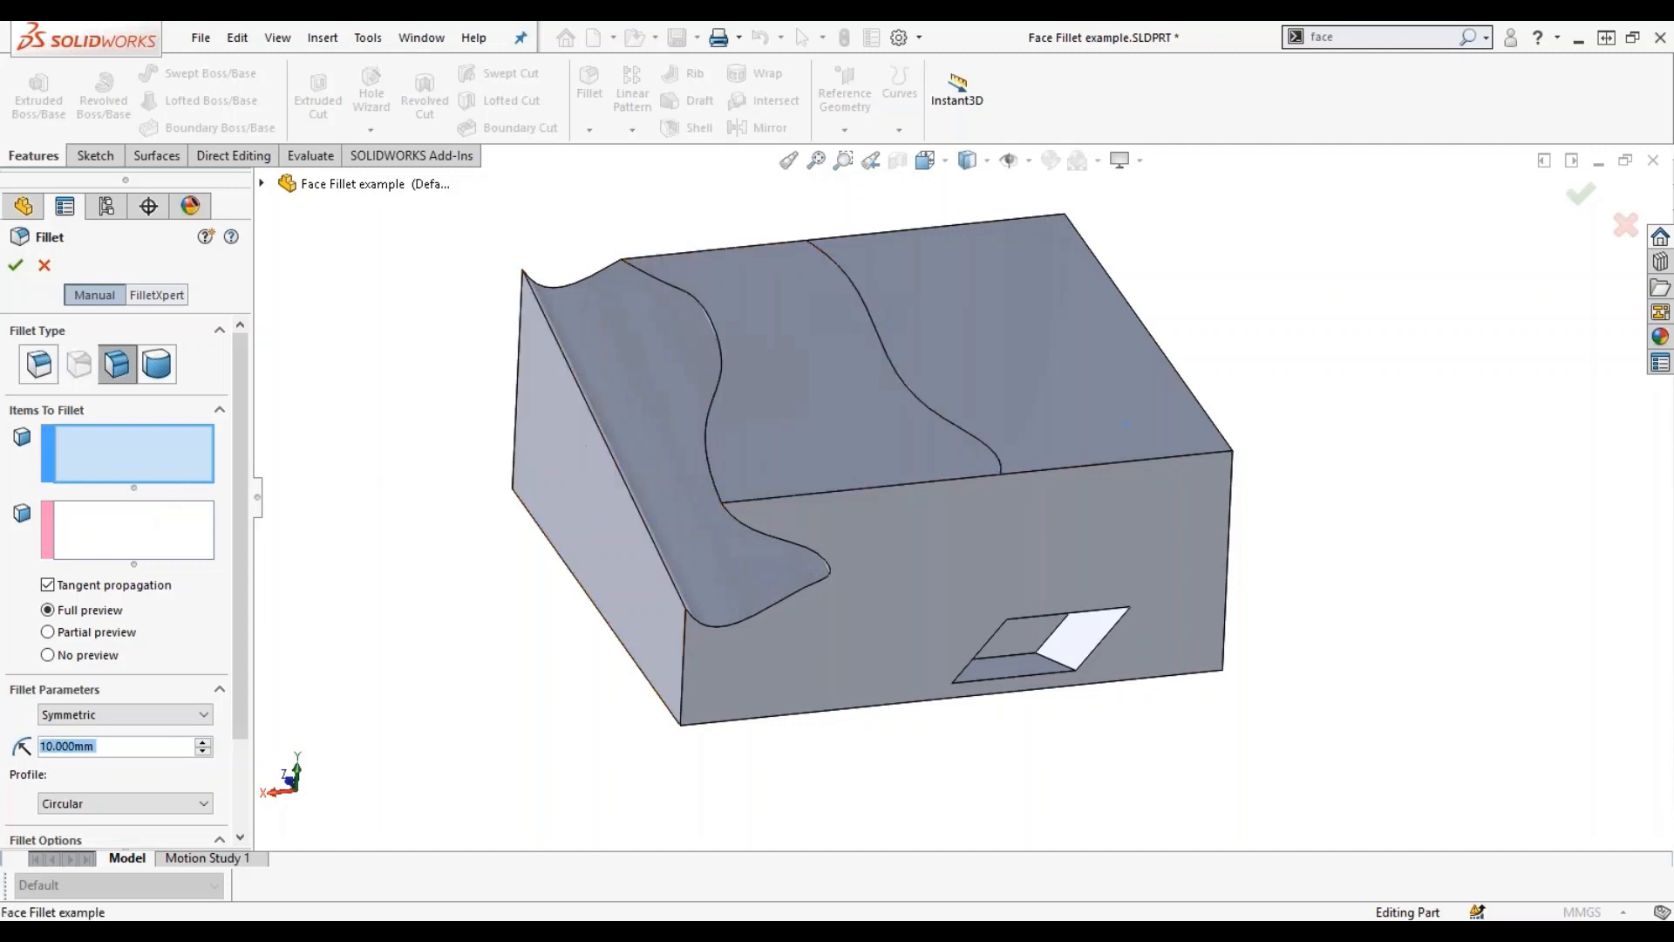
left_click(747, 433)
middle_click_drag(747, 433, 516, 532)
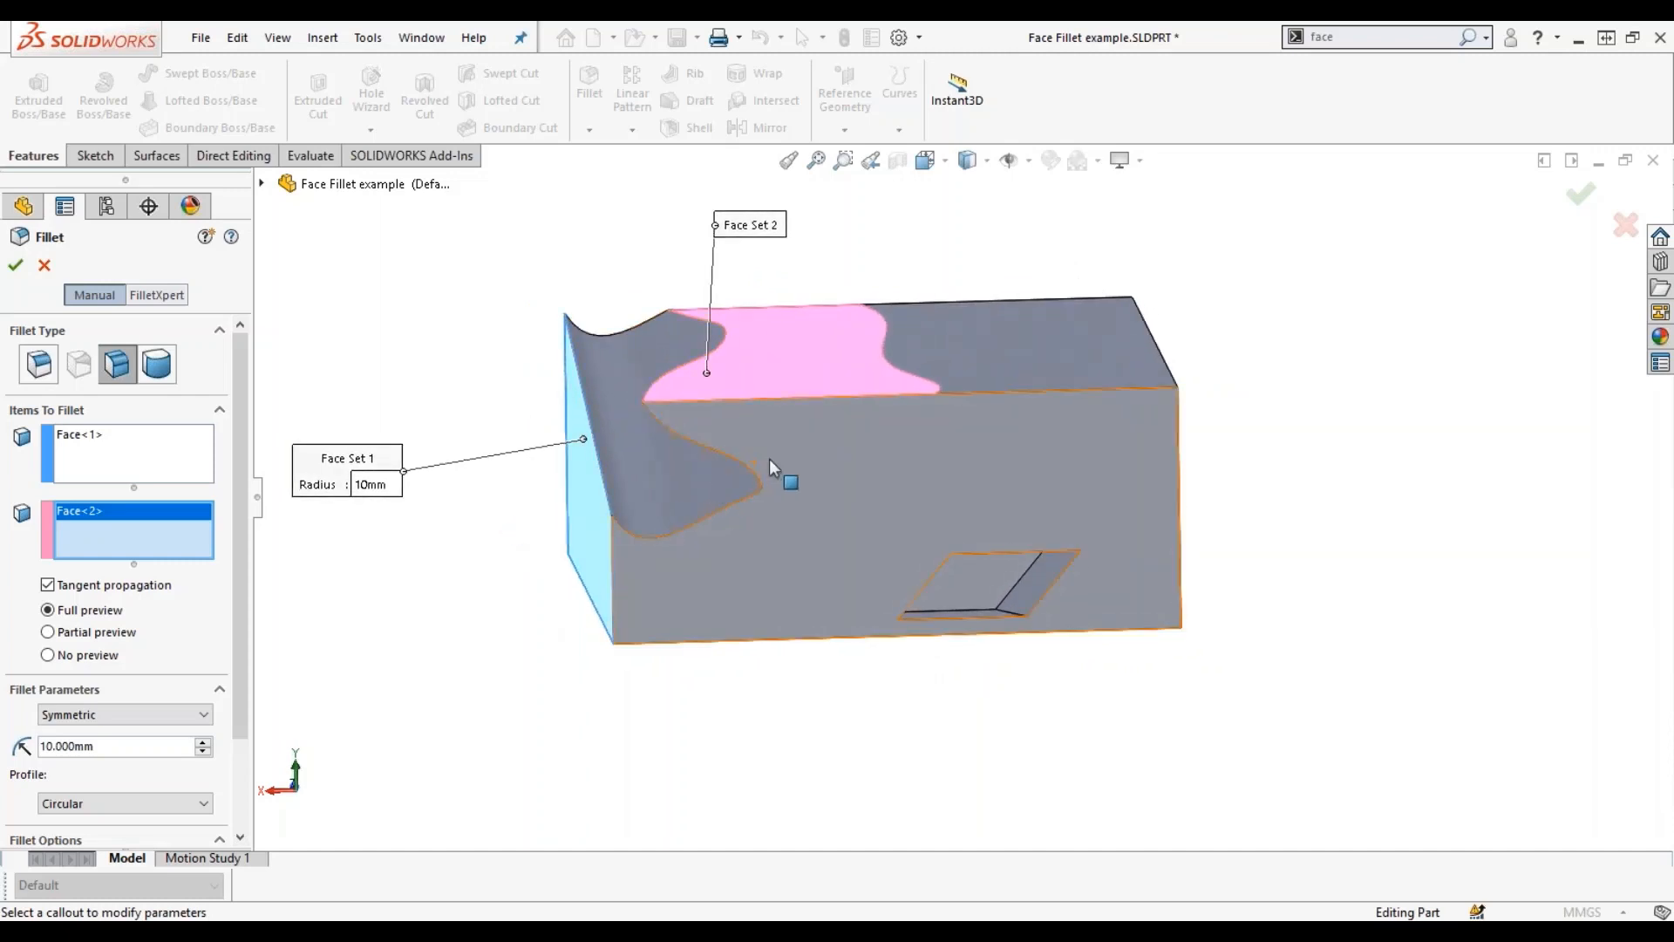
left_click_drag(361, 455, 422, 282)
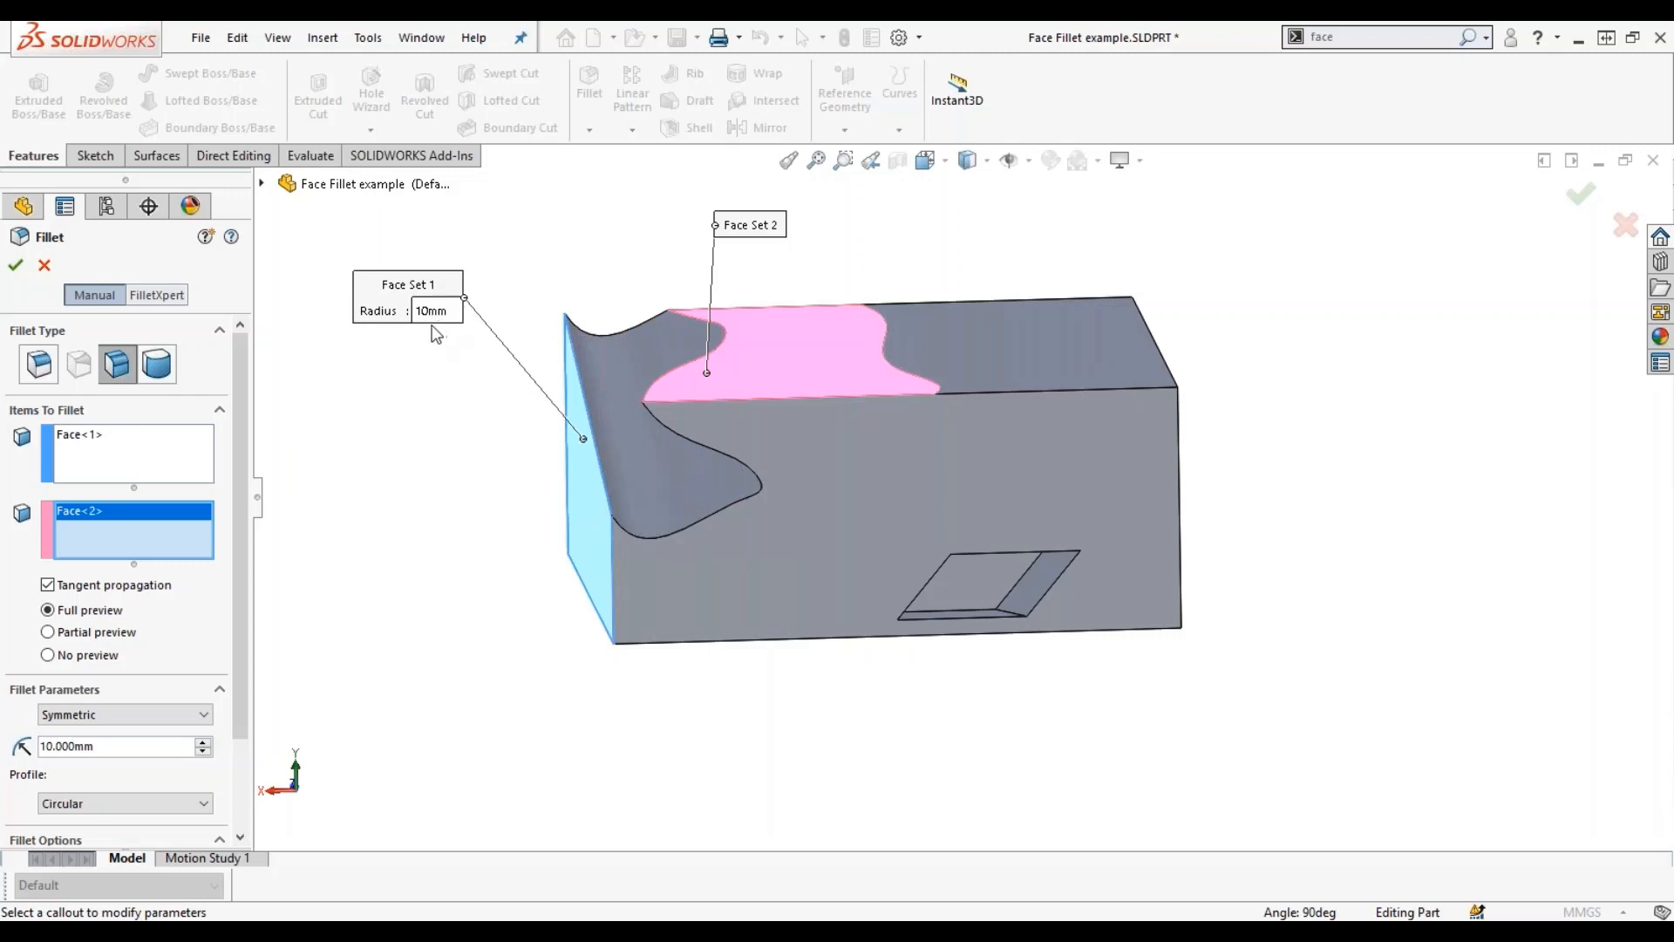
middle_click_drag(479, 456, 489, 486)
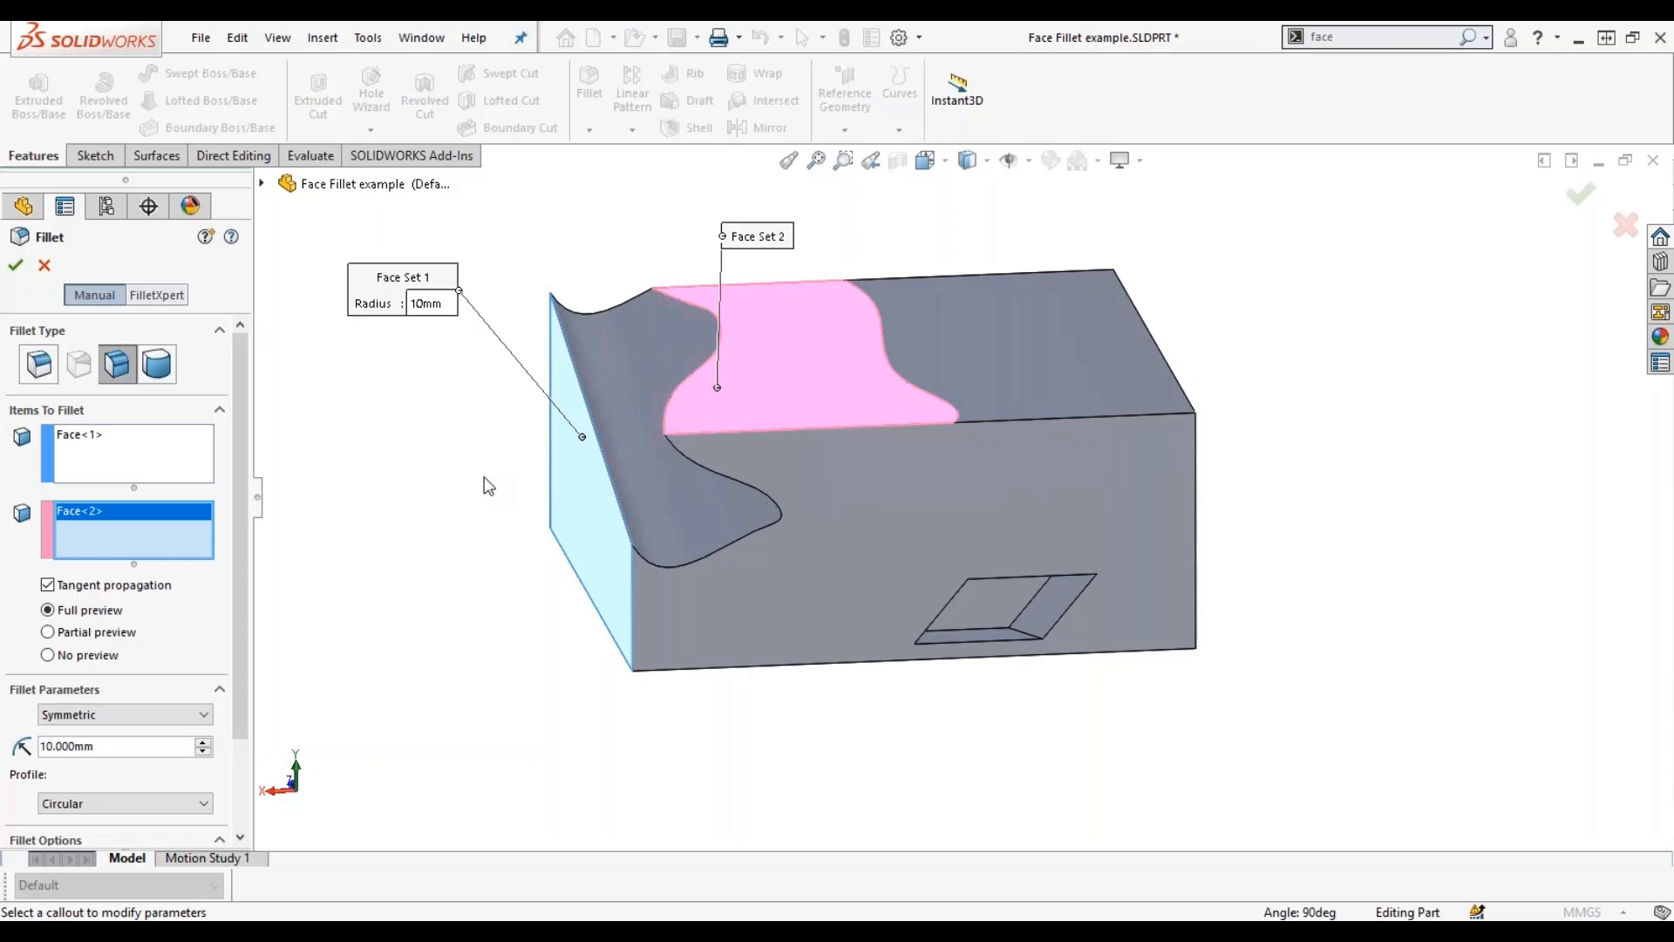
Preview the face fillet across the groove with a 50 mm radius, and leave the command without creating it.
left_click(203, 741)
left_click(203, 741)
left_click(203, 742)
mouse_move(599, 713)
middle_mouse_down()
mouse_move(579, 642)
mouse_move(593, 744)
mouse_move(585, 700)
middle_mouse_up()
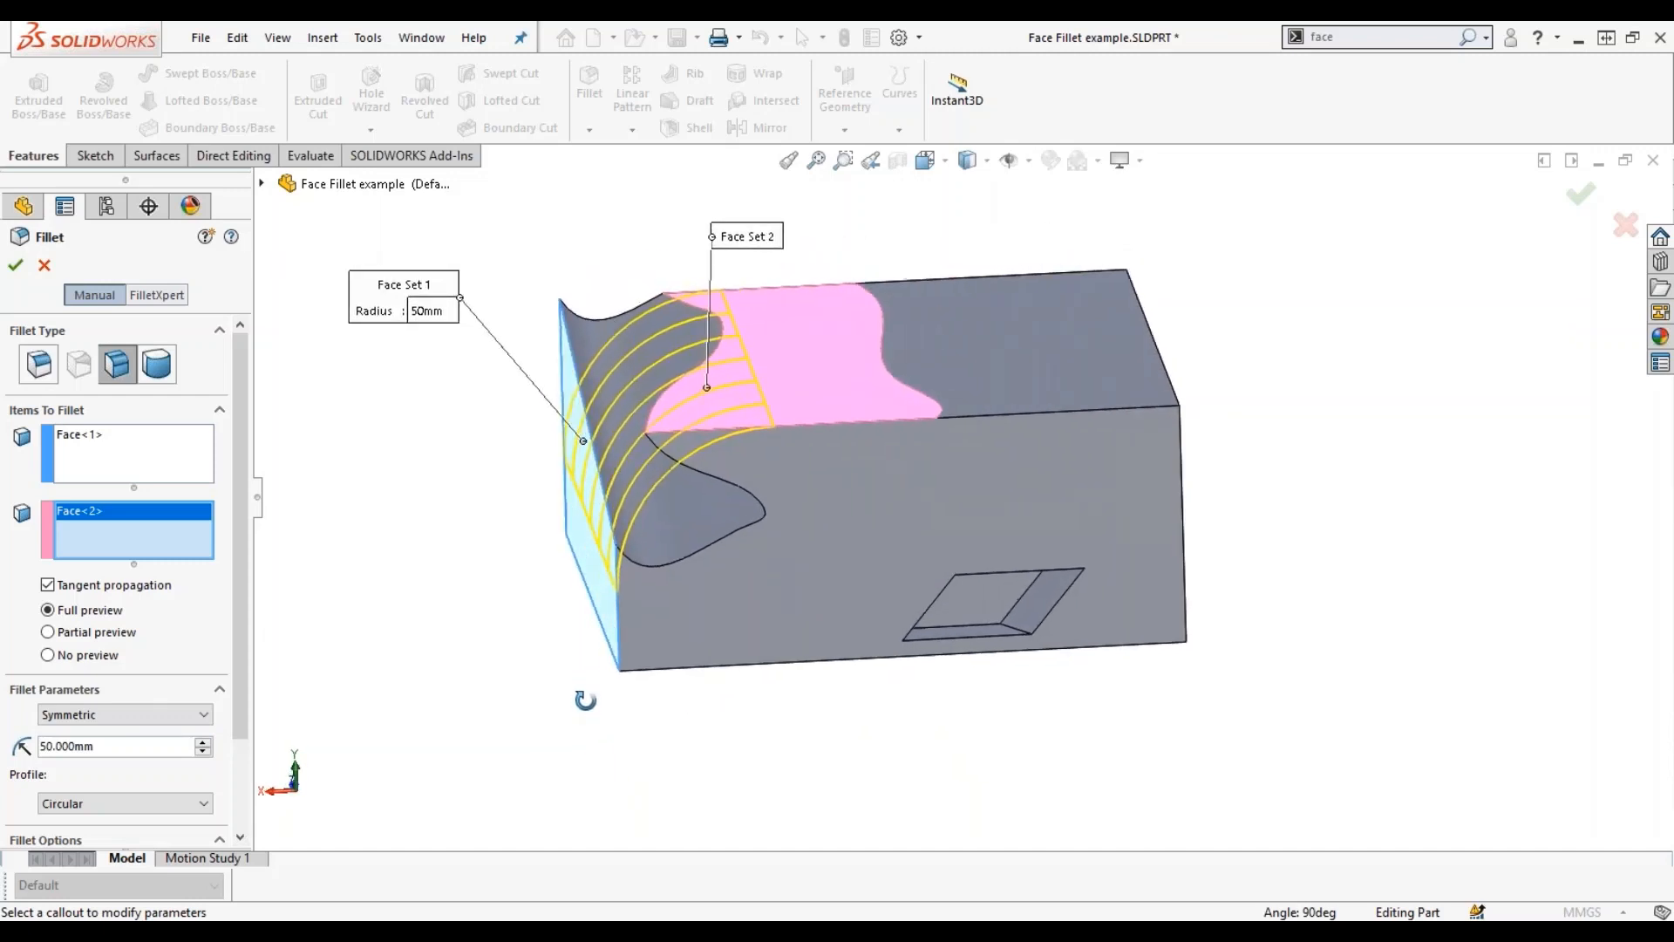
scroll(610, 497, "down", 2)
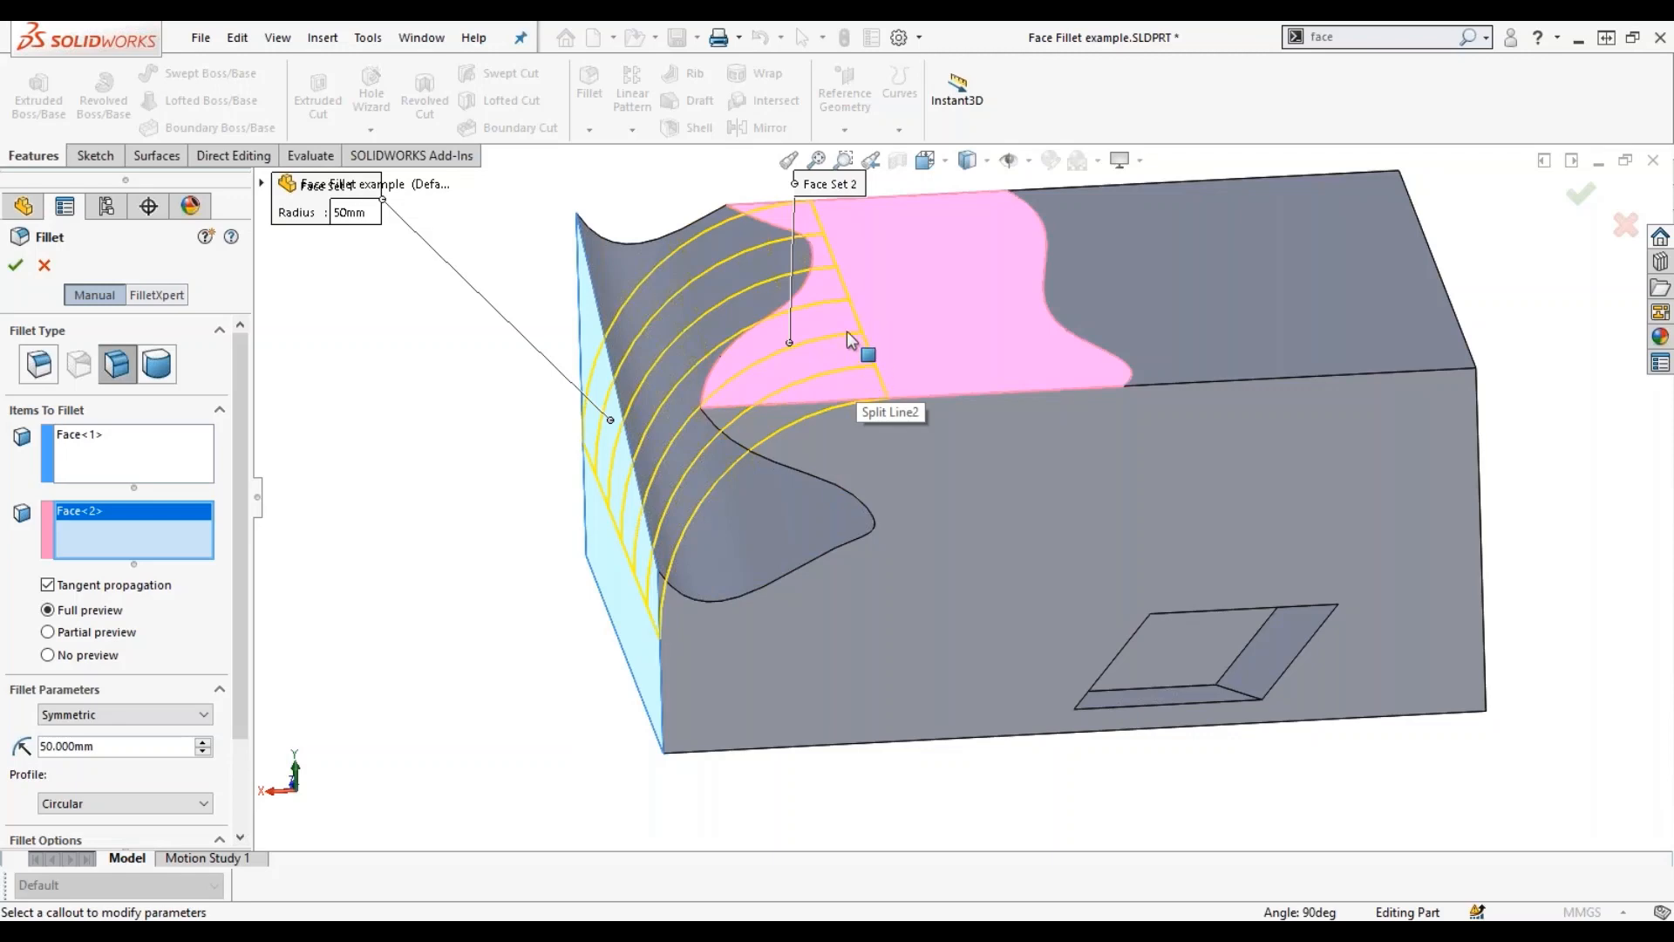
middle_click_drag(766, 502, 801, 394)
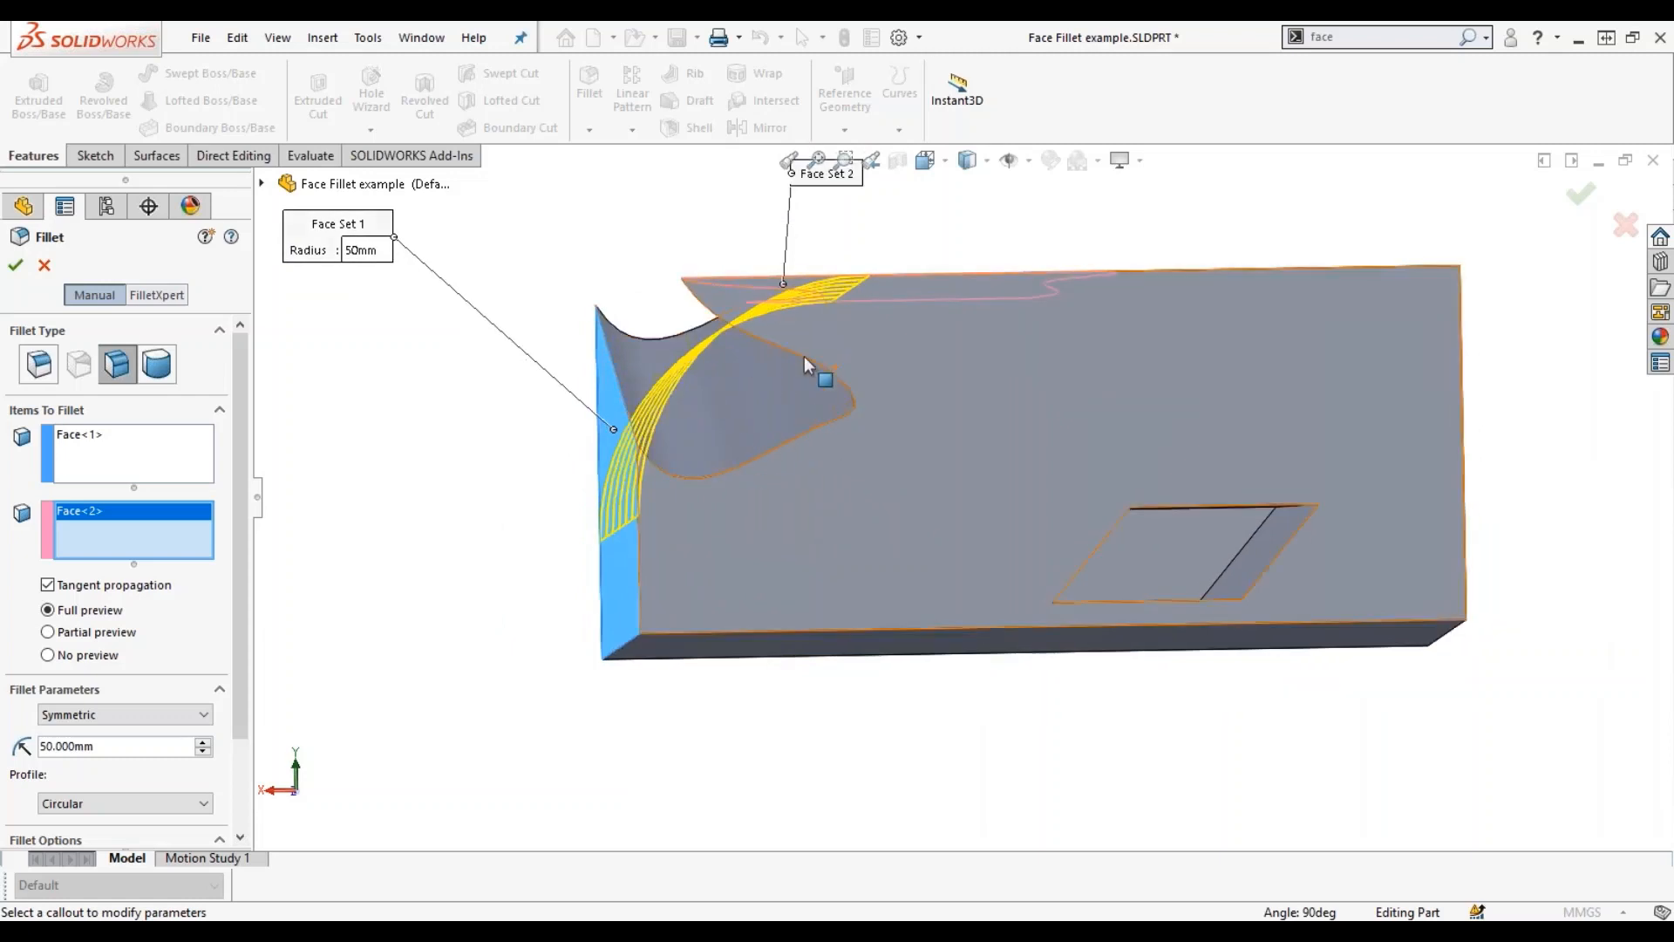
mouse_move(762, 417)
middle_mouse_down()
mouse_move(797, 416)
mouse_move(782, 417)
middle_mouse_up()
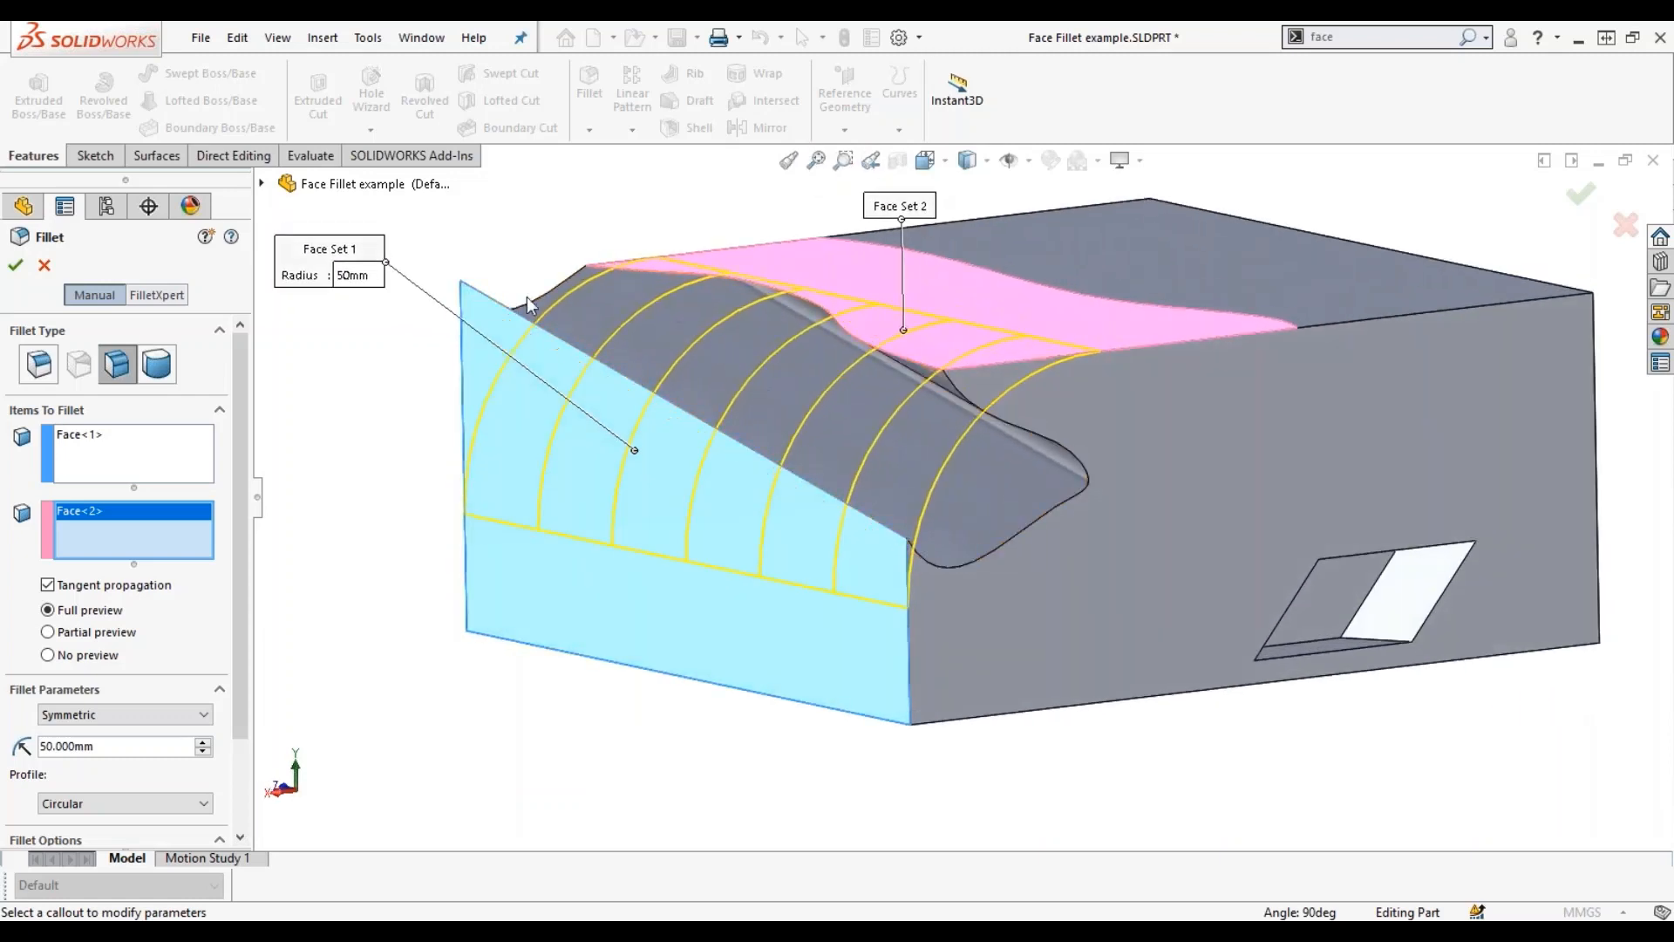
middle_click_drag(852, 535, 658, 568)
left_click(44, 265)
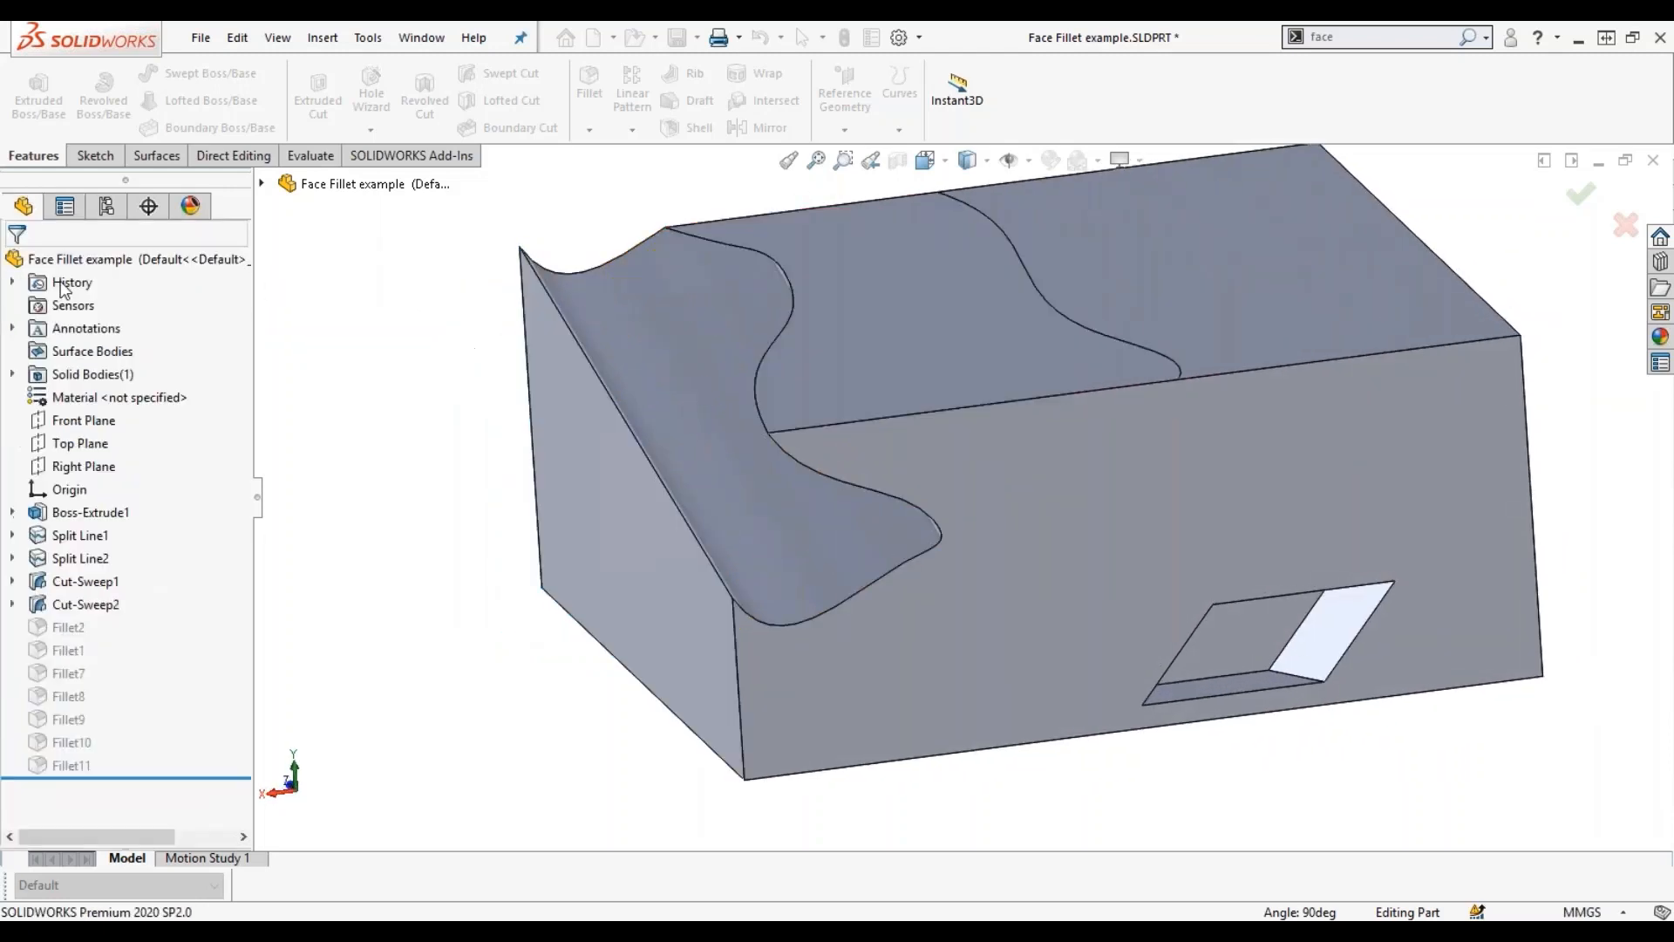
Activate the Face Fillet configuration and examine the finished fillet spanning the groove from both sides of the block.
left_click(174, 884)
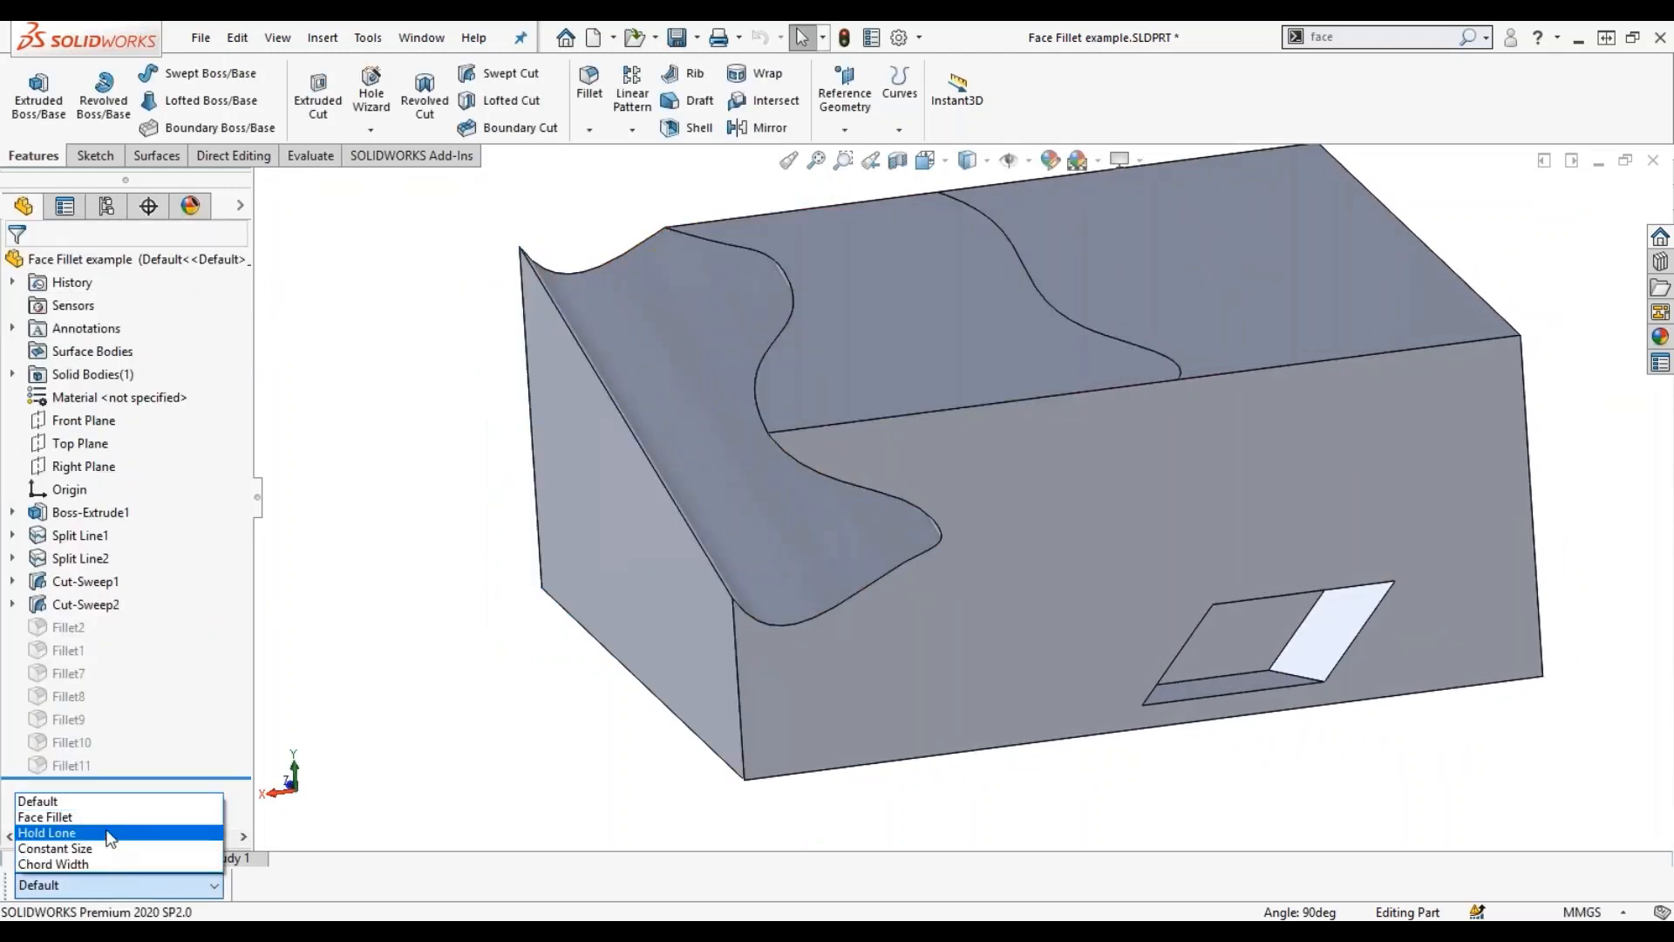
left_click(52, 816)
mouse_move(535, 590)
middle_mouse_down()
mouse_move(515, 546)
mouse_move(548, 589)
middle_mouse_up()
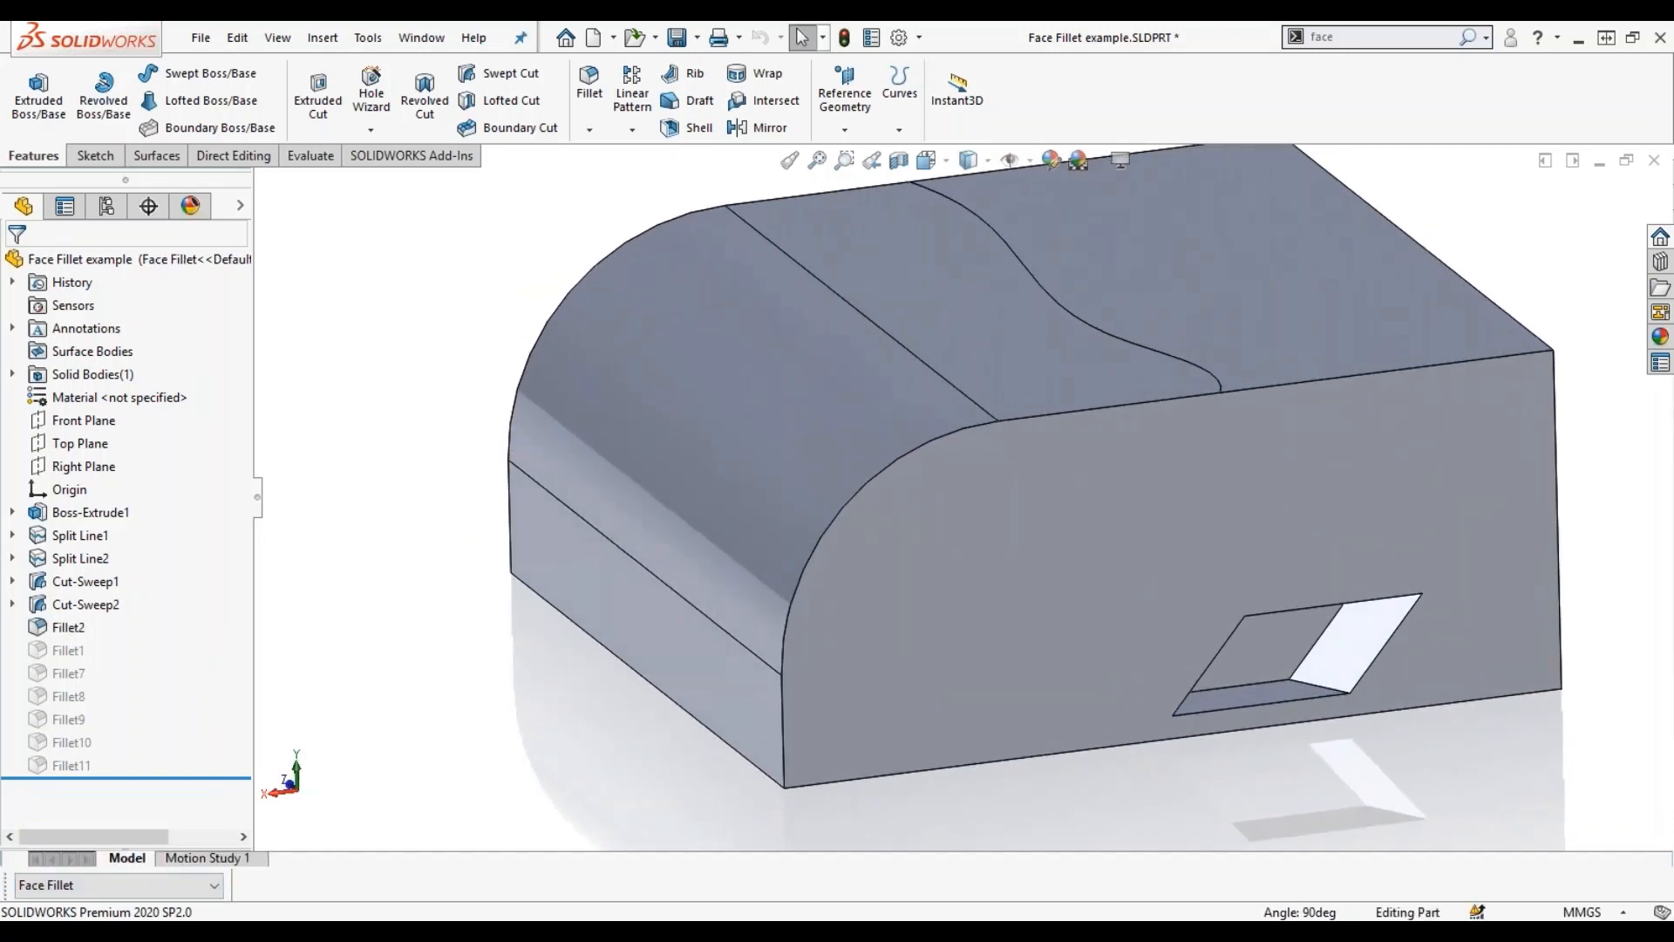
middle_click_drag(994, 669, 872, 523)
middle_click_drag(661, 270, 615, 256)
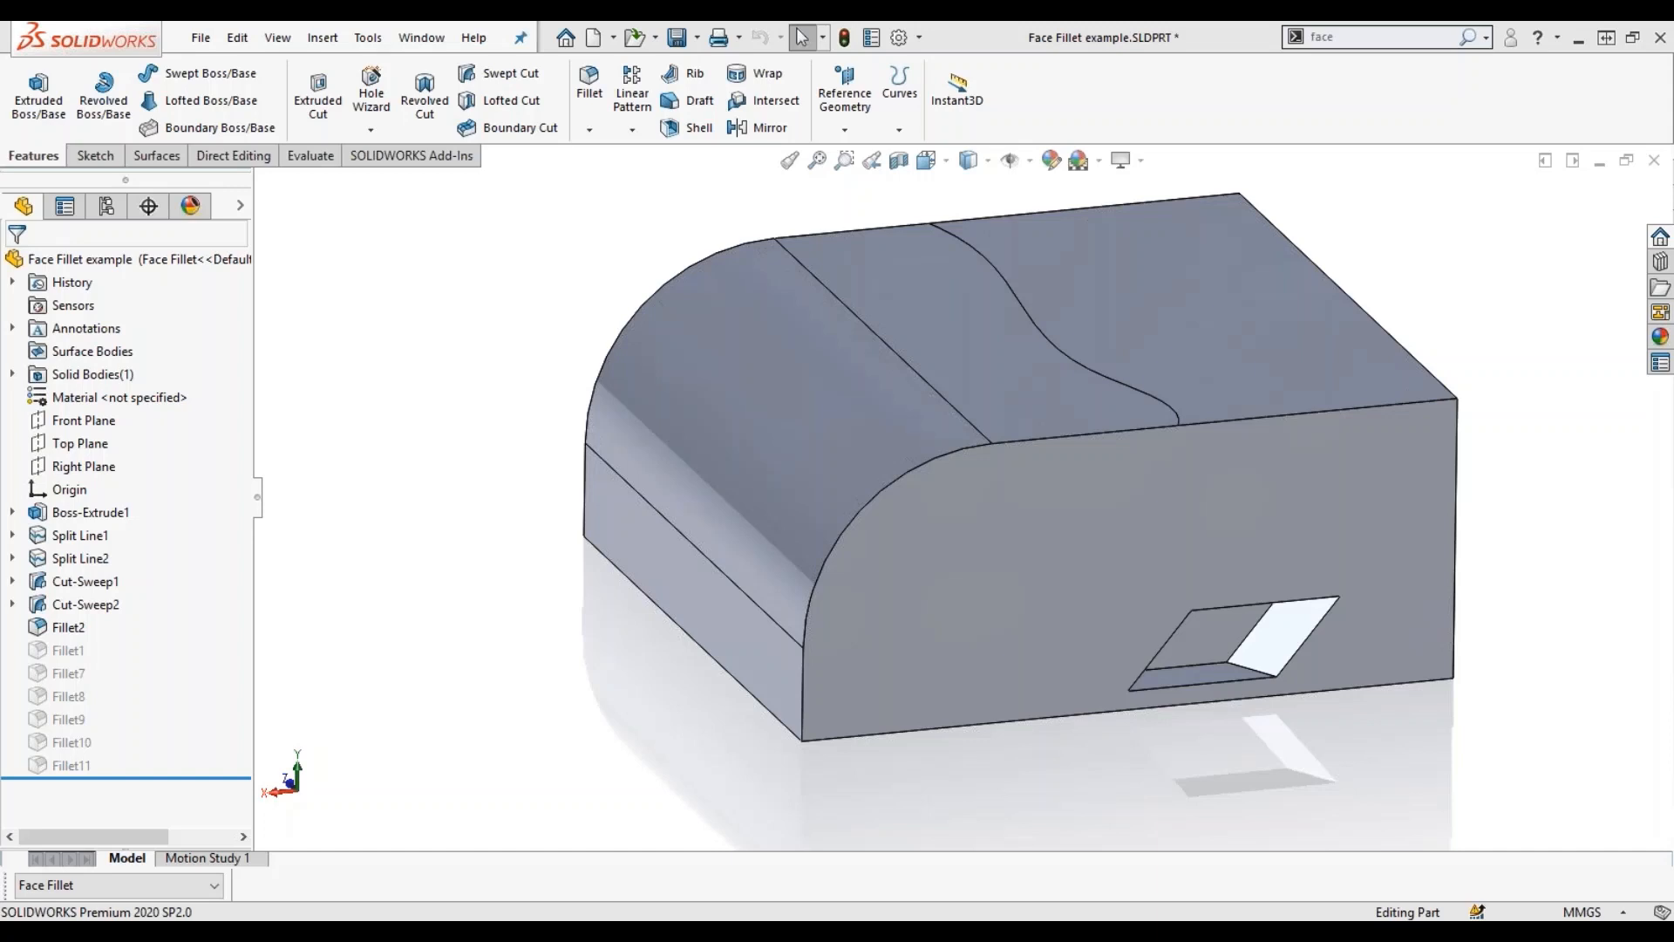
middle_click_drag(516, 405, 516, 571)
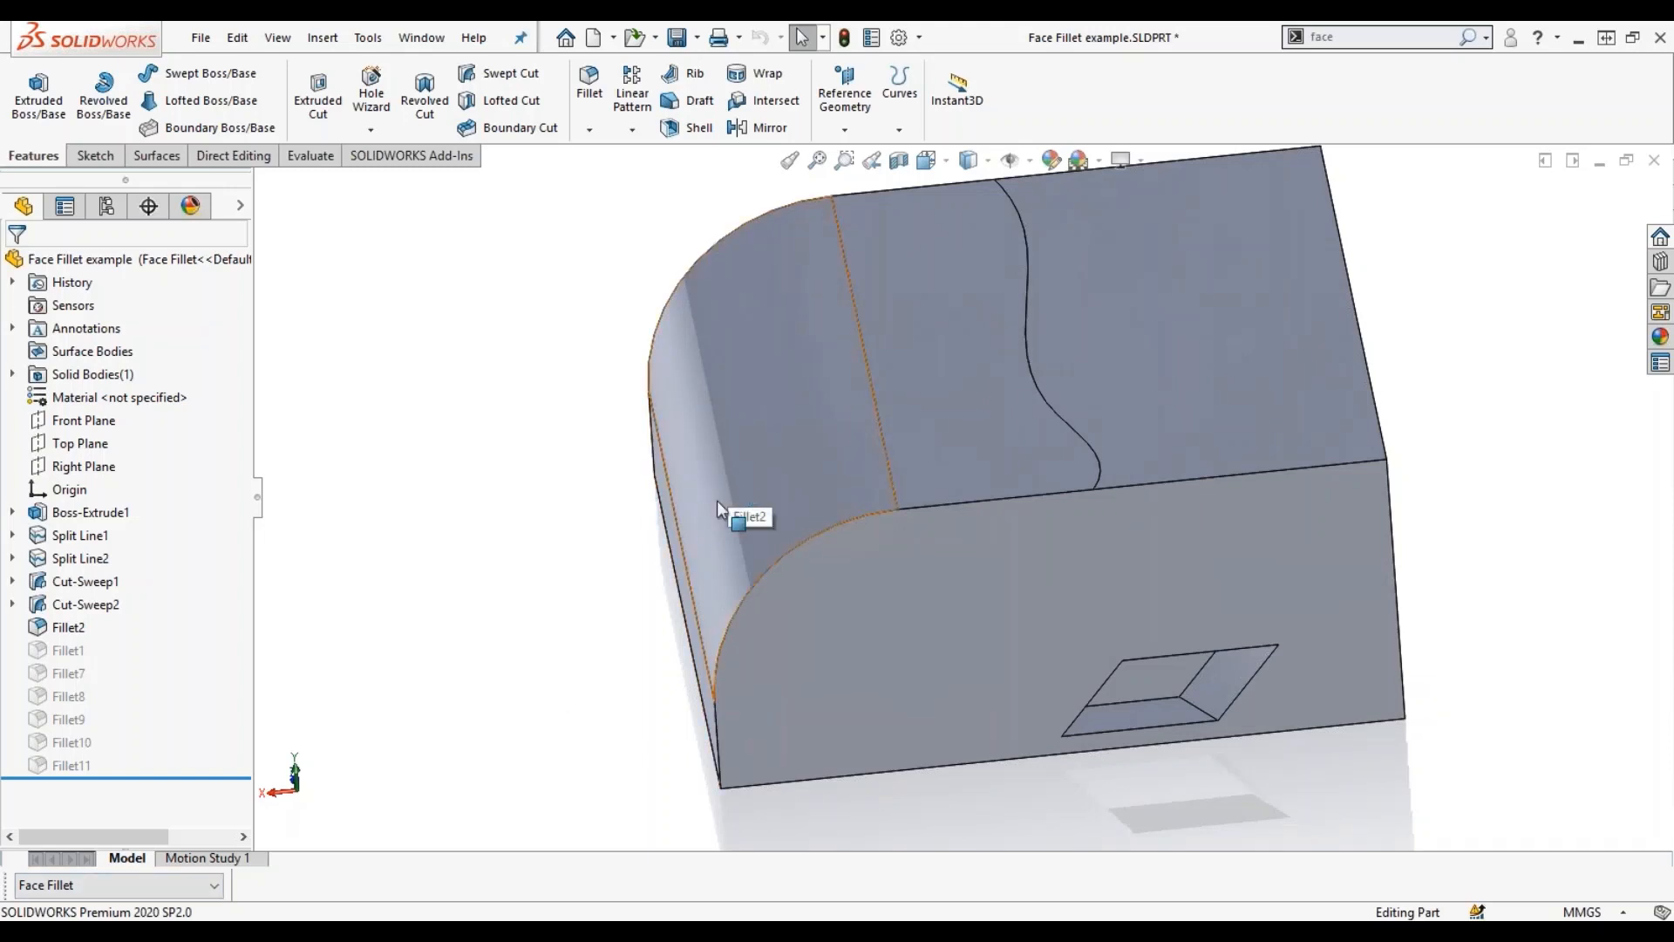
middle_click_drag(613, 575, 556, 611)
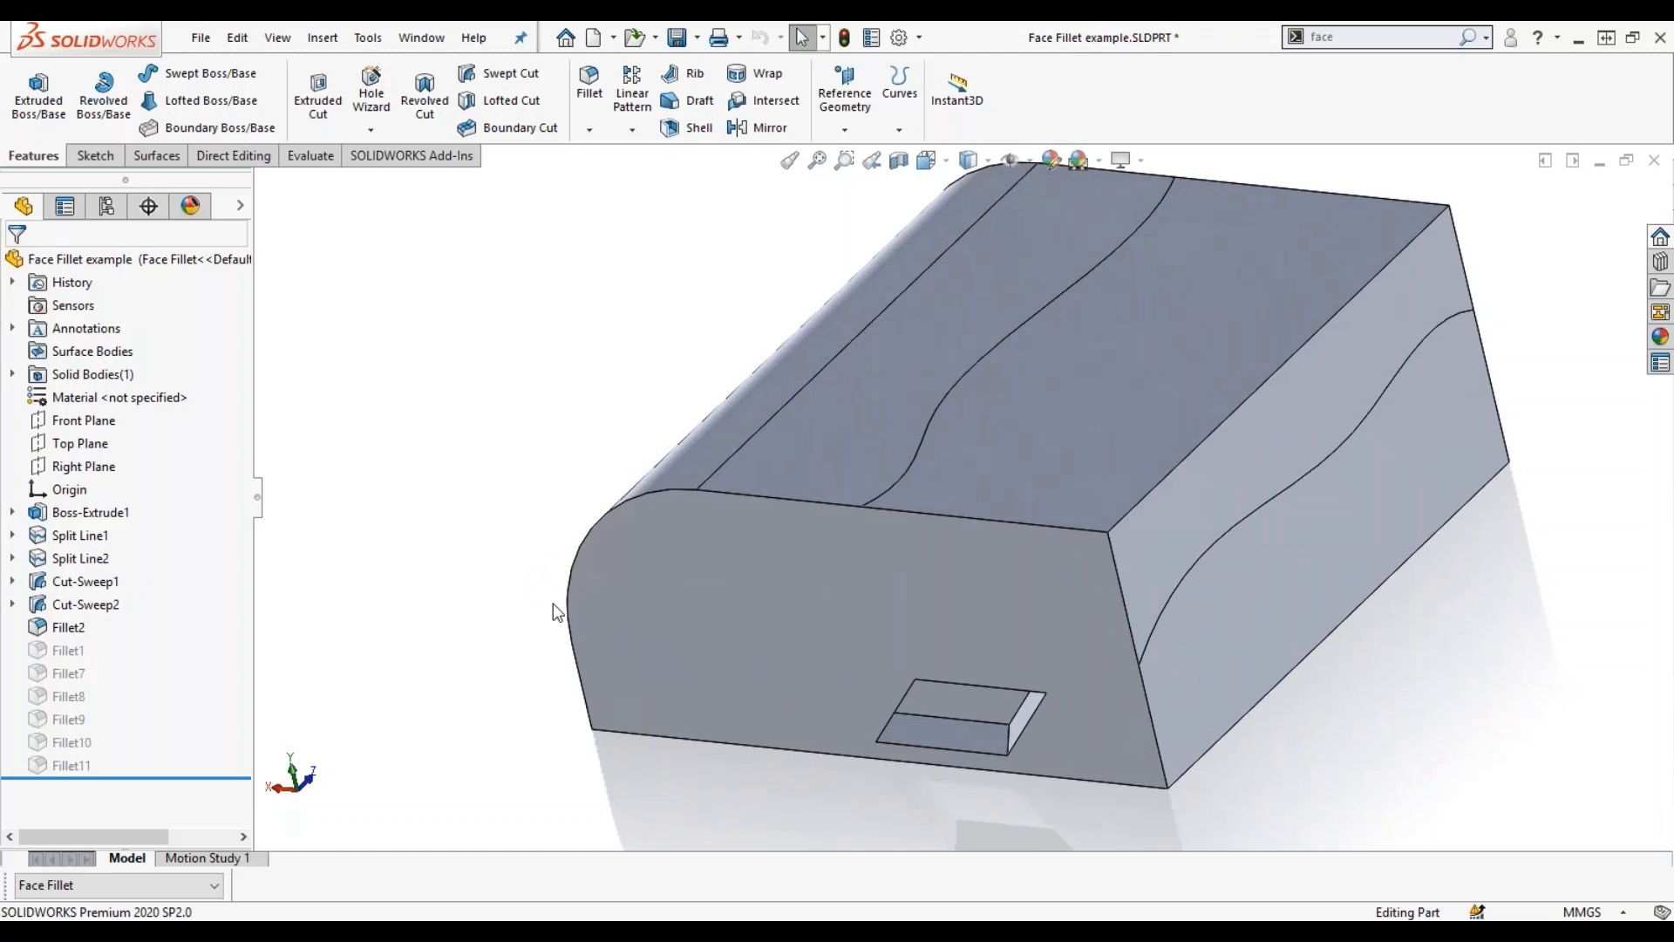
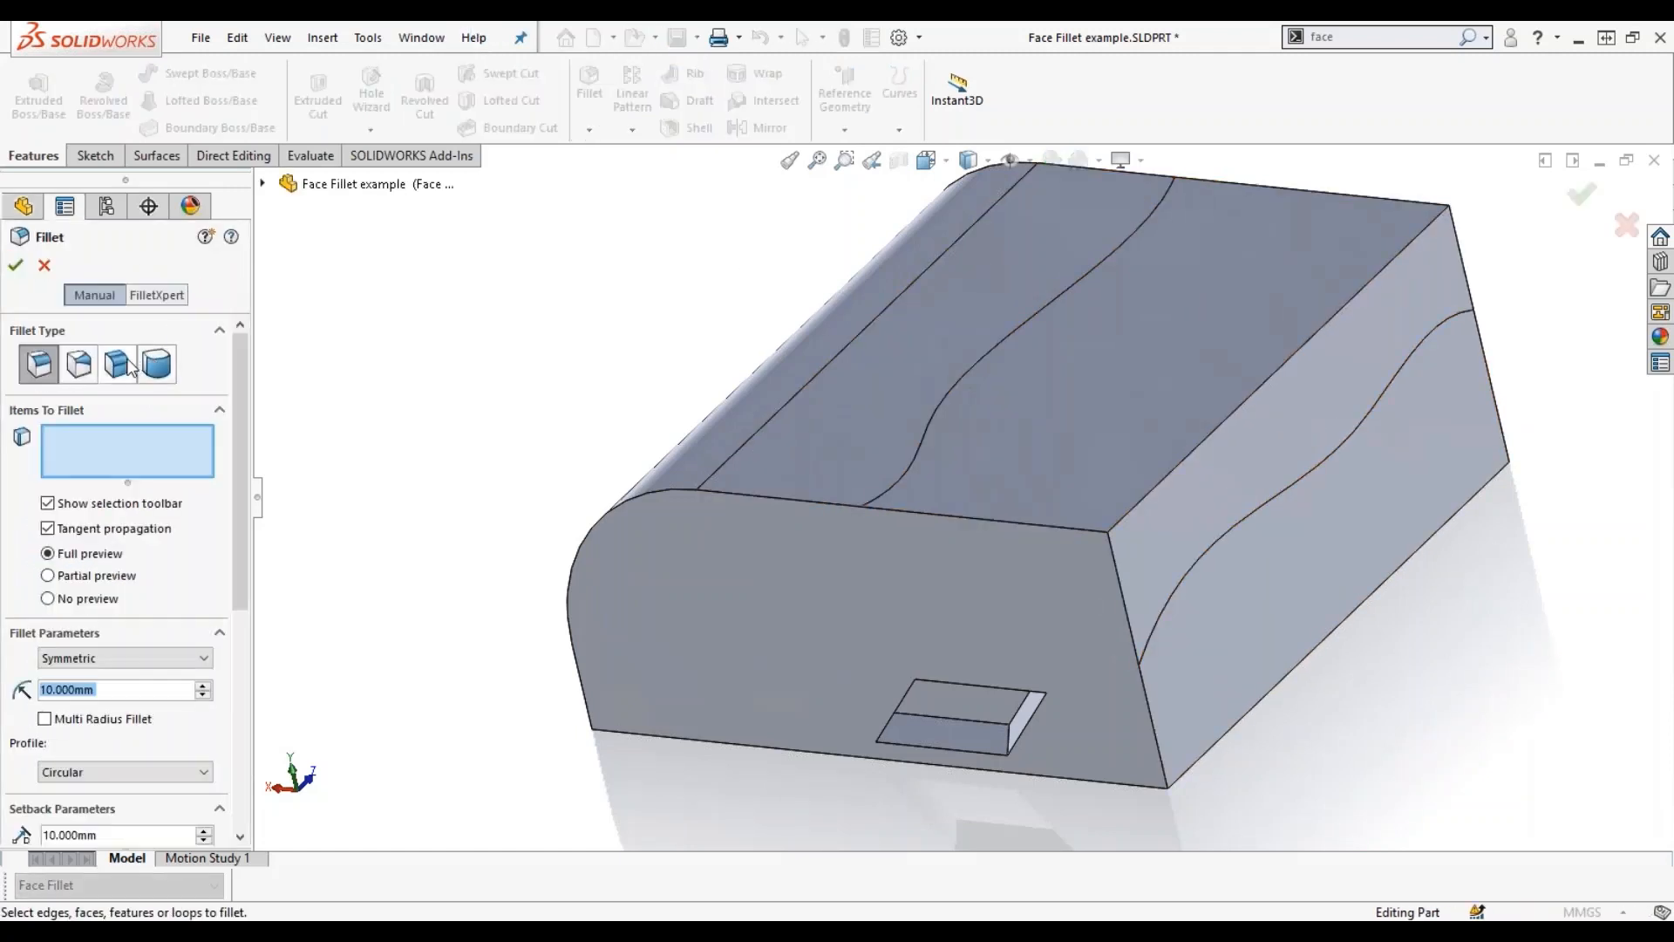
Set up a face fillet between the opposite side's upper split face and the adjoining top face beyond the wavy split line.
left_click(1259, 430)
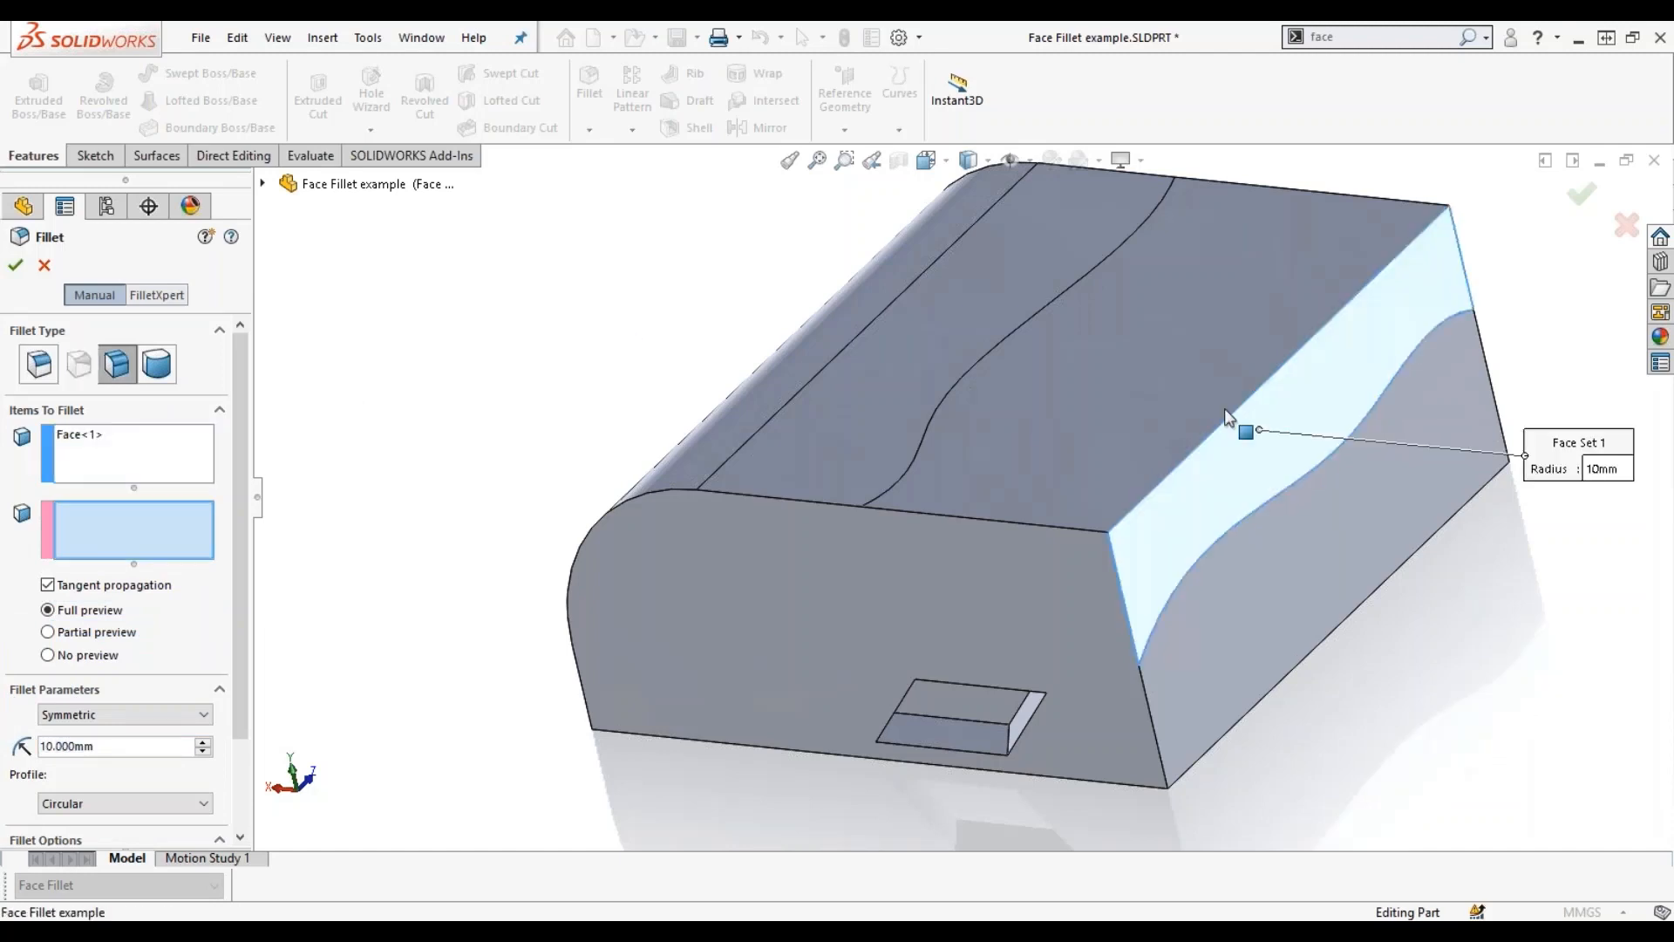
left_click(1176, 438)
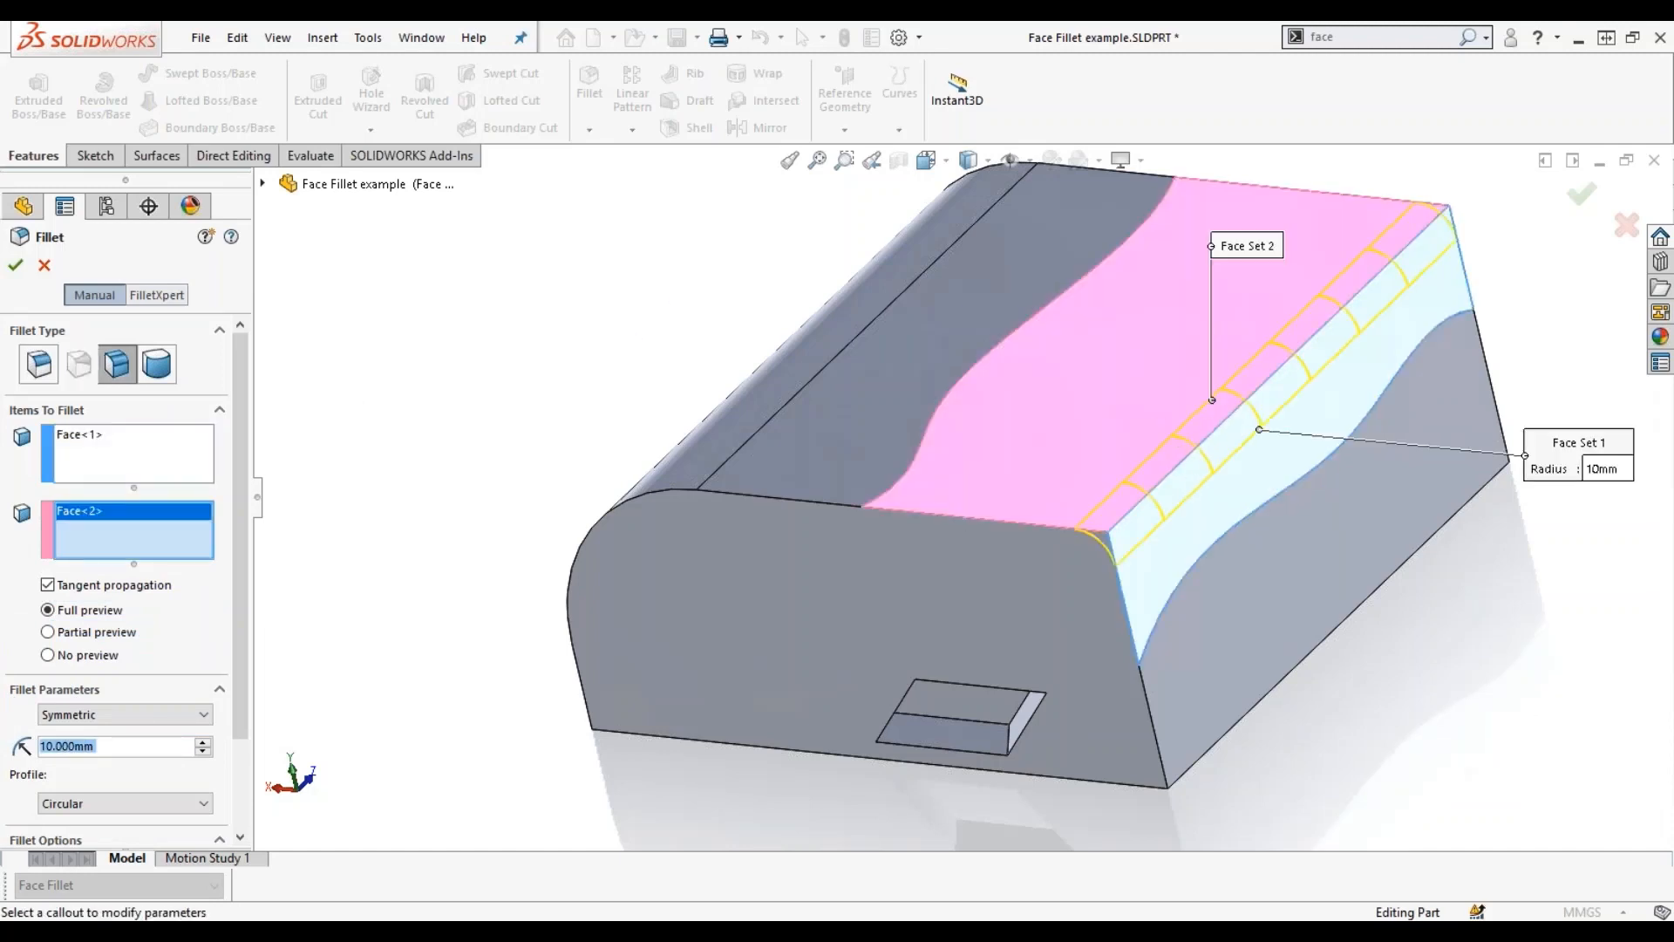
middle_click_drag(1153, 462, 1416, 281)
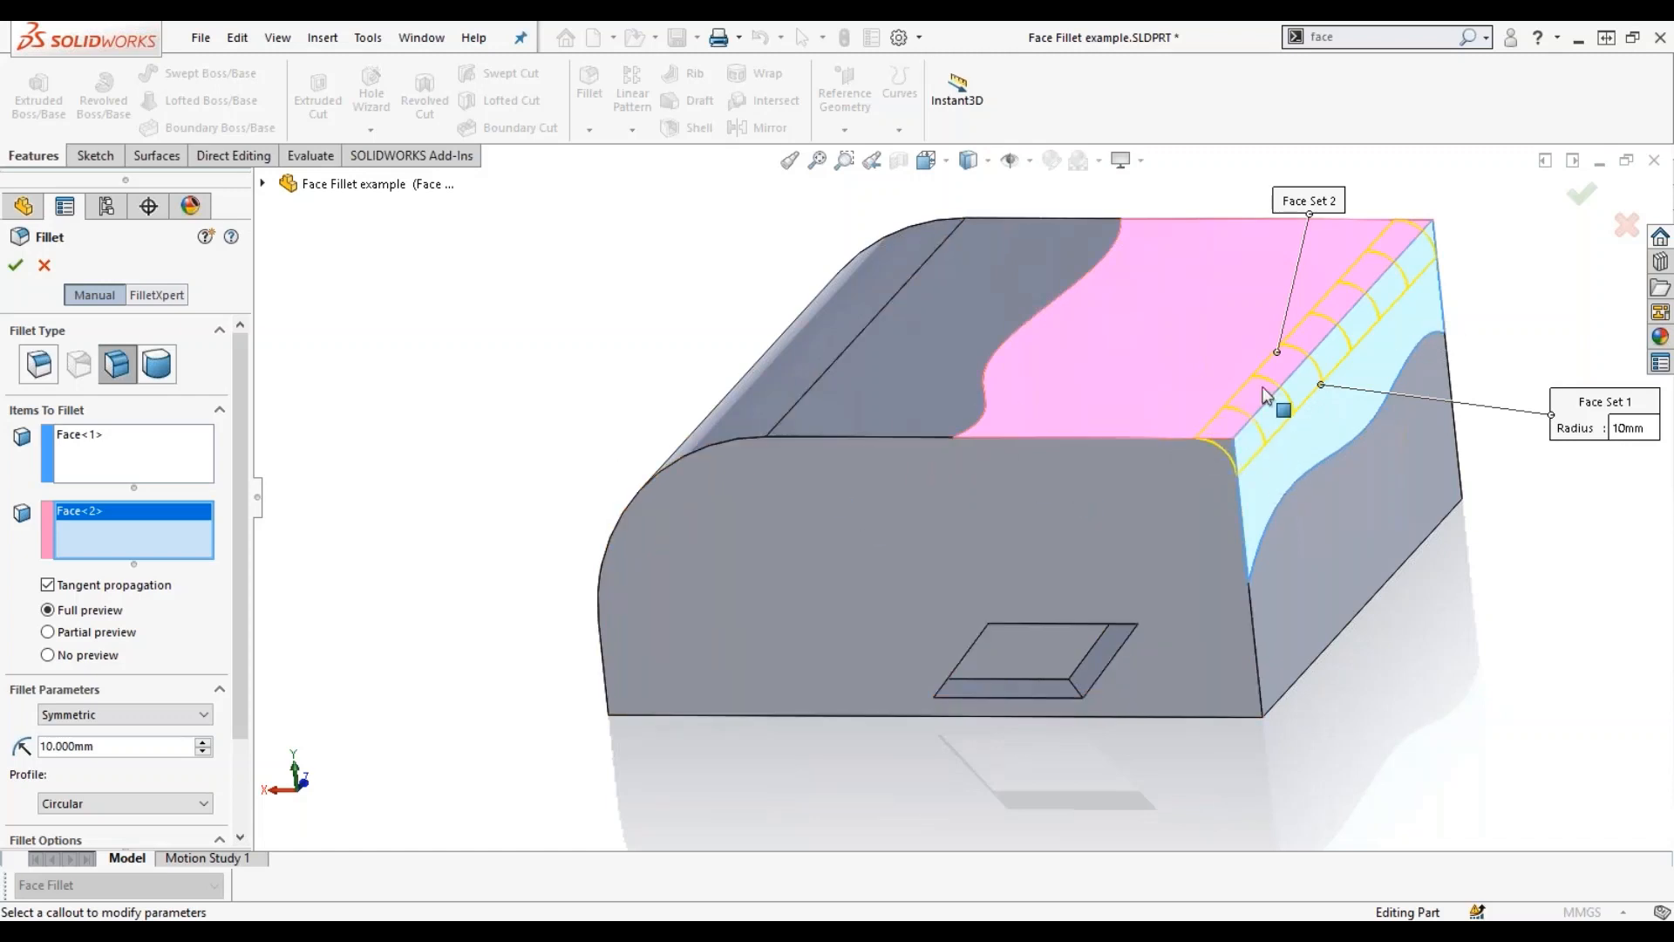
middle_click_drag(728, 434, 593, 541)
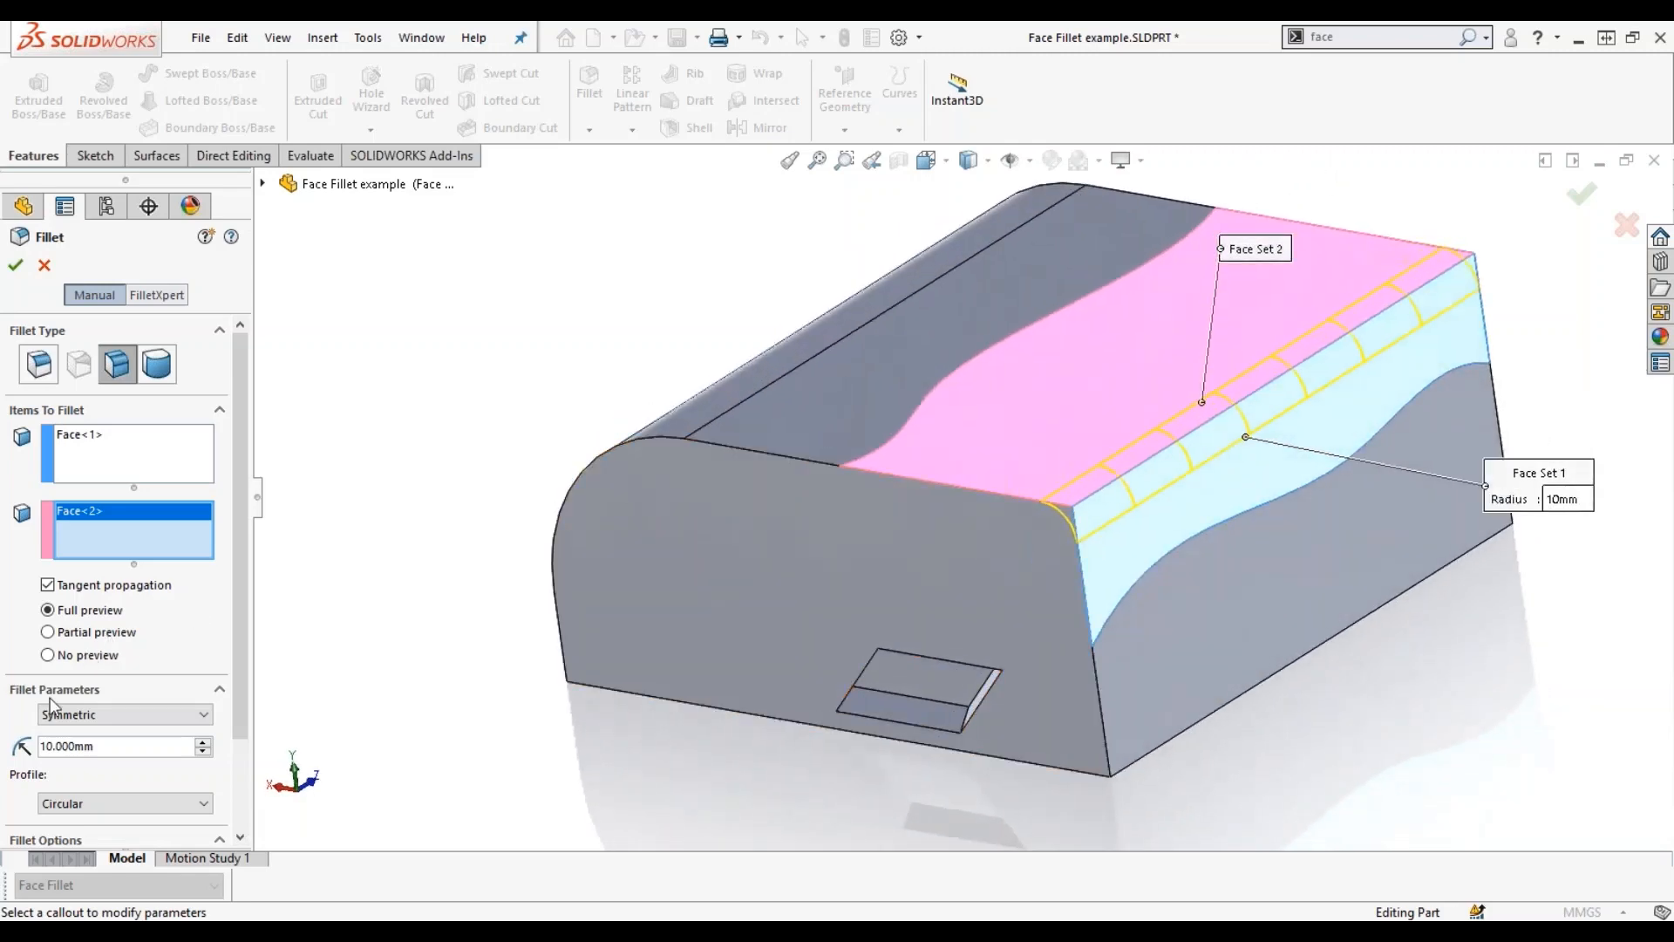
Set the face fillet's radius to 30 mm, check its preview against the side split line, and create the fillet.
left_click(203, 741)
left_click(202, 741)
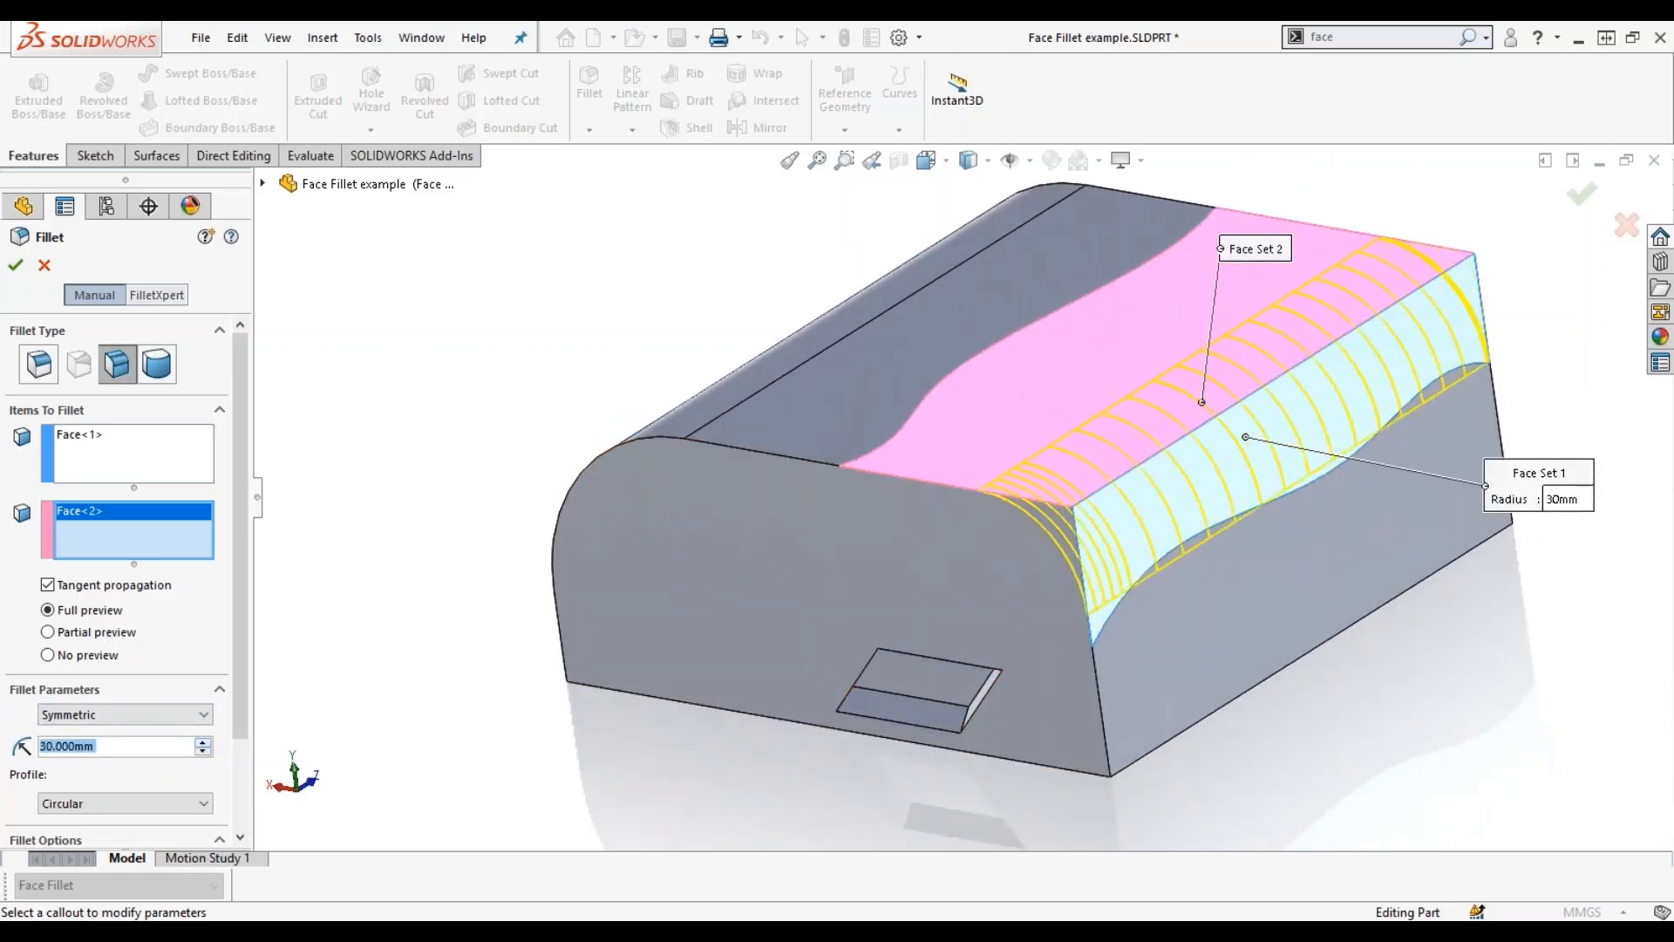
middle_click_drag(1308, 679, 1110, 699)
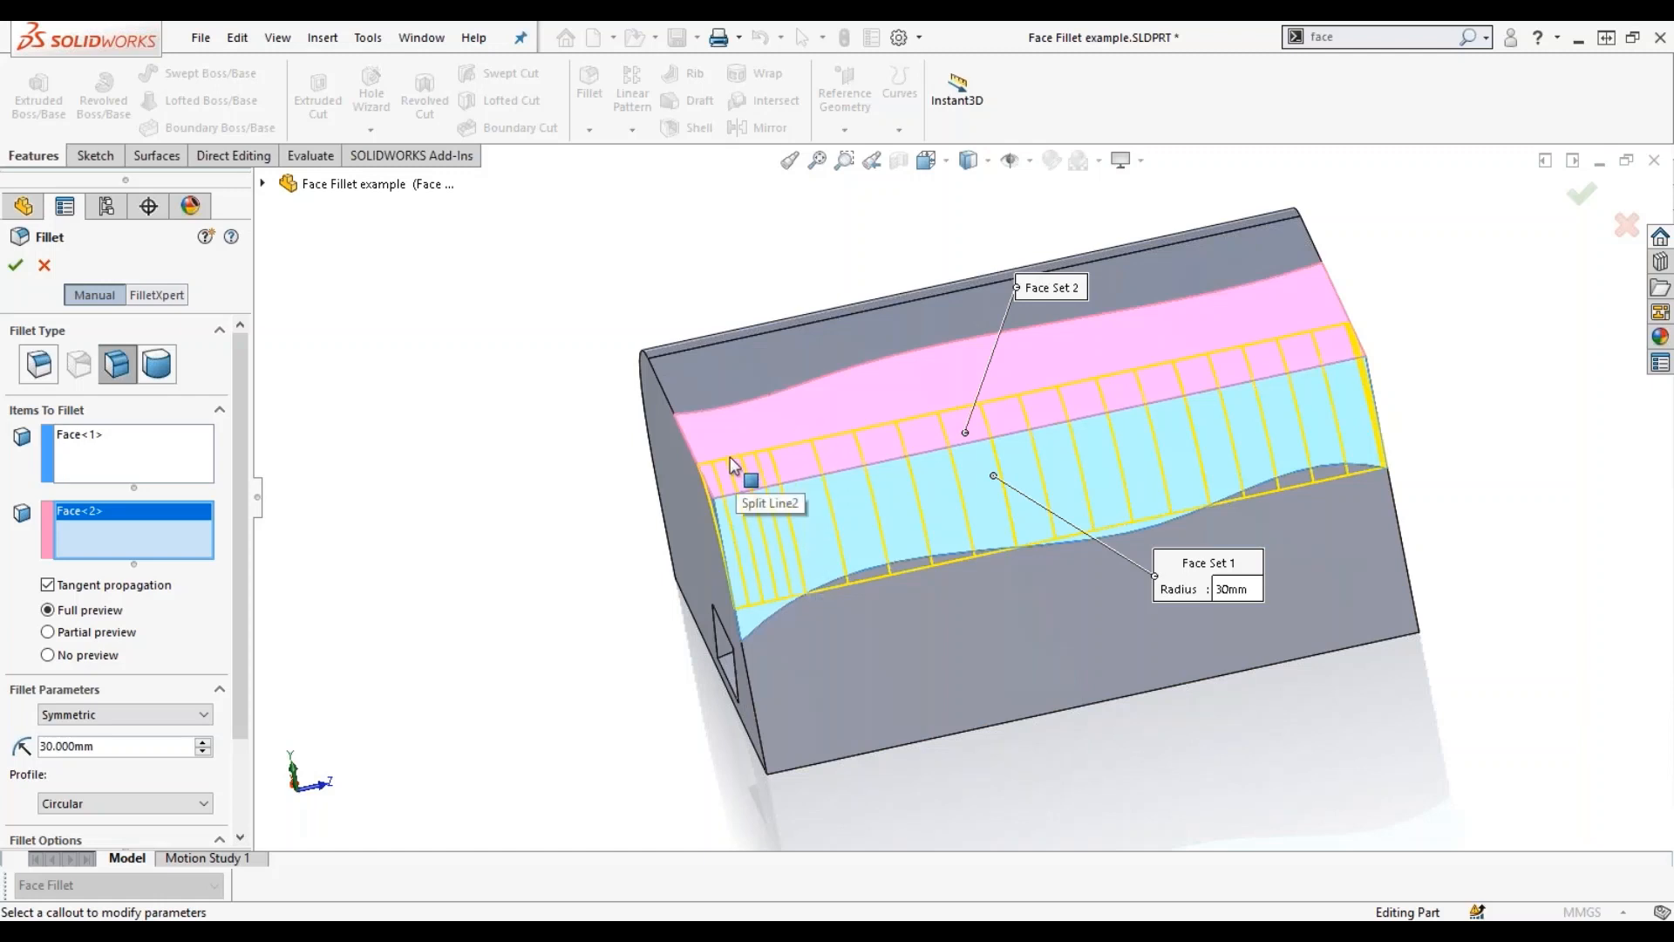
scroll(830, 610, "down", 2)
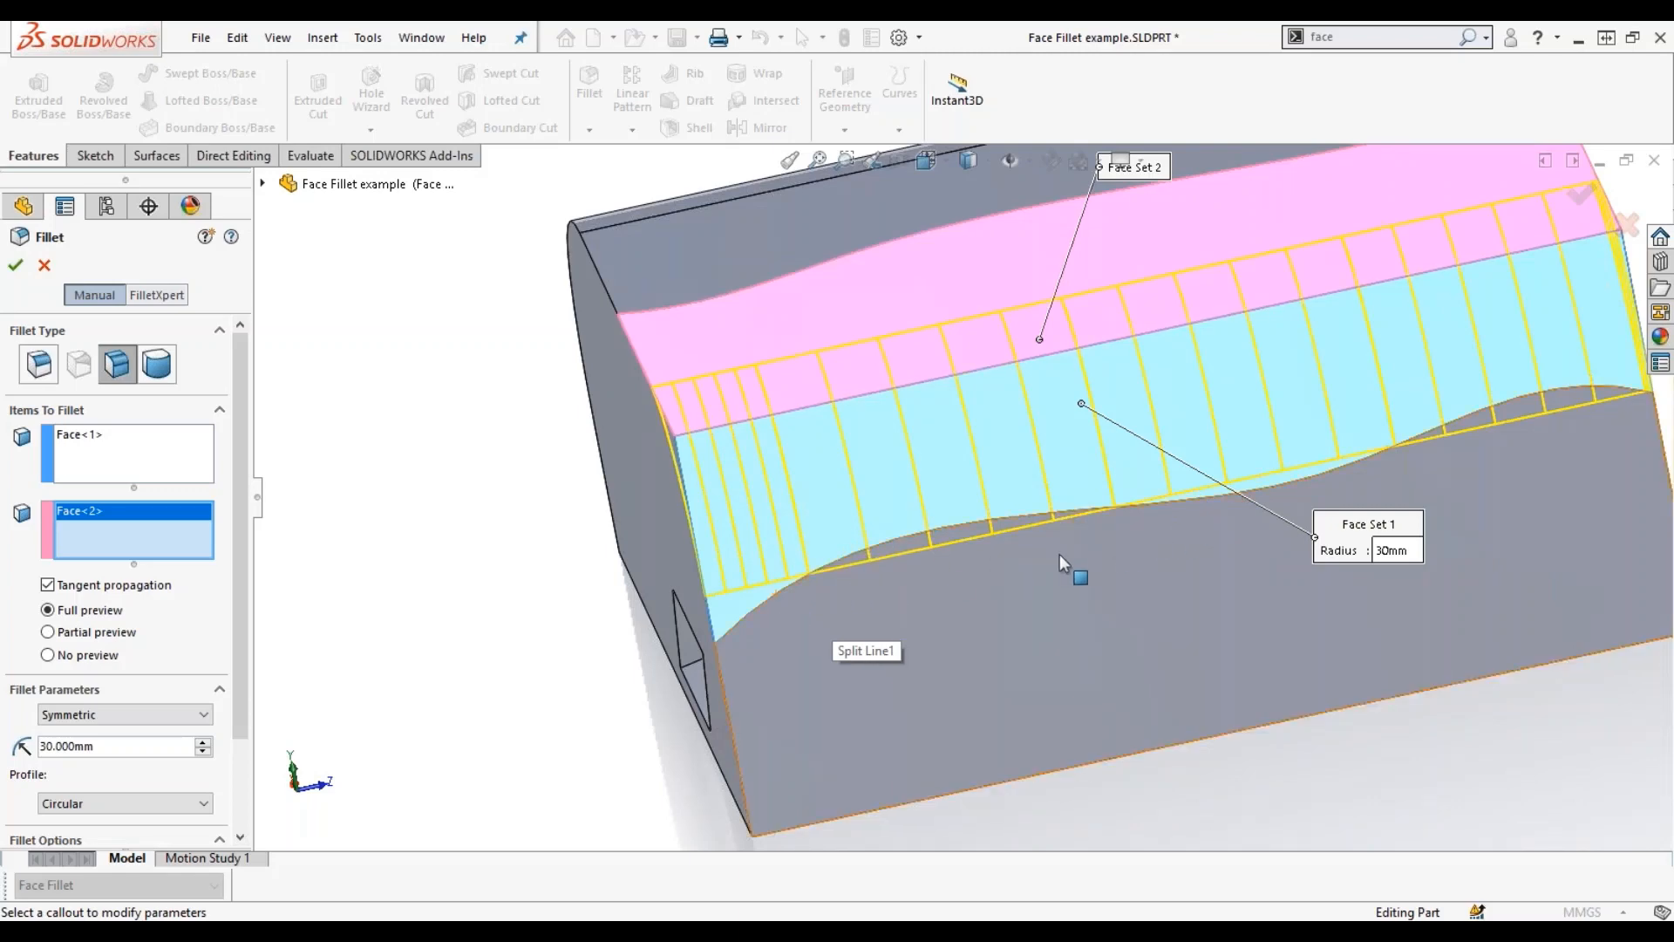
left_click(15, 264)
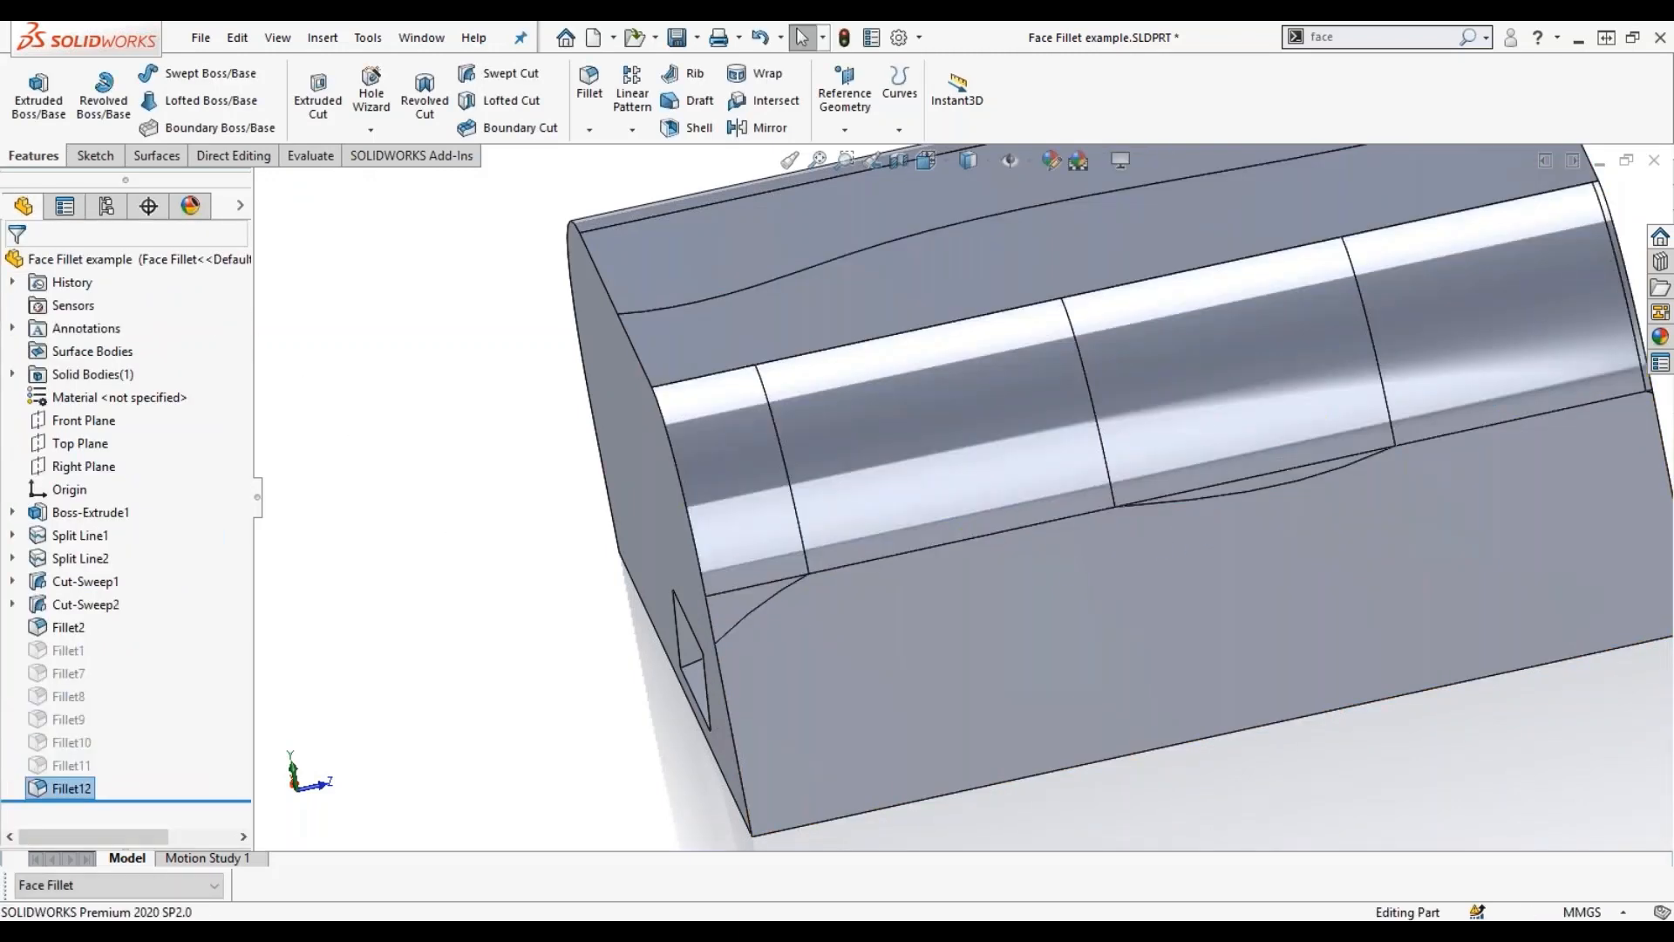
scroll(1103, 340, "up", 5)
middle_click_drag(1070, 427, 1308, 401)
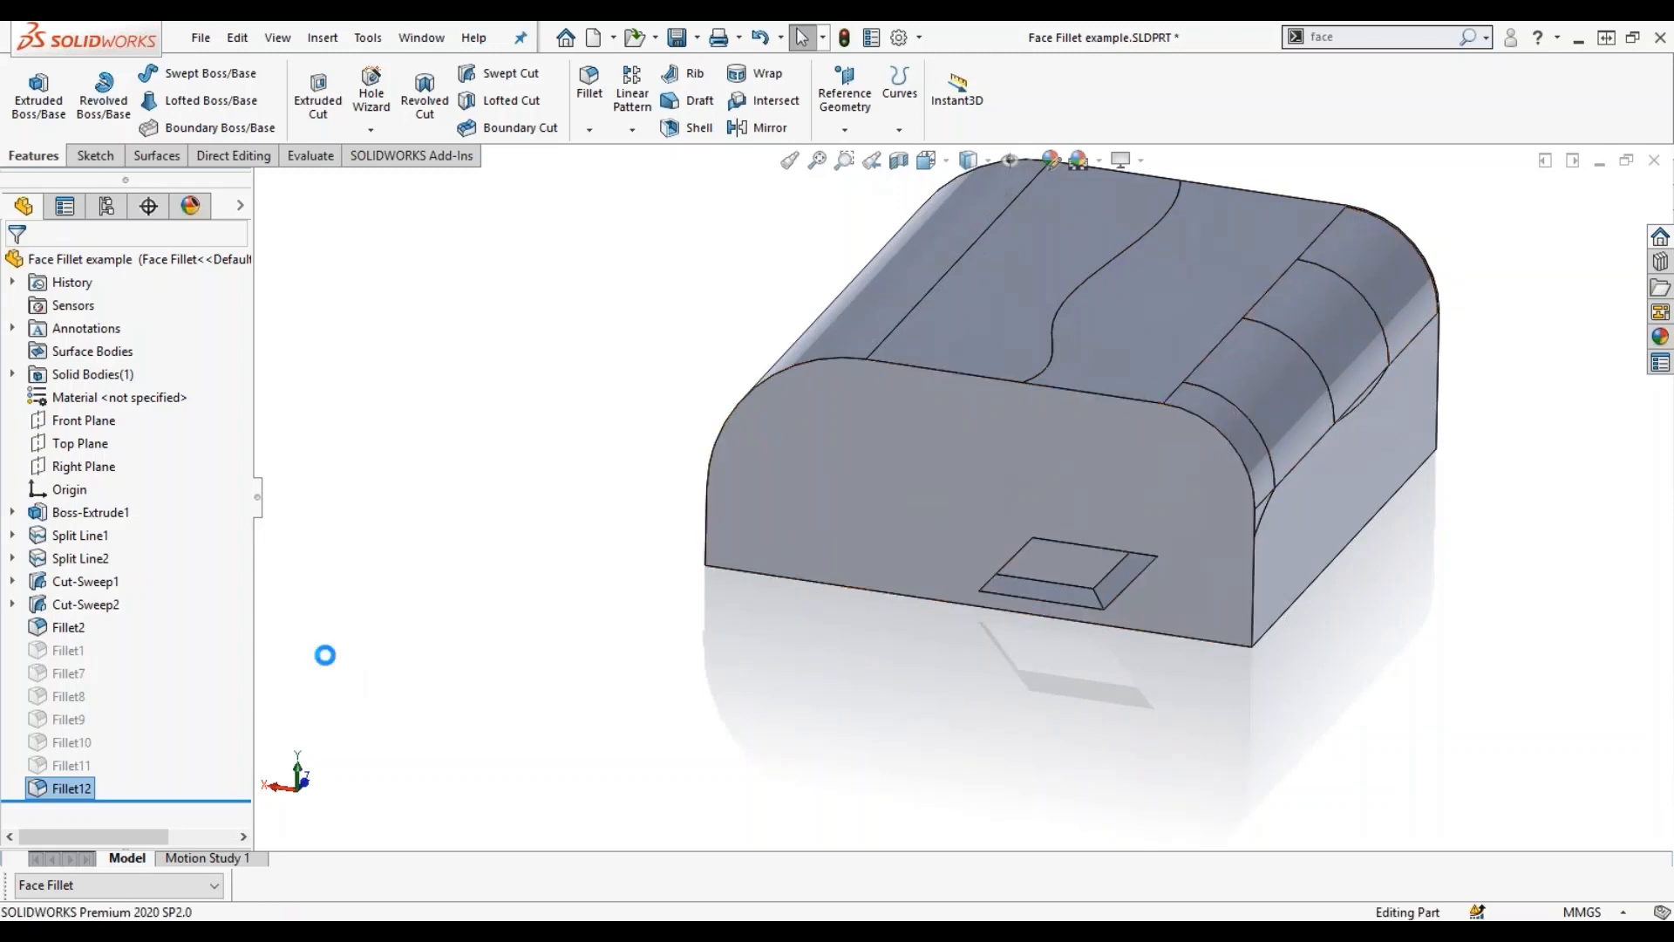
Undo the 30 mm face fillet and examine the top split line and the split faces on either side of the sharp edge.
key("ctrl+z")
middle_click_drag(423, 662, 477, 631)
scroll(597, 600, "up", 2)
mouse_move(596, 599)
middle_mouse_down()
mouse_move(627, 581)
mouse_move(620, 600)
middle_mouse_up()
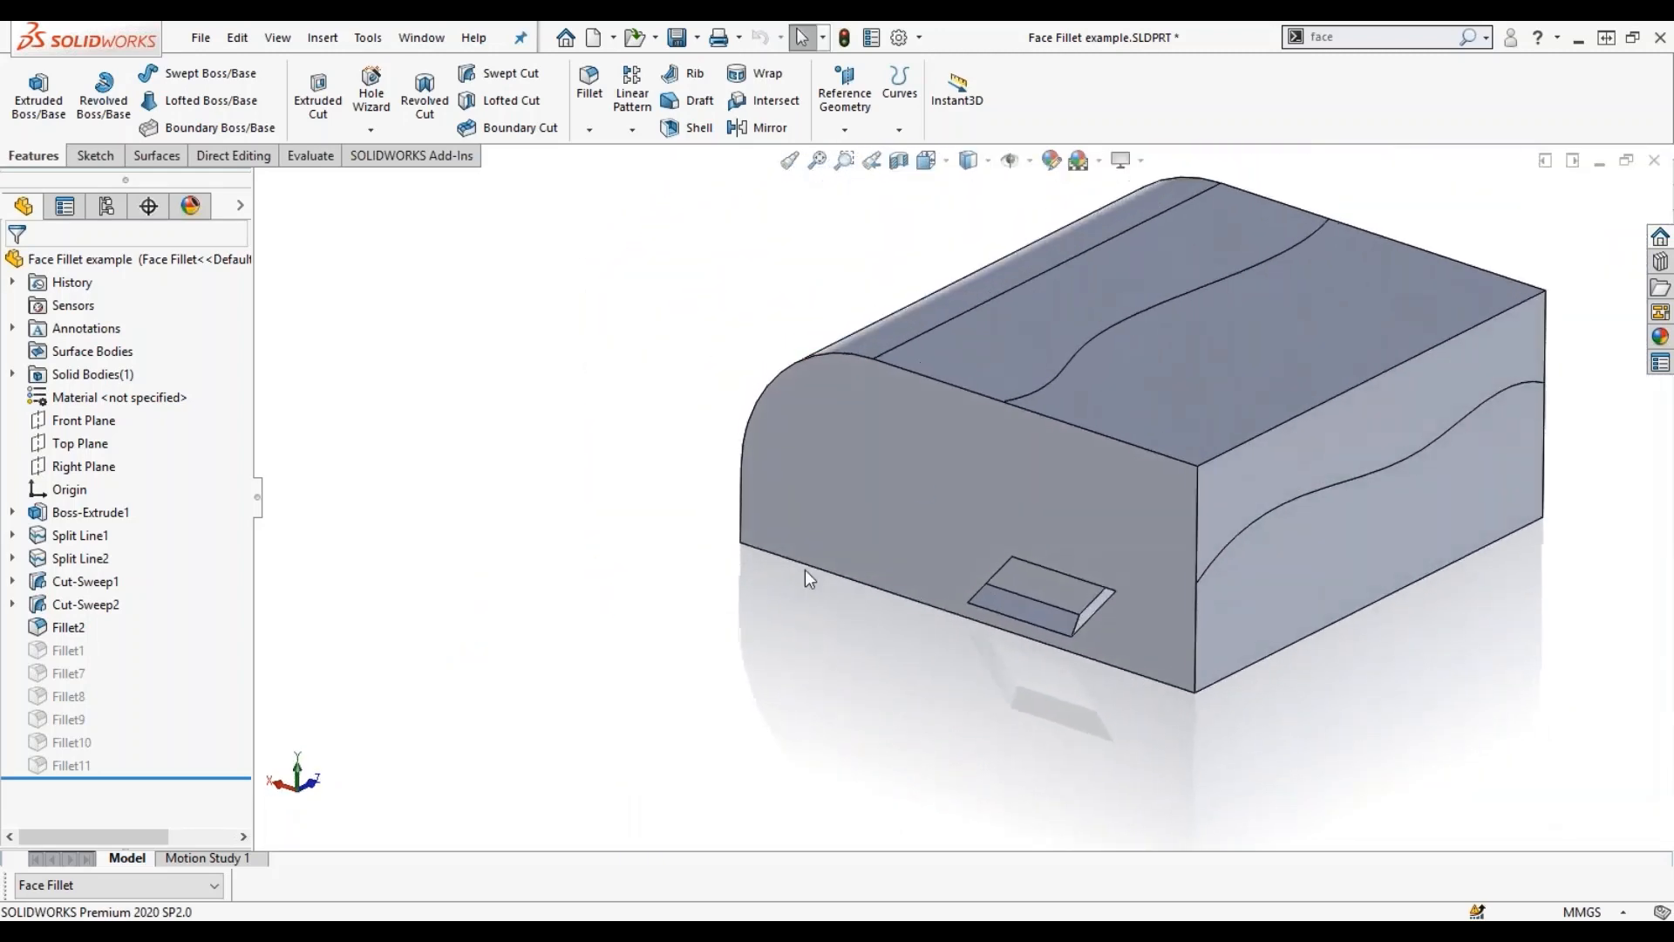
left_click(1097, 340)
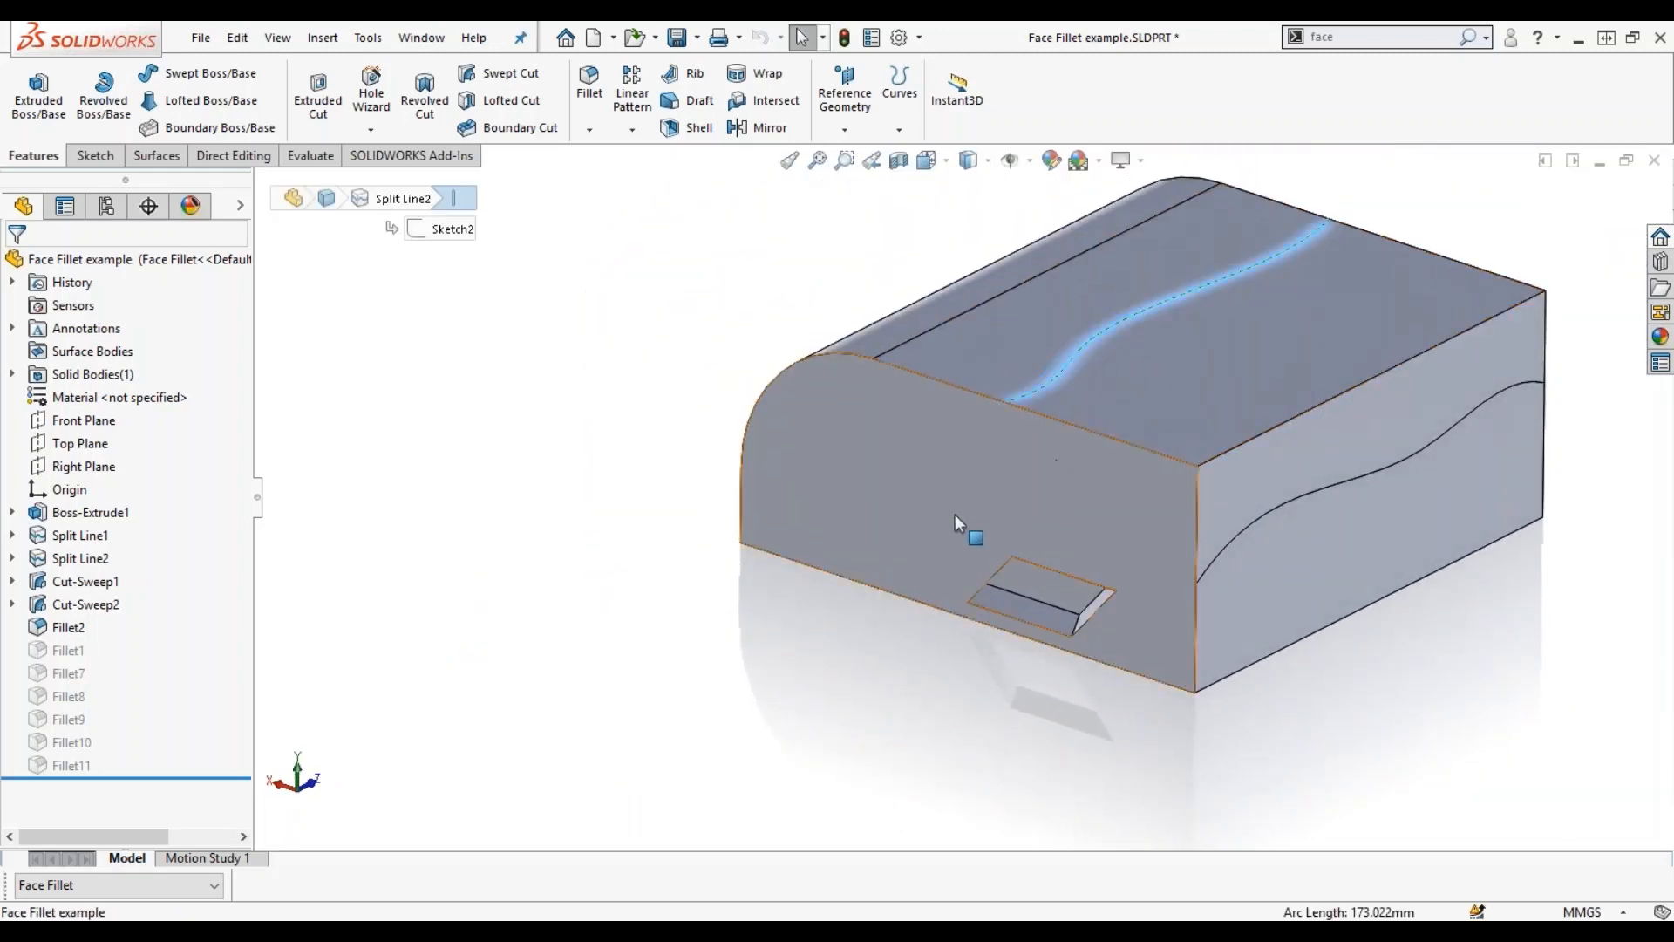
left_click(1342, 483)
left_click(1228, 368)
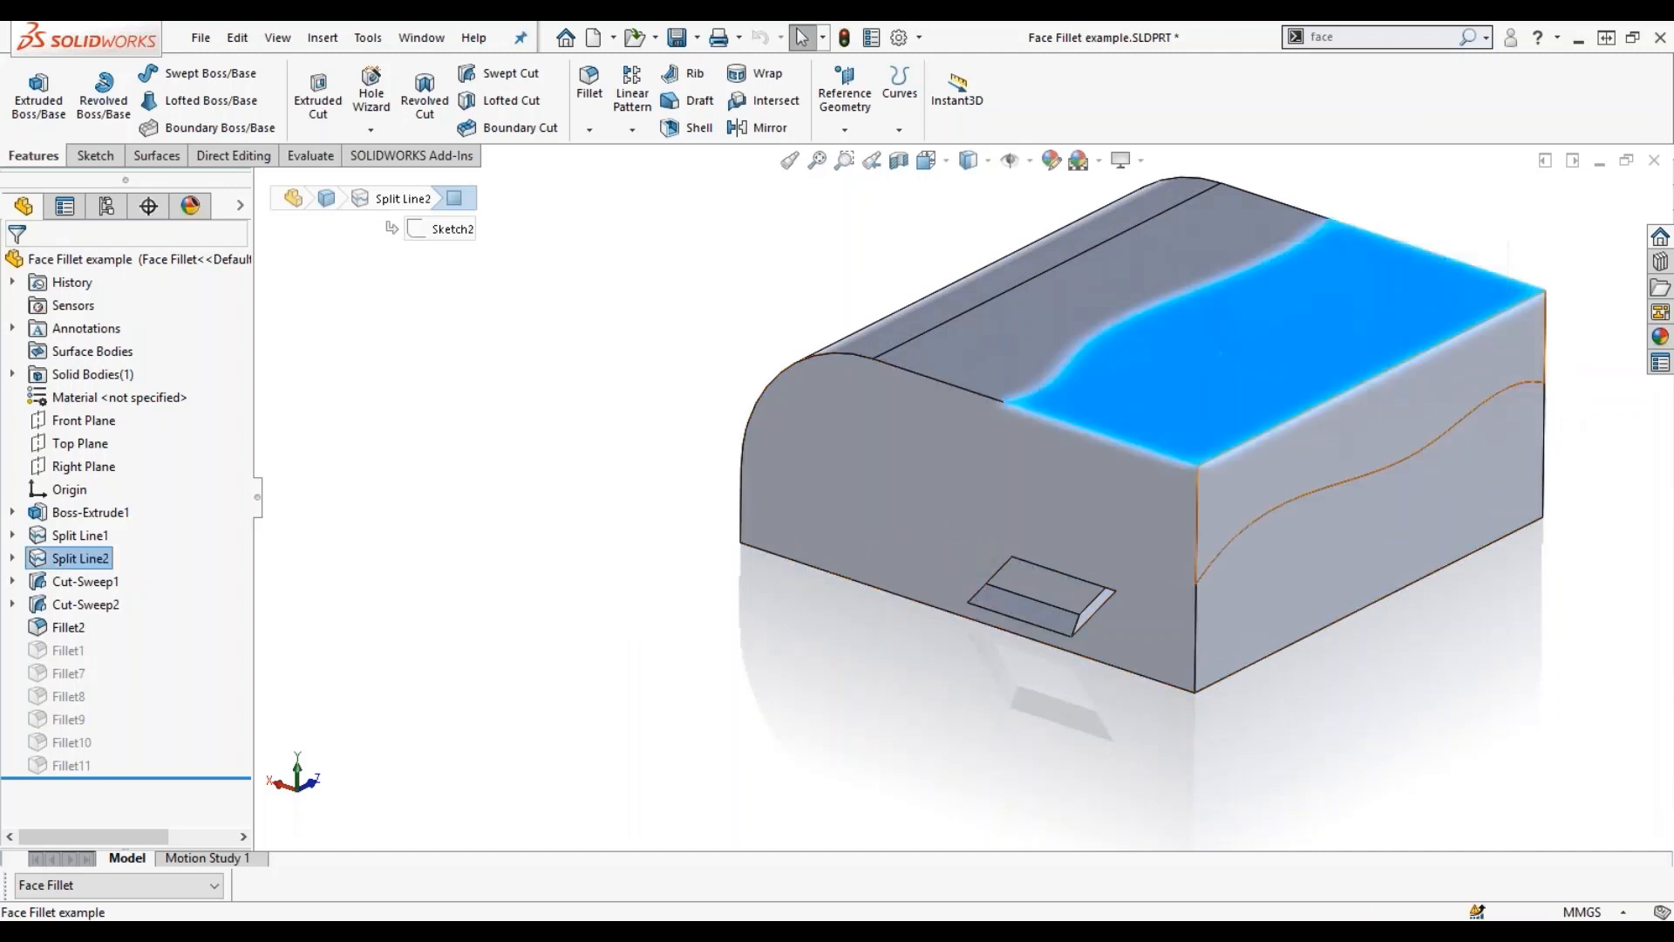
left_click(1328, 440)
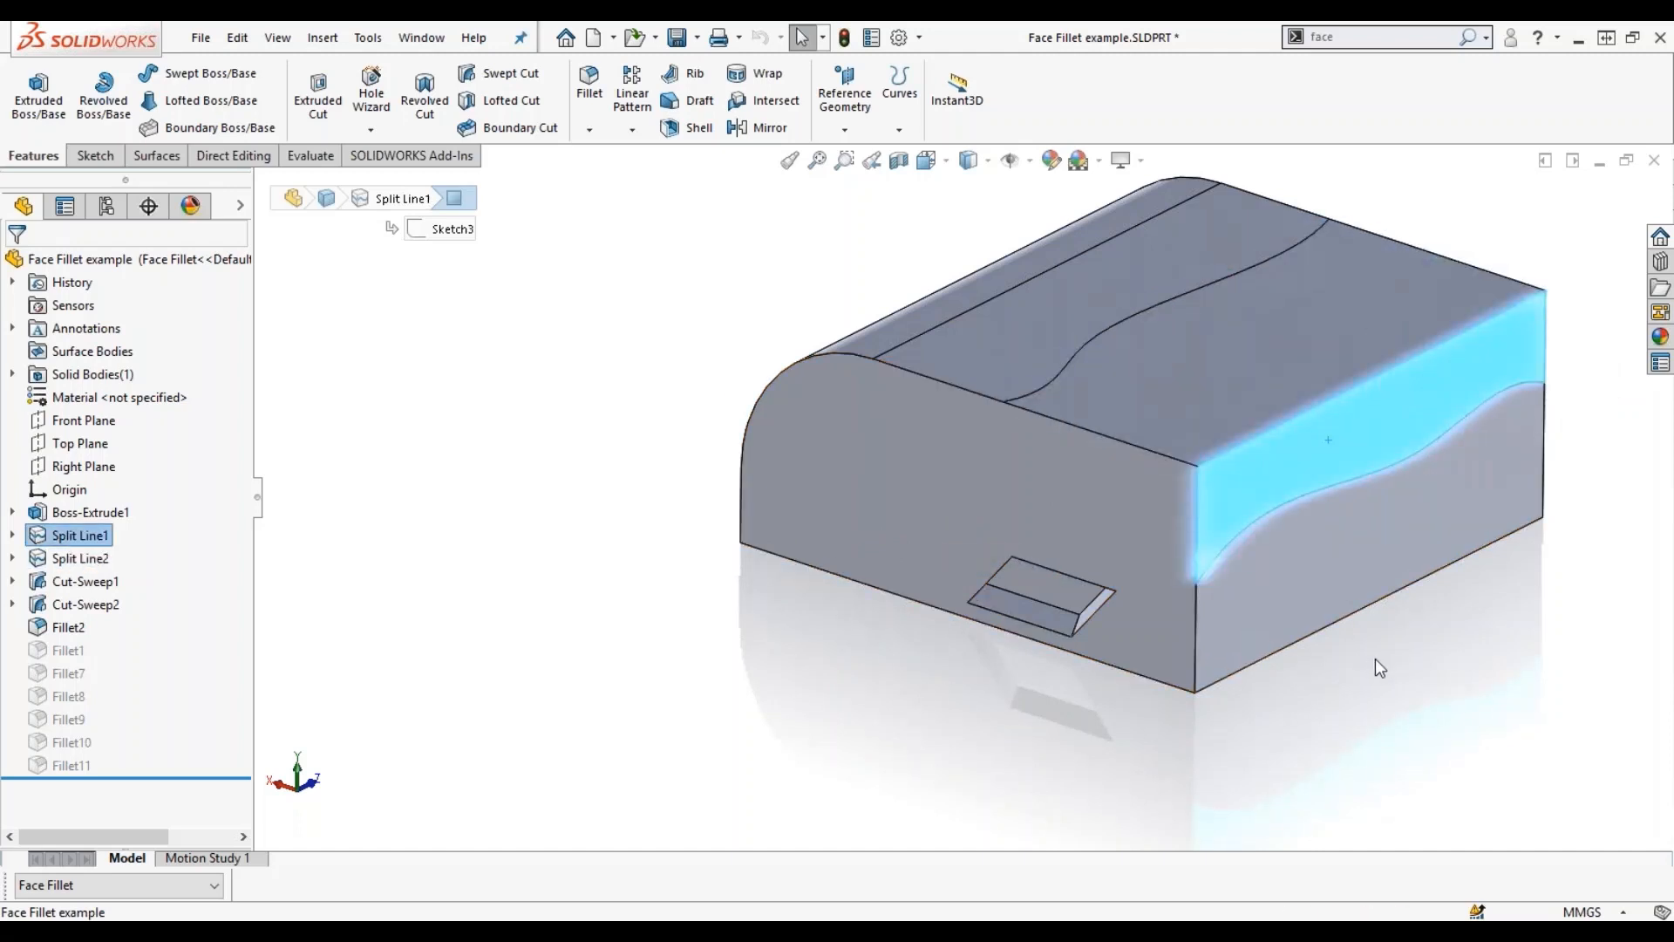
left_click(1386, 680)
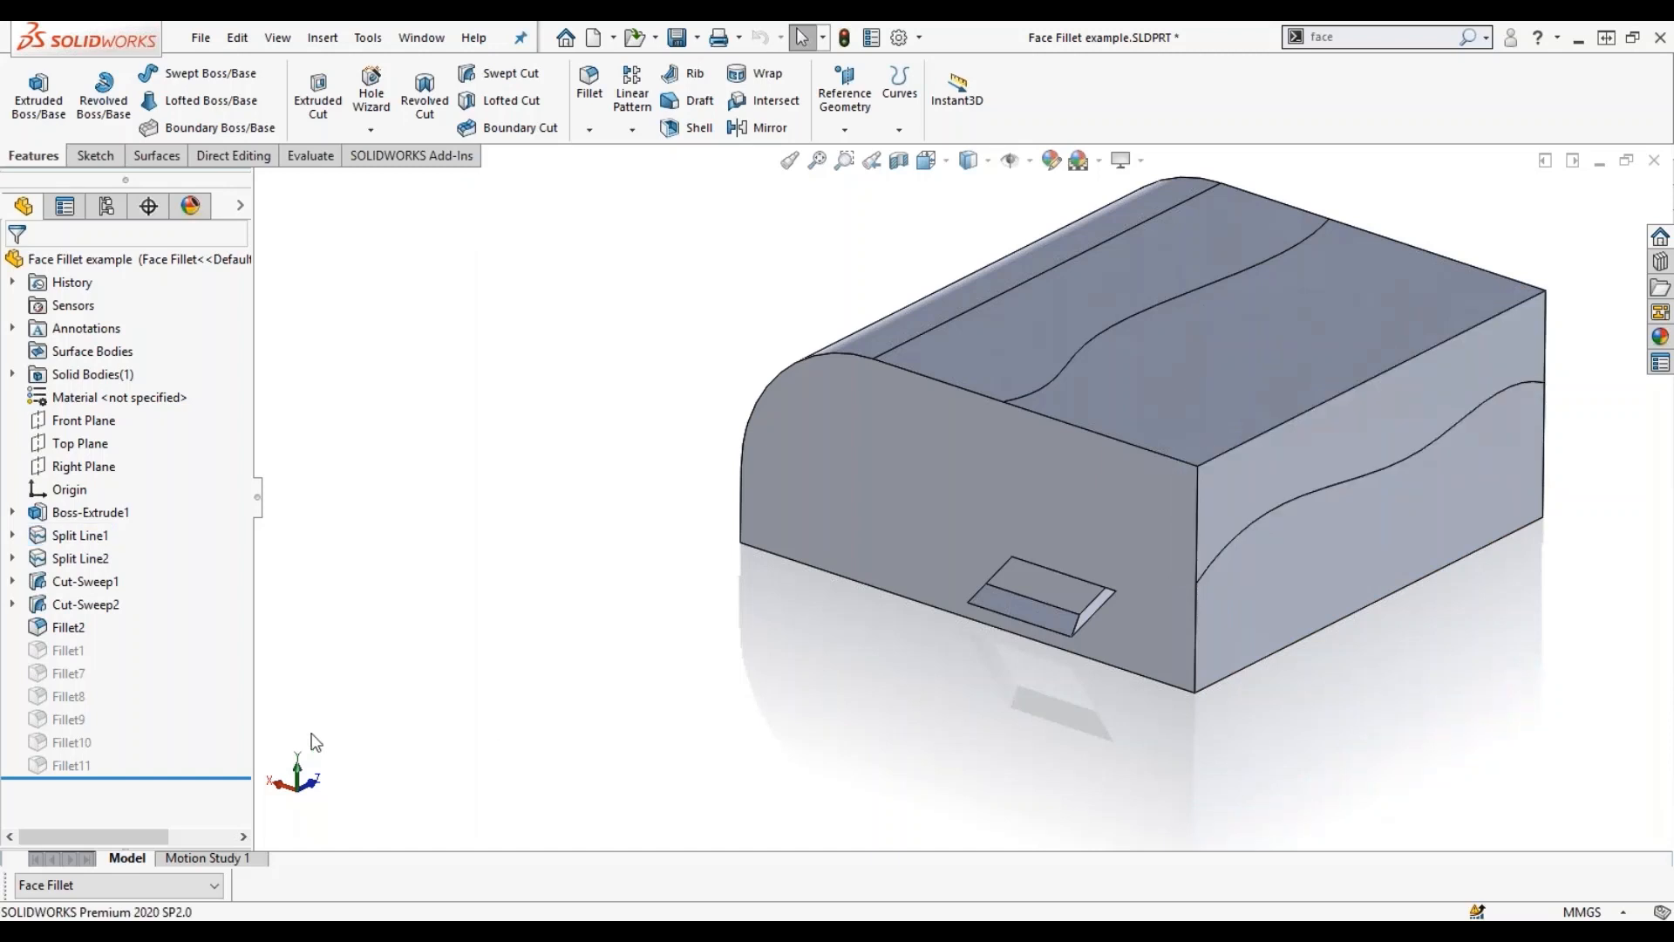
Activate the Hold Lone configuration and open Fillet1, the fillet between the two wavy split lines, for editing.
left_click(108, 885)
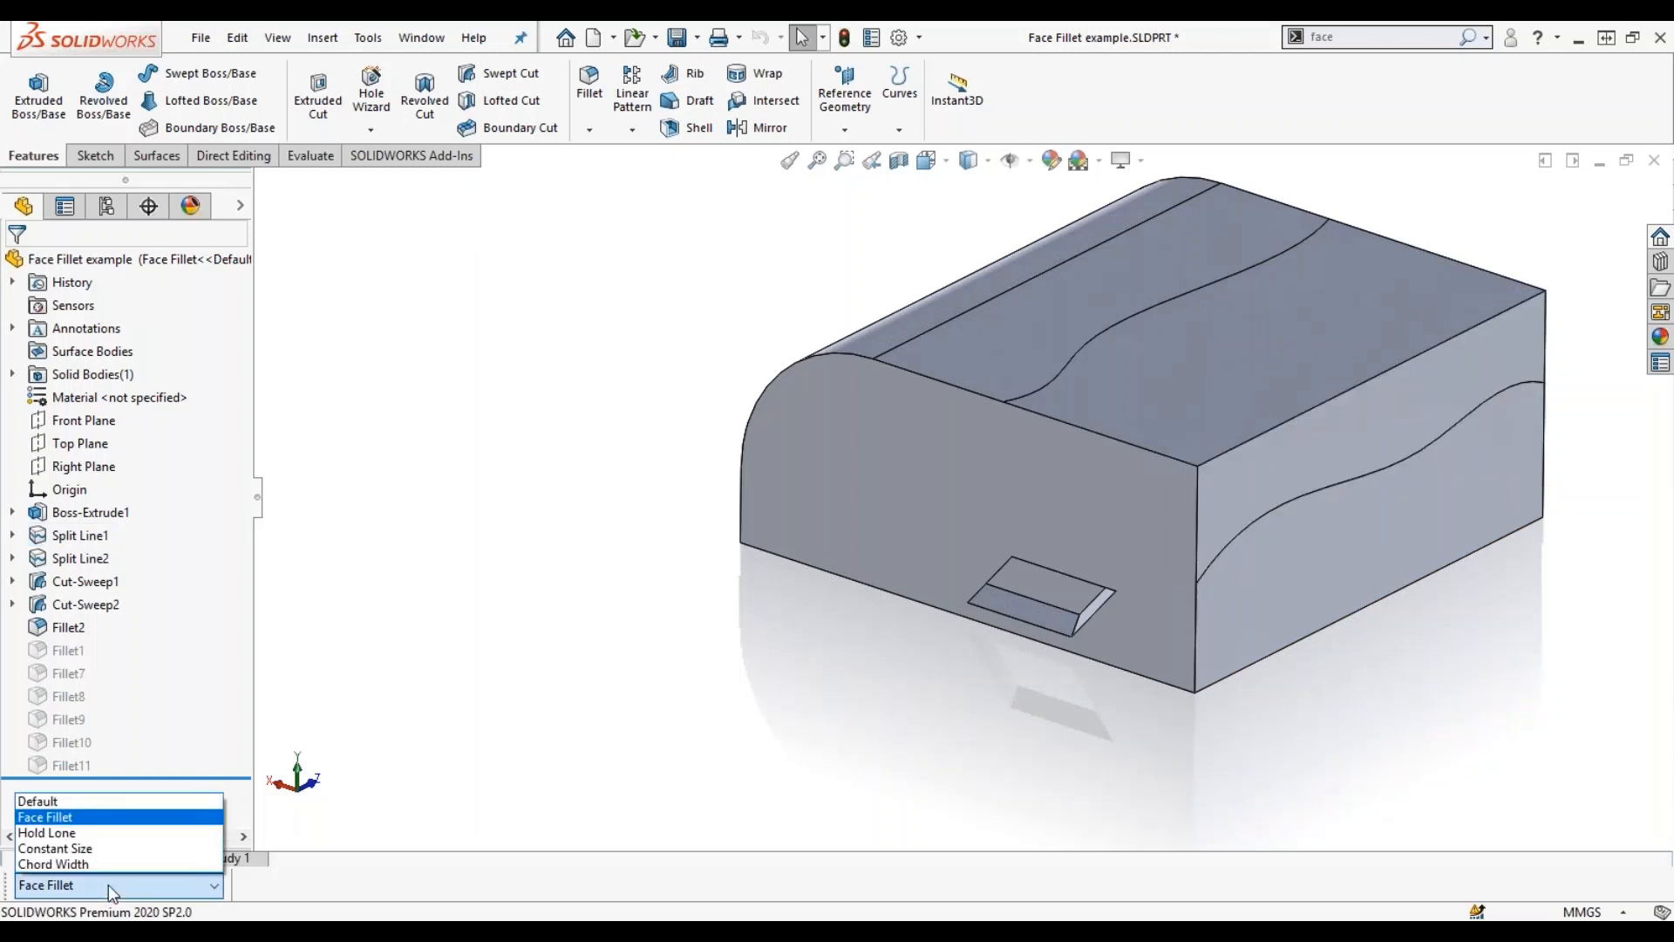
left_click(120, 833)
middle_click_drag(582, 731, 599, 643)
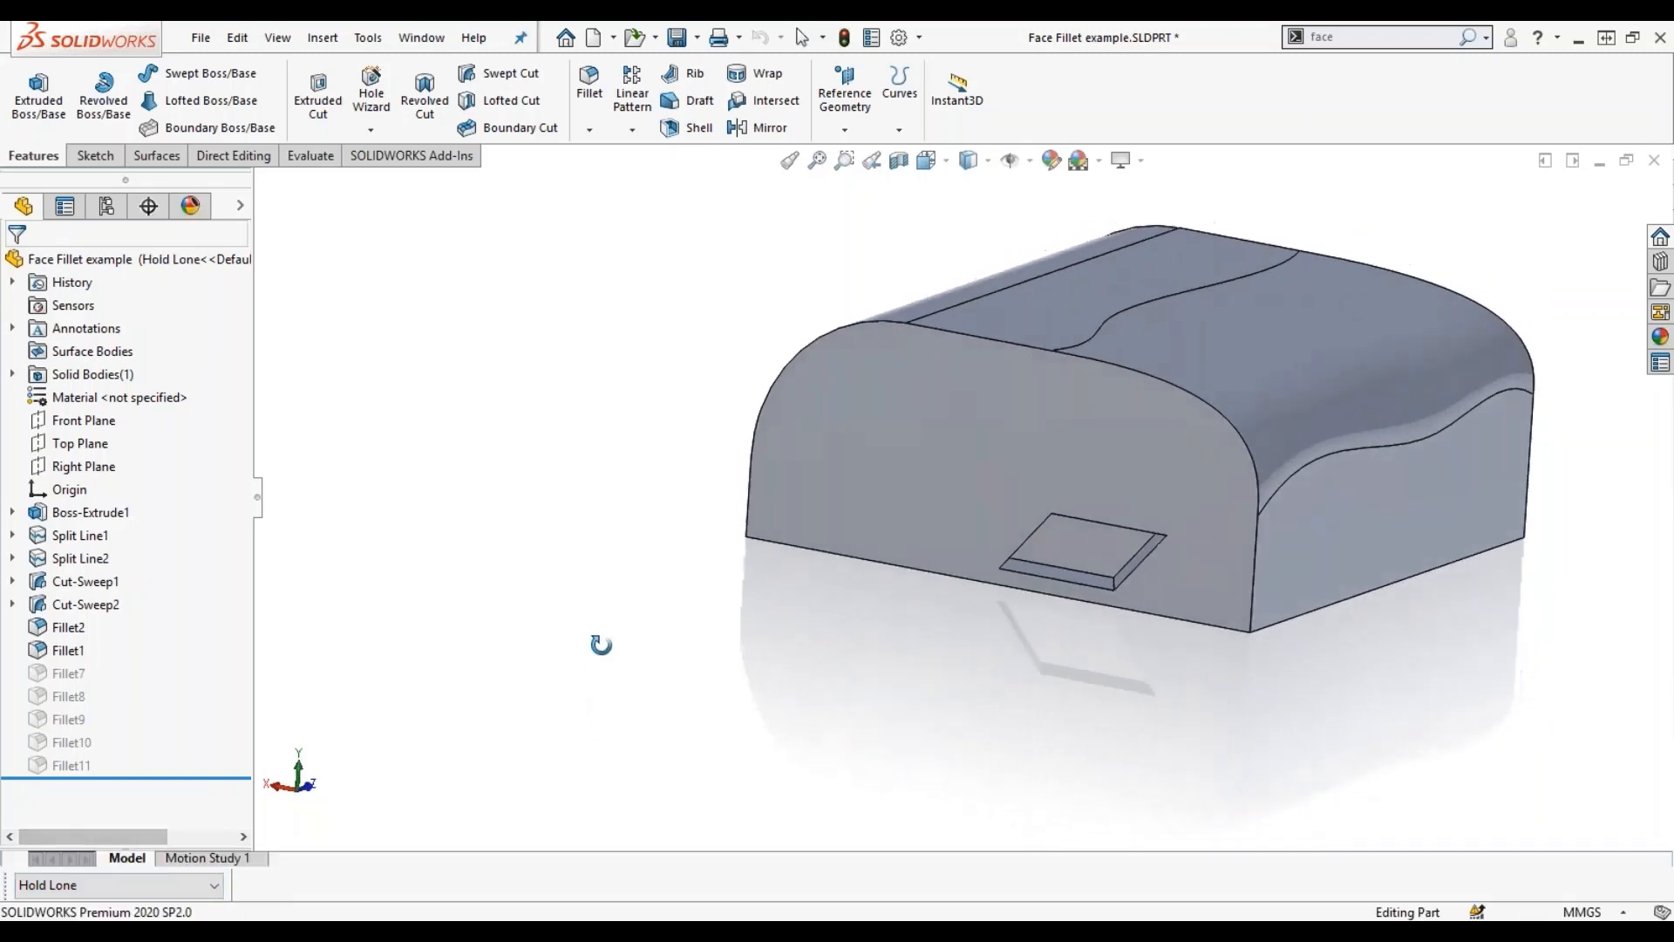
left_click(70, 651)
left_click(73, 649)
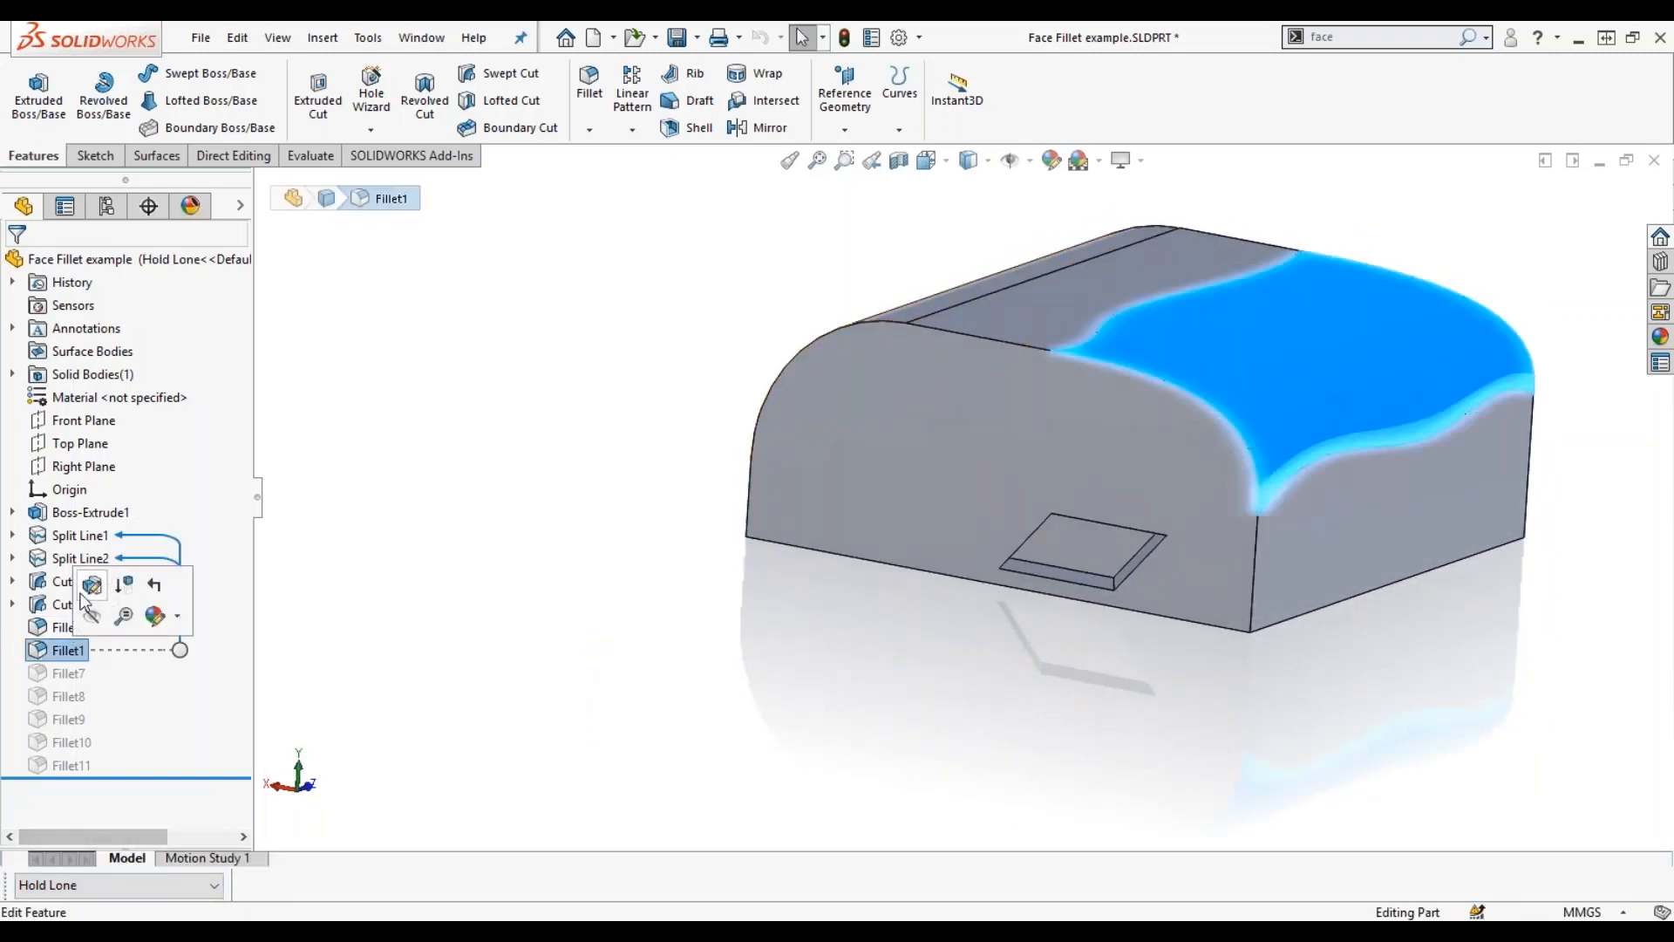
middle_click_drag(820, 637, 776, 677)
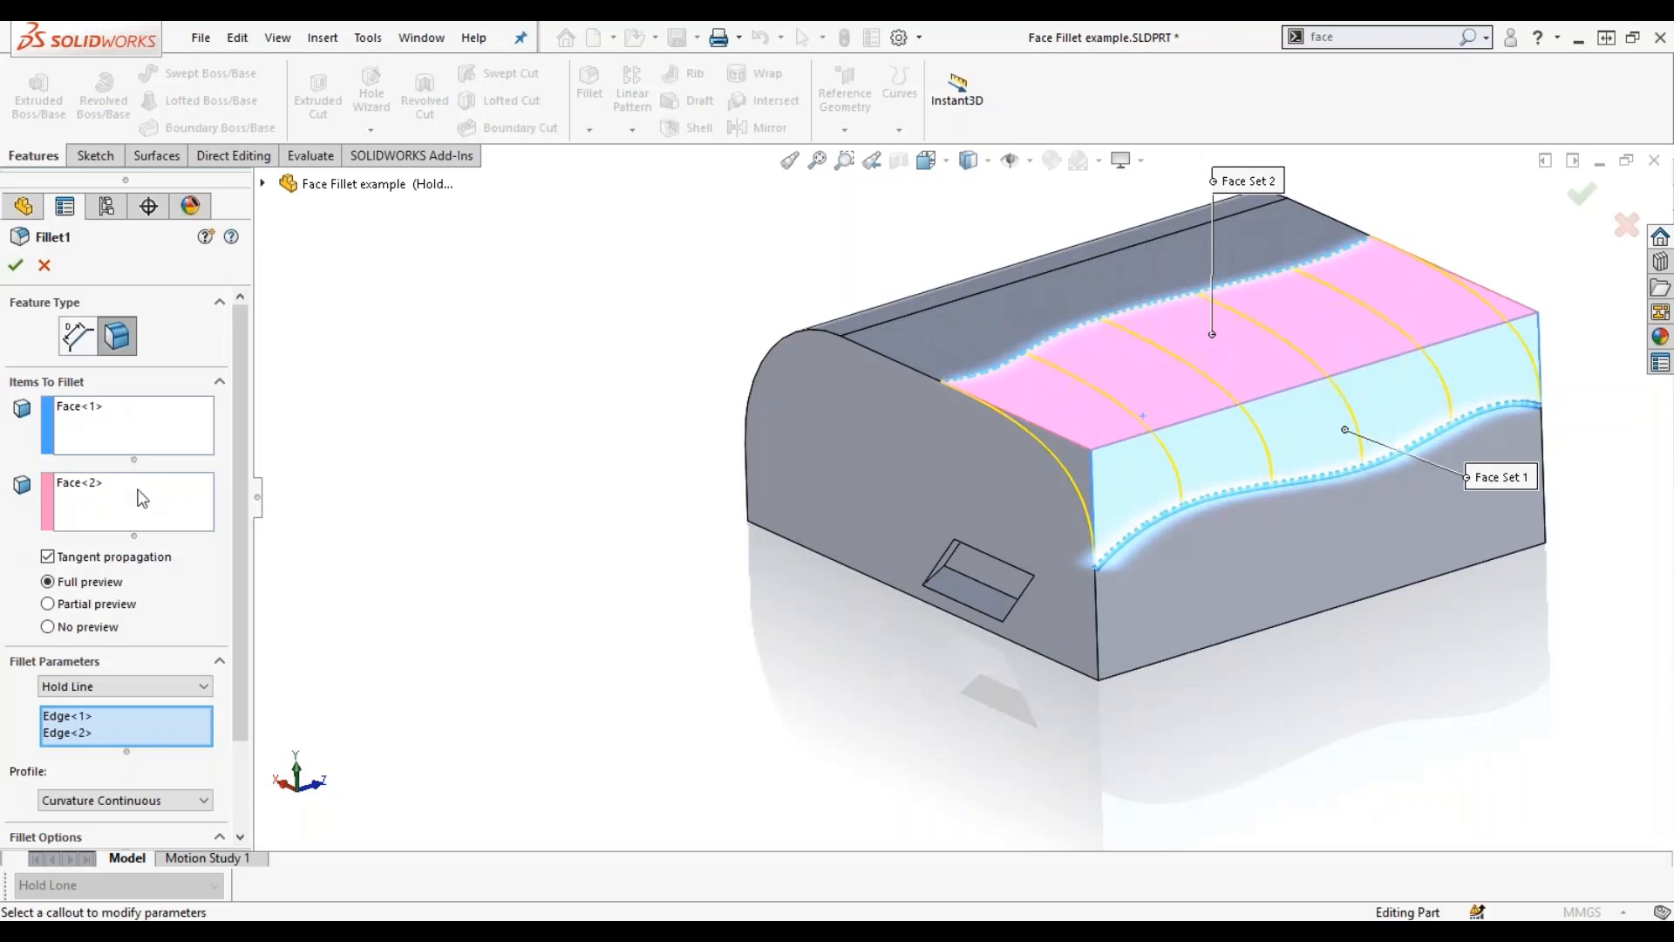
Keep Hold Line as the fillet method and clear all selected hold line edges.
scroll(240, 418, "down", 2)
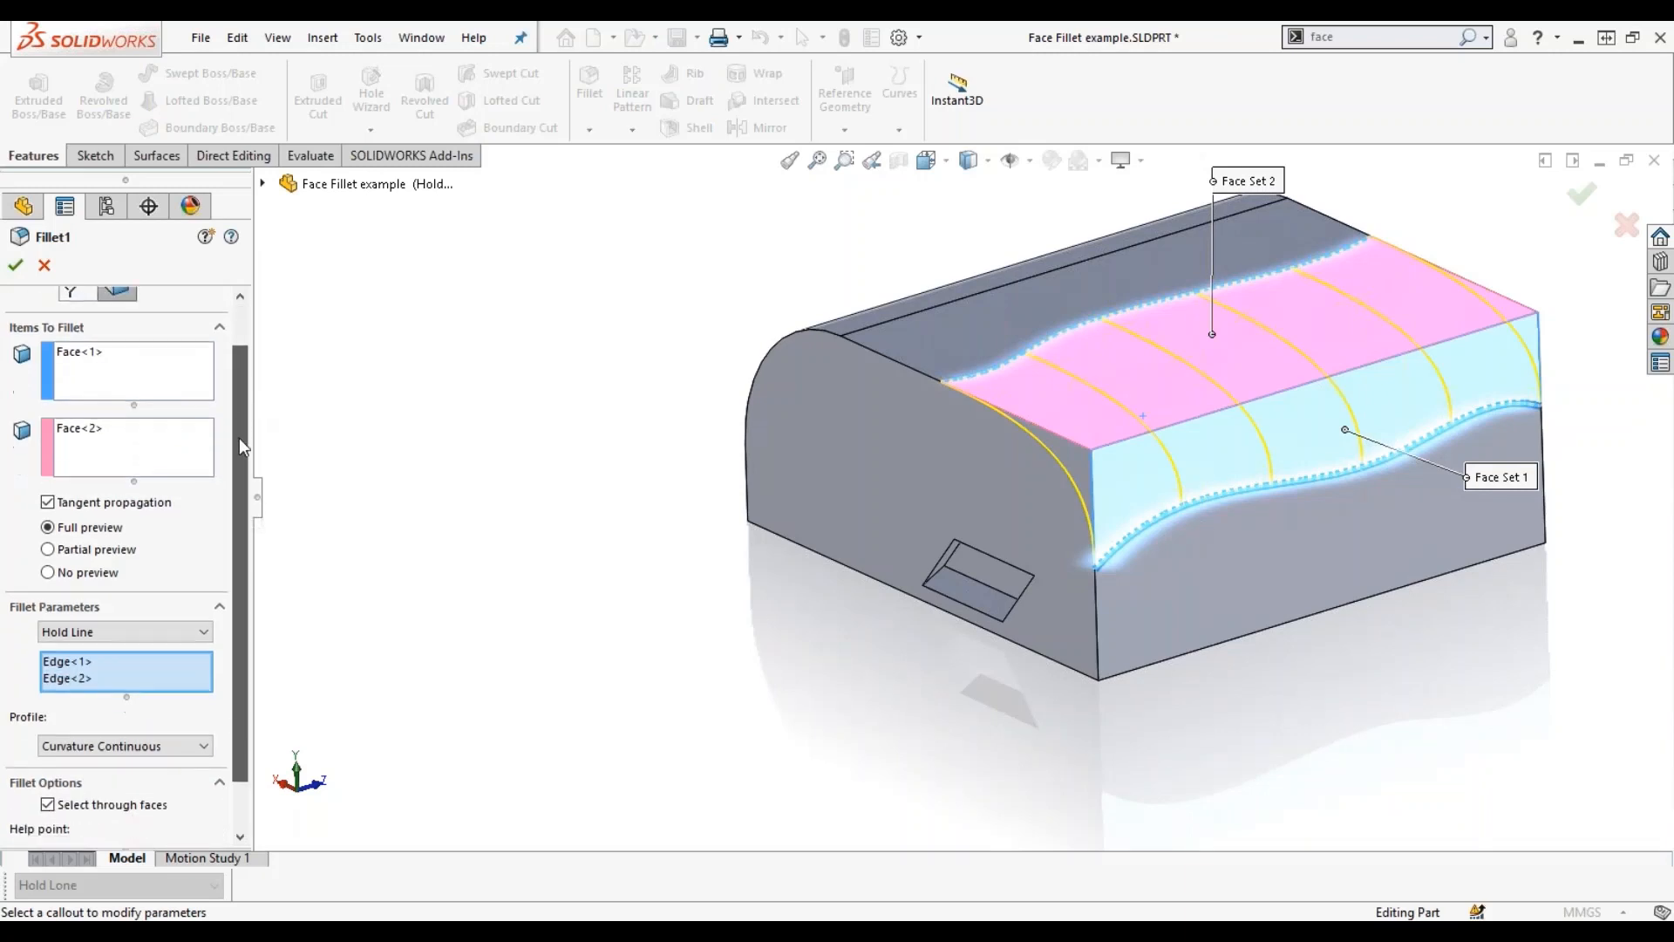
left_click(134, 603)
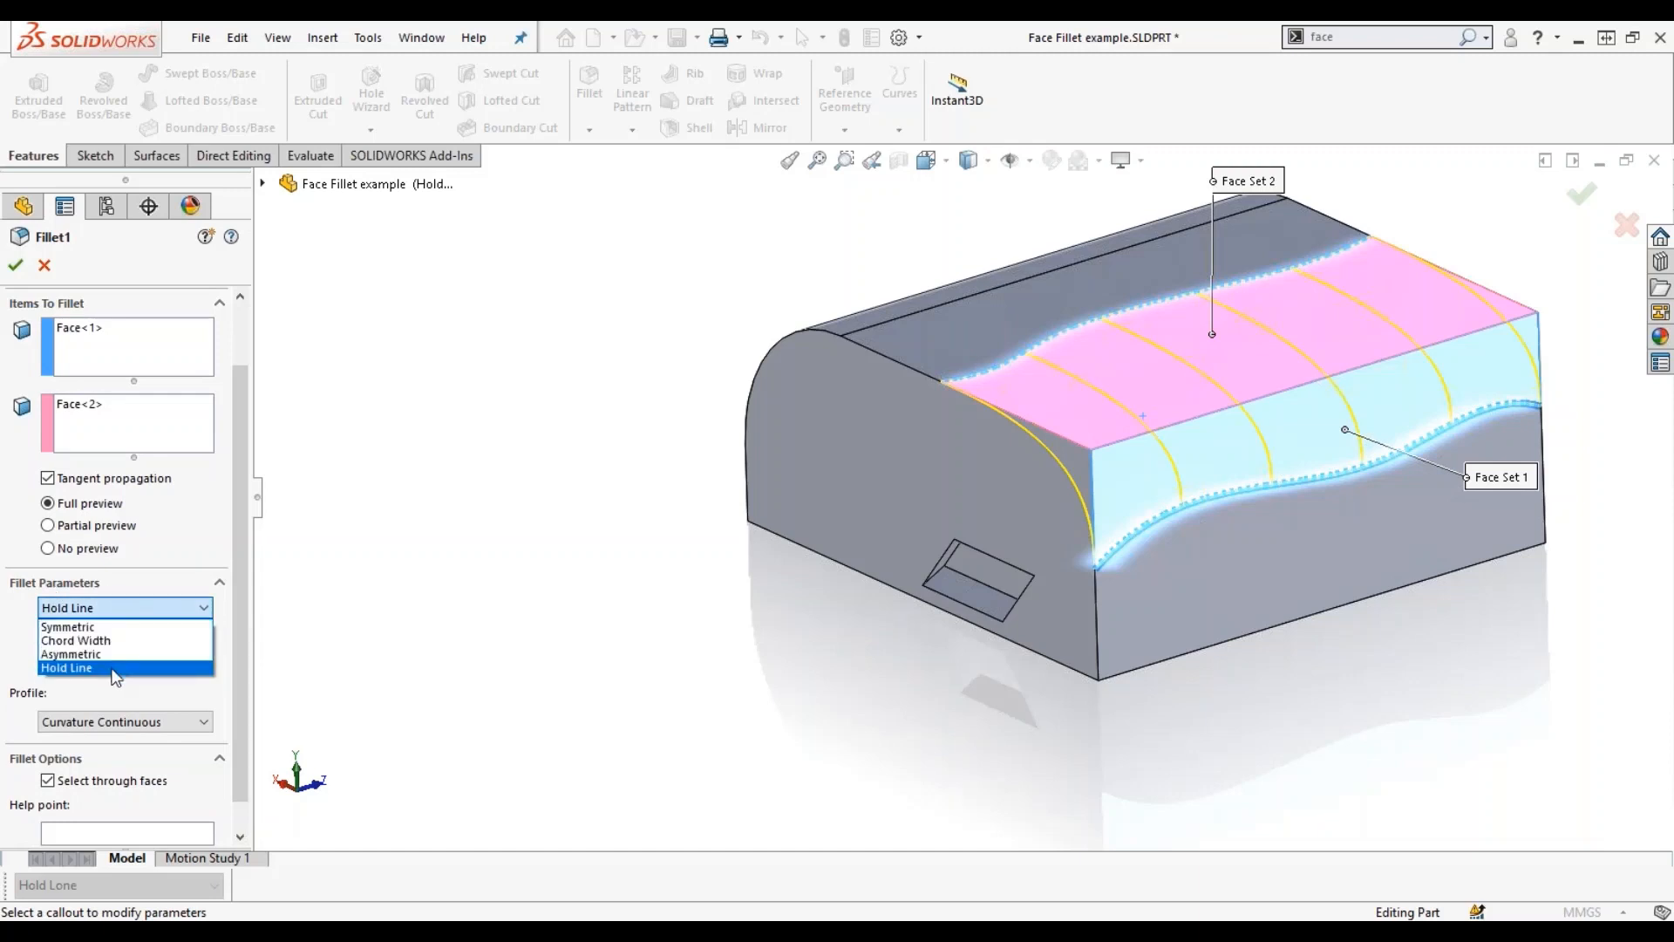
left_click(103, 666)
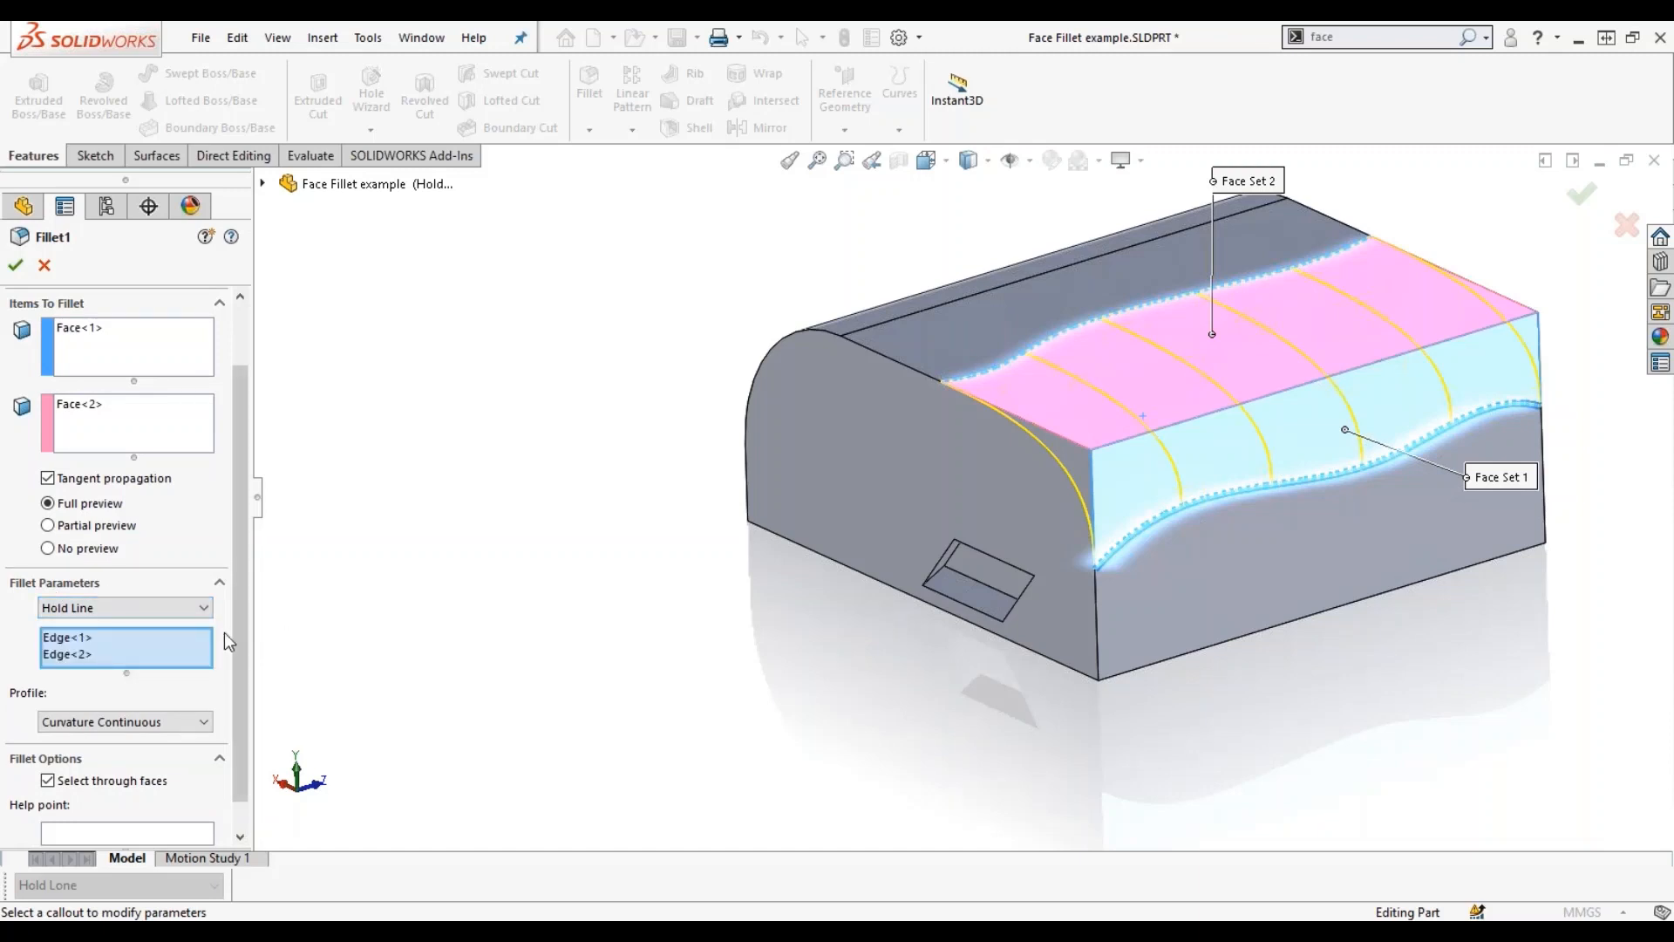
right_click(173, 647)
left_click(234, 657)
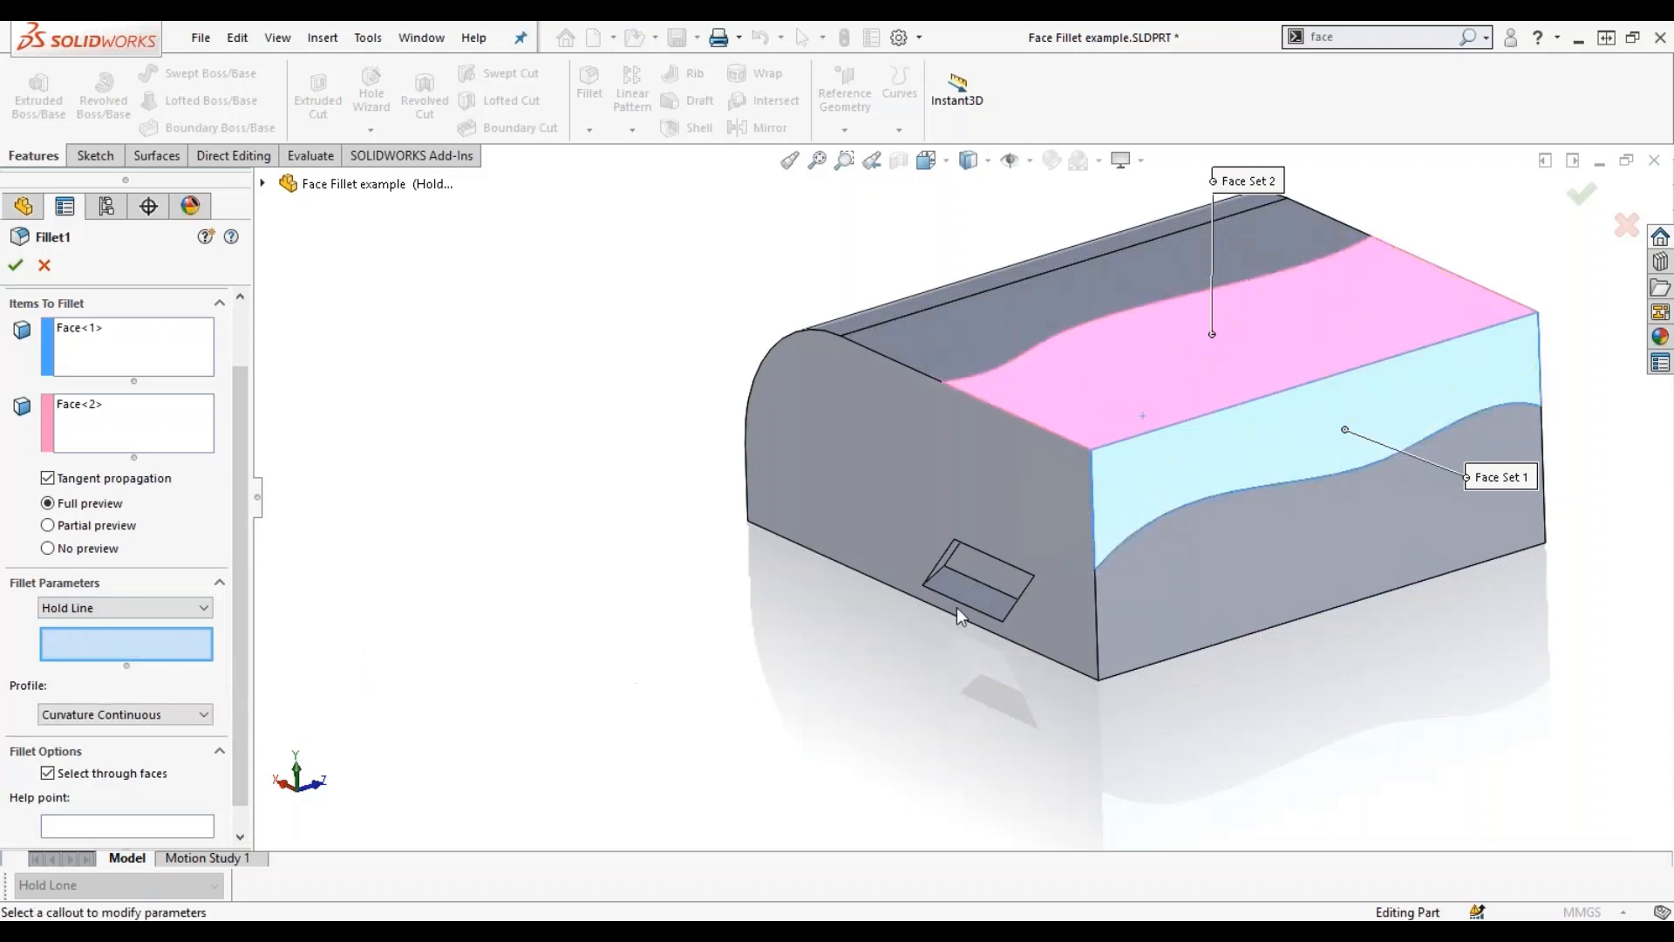
Try the top split line alone as the hold line with a Circular profile, and clear that edge selection again.
left_click(1066, 346)
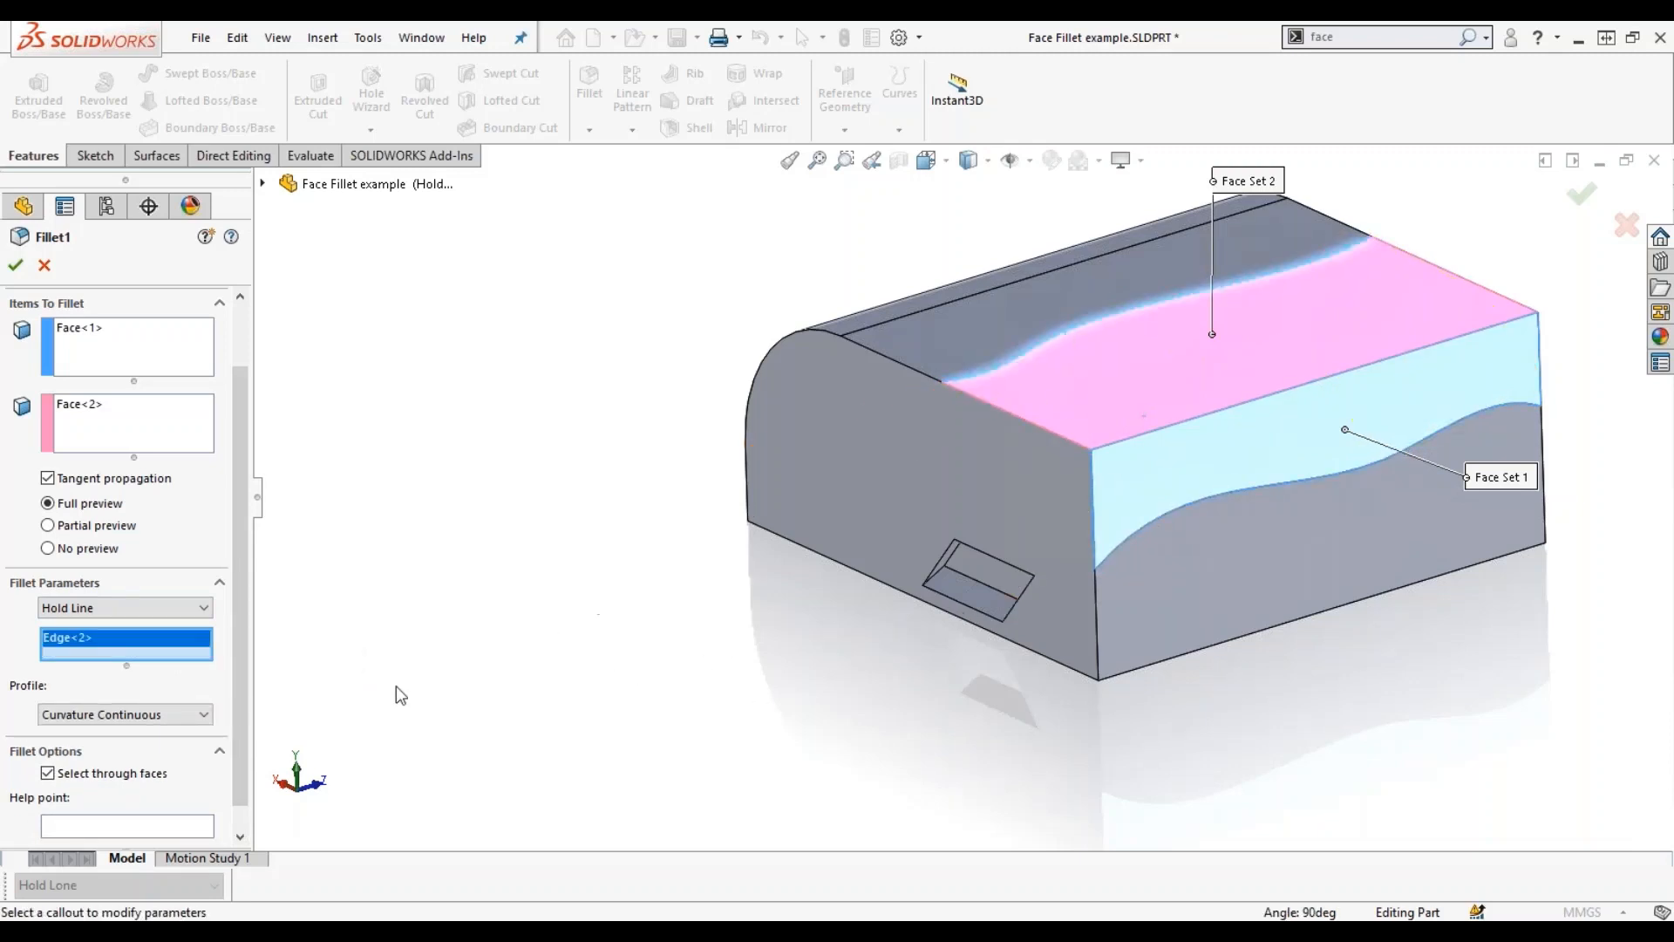
left_click(117, 720)
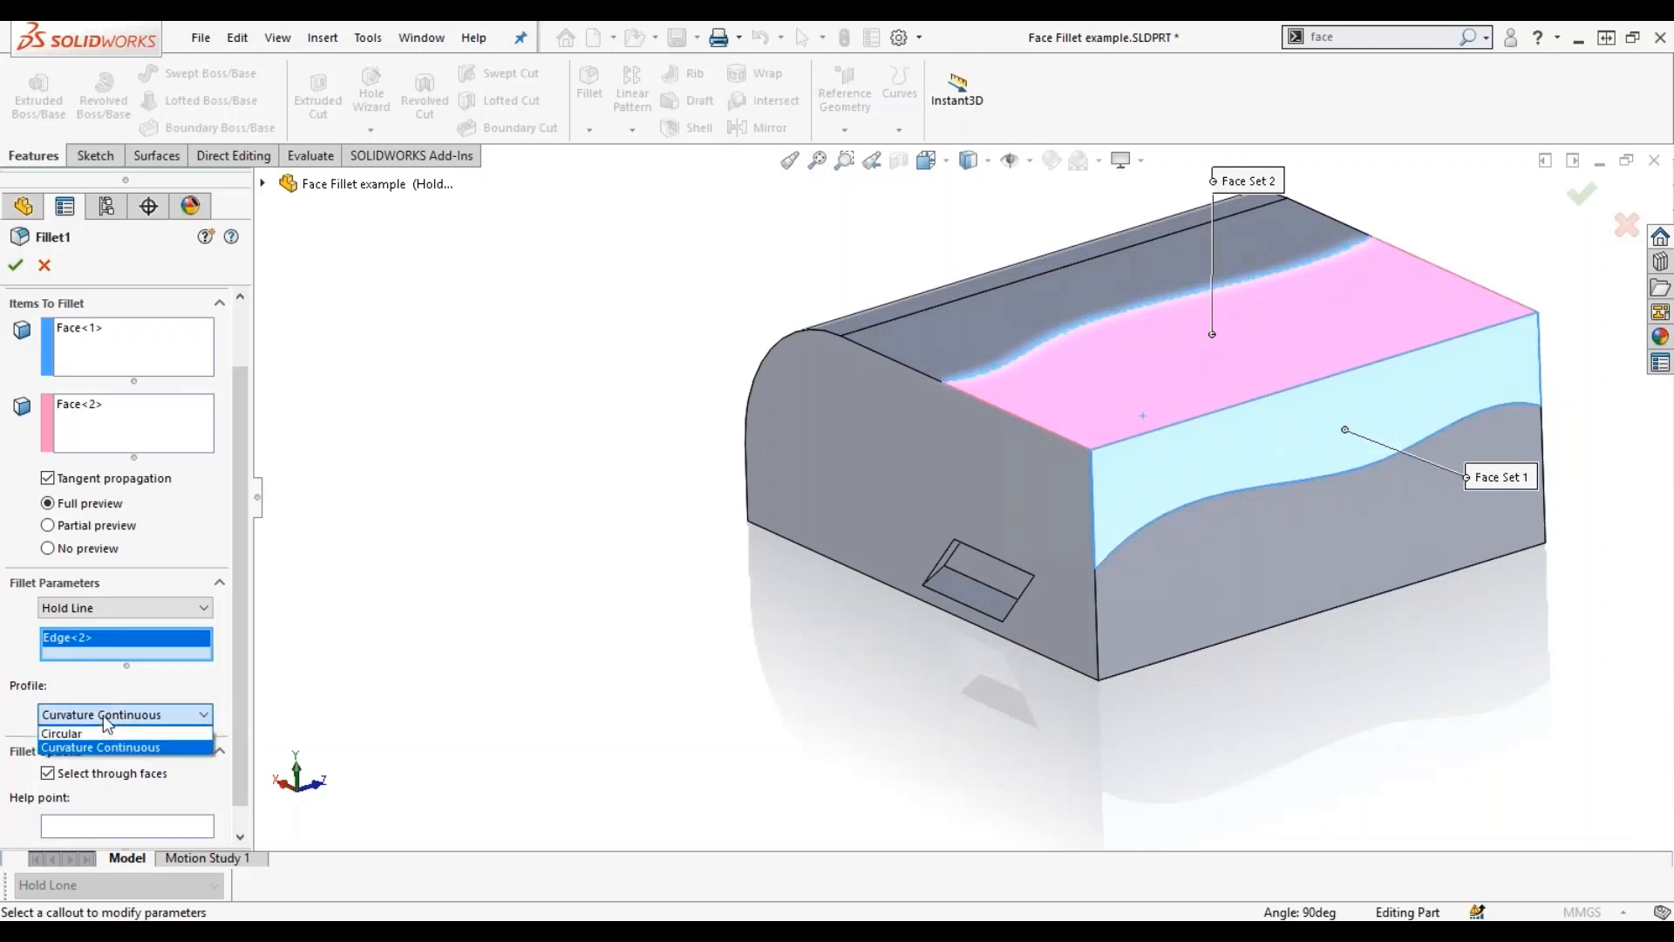
left_click(102, 733)
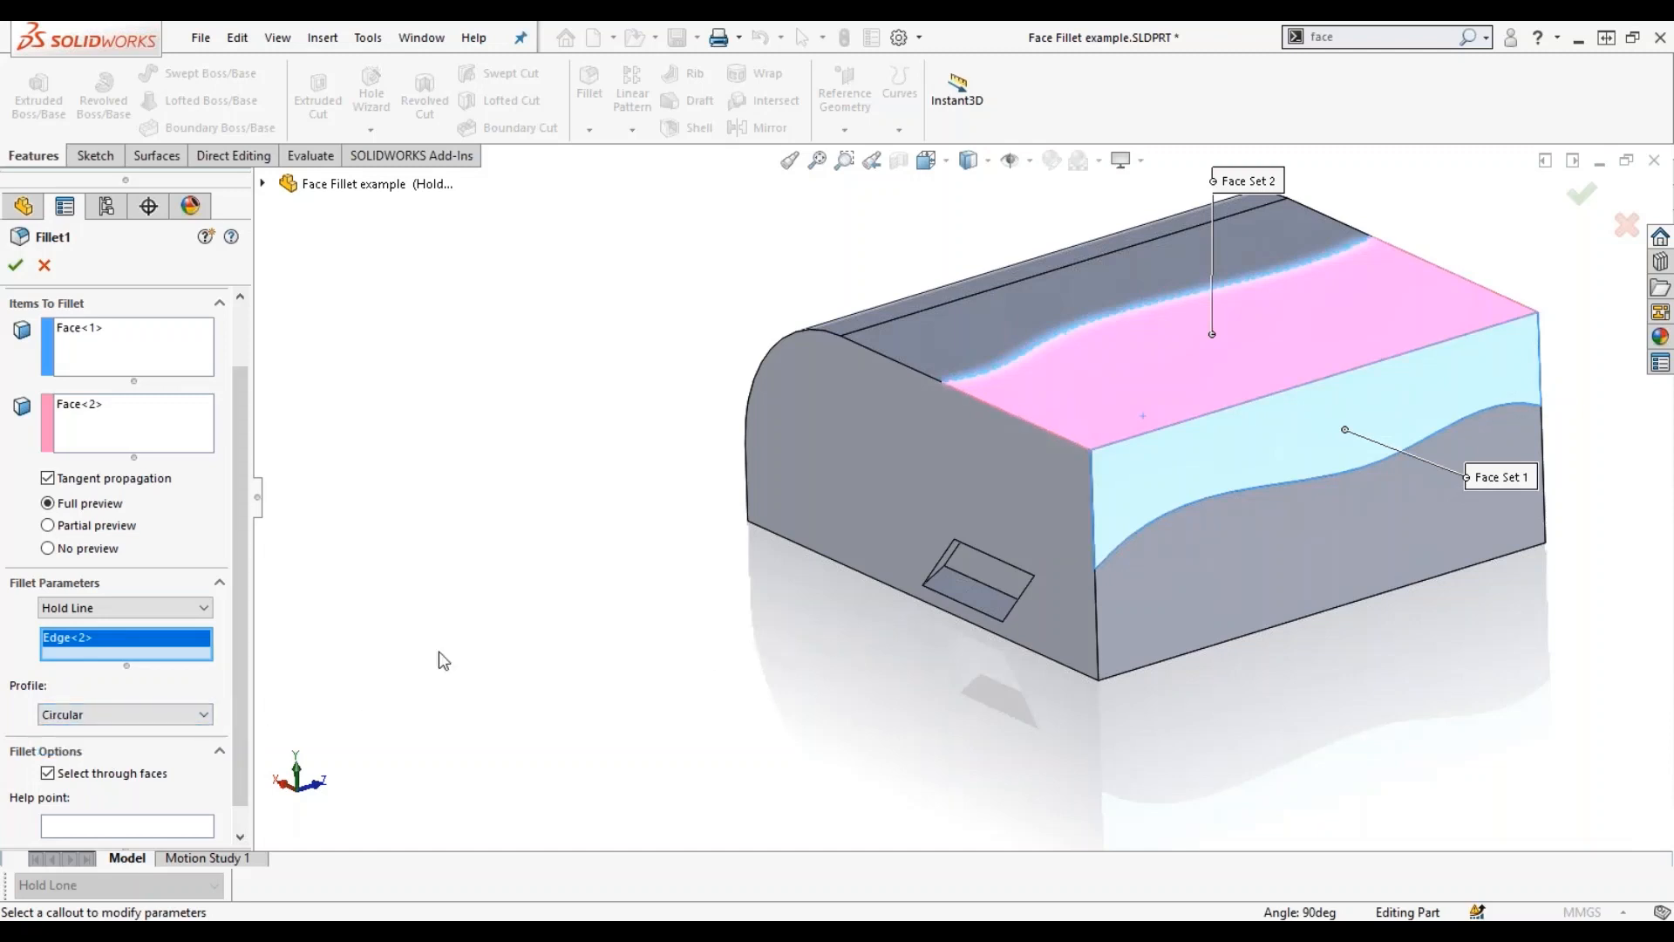
right_click(166, 650)
left_click(209, 656)
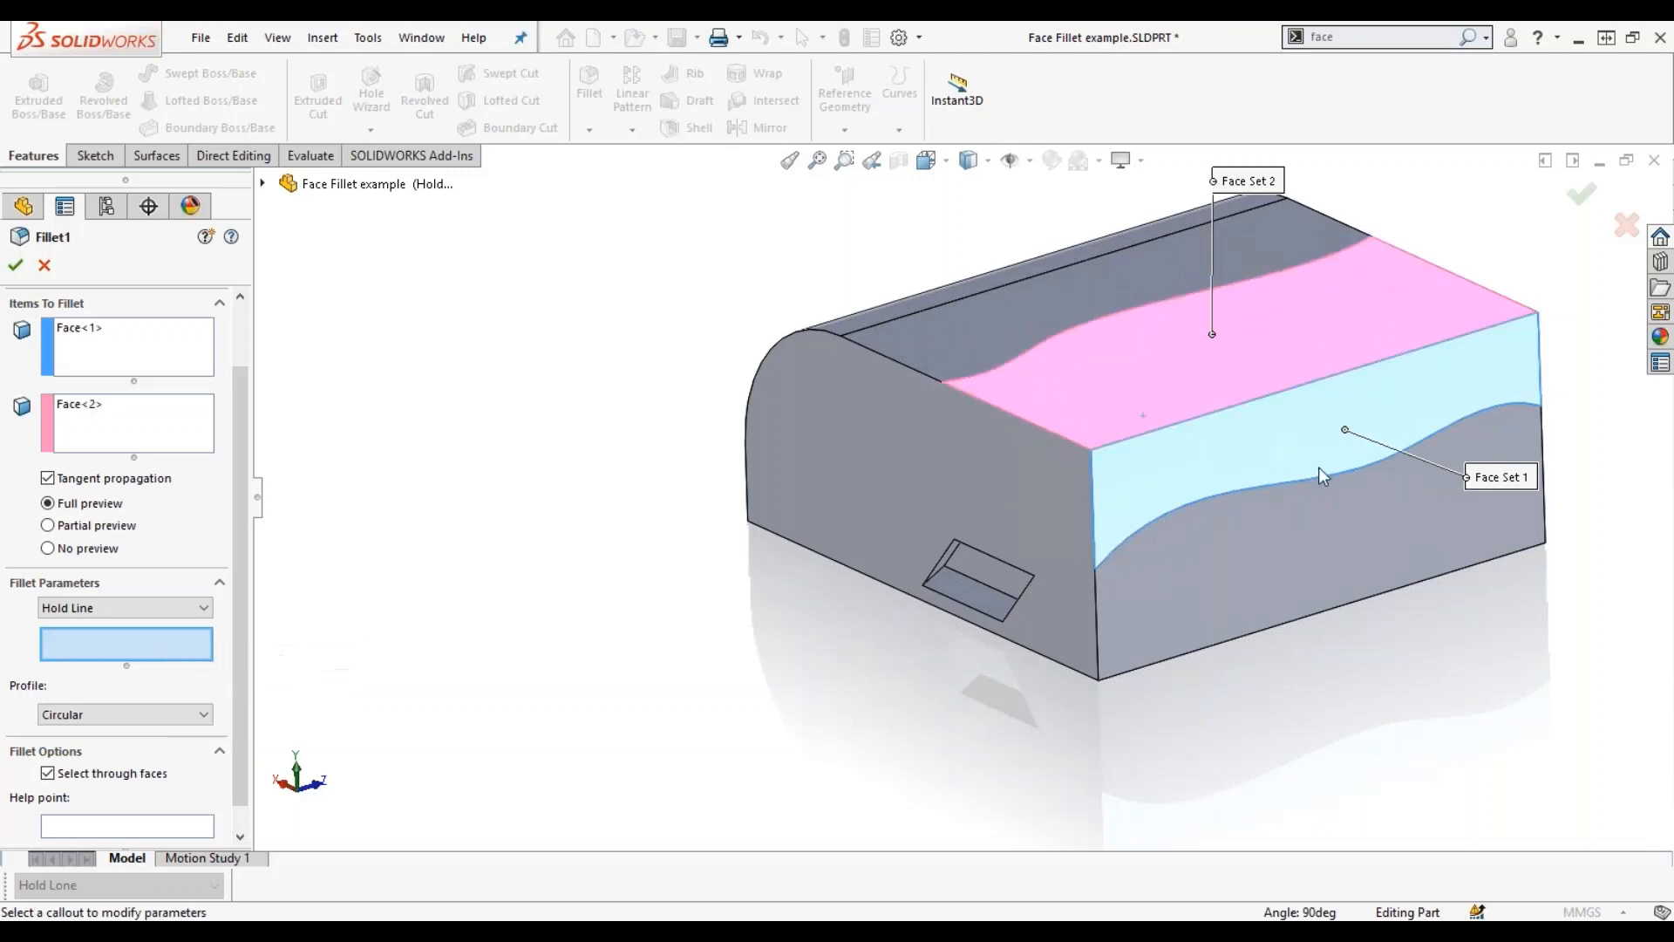
Select the side face's split line as the only hold line and check the fillet preview from both directions.
left_click(1282, 482)
mouse_move(814, 669)
middle_mouse_down()
mouse_move(796, 630)
mouse_move(828, 677)
mouse_move(805, 702)
middle_mouse_up()
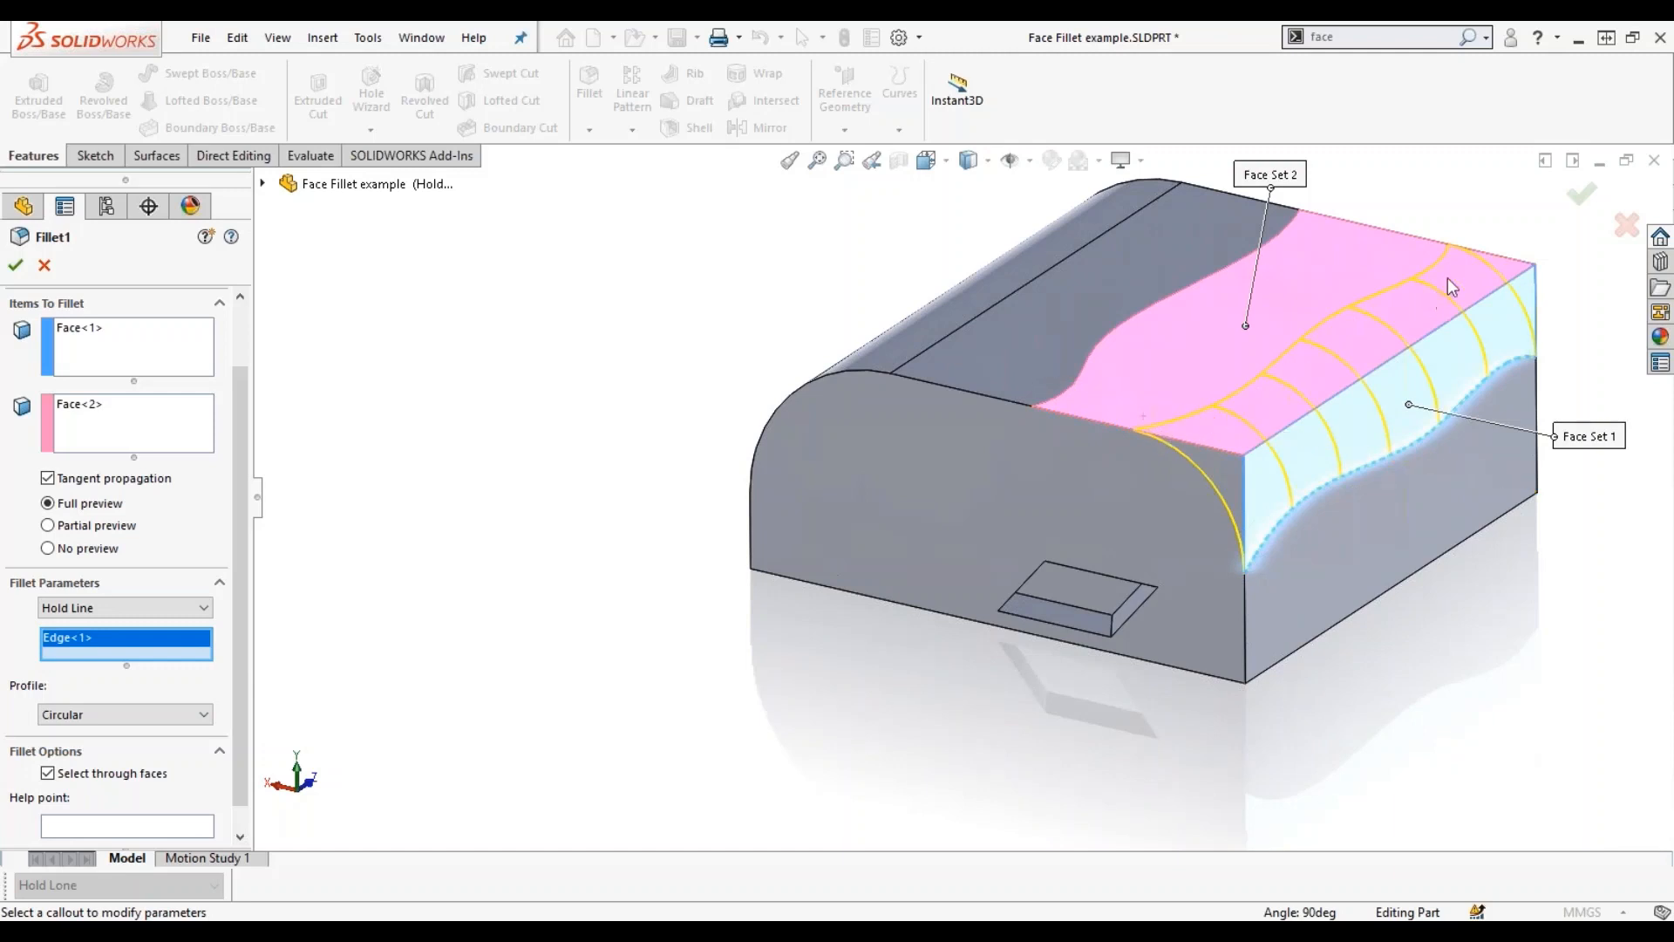
middle_click_drag(1324, 460, 1269, 528)
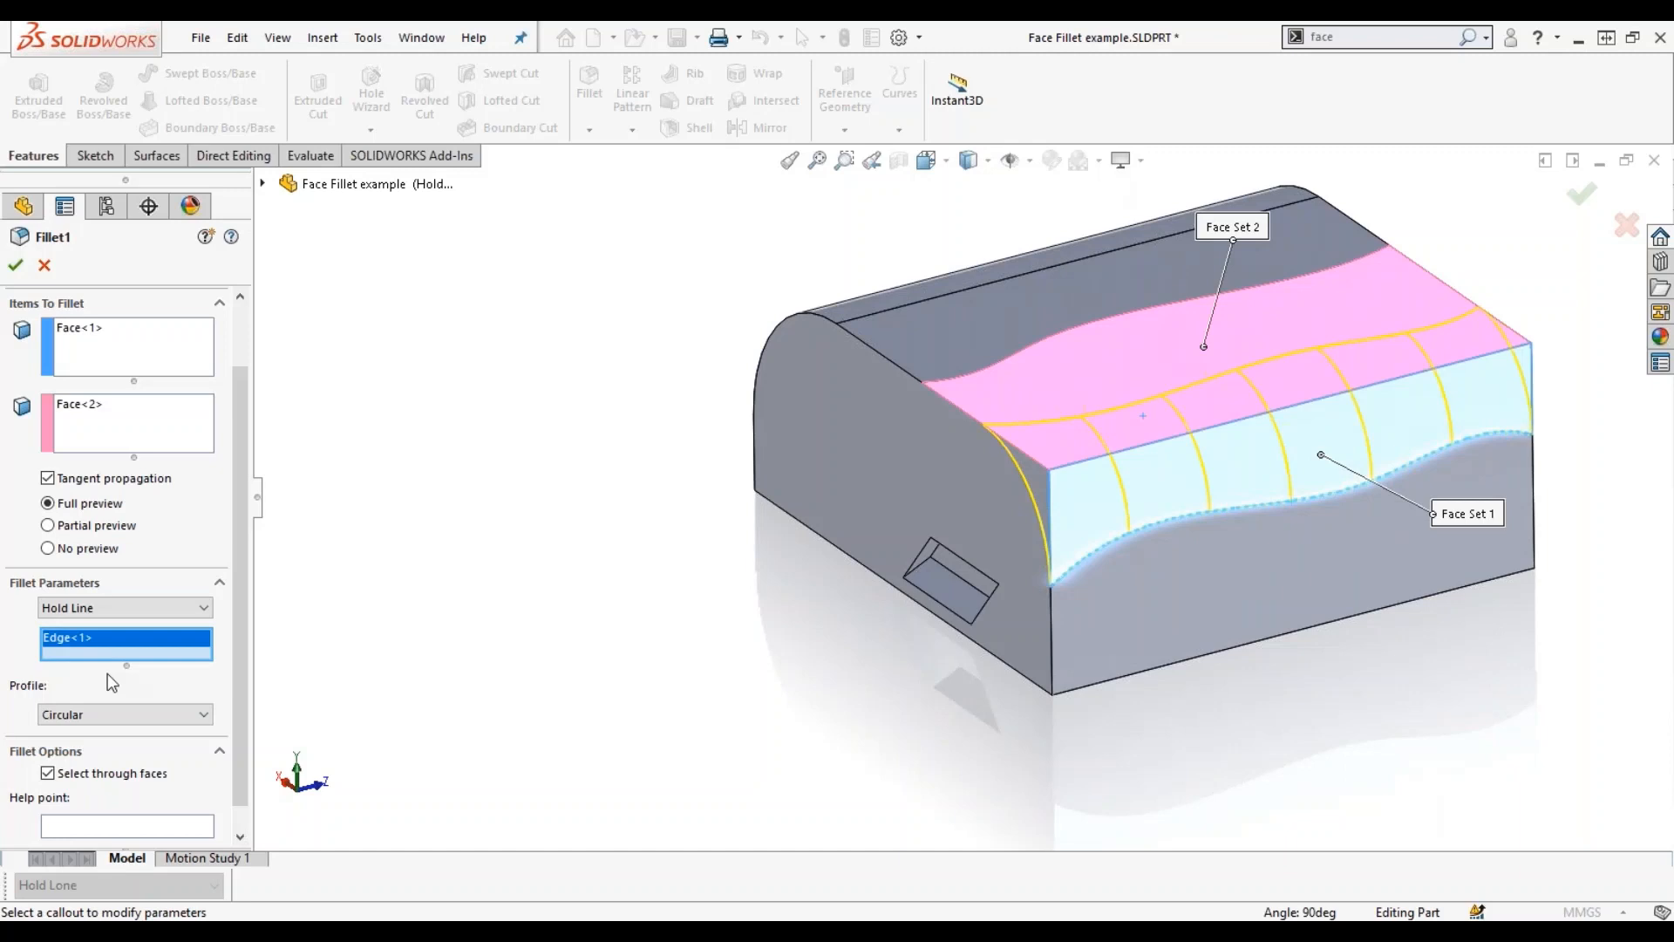
Add the top face's split line as the second hold line and check the Circular preview from the front.
left_click(1092, 330)
middle_click_drag(820, 702, 855, 706)
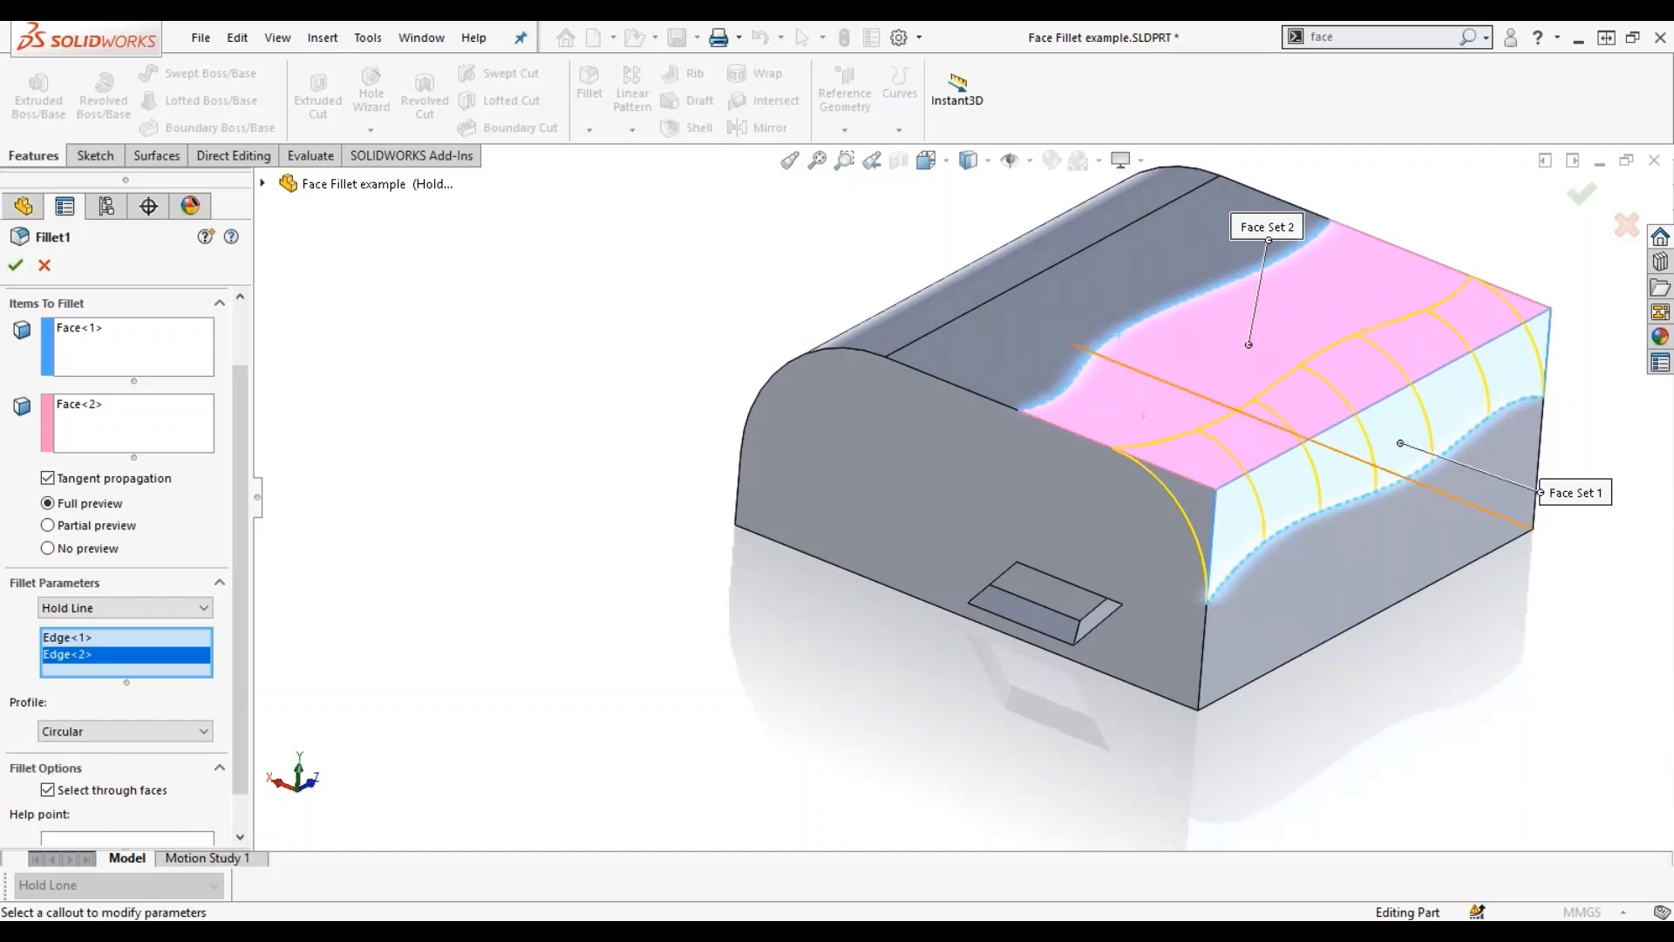
middle_click_drag(1316, 498, 1165, 326)
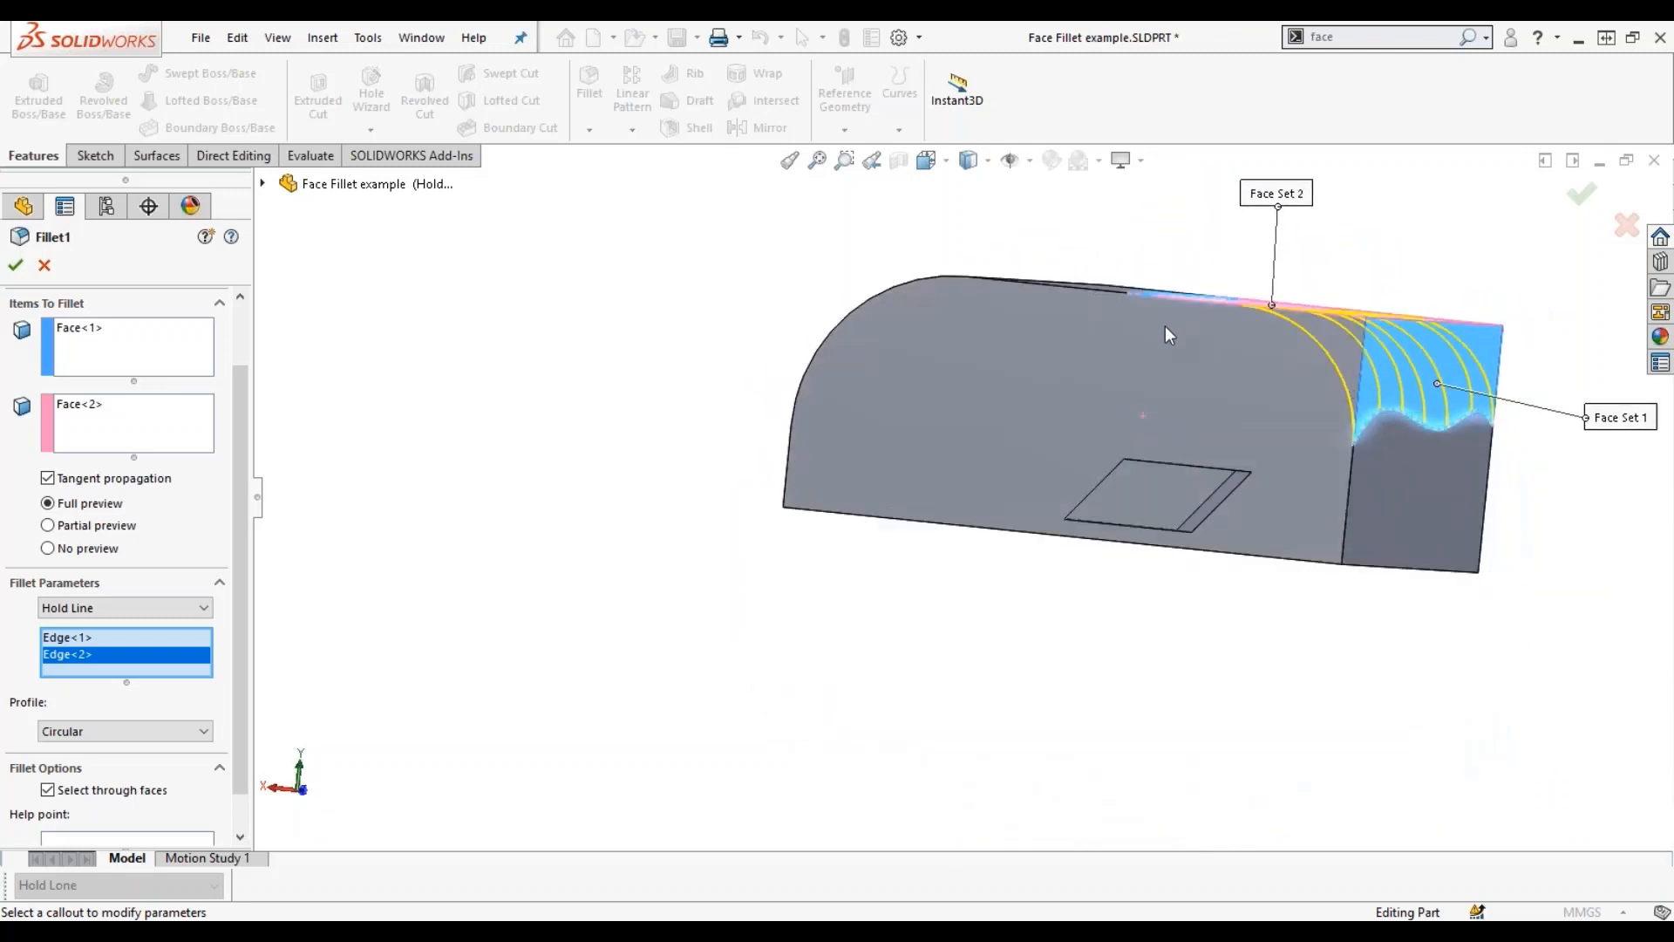
Set the hold line fillet's profile to Curvature Continuous, apply it, and examine the blended surface from several sides.
left_click(98, 732)
left_click(98, 764)
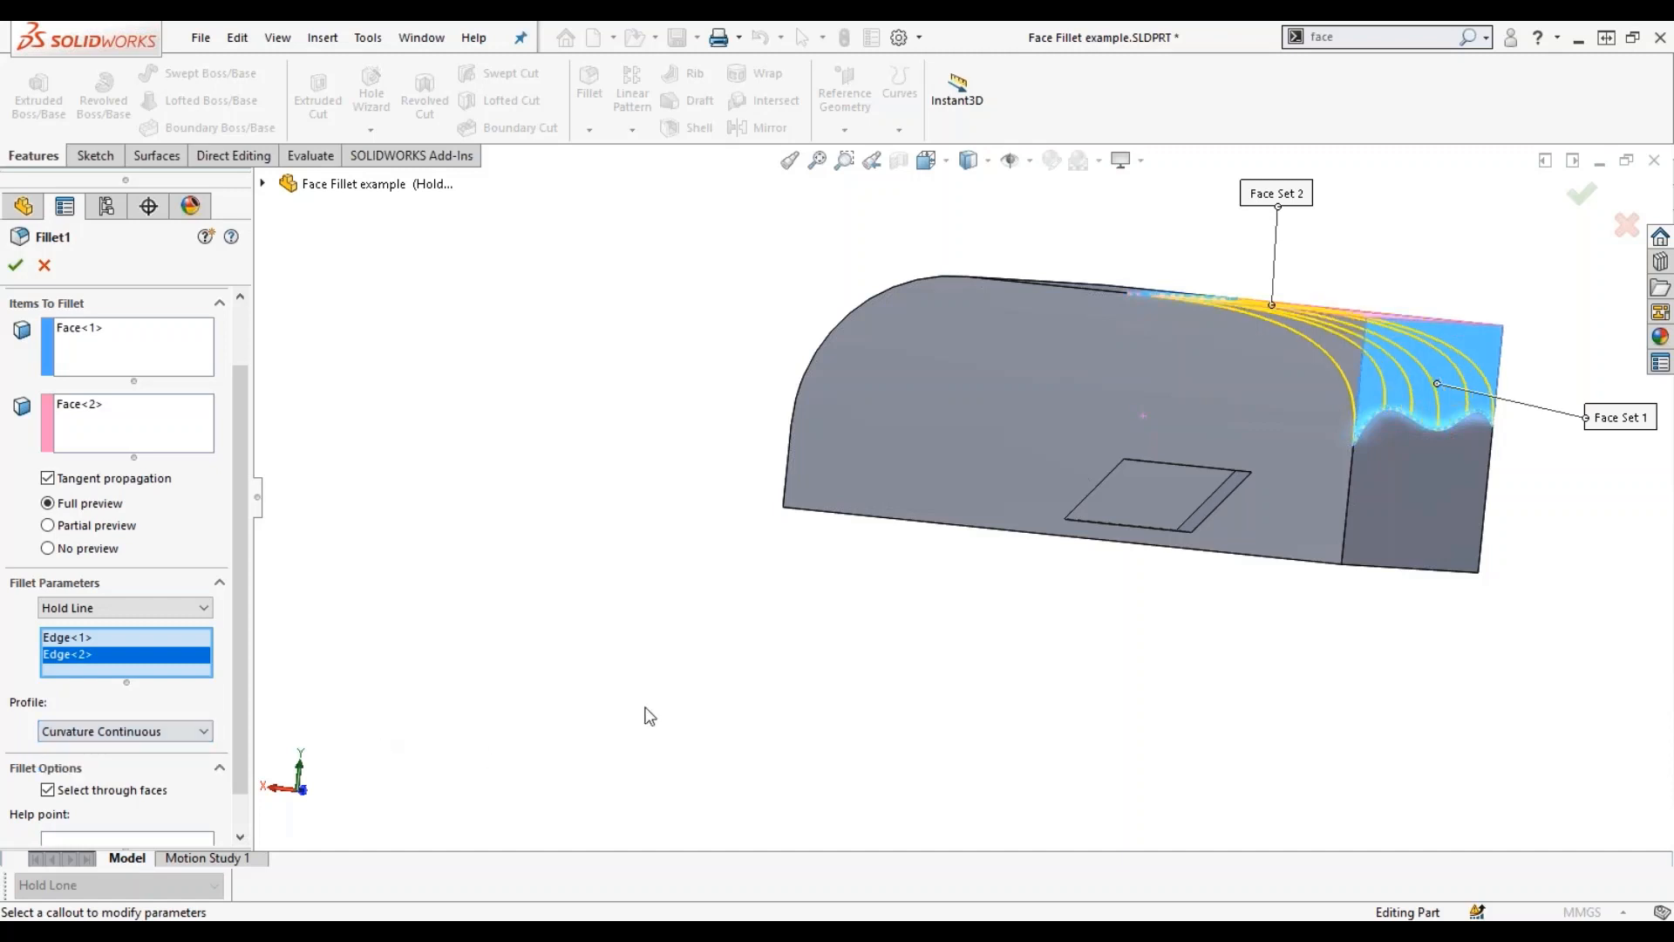
middle_click_drag(731, 594, 669, 690)
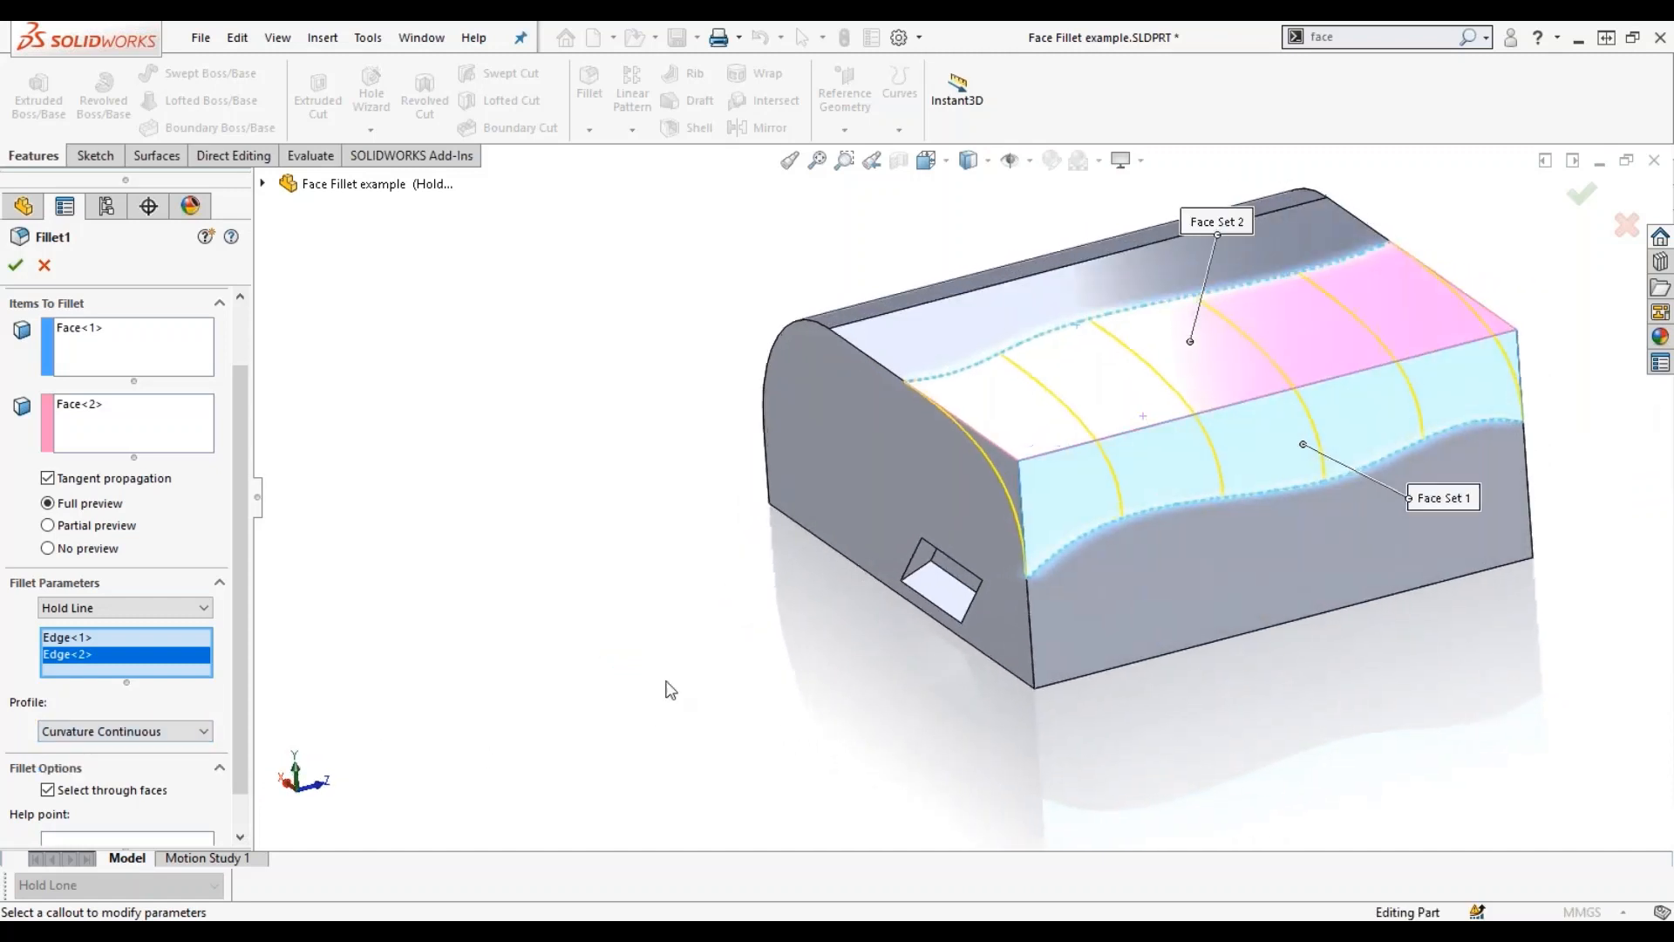
left_click(15, 265)
middle_click_drag(722, 585, 688, 605)
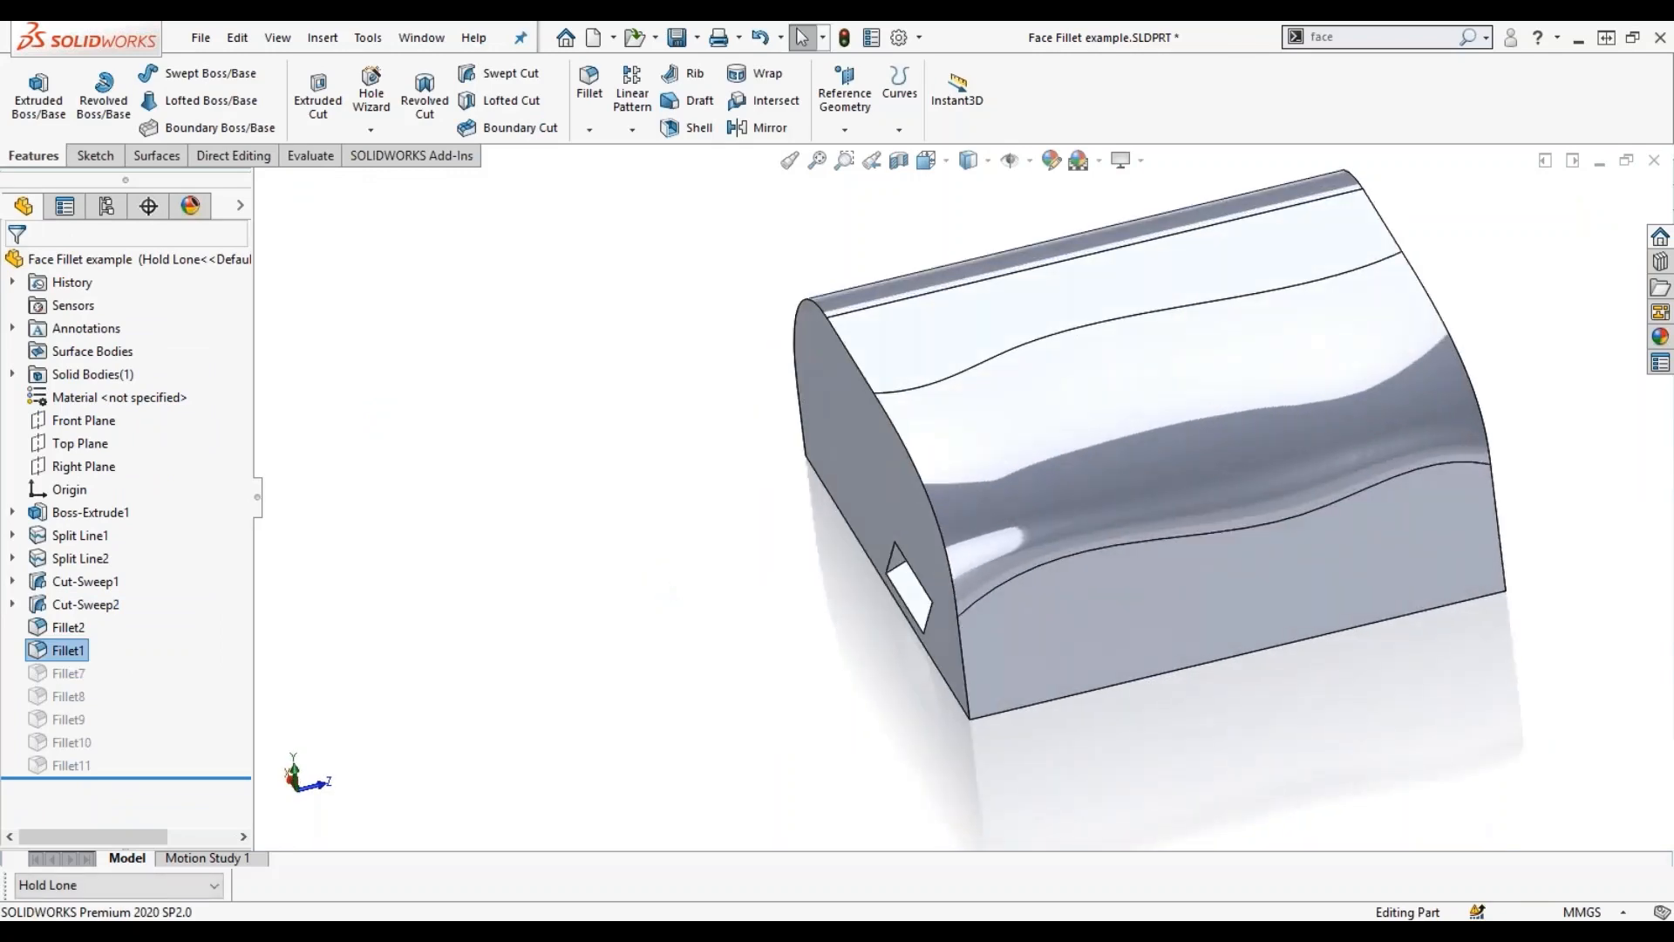
middle_click_drag(1058, 468, 1269, 366)
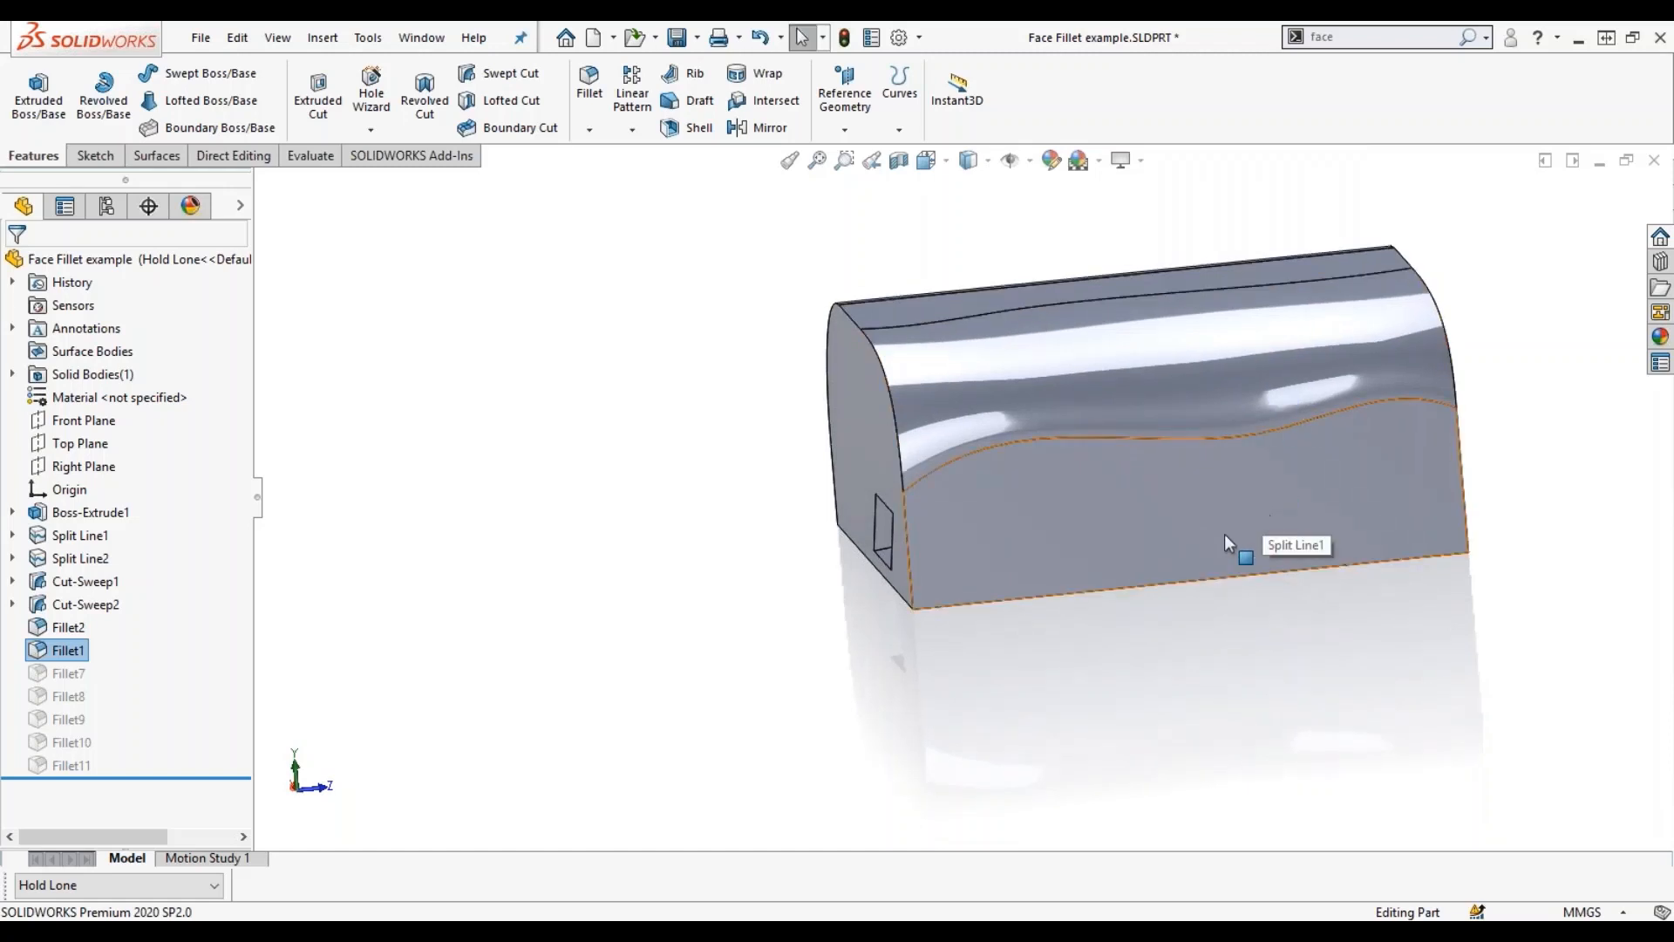
middle_click_drag(1170, 596, 1200, 404)
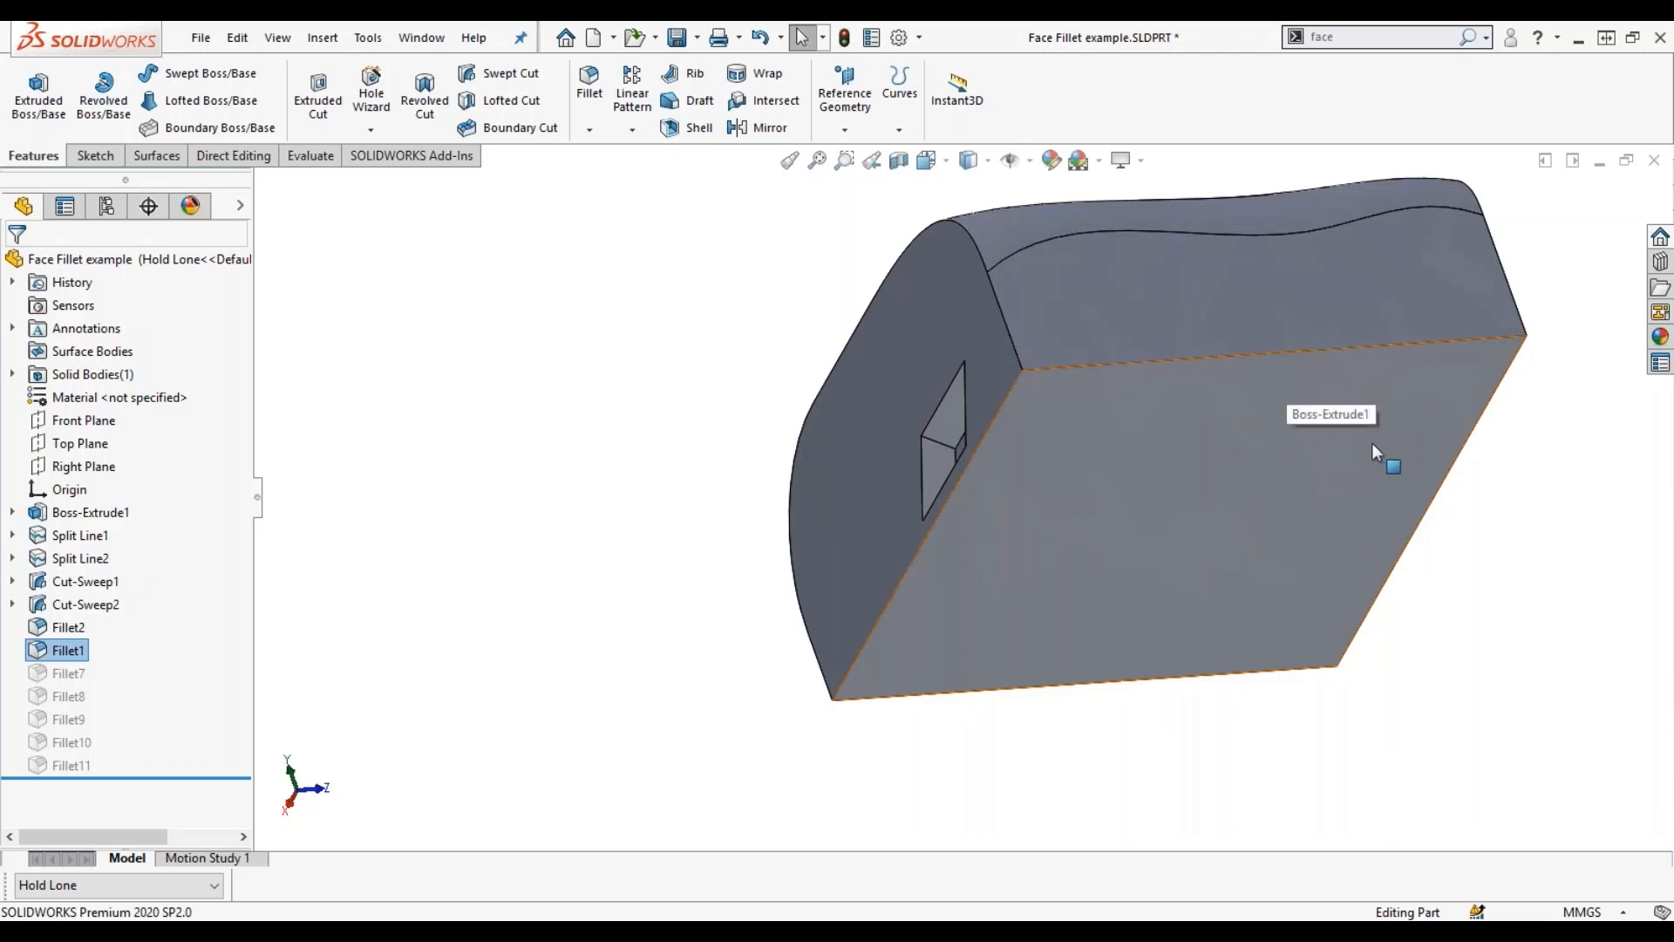
middle_click_drag(1257, 487, 1337, 677)
left_click(440, 618)
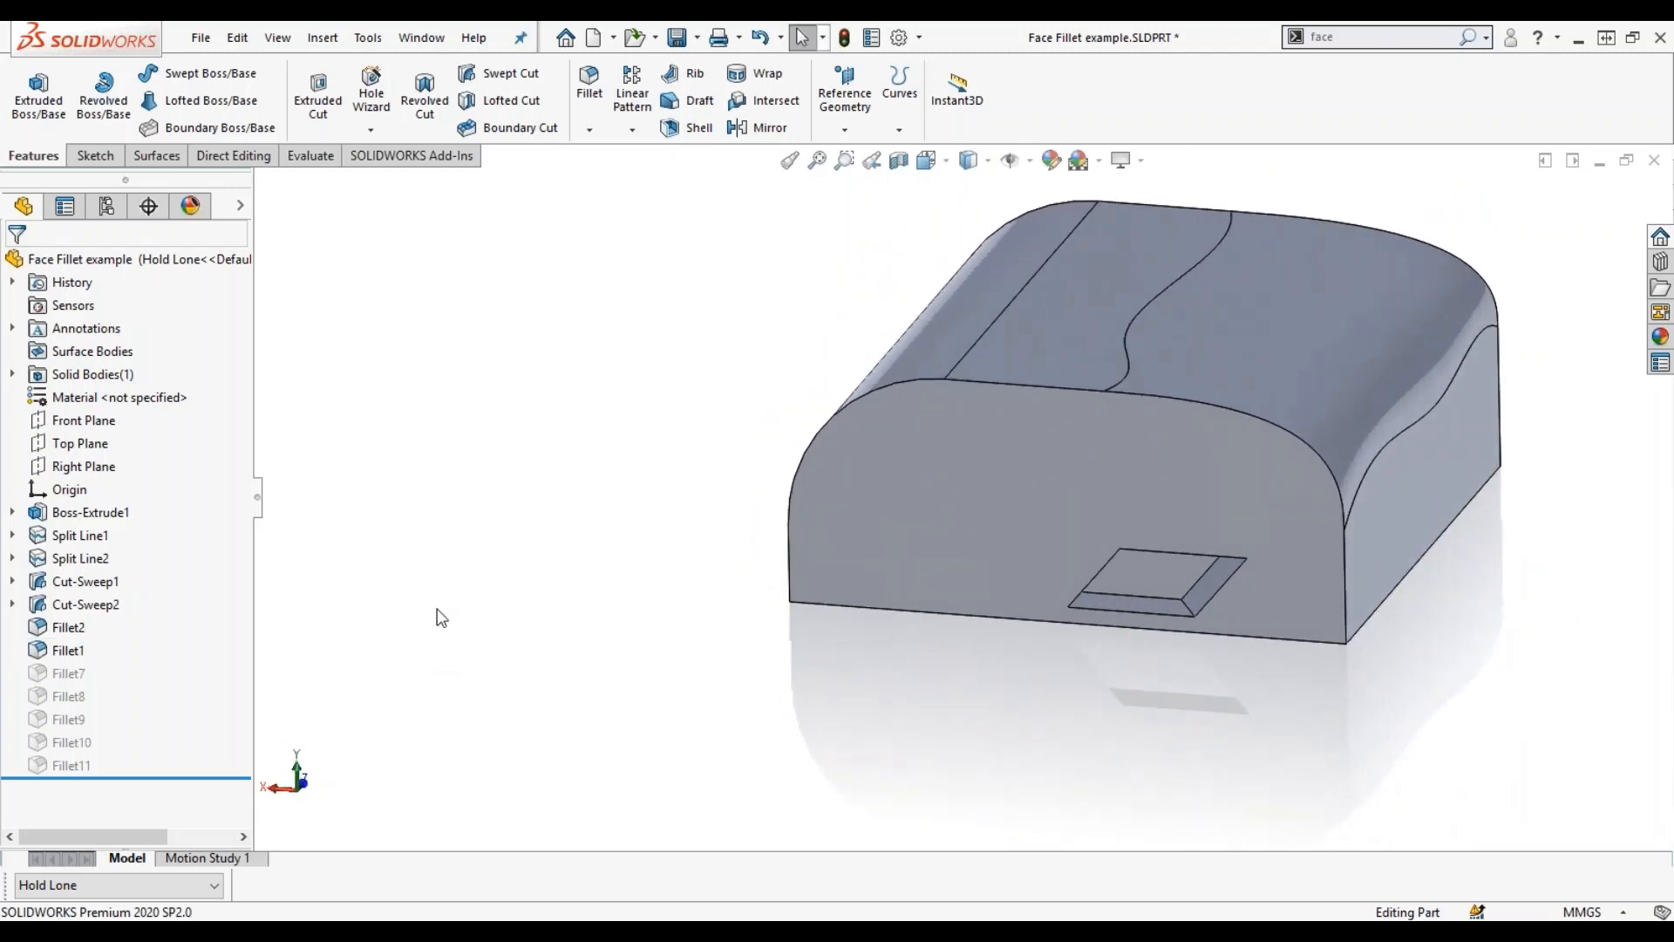
Activate the Constant Size configuration after a brief look at Chord Width, and examine the filleted corners of the front face's slanted pocket.
left_click(105, 882)
left_click(103, 867)
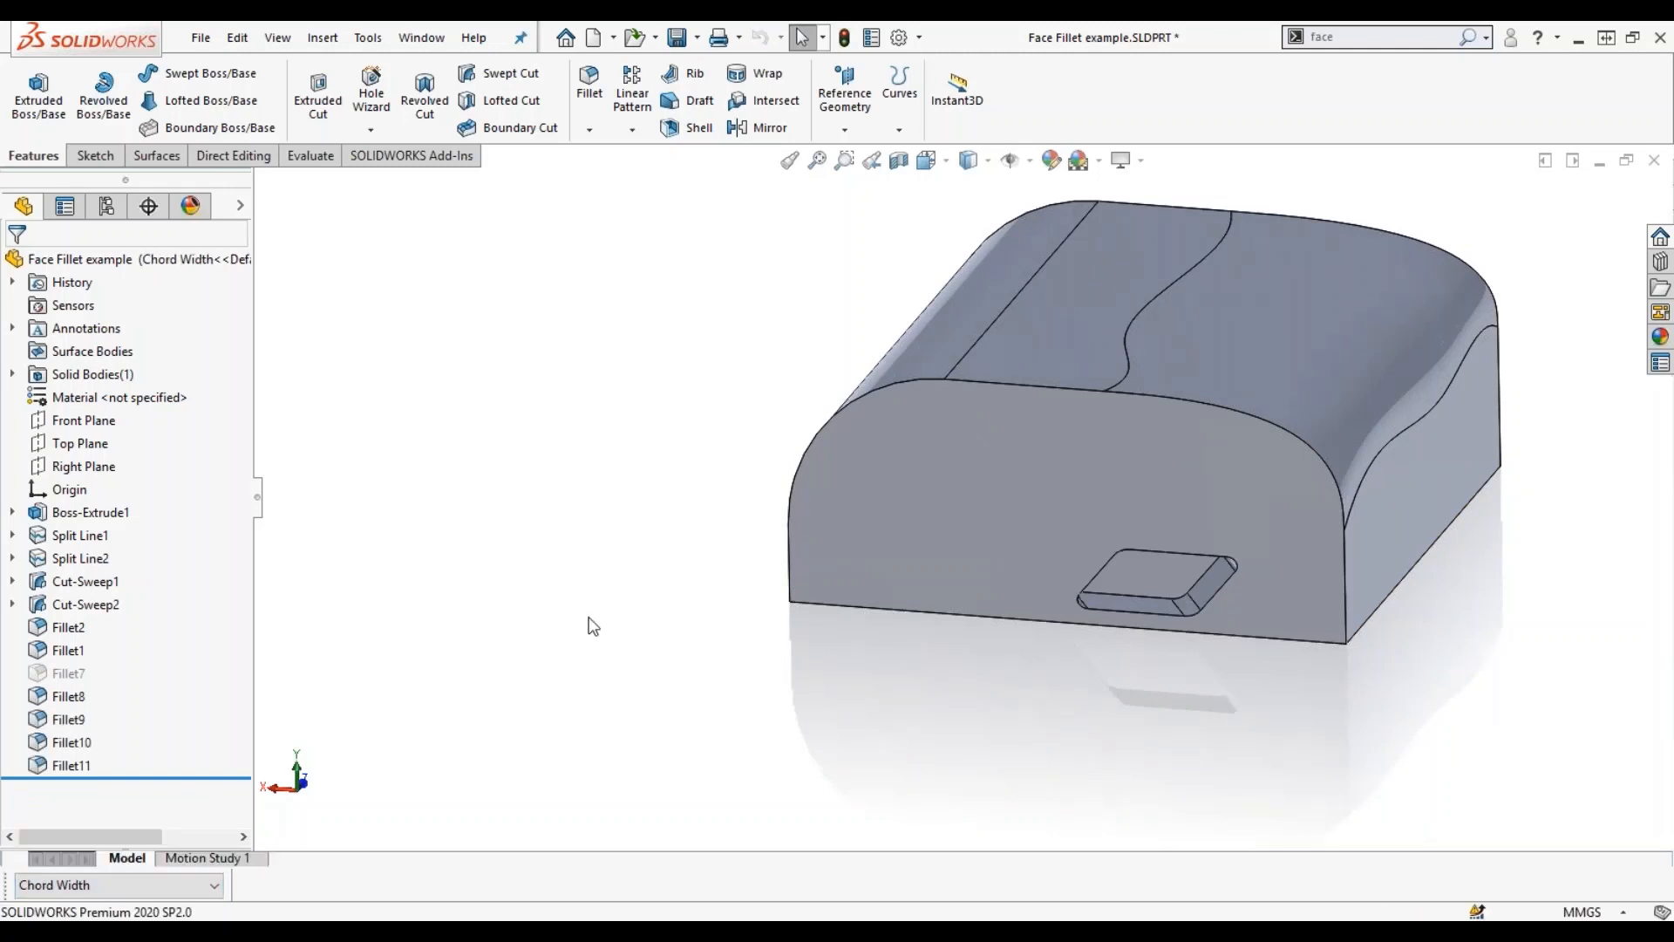
left_click(94, 883)
left_click(100, 847)
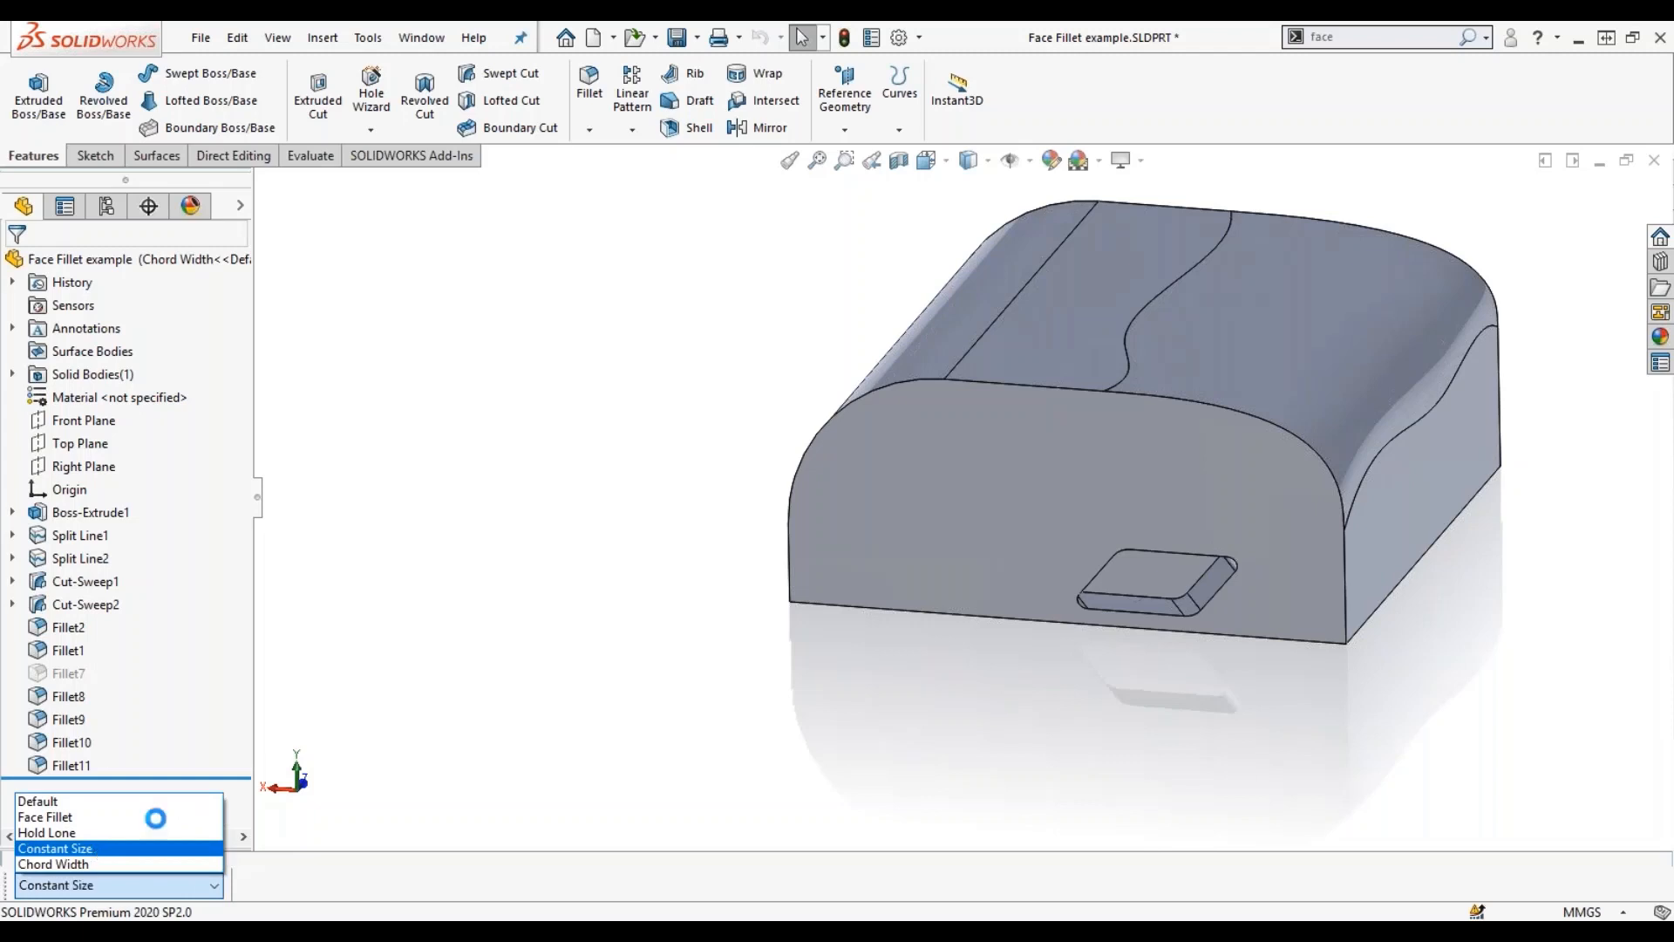
middle_click_drag(695, 673, 713, 572)
scroll(1291, 545, "down", 3)
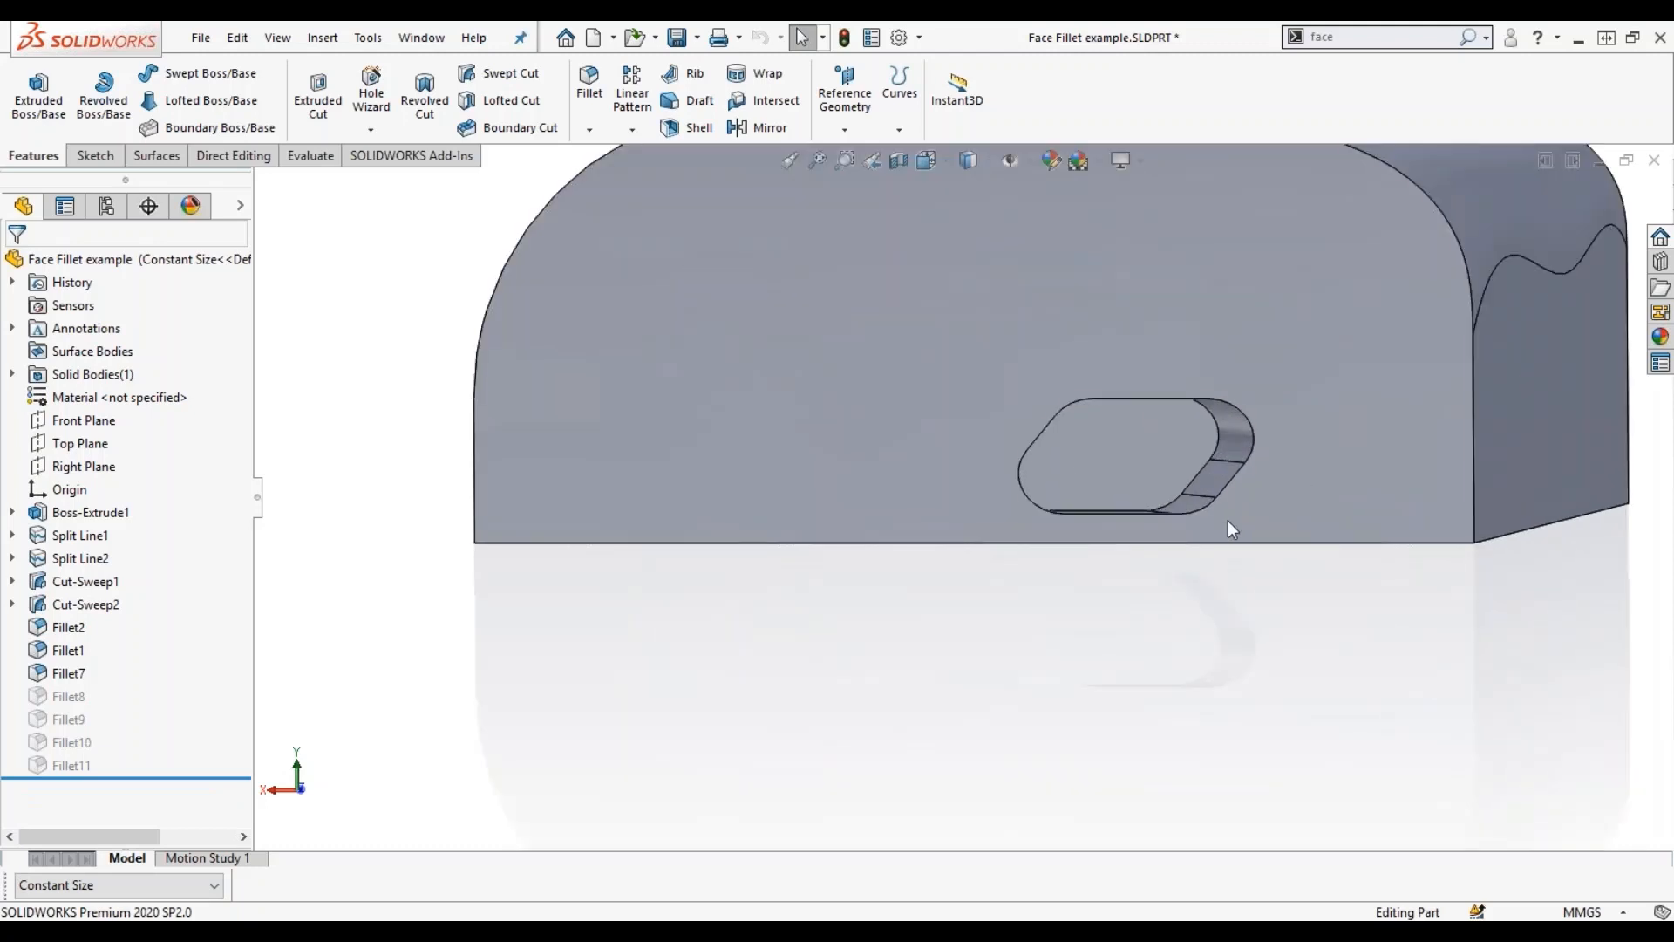
scroll(1181, 411, "down", 3)
Roll the feature history back to just after Fillet1 and examine the sharp corners of the slanted pocket.
left_click_drag(155, 777, 165, 616)
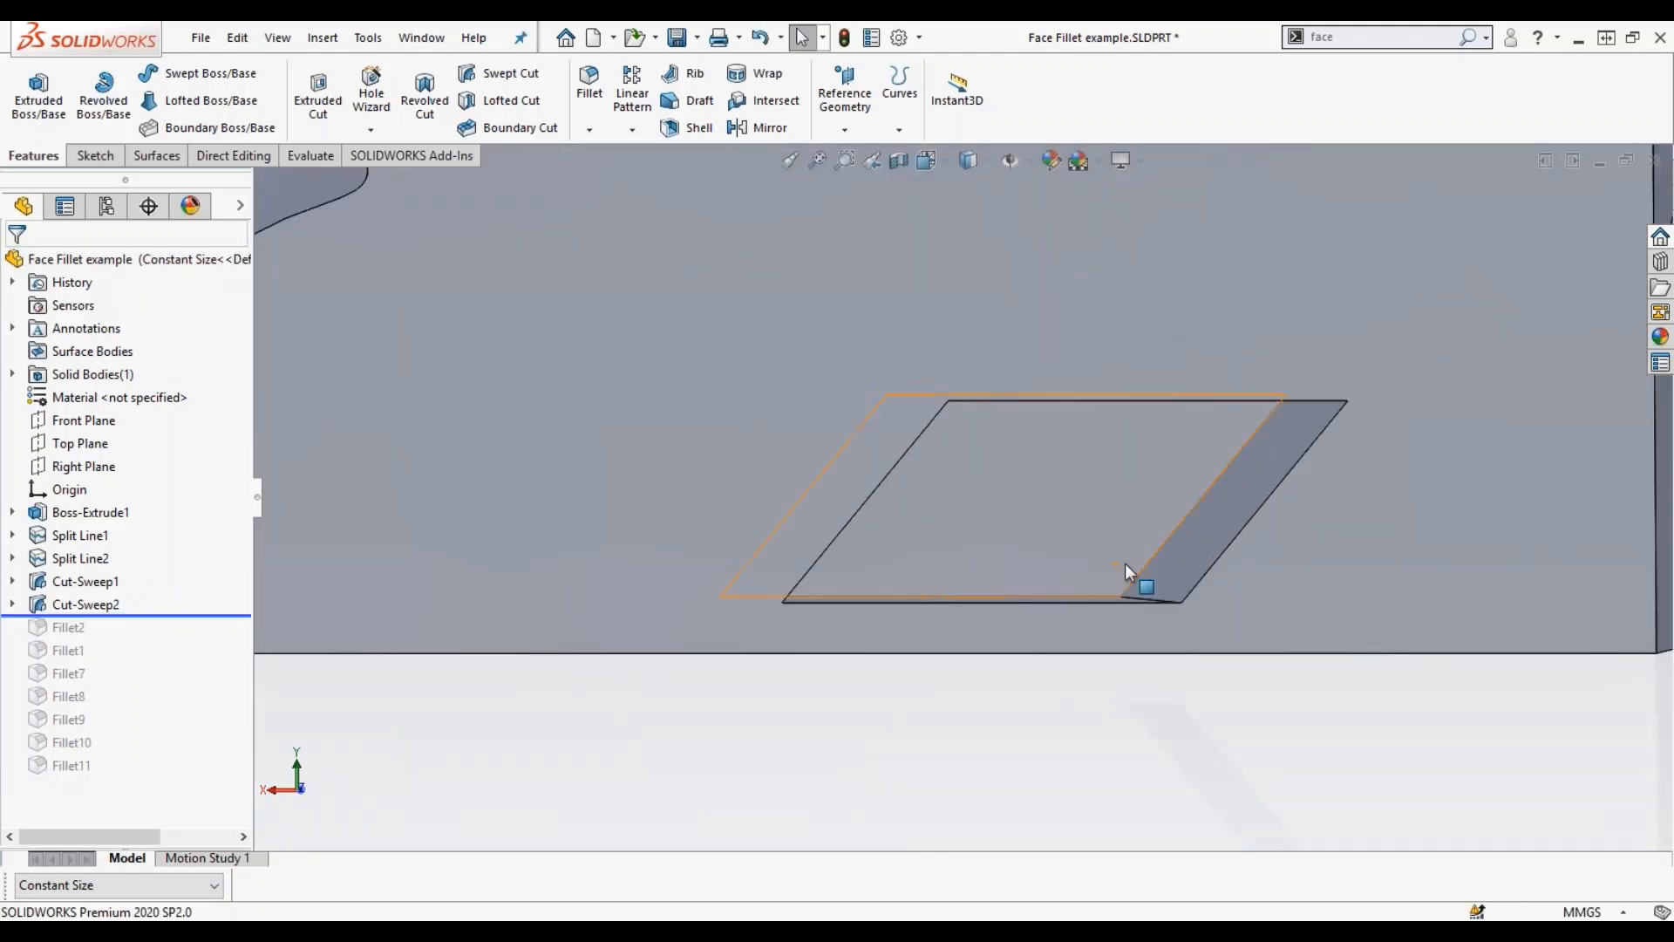
scroll(1125, 572, "up", 1)
scroll(1145, 533, "up", 3)
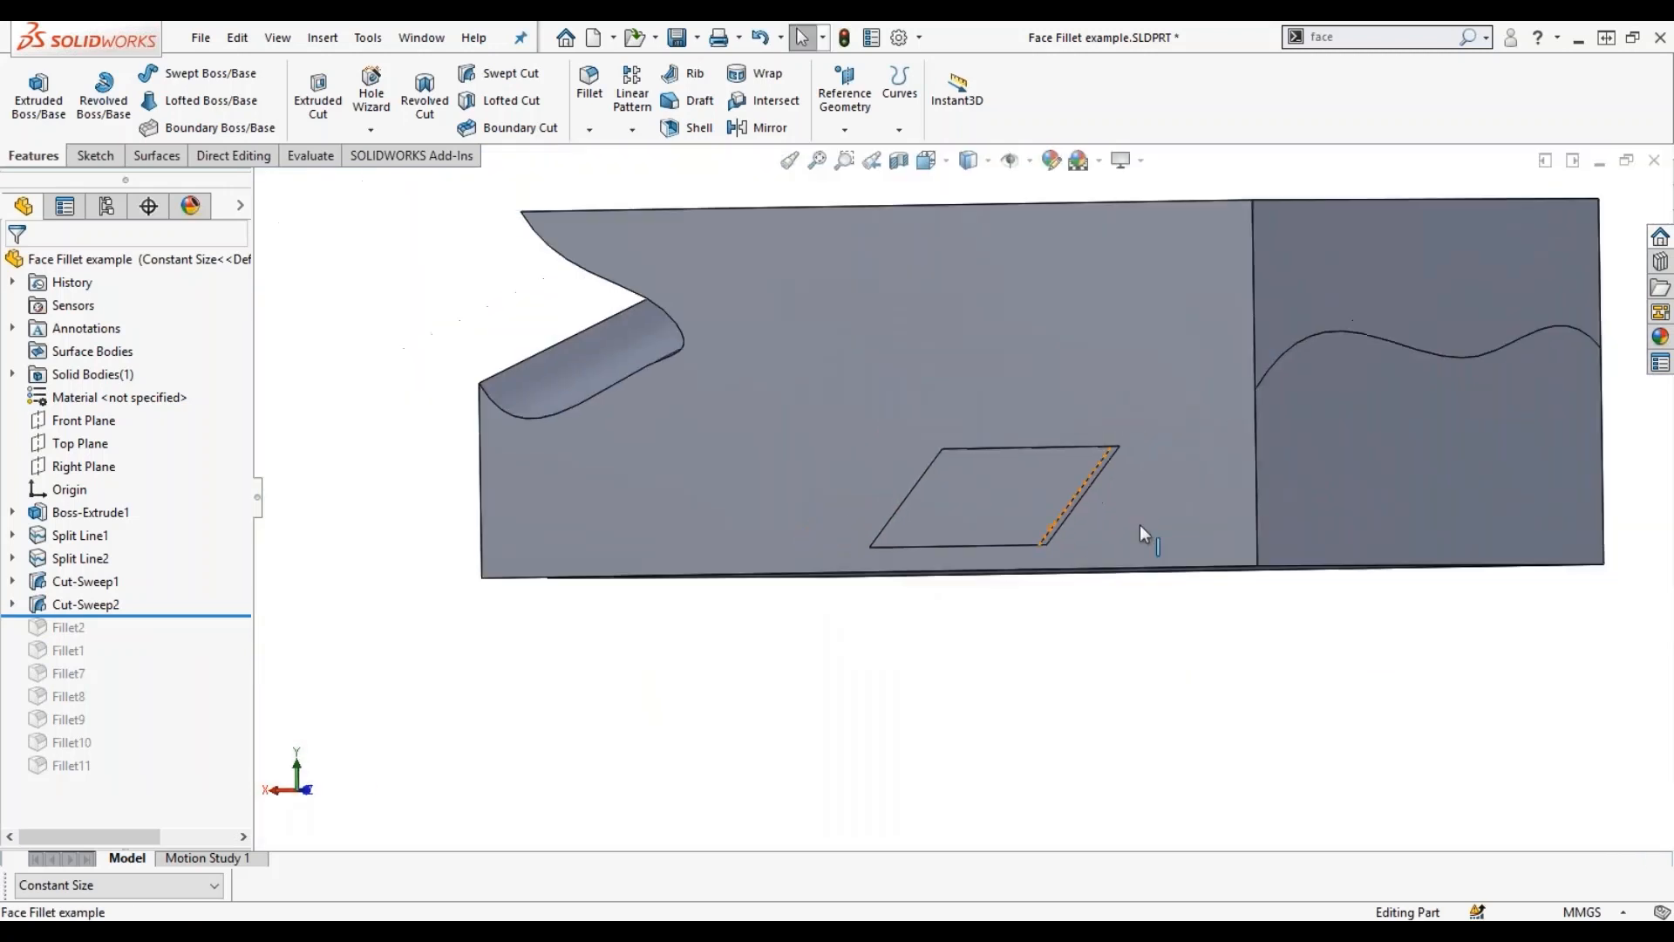
left_click_drag(206, 617, 198, 658)
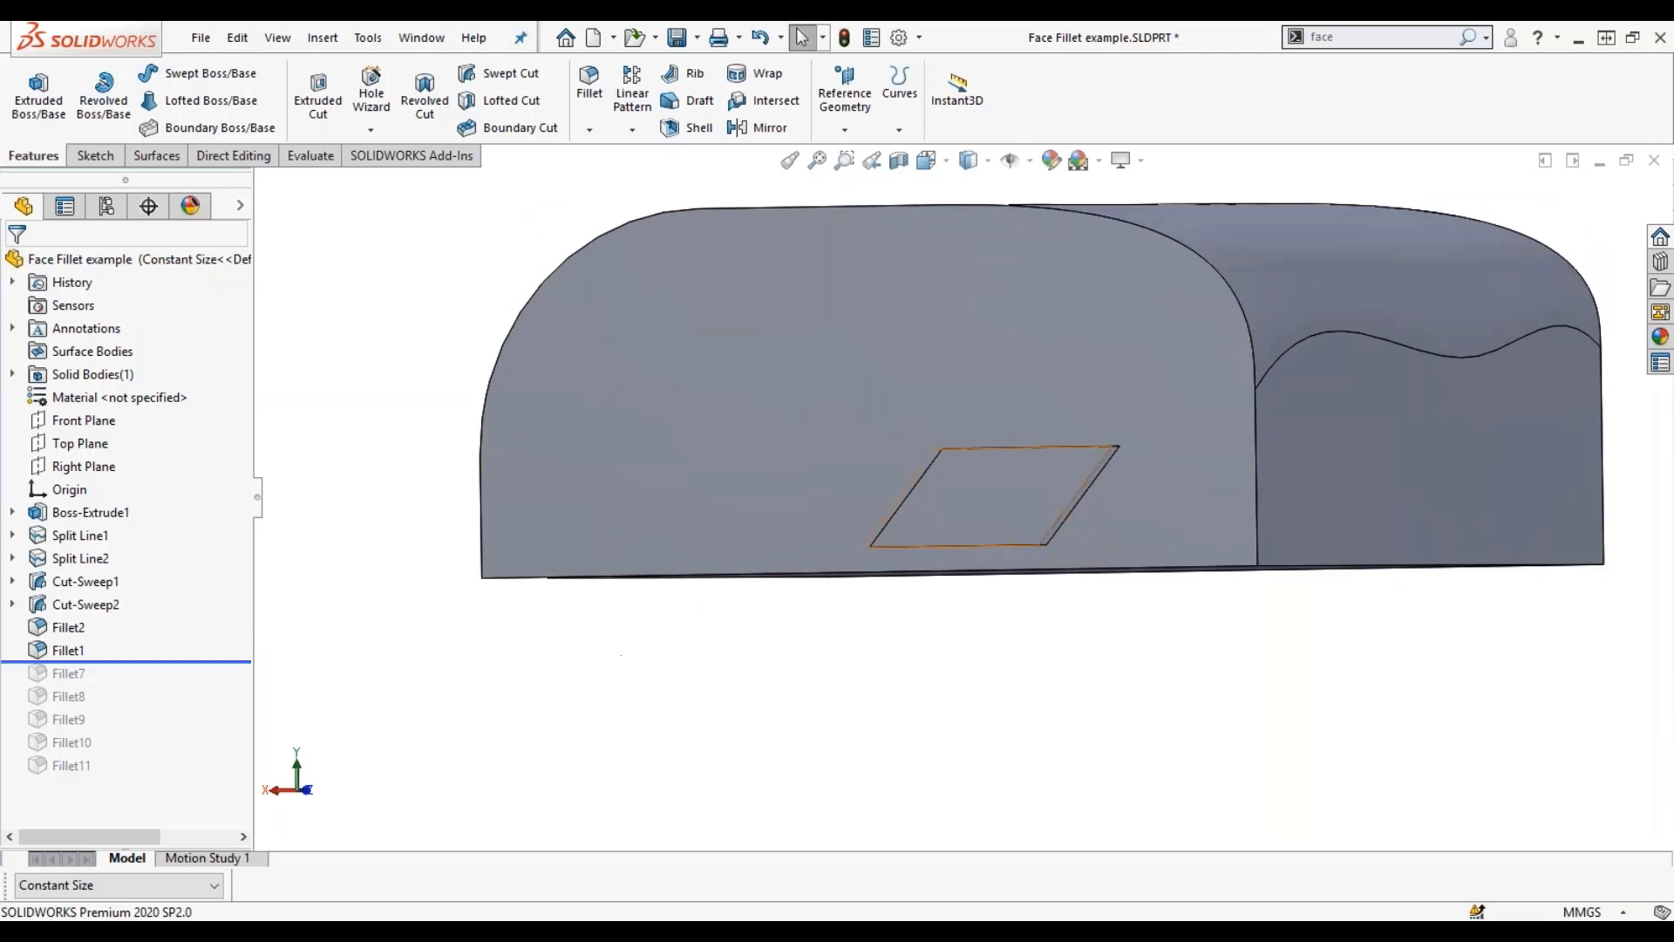
scroll(917, 529, "down", 3)
middle_click_drag(920, 527, 940, 462)
scroll(950, 393, "down", 3)
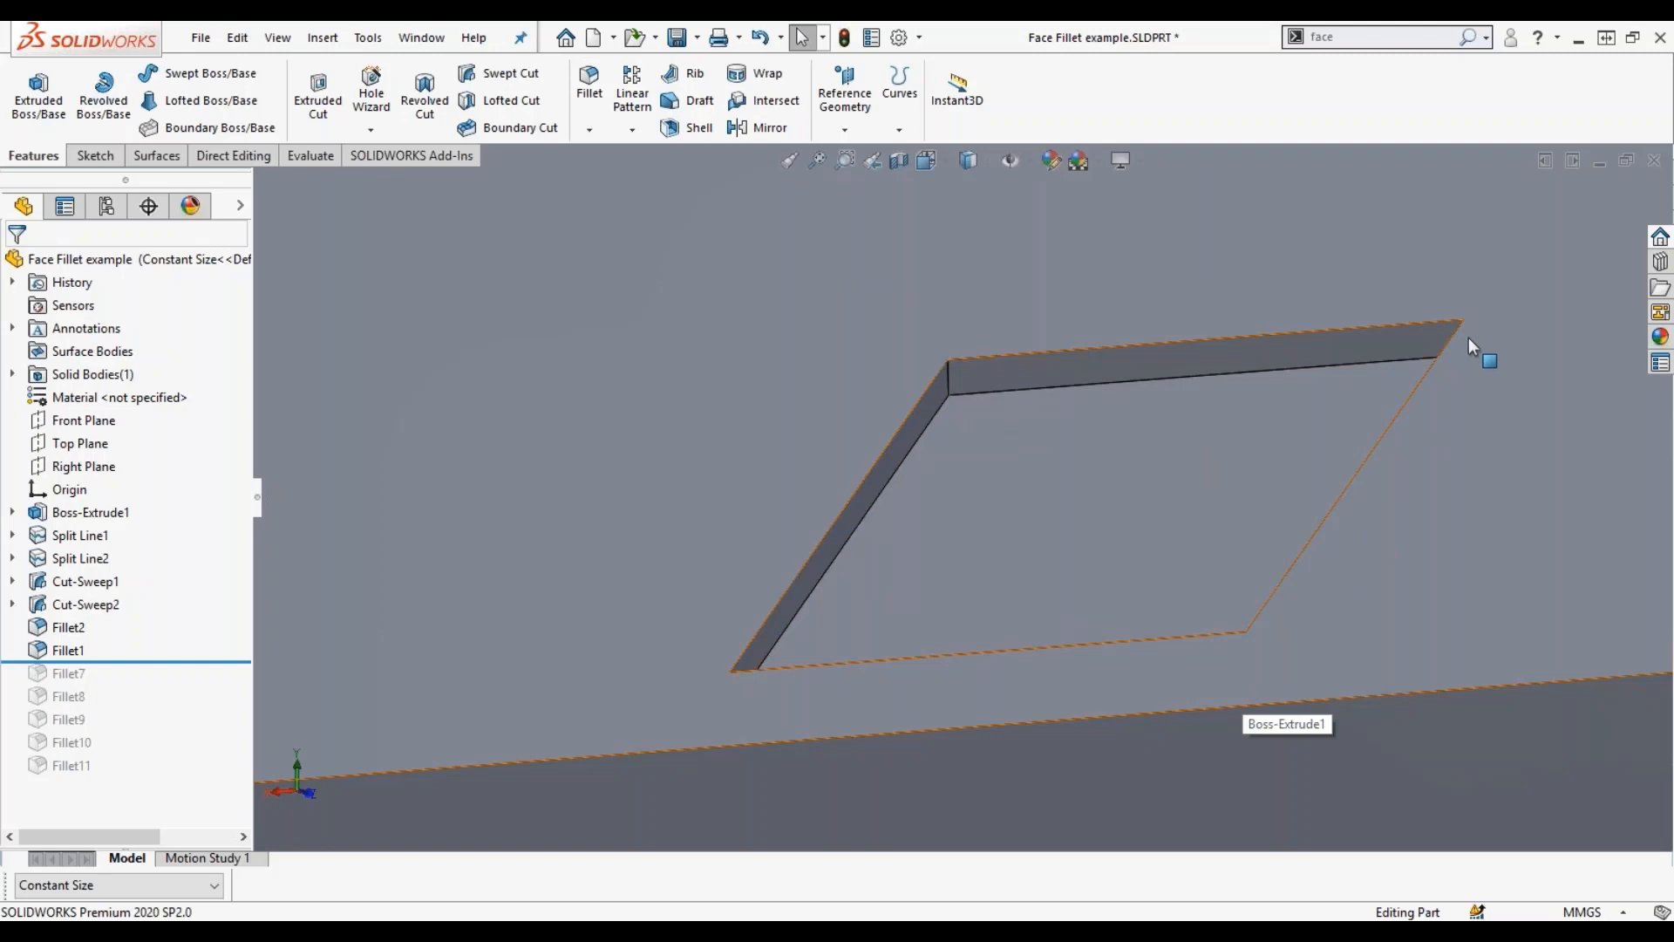
left_click(1069, 373)
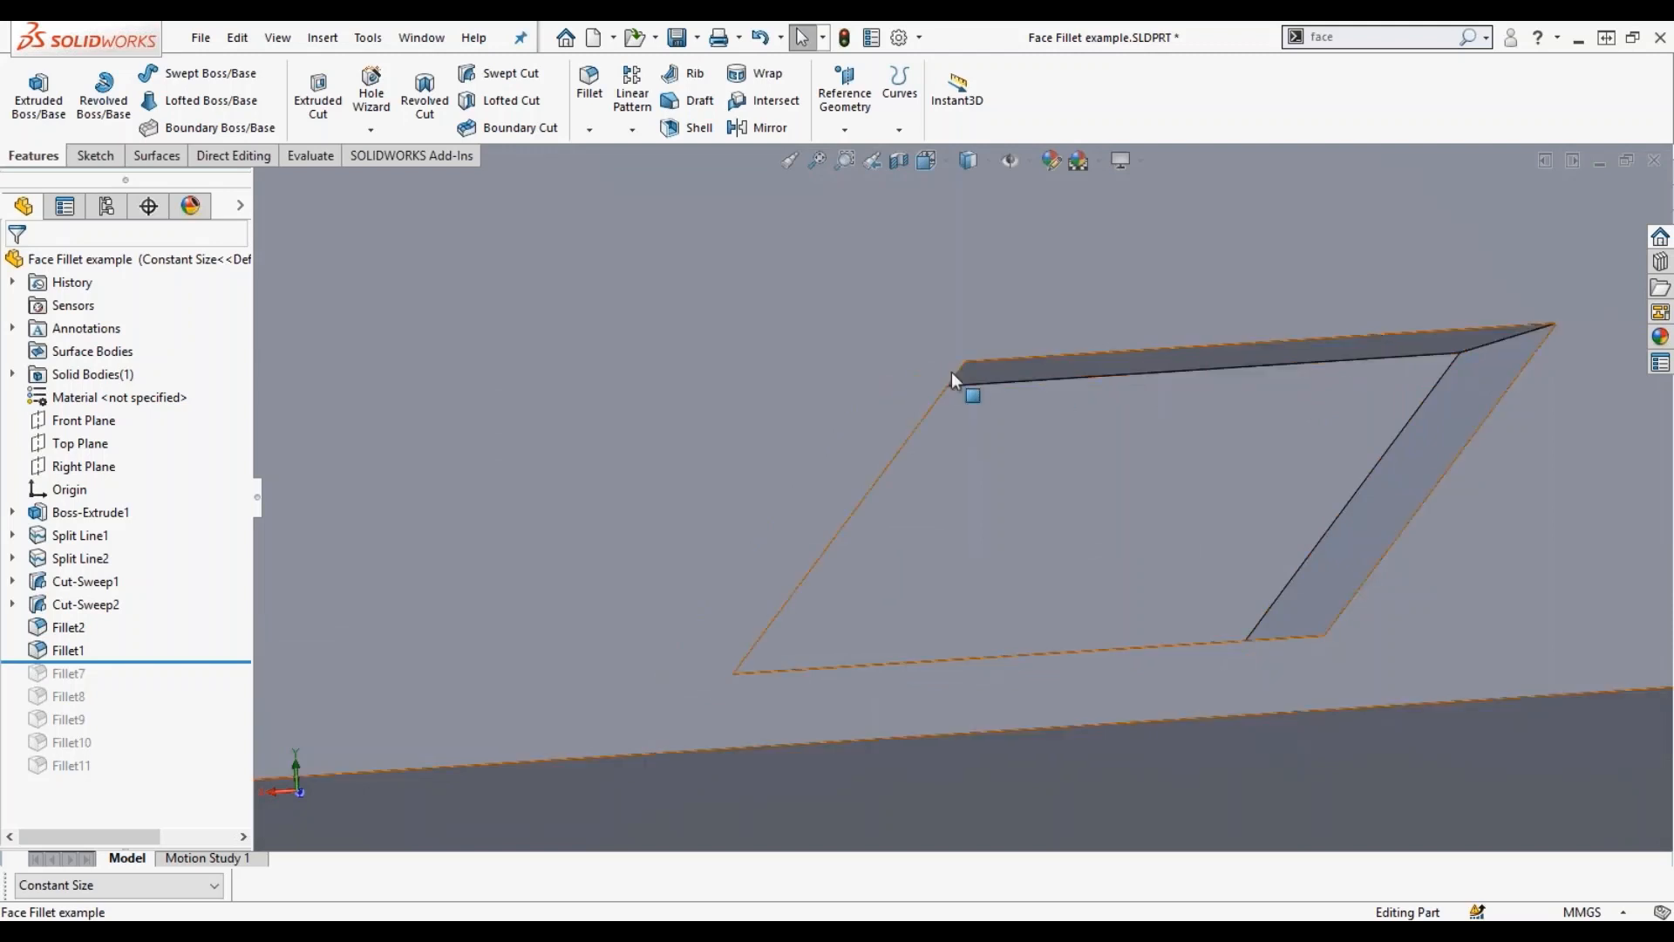
Roll the feature history forward to the end and examine the slanted pocket's constant size corner fillets from several angles.
middle_click_drag(1076, 459, 1033, 481)
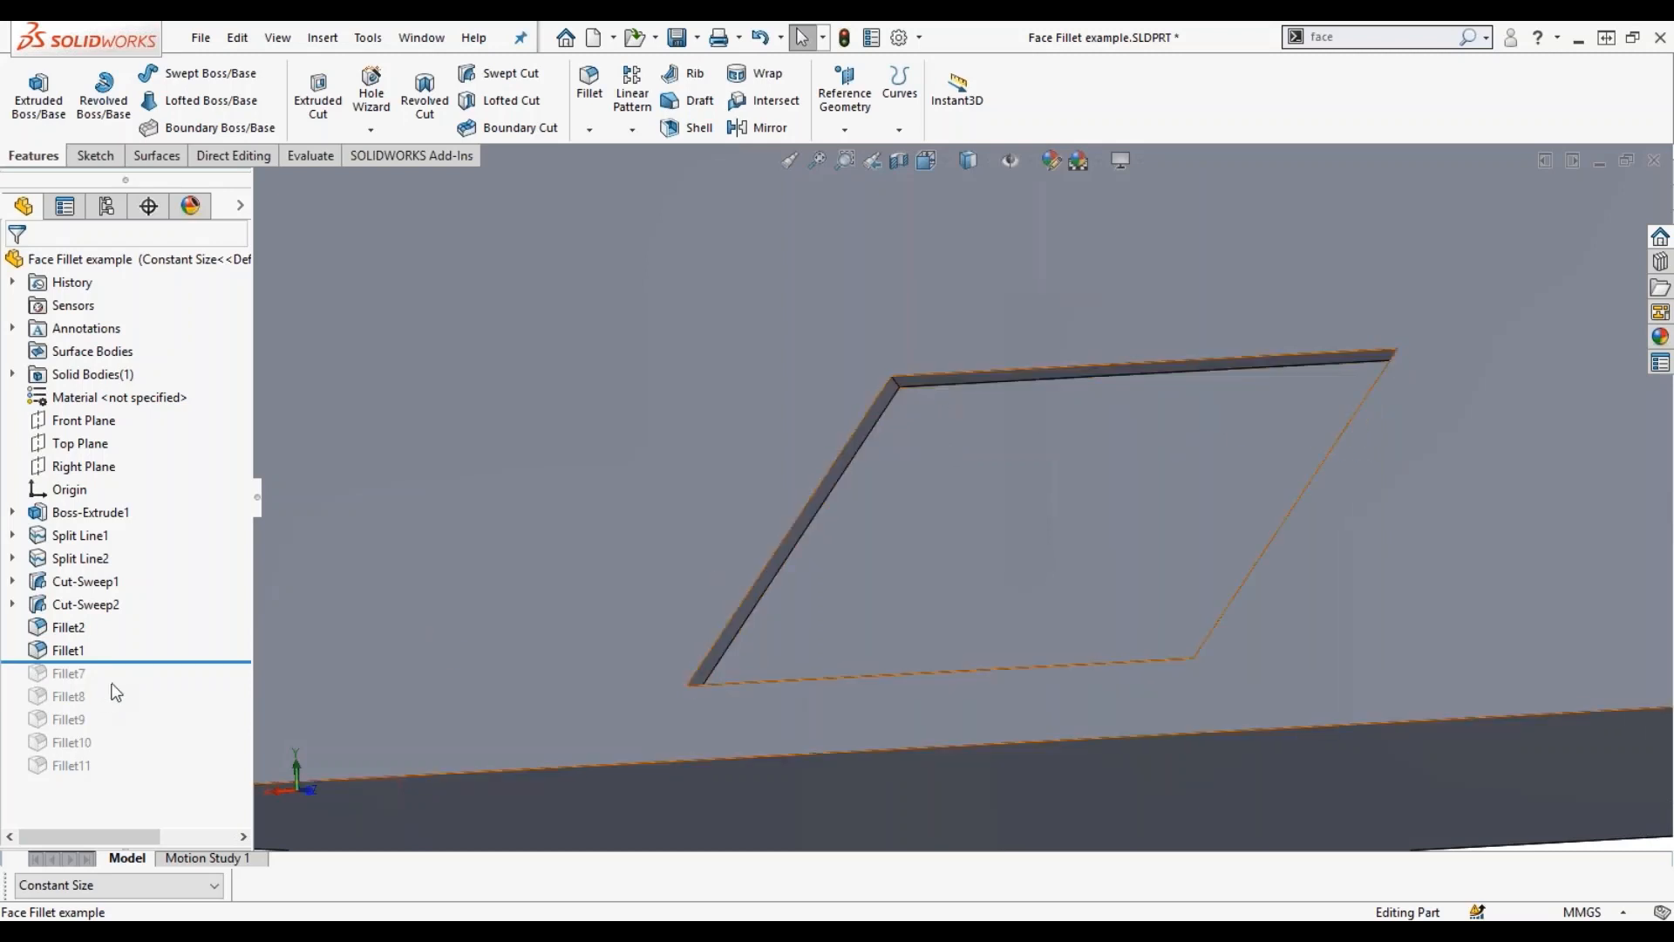
left_click_drag(130, 662, 120, 776)
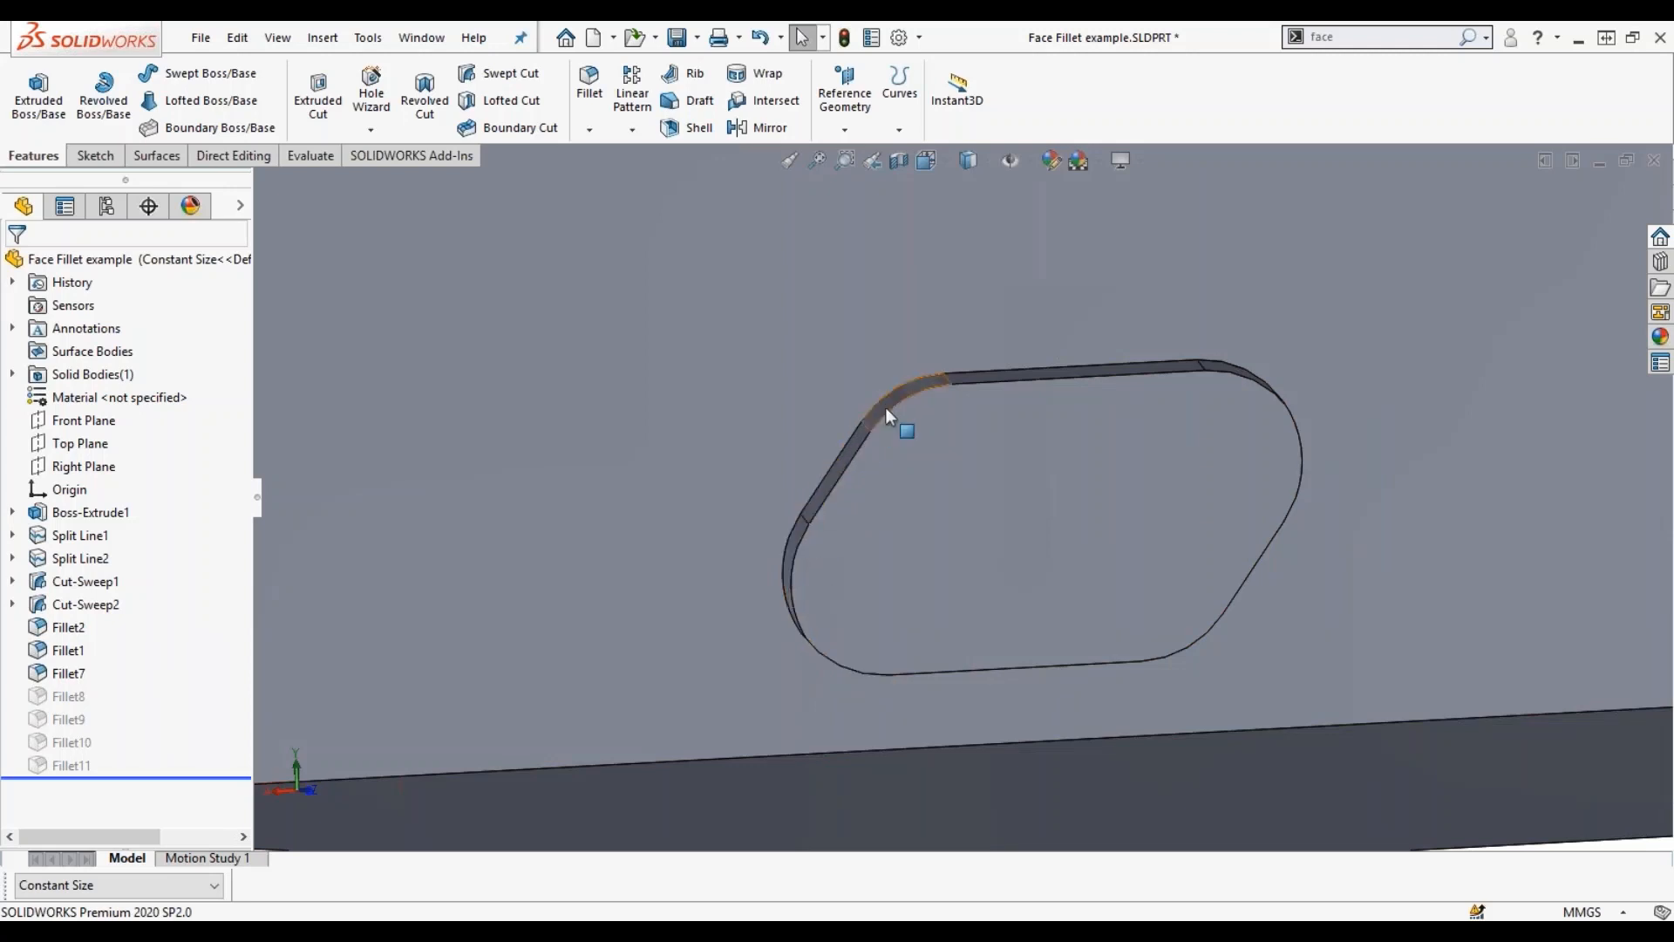
middle_click_drag(886, 407, 893, 434)
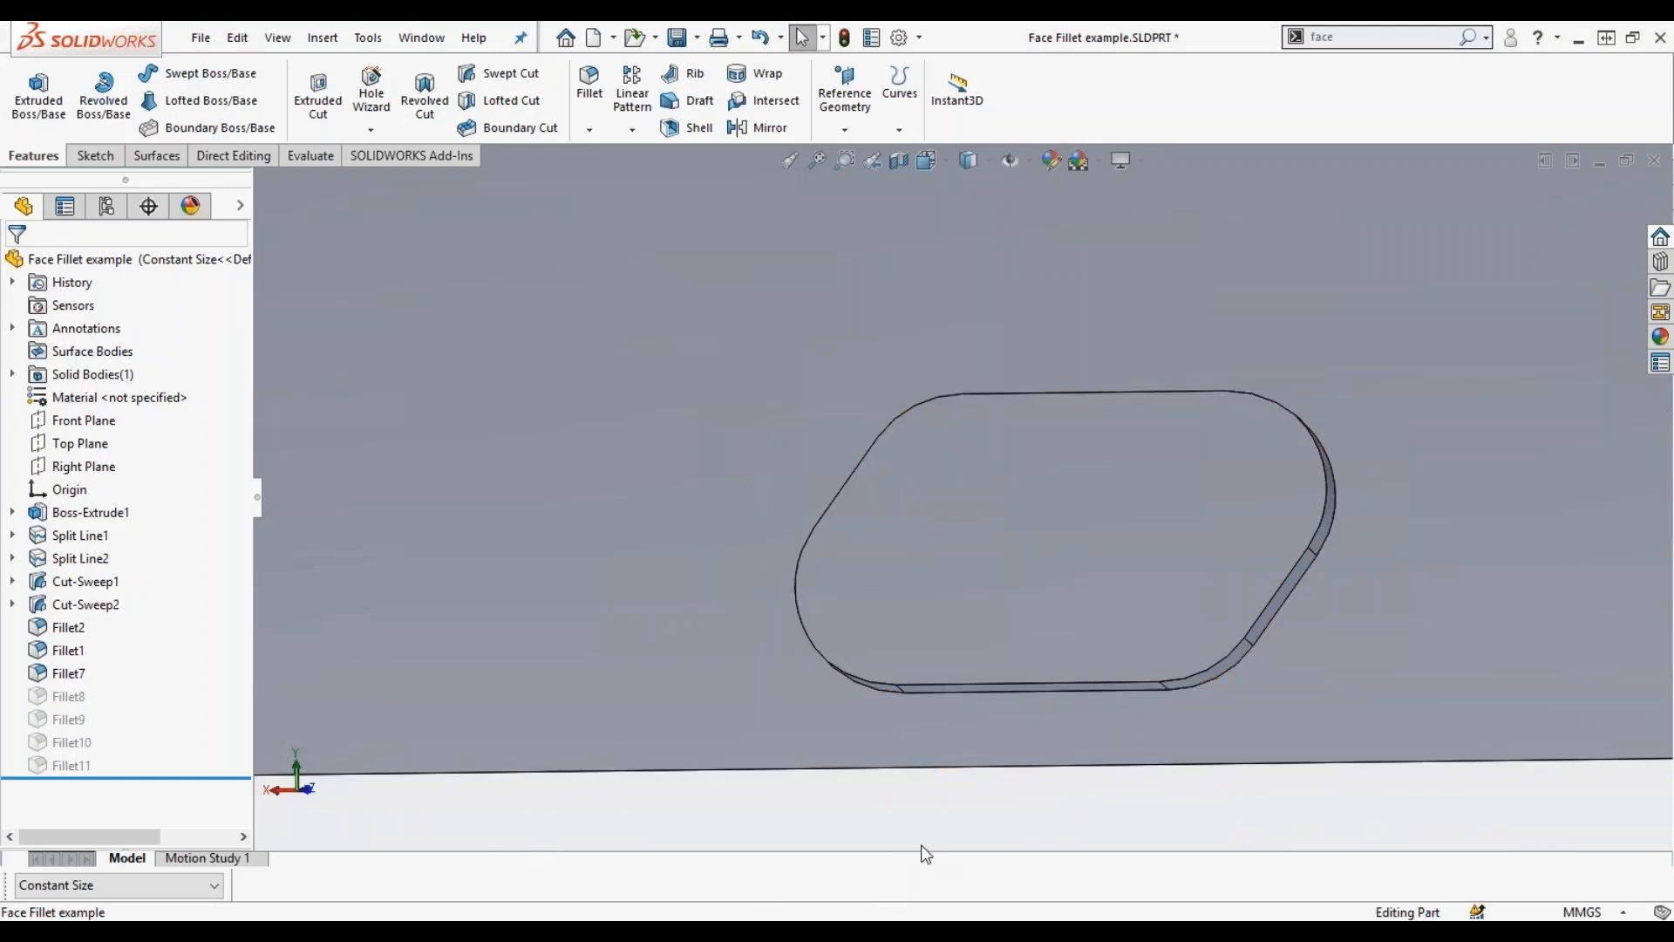
Activate the Chord Width configuration and measure the distance between the end points of one acute or obtuse pocket corner's fillet arc.
left_click(187, 886)
left_click(178, 864)
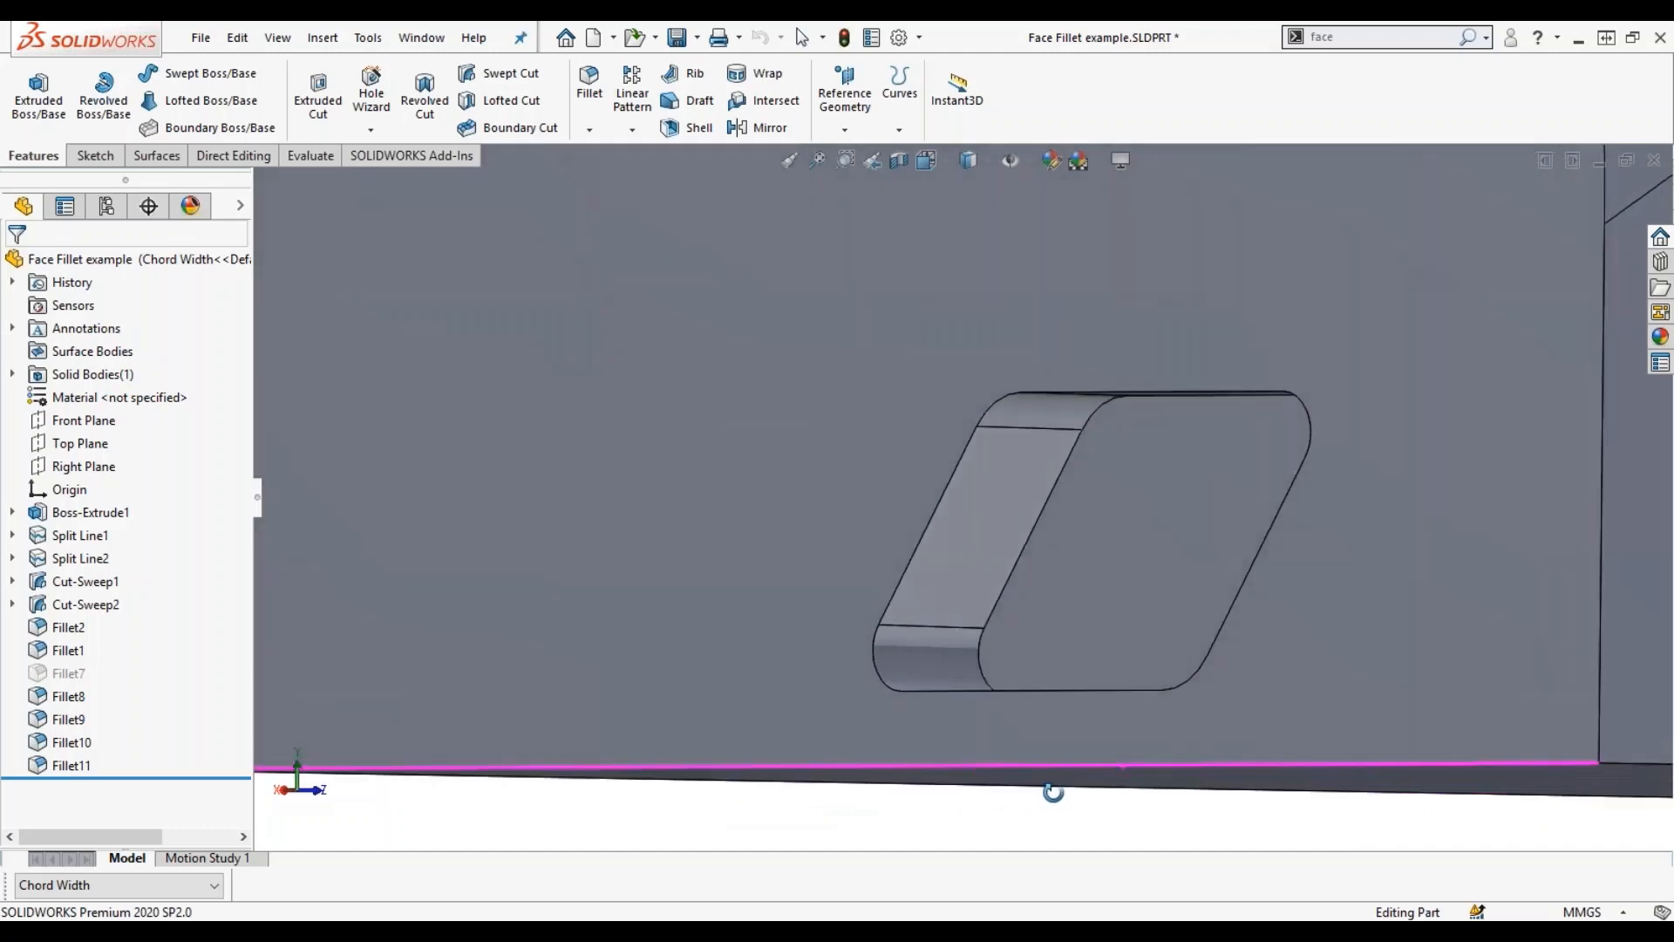
scroll(928, 441, "down", 5)
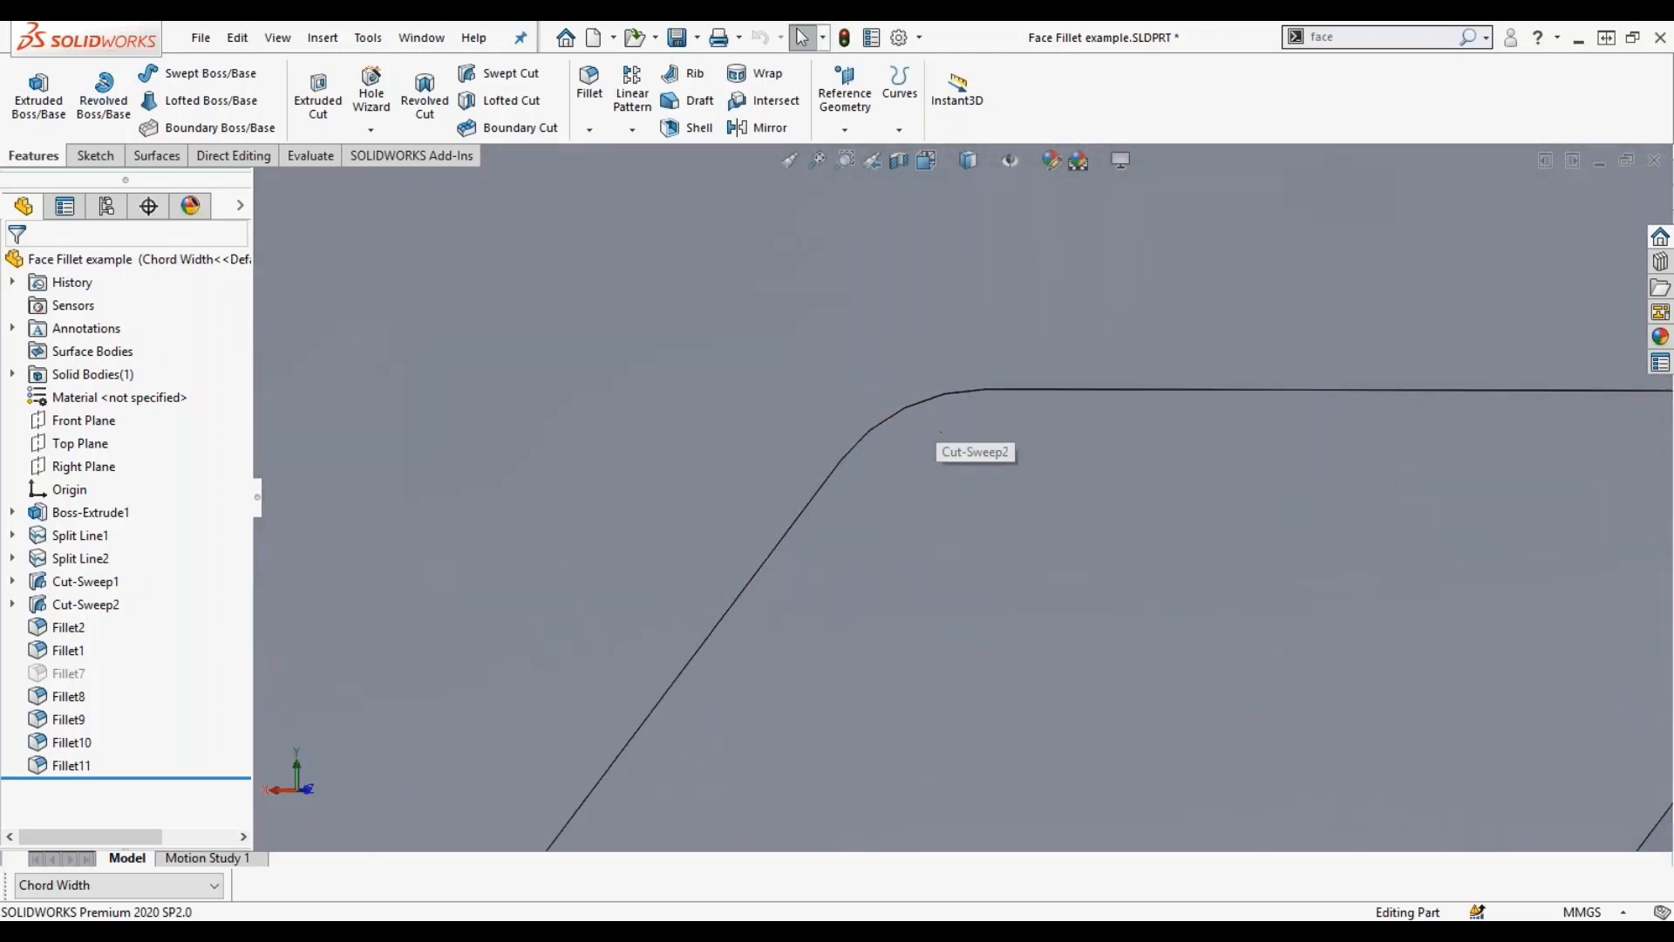
middle_click_drag(954, 478, 796, 441)
left_click(772, 423)
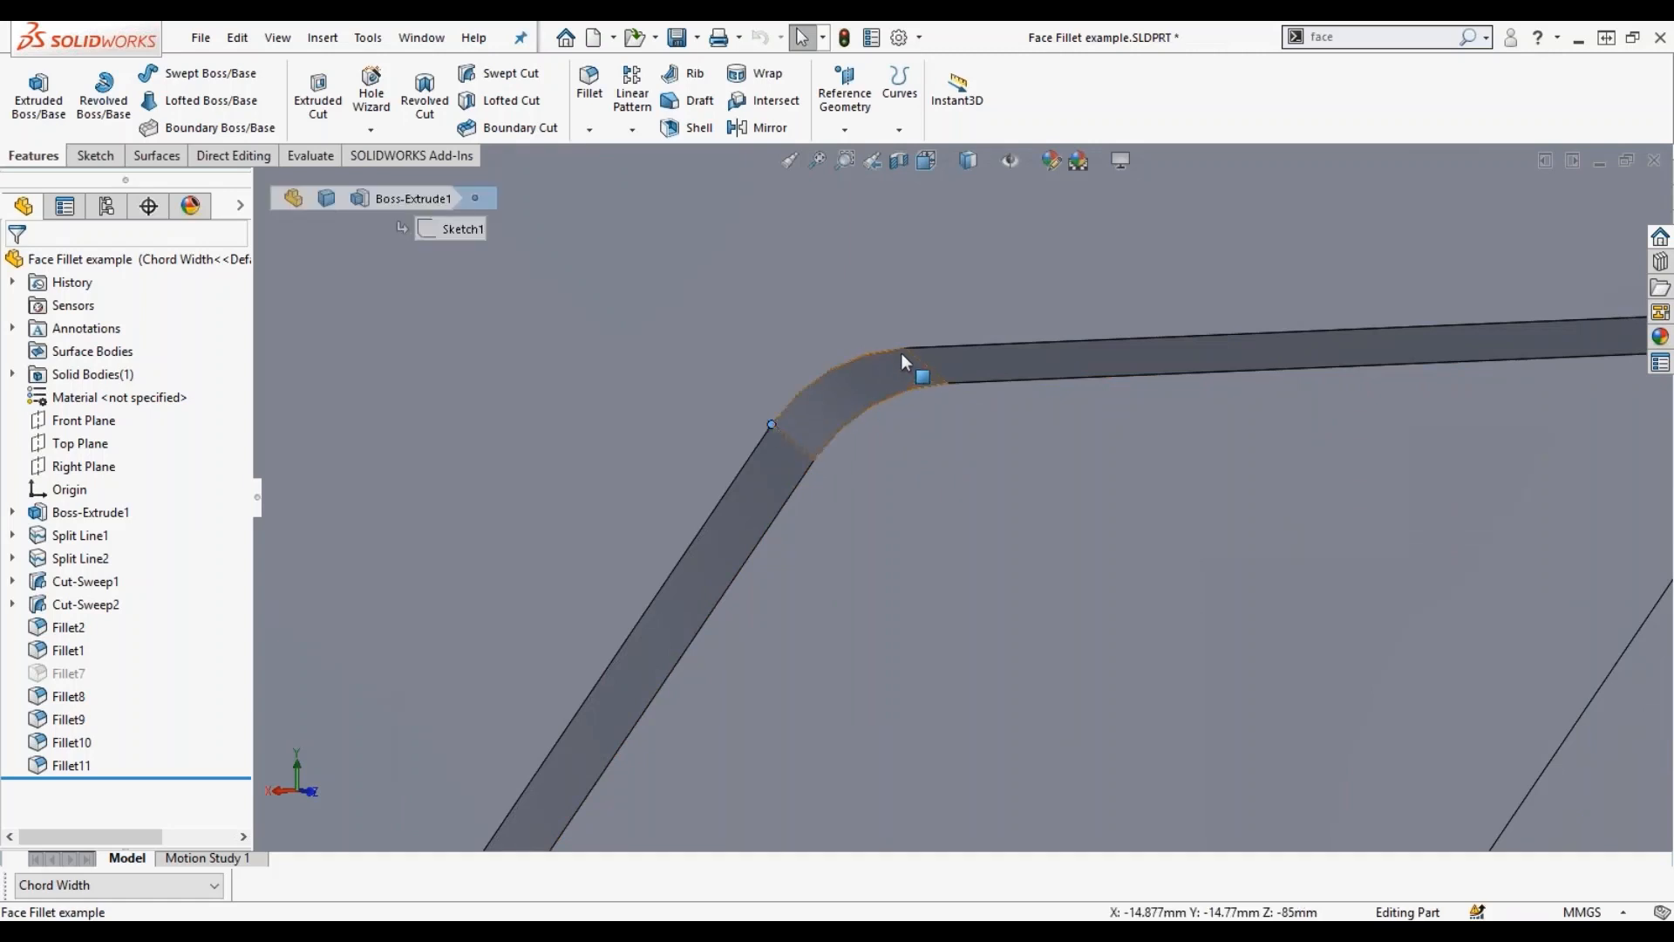
left_click(905, 347, "ctrl")
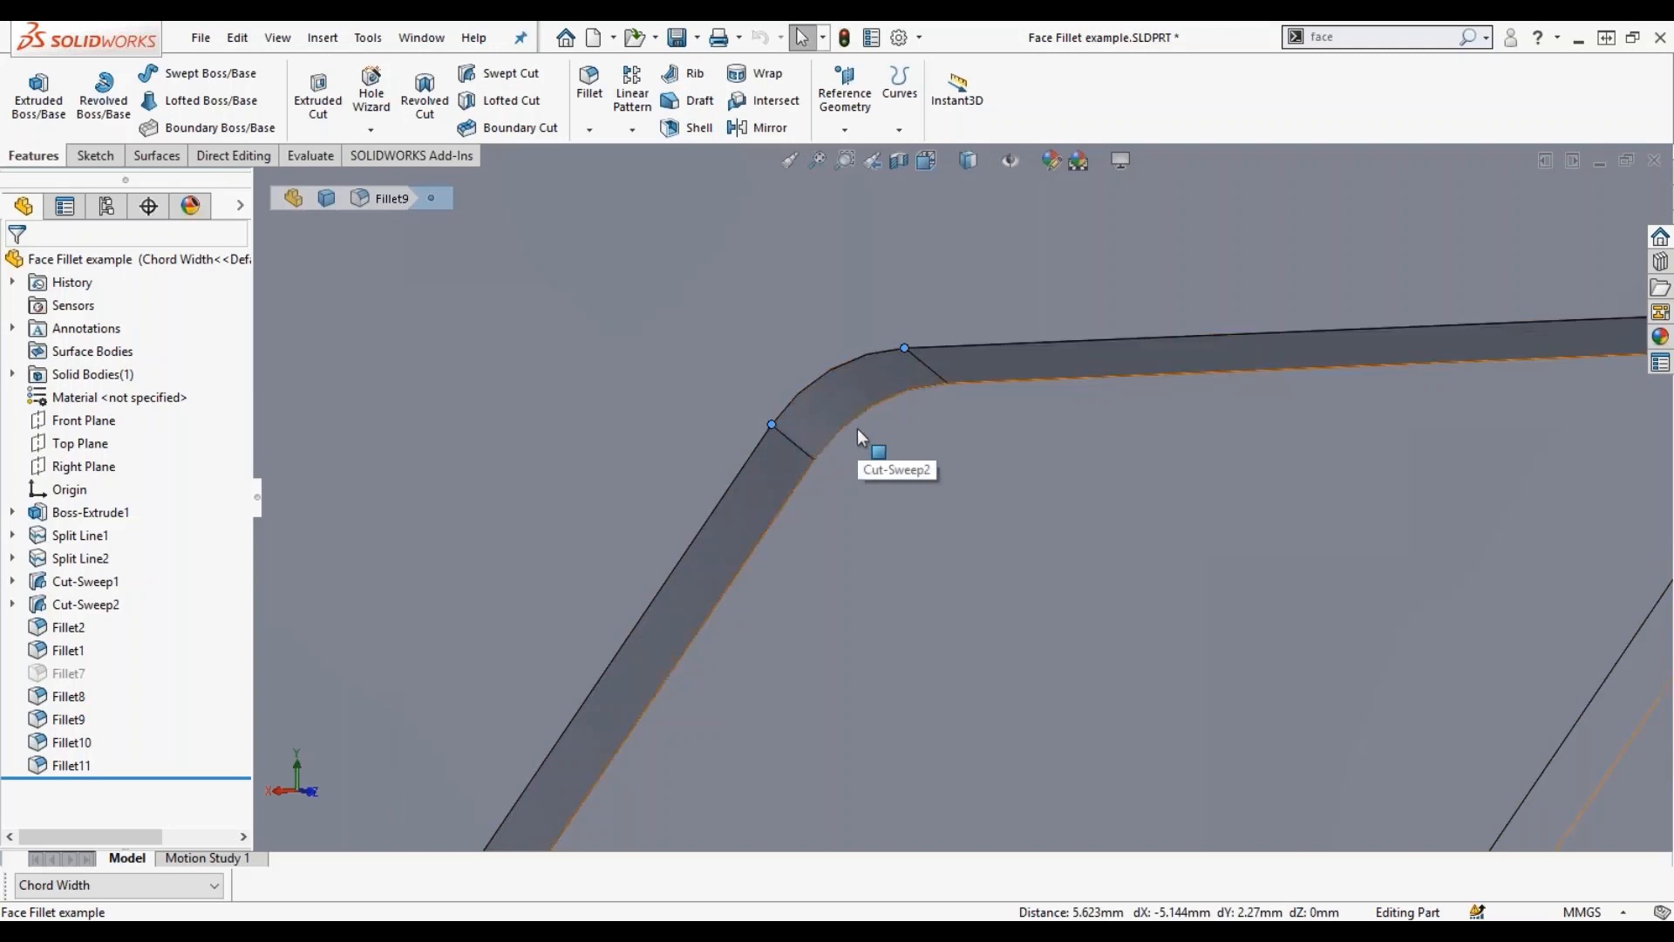
Examine the slanted pocket's chord width corner fillets from several sides and the overall shape of the part.
scroll(959, 499, "up", 5)
middle_click_drag(994, 552, 846, 643)
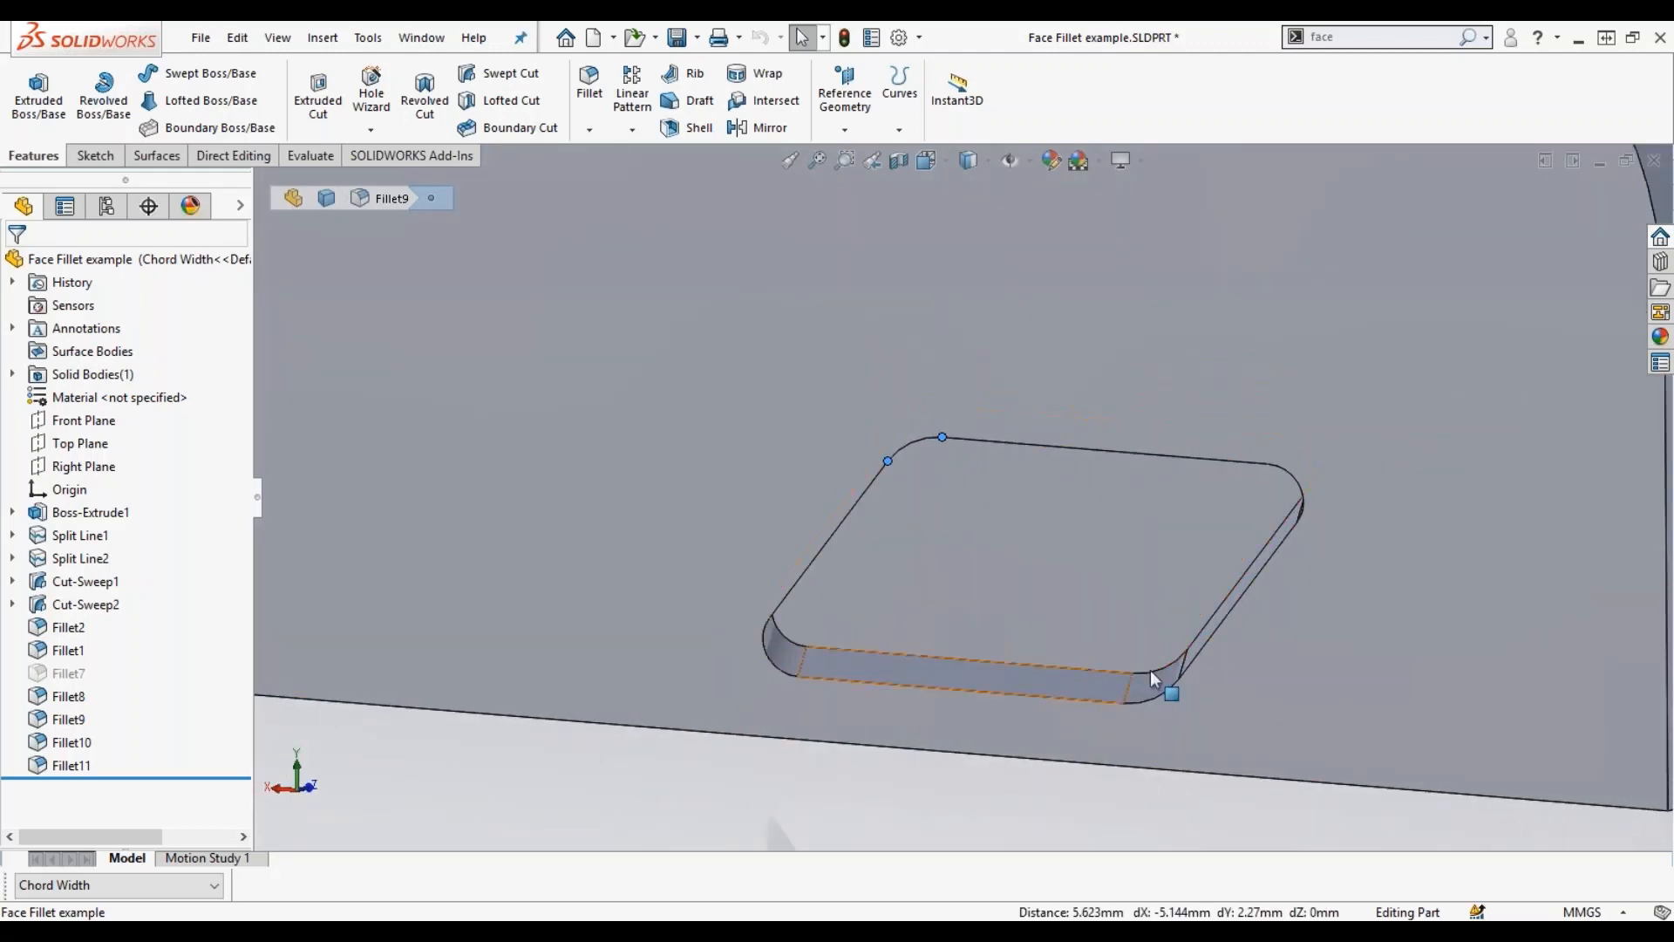
middle_click_drag(1033, 586, 1071, 745)
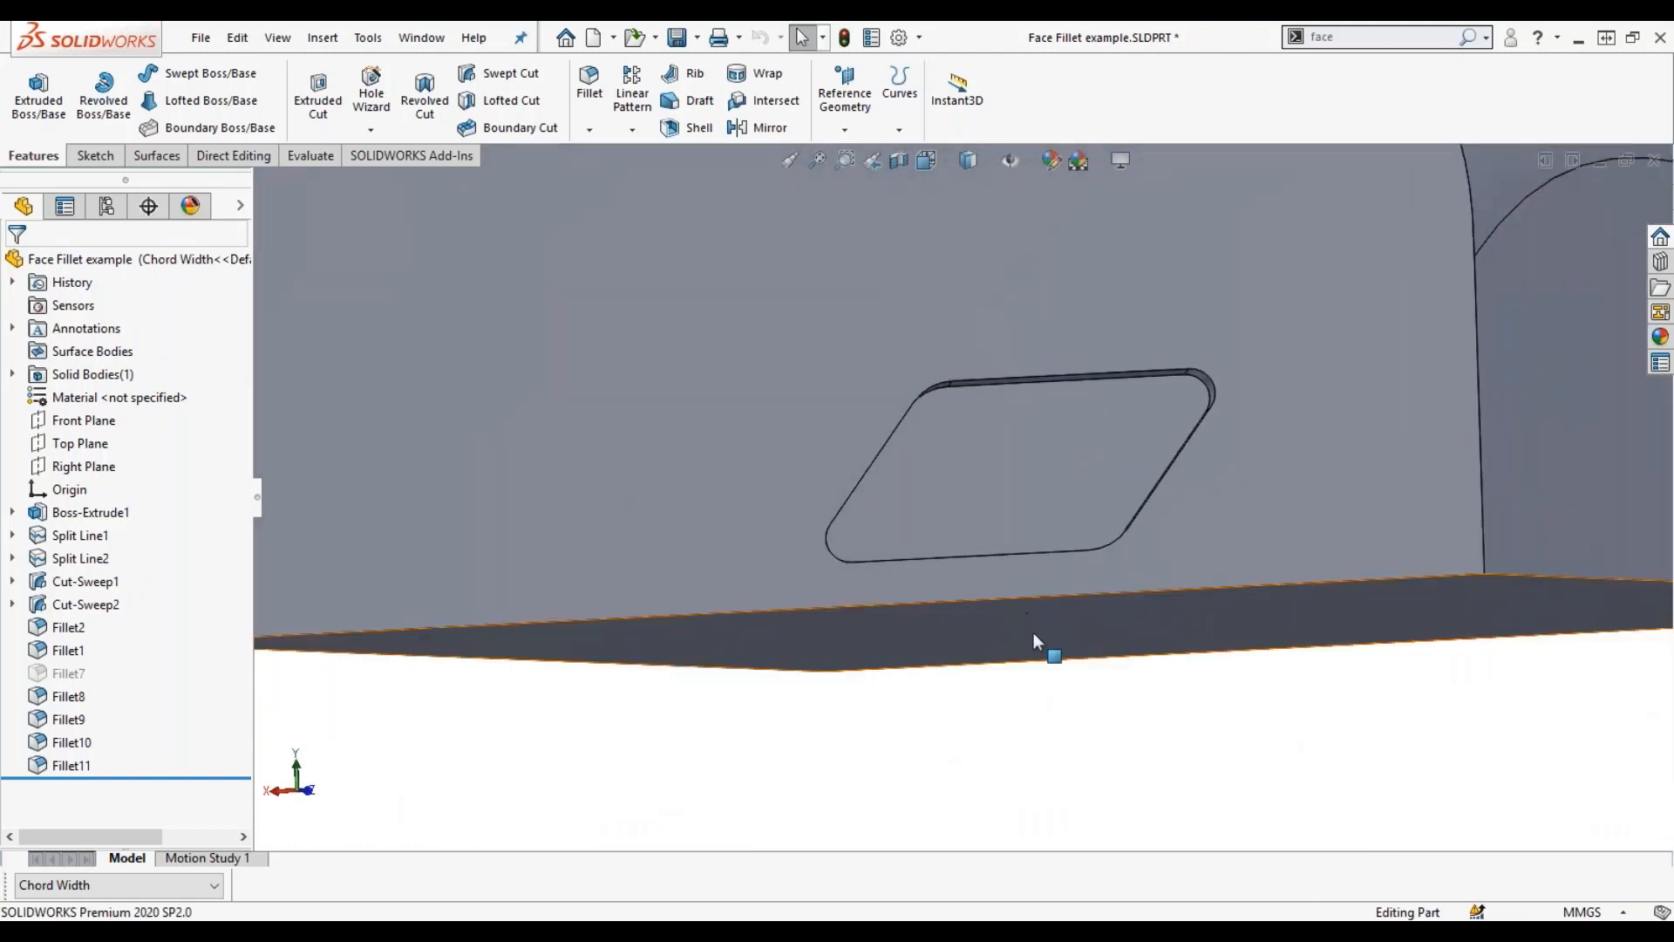
middle_click_drag(1034, 631, 1039, 651)
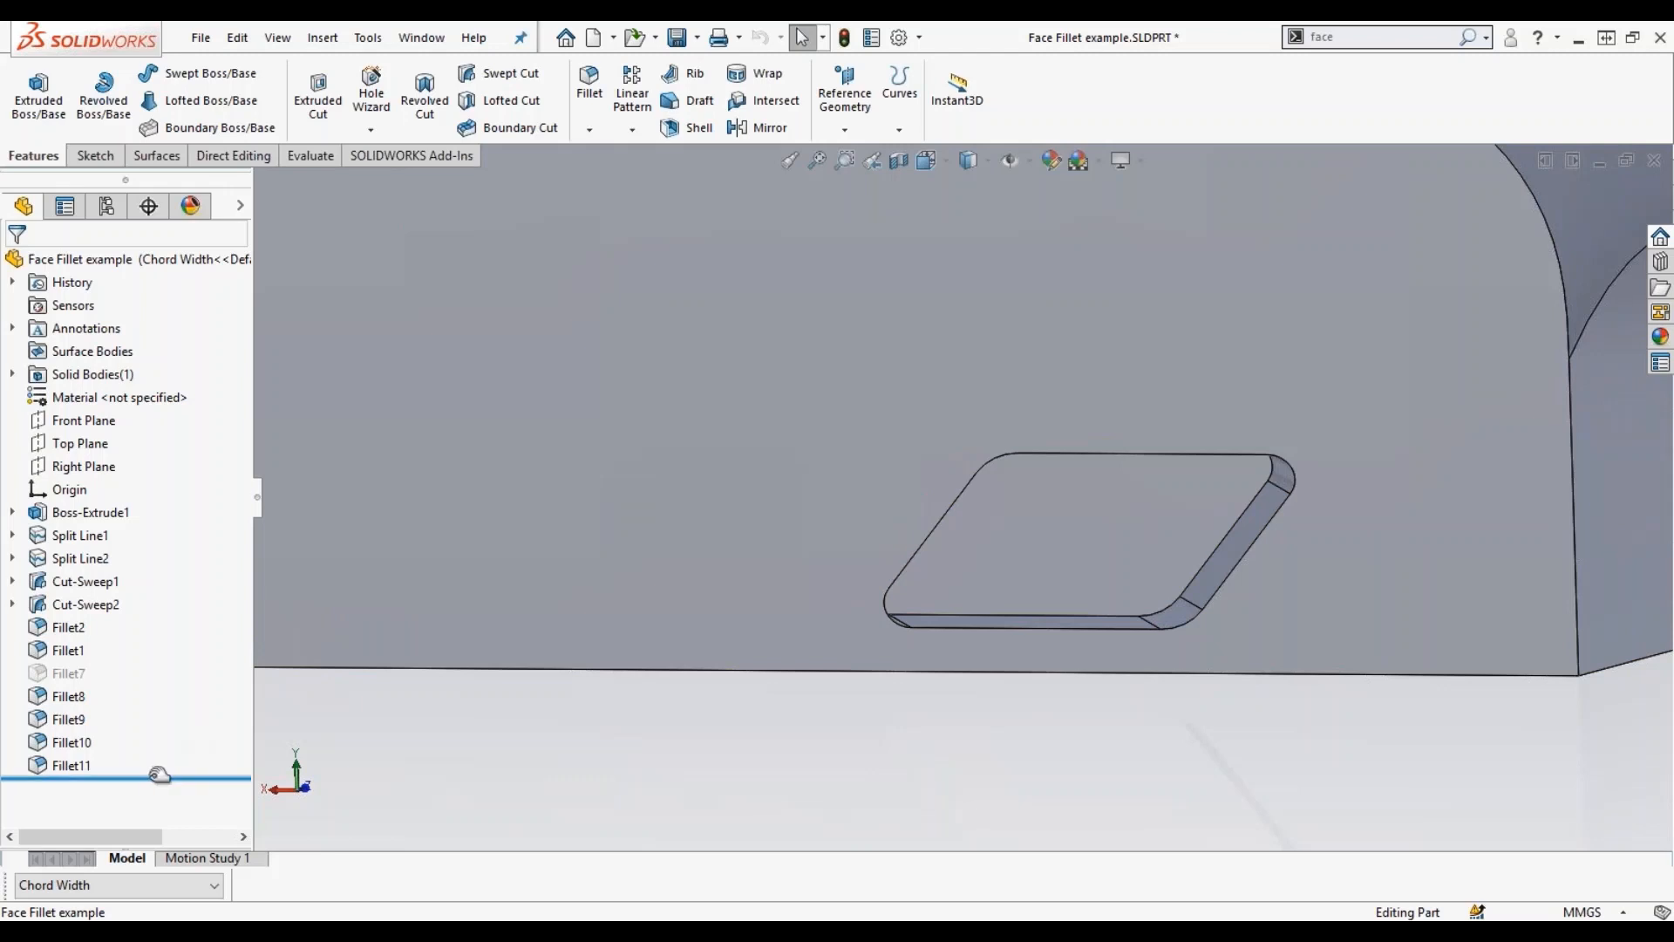
mouse_move(159, 775)
left_mouse_down()
mouse_move(166, 685)
mouse_move(180, 776)
left_mouse_up()
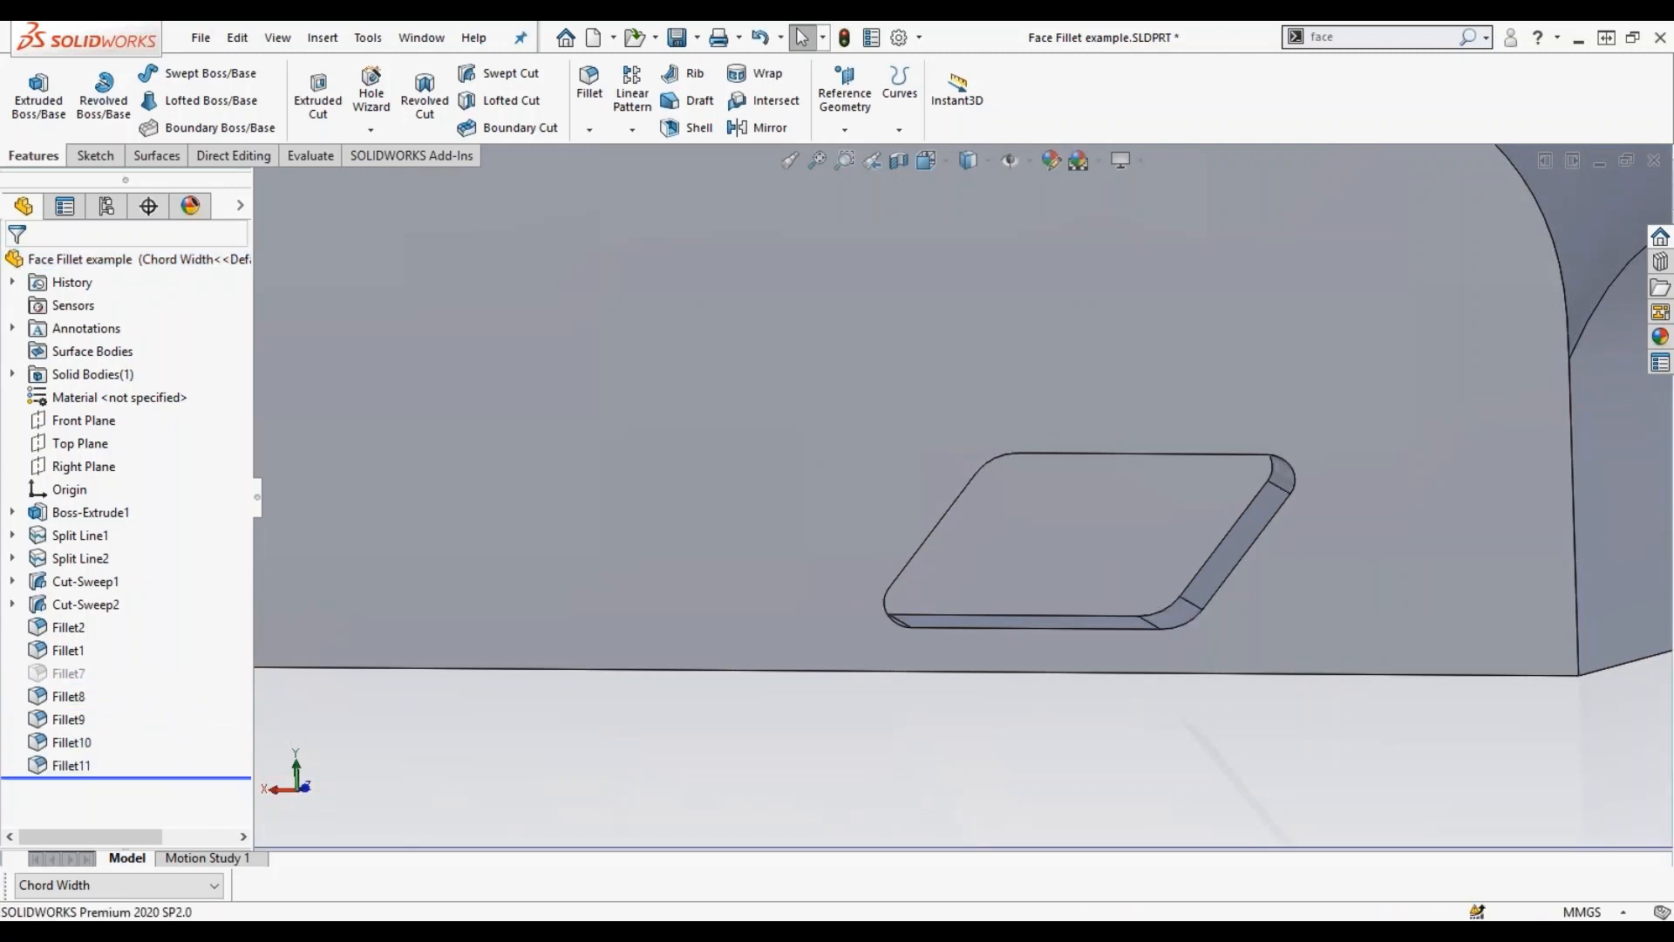
middle_click_drag(1119, 790, 1060, 783)
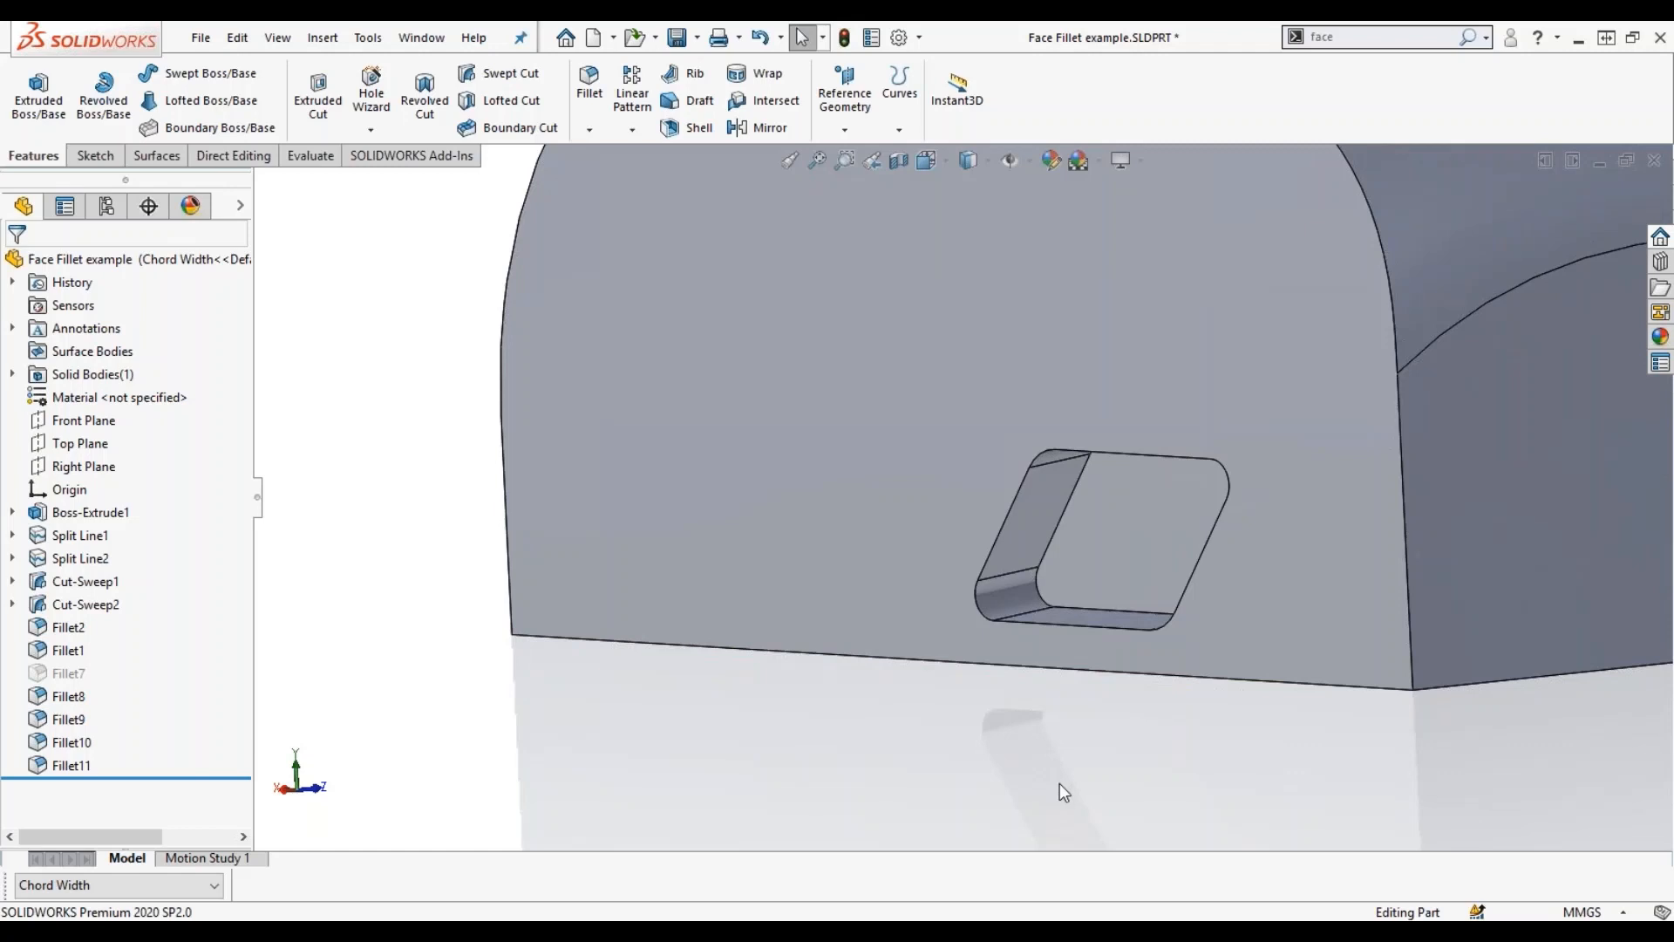
middle_click_drag(1060, 783, 1143, 901)
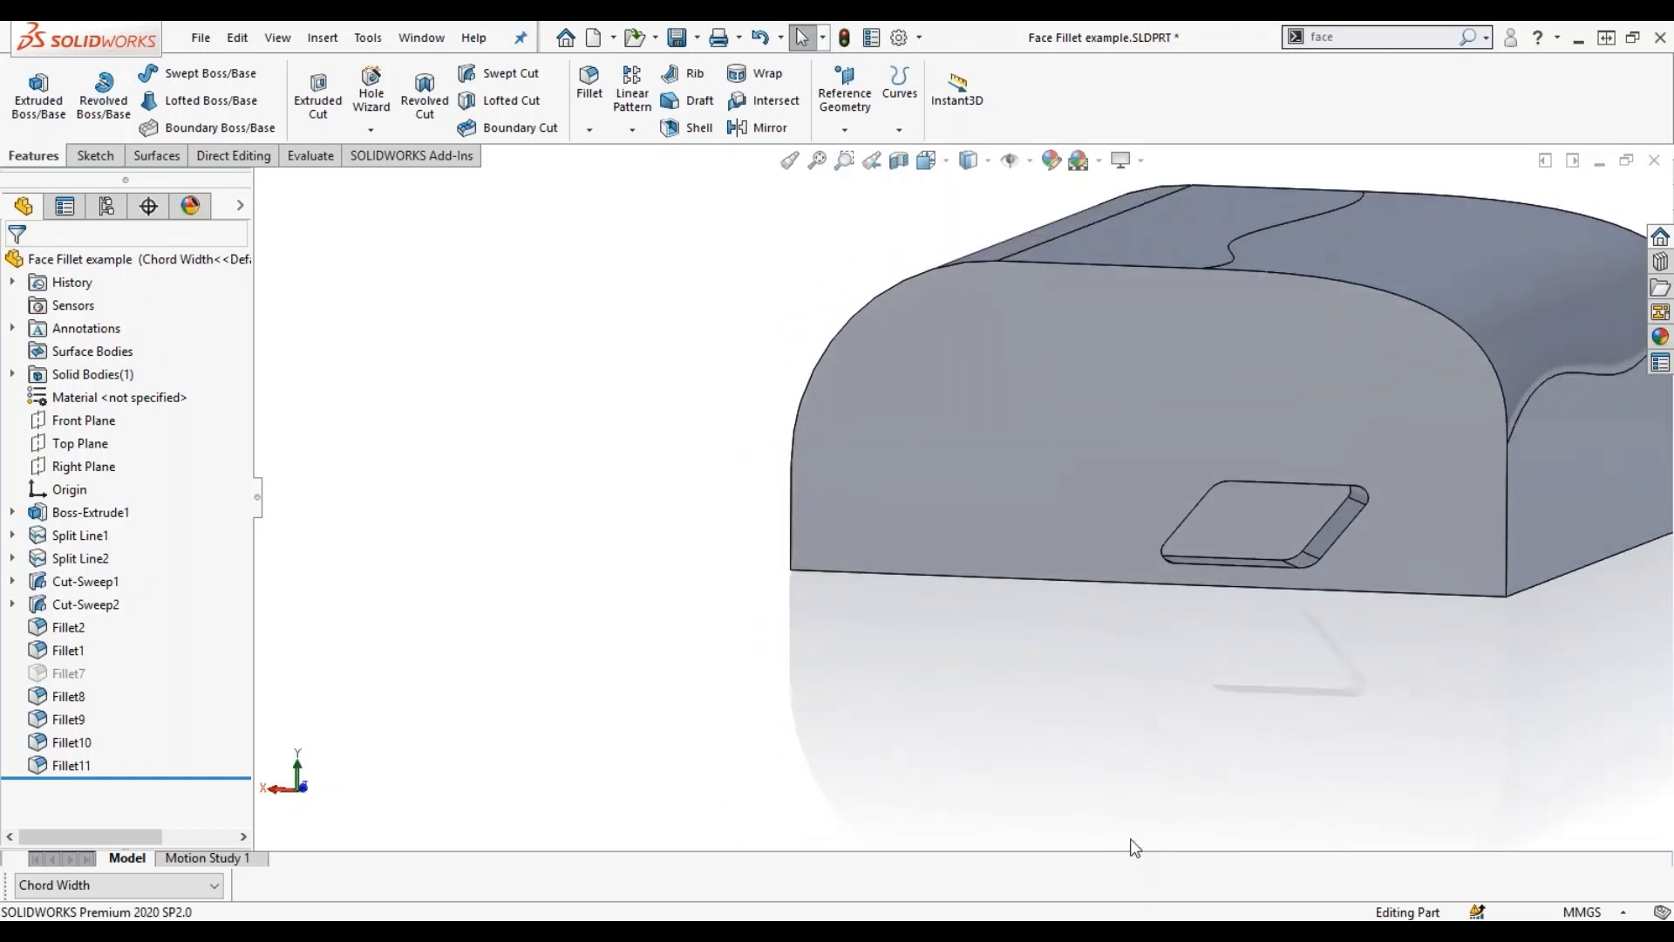
middle_click_drag(876, 422, 1059, 438)
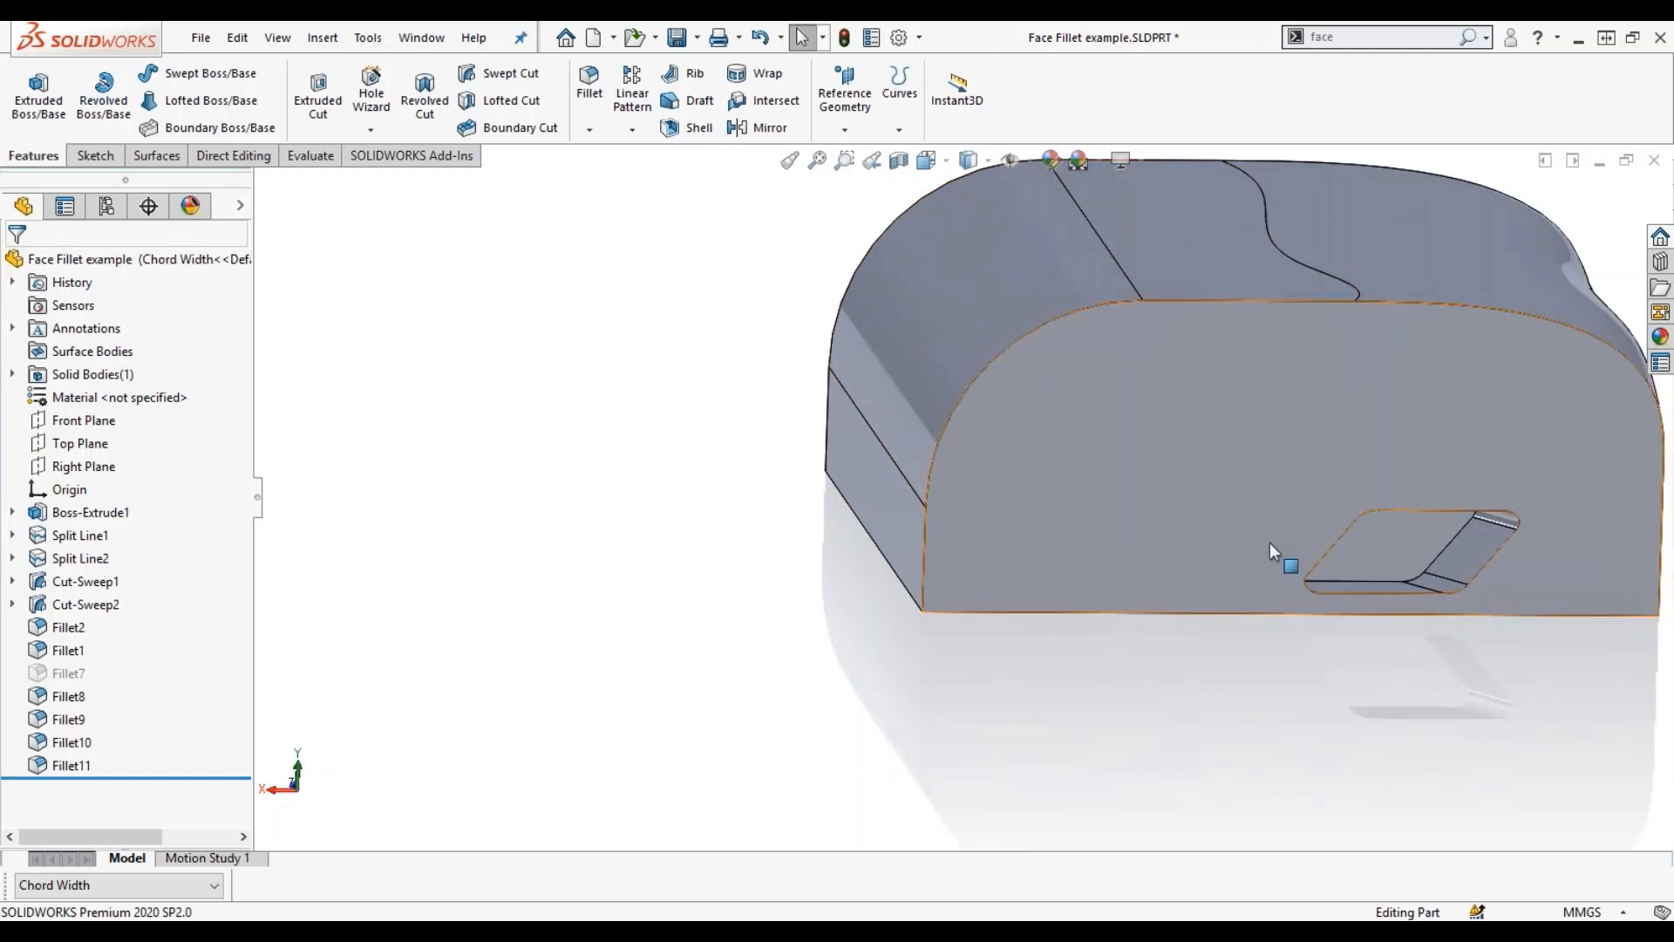
Close the Face Fillet example part without saving its changes.
left_click(1654, 160)
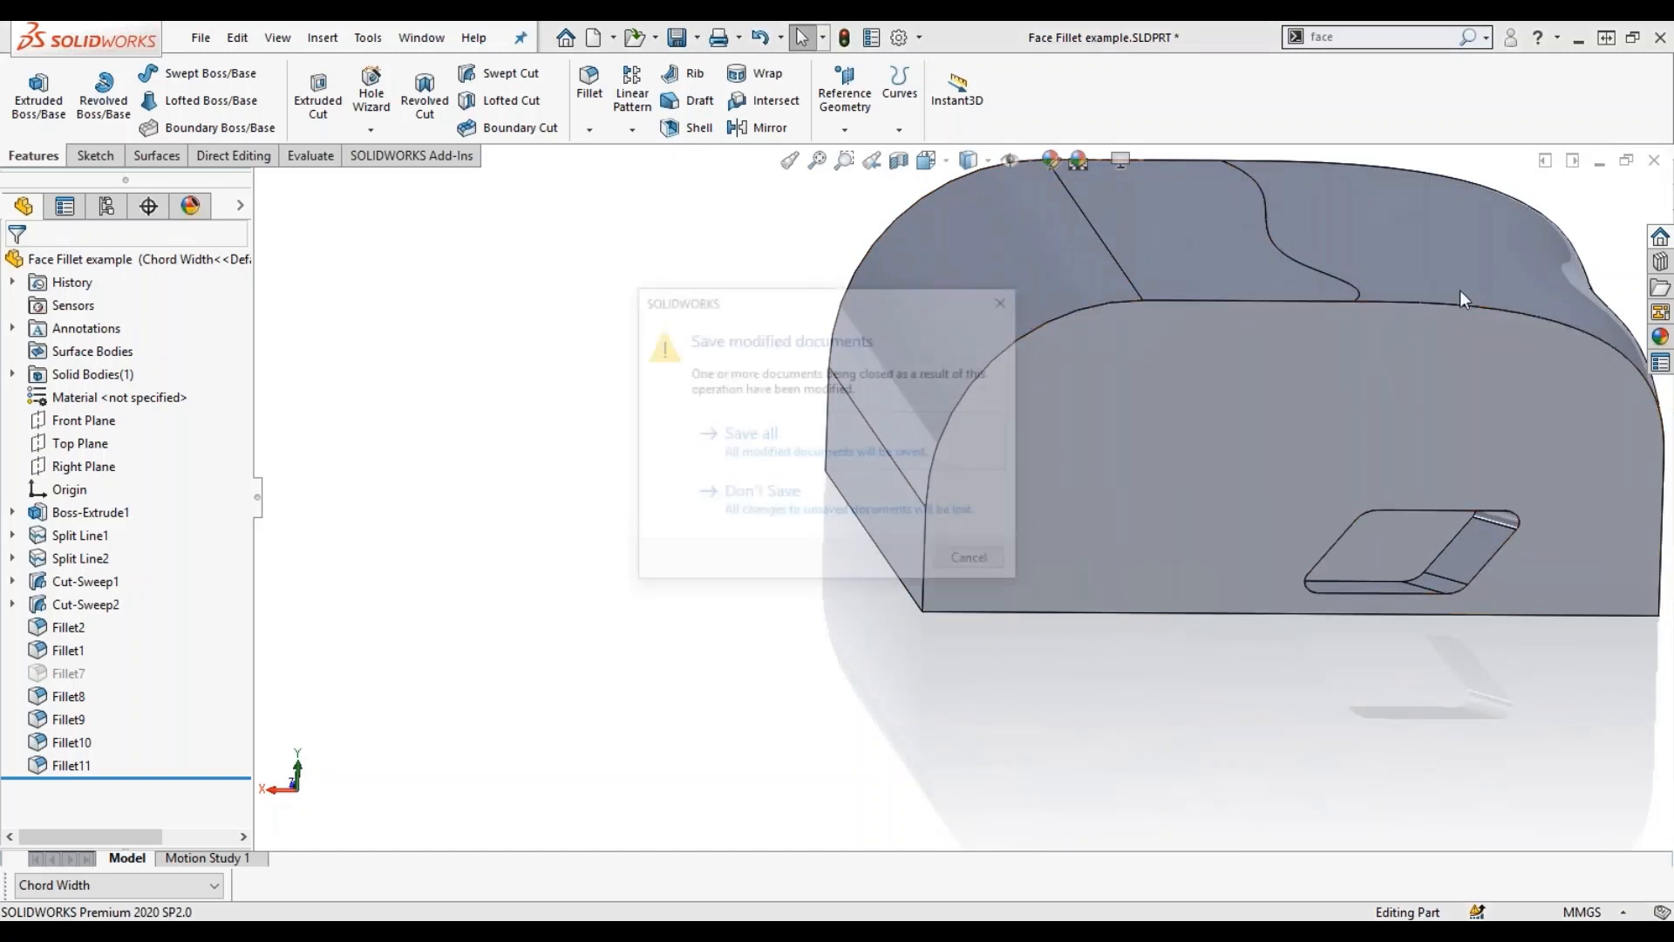
left_click(796, 523)
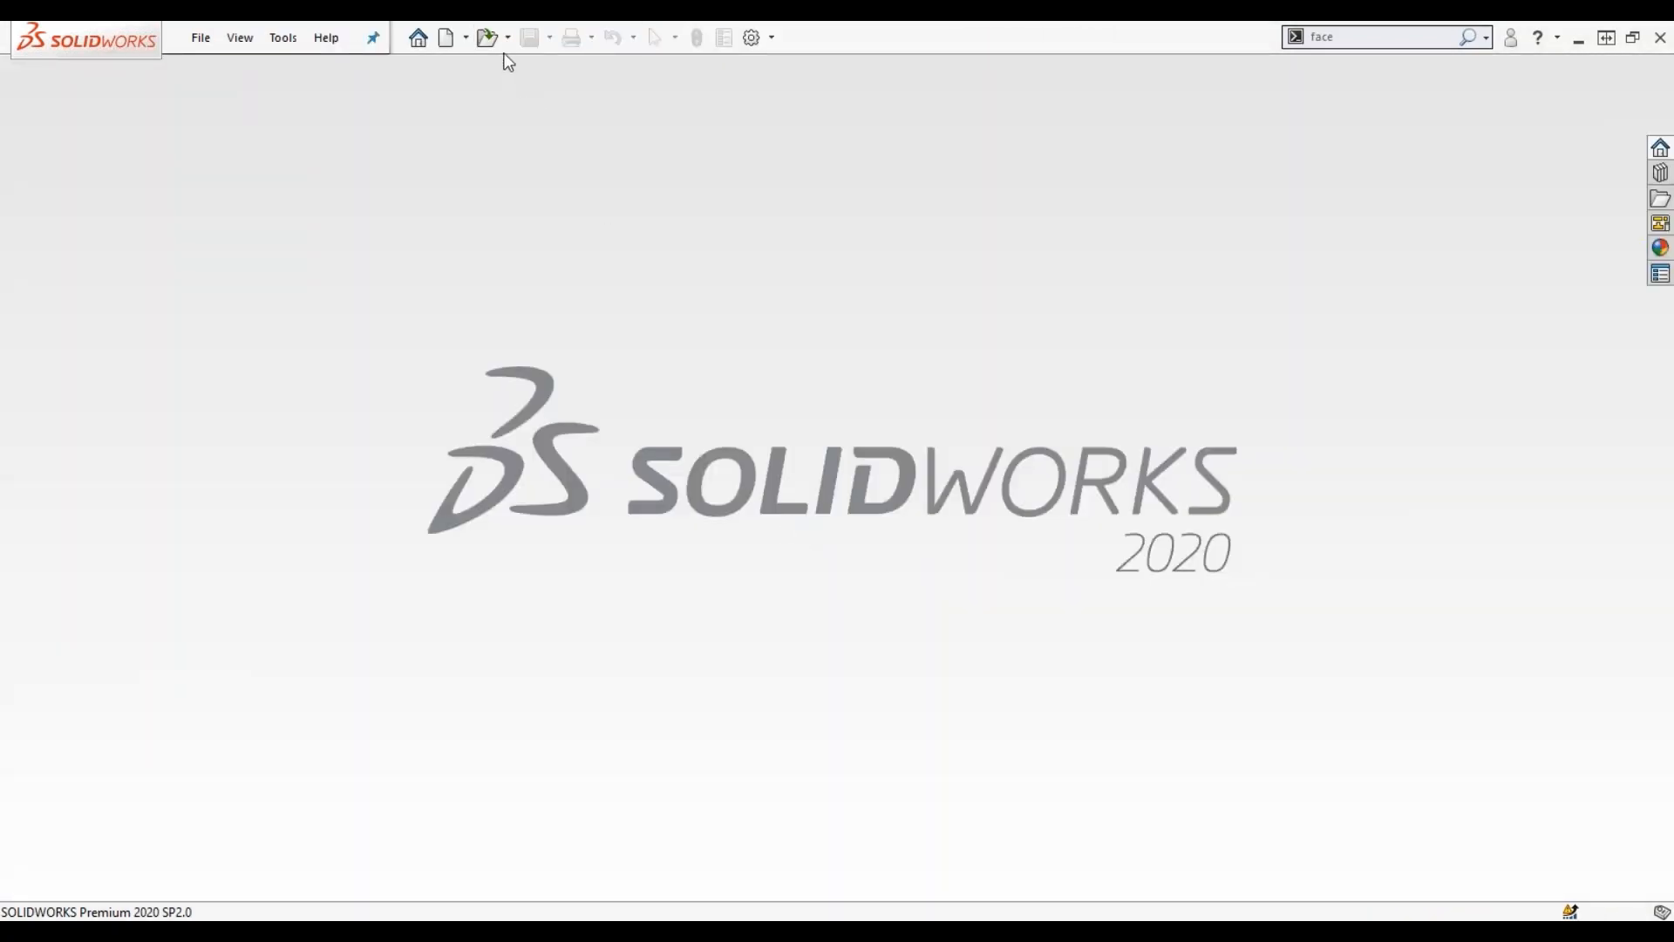
Try to open Phase 1 Model Mania.pdf from the Fillet Webinar Parts folder.
left_click(492, 42)
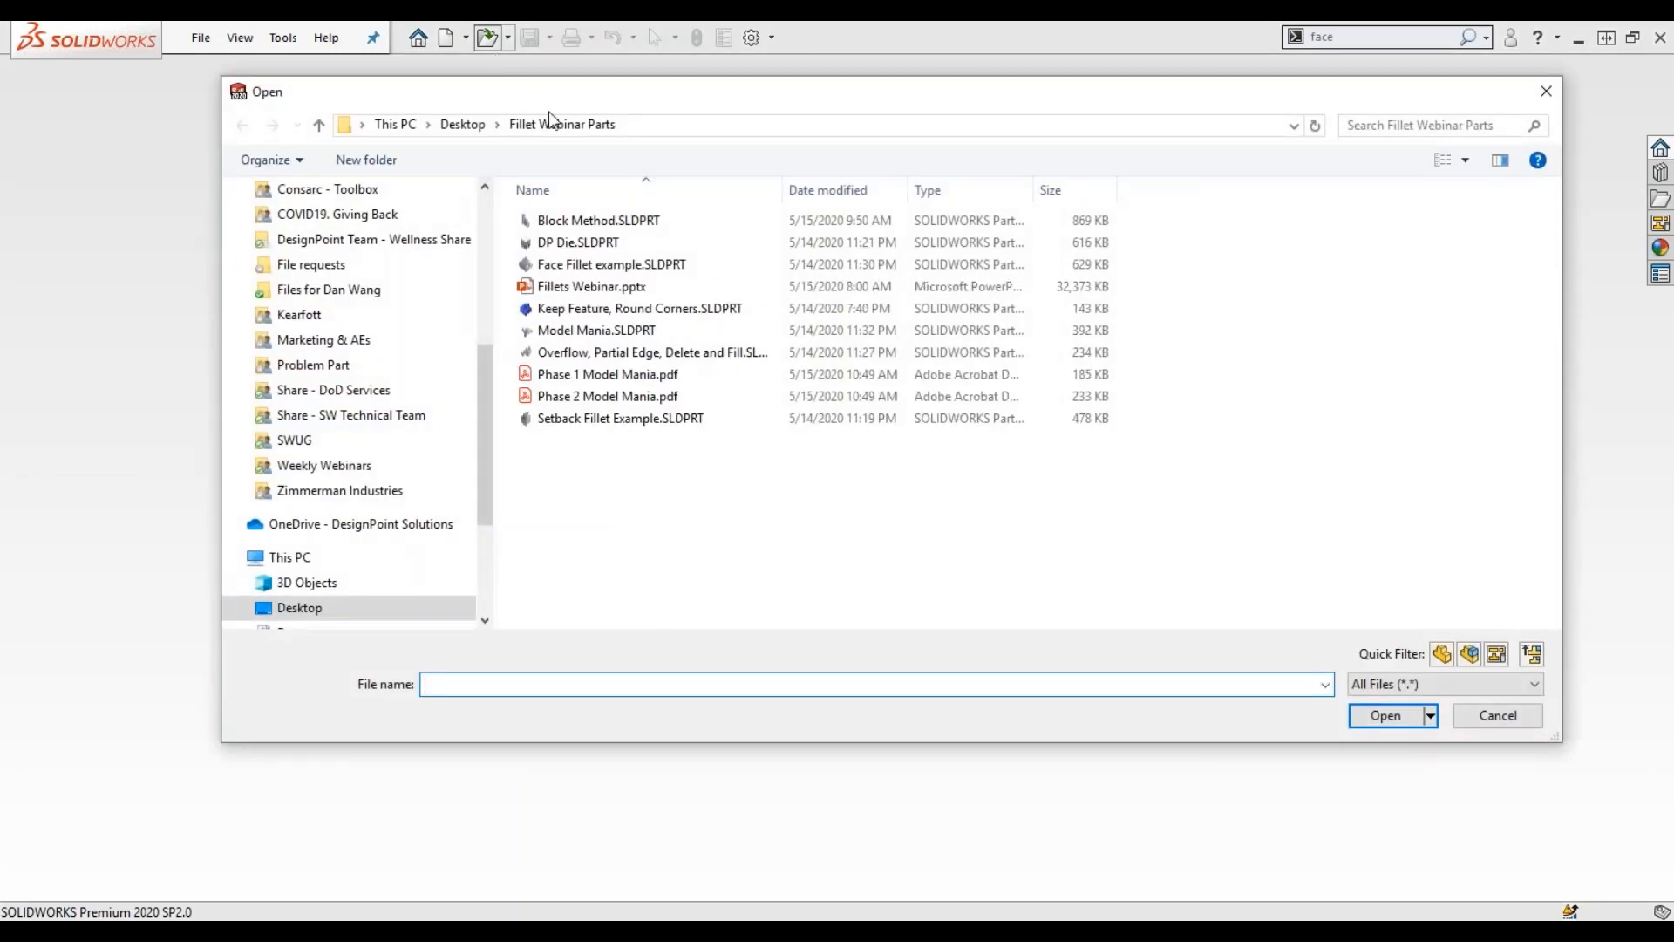
double_click(625, 373)
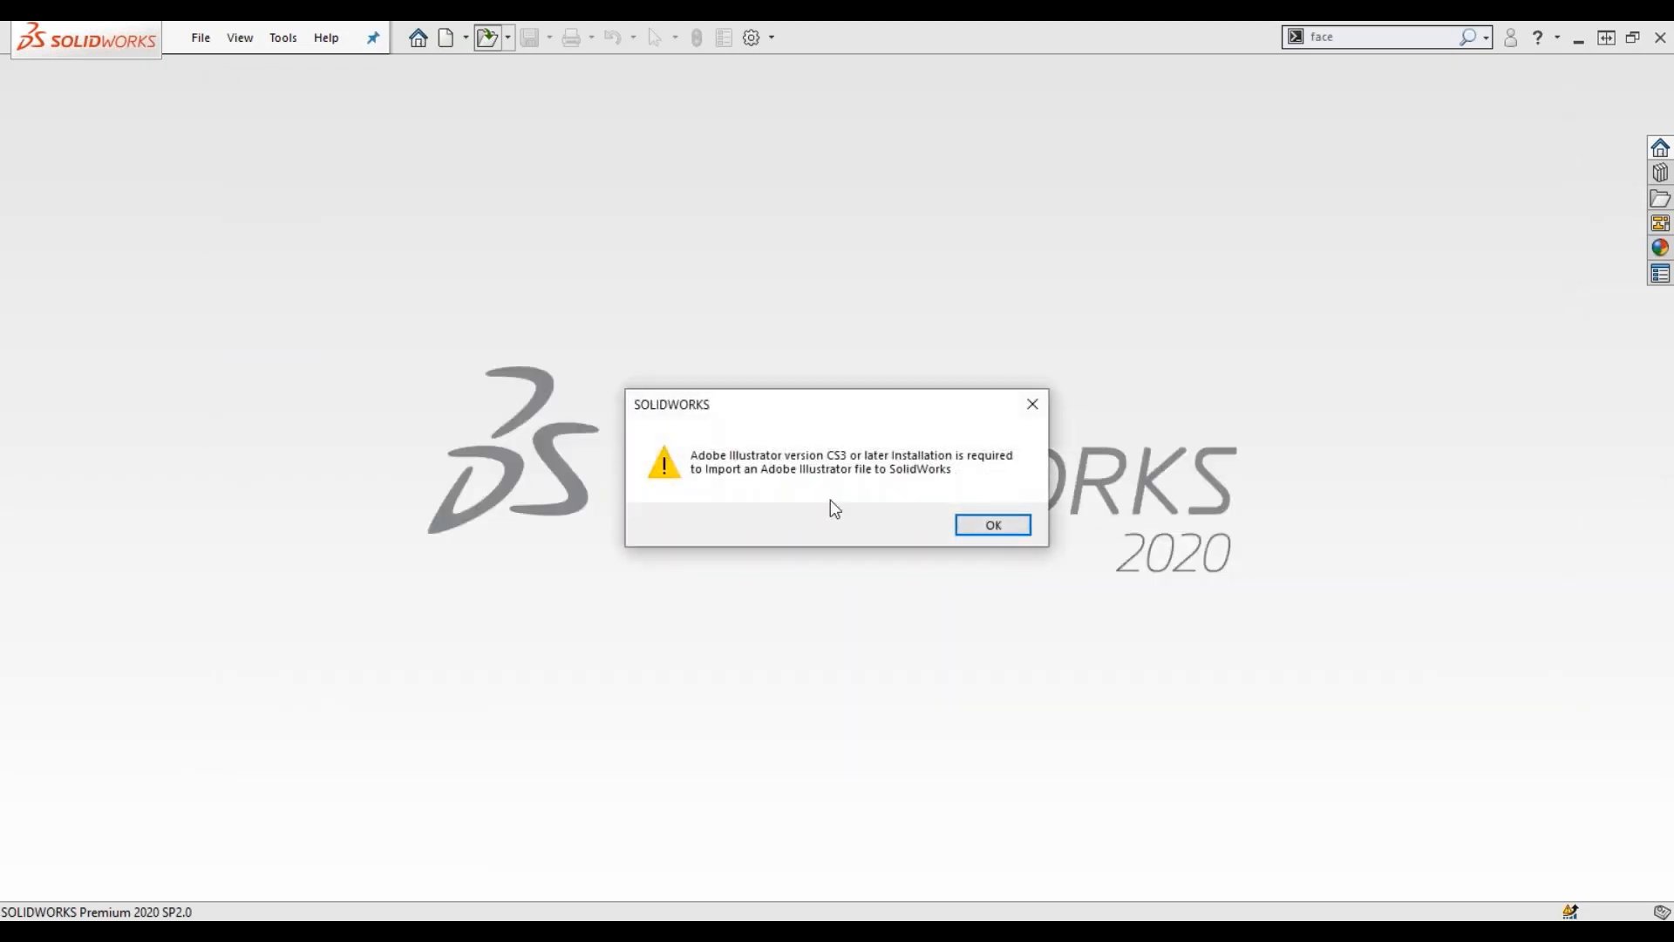
left_click(1012, 531)
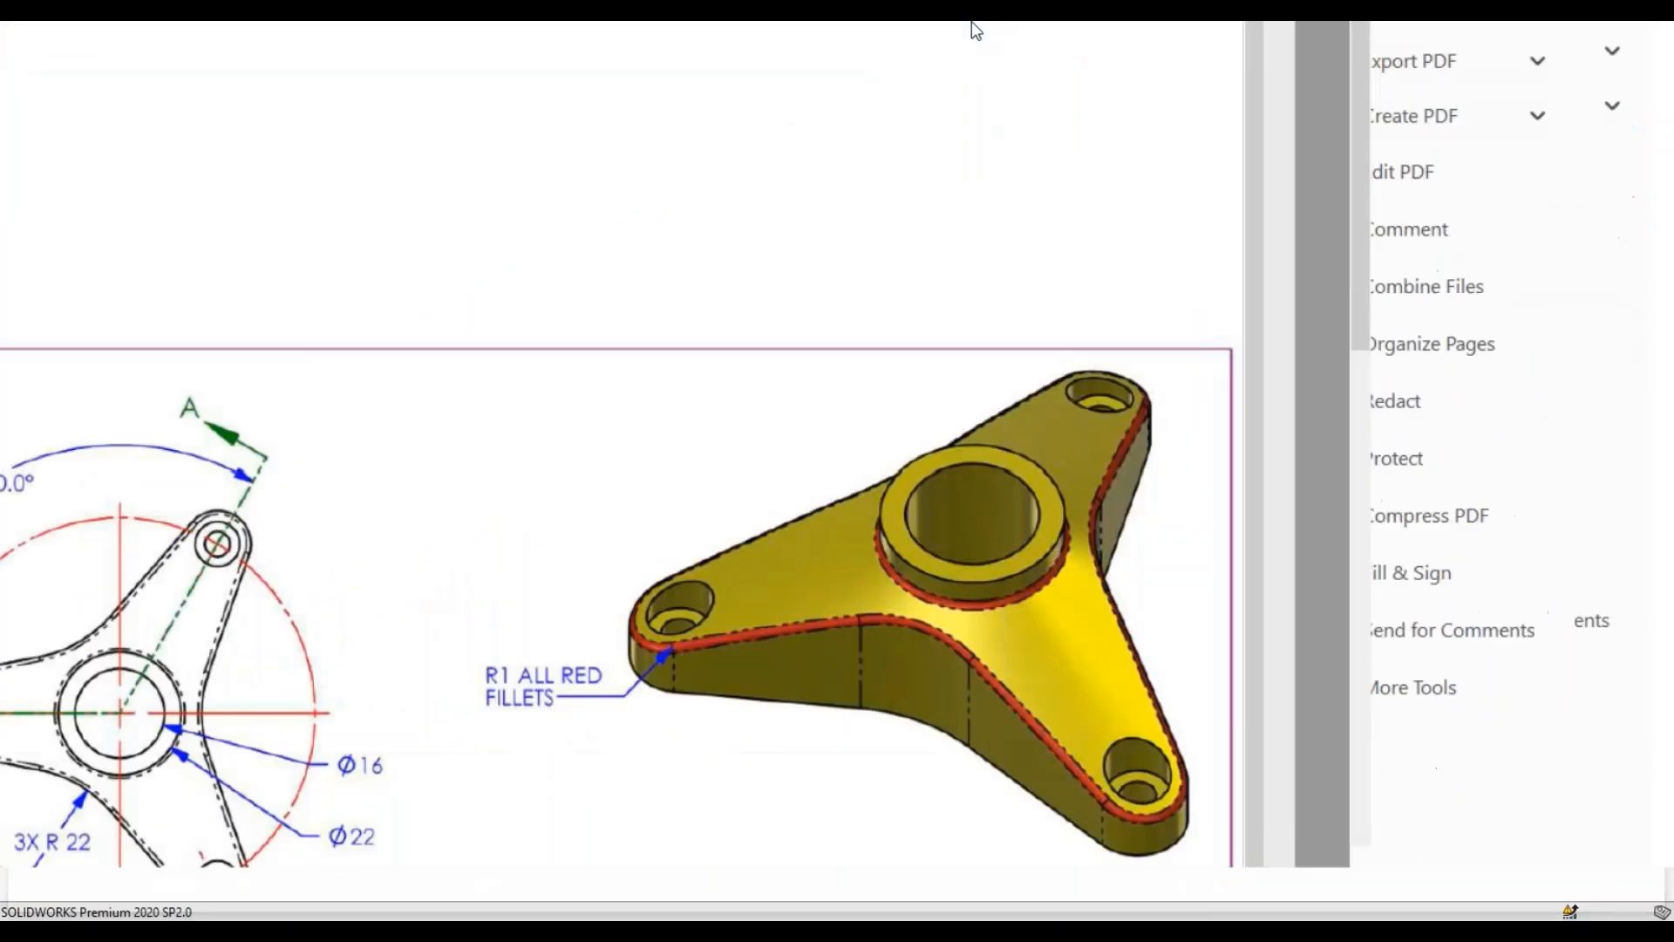
Review the views, dimensions and notes of the Phase 1 Model Mania drawing in Adobe Acrobat Reader, and return to SOLIDWORKS.
scroll(815, 560, "down", 5)
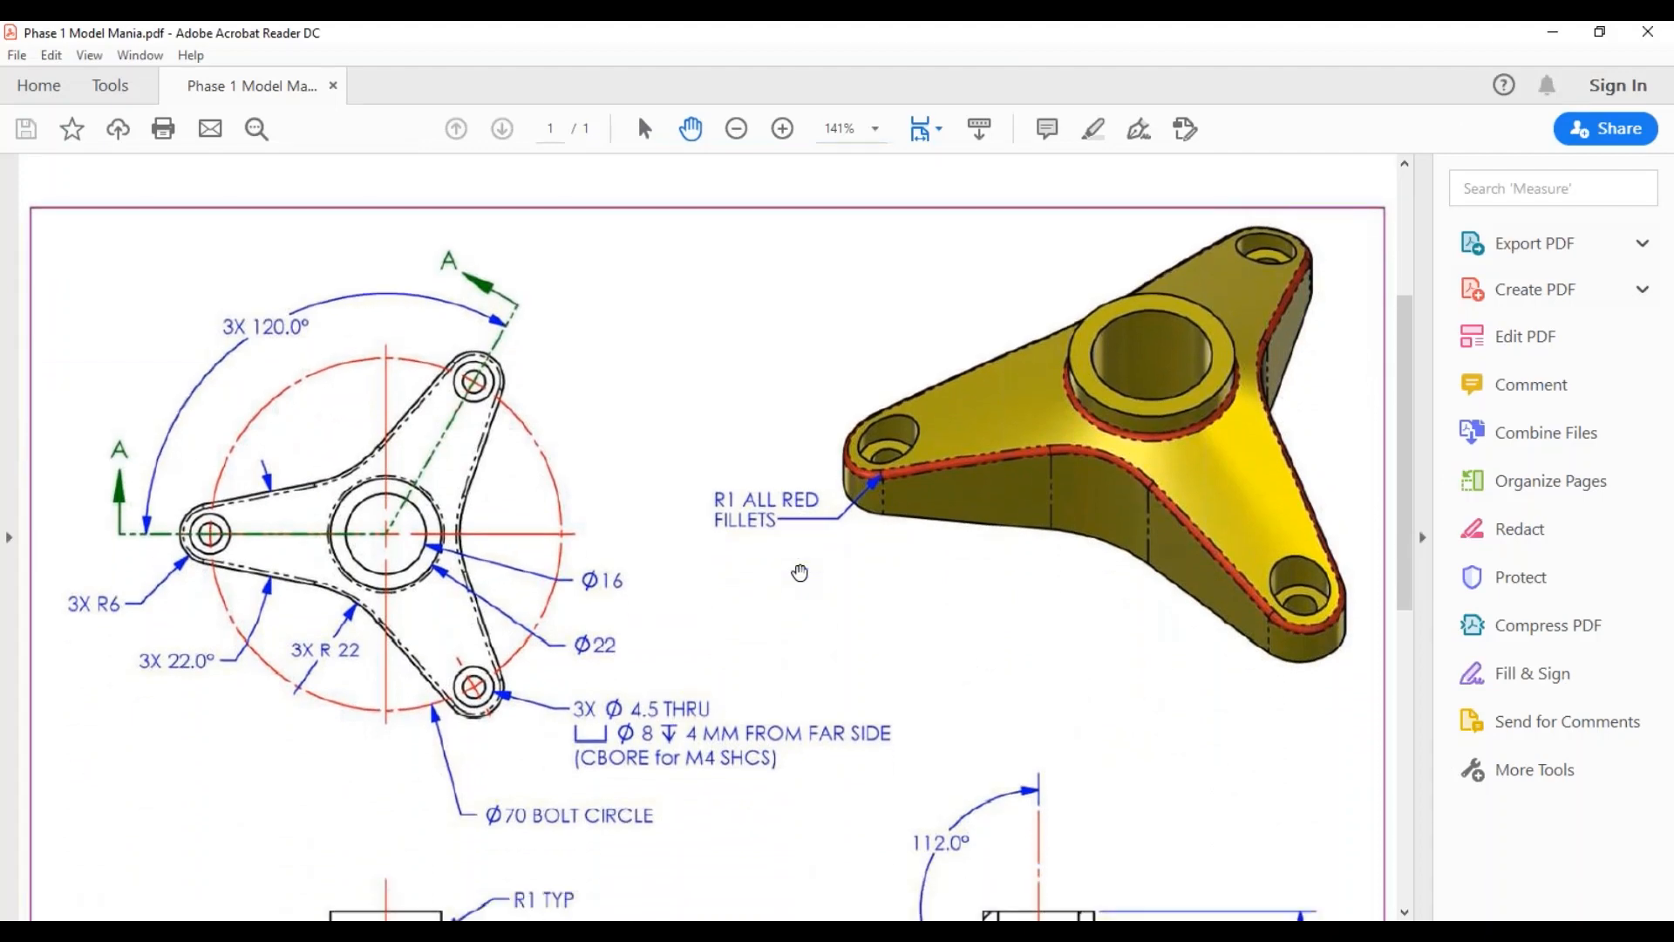
scroll(800, 572, "down", 2, "ctrl")
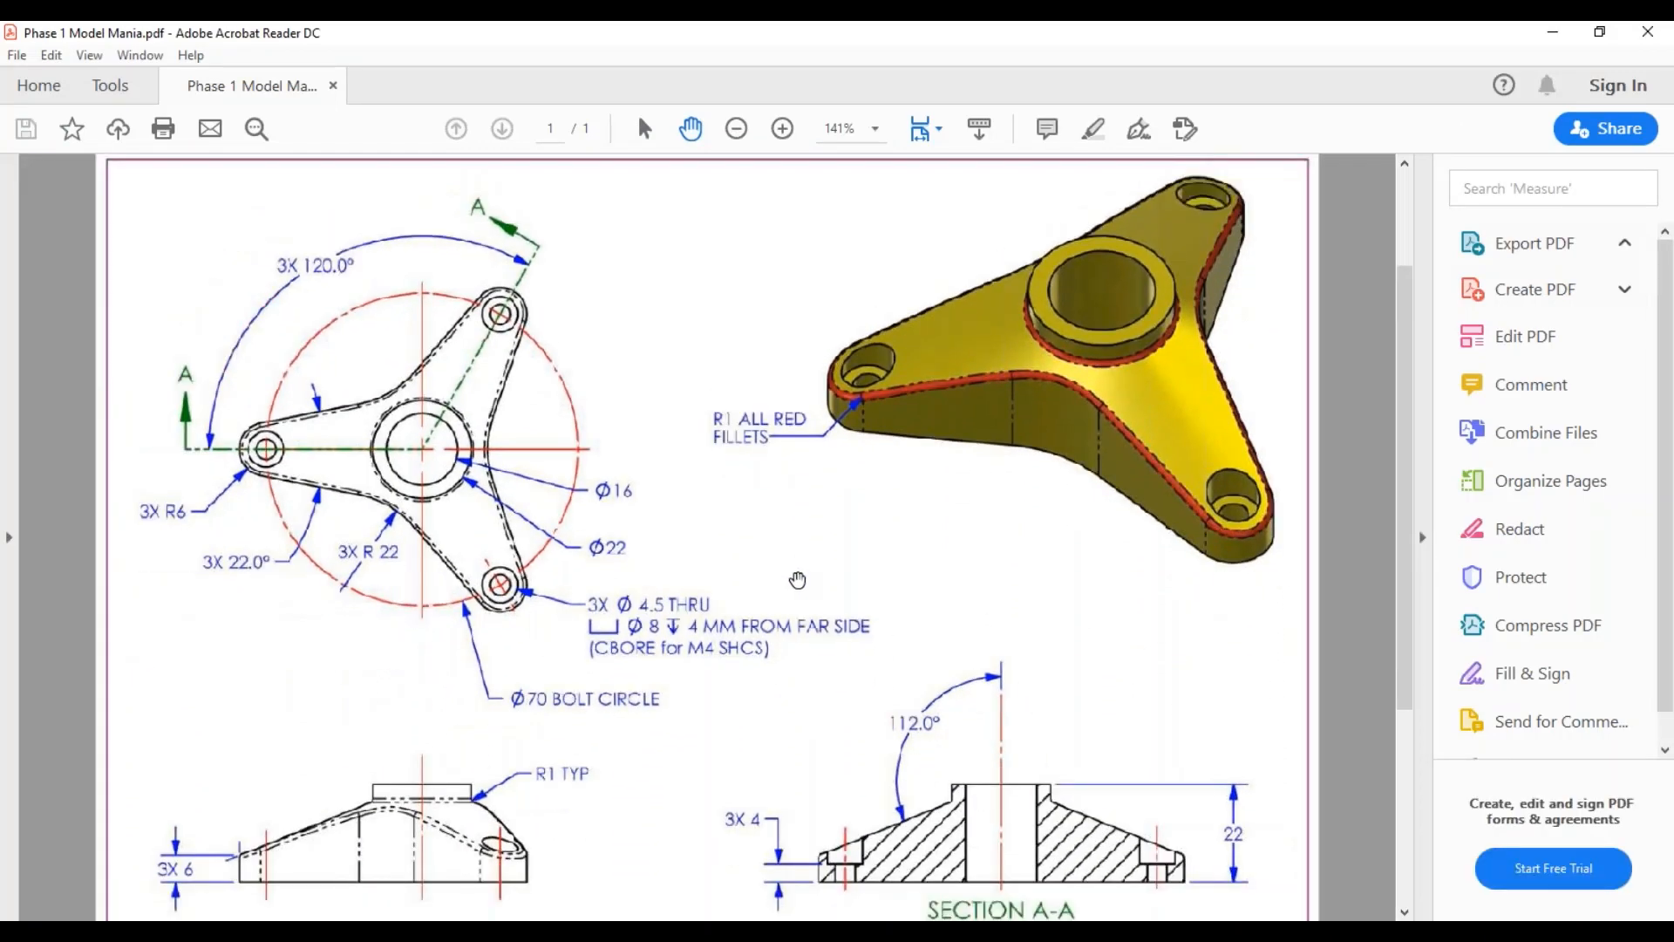
scroll(921, 701, "down", 1)
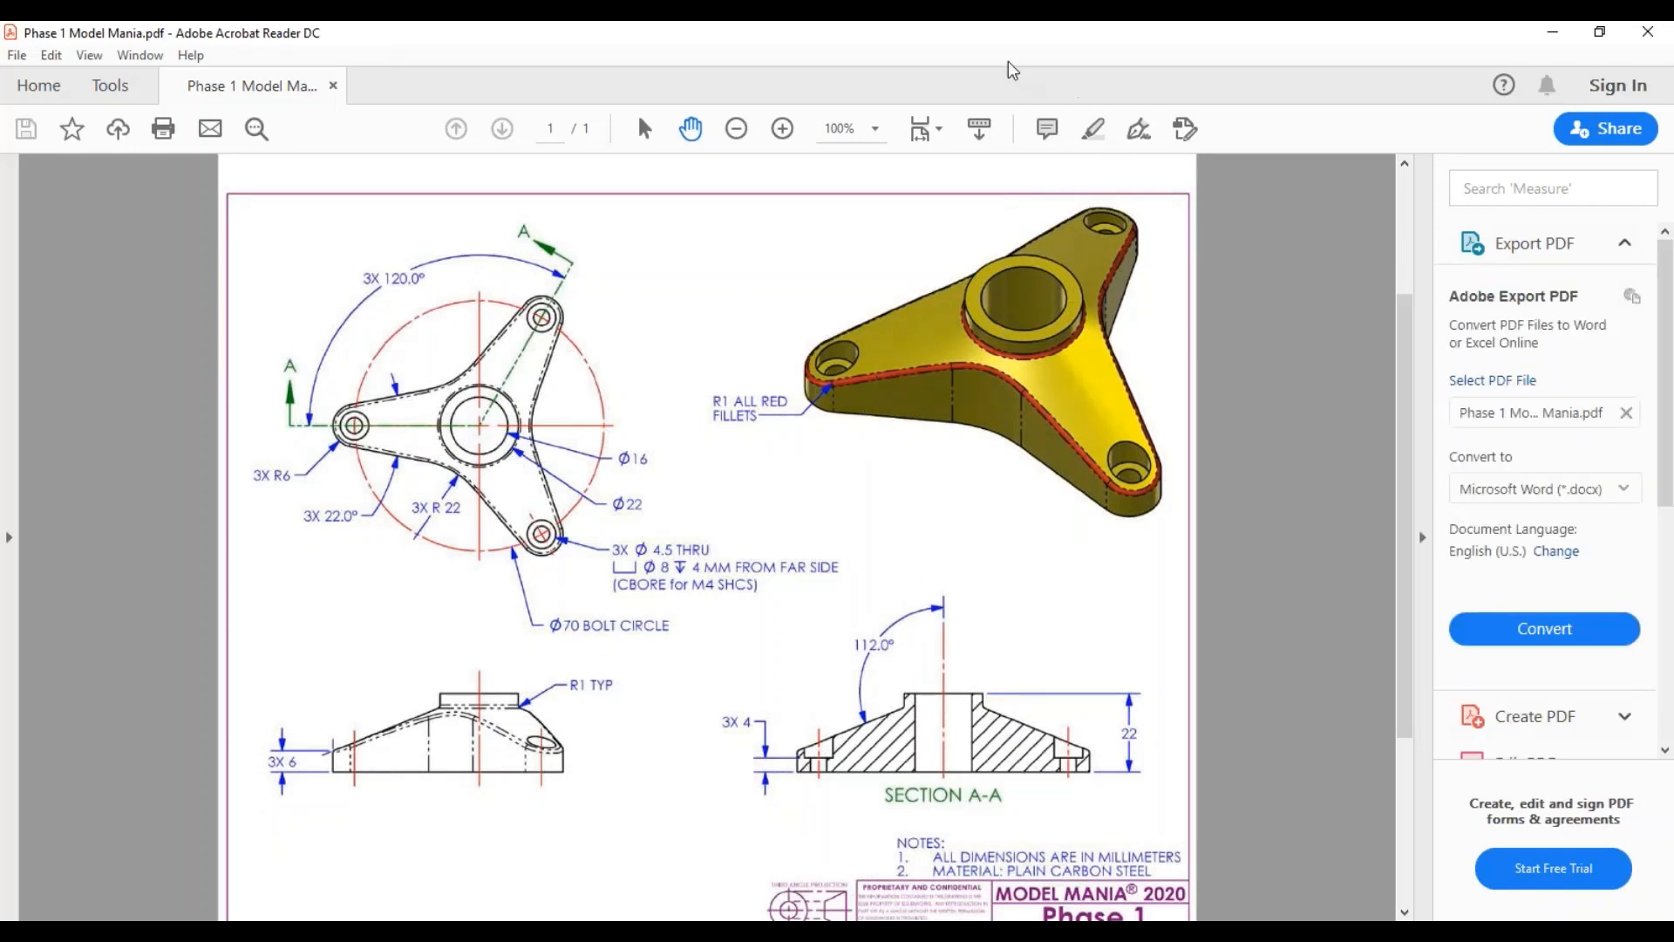
scroll(680, 436, "down", 1)
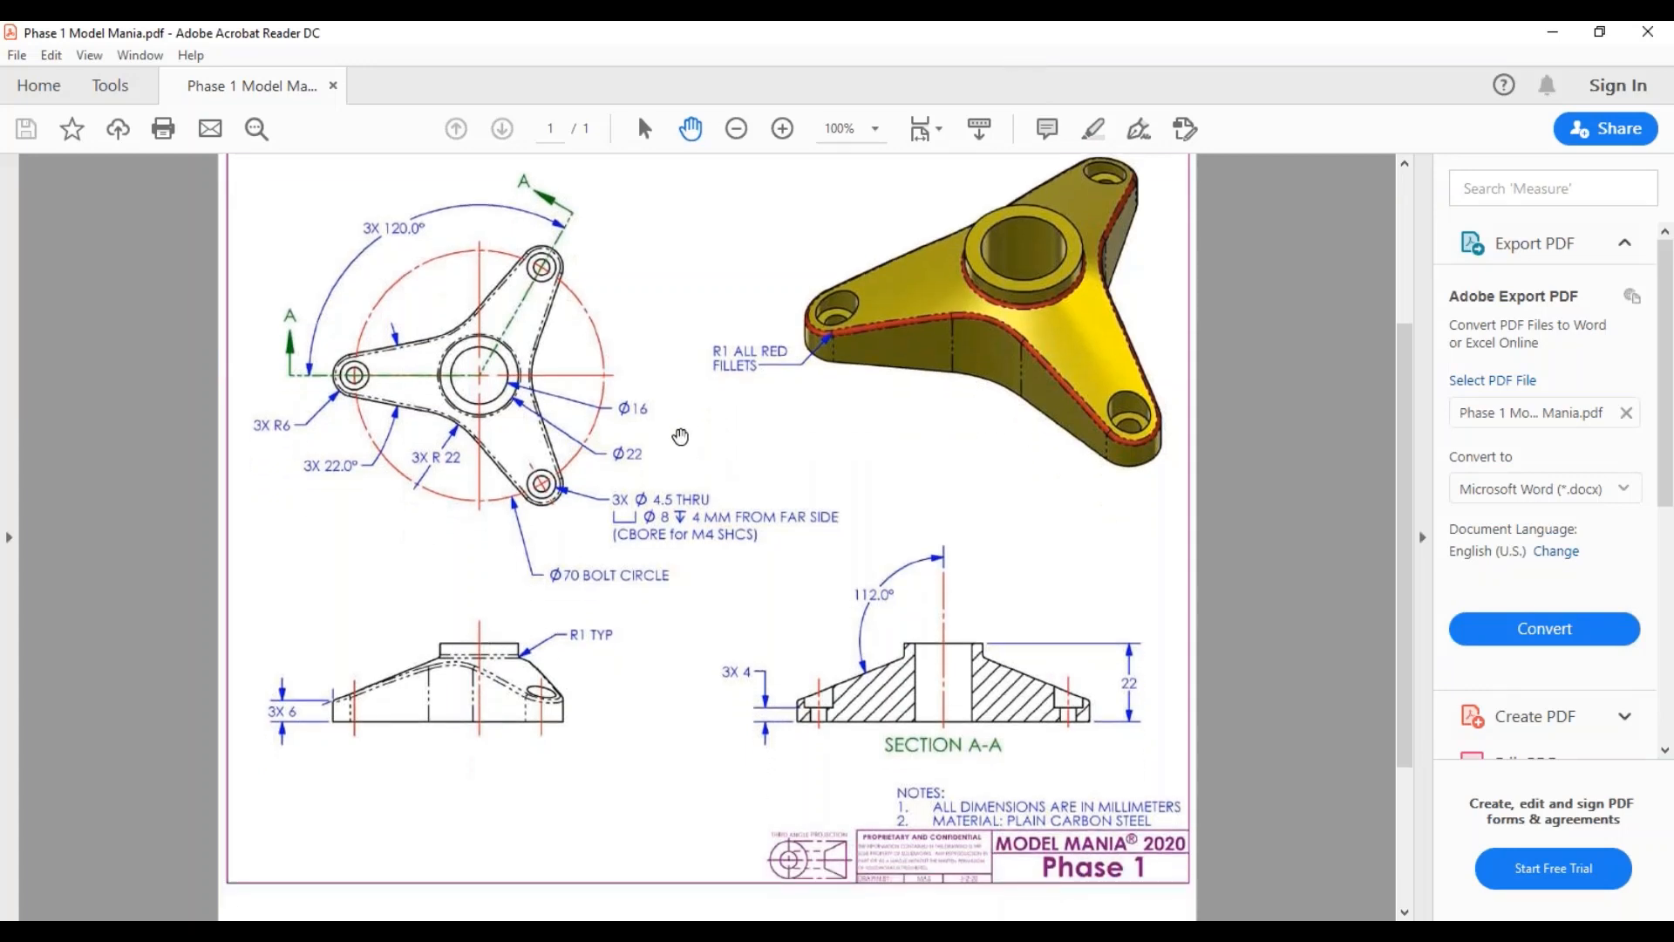
key("alt+Tab")
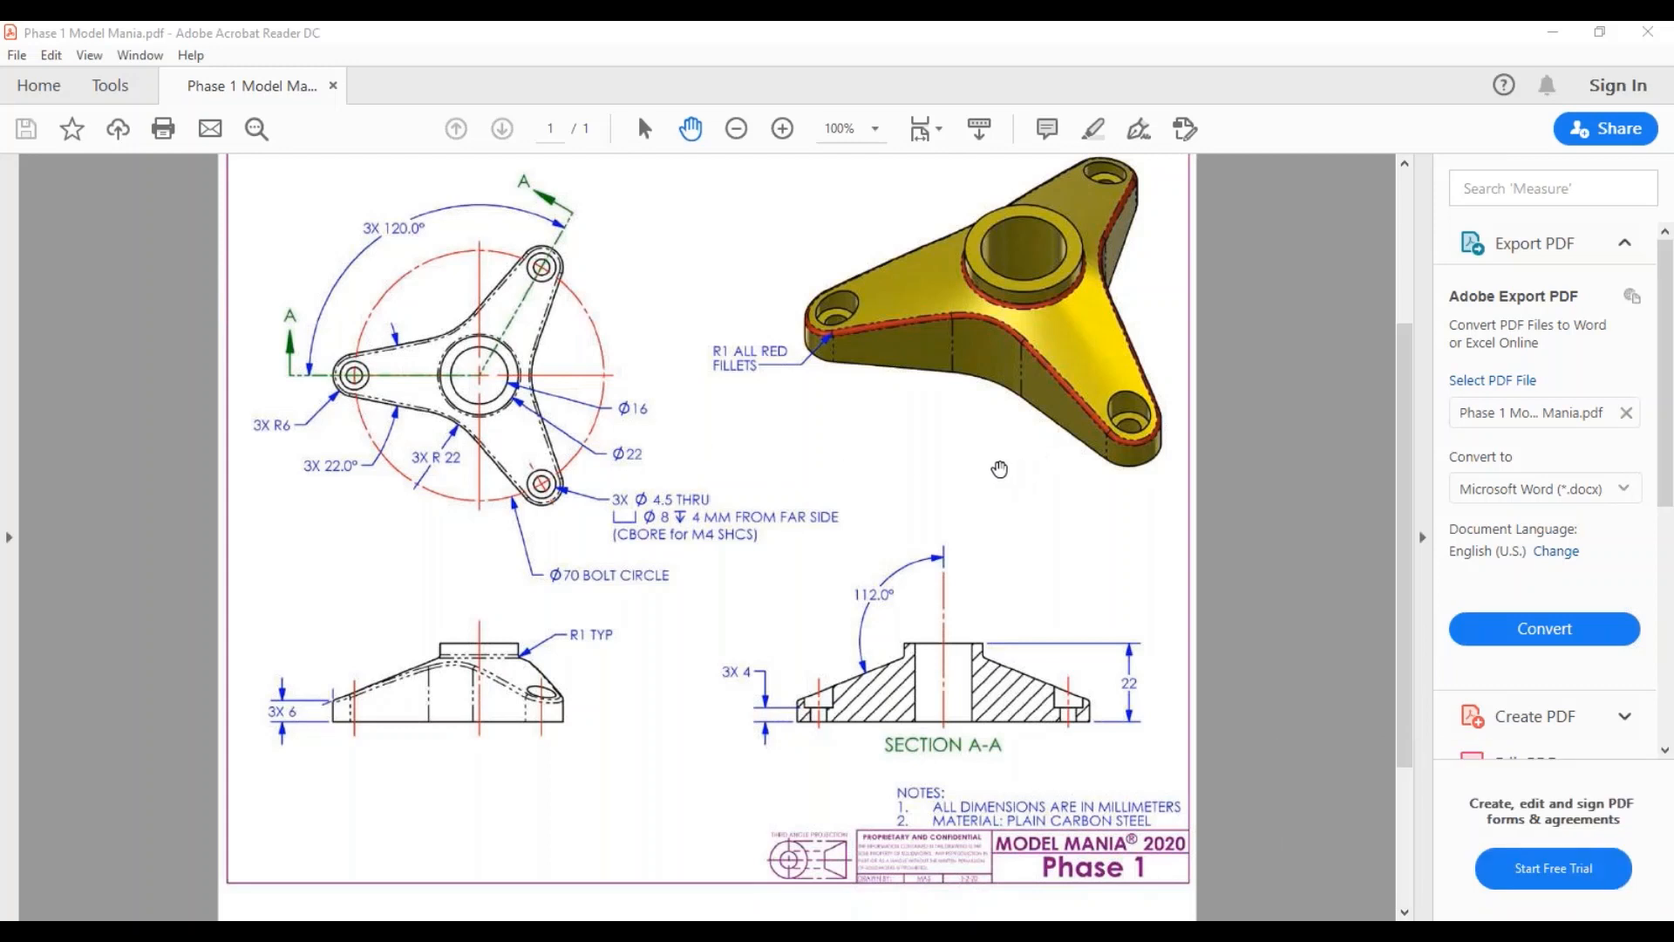
left_click(1556, 27)
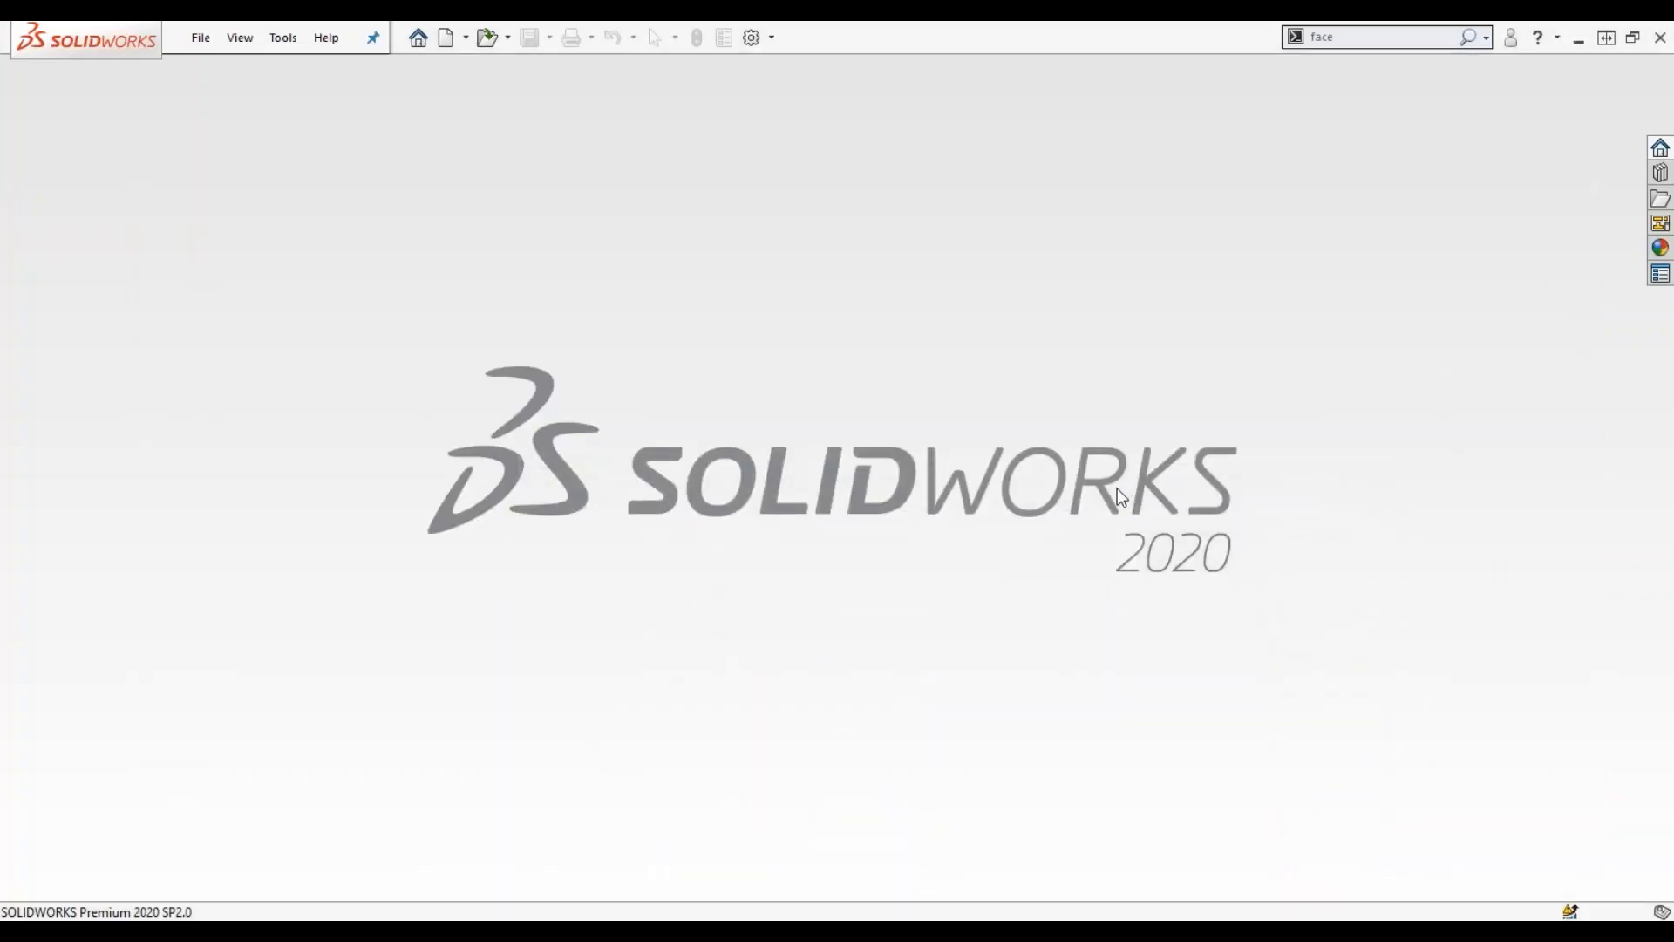
Open Model Mania.SLDPRT from the Fillet Webinar Parts folder and roll its feature history back to just after the Origin.
left_click(486, 38)
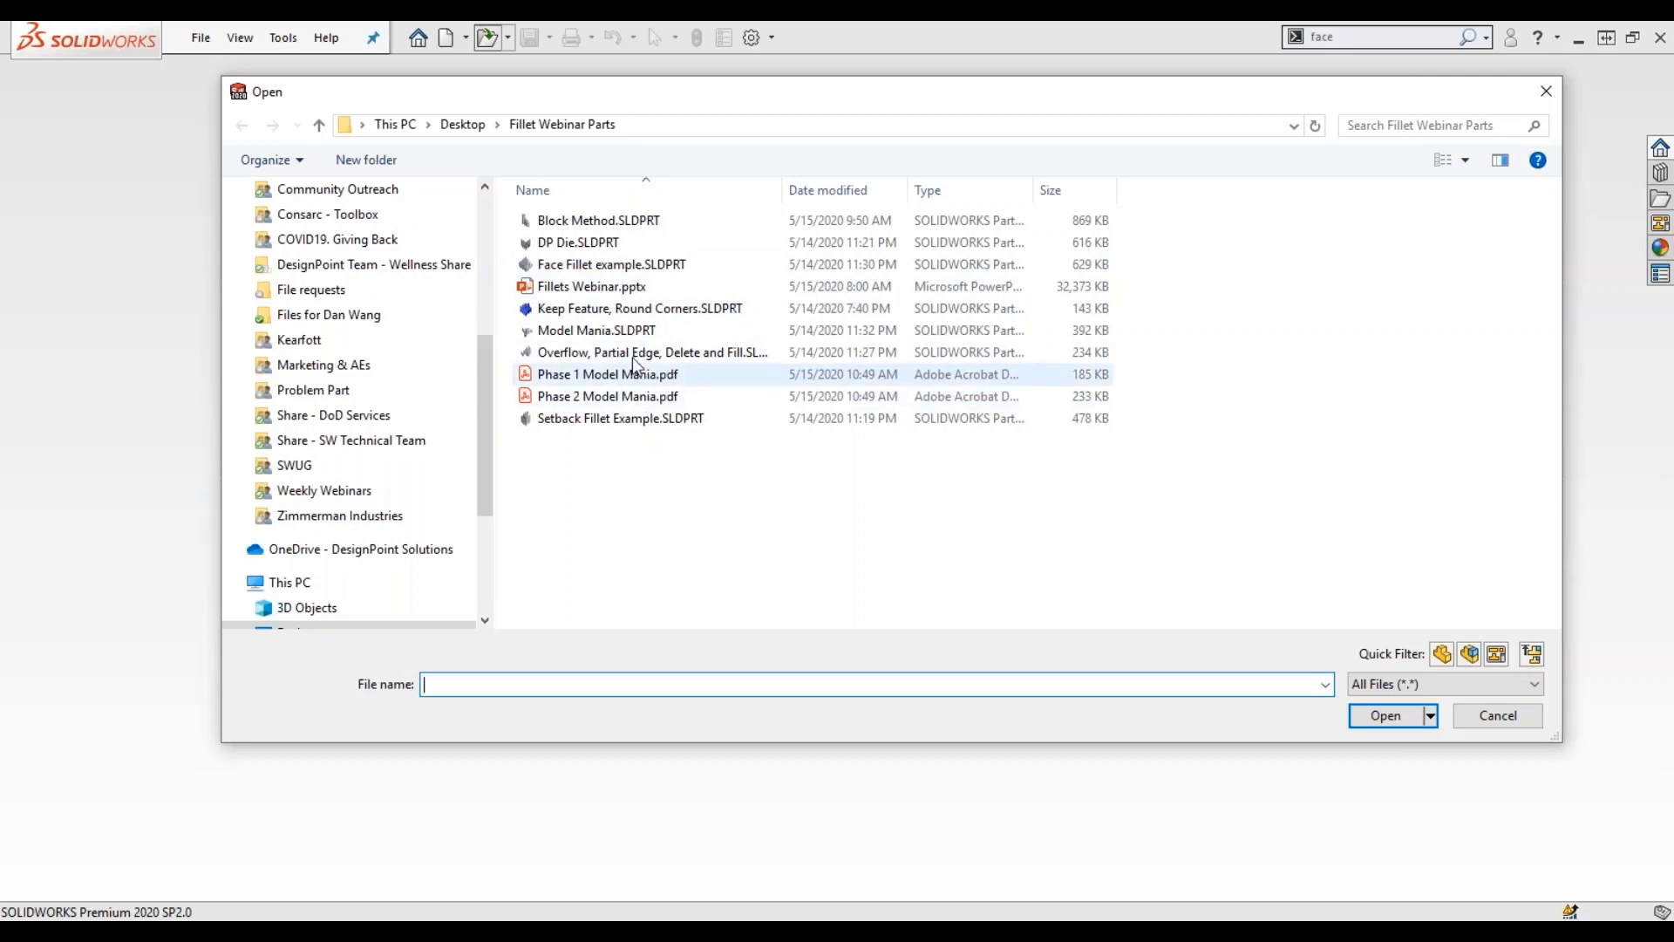
double_click(609, 329)
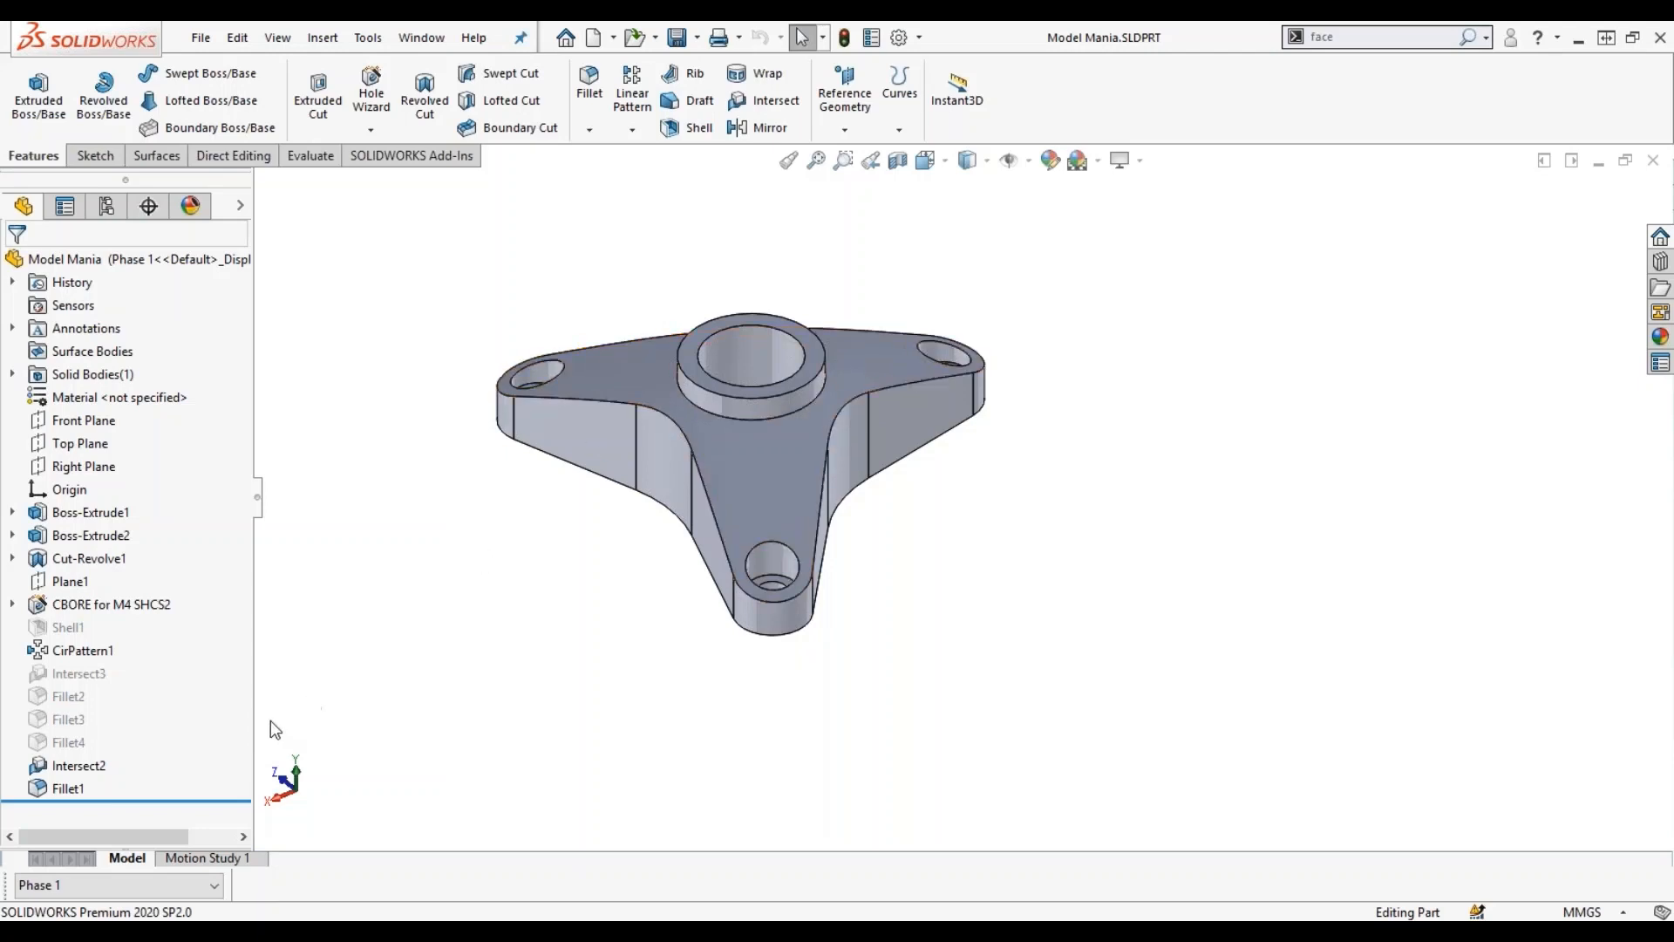
left_click_drag(218, 799, 187, 500)
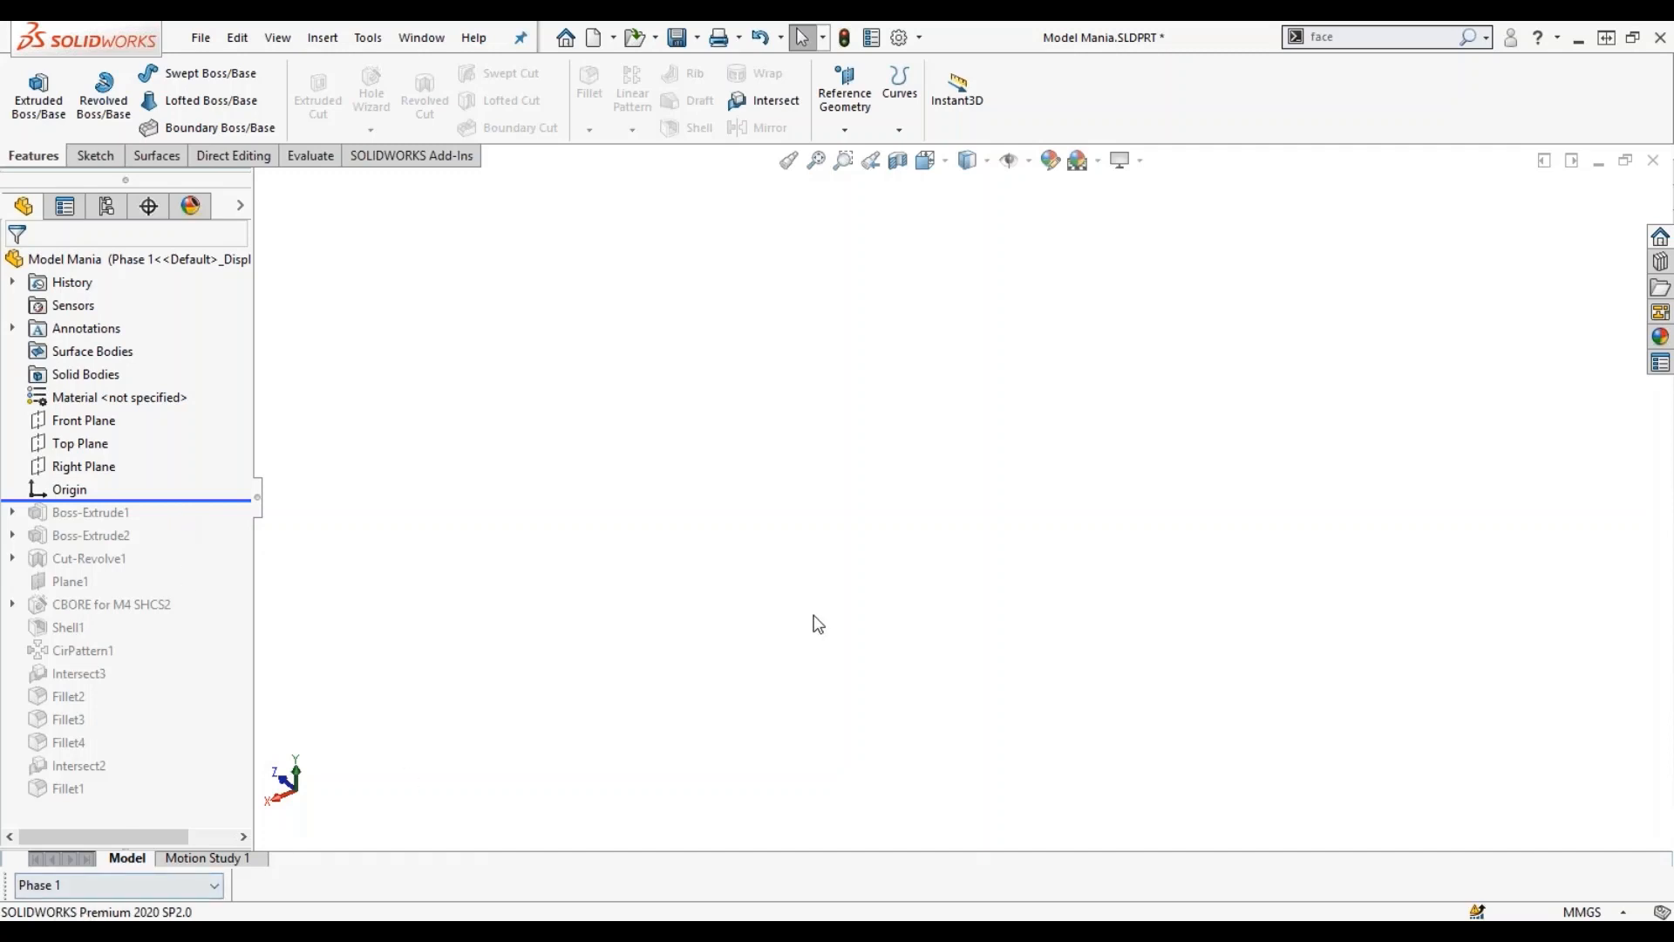
Roll the feature history forward to include Boss-Extrude1 and examine the hollow cylinder from above.
left_click_drag(181, 504, 180, 523)
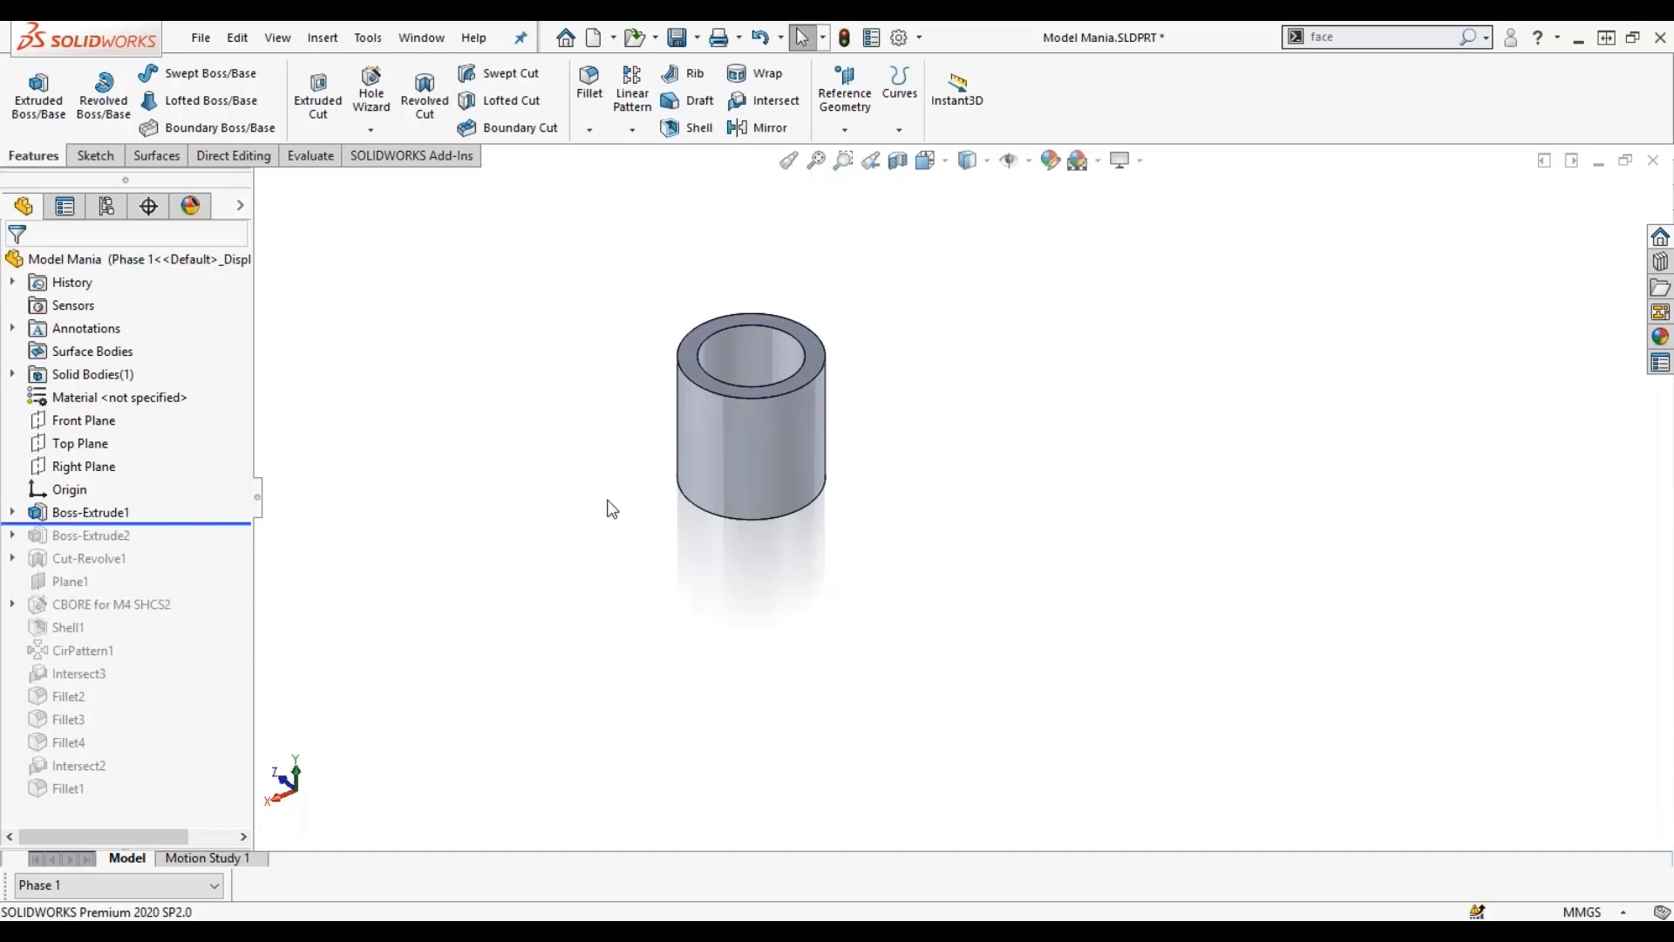
key("f")
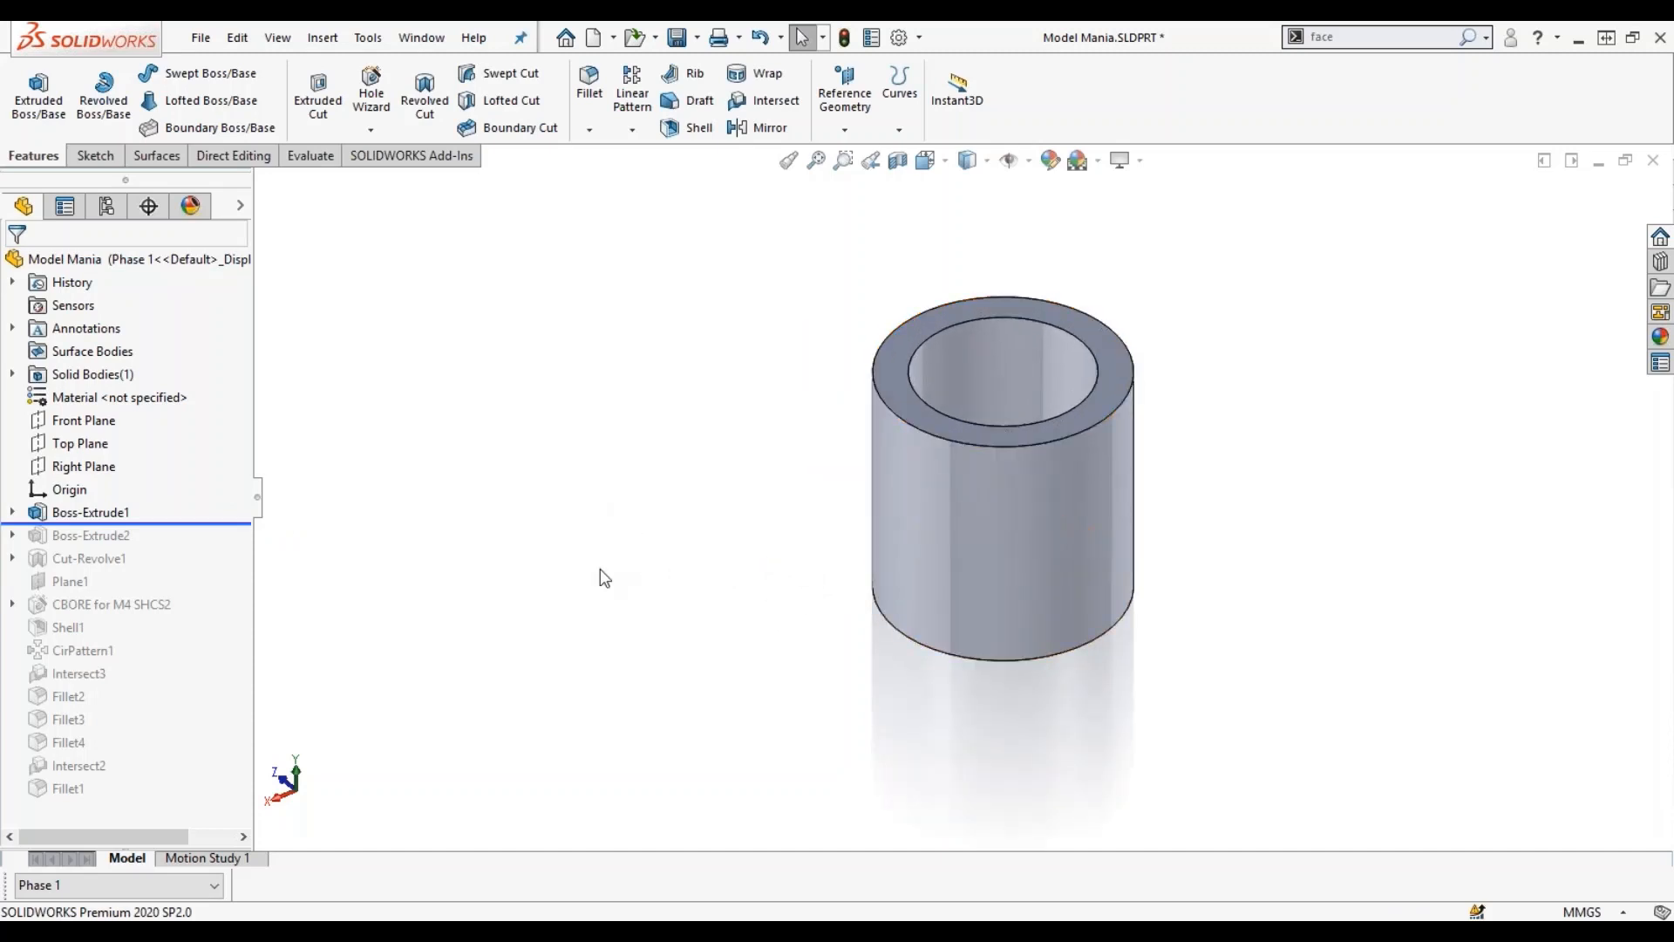
middle_click_drag(817, 443, 831, 670)
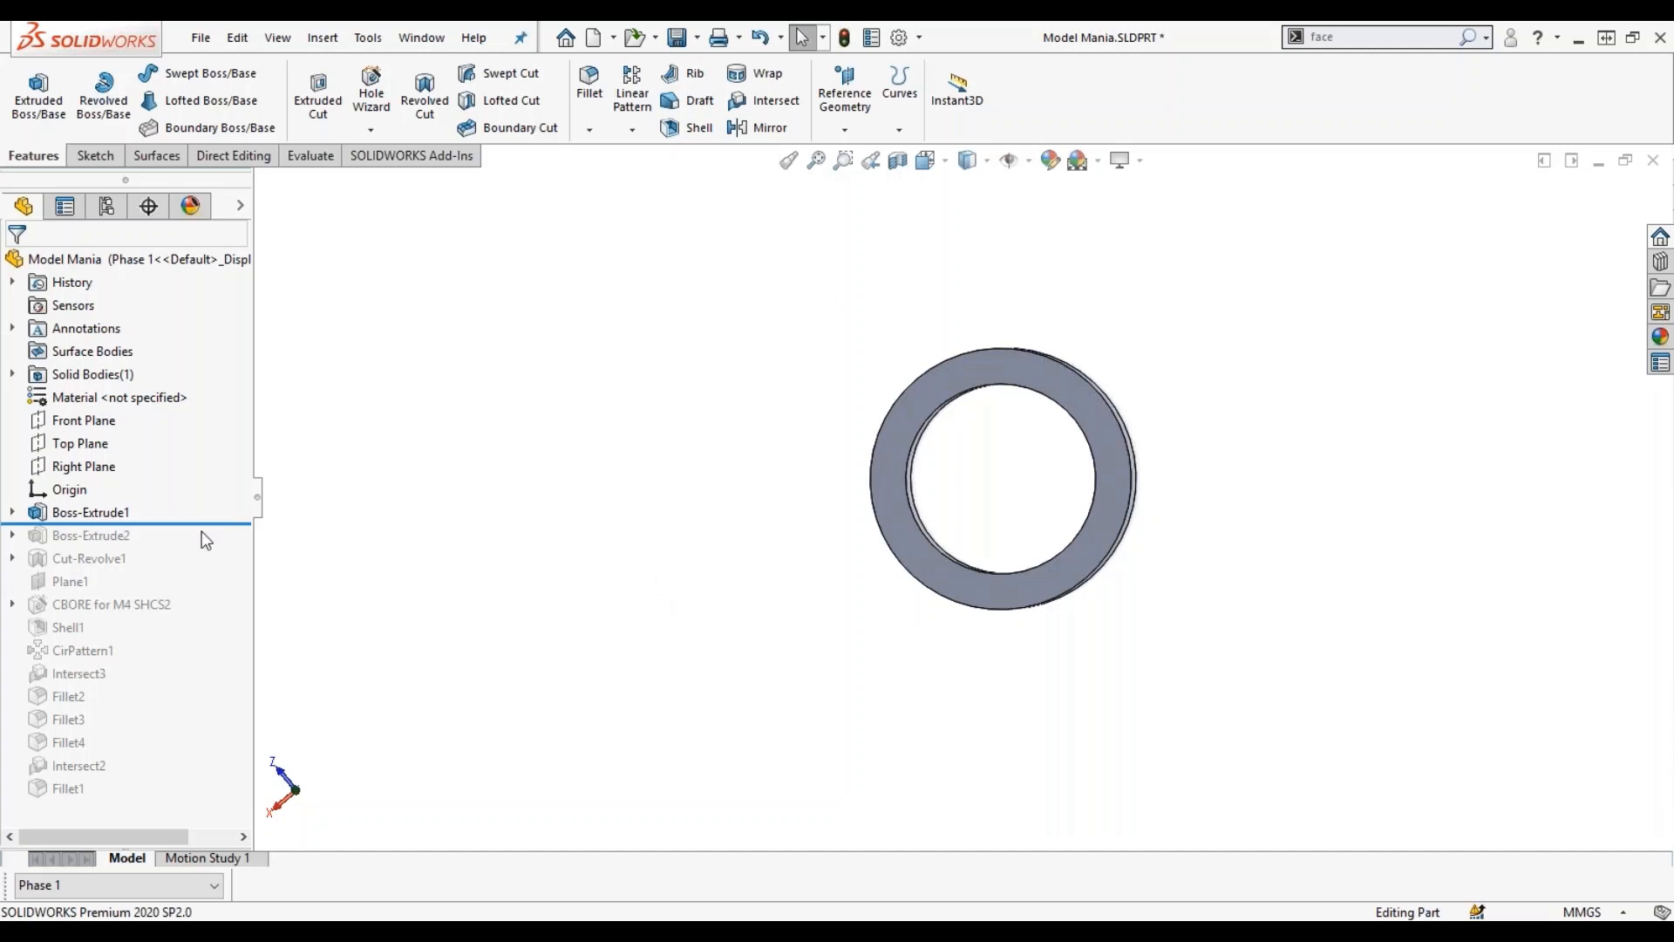
Roll the feature history forward to include Boss-Extrude2 and examine how the tapered arm overlaps the hollow cylinder.
left_click_drag(209, 524, 210, 547)
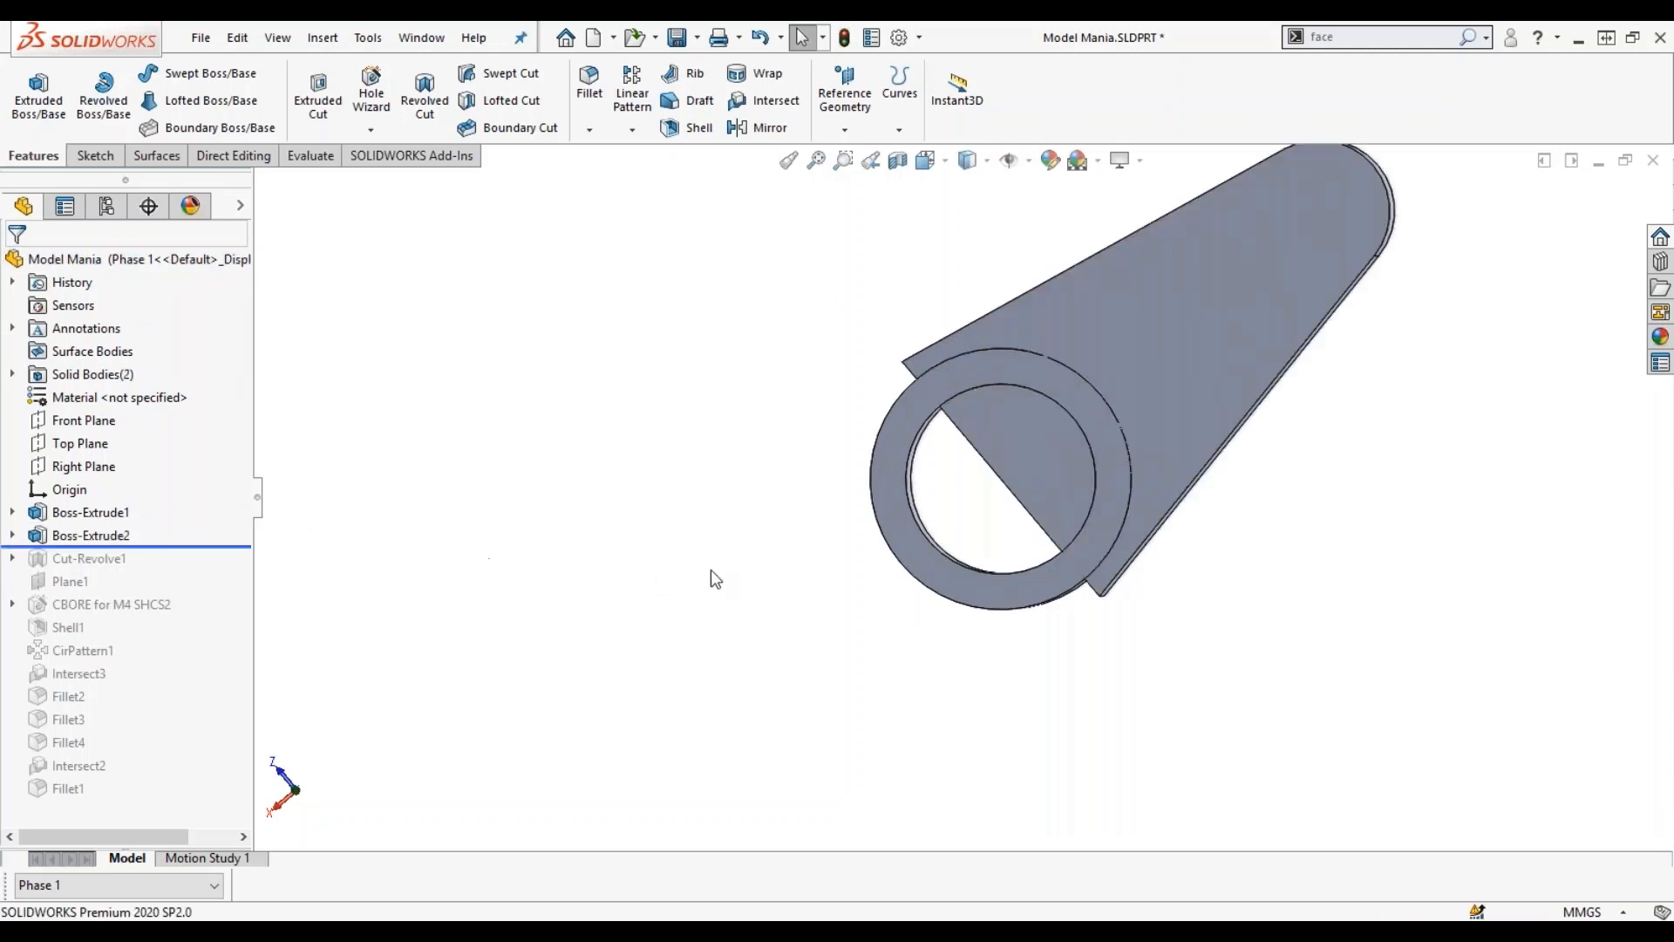
middle_click_drag(935, 583, 887, 678)
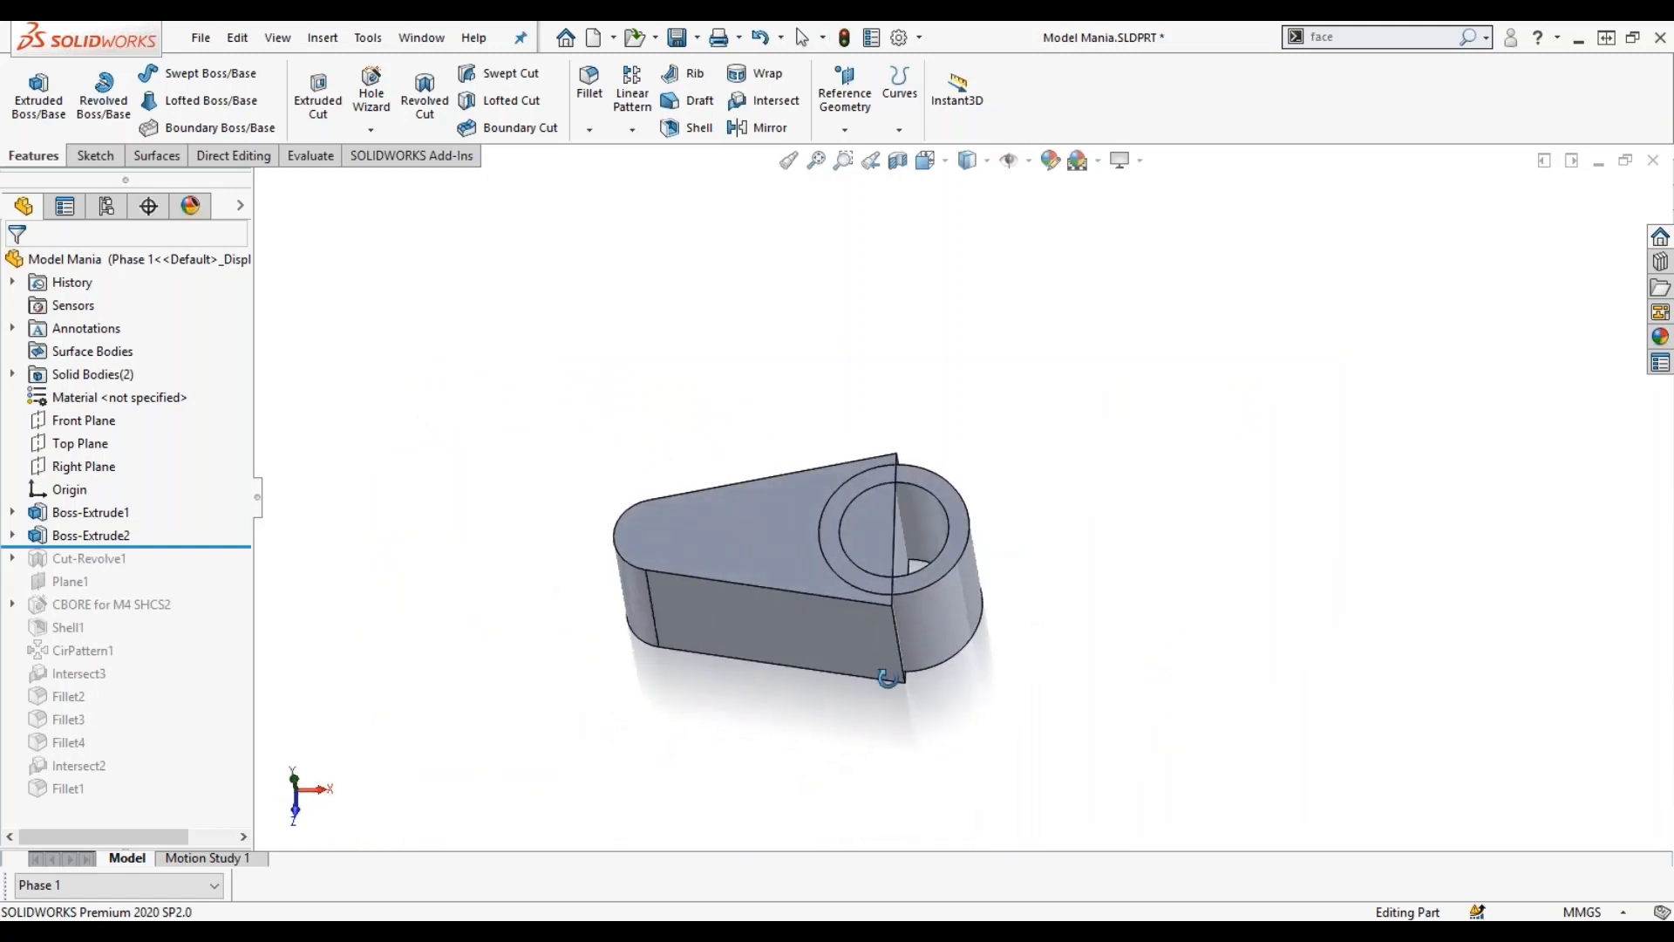
scroll(784, 619, "down", 5)
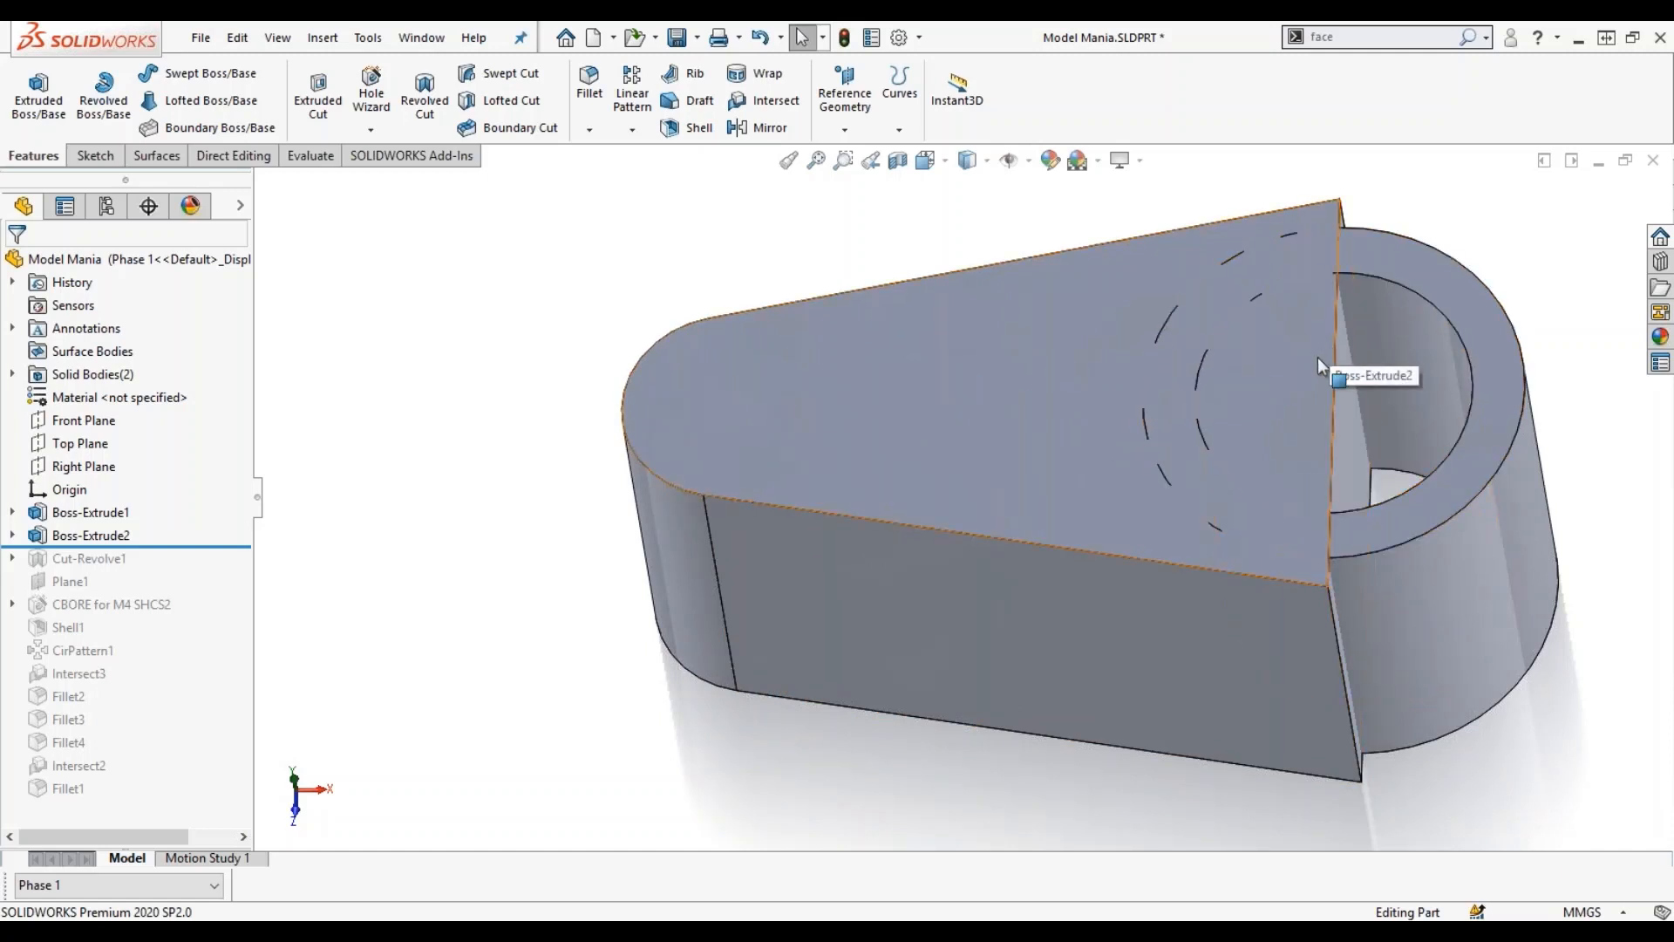
middle_click_drag(1091, 454, 1105, 540)
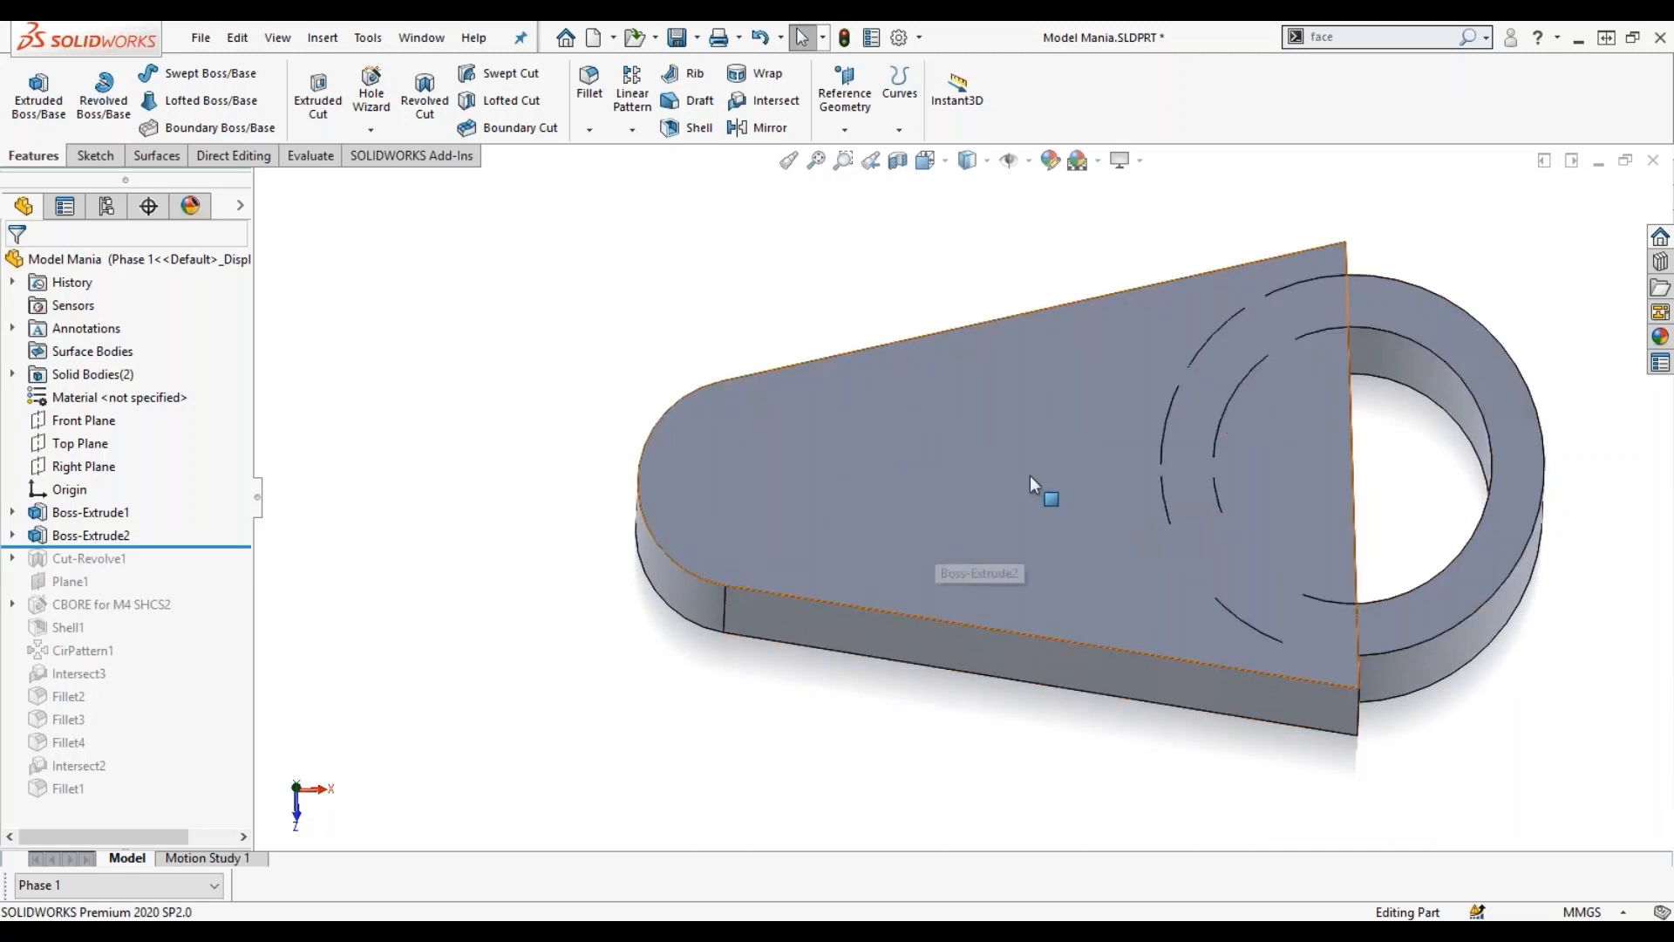
Roll the feature history forward to include Cut-Revolve1 and examine the sloped cut across the top of the tapered arm.
middle_click_drag(1065, 541, 1070, 321)
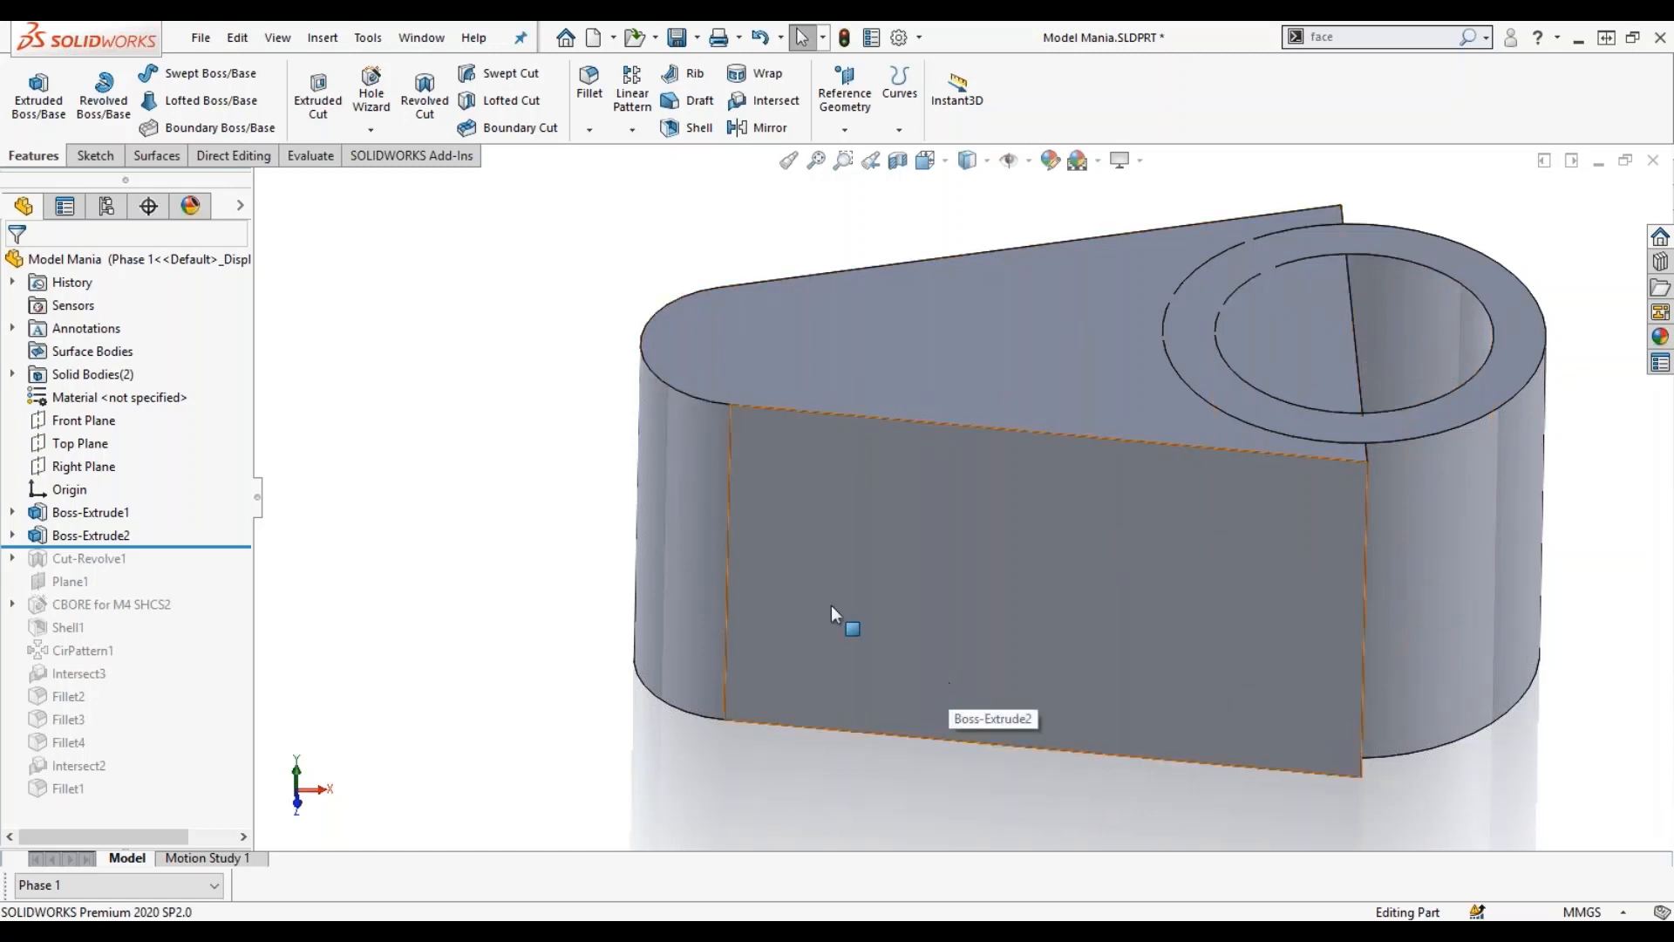
left_click_drag(201, 550, 209, 569)
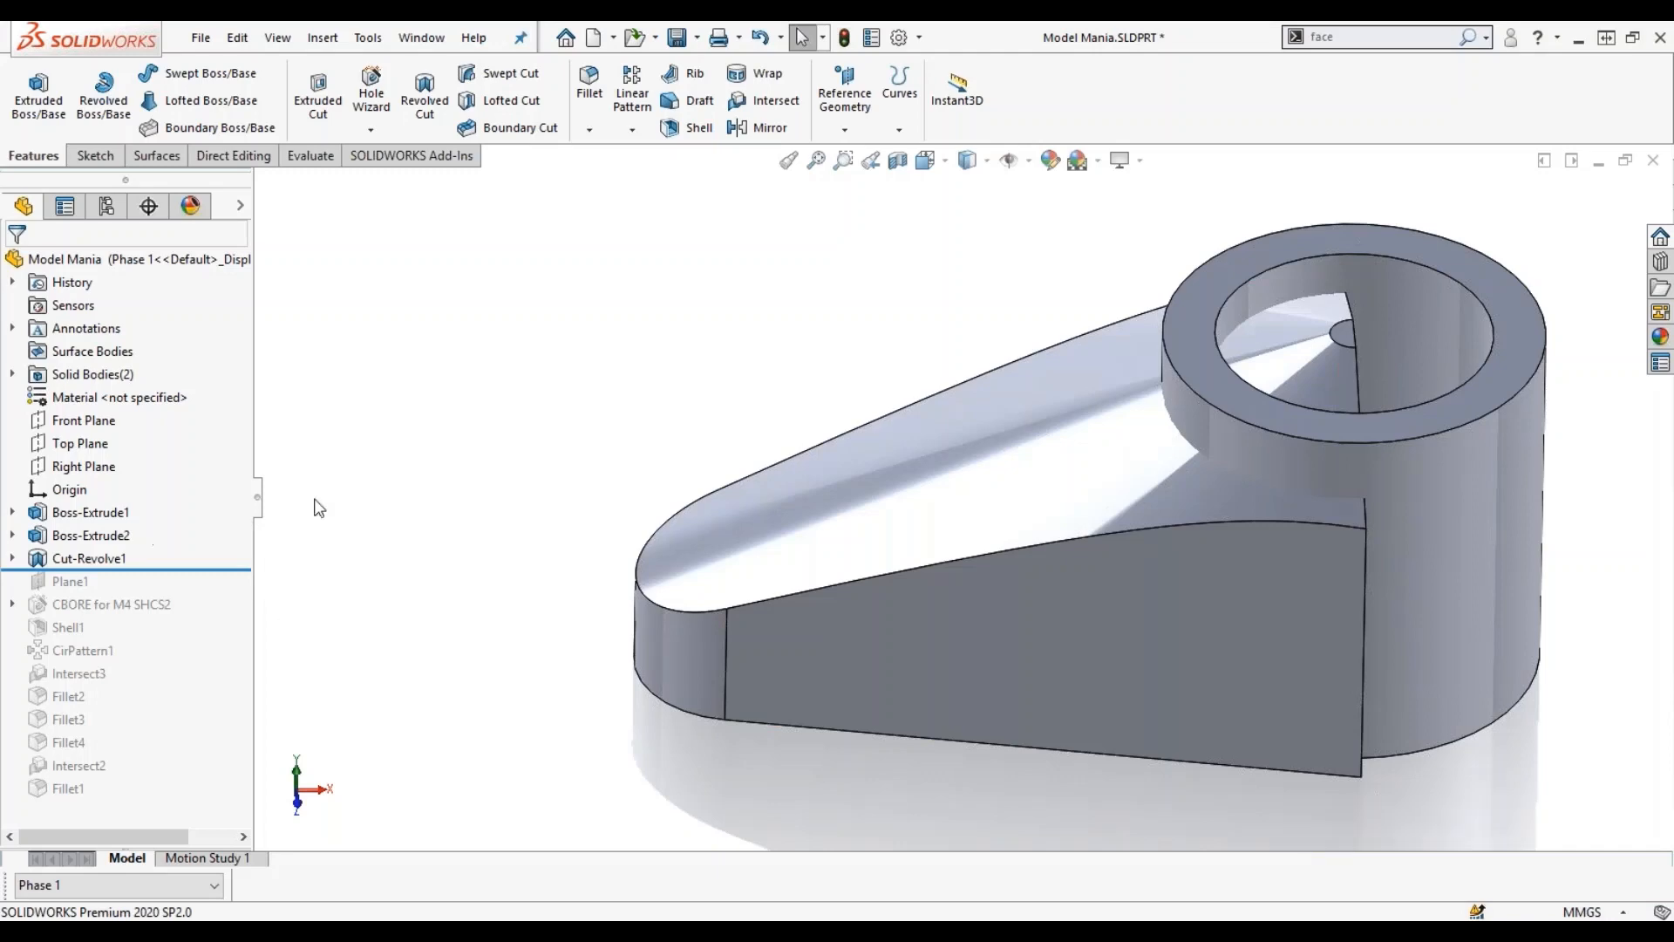
mouse_move(1118, 390)
middle_mouse_down()
mouse_move(1122, 246)
mouse_move(1117, 273)
mouse_move(1107, 250)
mouse_move(1121, 360)
middle_mouse_up()
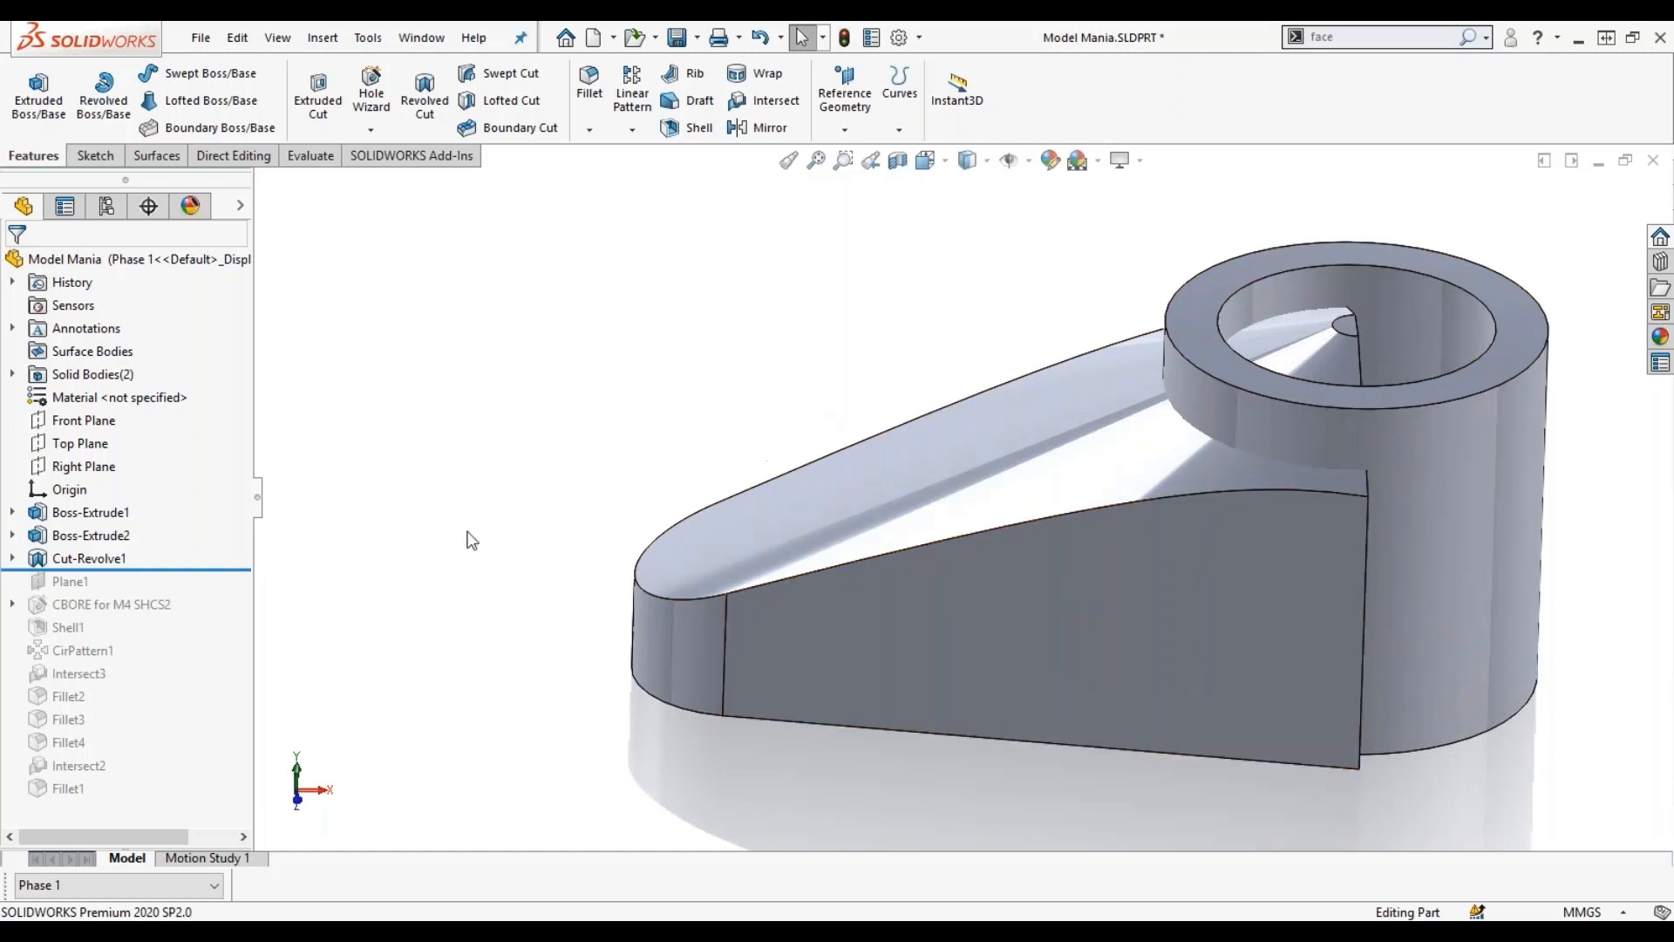
middle_click_drag(709, 543, 703, 683)
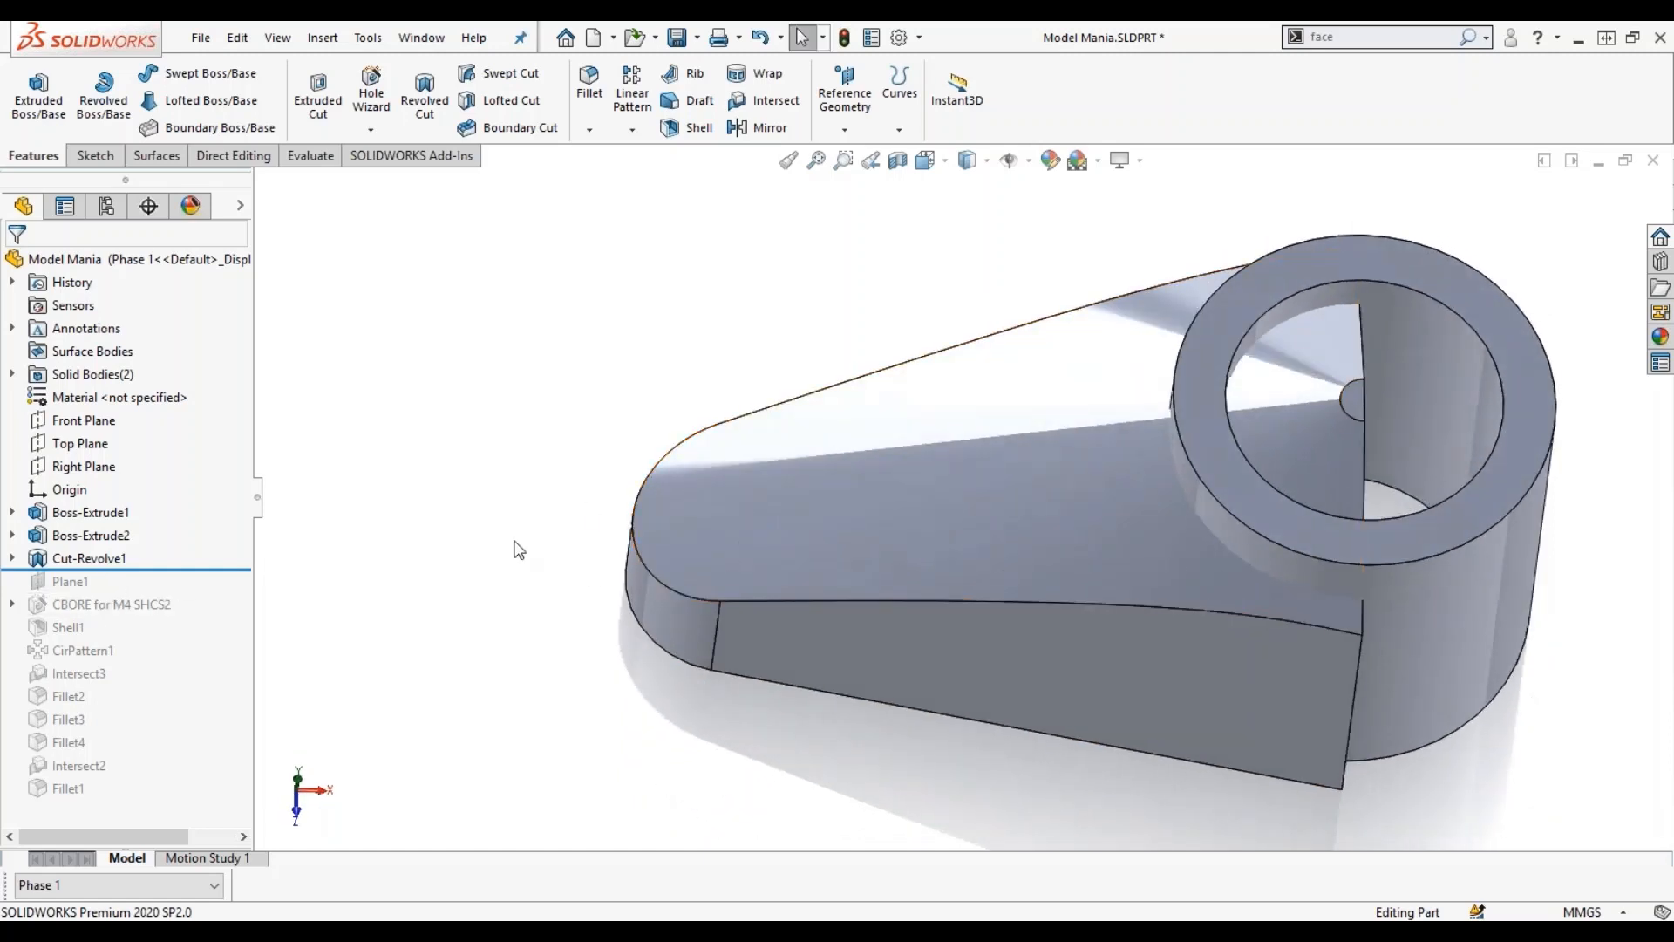
Roll the feature history forward to include Plane1 and select the plane to examine its position relative to the arm.
left_click_drag(187, 569, 191, 589)
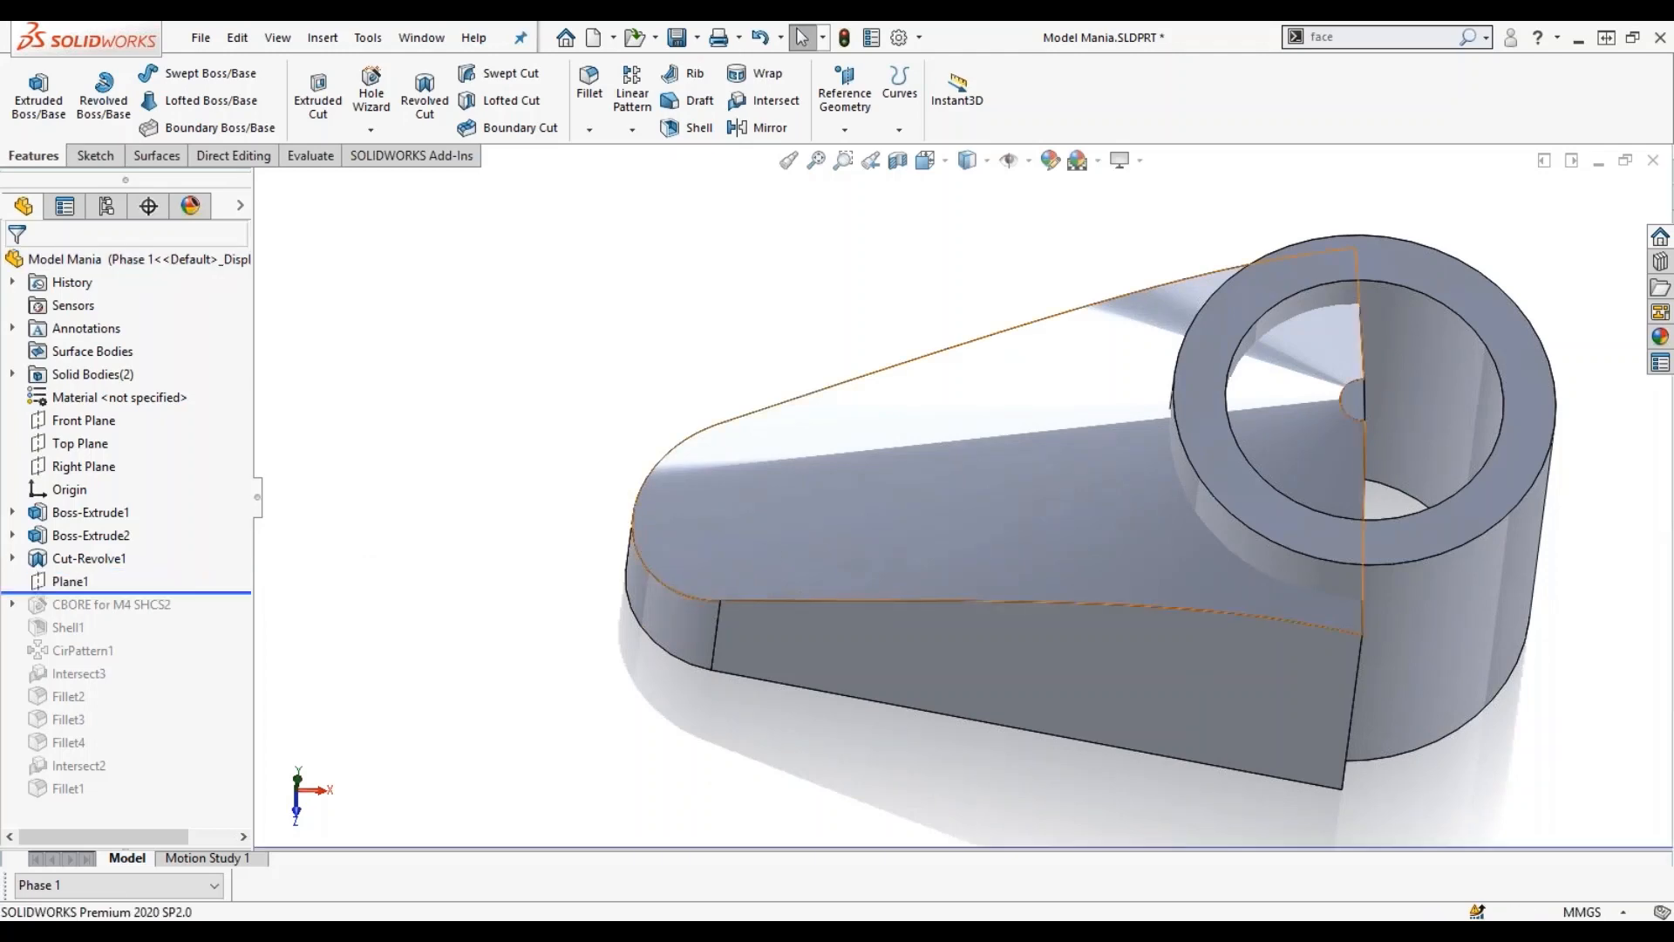
left_click(63, 582)
middle_click_drag(825, 644, 814, 410)
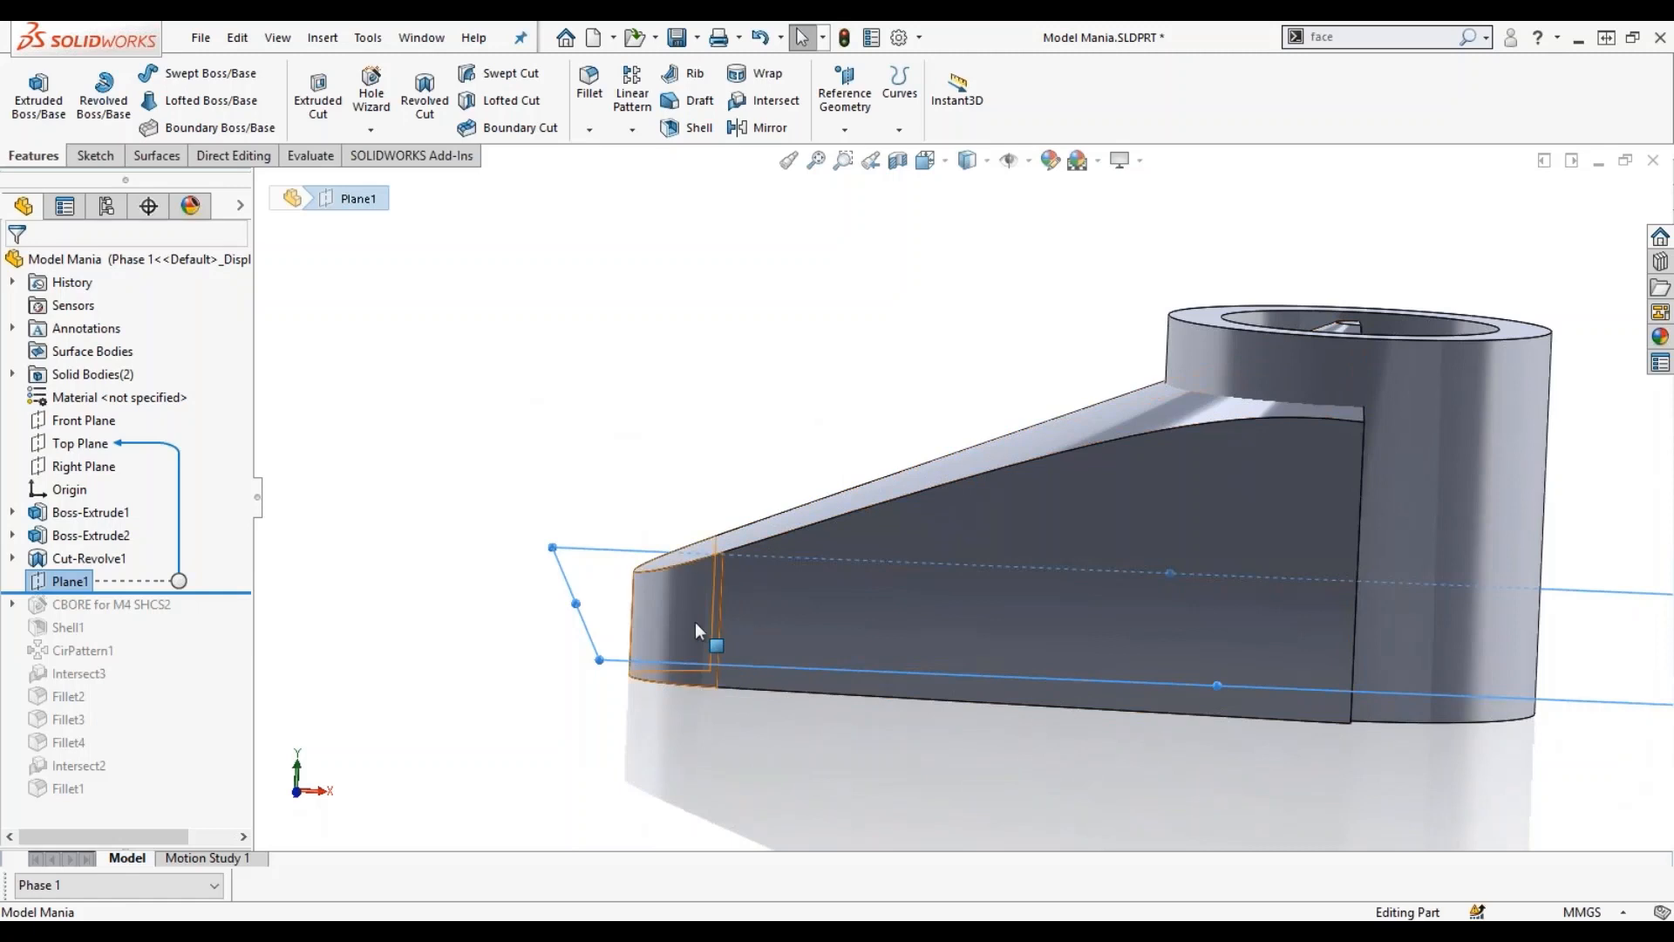
middle_click_drag(734, 453, 721, 620)
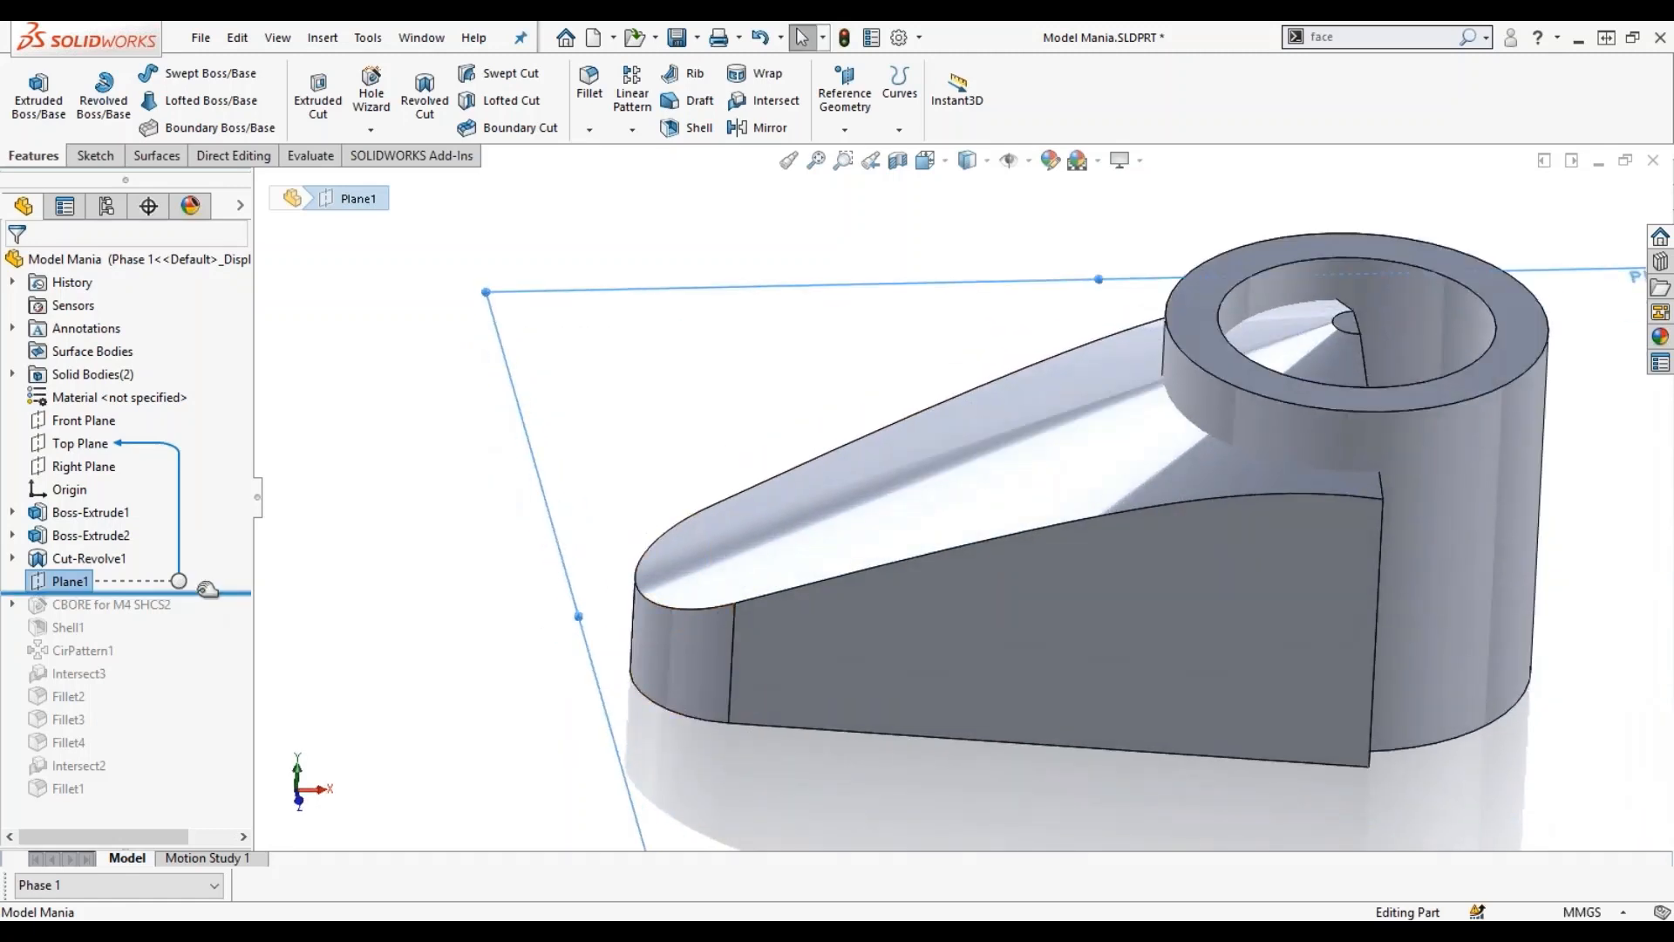
Roll the feature history forward to include CBORE for M4 SHCS2 and examine the counterbored hole at the arm's end.
left_click_drag(207, 589, 196, 616)
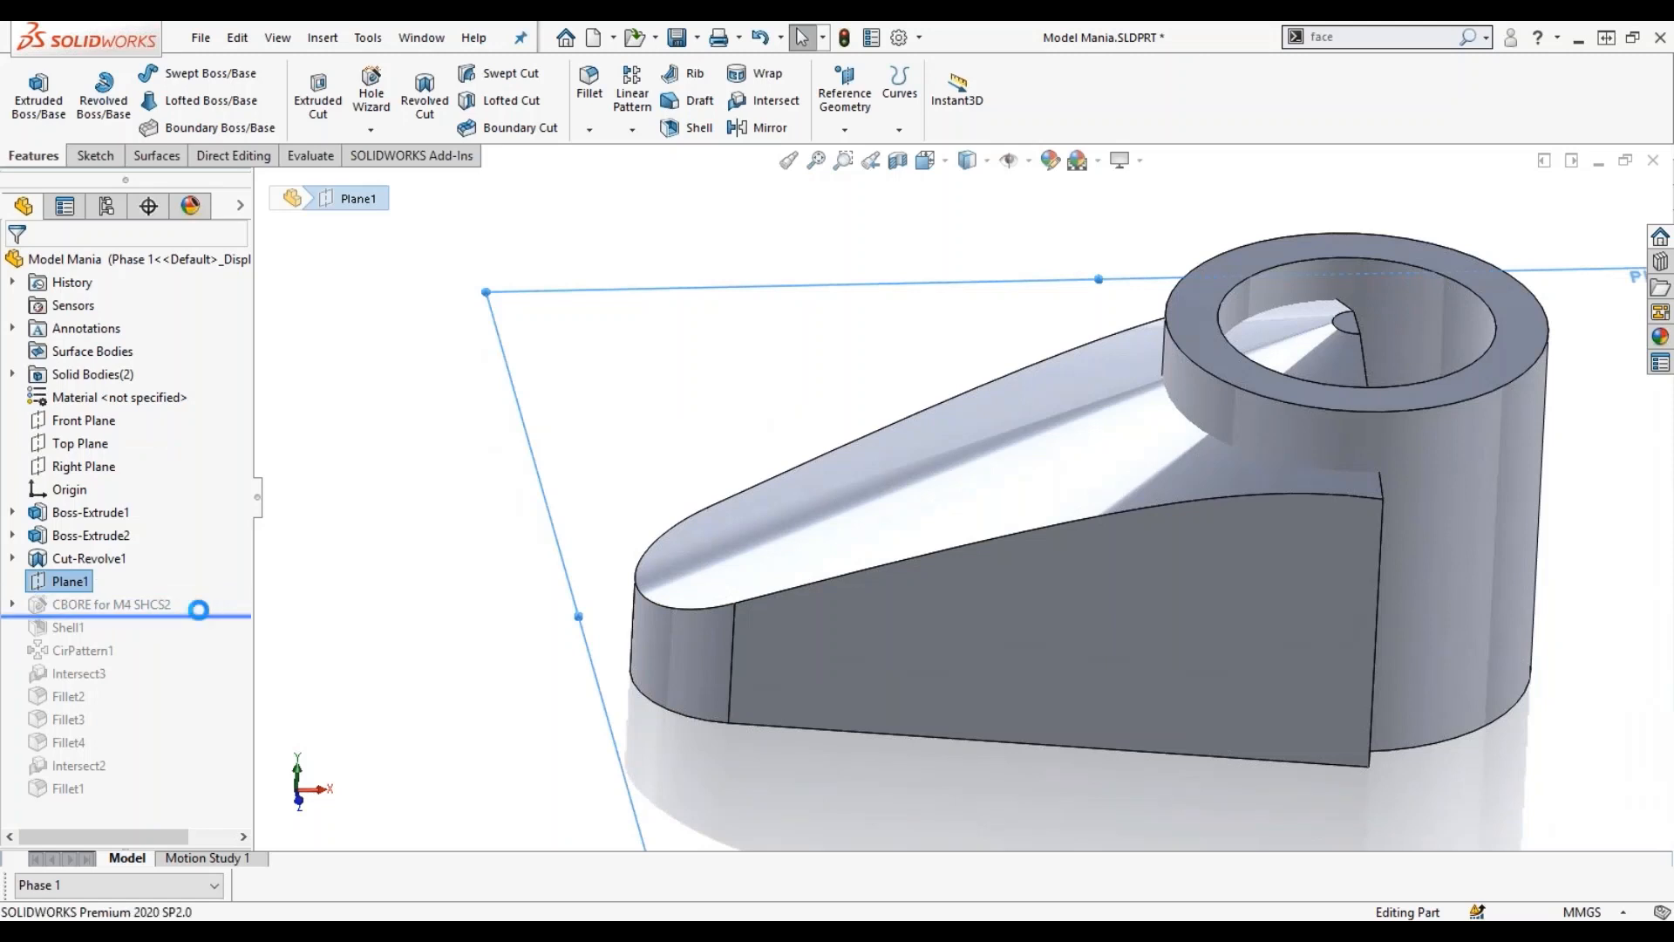
left_click(145, 608)
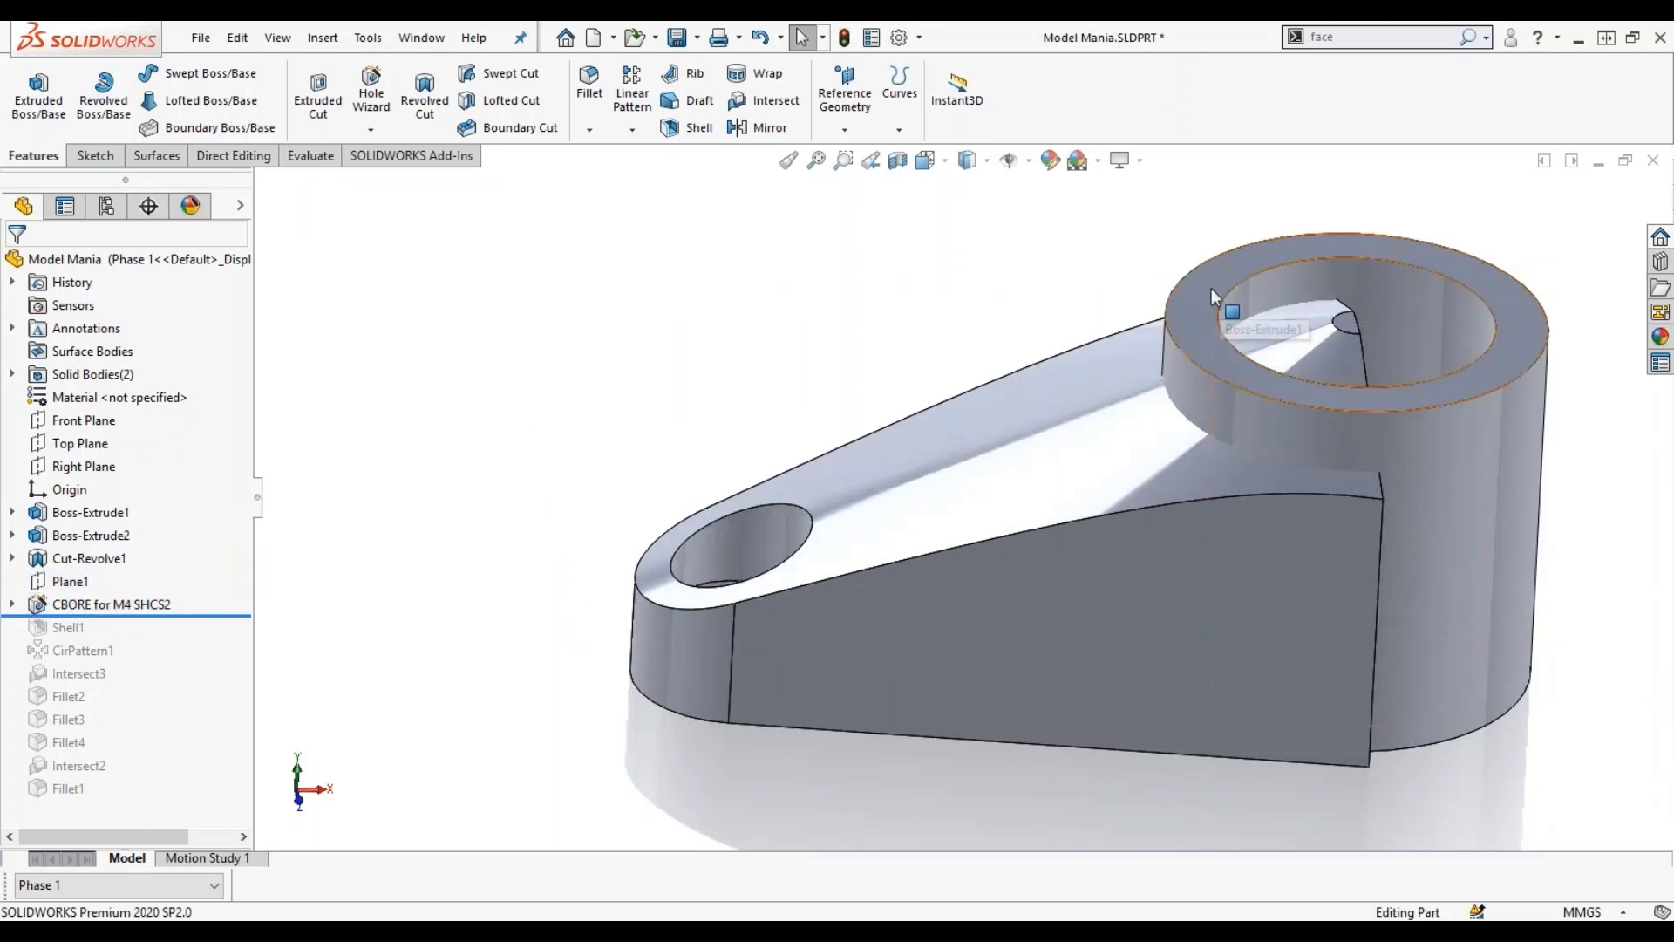
left_click(1354, 266)
left_click(684, 325)
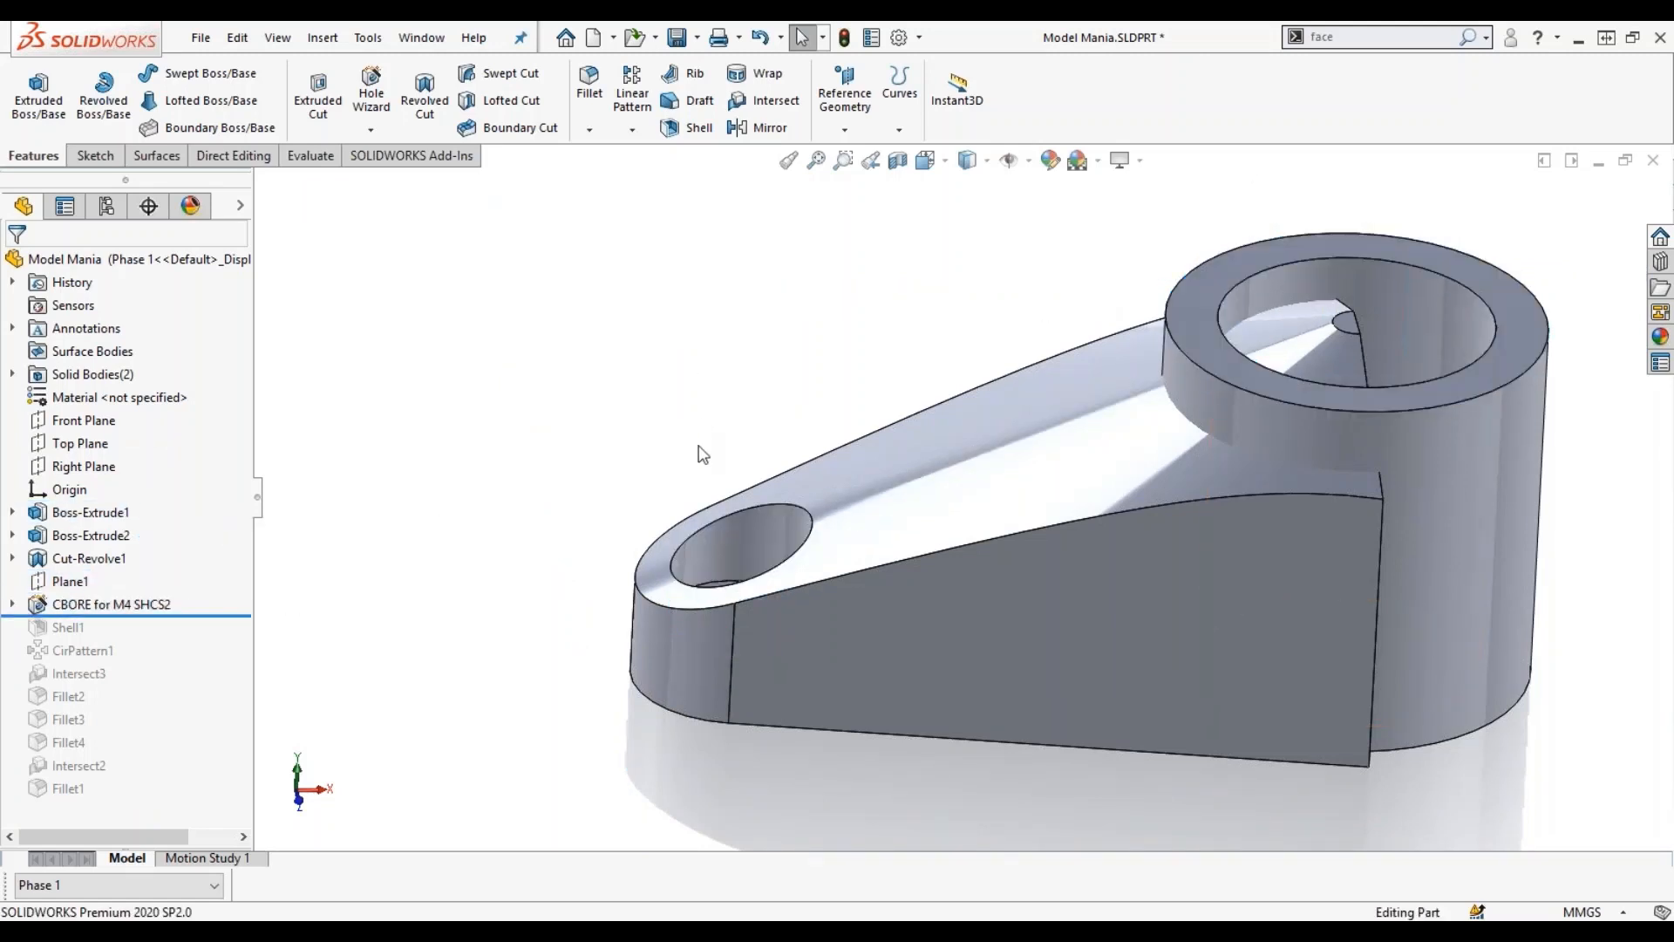
middle_click_drag(684, 579, 645, 632)
Roll the feature history forward to the end and examine the complete three-armed Phase 1 part from several angles.
left_click_drag(231, 618, 238, 801)
middle_click_drag(537, 670, 1060, 397)
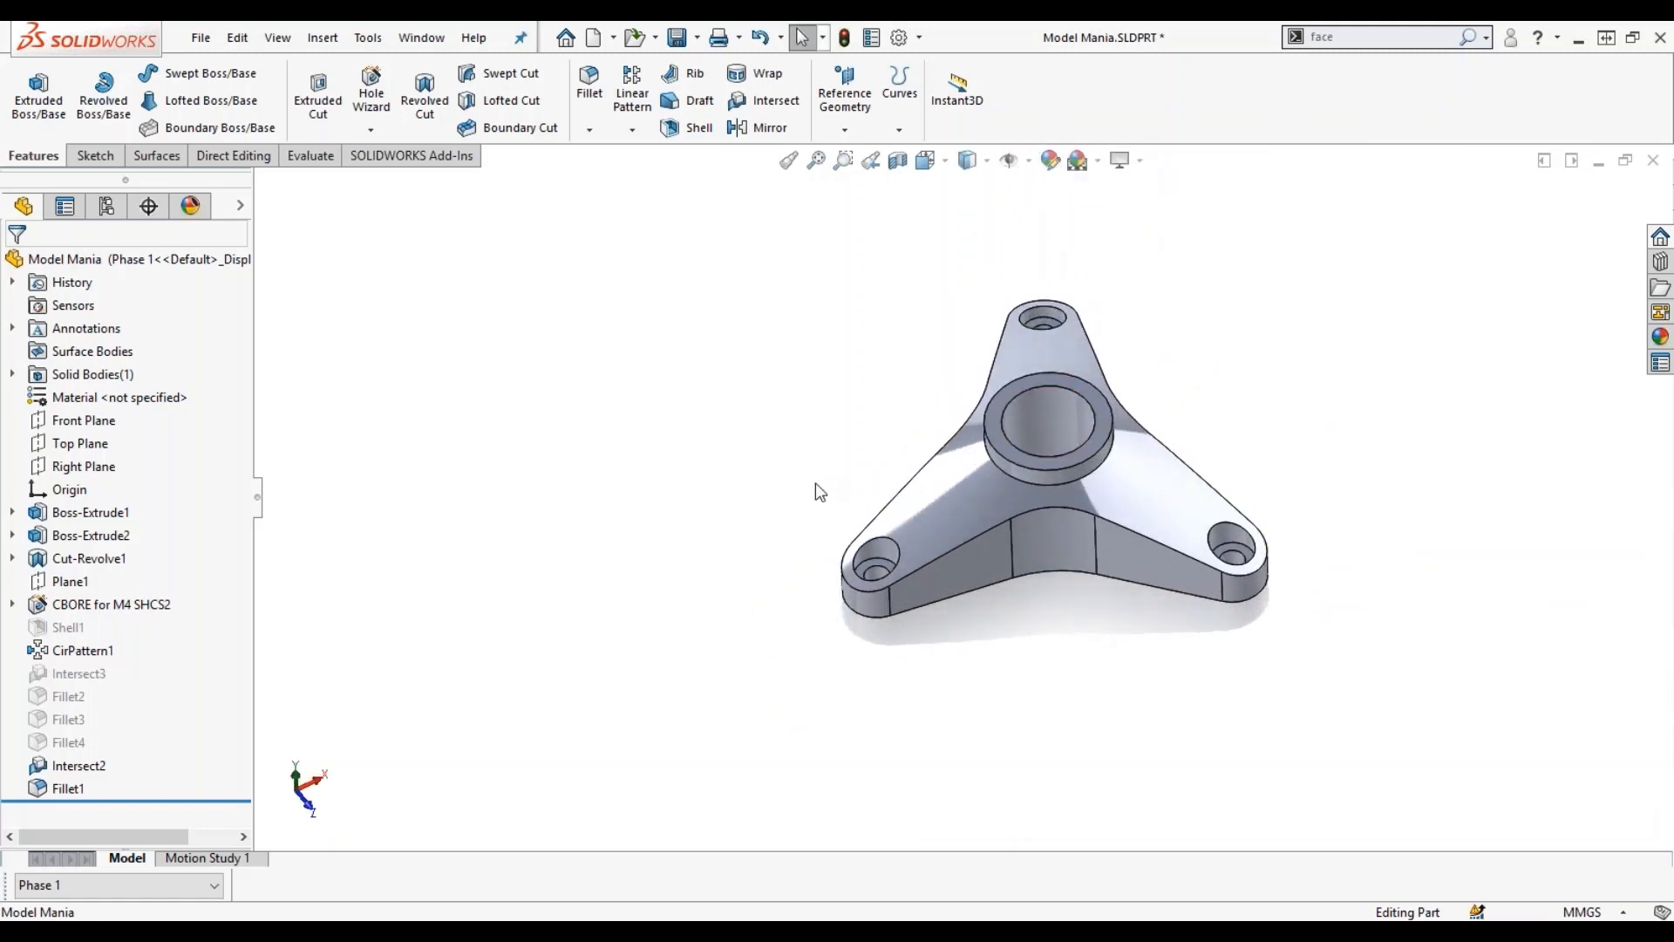
scroll(1141, 603, "down", 1)
middle_click_drag(1128, 602, 1134, 523)
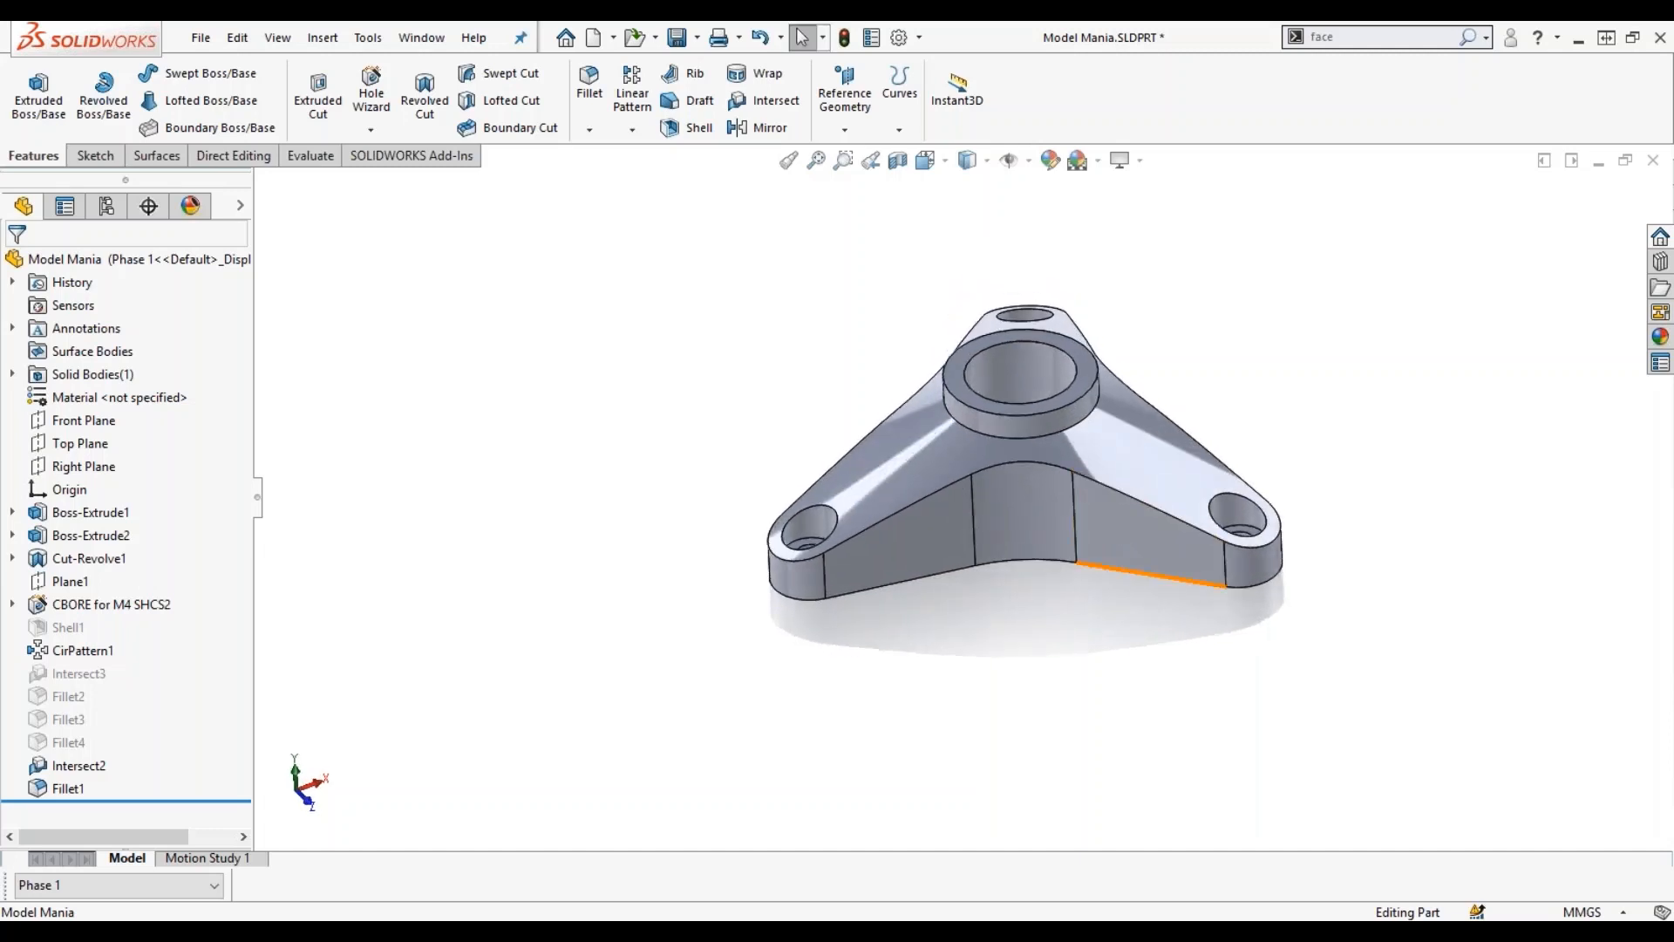
middle_click_drag(1085, 589, 1083, 541)
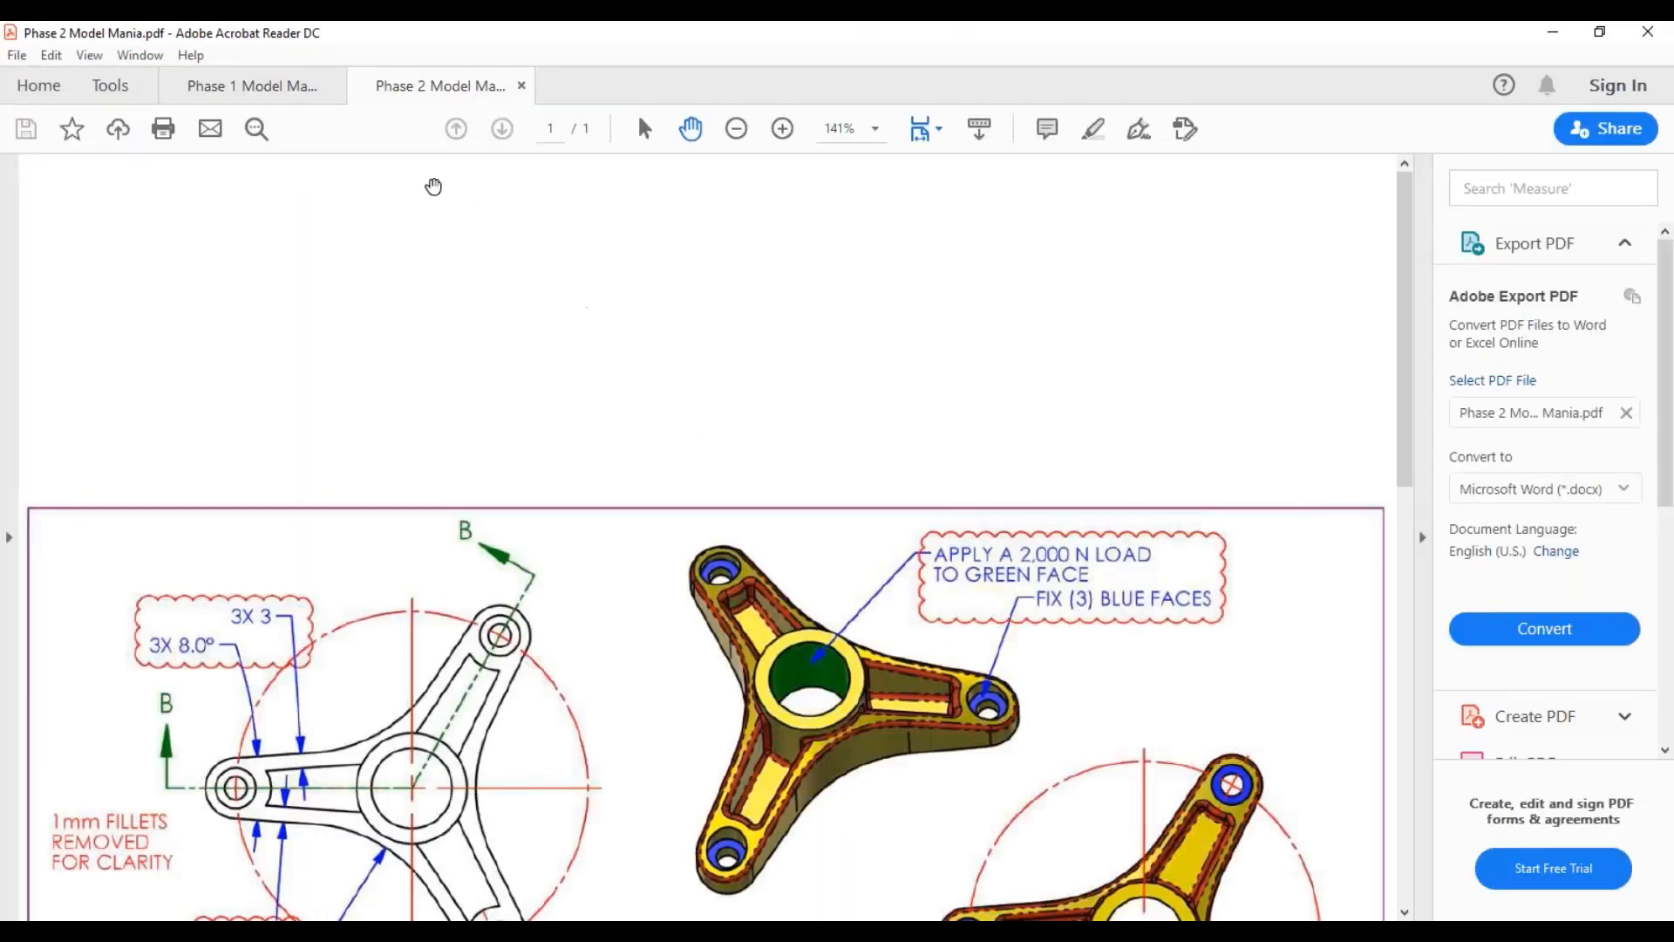
Review the revised views, dimensions and notes of the Phase 2 Model Mania drawing in Adobe Acrobat Reader, and return to SOLIDWORKS.
scroll(698, 429, "down", 1)
scroll(631, 476, "down", 5)
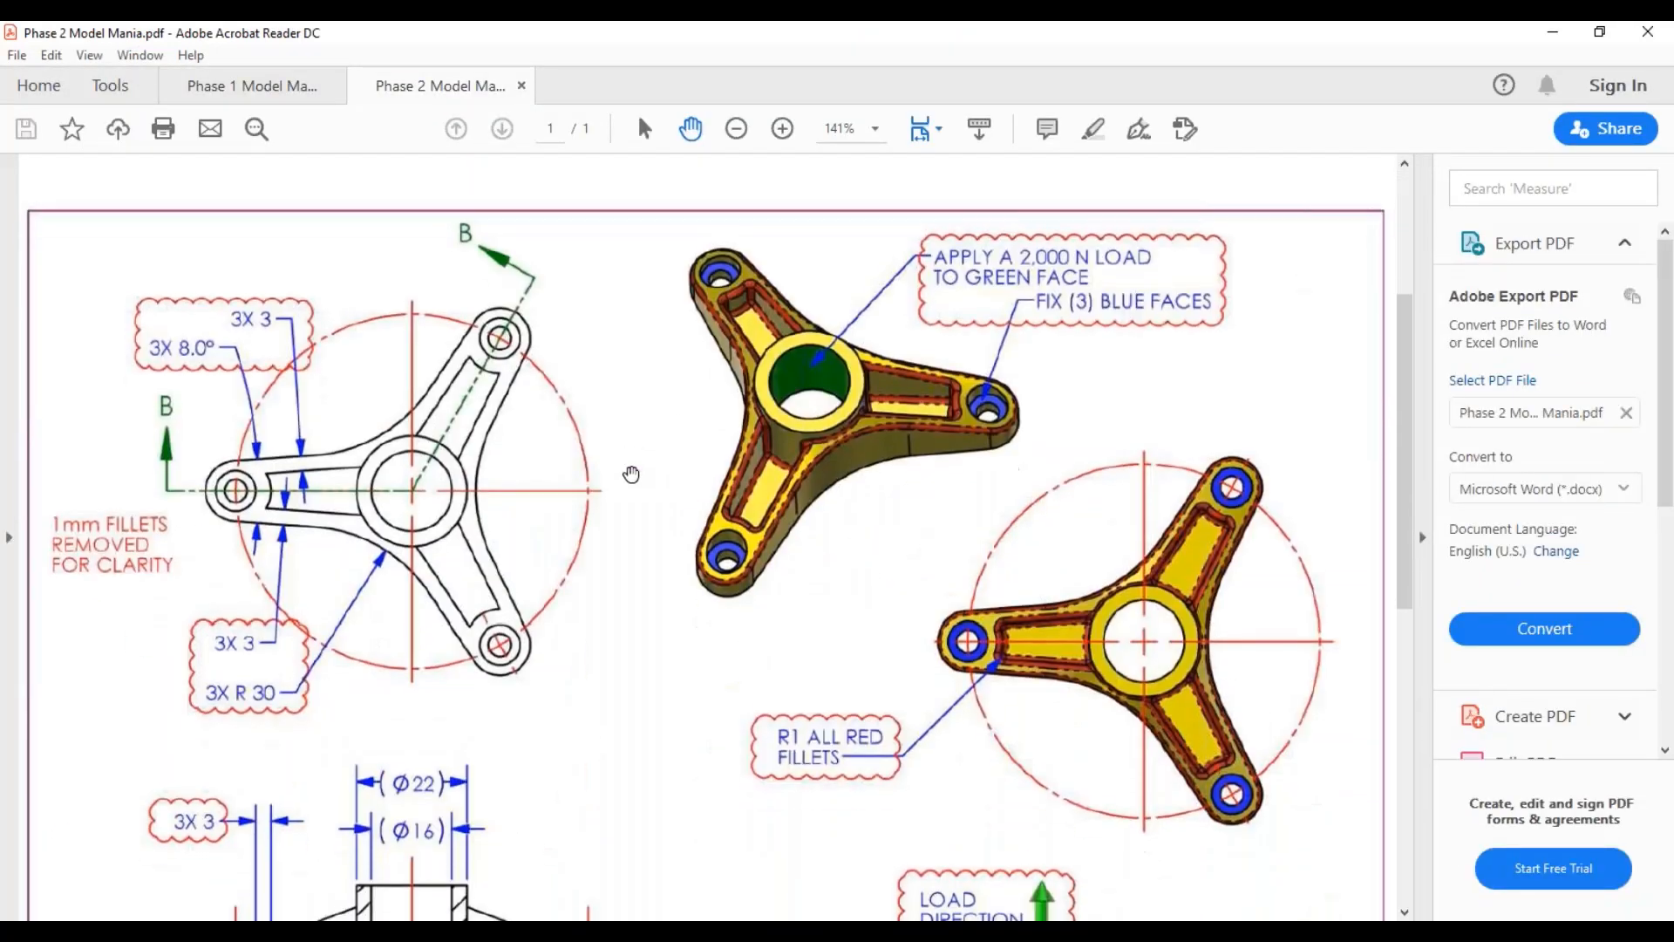
scroll(631, 476, "down", 2, "ctrl")
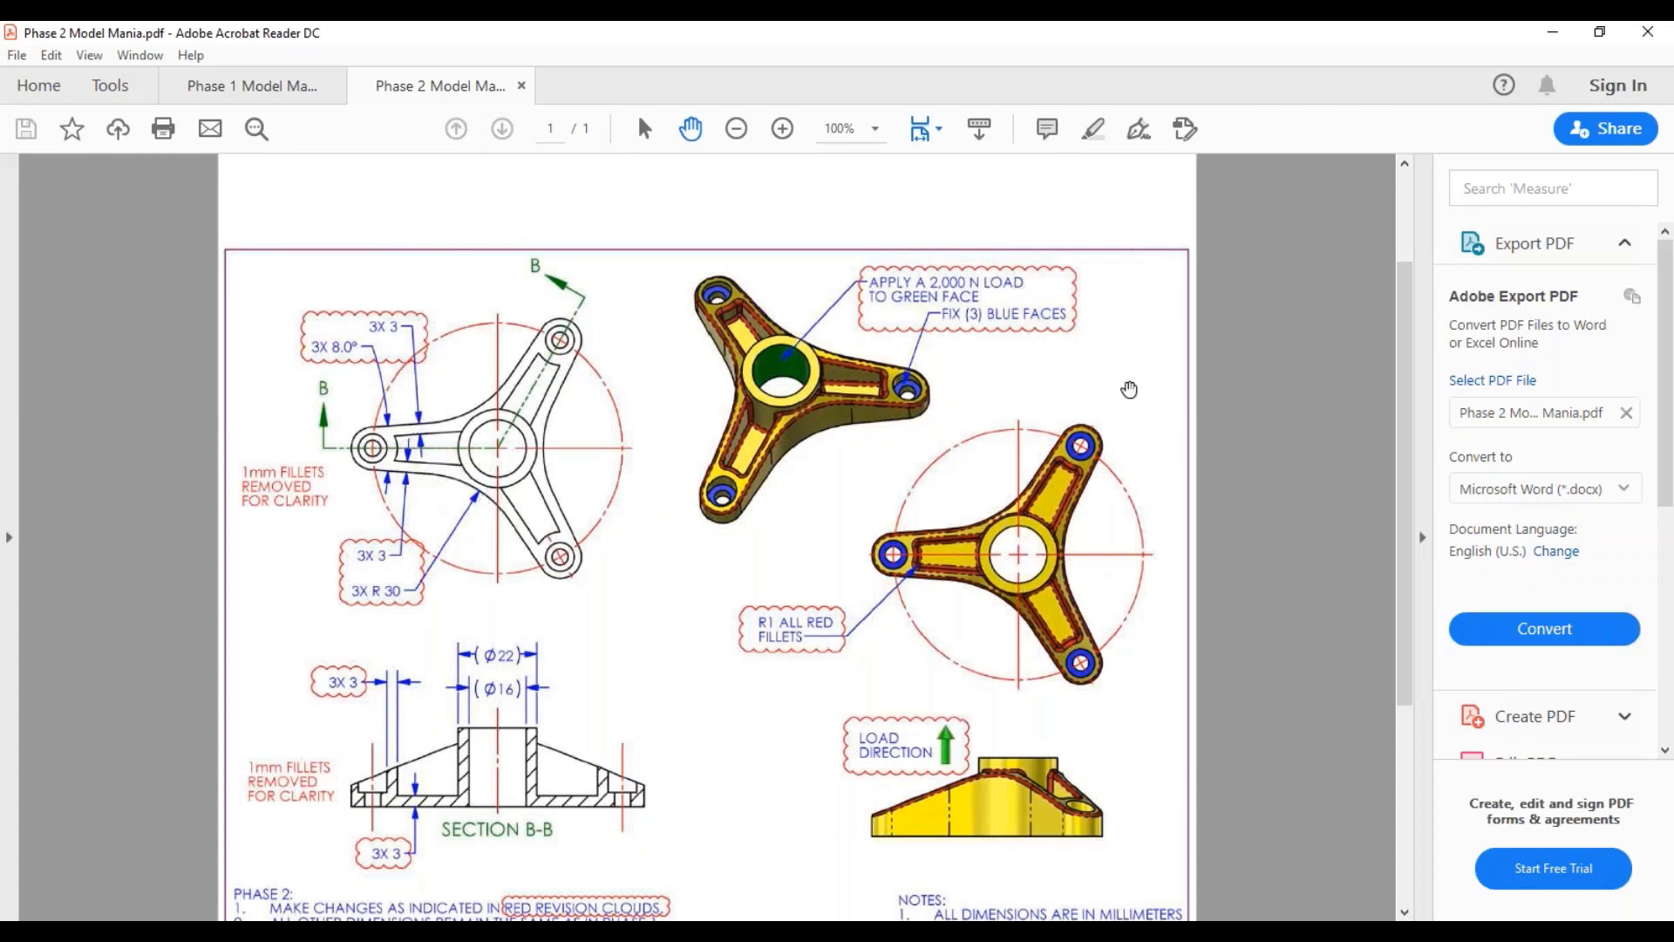
left_click(1564, 33)
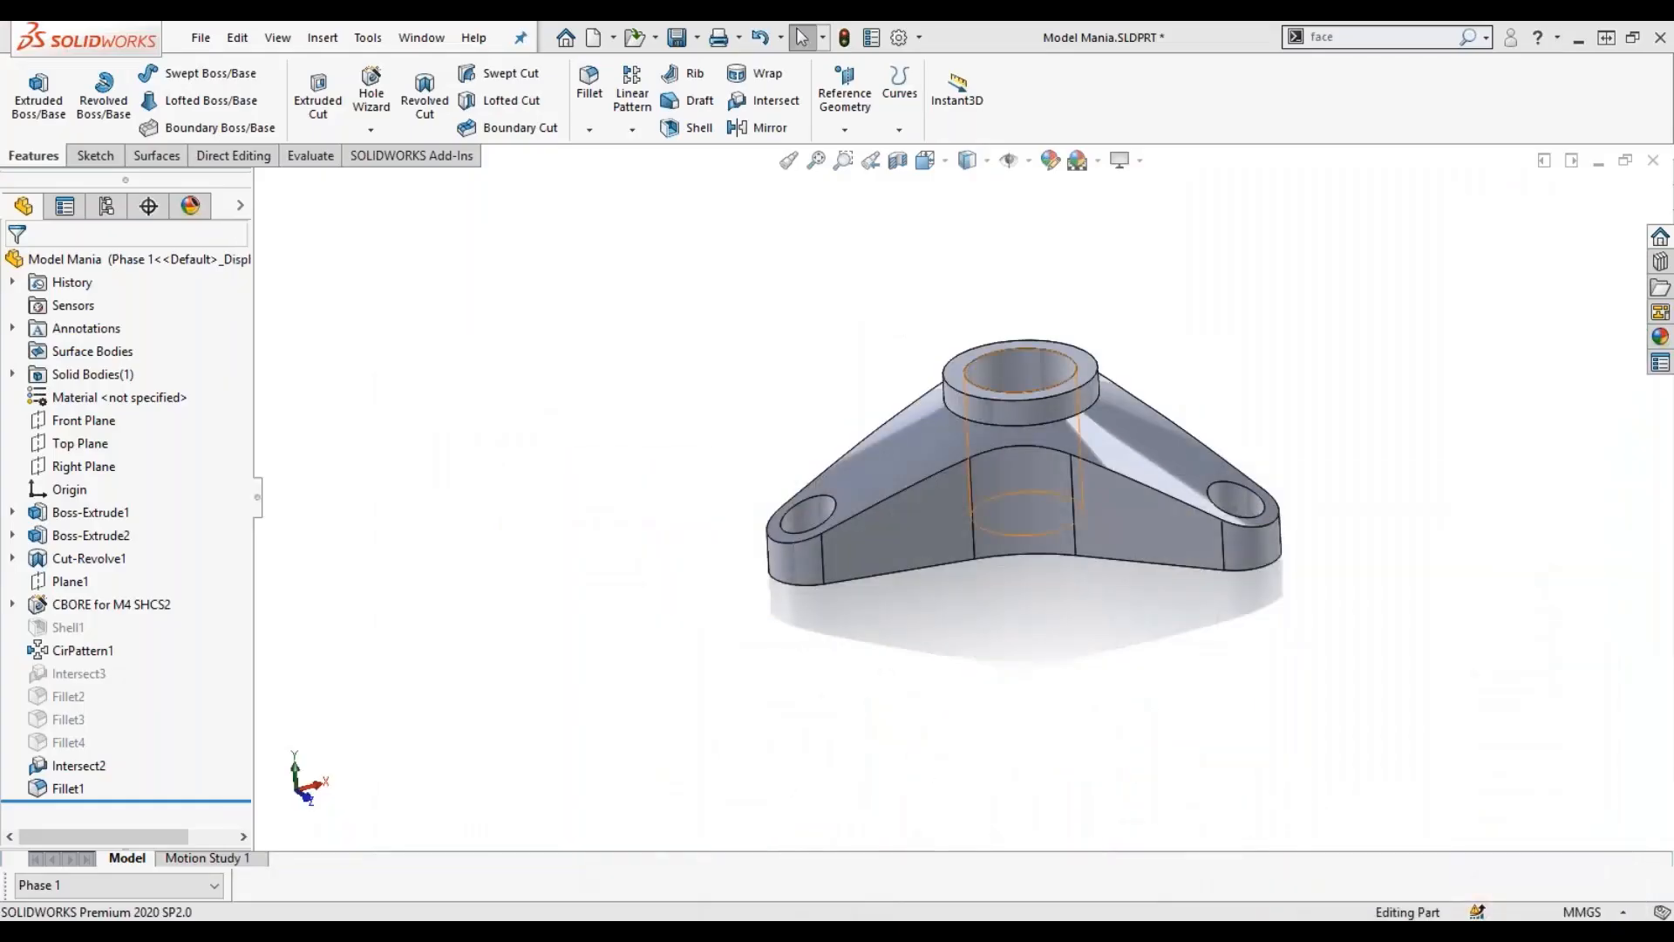
Switch the part to the Phase 2 configuration and examine the pockets in its three arms.
left_click(114, 885)
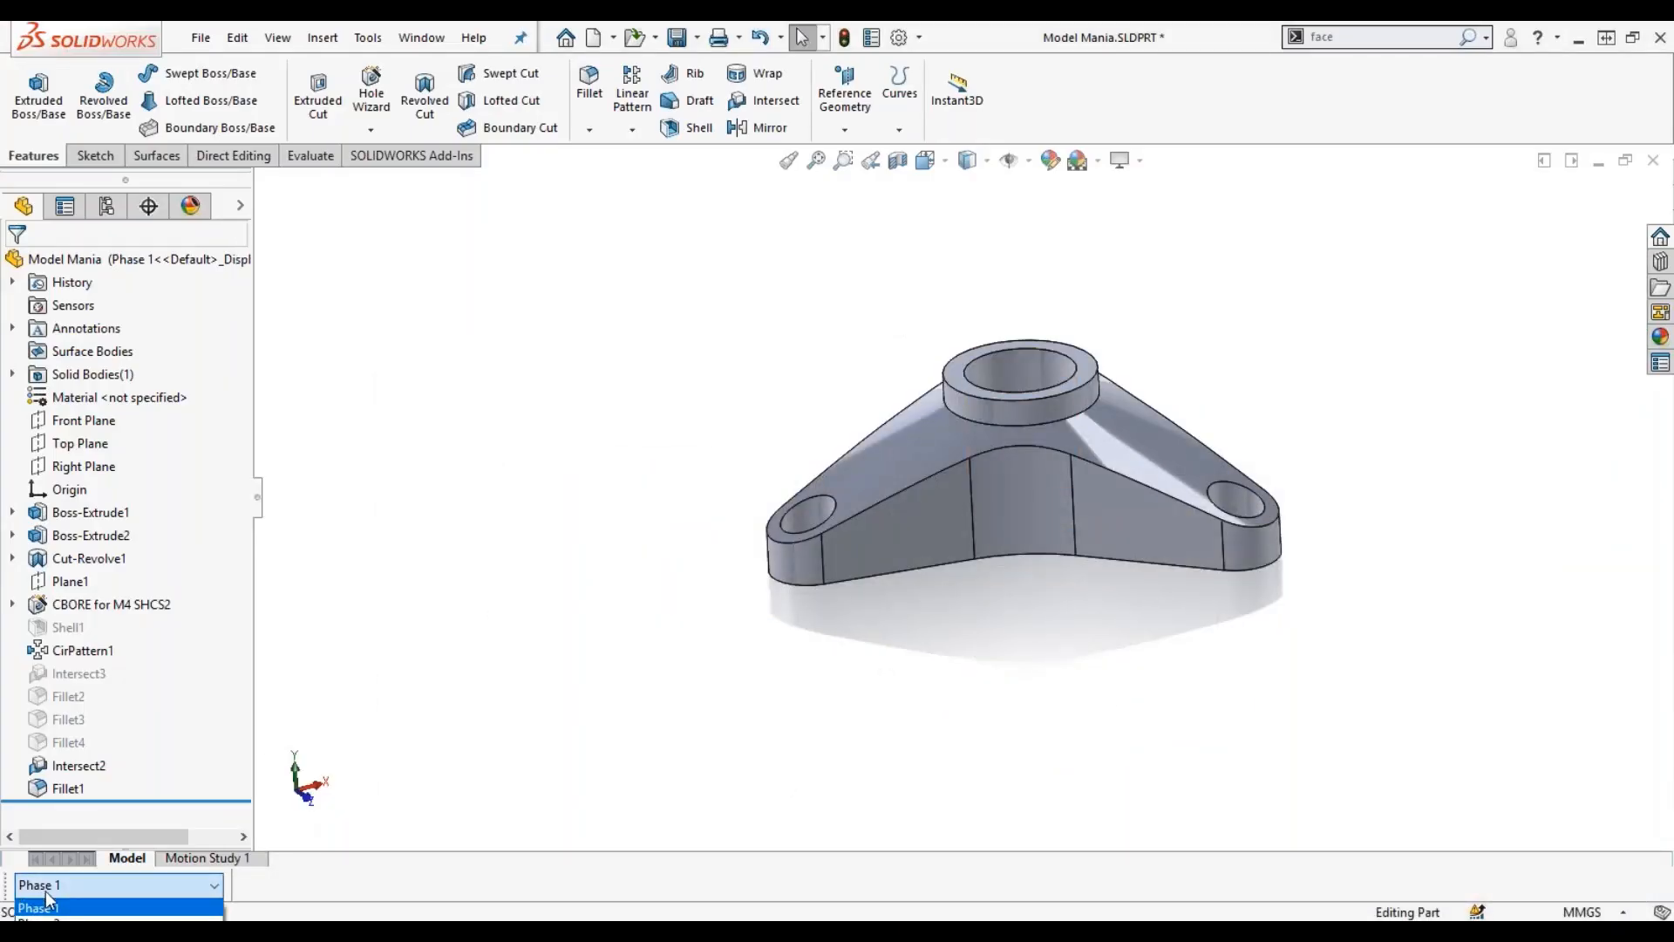
left_click(52, 916)
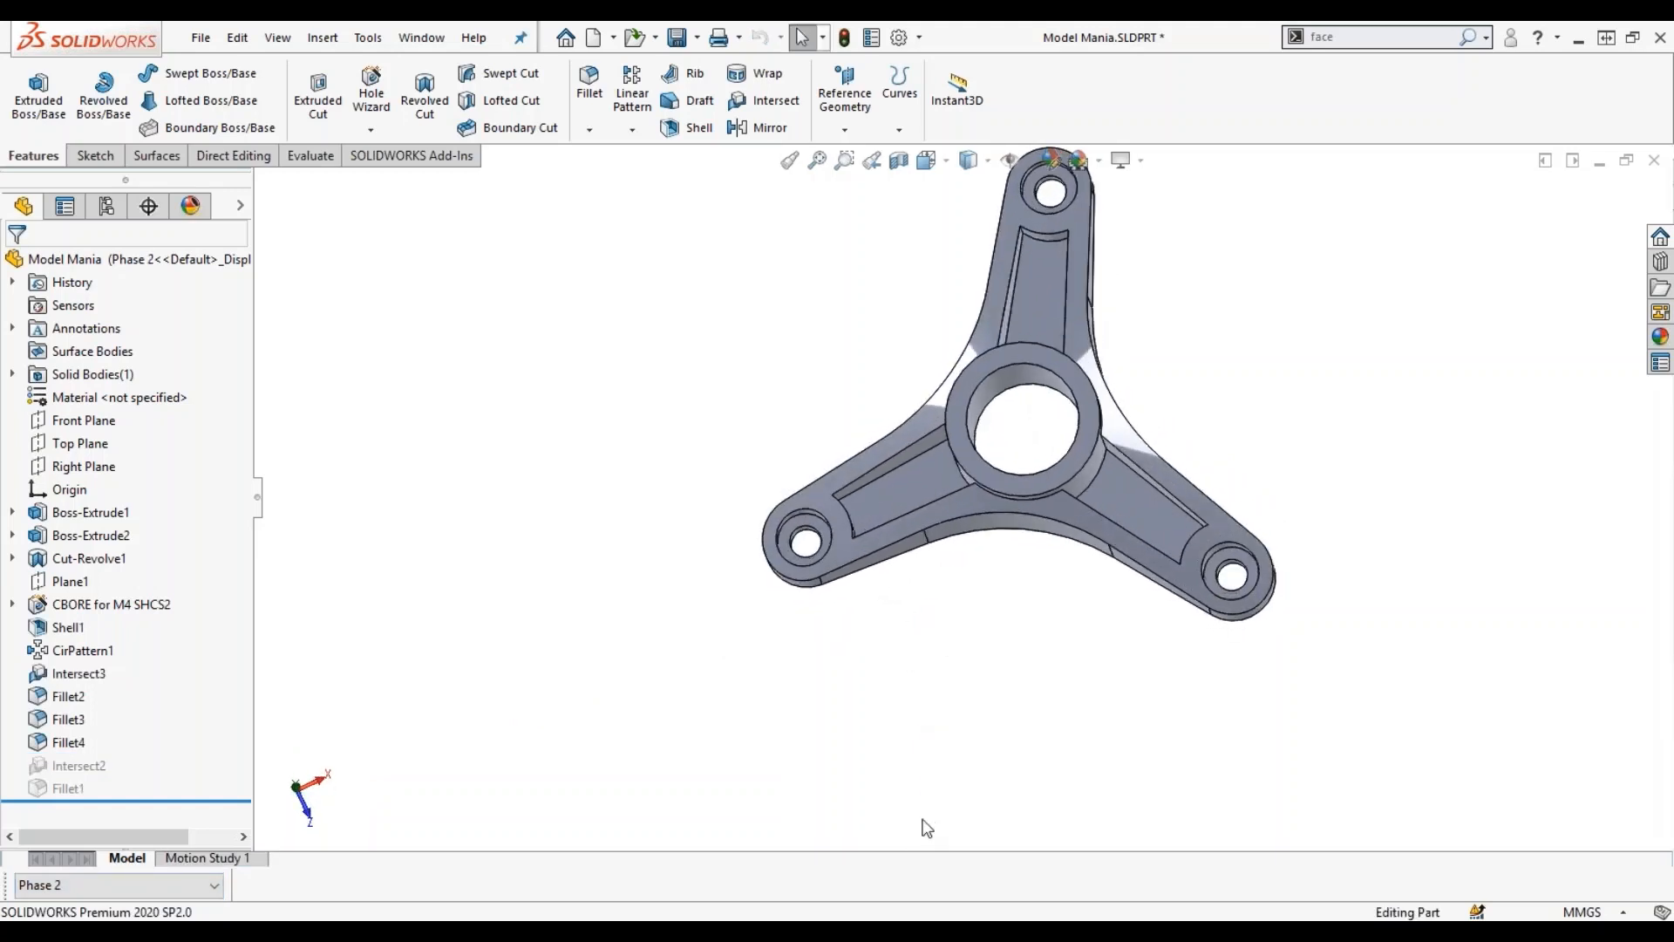
middle_click_drag(868, 732, 865, 486)
Roll the feature history back to just after Intersect3 and examine where the arm side faces meet the central cylinder.
left_click_drag(112, 799, 112, 684)
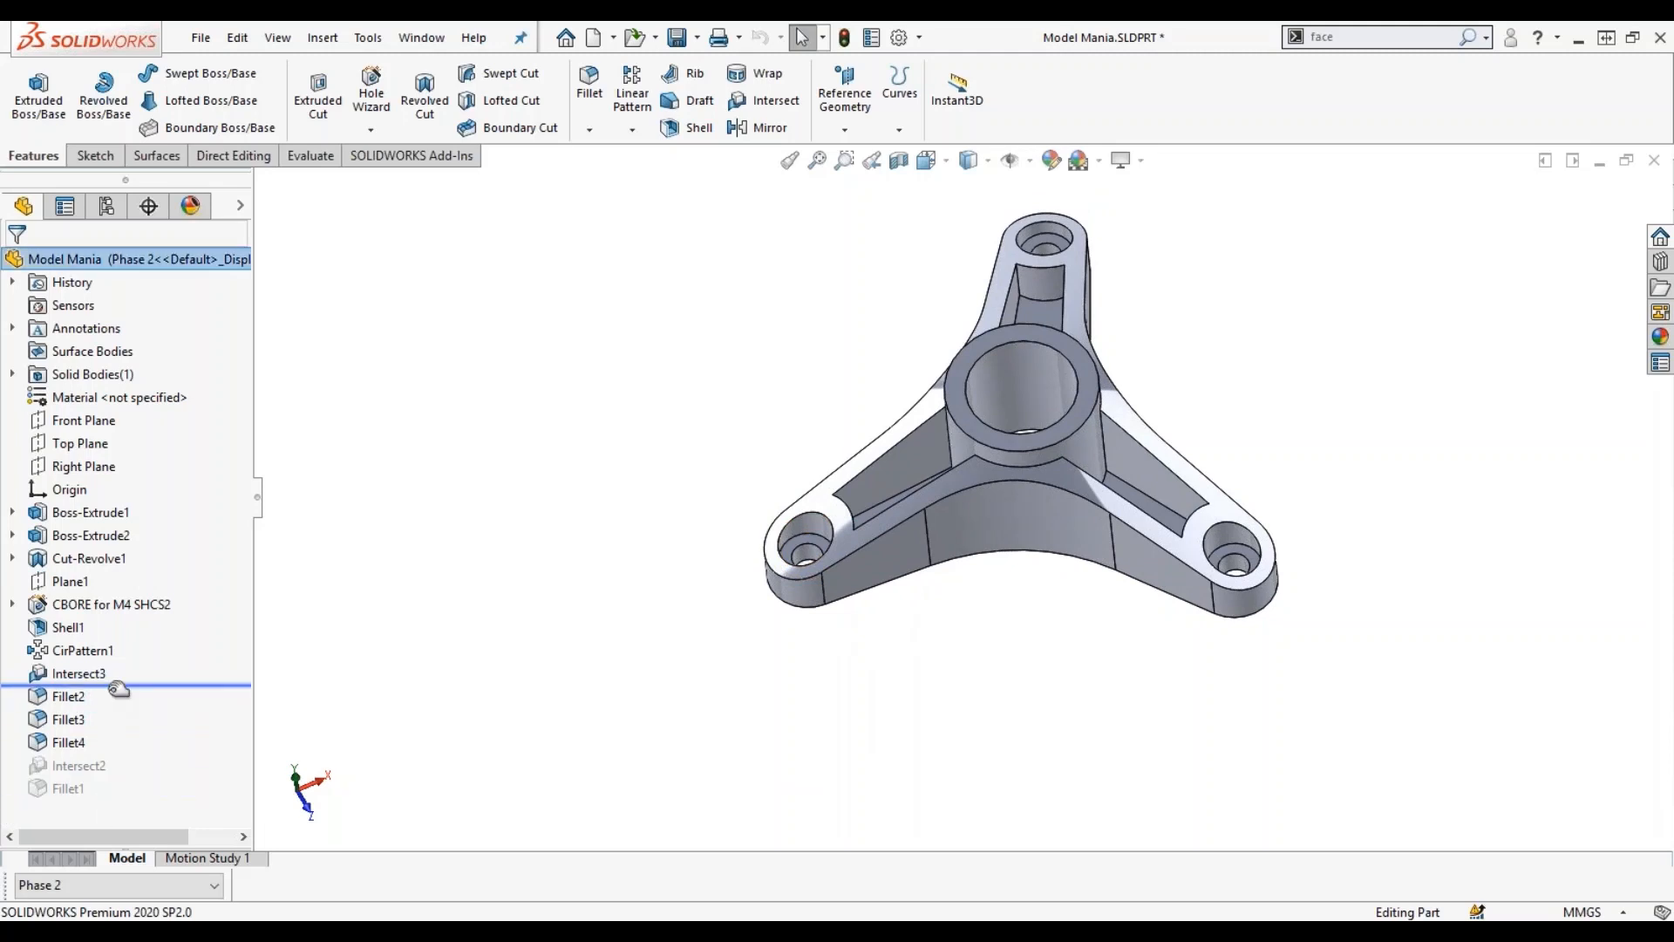
middle_click_drag(964, 590, 1037, 571)
scroll(1009, 466, "down", 6)
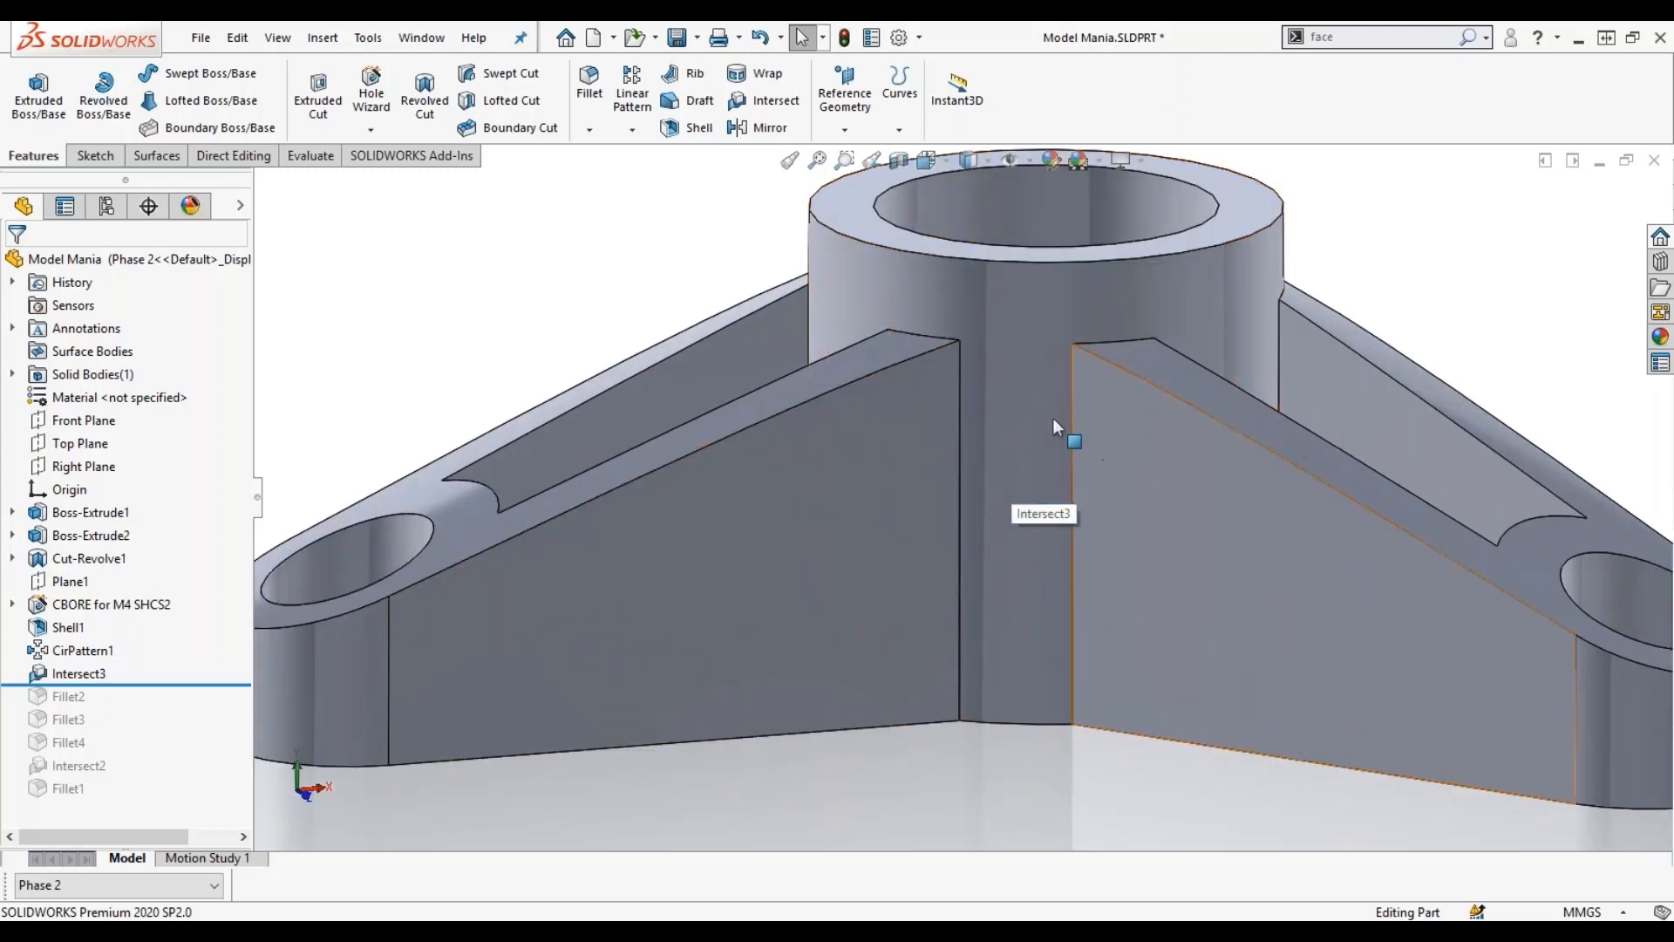
middle_click_drag(1050, 766, 1075, 552)
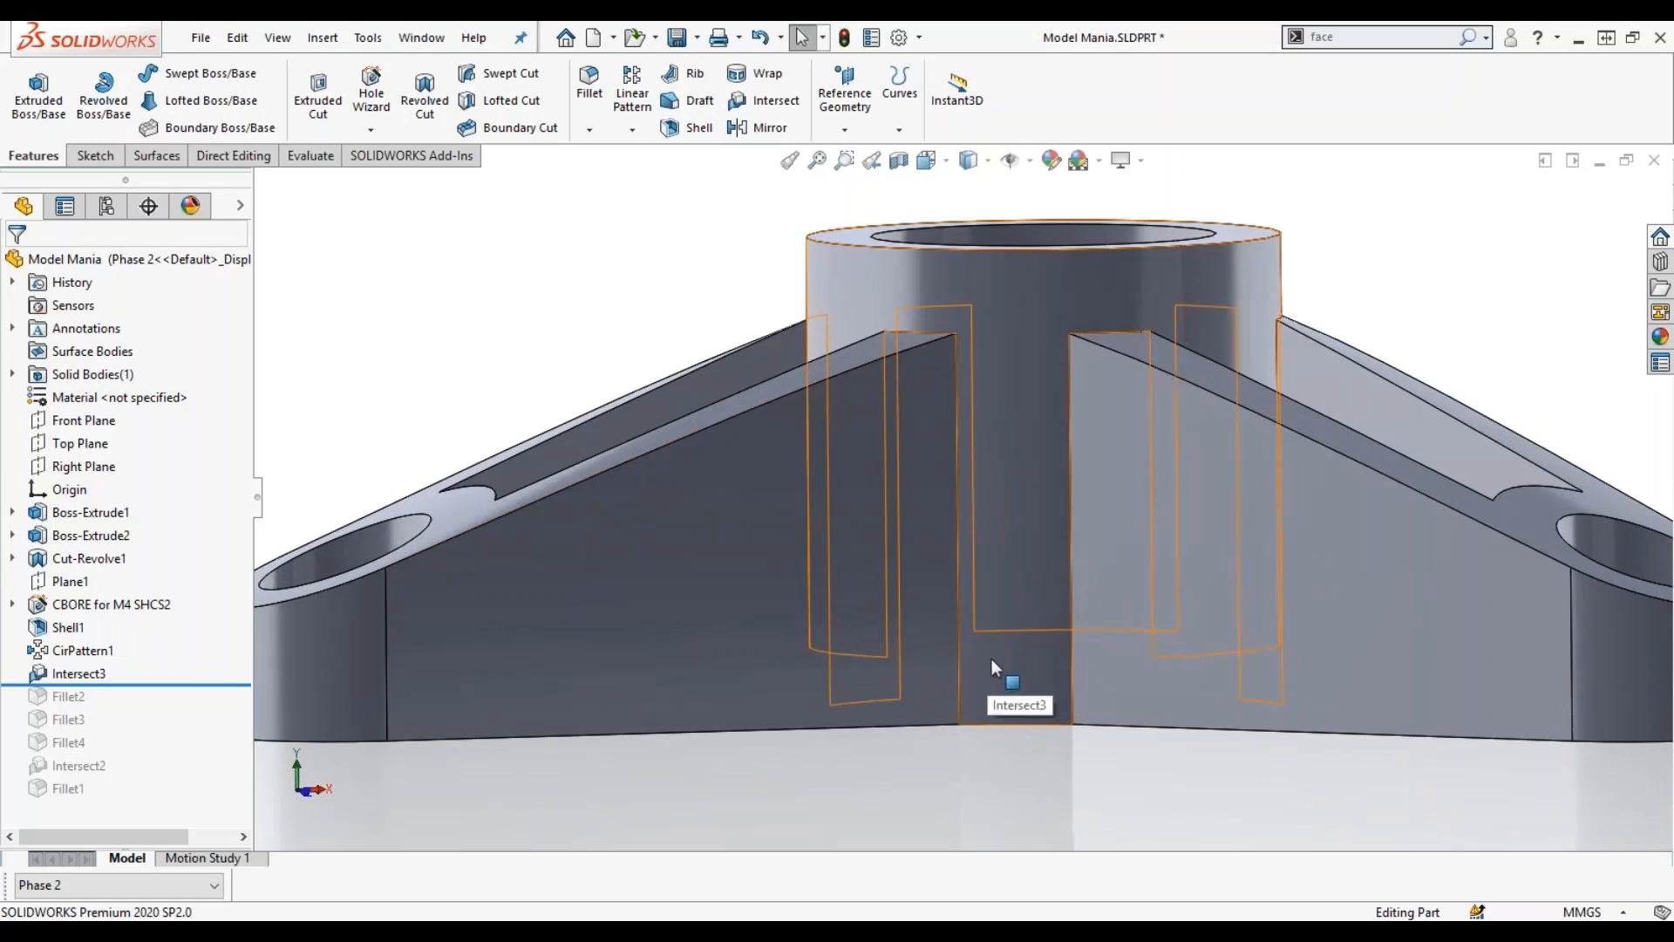
middle_click_drag(1017, 680, 1033, 758)
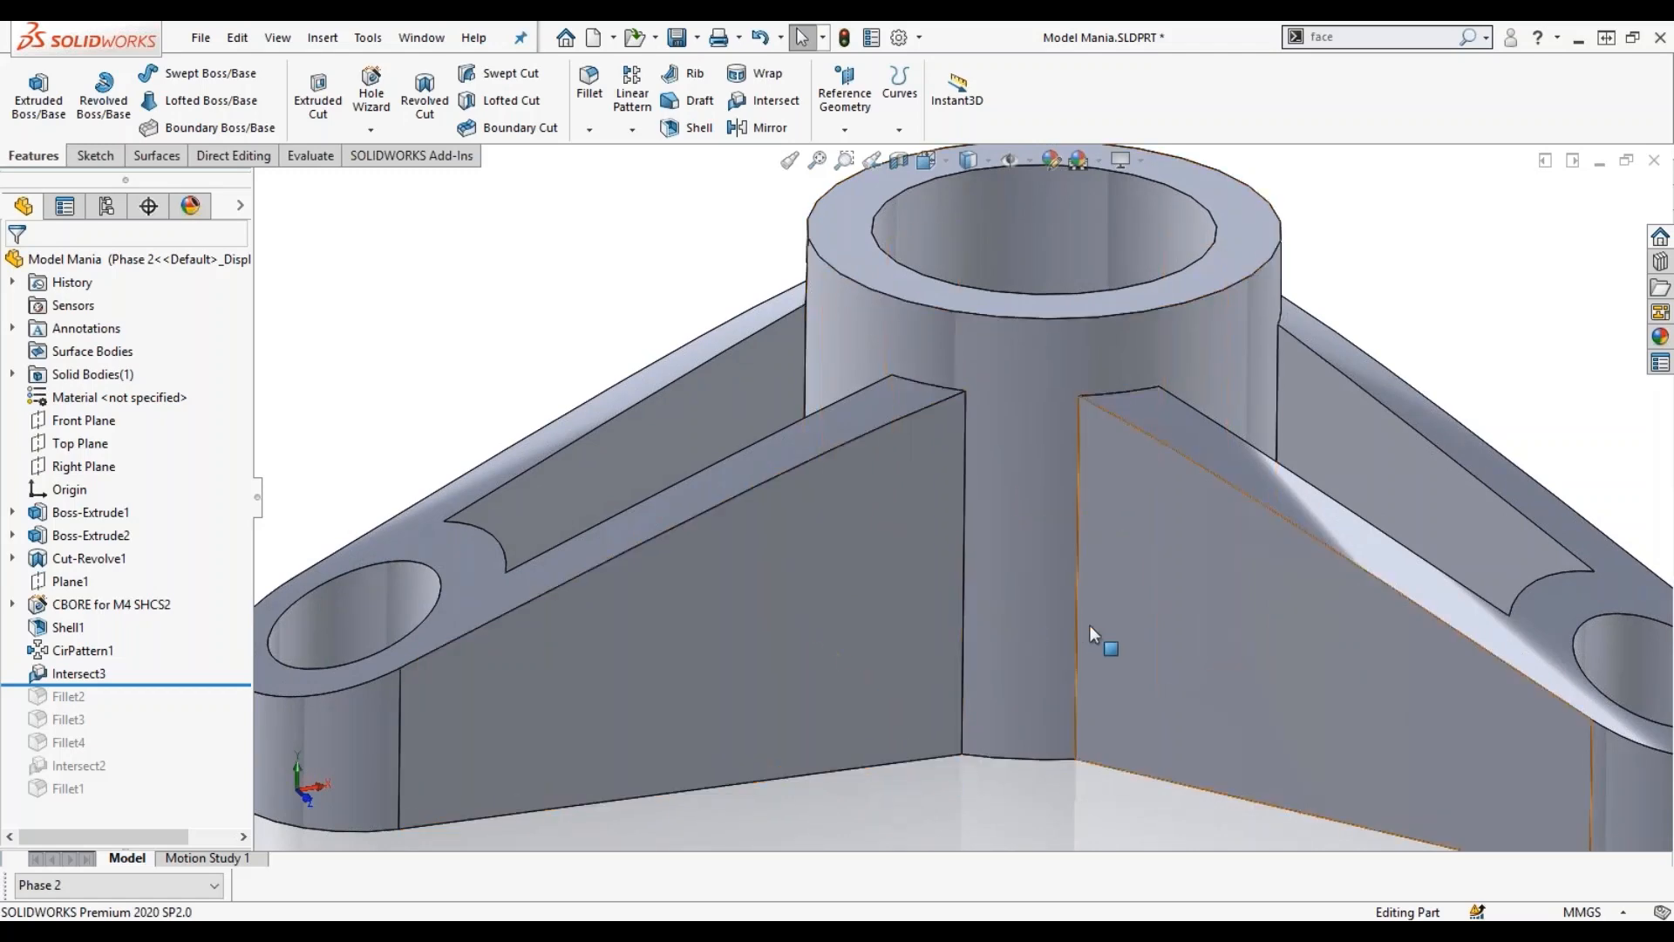
scroll(1150, 731, "up", 1)
middle_click_drag(1149, 731, 883, 646)
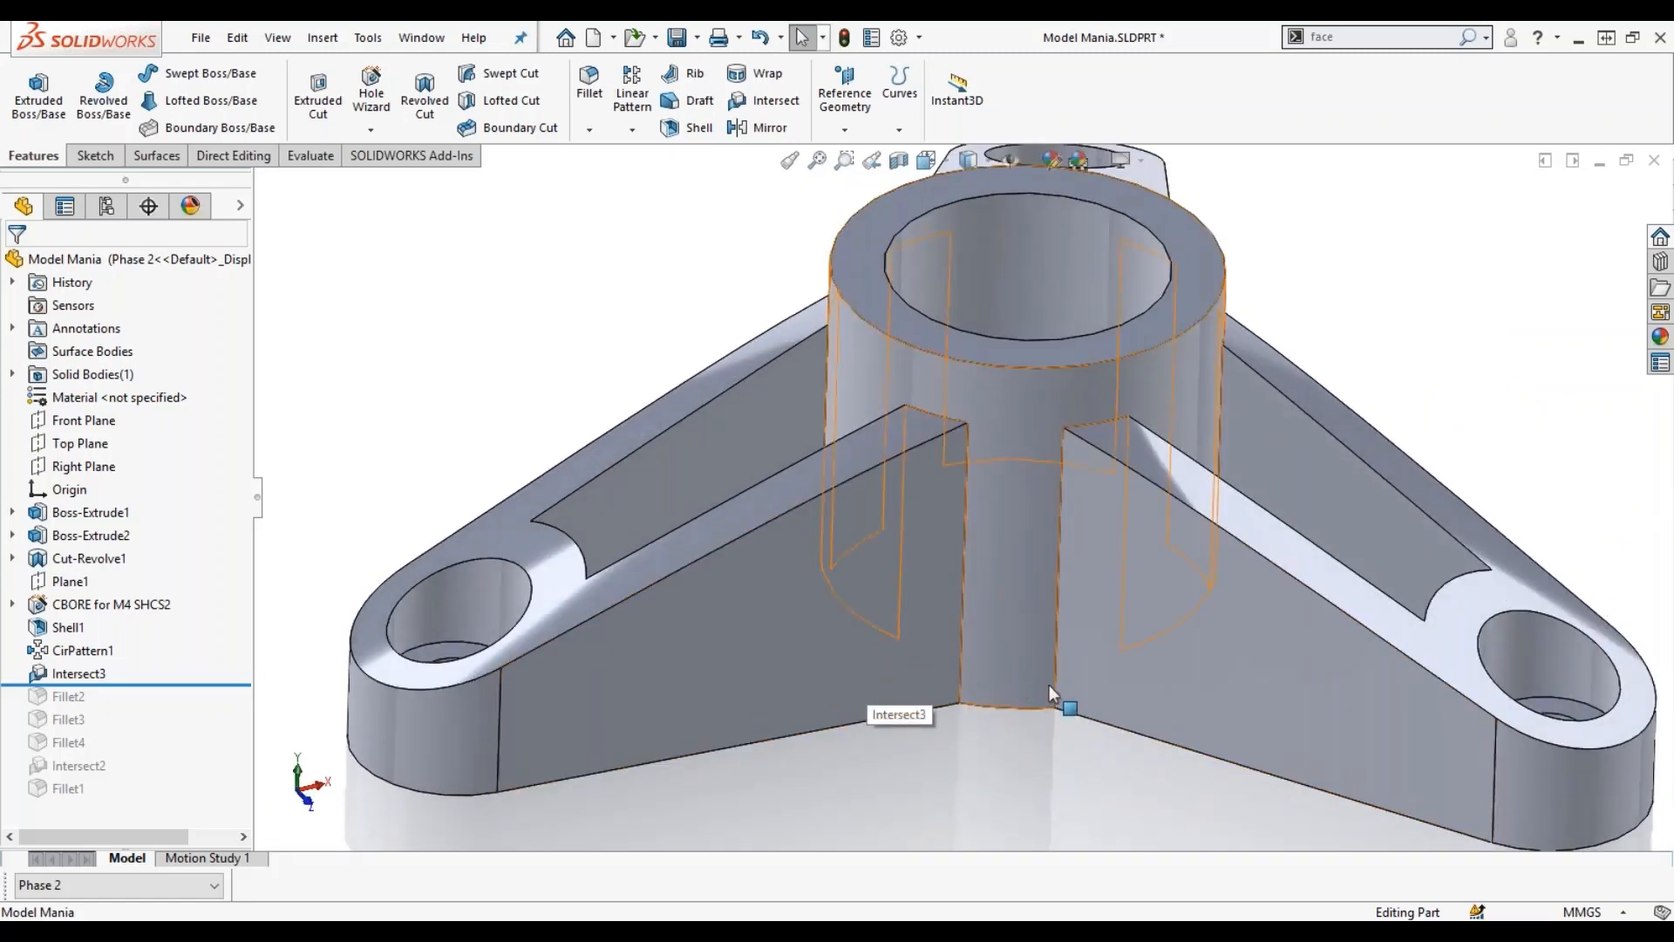
middle_click_drag(1079, 600, 1073, 723)
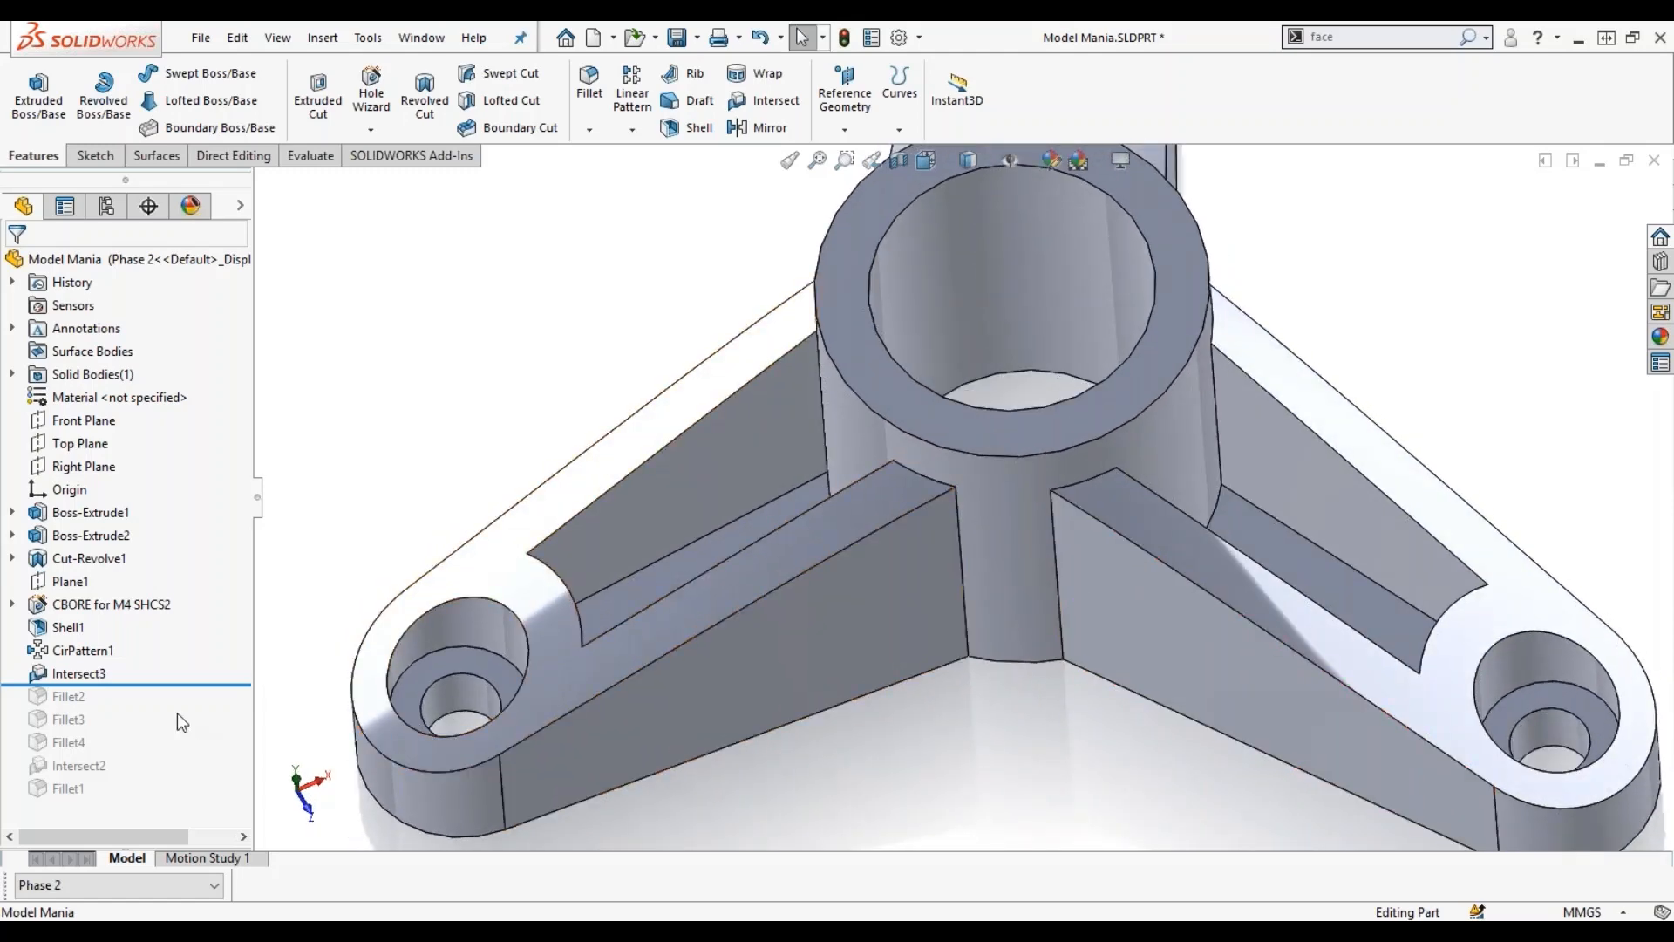
Roll the feature history forward to include Fillet2 and examine the fillet between the two neighbouring arms.
left_click_drag(194, 686, 196, 709)
middle_click_drag(1073, 524, 942, 689)
scroll(1296, 670, "up", 3)
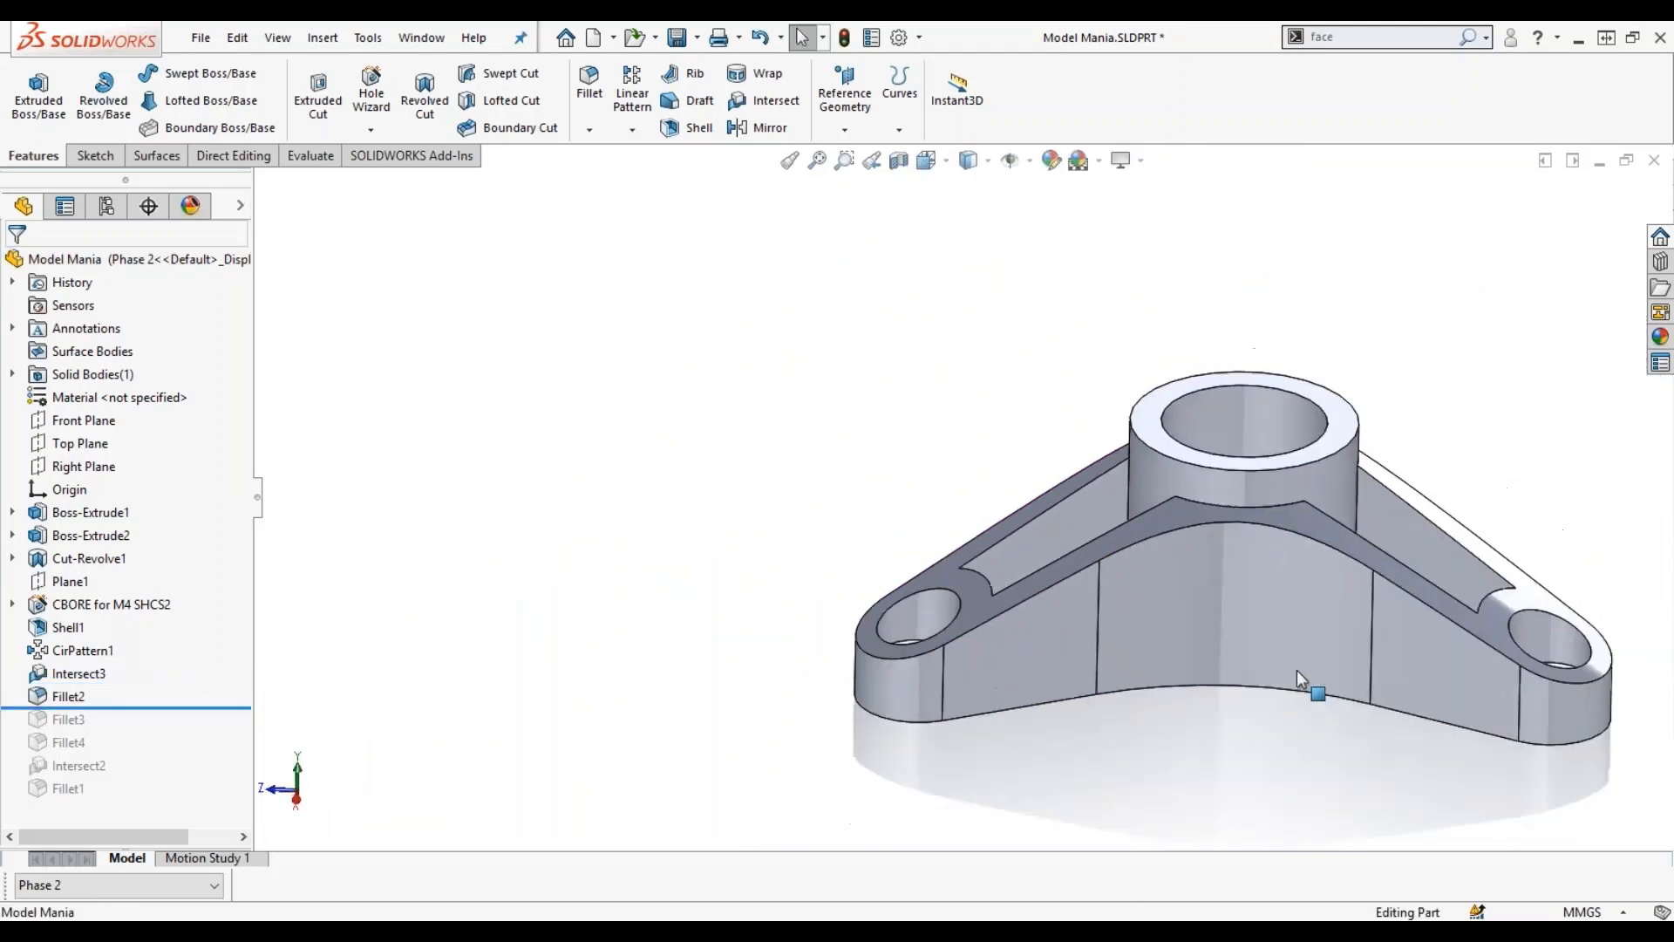
scroll(1298, 674, "down", 2)
Open the Fillet2 definition, examine its face sets and preview around the central cylinder, and close it without changes.
left_click(69, 696)
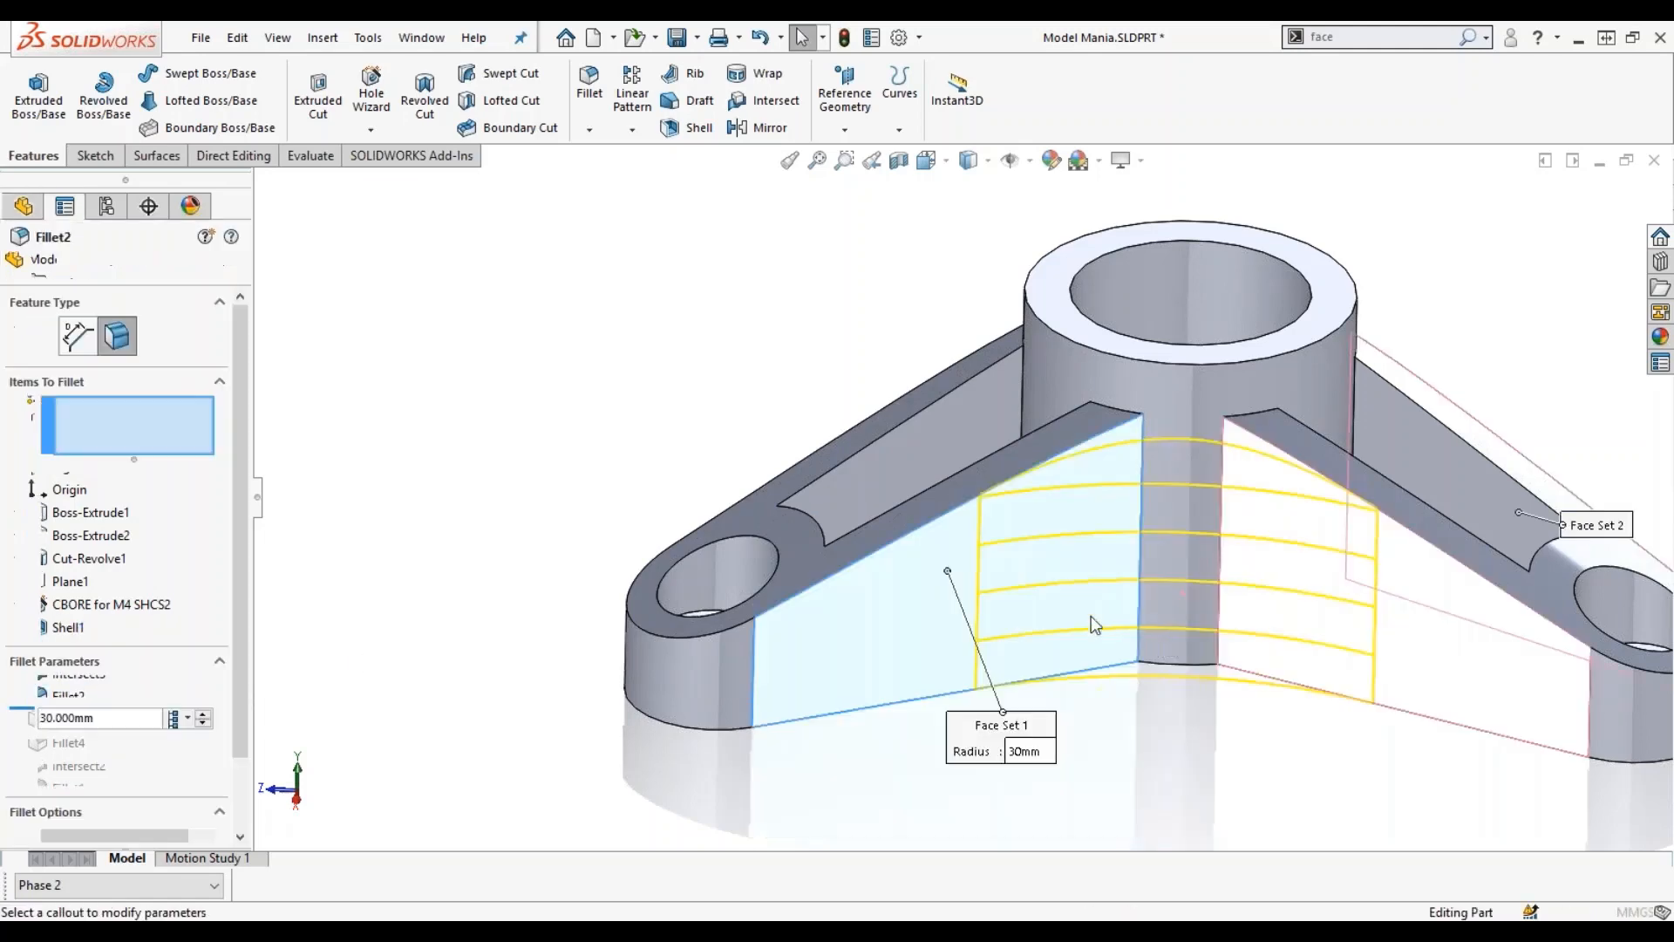
middle_click_drag(1308, 615, 1274, 802)
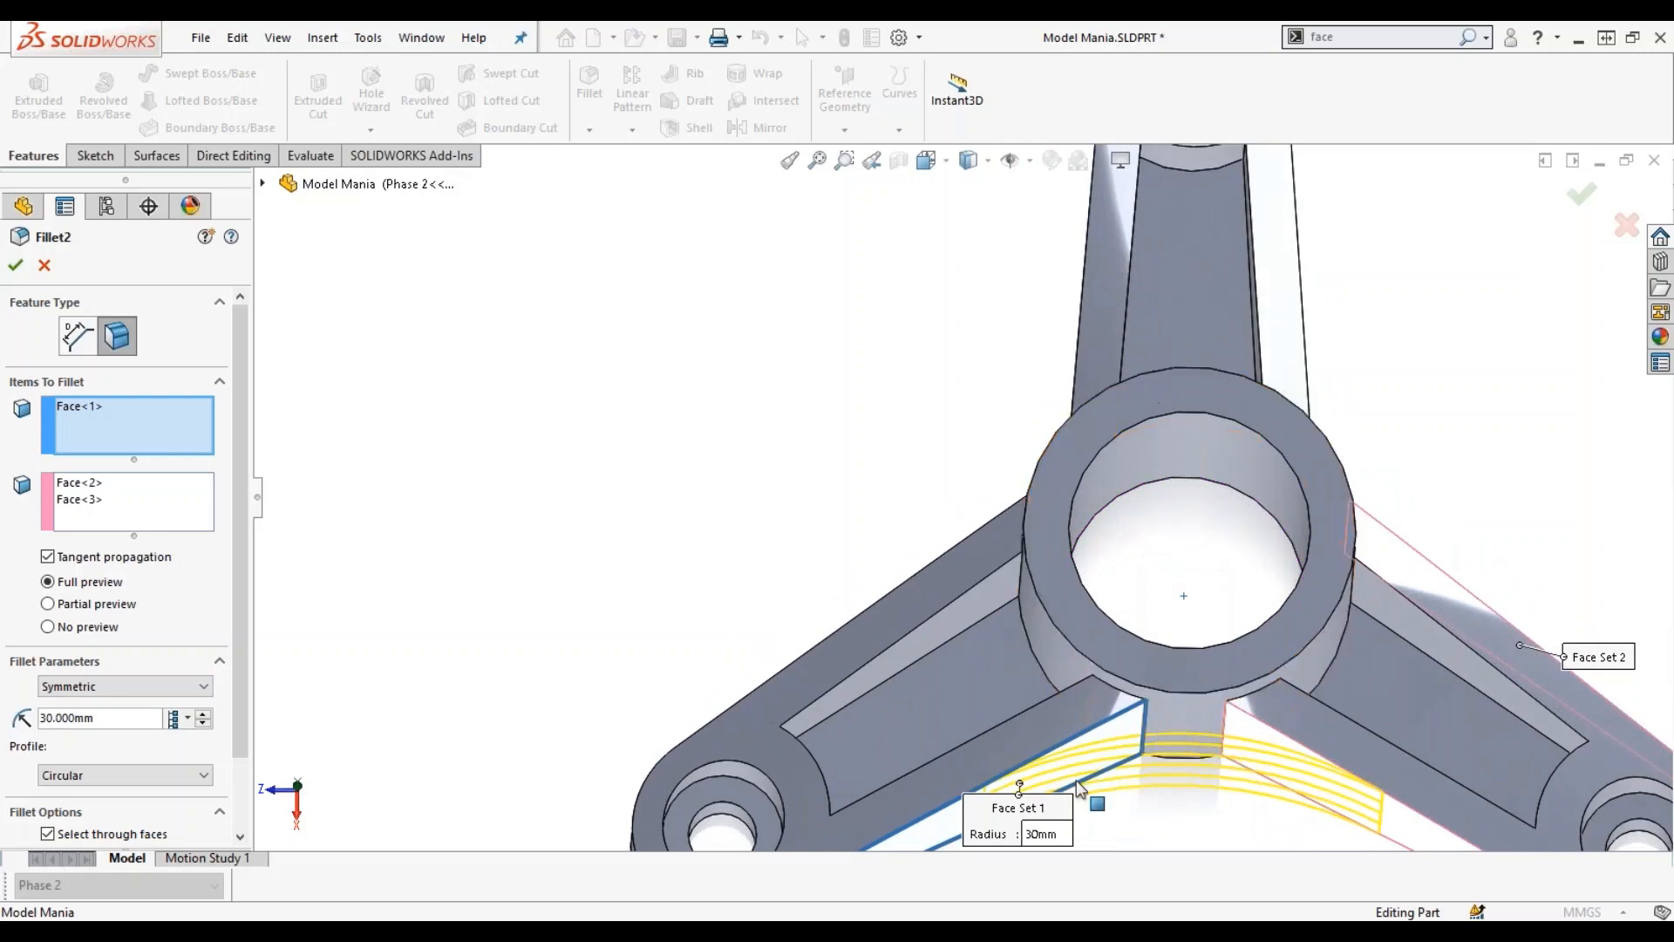
middle_click_drag(1131, 775, 798, 478)
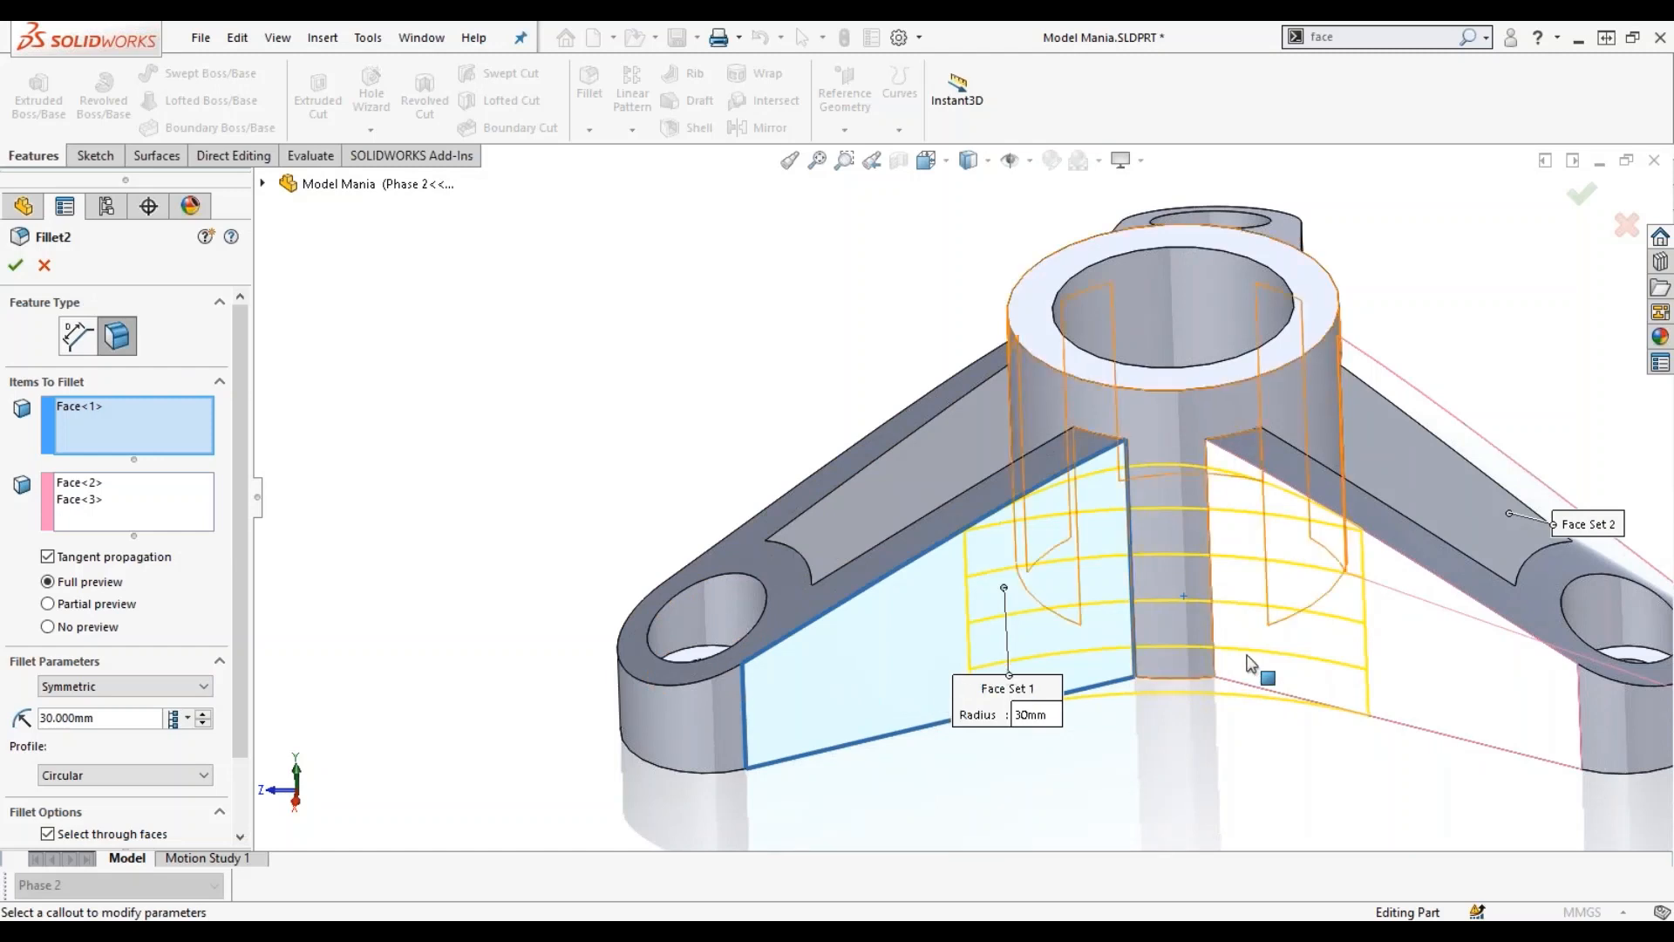
scroll(1253, 672, "down", 2)
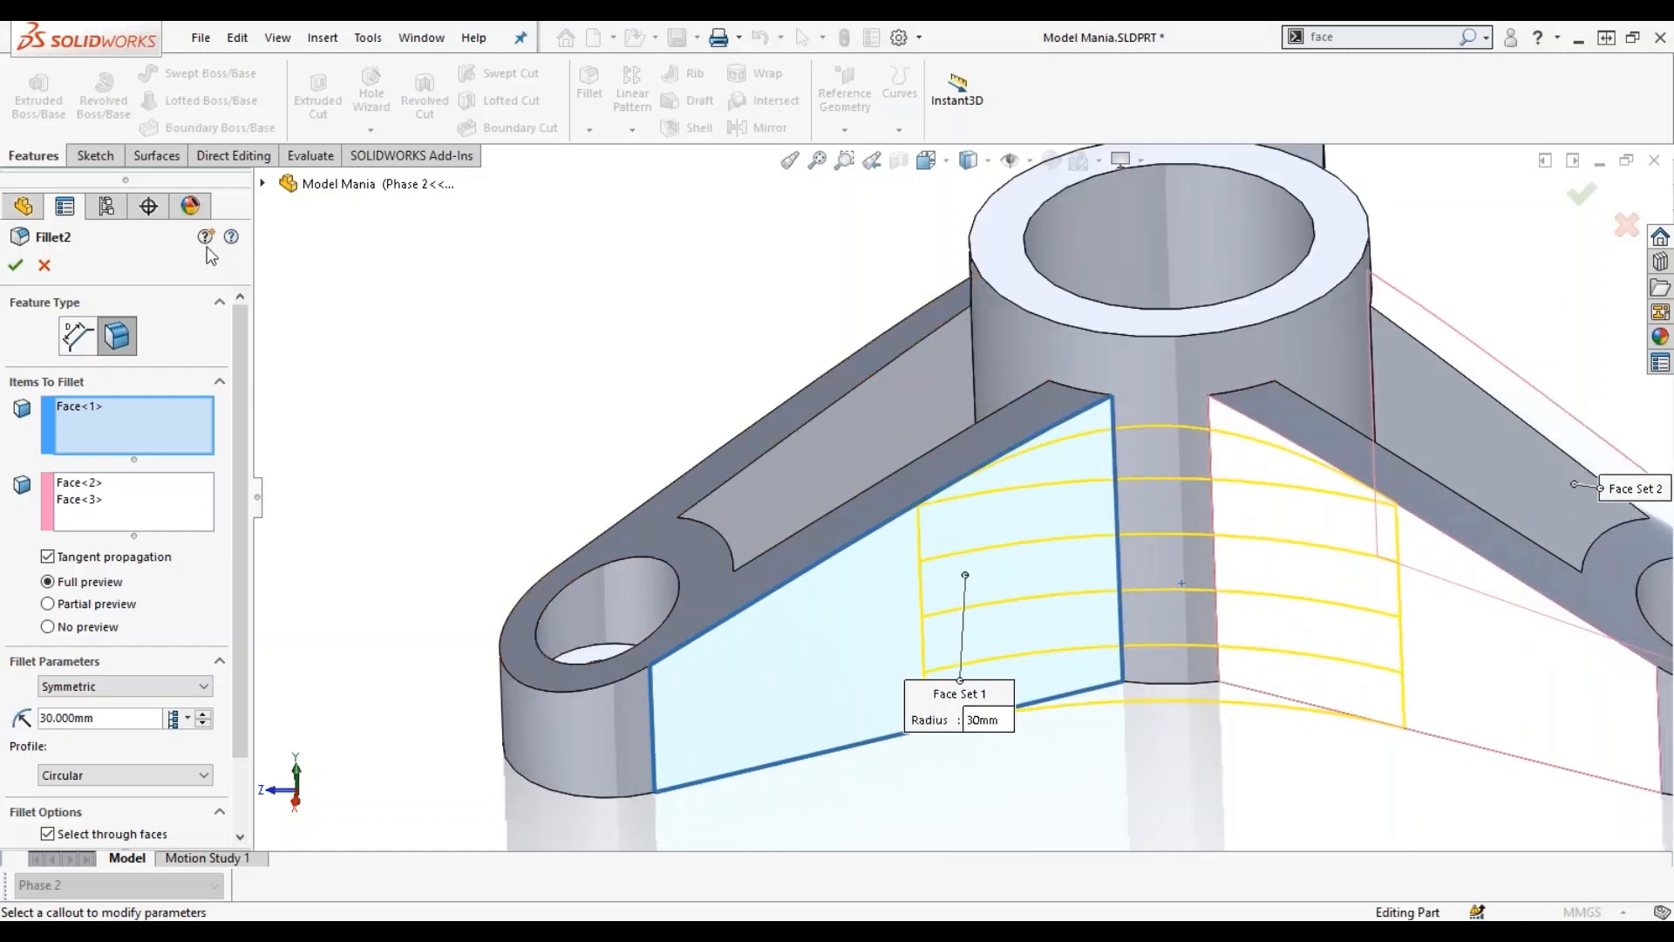
left_click(45, 266)
Roll the feature history forward through Fillet4 to the end and examine the fillets between all three arms.
left_click_drag(119, 713, 129, 758)
scroll(1072, 757, "up", 3)
middle_click_drag(1073, 756, 914, 838)
middle_click_drag(994, 791, 855, 742)
left_click_drag(158, 753, 131, 800)
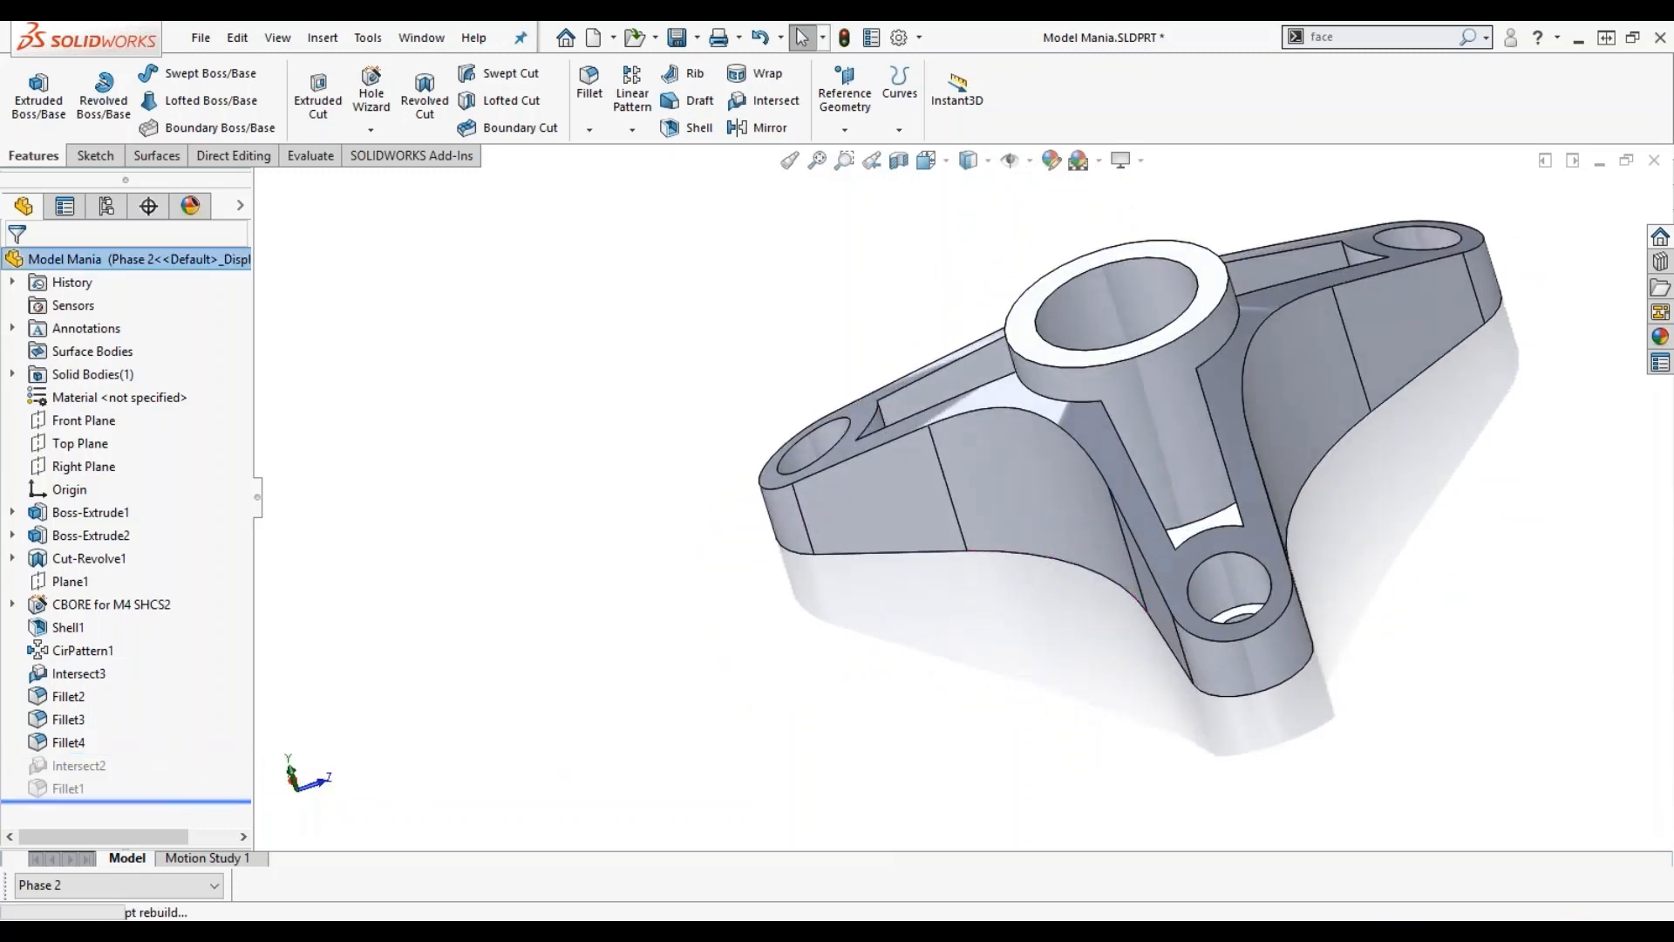
middle_click_drag(785, 718, 926, 682)
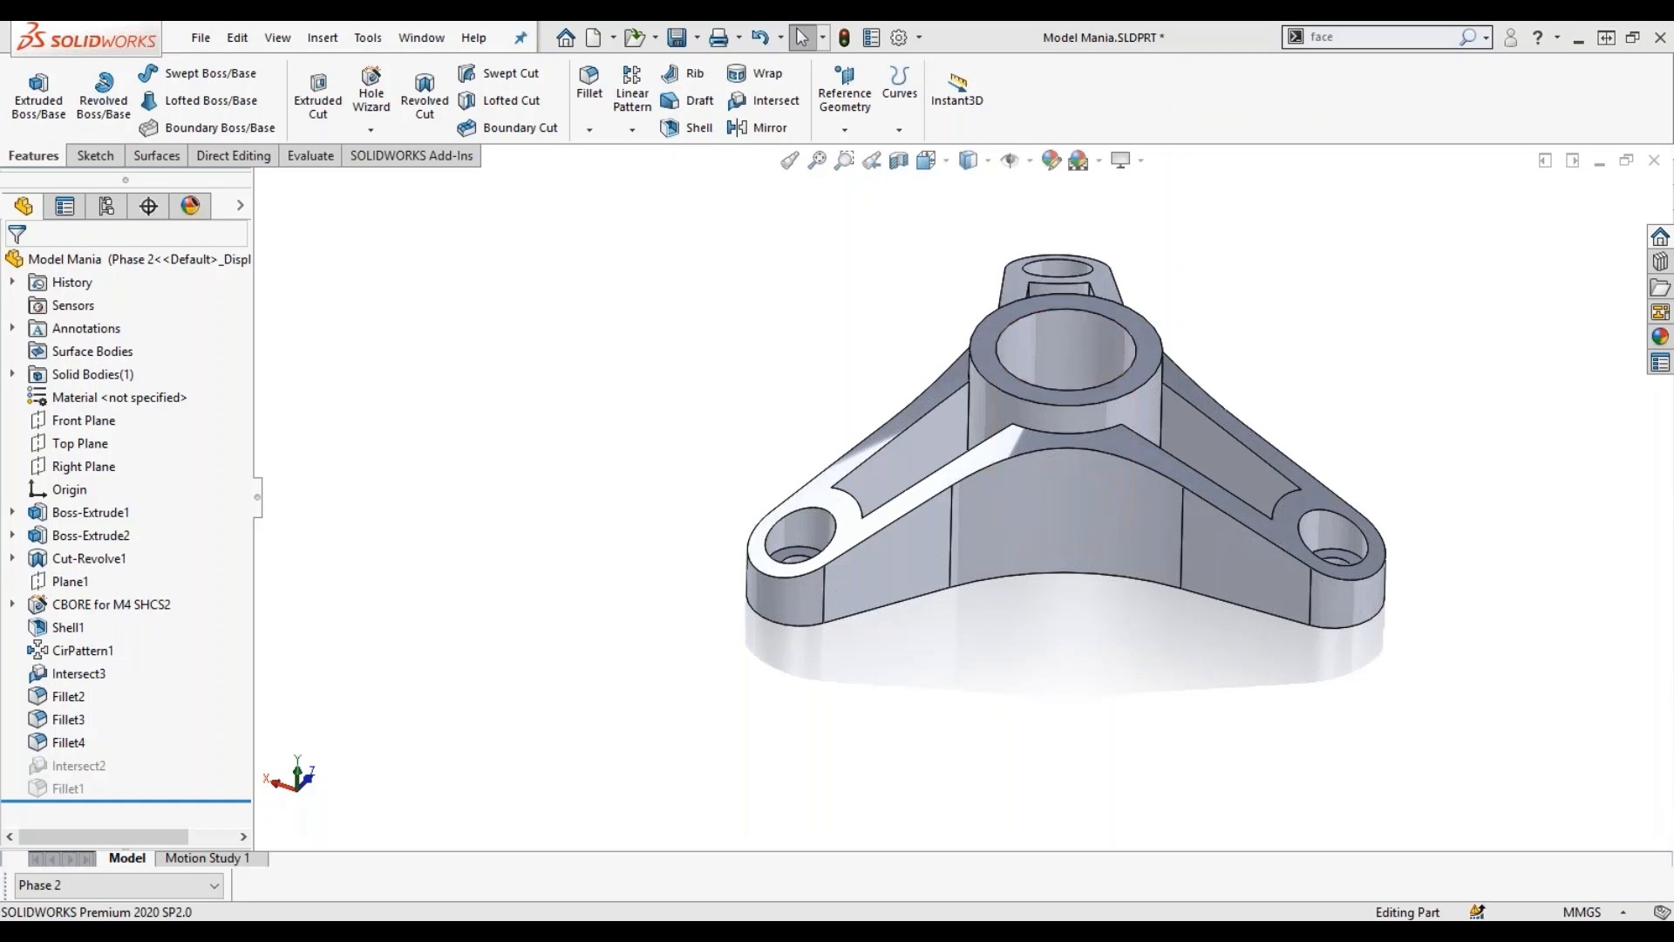
Close the Model Mania part and open Block Method.SLDPRT from the Fillet Webinar Parts folder.
left_click(1656, 161)
left_click(767, 490)
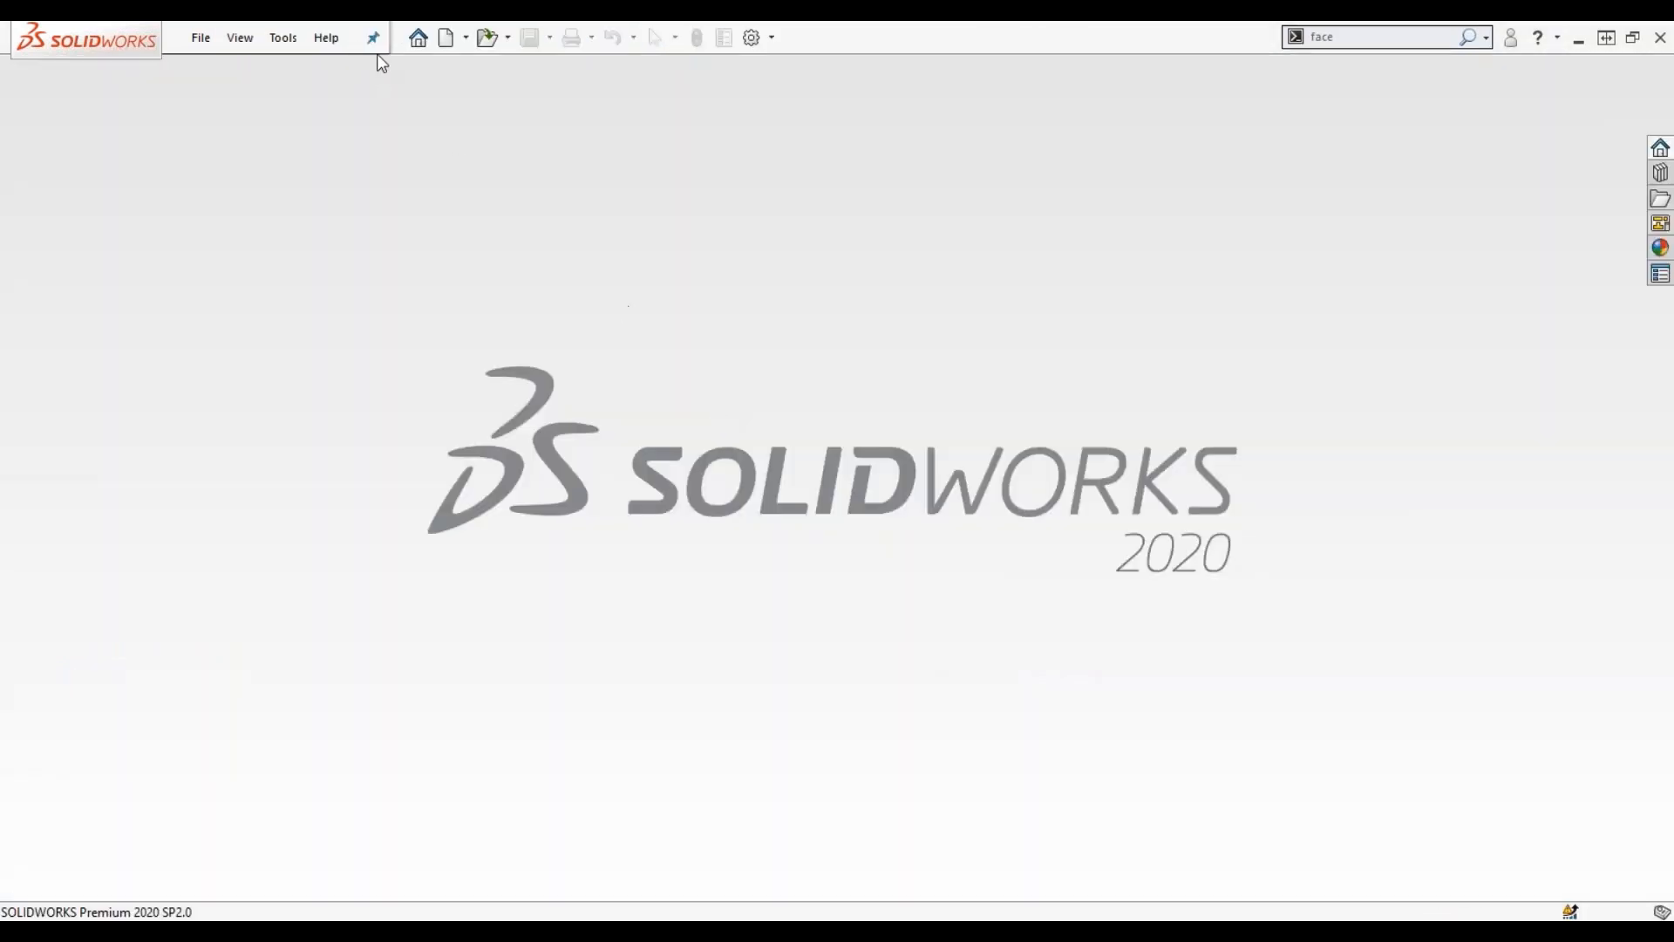
left_click(486, 42)
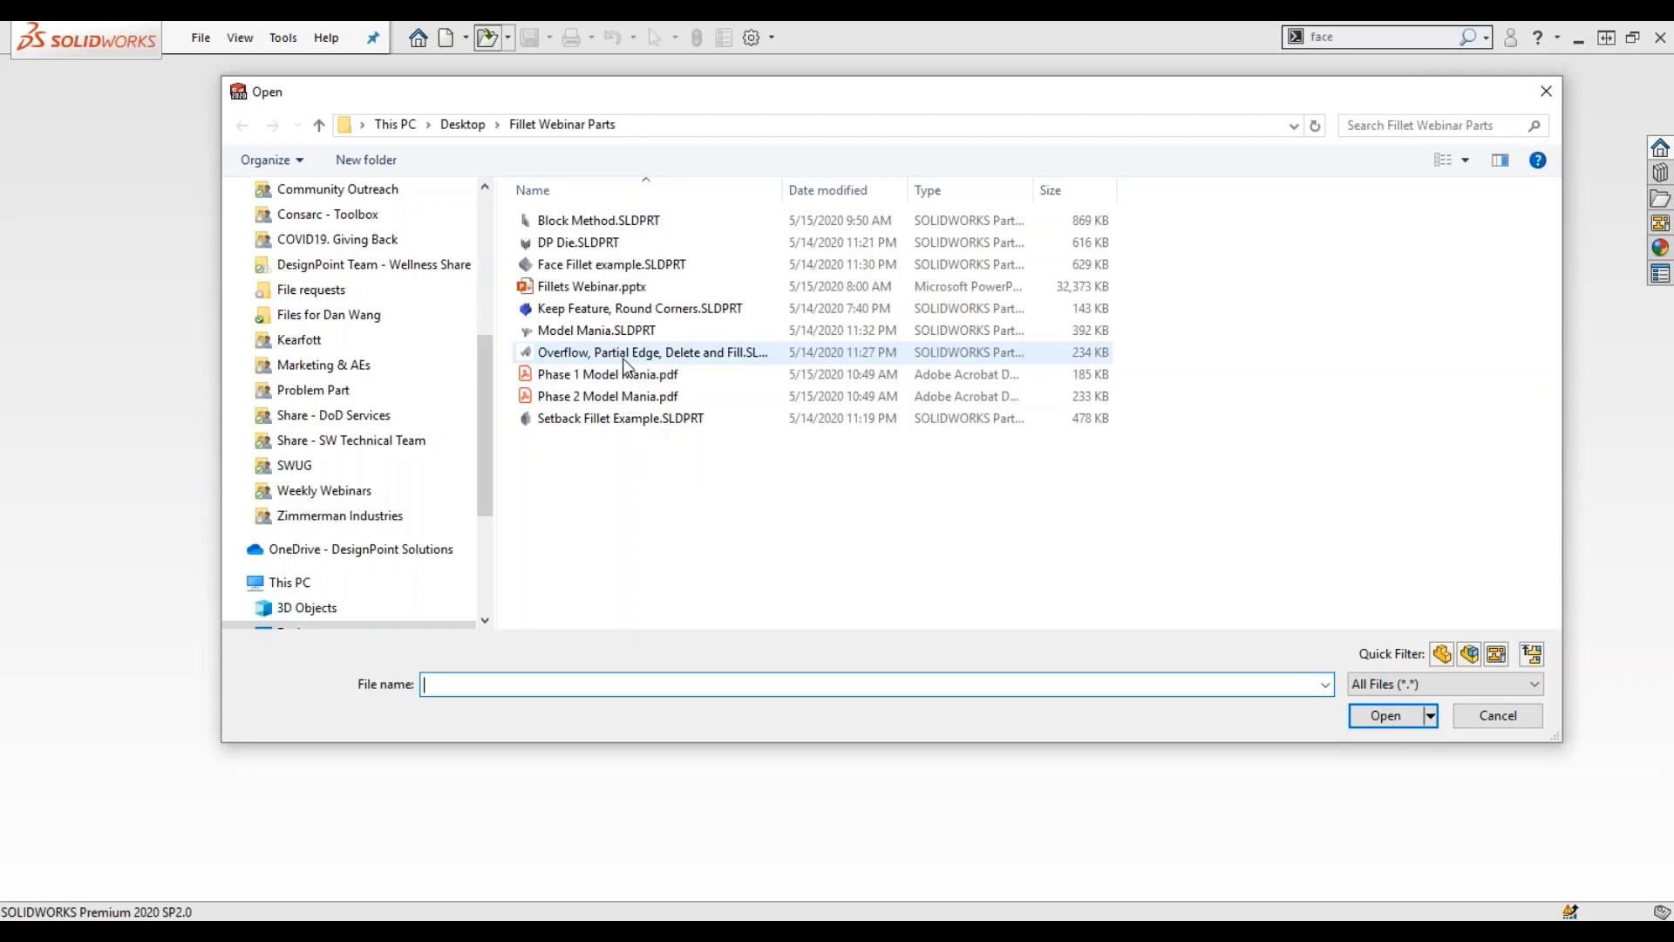
left_click(645, 224)
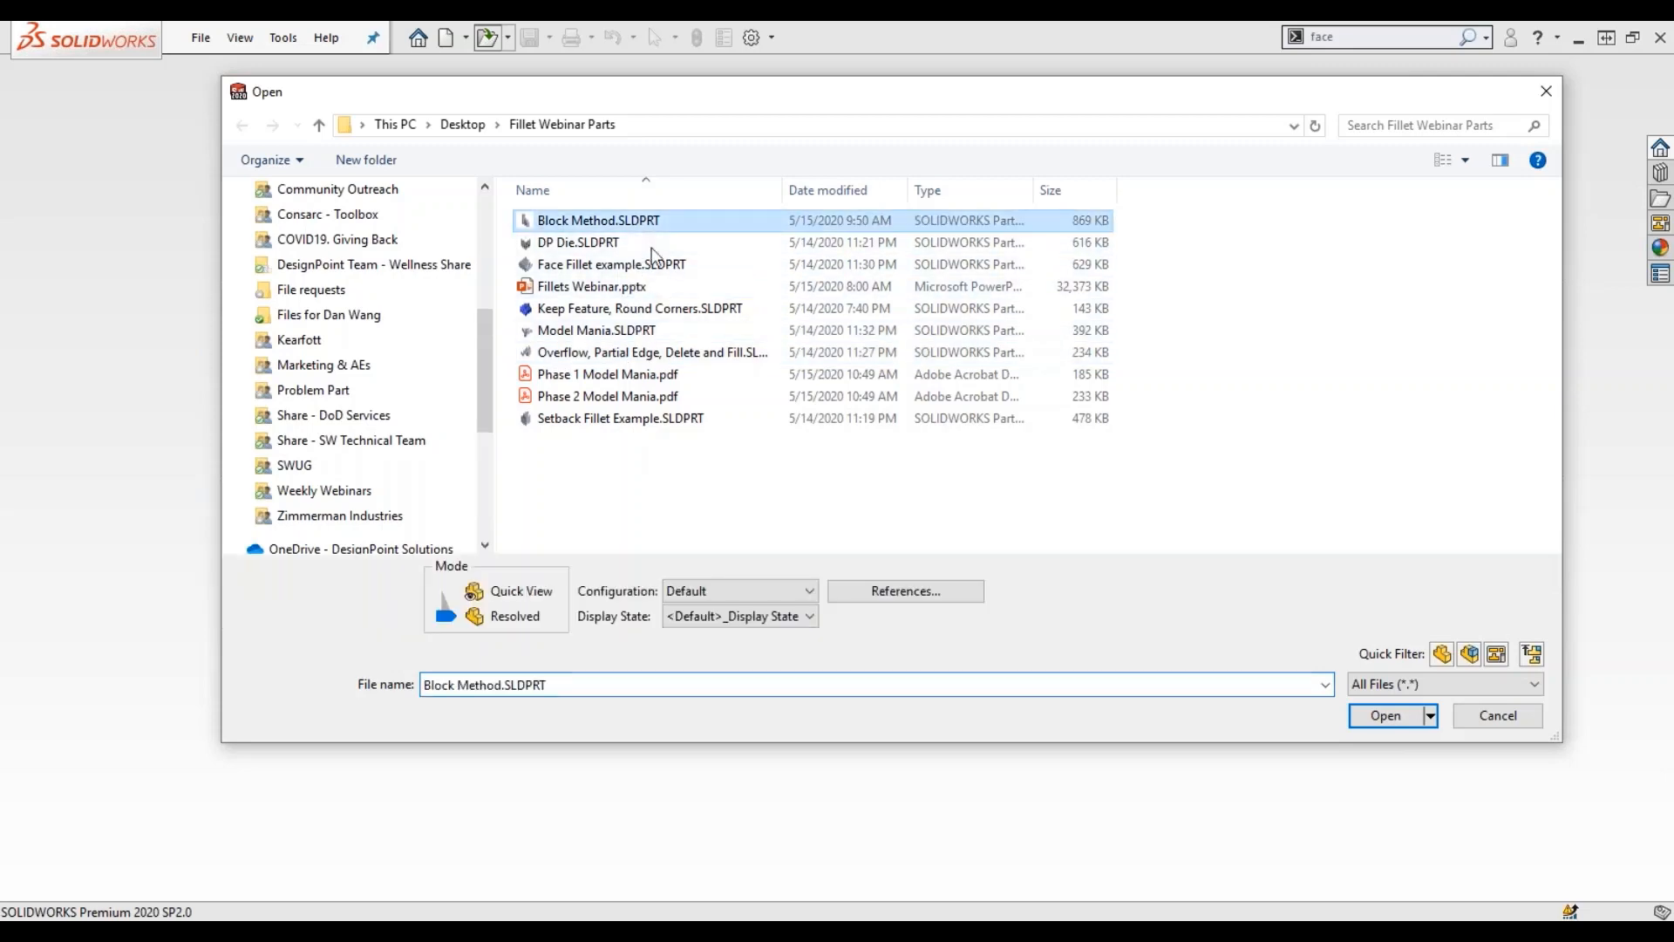
left_click(1368, 716)
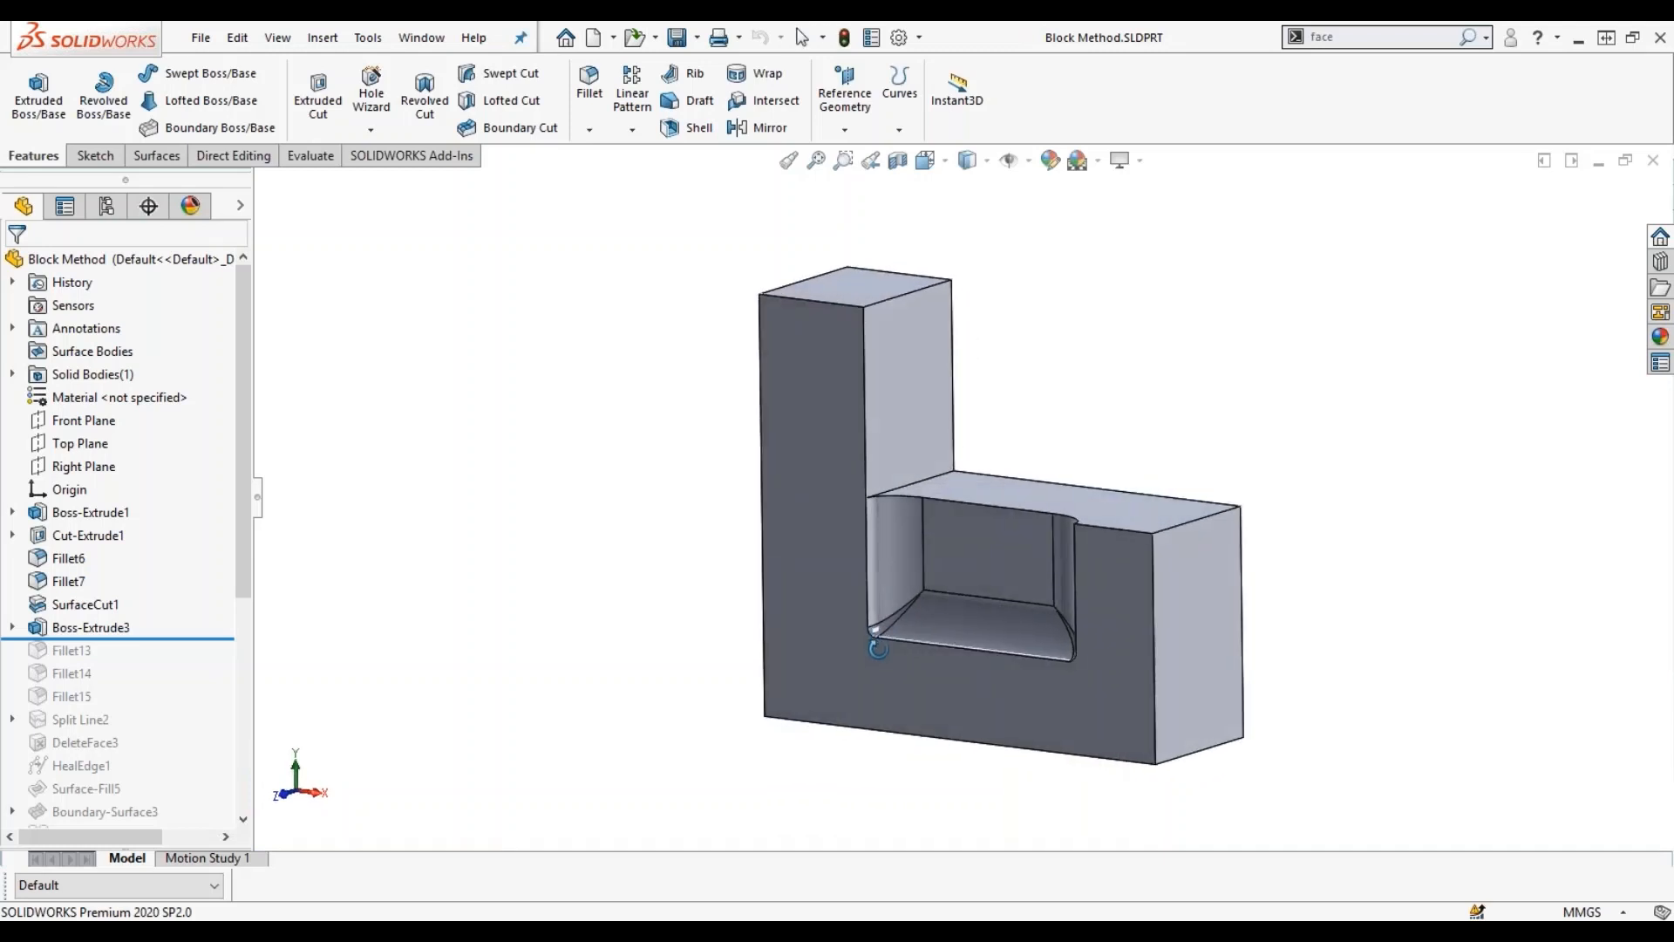
scroll(899, 584, "down", 2)
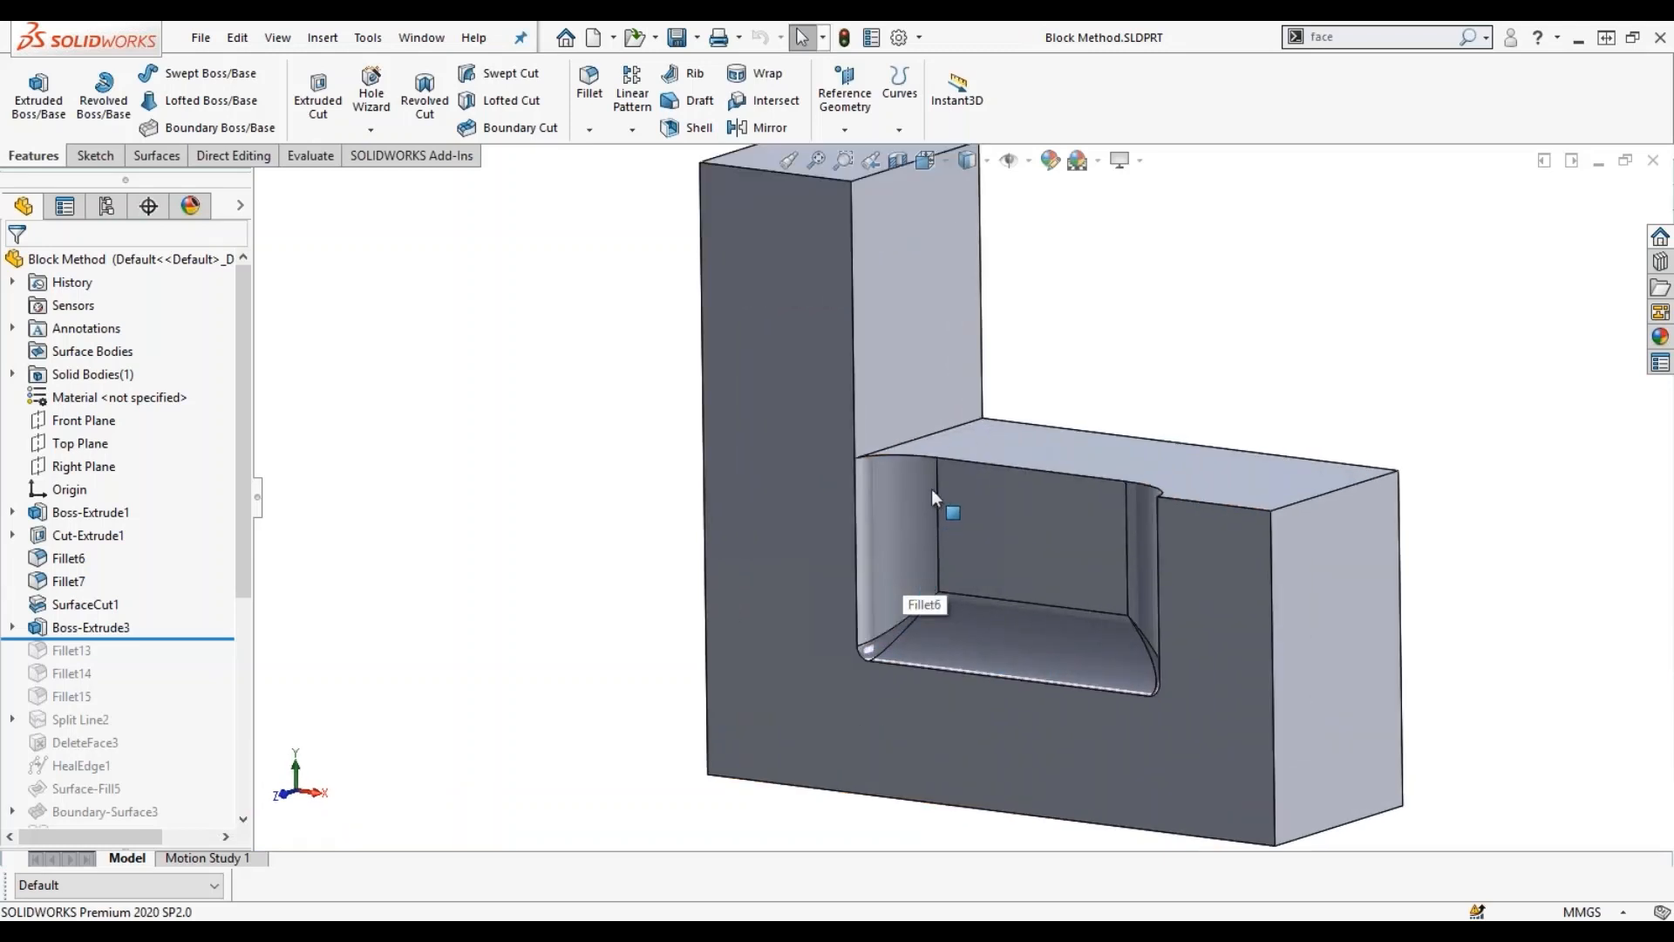
scroll(888, 447, "down", 2)
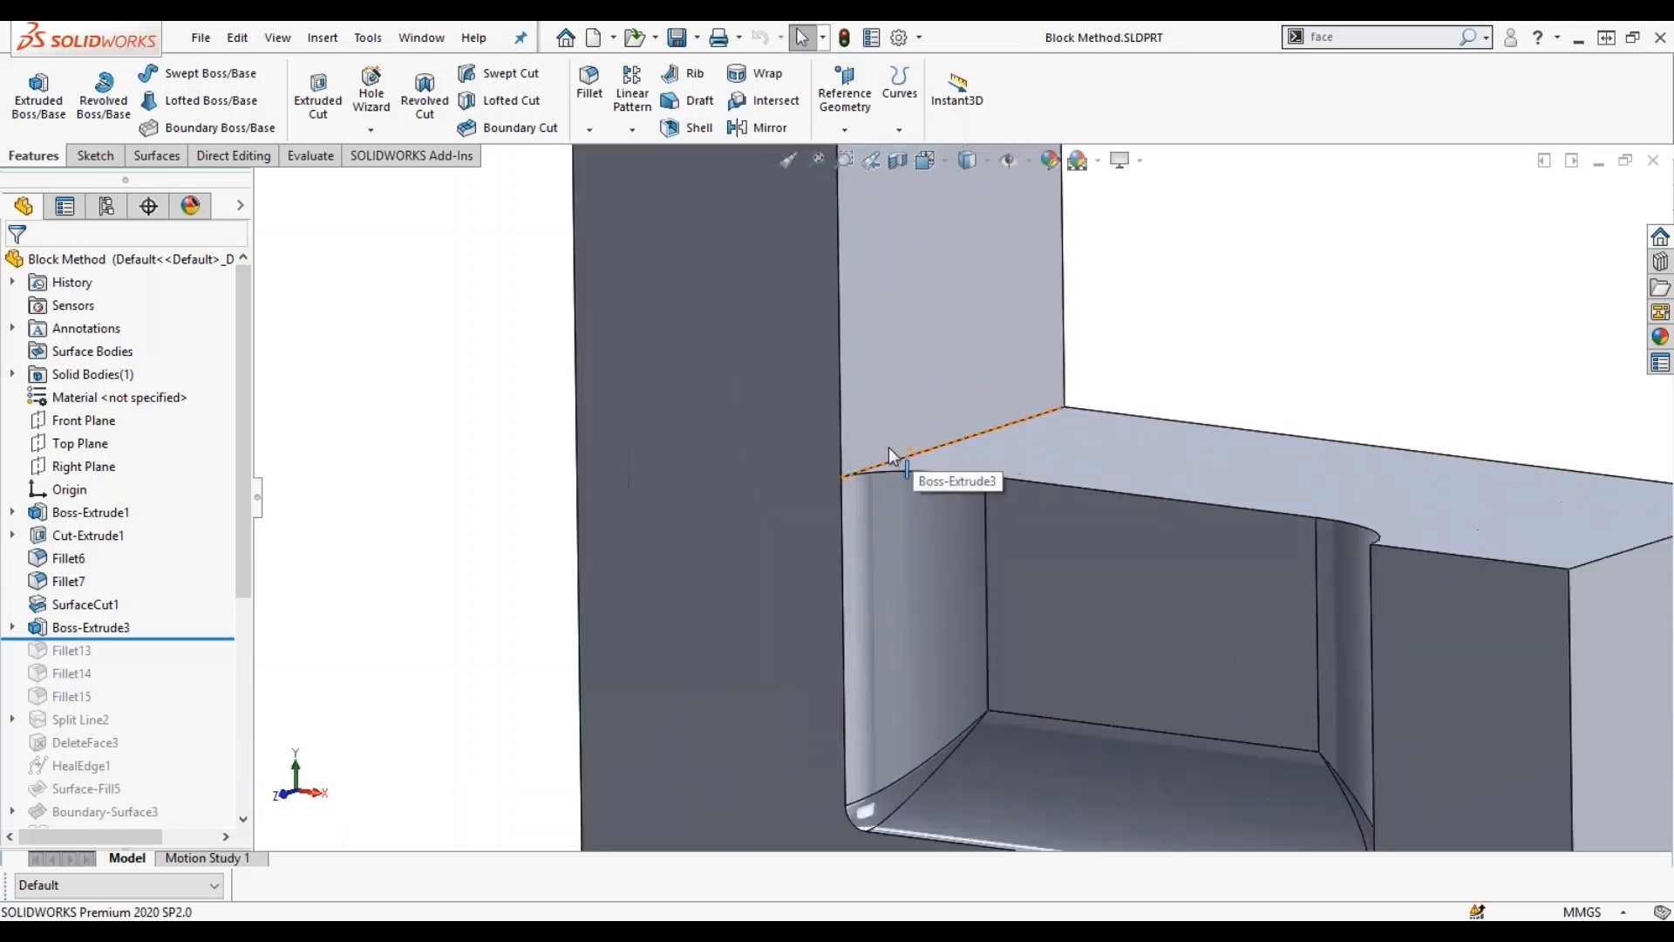
scroll(842, 478, "down", 2)
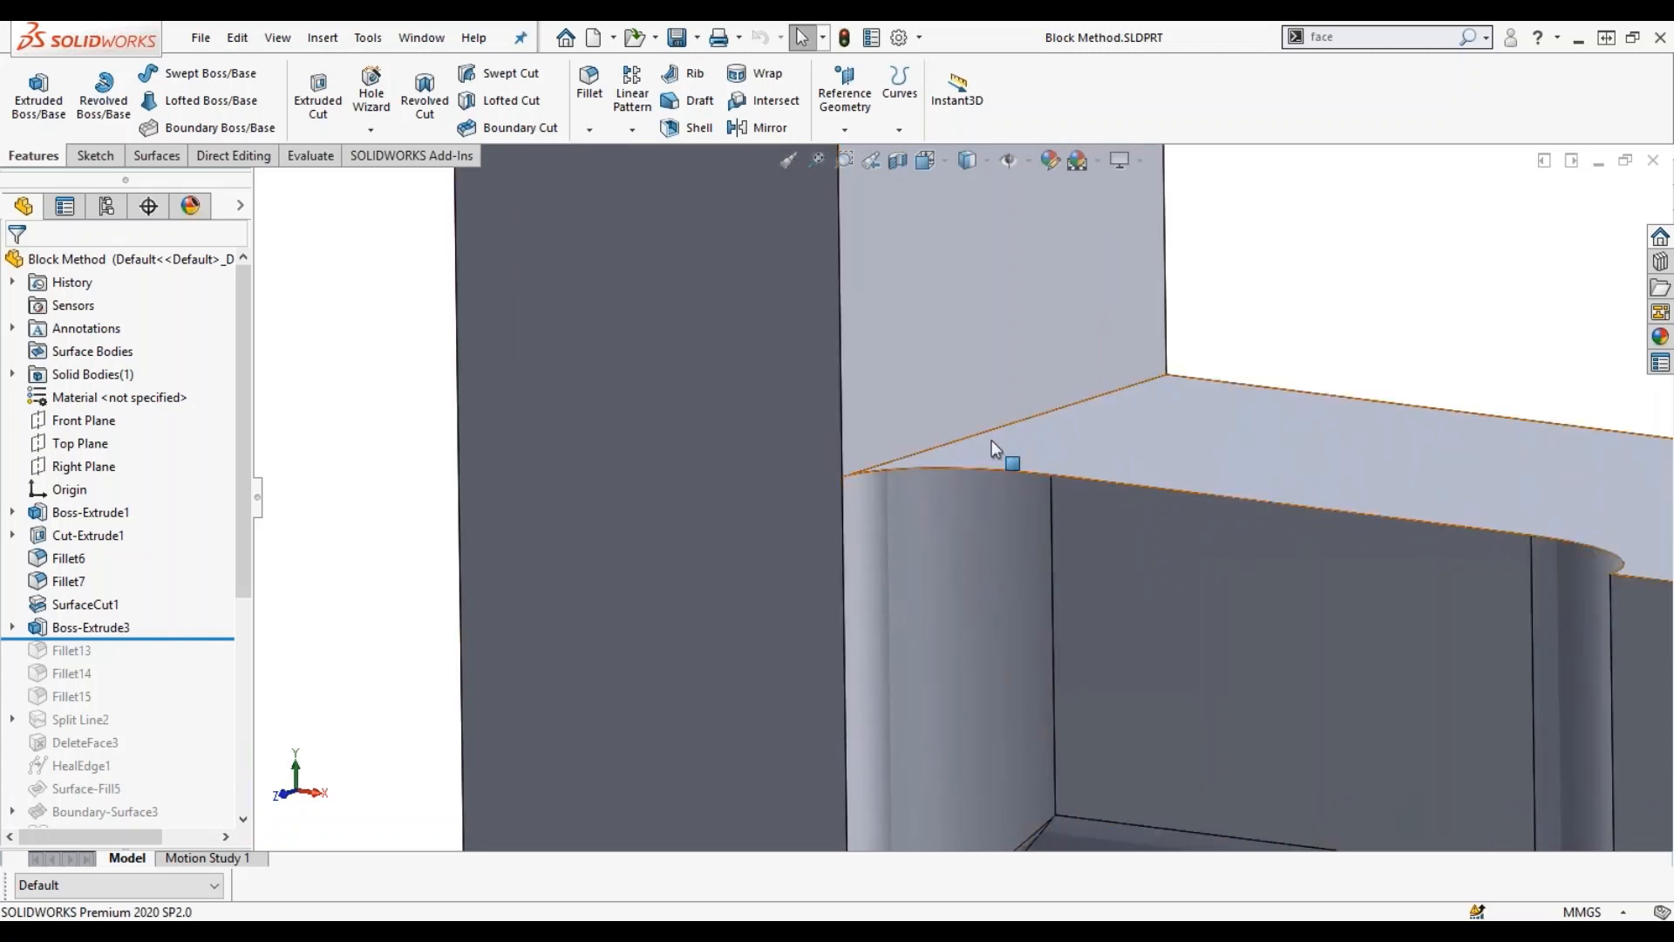
left_click(590, 92)
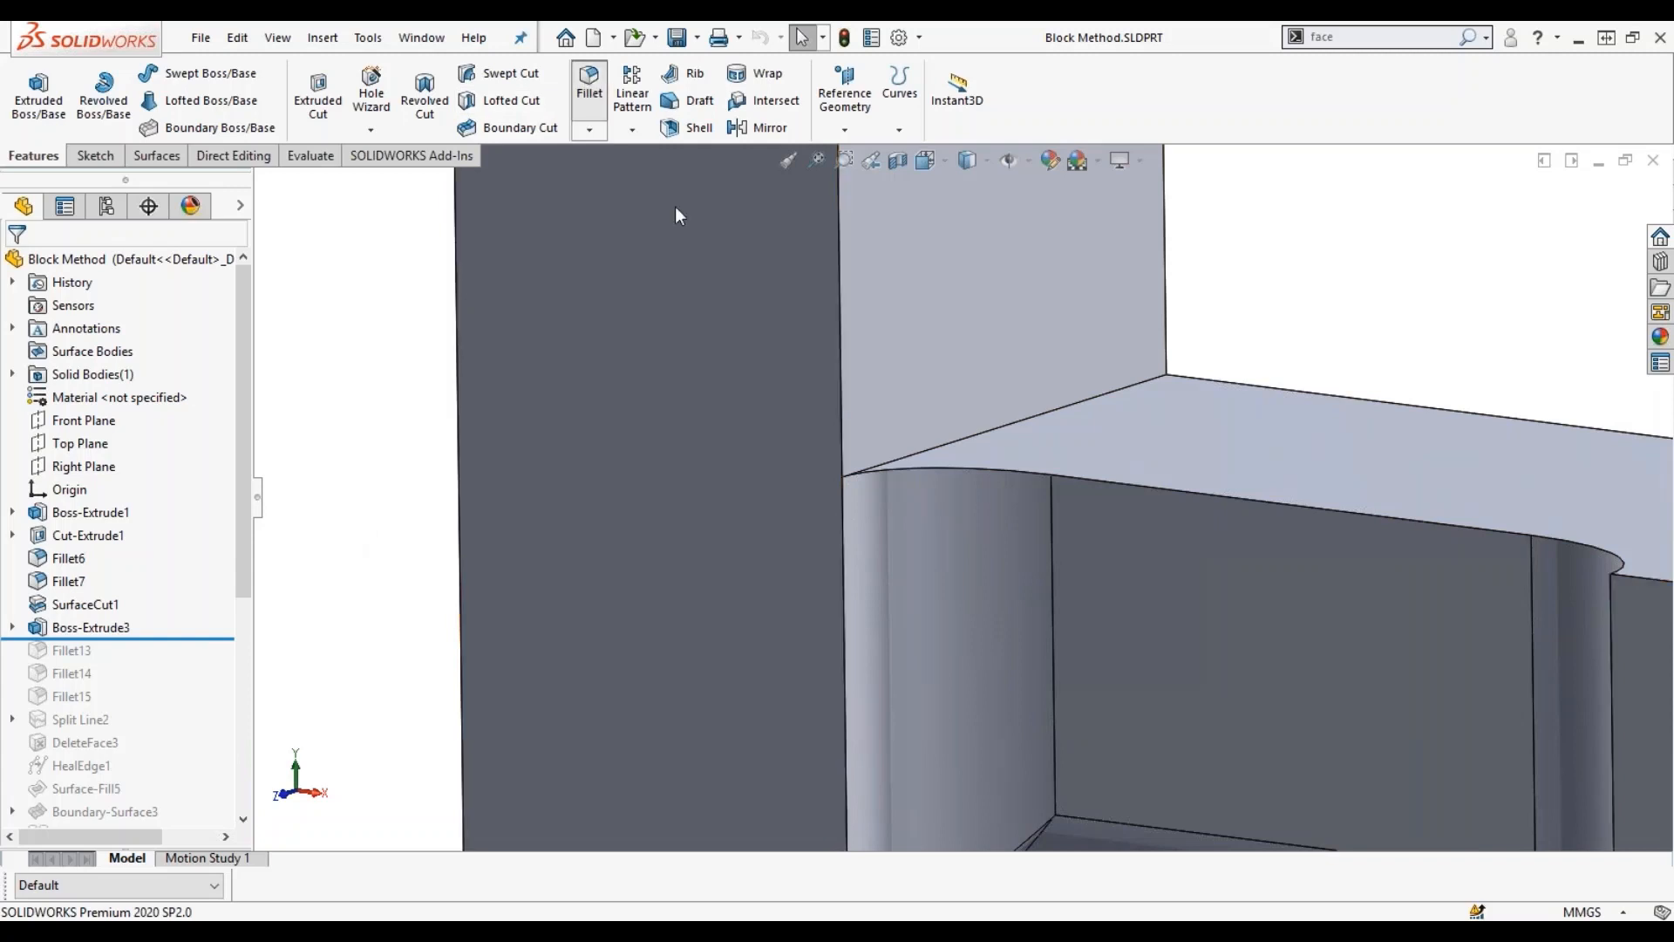
left_click(834, 343)
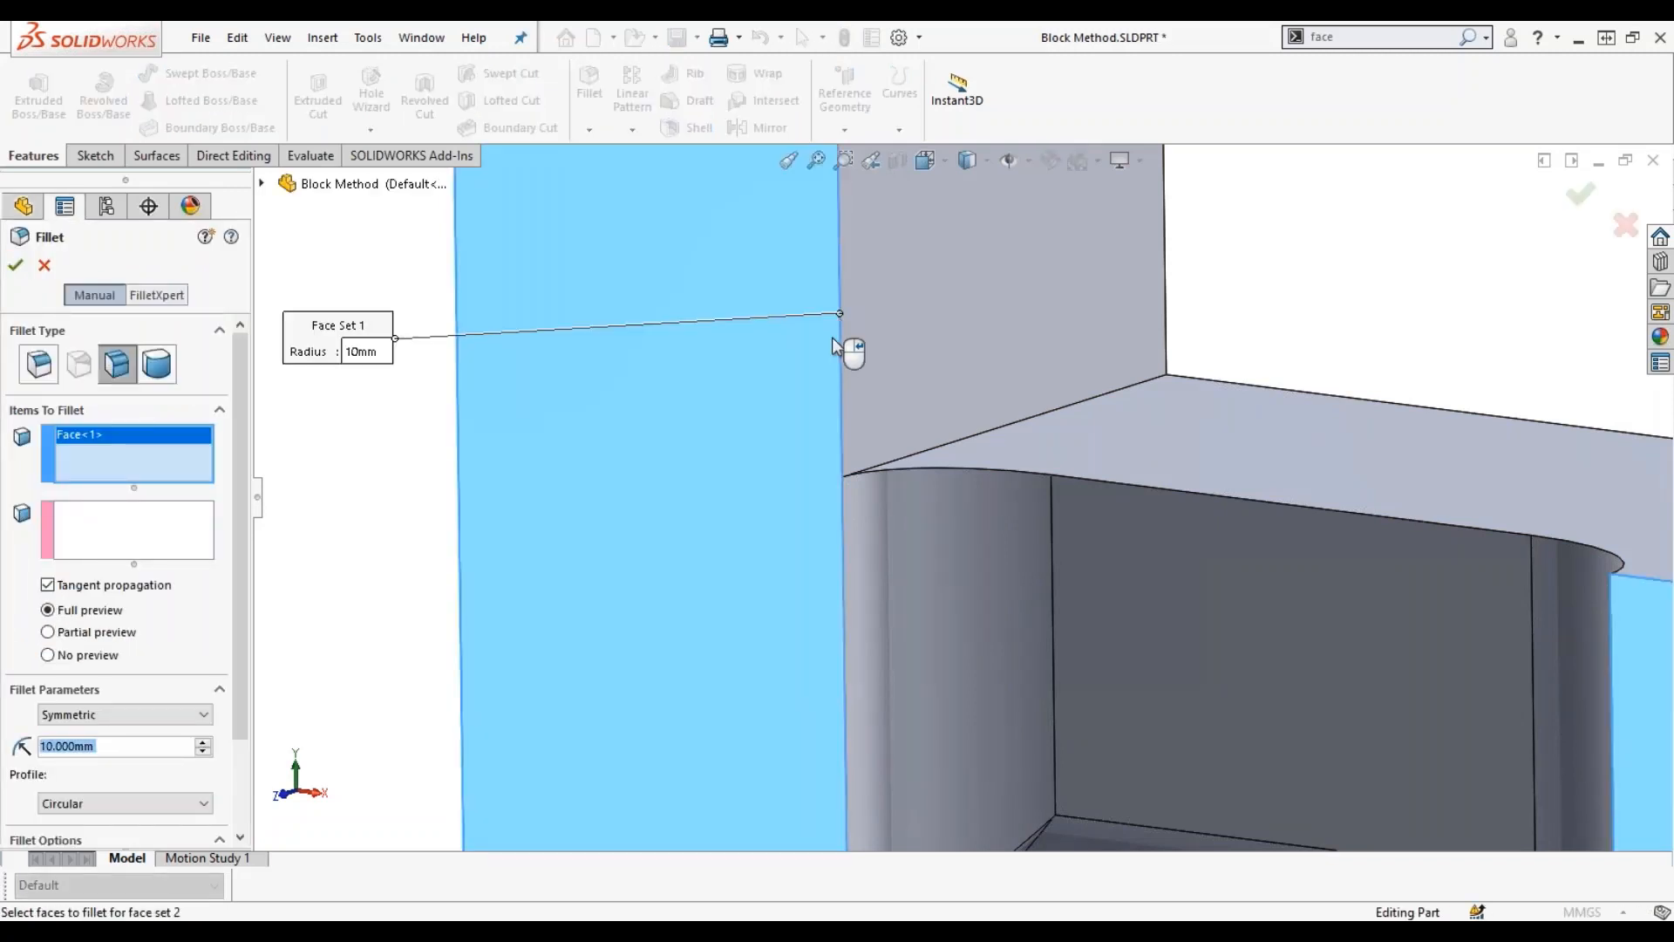
left_click(43, 267)
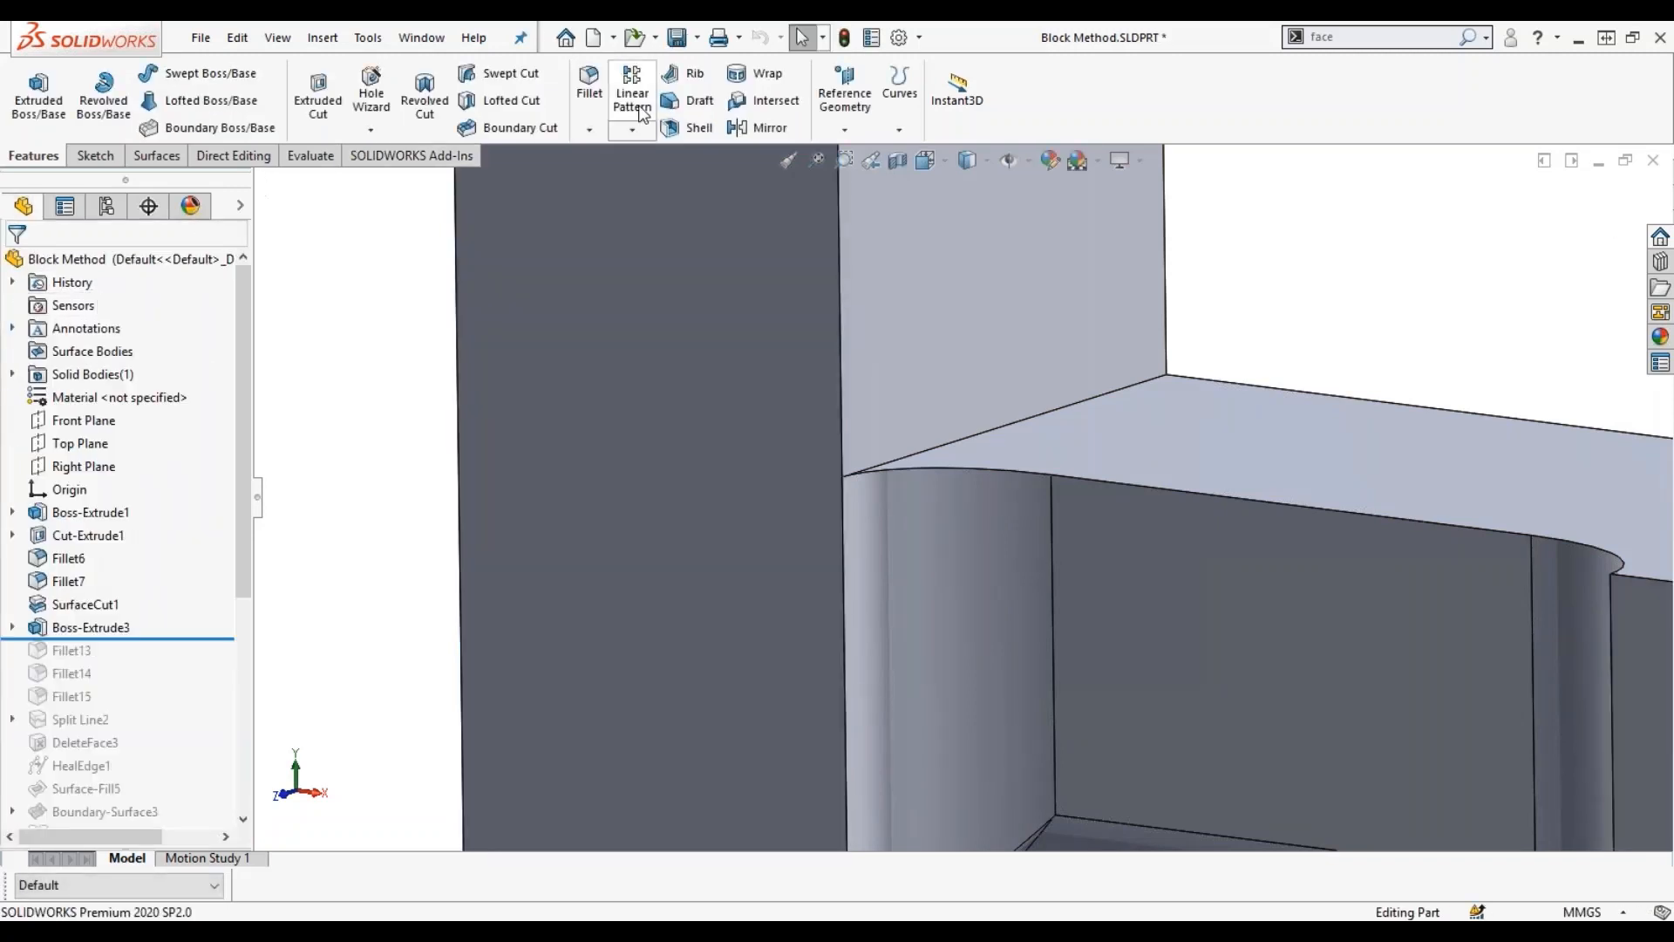
Try a 10 mm symmetric constant-size fillet on the vertical edge above the pocket's corner, then abandon it.
left_click(591, 85)
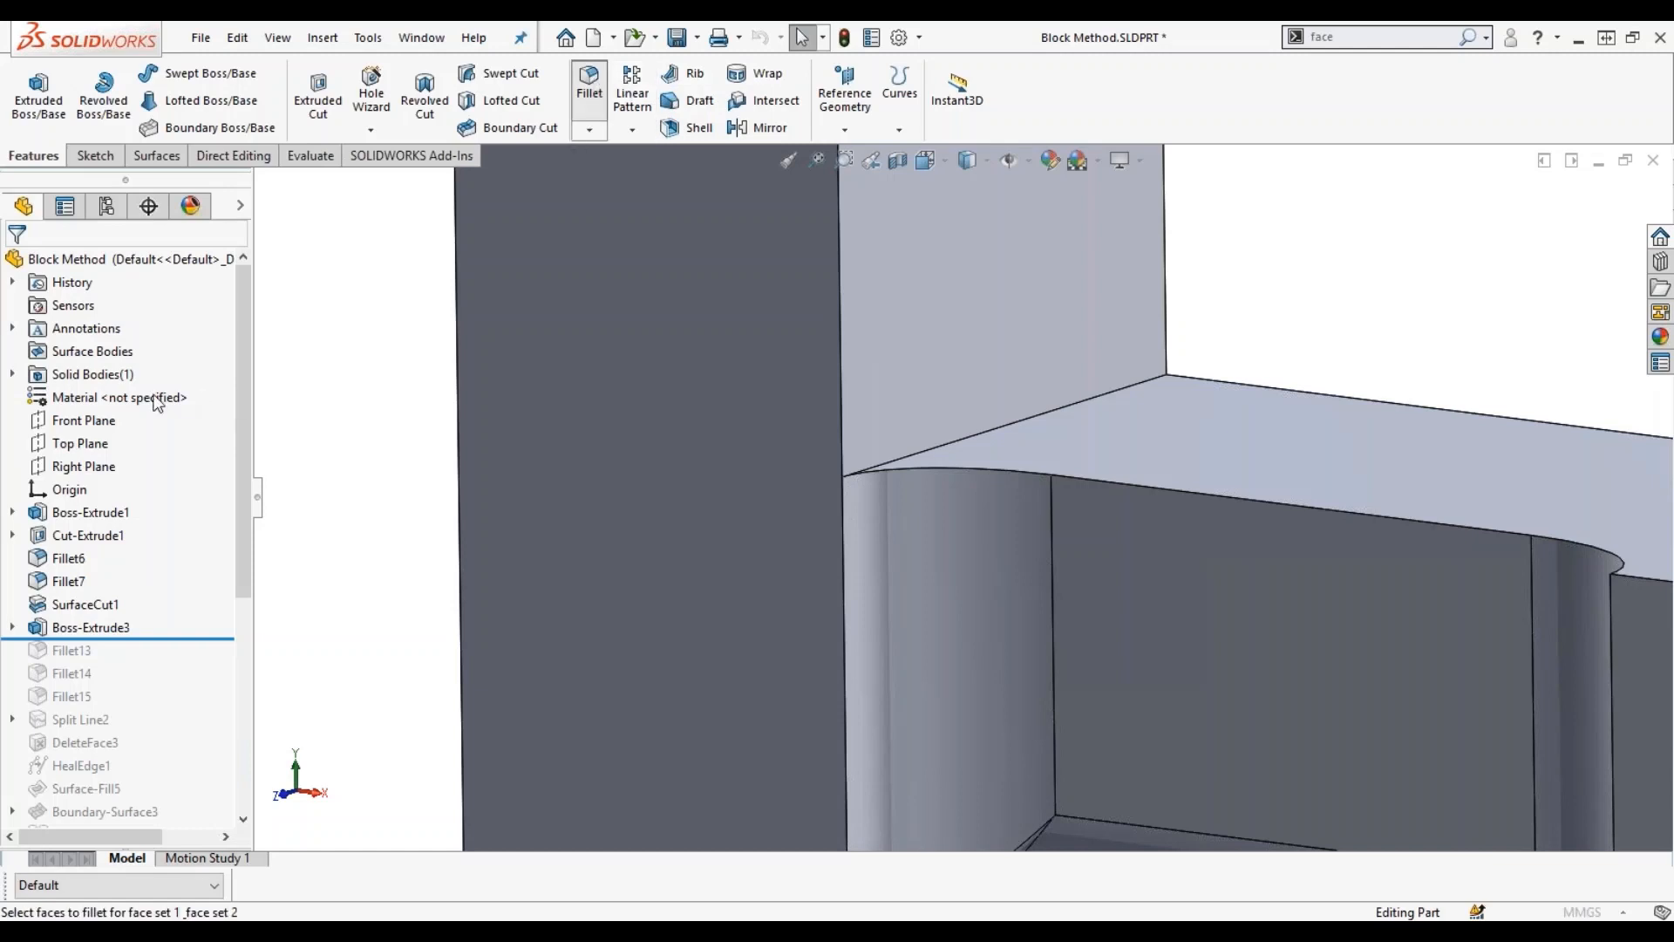
left_click(41, 366)
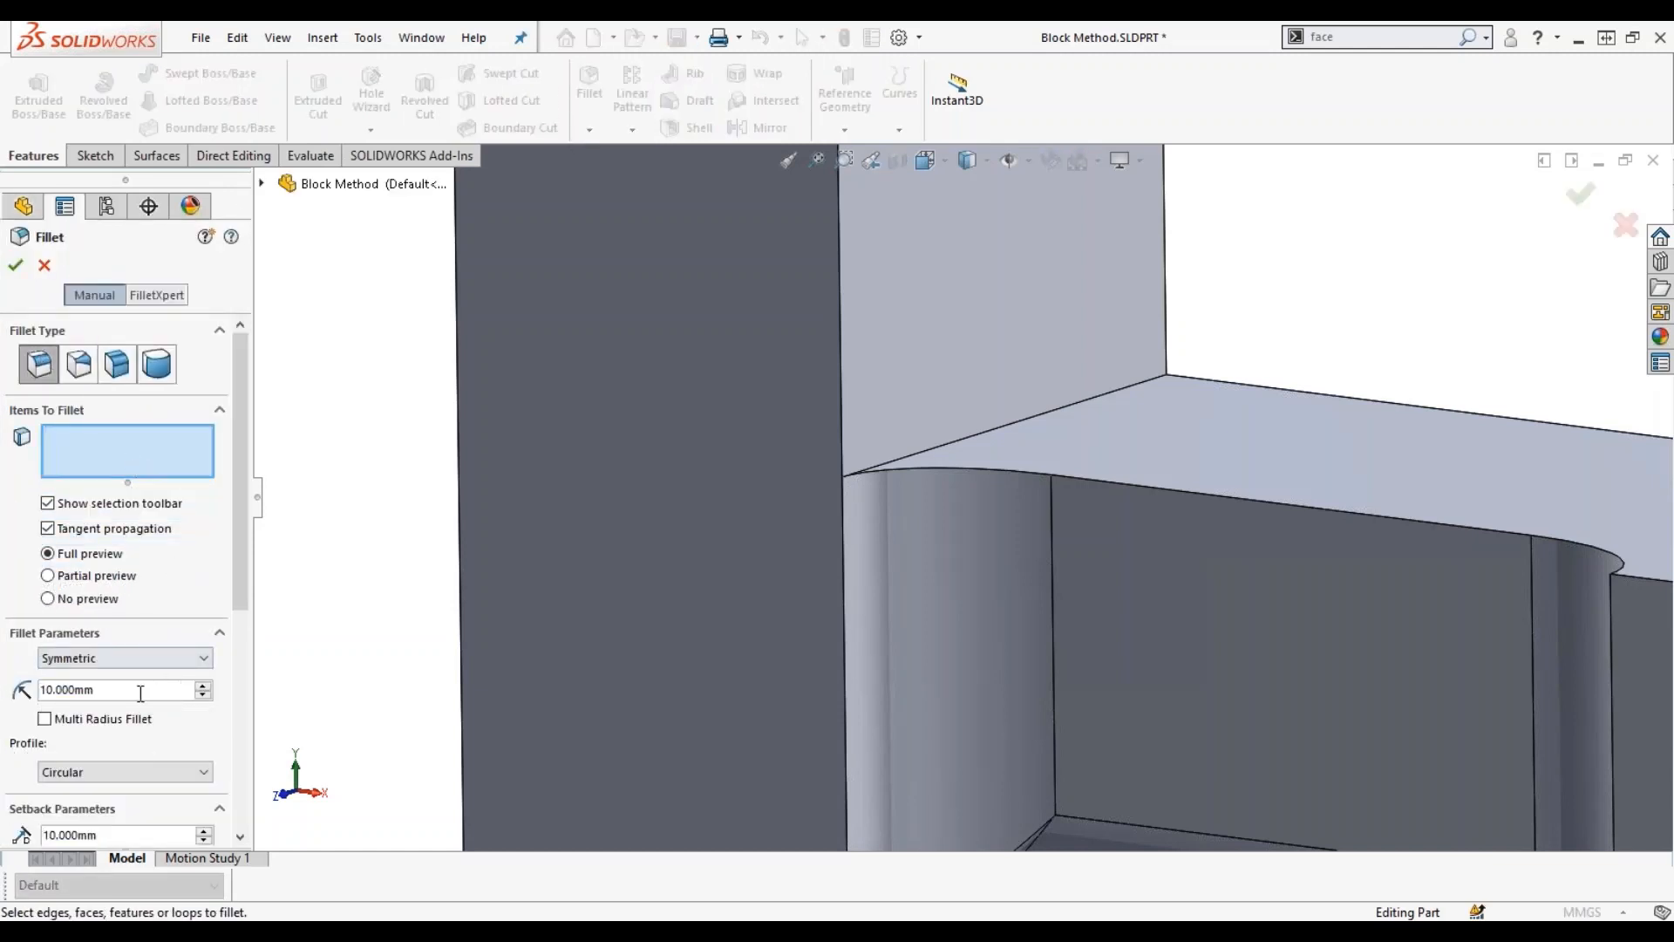
left_click(842, 323)
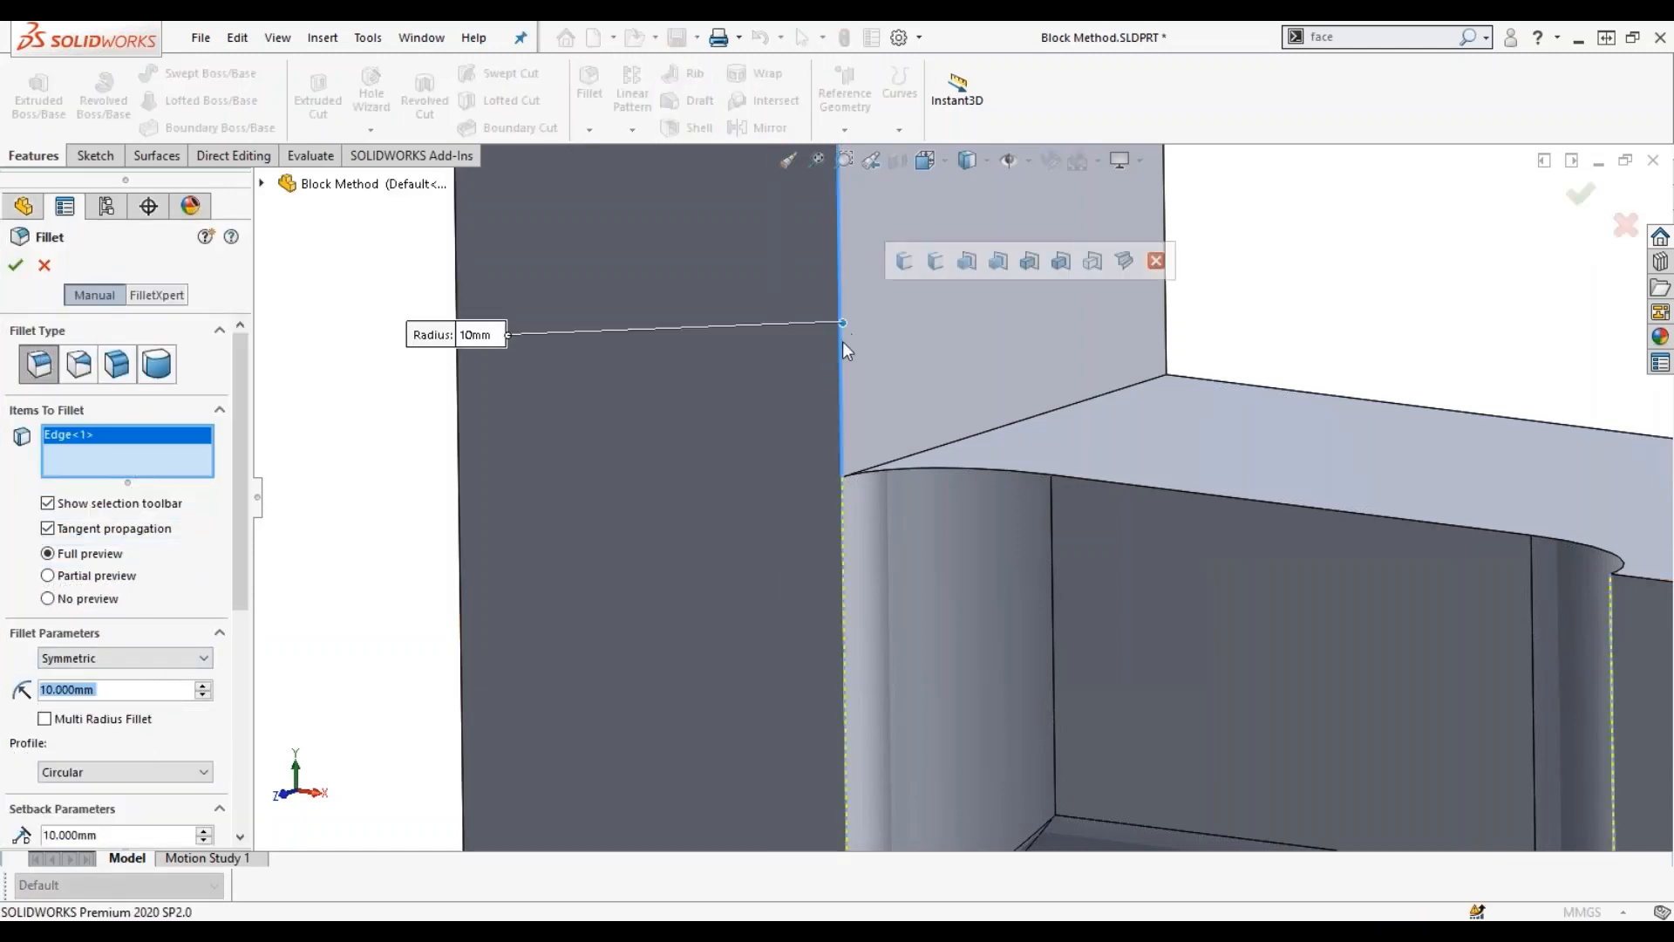
left_click(14, 263)
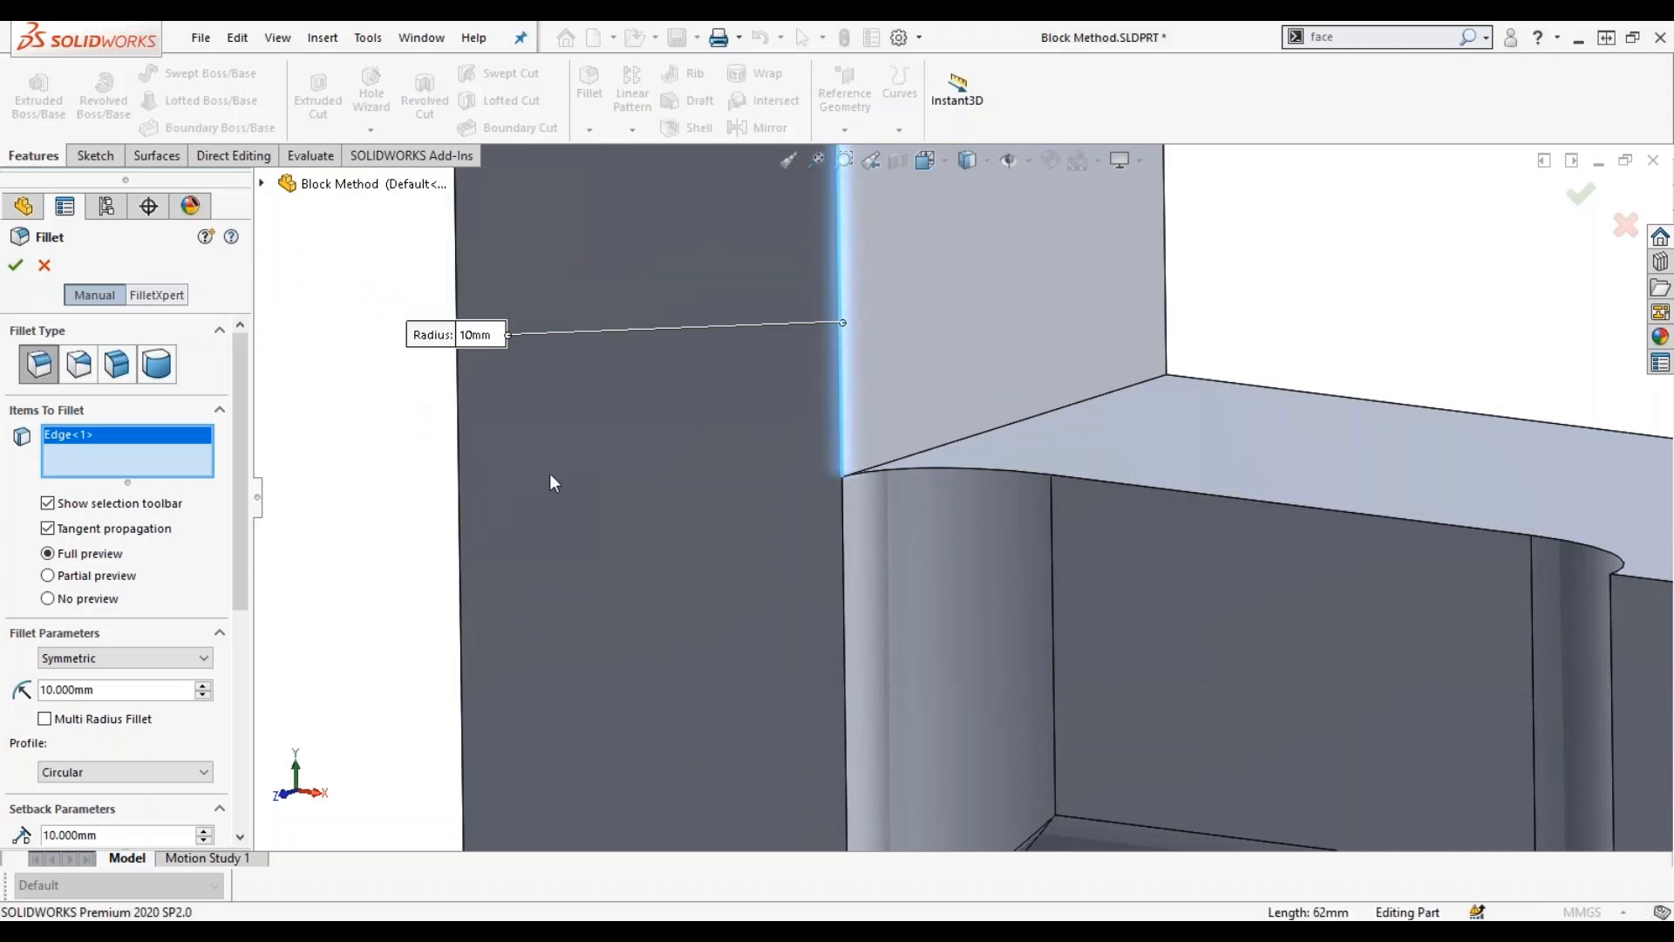
left_click(44, 265)
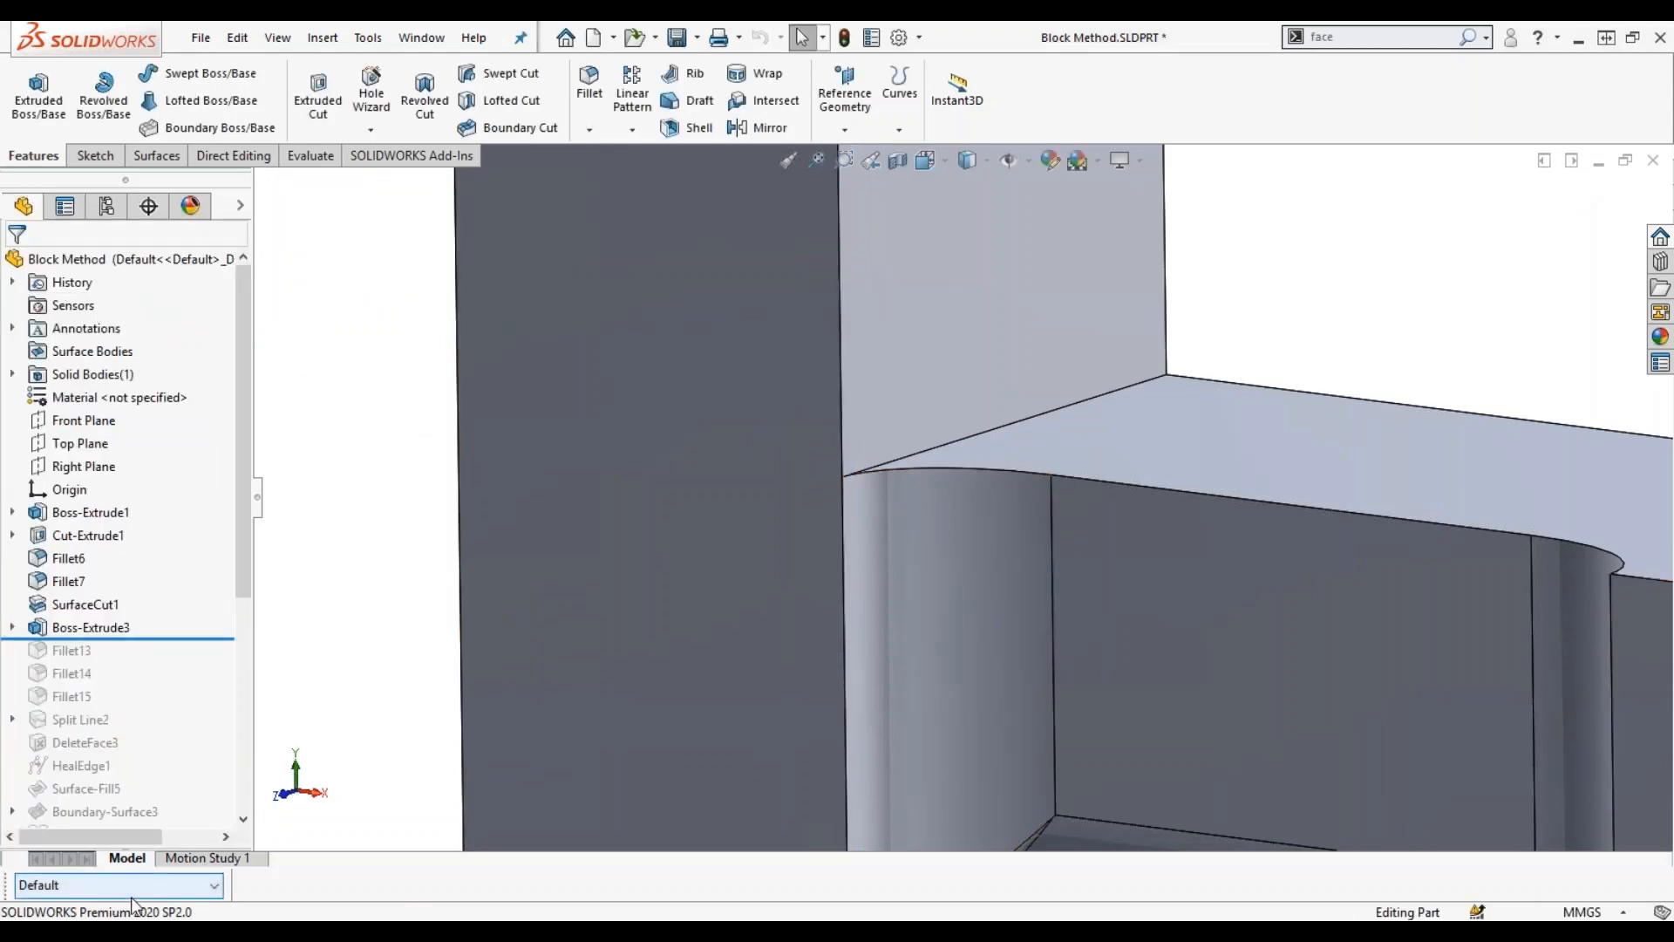
Activate the Normal Fillets configuration of the block part.
scroll(1017, 605, "up", 3)
middle_click_drag(1018, 602, 1289, 579)
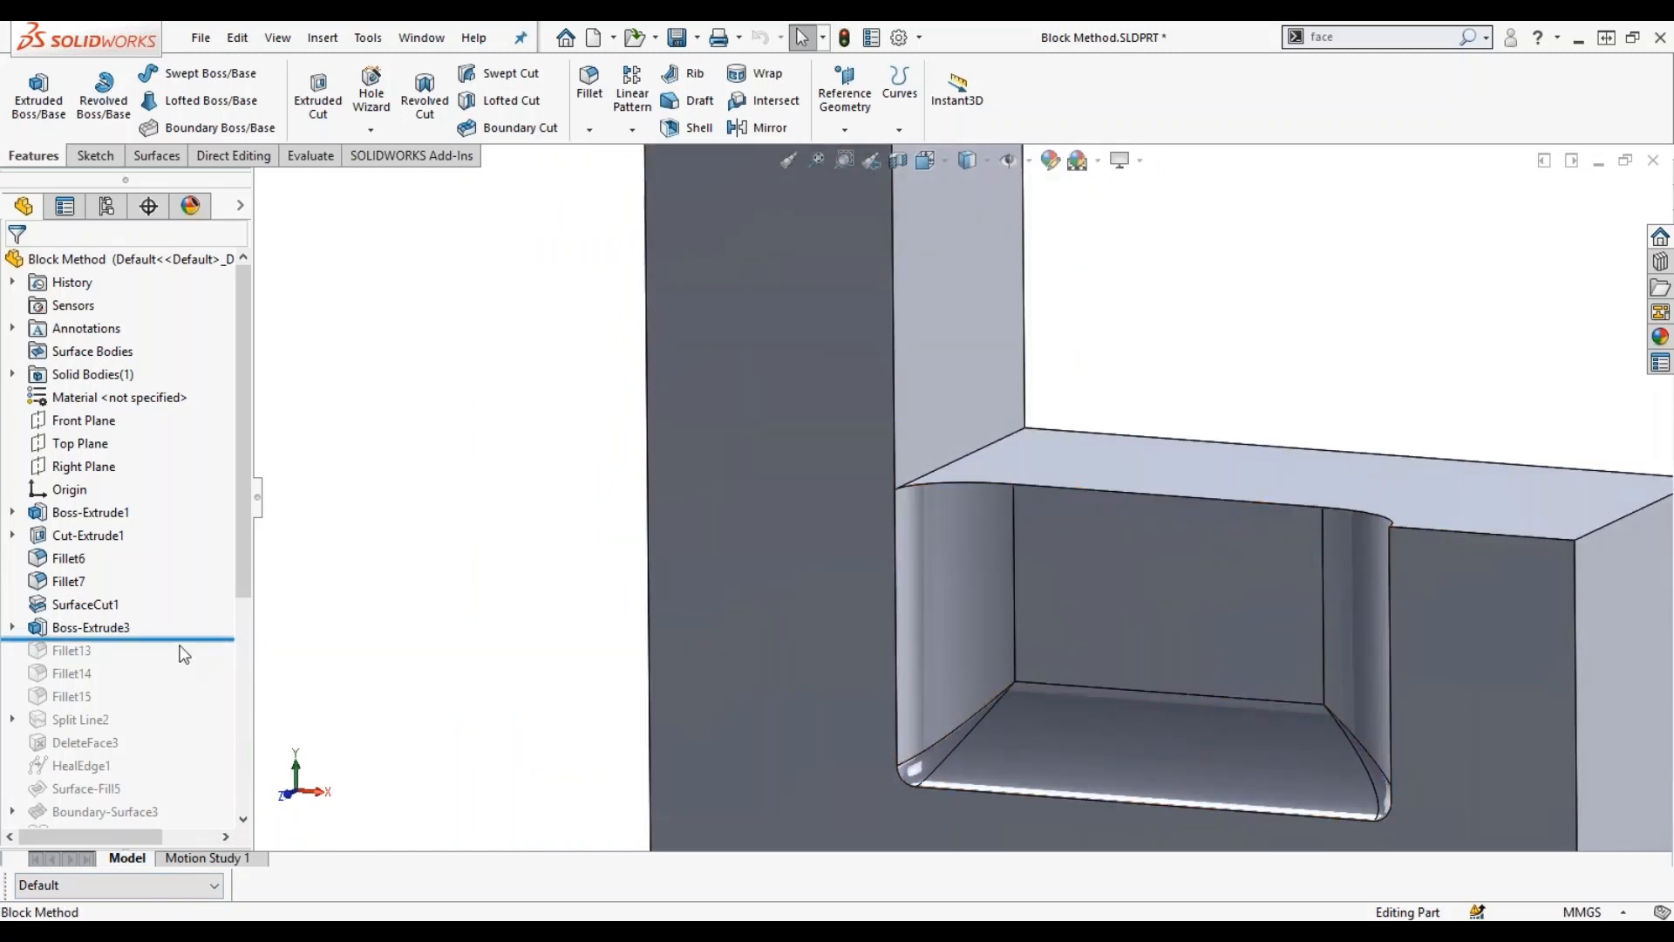
left_click(149, 891)
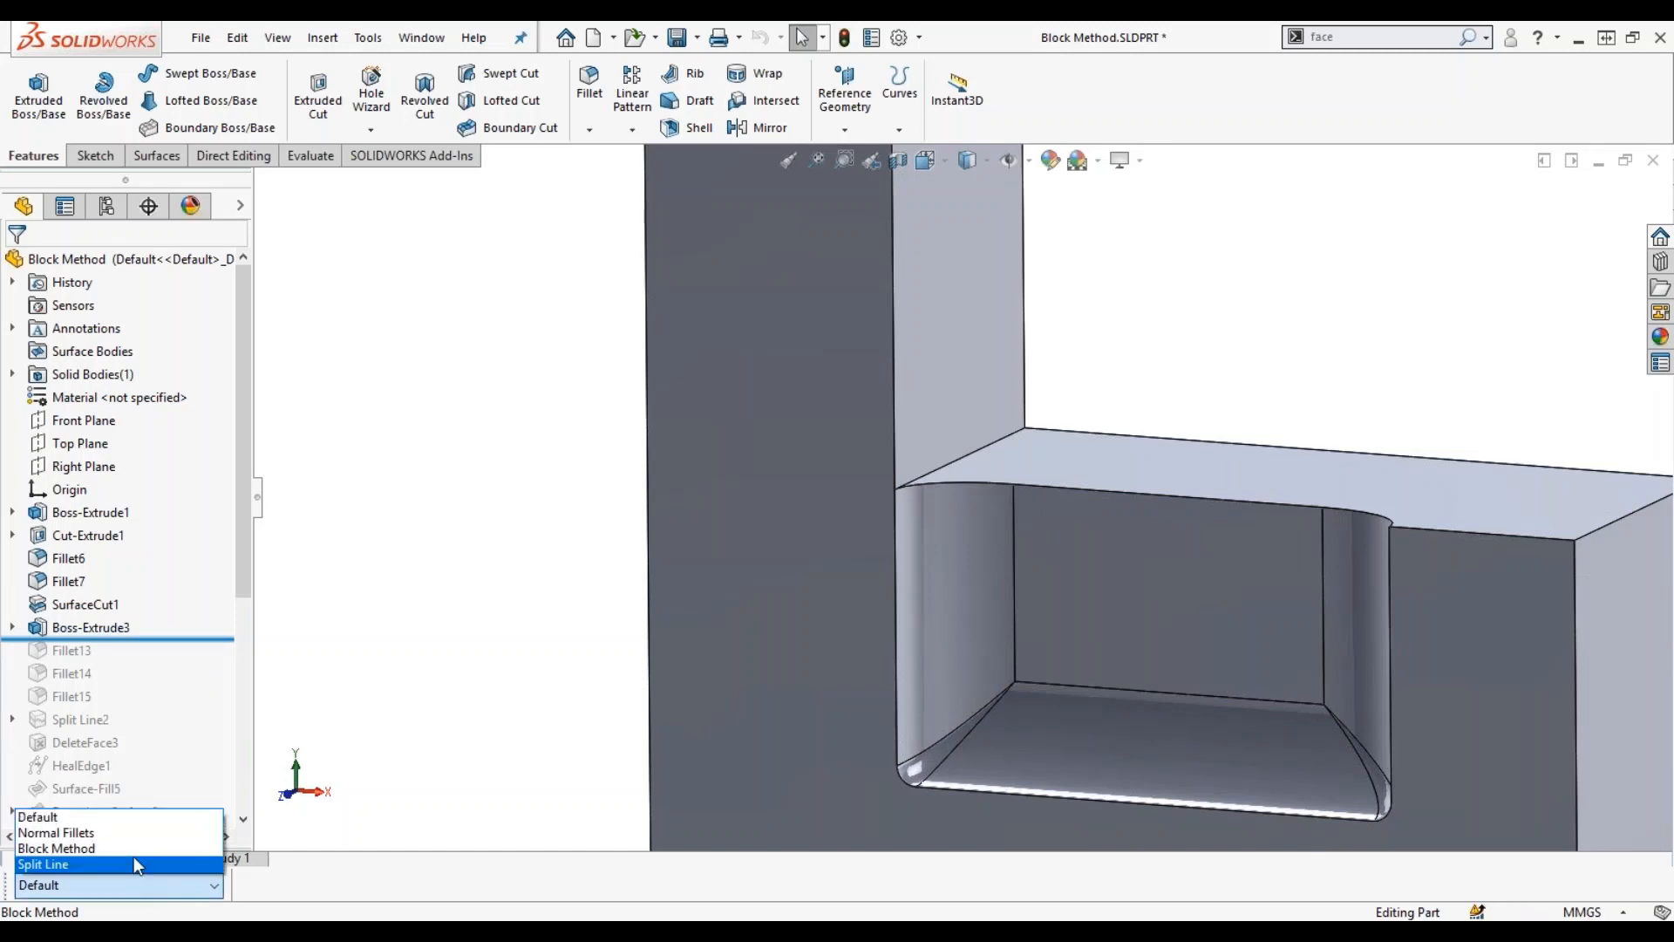
left_click(134, 834)
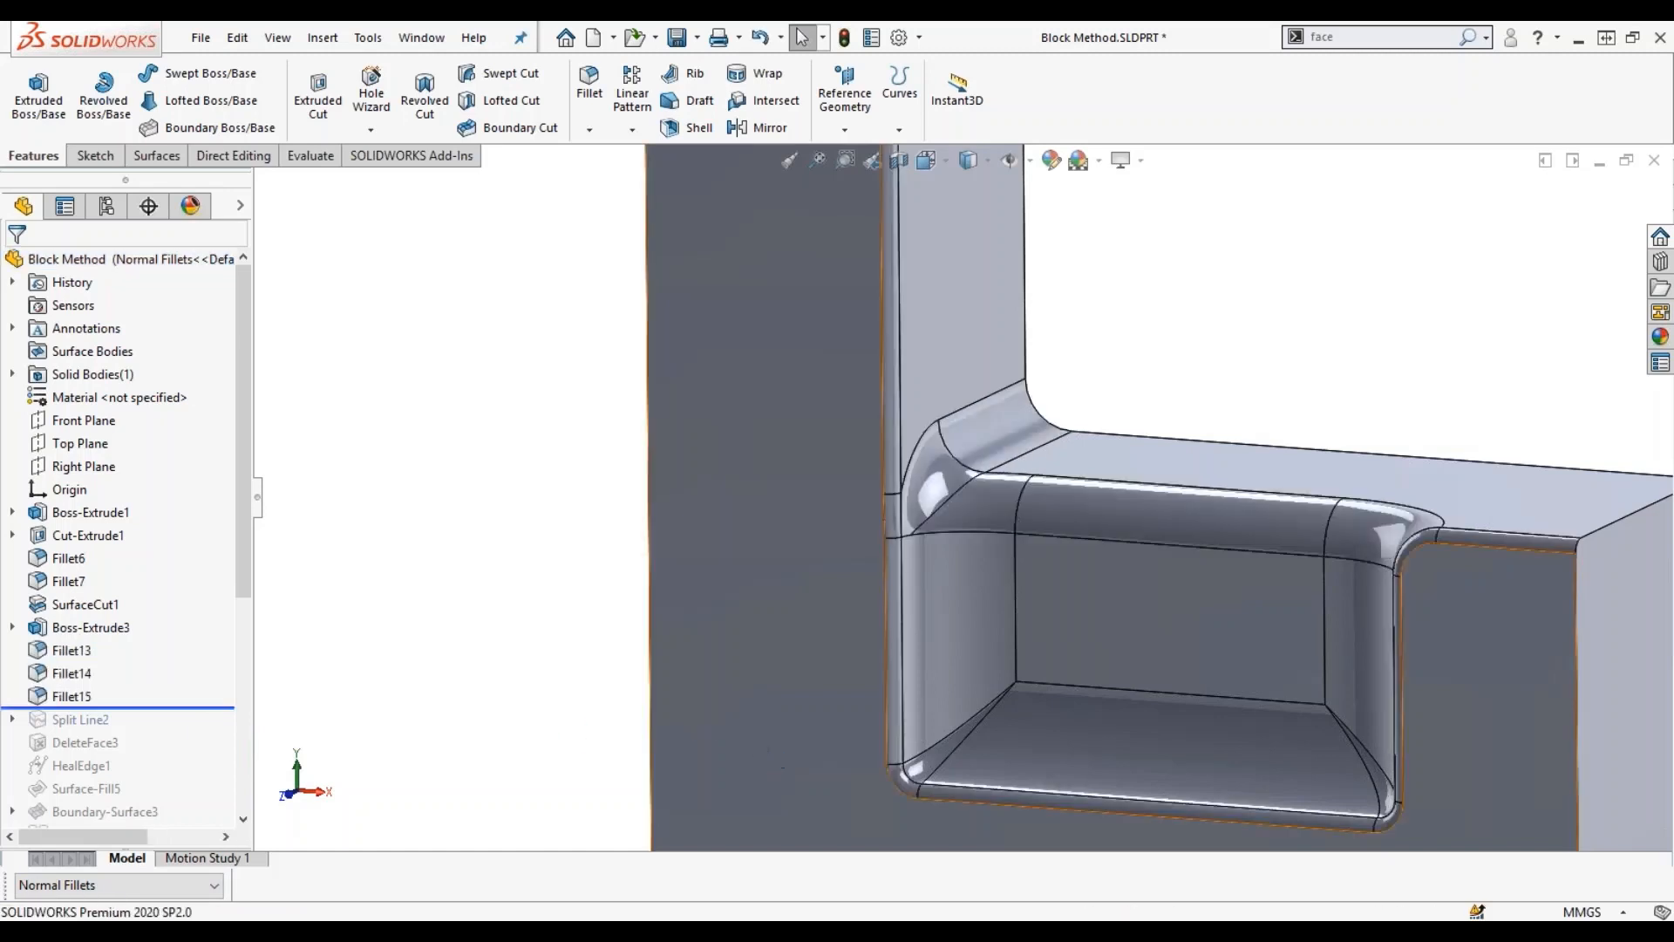
Examine how the standard fillets meet at the pocket's upper corner beside the upright, from several angles and distances.
mouse_move(1081, 708)
middle_mouse_down()
mouse_move(1006, 706)
mouse_move(860, 406)
middle_mouse_up()
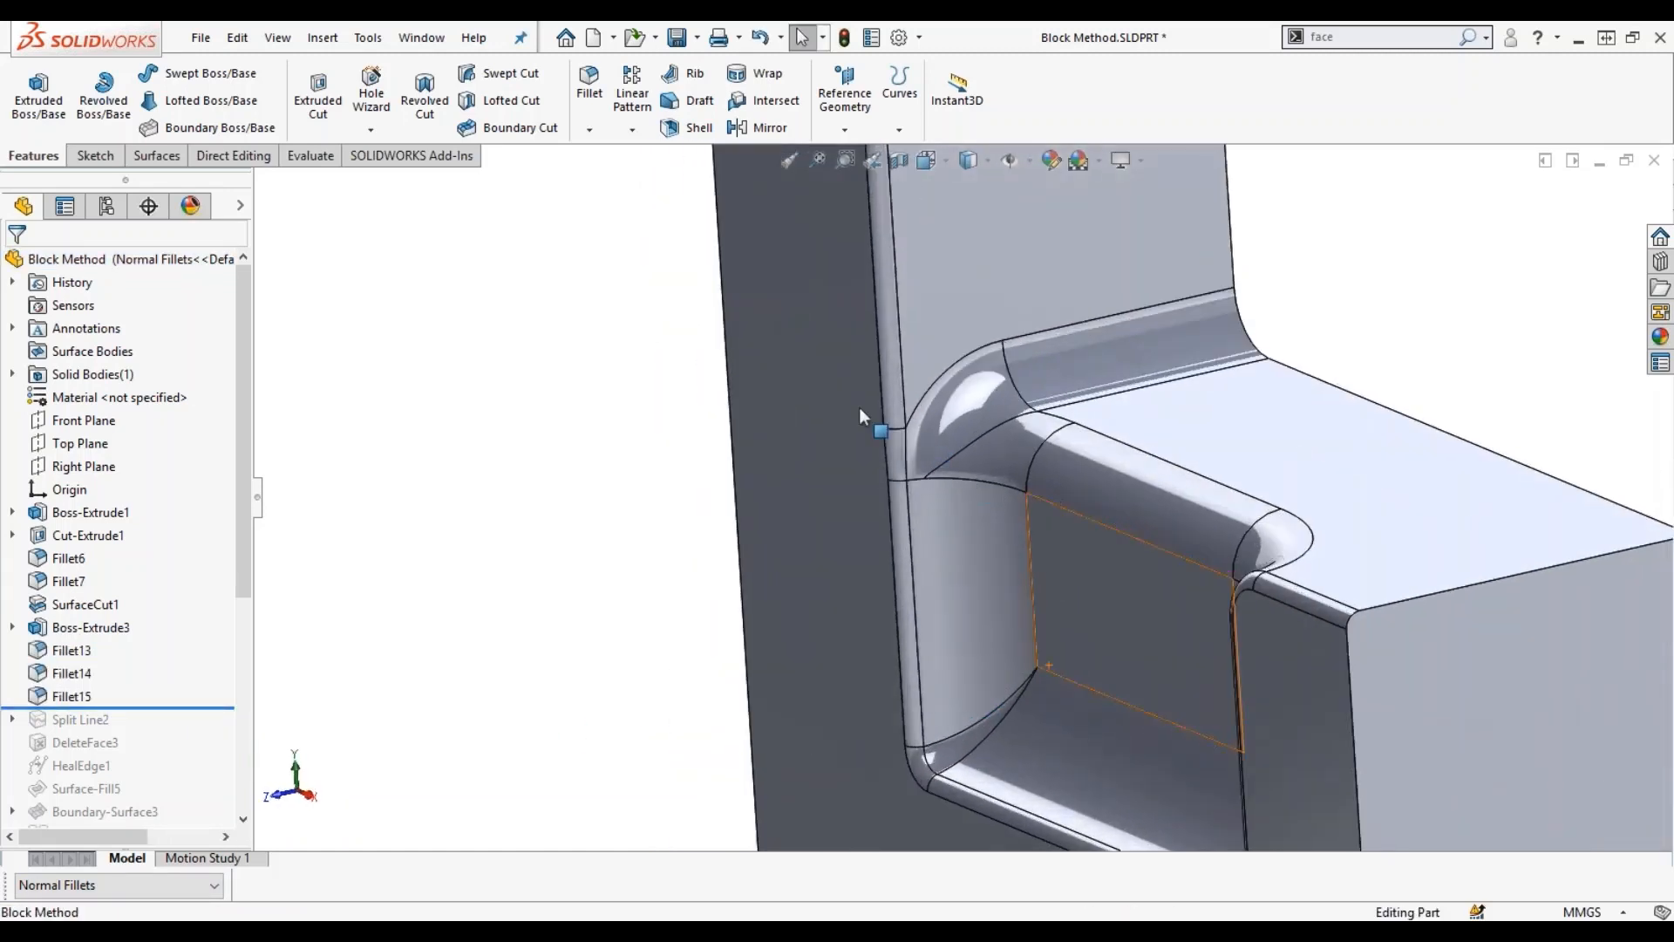
scroll(960, 415, "down", 4)
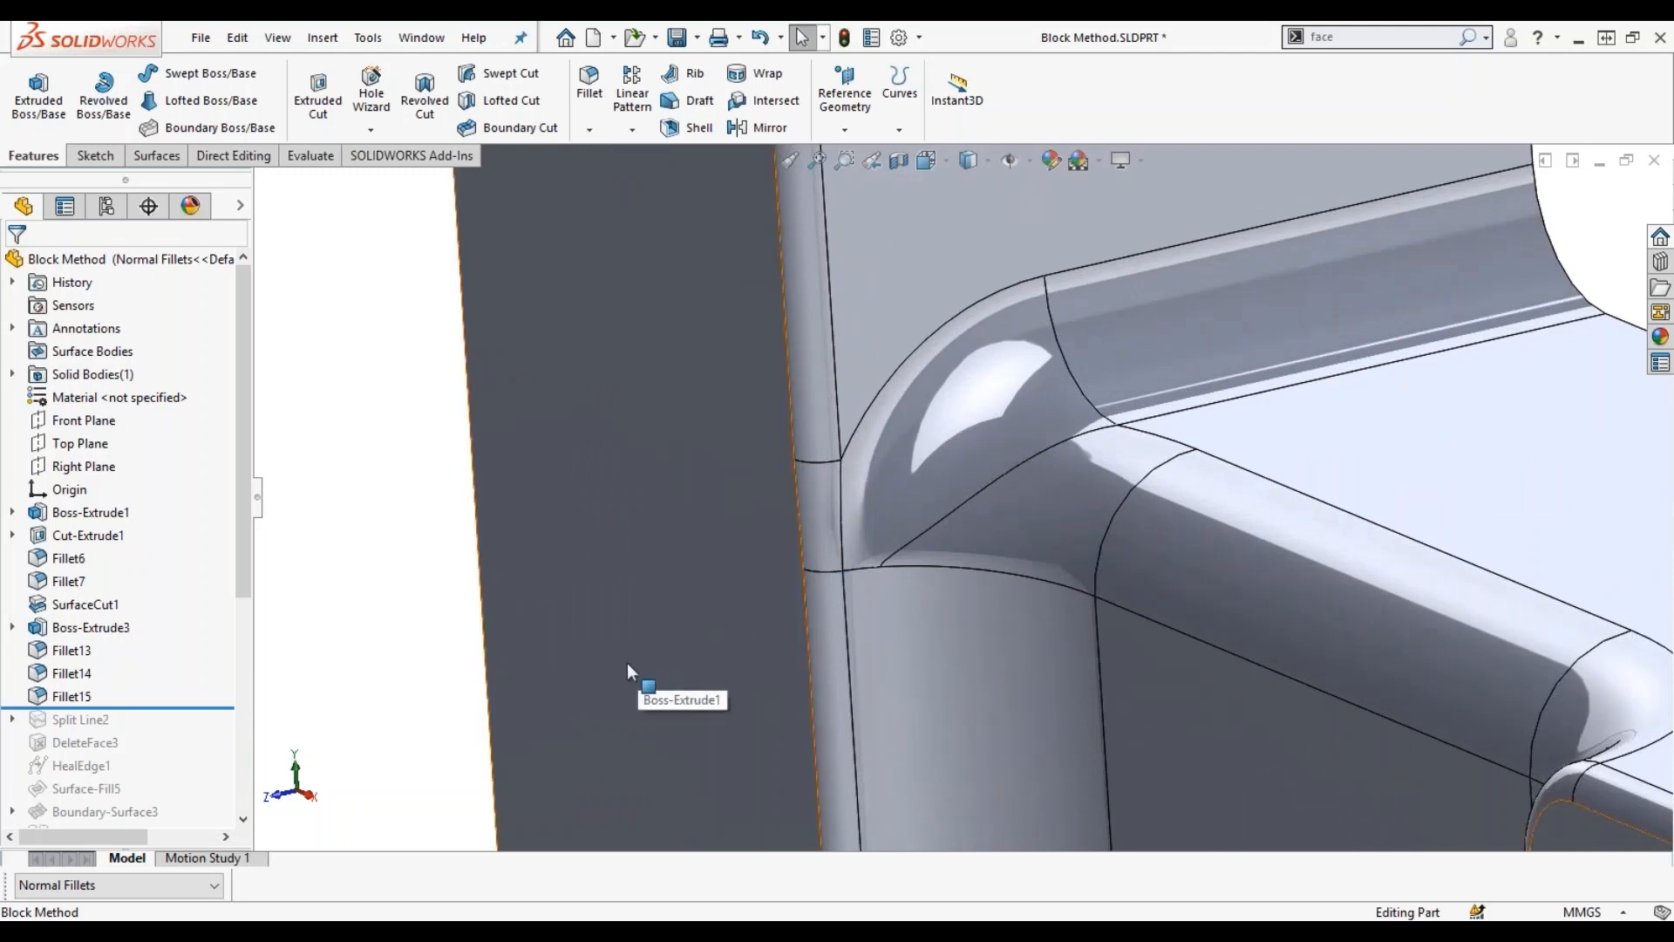
scroll(536, 631, "up", 2)
scroll(537, 631, "up", 2)
middle_click_drag(539, 629, 676, 572)
scroll(854, 616, "up", 3)
middle_click_drag(855, 616, 865, 621)
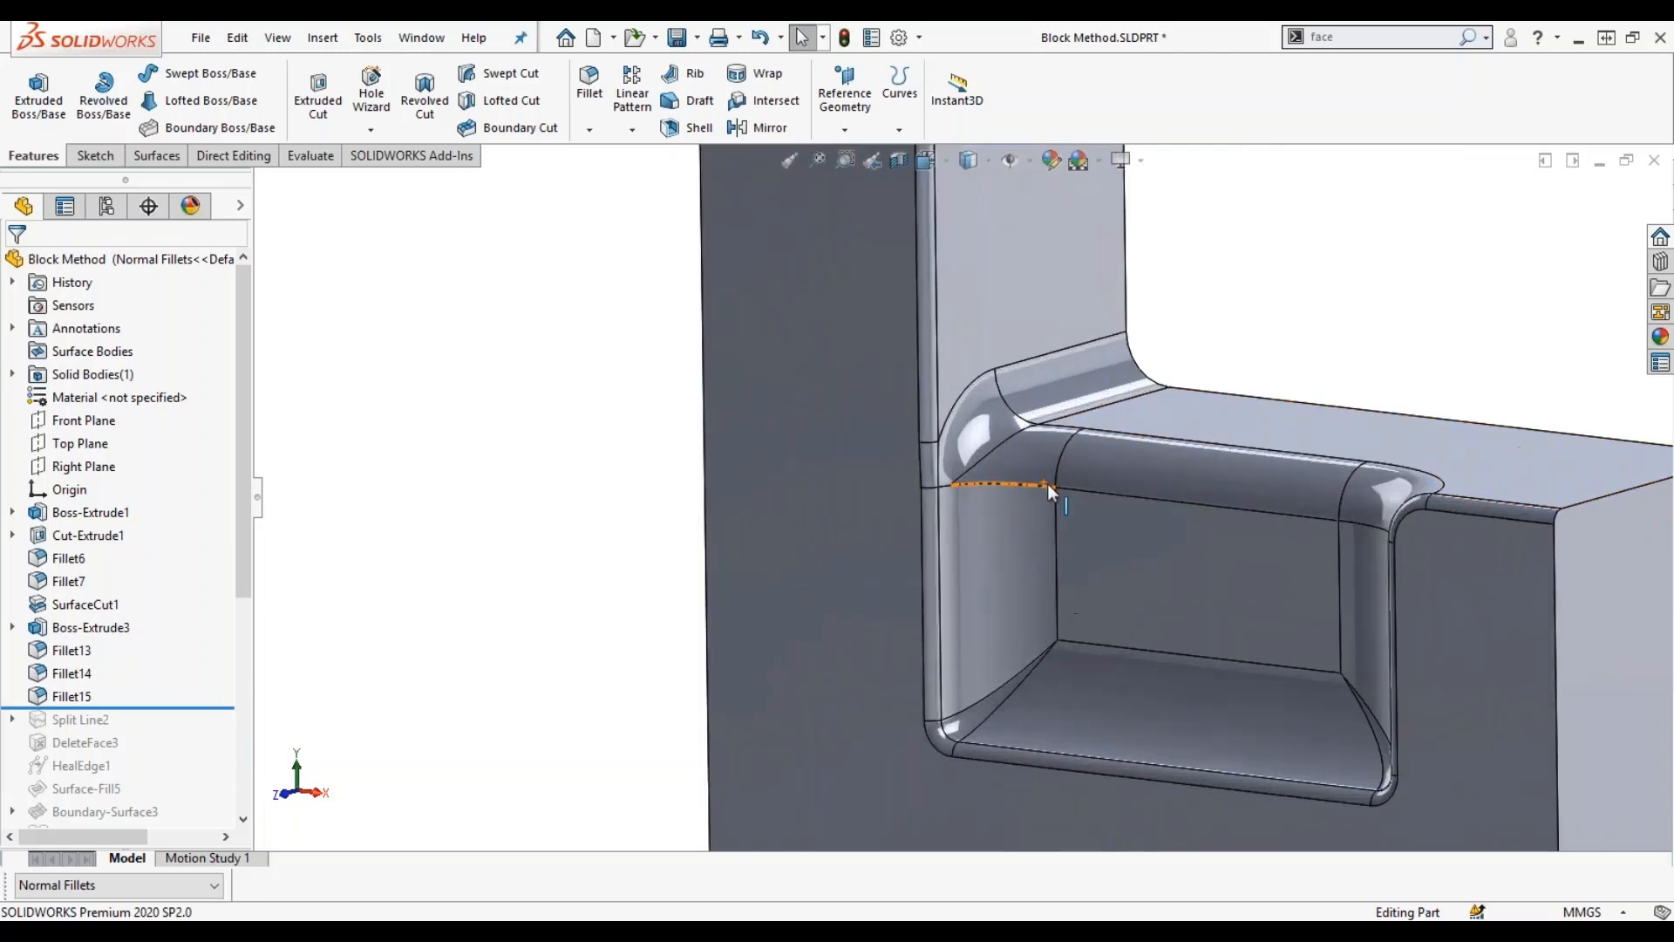
scroll(1048, 484, "down", 5)
scroll(1053, 455, "down", 4)
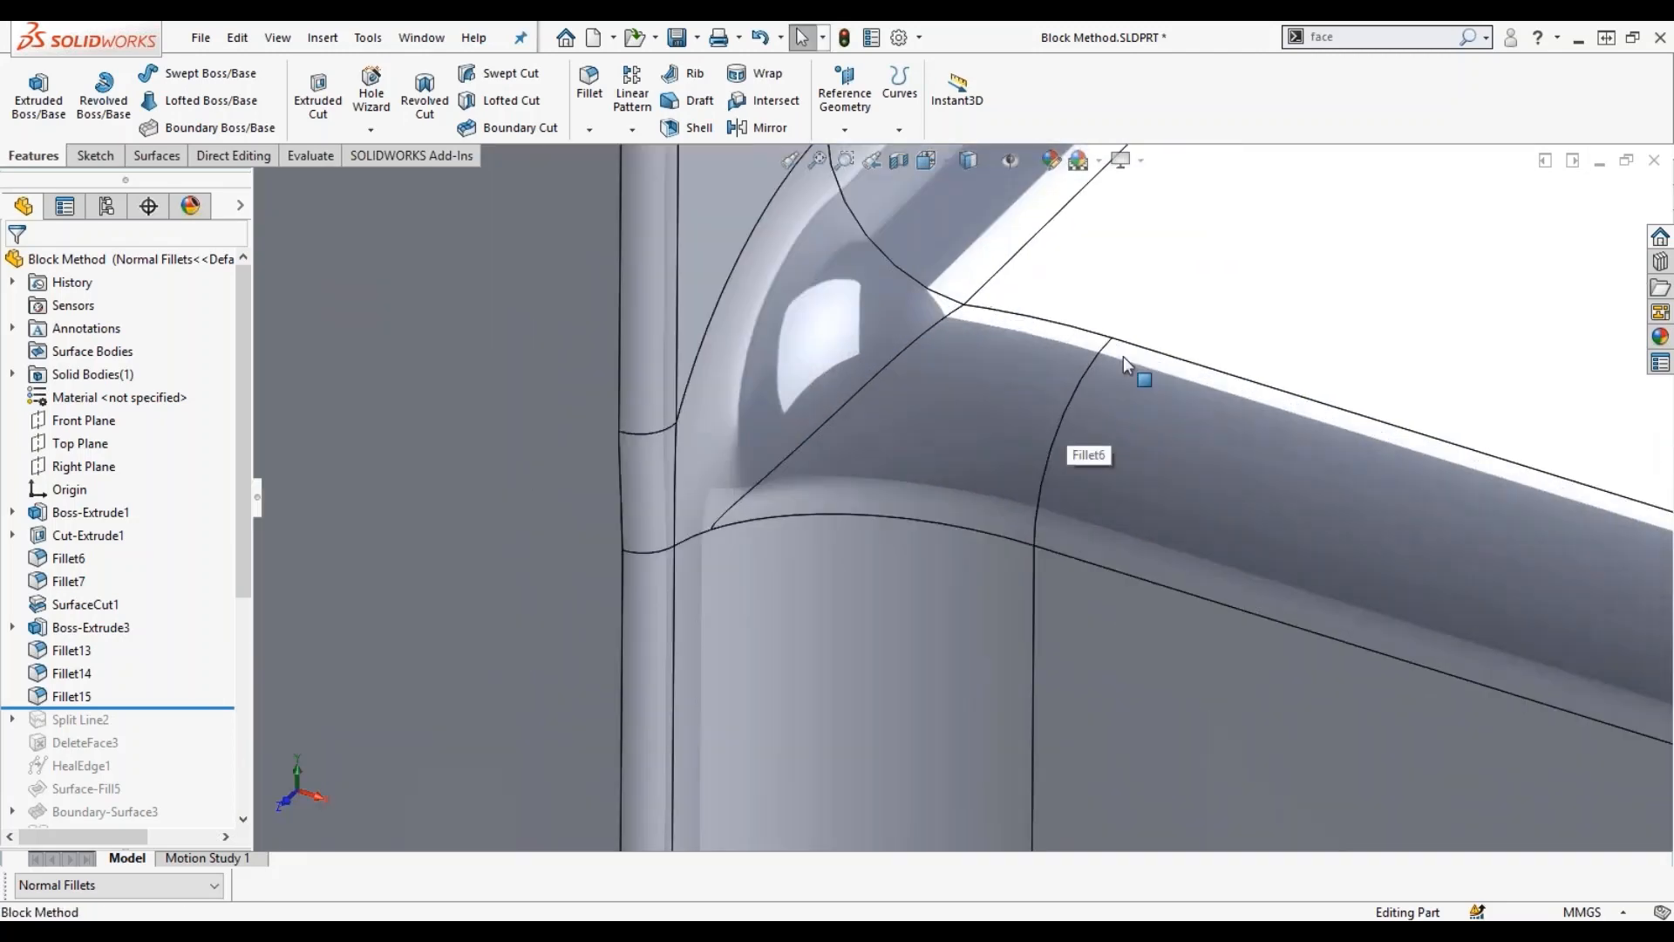
scroll(1123, 305, "up", 2)
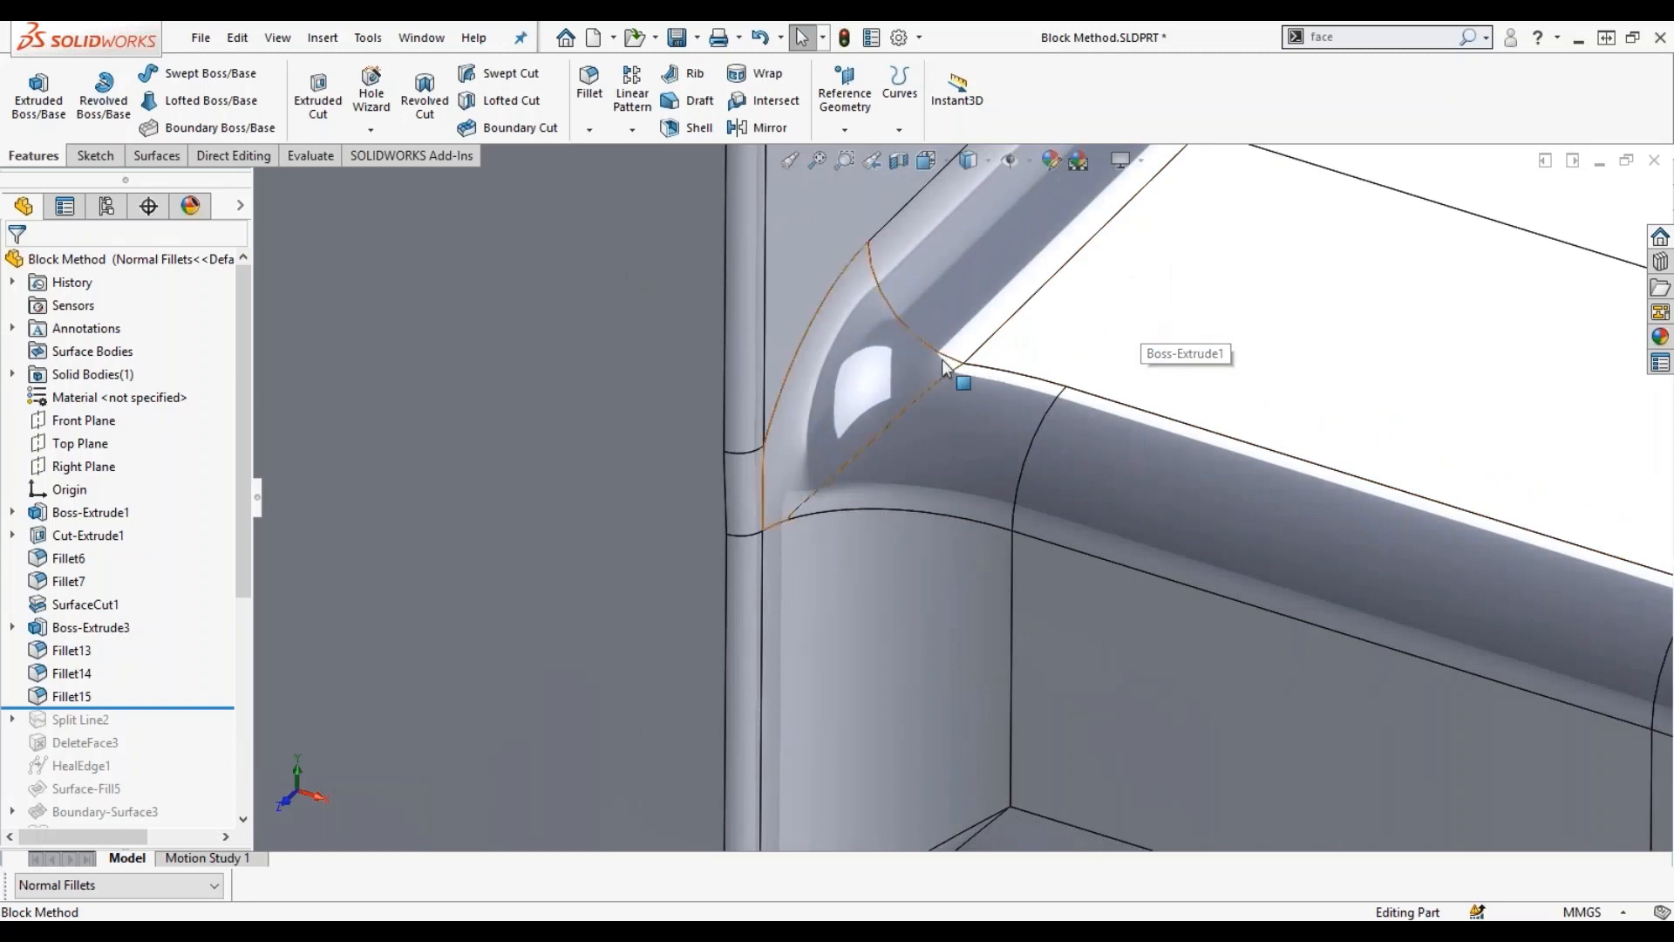
middle_click_drag(1106, 427, 1042, 394)
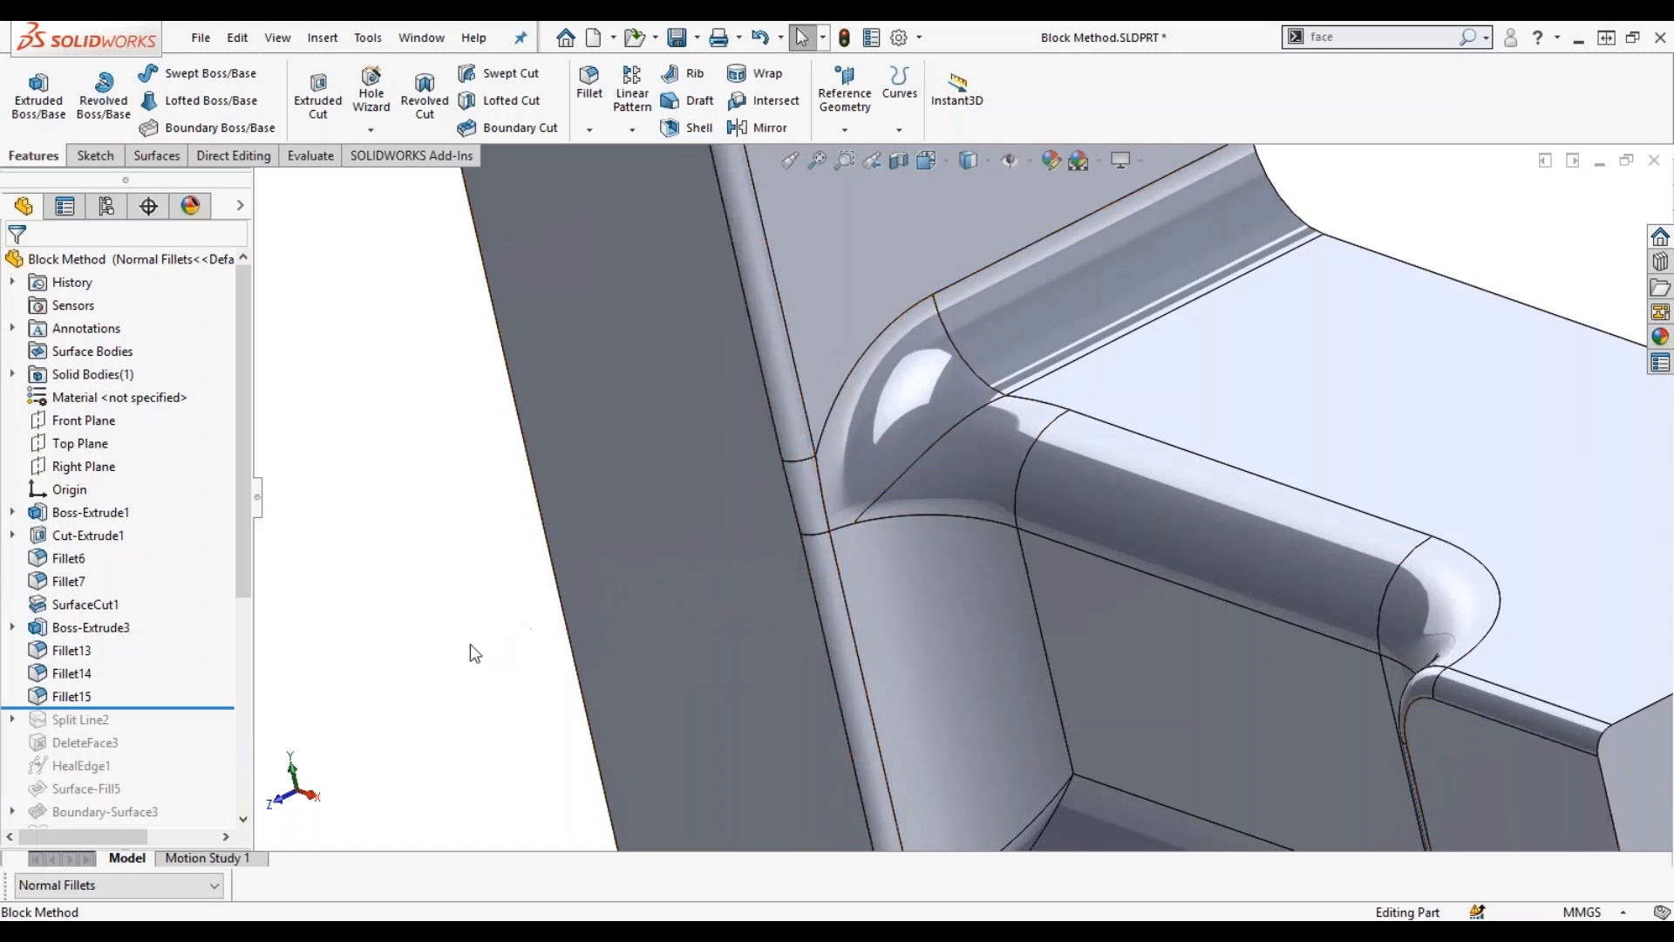
scroll(471, 645, "up", 1)
middle_click_drag(469, 646, 518, 632)
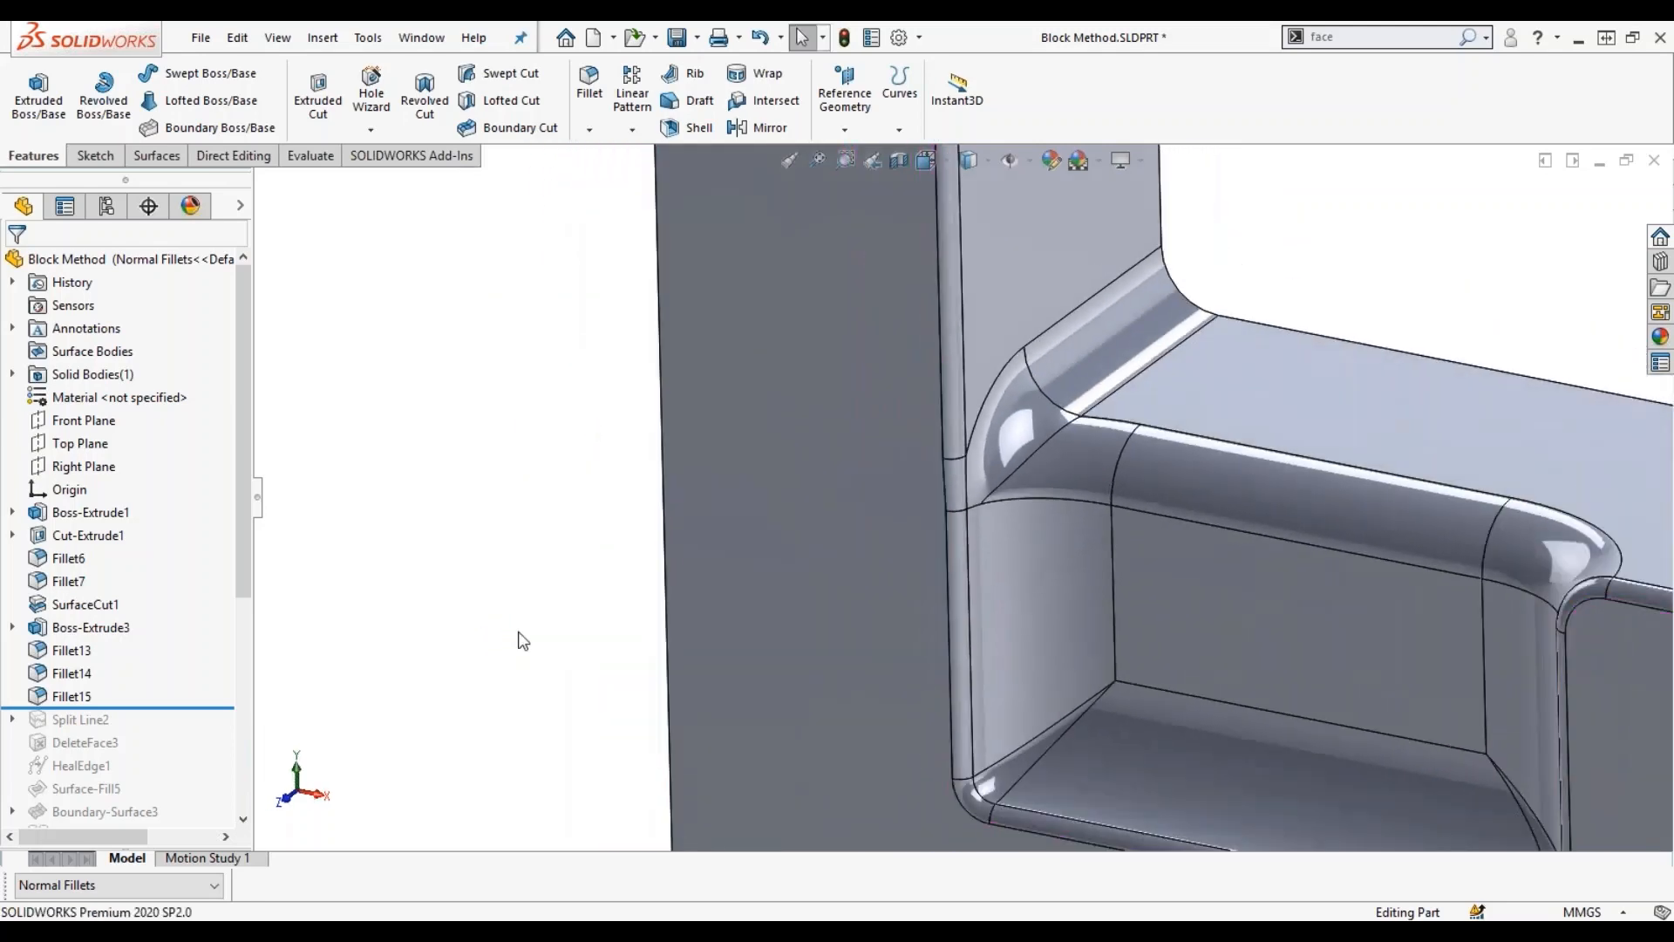
Activate the Block Method configuration and roll the feature history forward through Boss-Extrude5 to inspect the block at the corner.
left_click(191, 882)
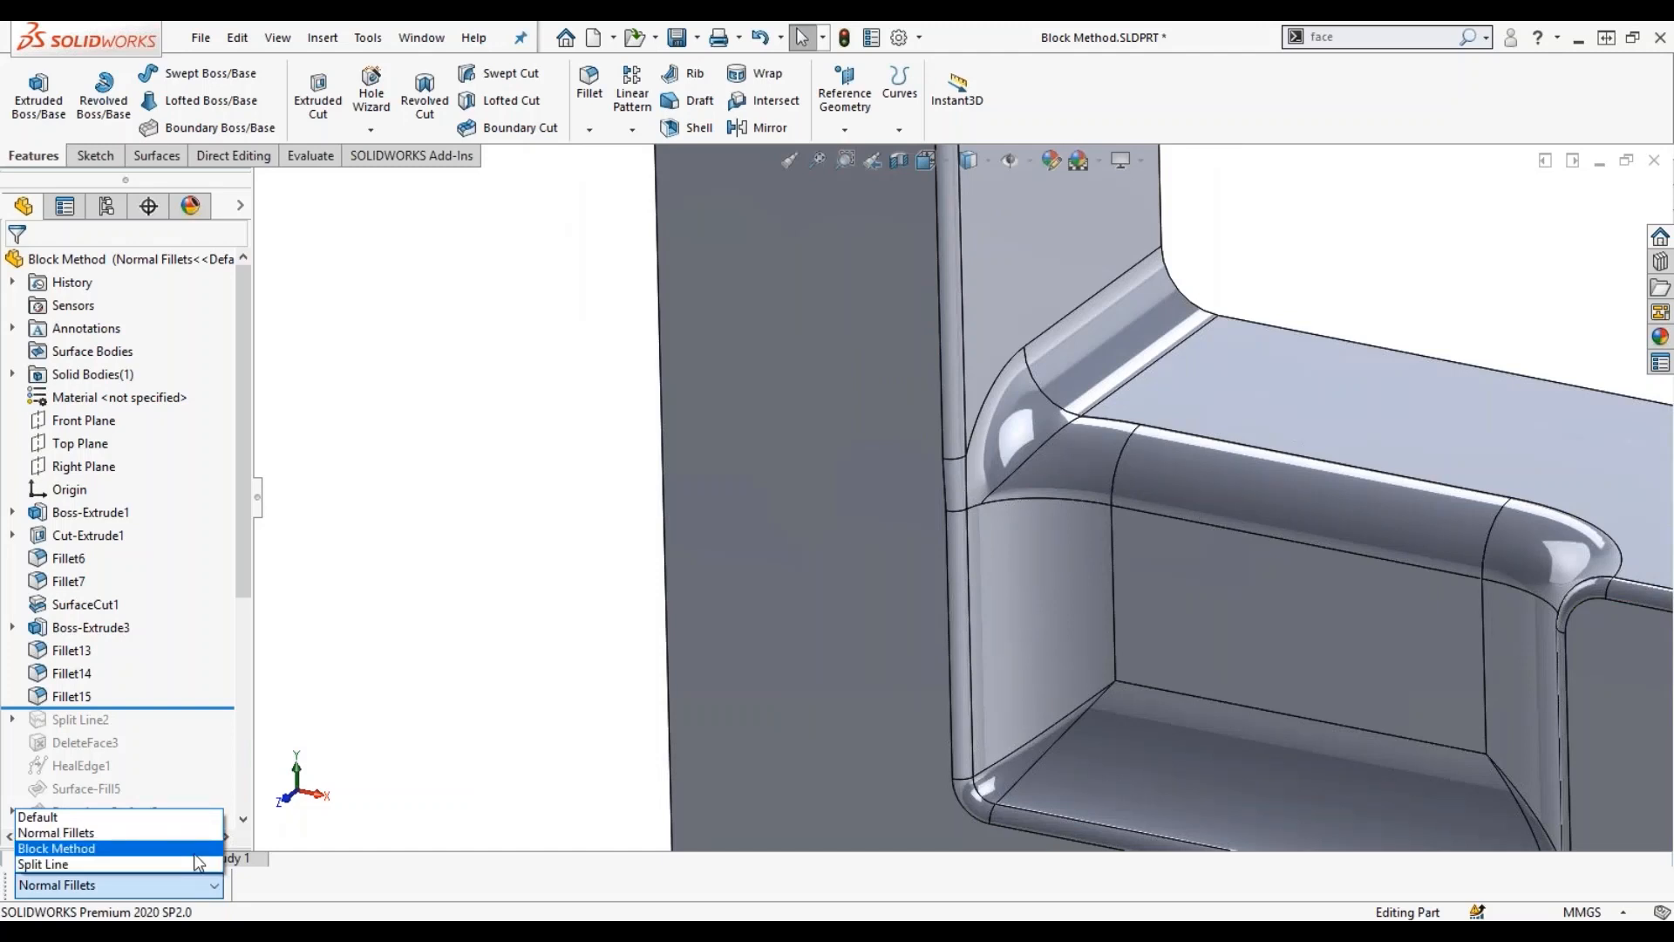
left_click(194, 851)
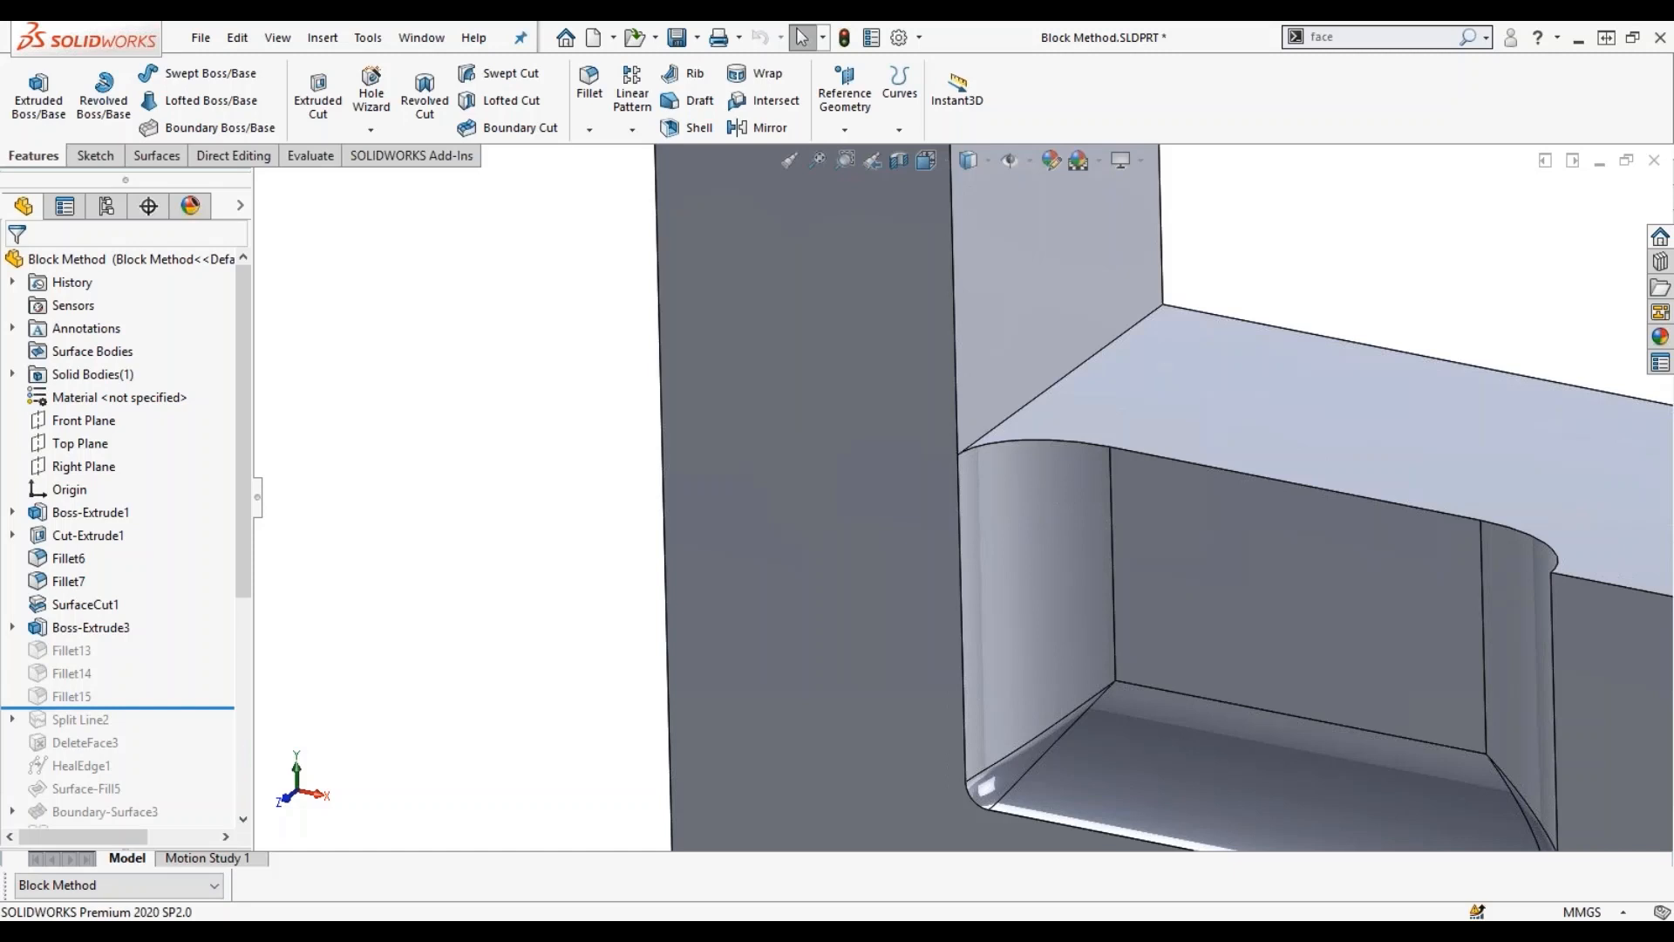
scroll(227, 565, "down", 5)
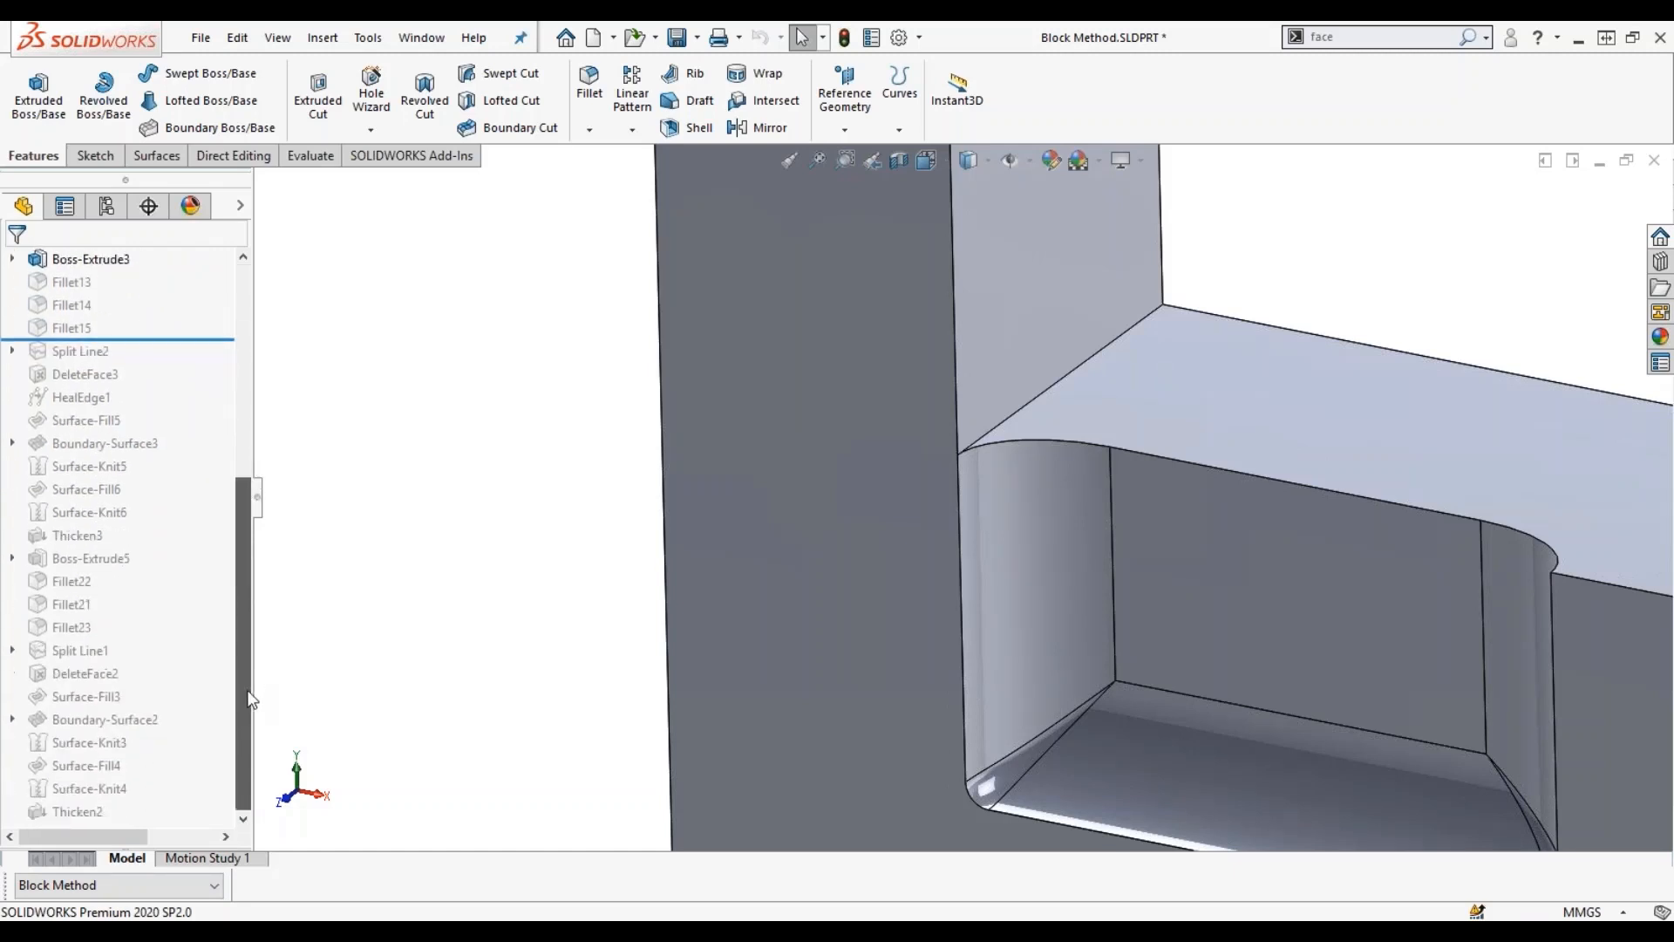
left_click_drag(213, 349, 199, 569)
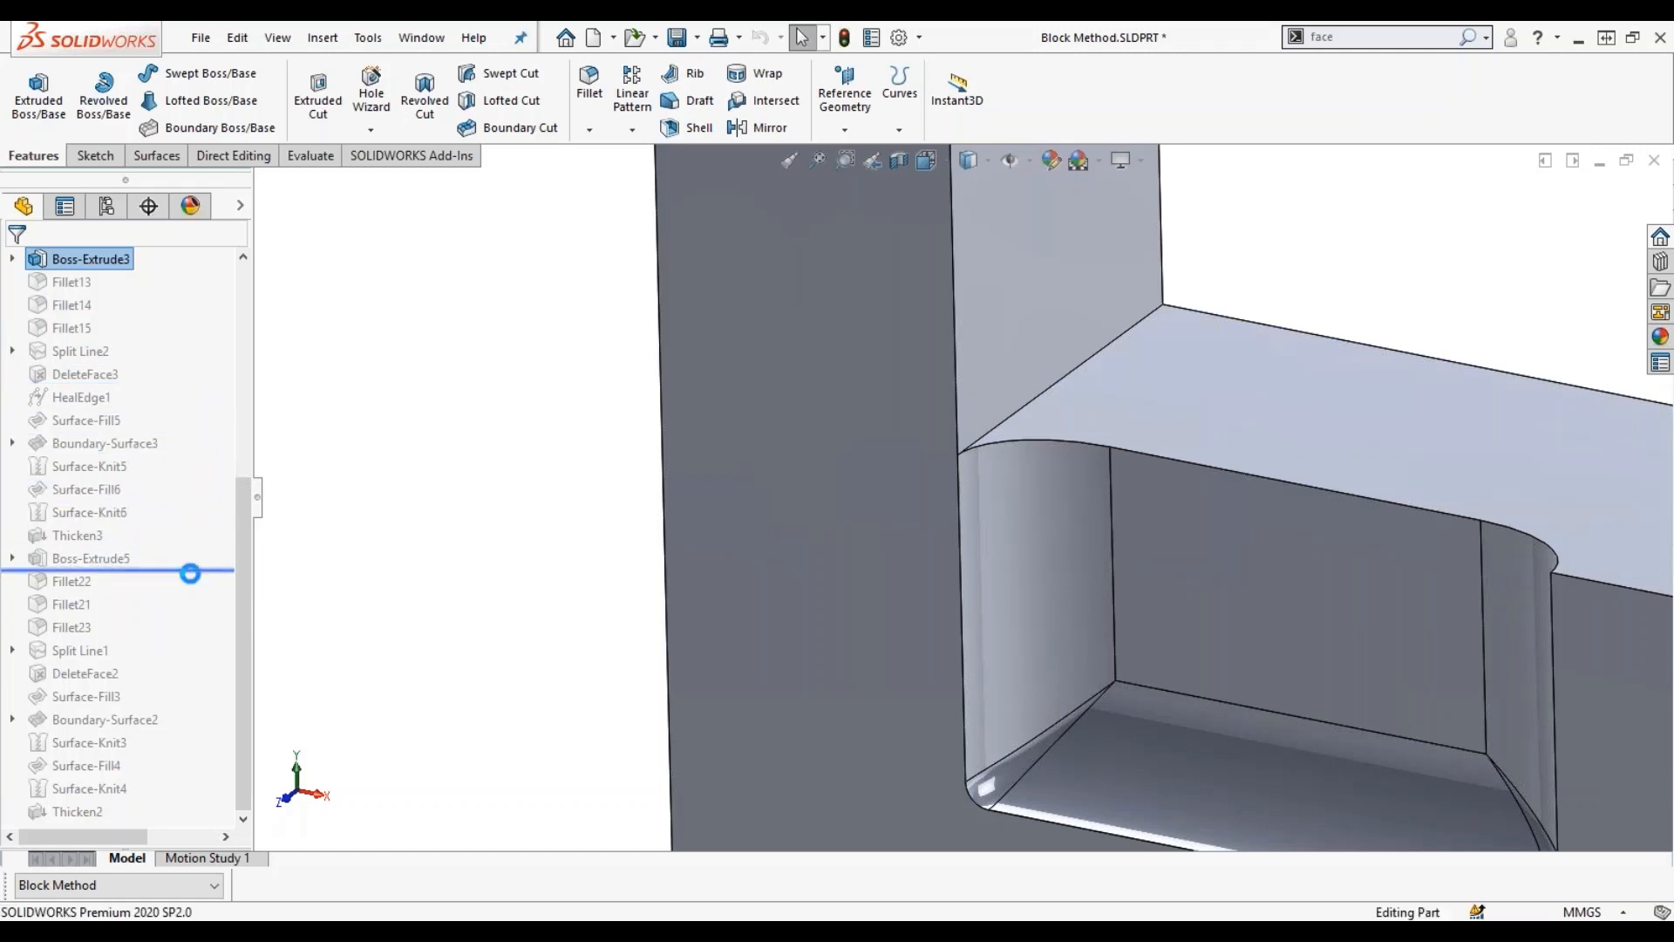
middle_click_drag(714, 636, 1020, 528)
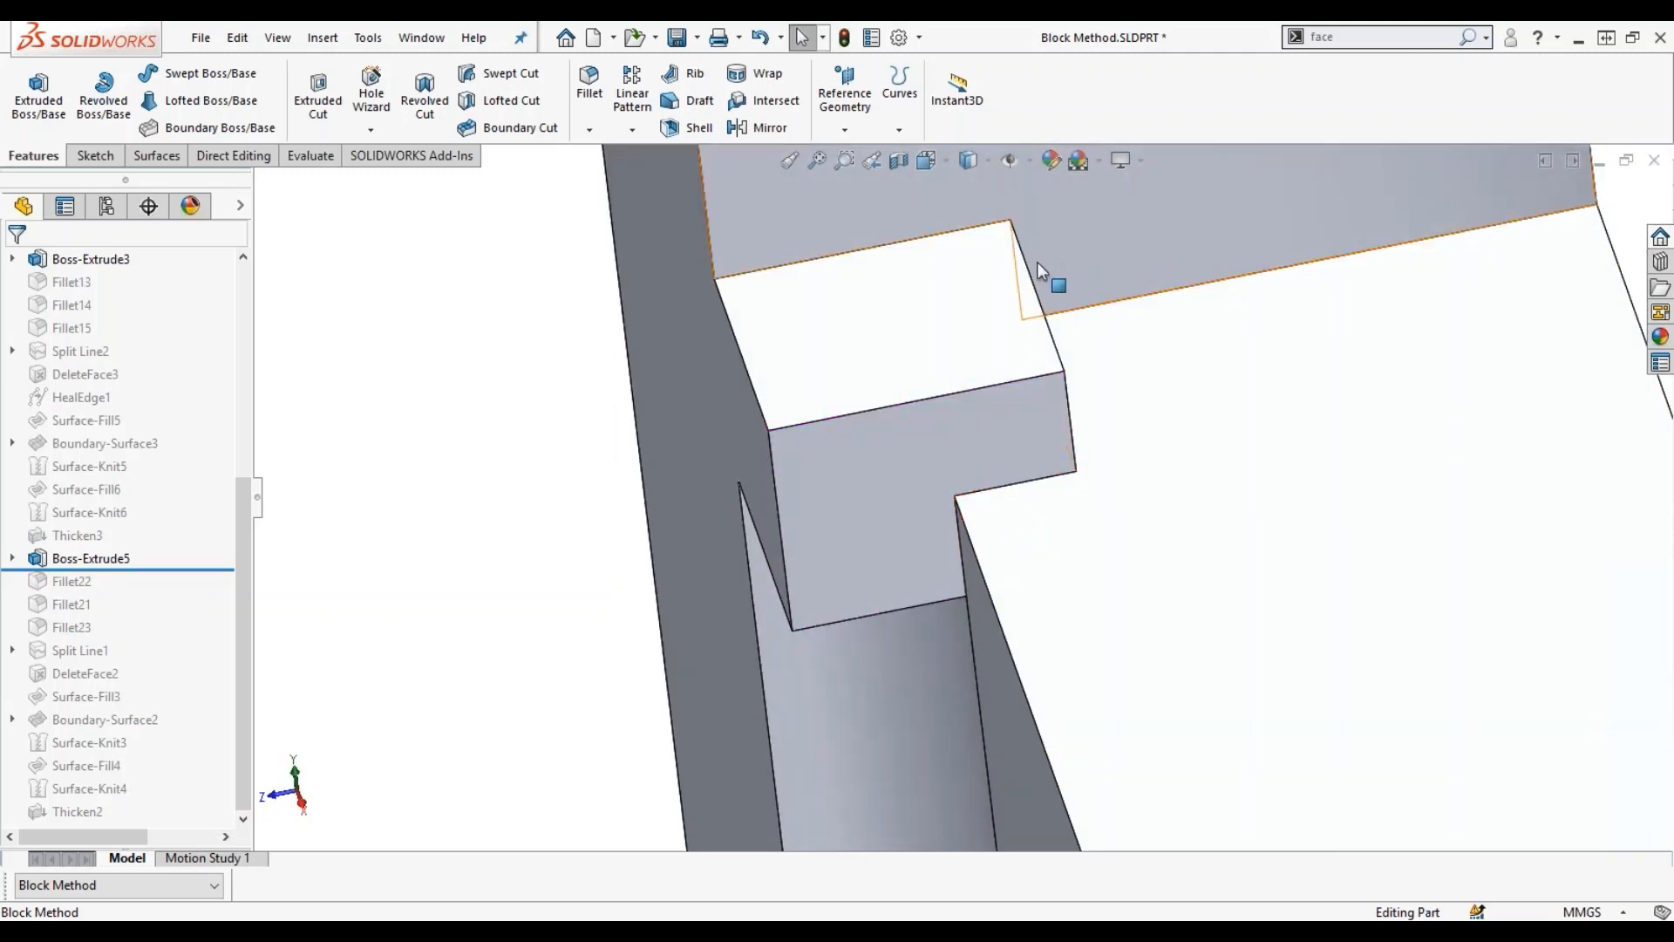
Roll the feature history forward through Fillet23 and examine the fillets that run into the corner block.
left_click_drag(210, 568, 209, 637)
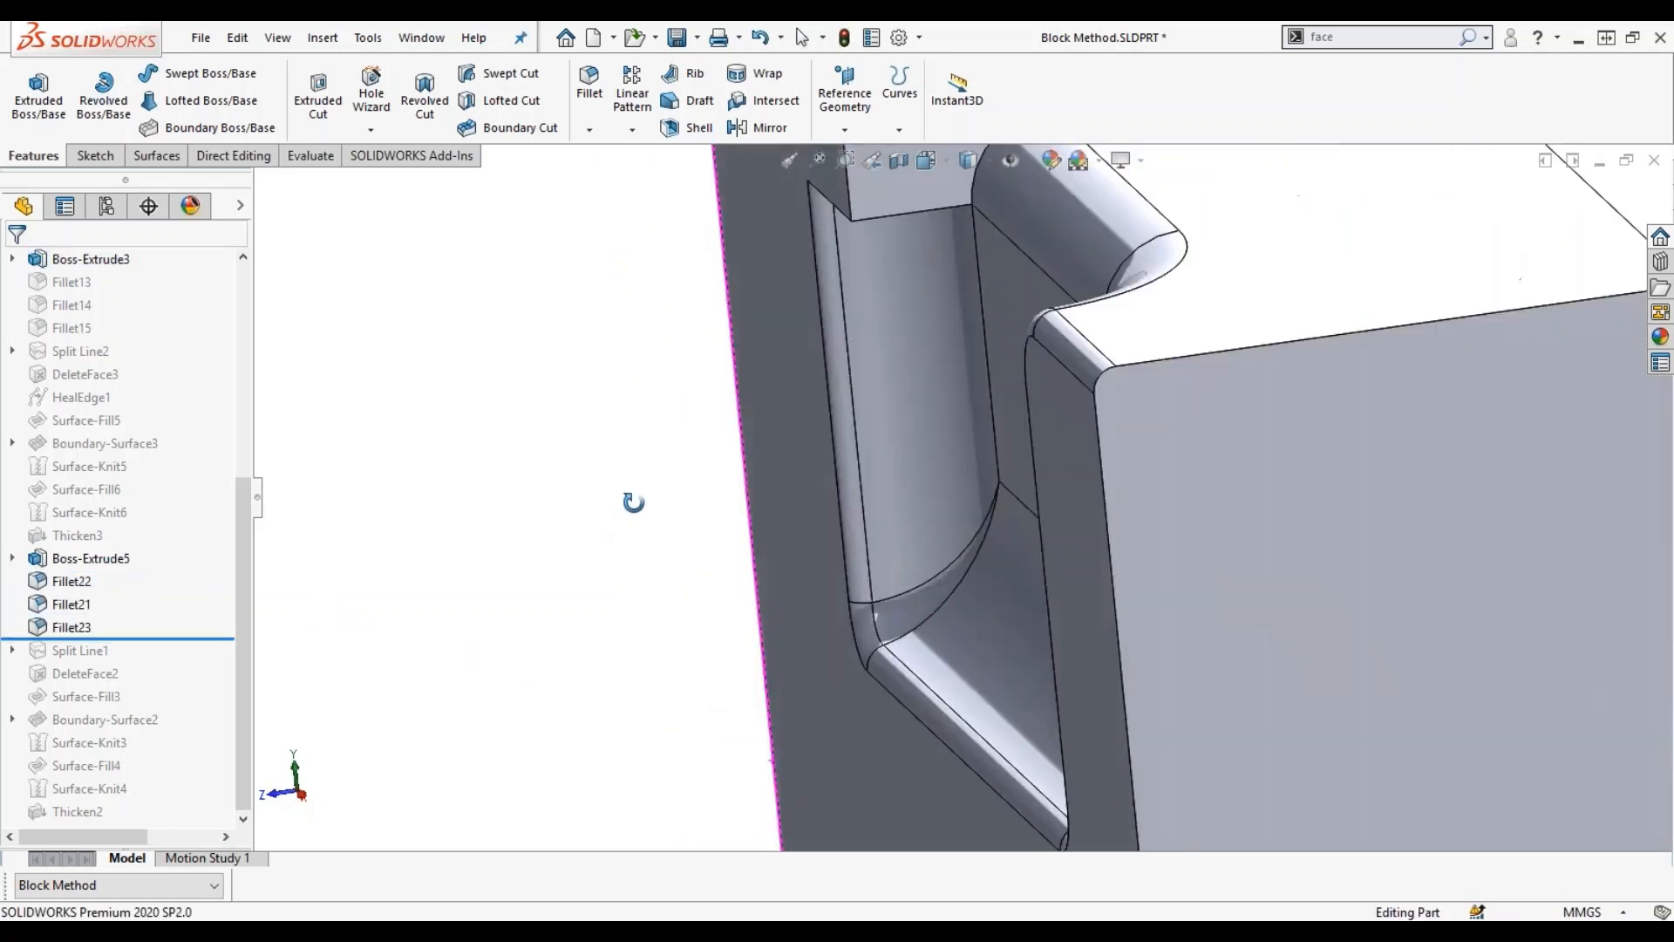
middle_click_drag(634, 502, 709, 524)
scroll(709, 525, "up", 4)
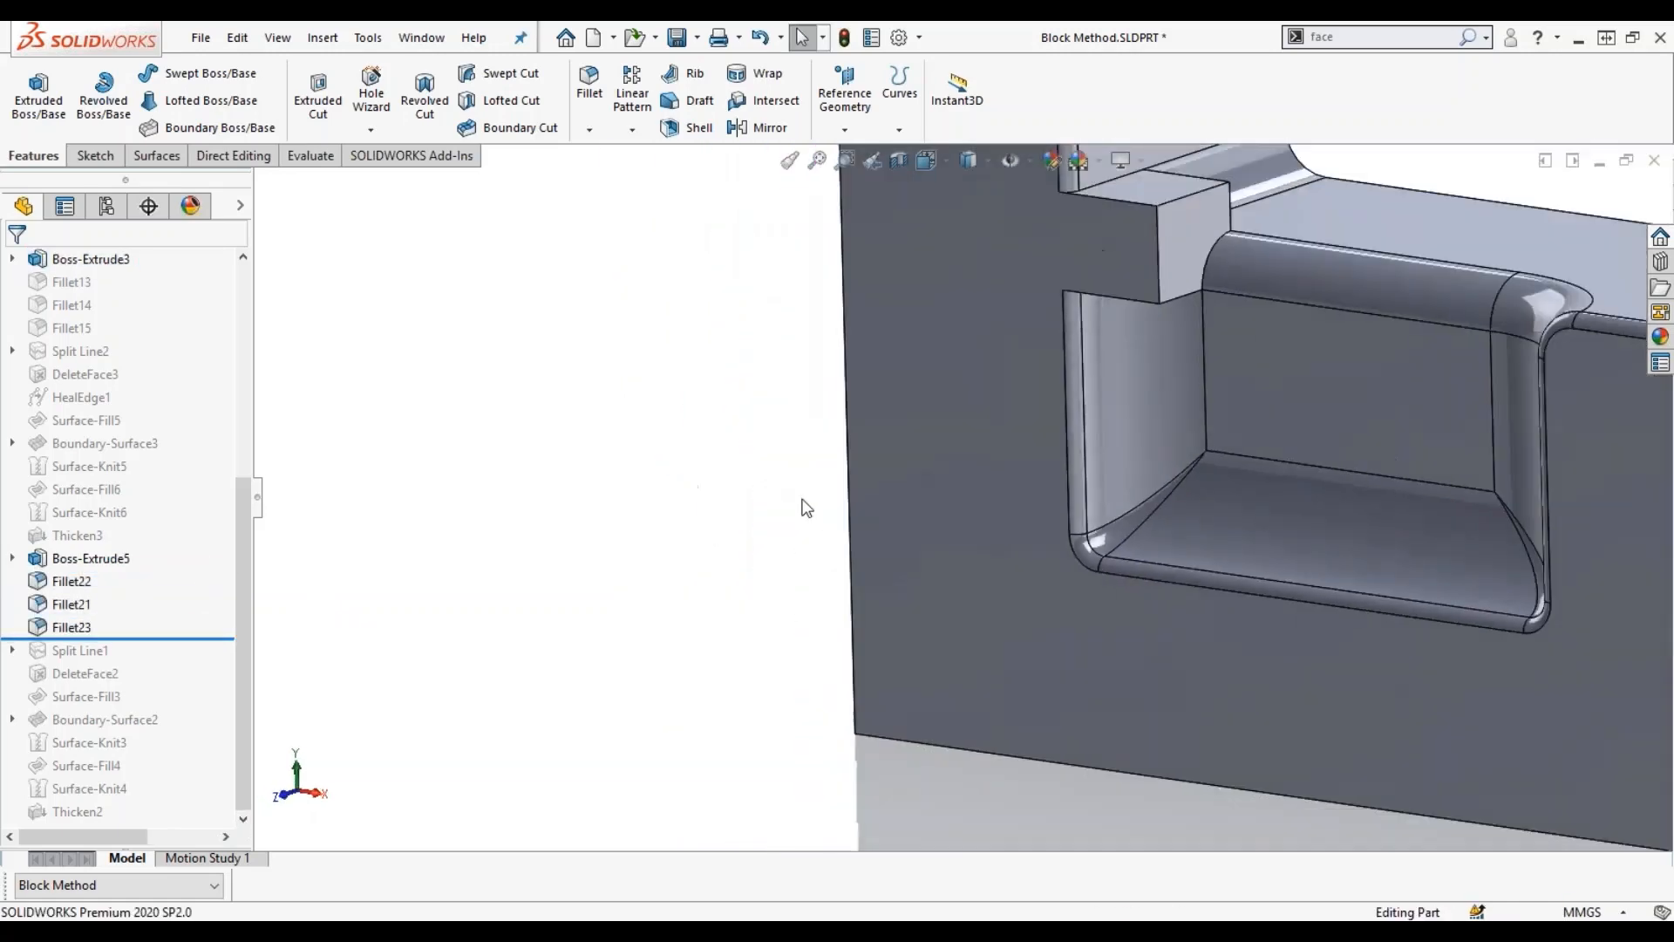
scroll(1112, 336, "down", 6)
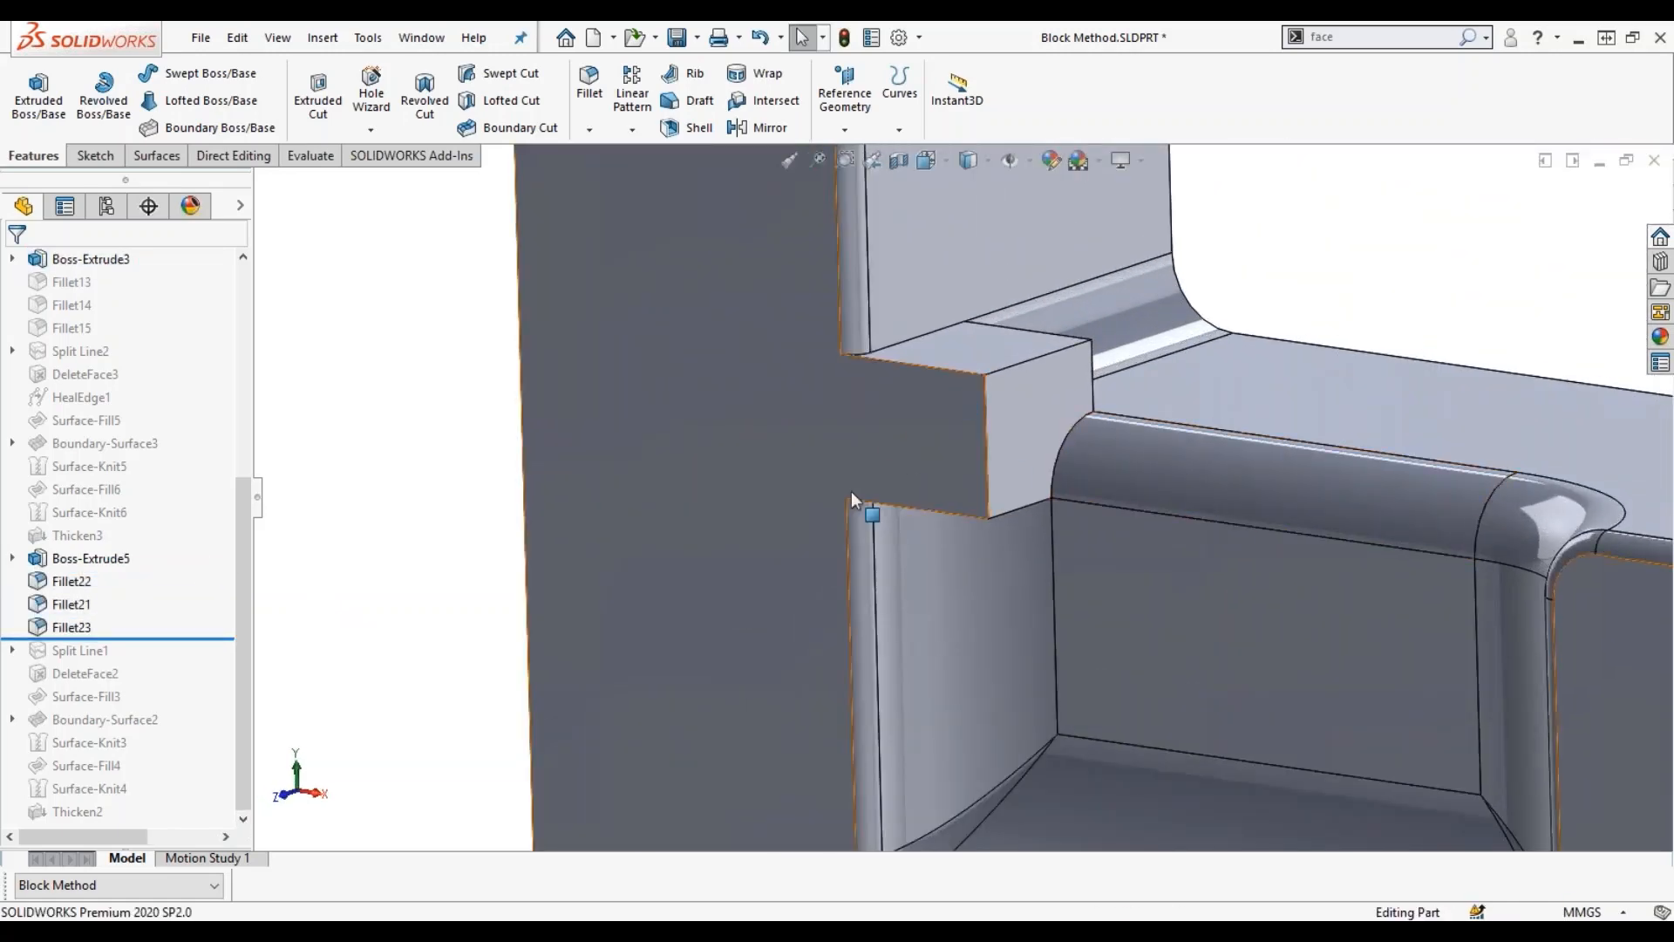
Roll the feature history forward through Split Line1 and select the split face on the front of the corner block.
left_click_drag(223, 638, 223, 660)
middle_click_drag(674, 550, 740, 506)
left_click(959, 408)
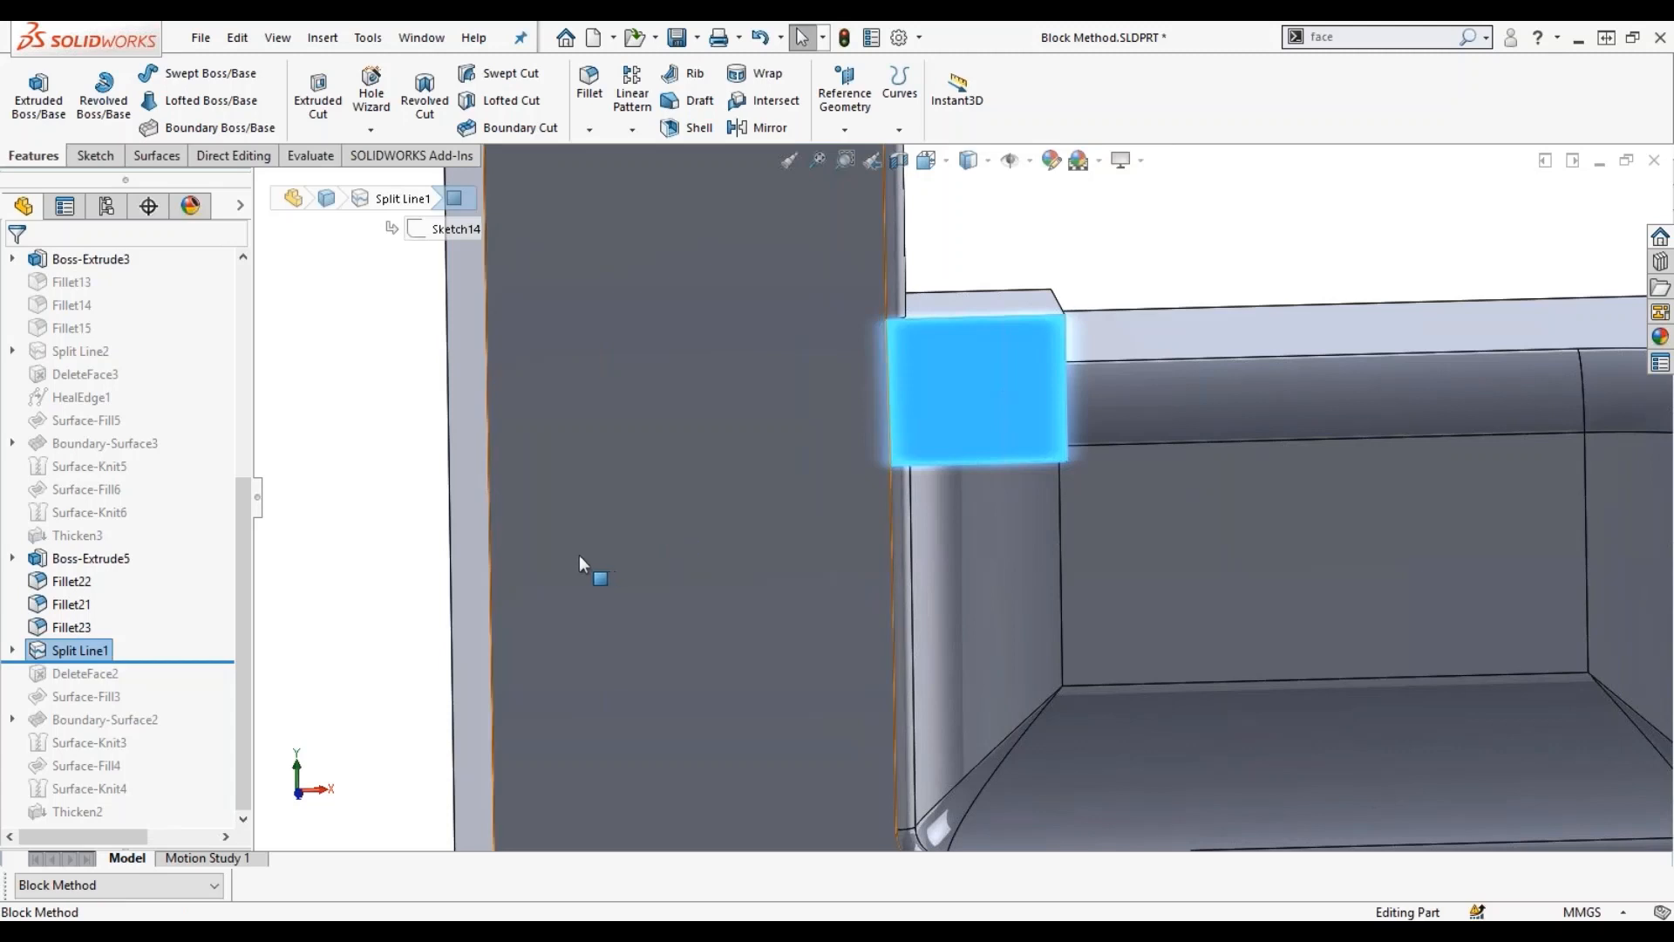
scroll(380, 480, "up", 1)
middle_click_drag(384, 487, 270, 580)
Roll the feature history forward through DeleteFace2, then through Thicken2, inspecting the corner at both stages.
left_click_drag(208, 662, 207, 677)
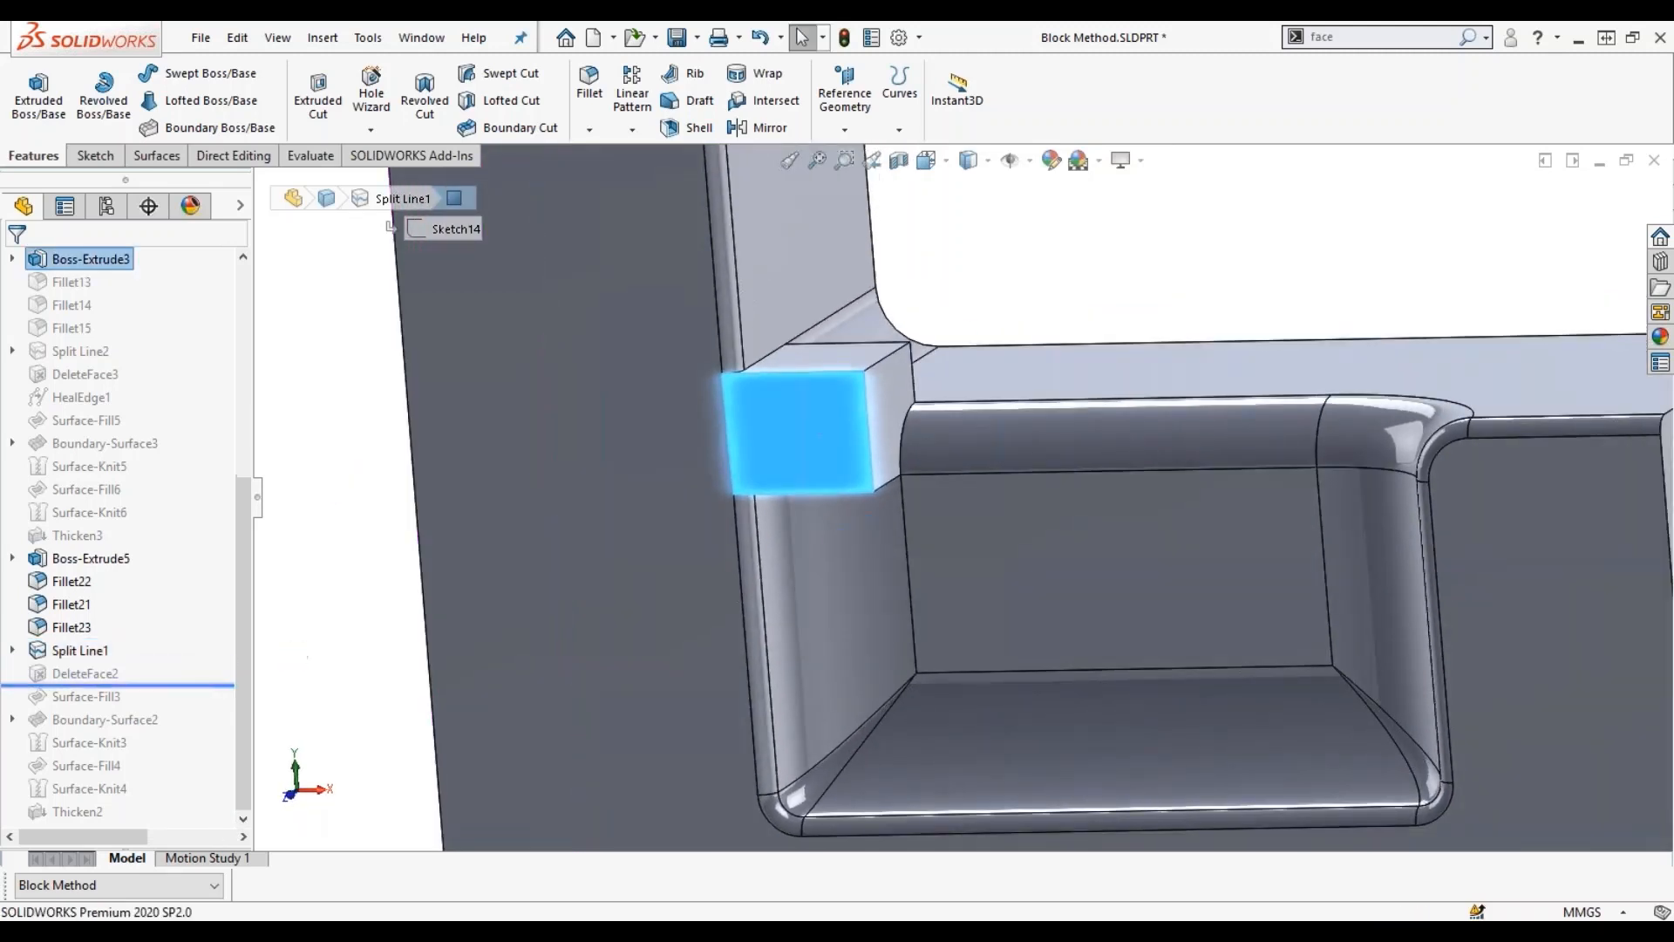
middle_click_drag(914, 504, 911, 607)
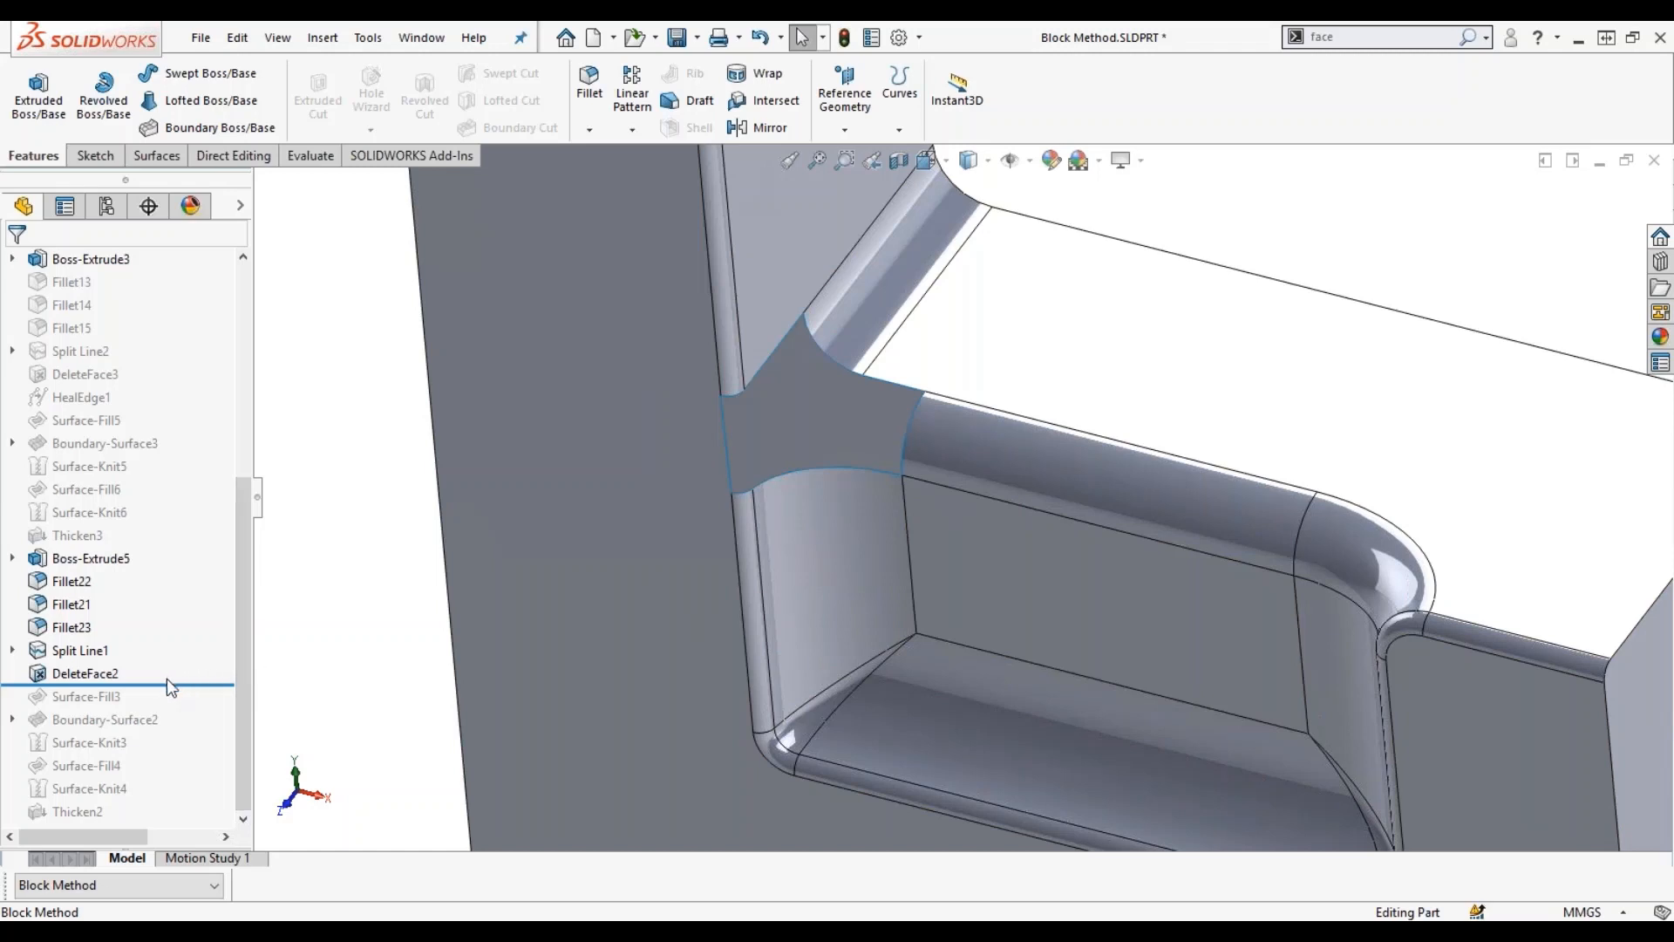
left_click_drag(171, 691, 170, 817)
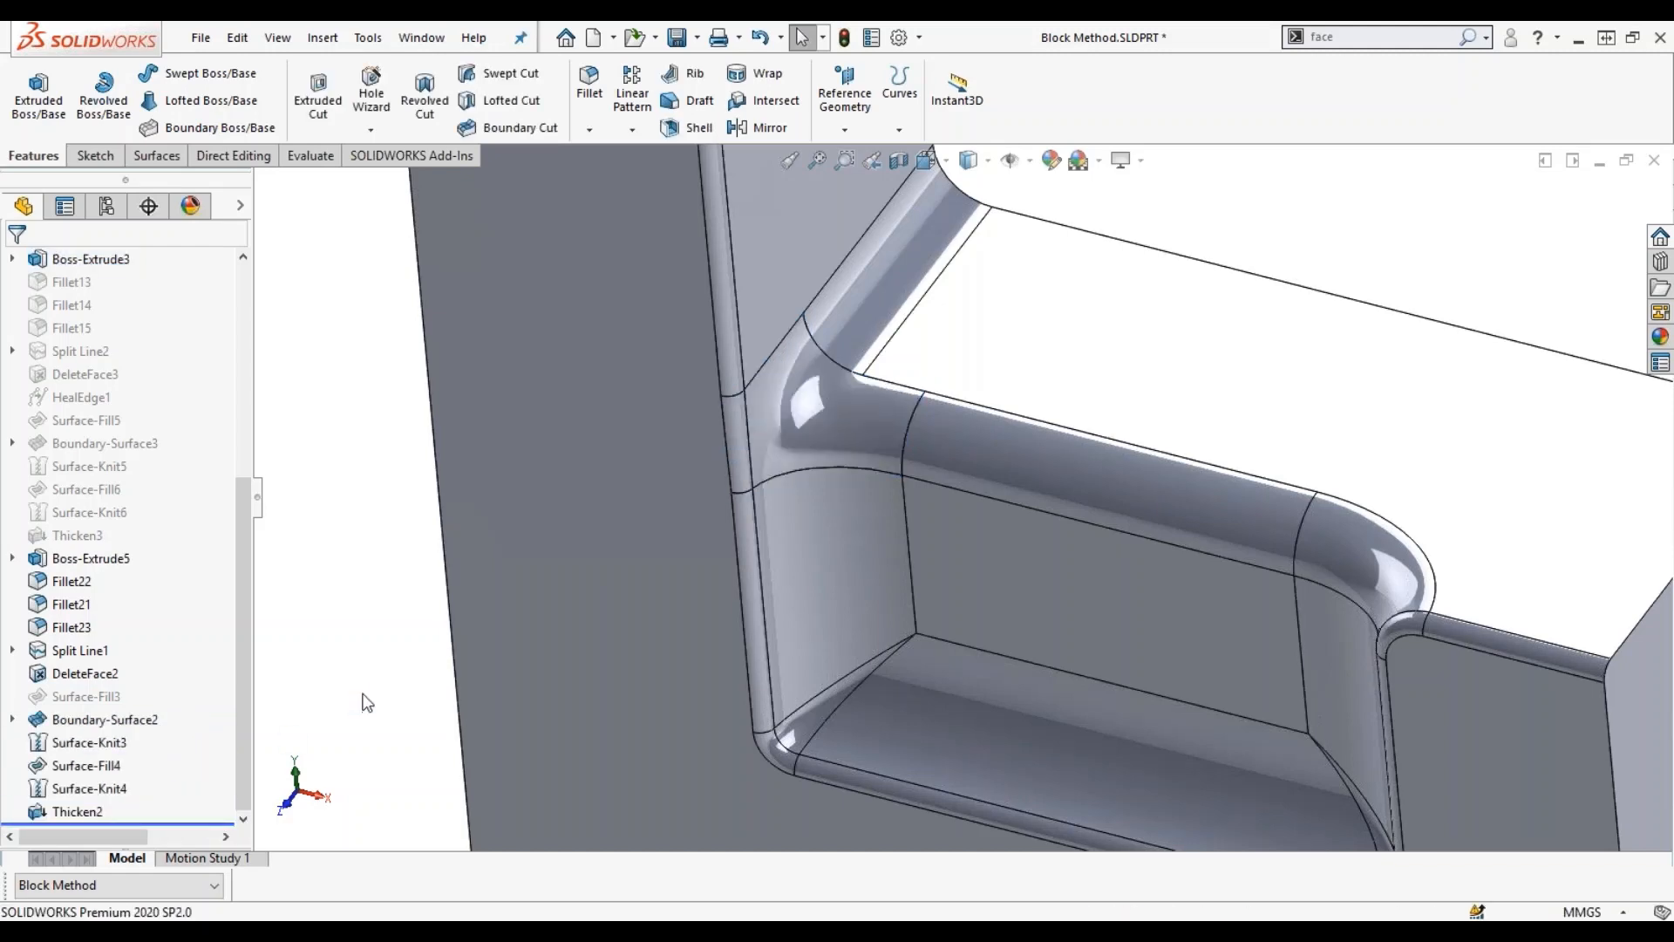
middle_click_drag(416, 654, 863, 558)
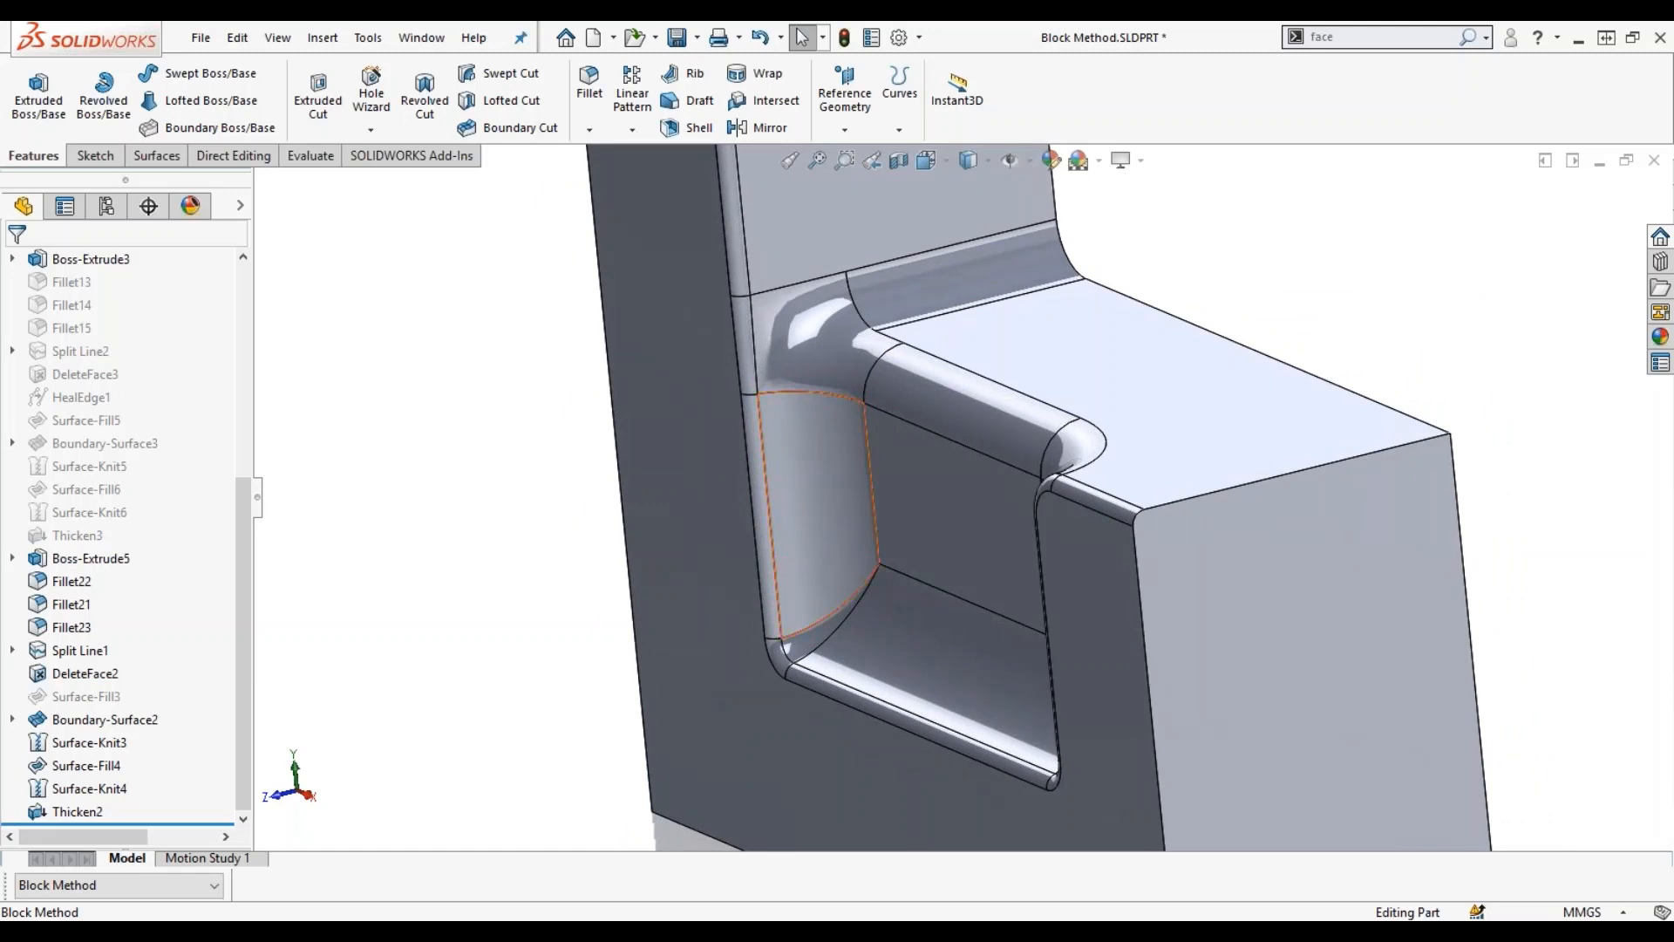